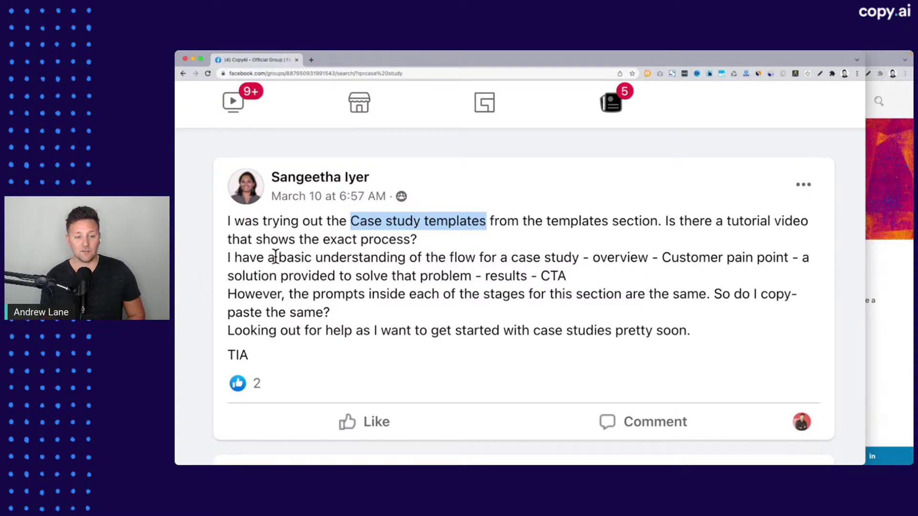
Highlight the case-study flow and stage-prompt passages in the Facebook post, then minimize the Facebook window
left_click_drag(416, 258, 583, 253)
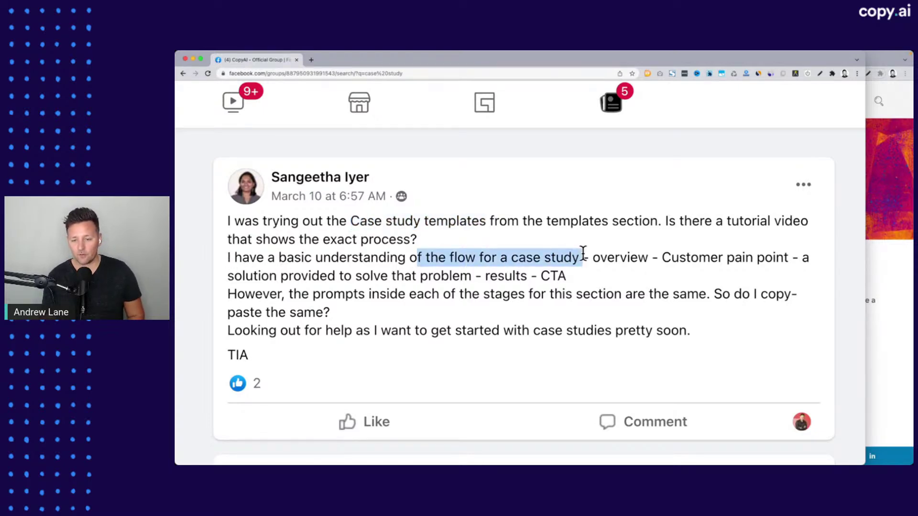
left_click(597, 256)
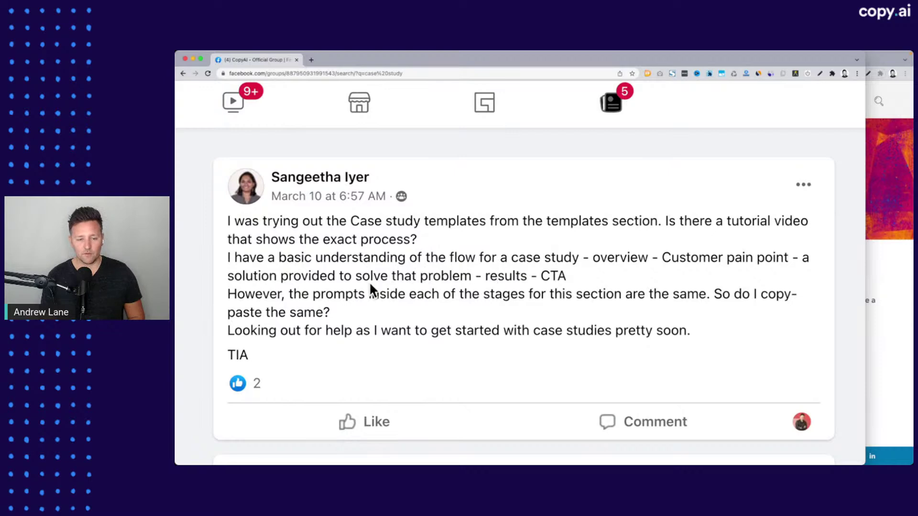
left_click_drag(225, 294, 604, 314)
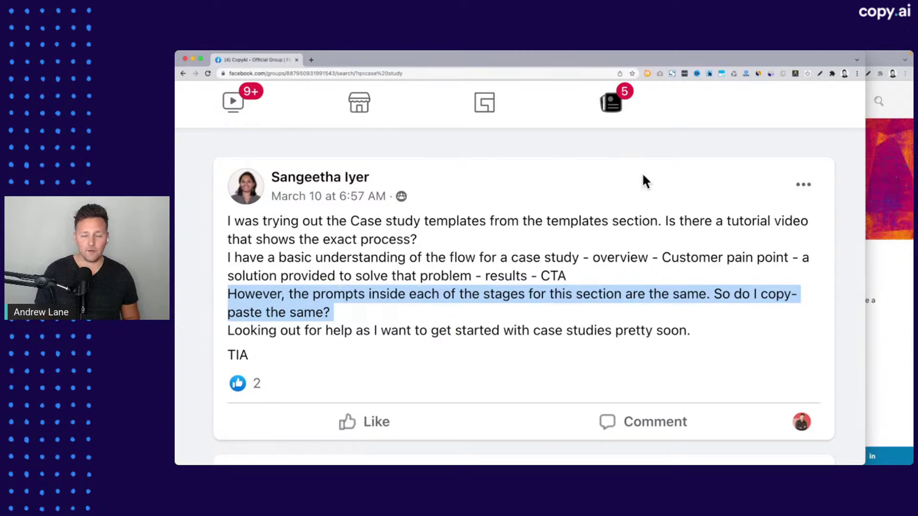
left_click(193, 58)
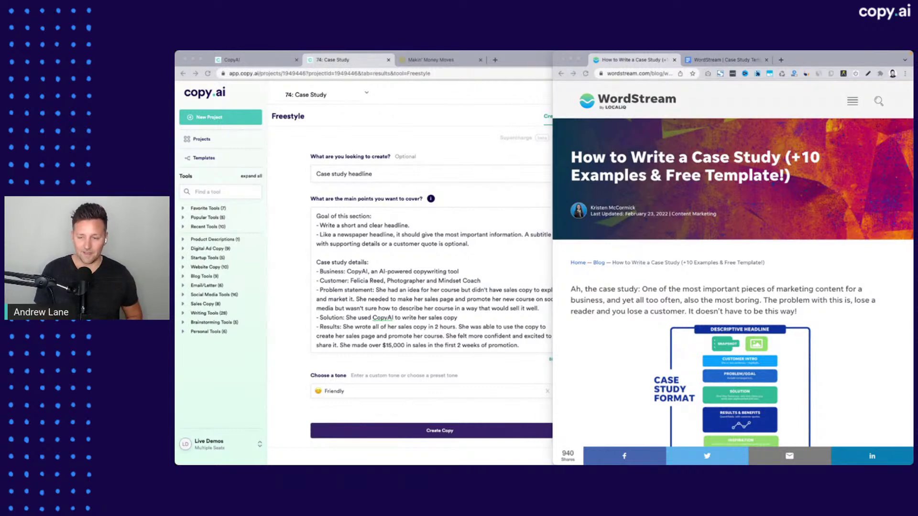
Scroll through the WordStream case study article after briefly checking the copy.ai window
scroll(713, 314, "down", 3)
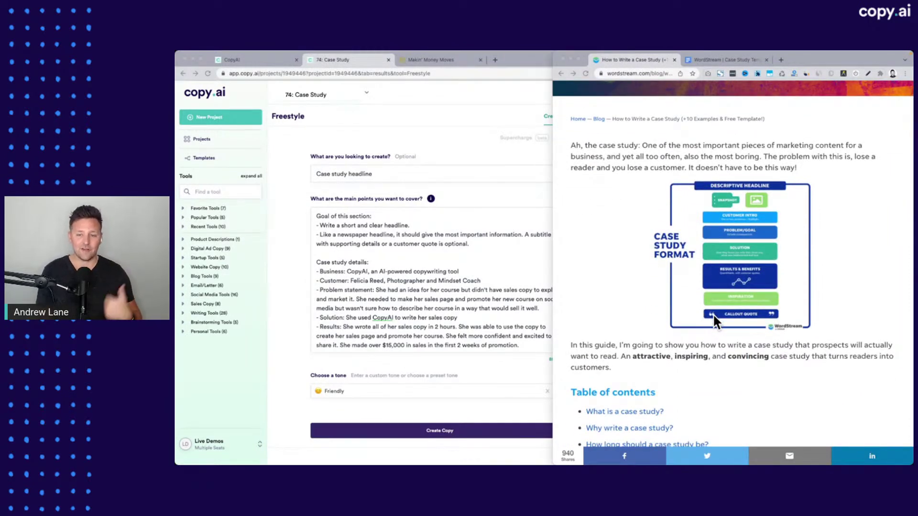
left_click(380, 293)
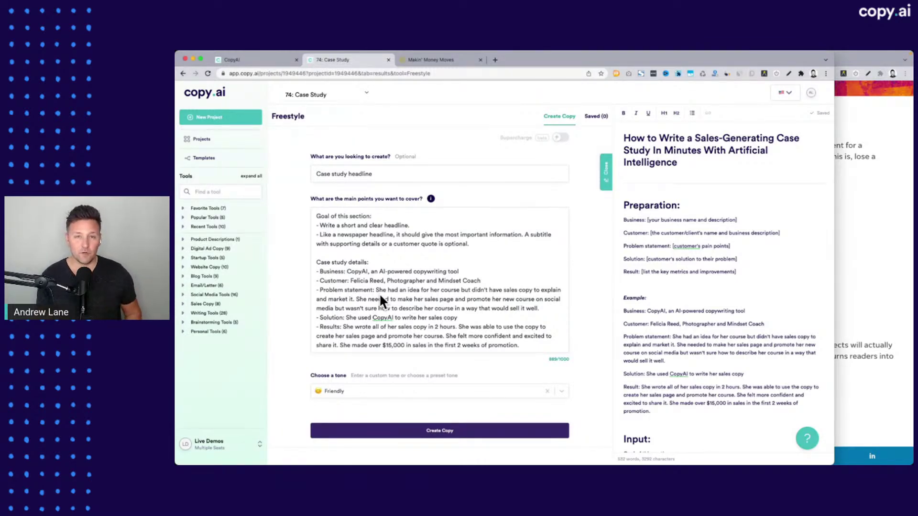
left_click(855, 235)
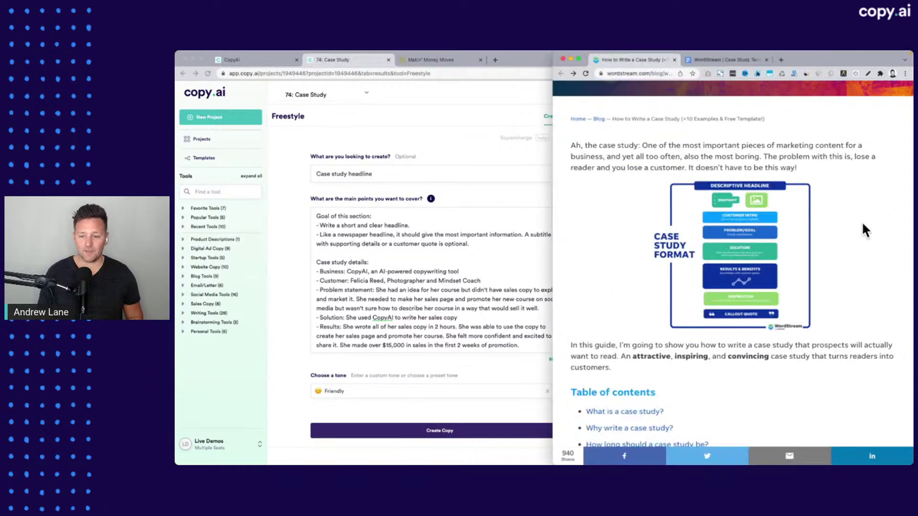
scroll(661, 234, "down", 8)
scroll(662, 234, "down", 15)
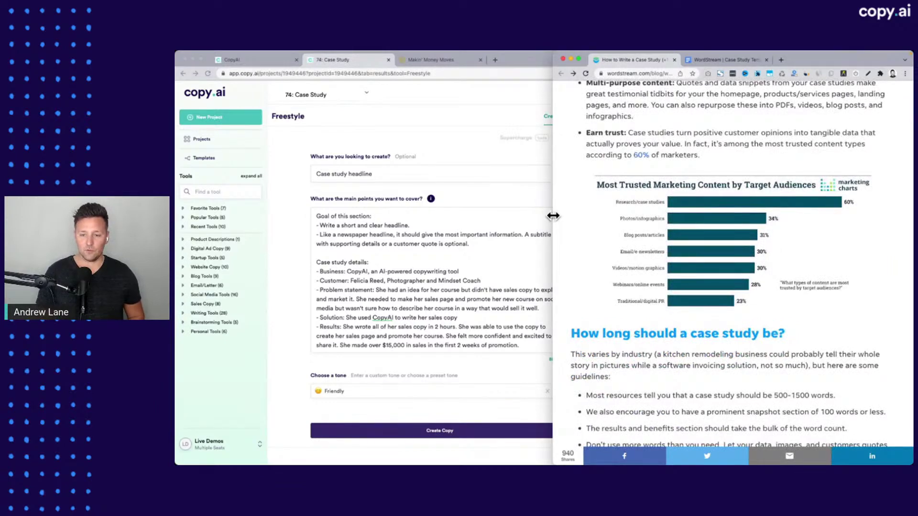
Widen the WordStream window to study the marketing chart, then return to the copy.ai Case Study project
left_click_drag(553, 216, 283, 216)
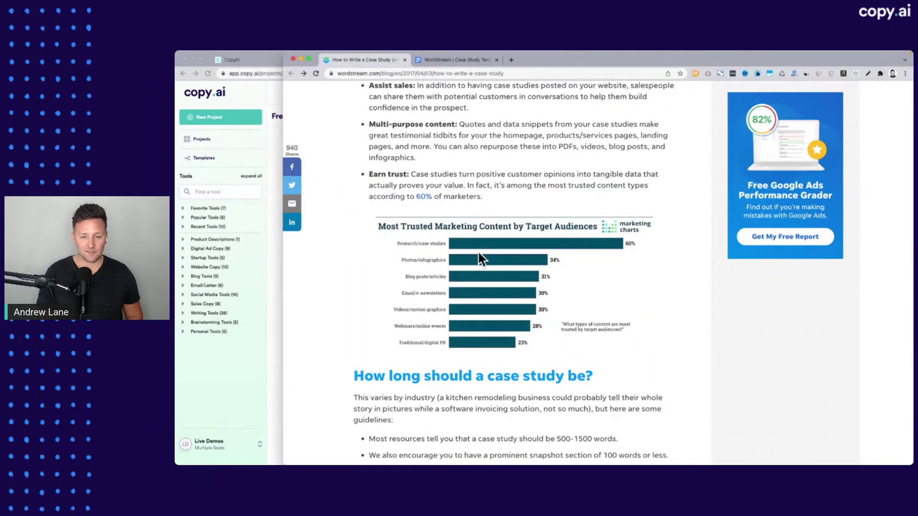
scroll(478, 252, "up", 5)
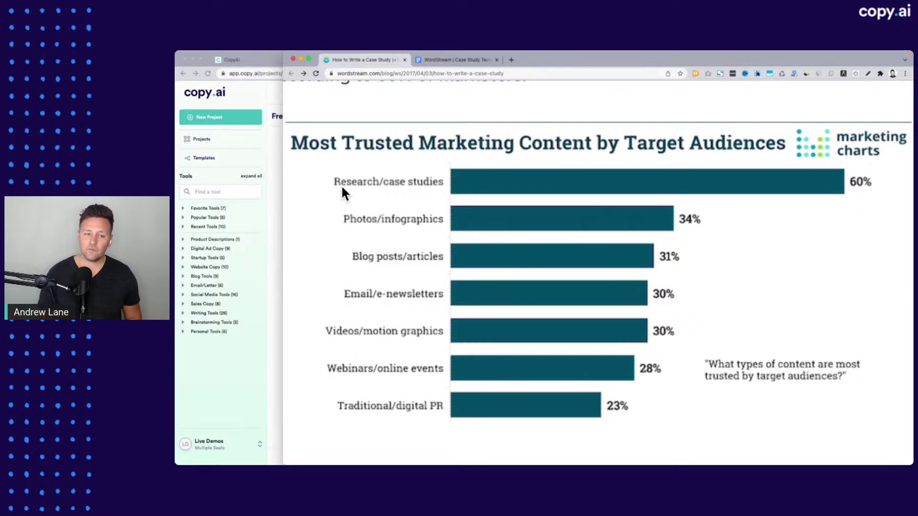
scroll(501, 202, "down", 5)
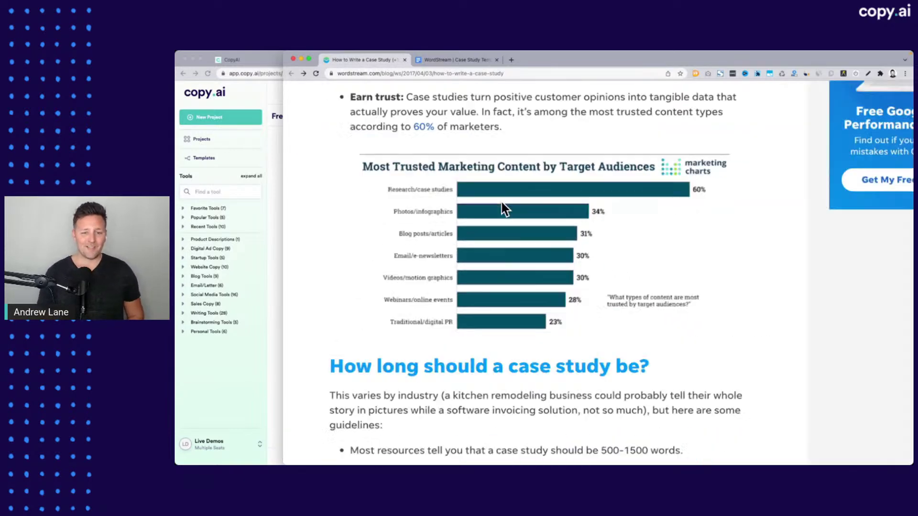
left_click_drag(285, 242, 564, 235)
scroll(668, 219, "up", 6)
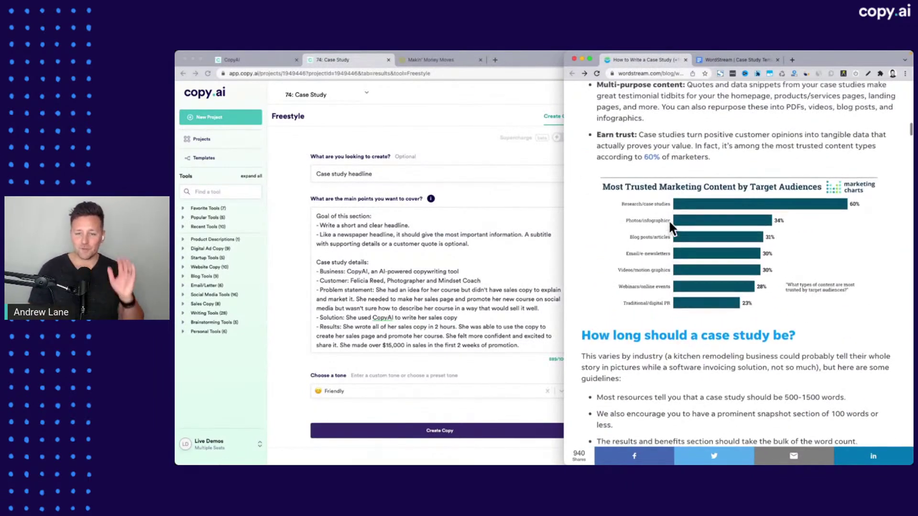
scroll(669, 220, "up", 3)
left_click(435, 262)
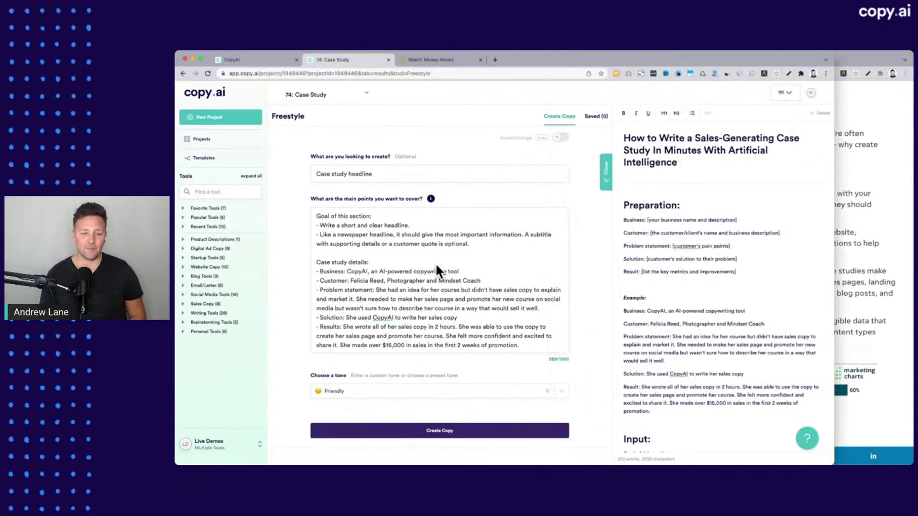
Switch to the browser's CopyAI tab to show the dashboard with 74: Case Study and 70: Freestyle Tool
key("super+Tab")
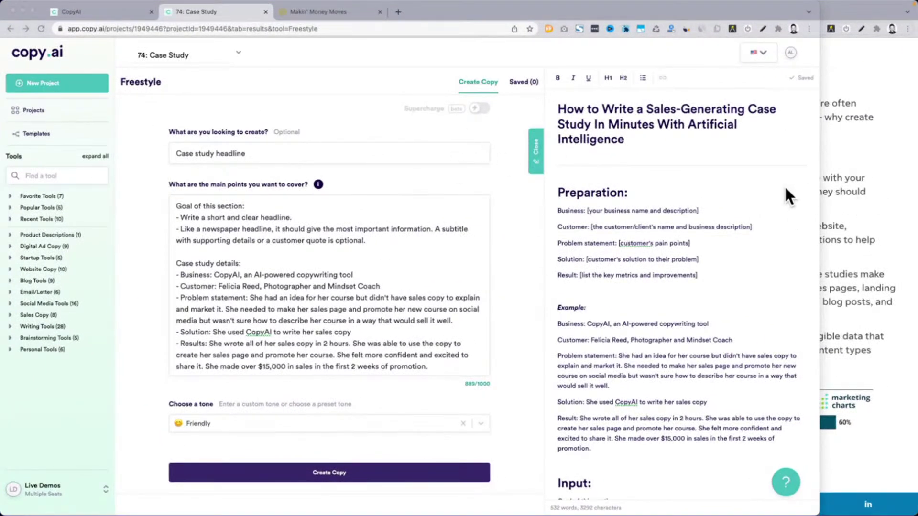
left_click(104, 9)
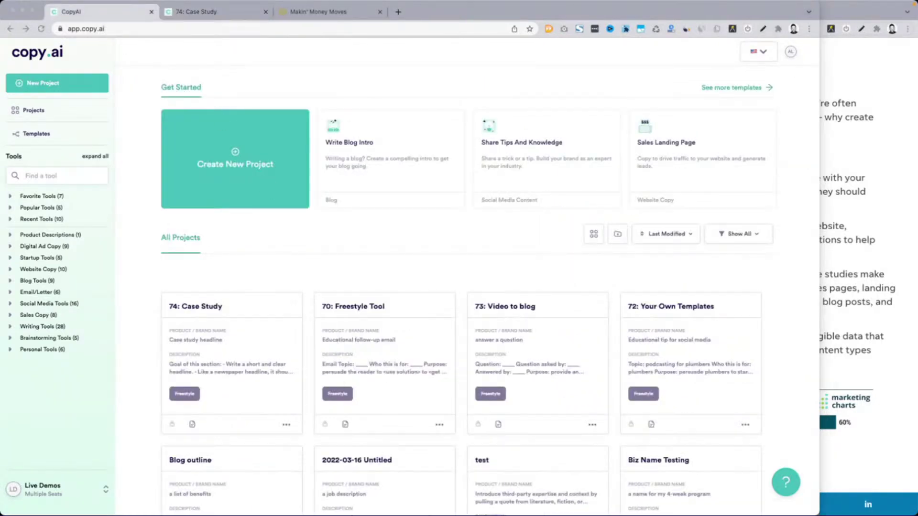
Stretch the browser window to the right screen edge and bring up the Templates gallery
left_click_drag(818, 234, 913, 233)
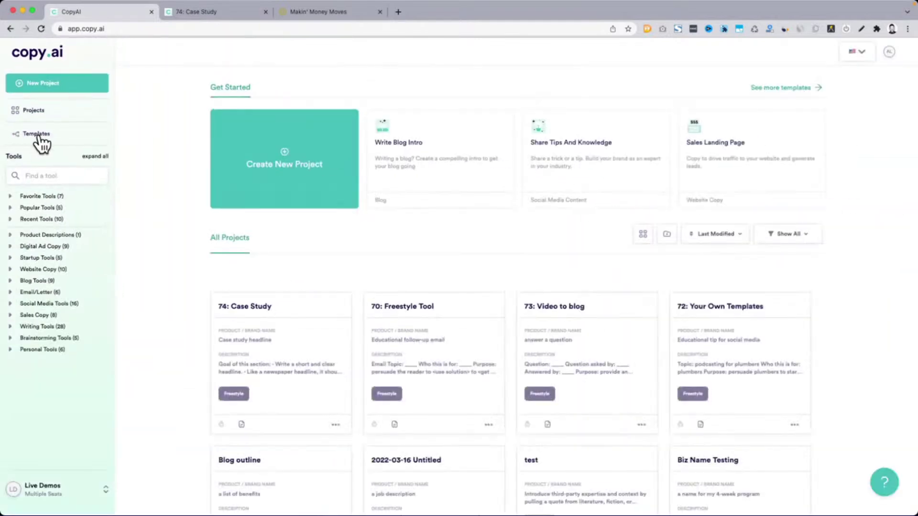
left_click(38, 134)
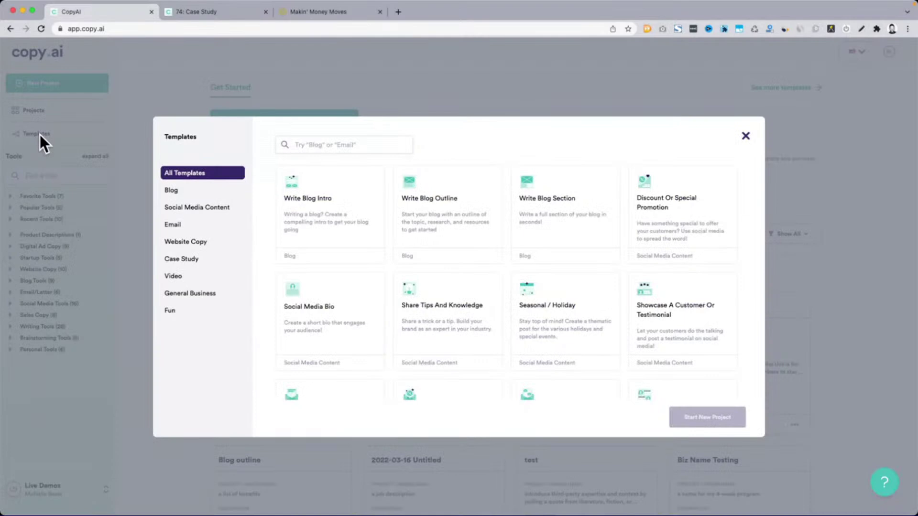
Zoom the page to 125% and filter the template grid to the Case Study category
key("super+equal")
key("super+equal")
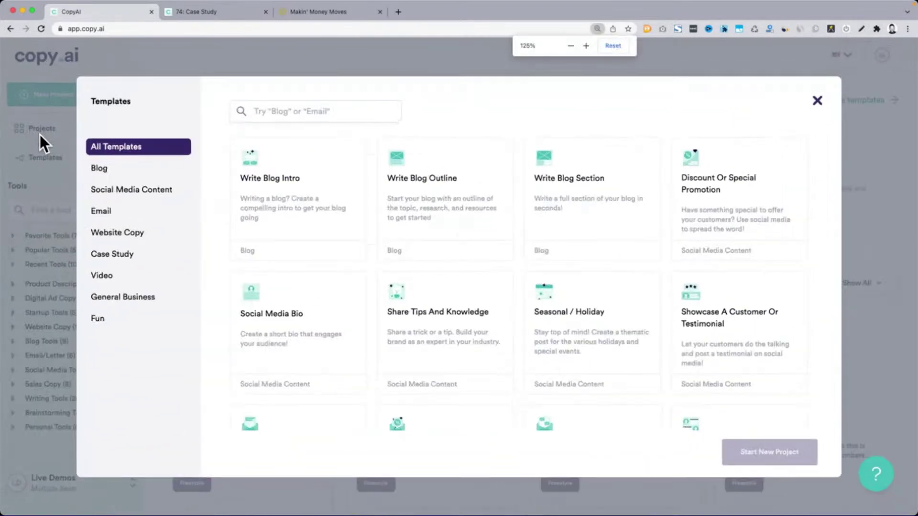
scroll(624, 333, "down", 4)
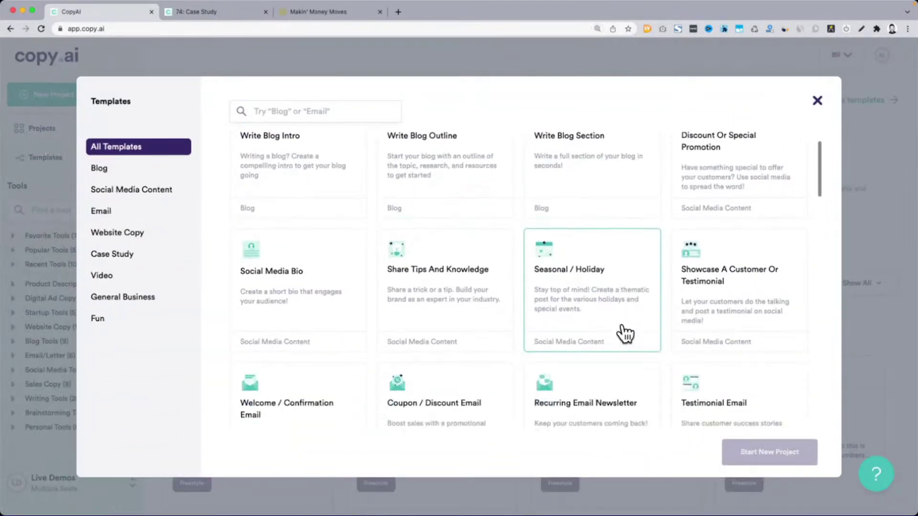
scroll(624, 333, "down", 8)
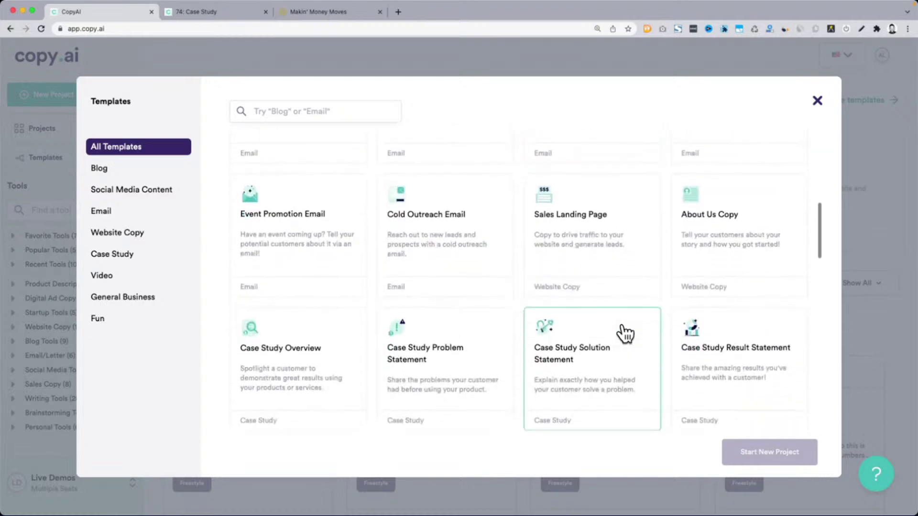
scroll(624, 333, "down", 12)
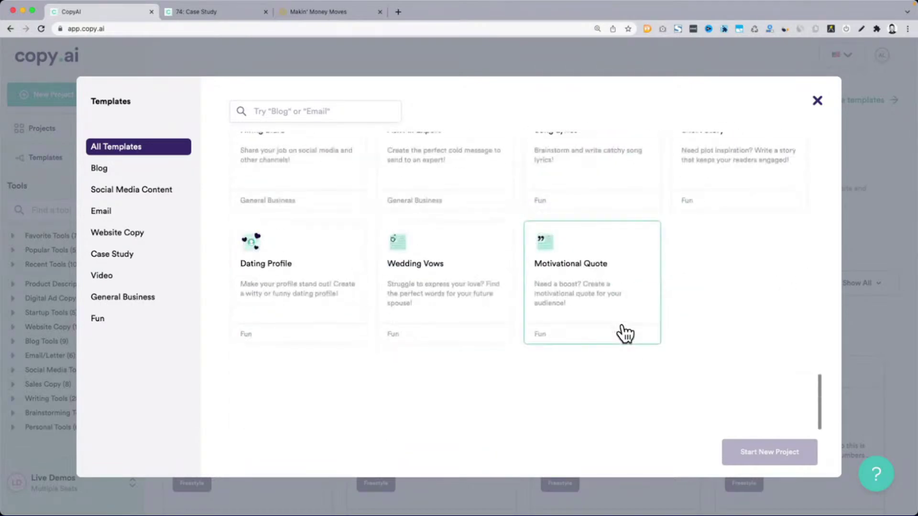
scroll(624, 333, "up", 20)
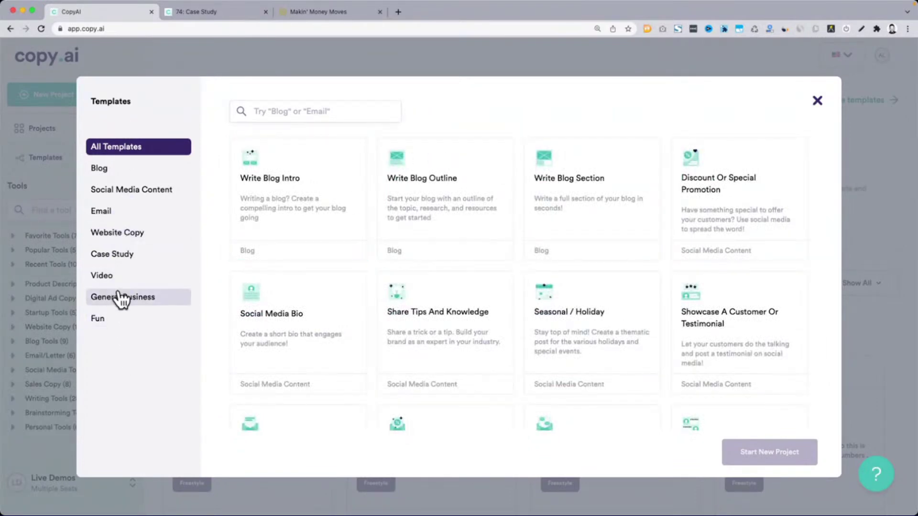
left_click(117, 264)
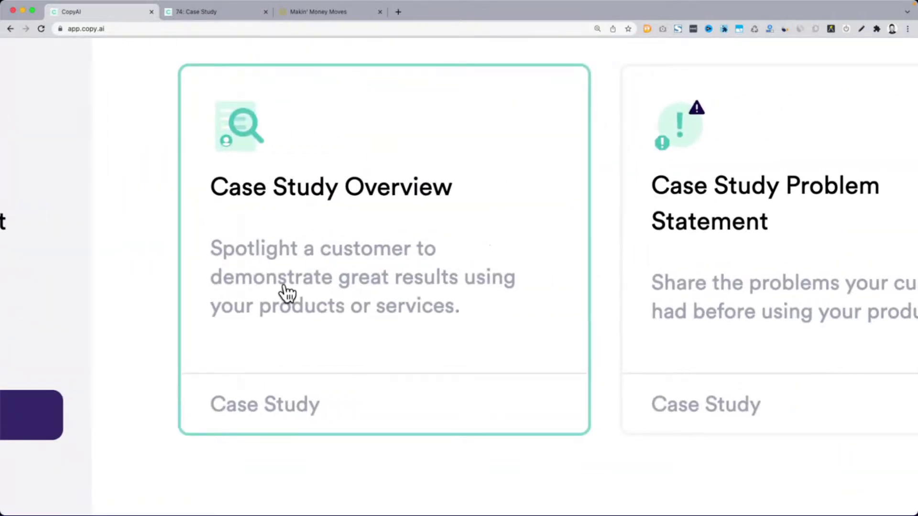
scroll(358, 318, "right", 6)
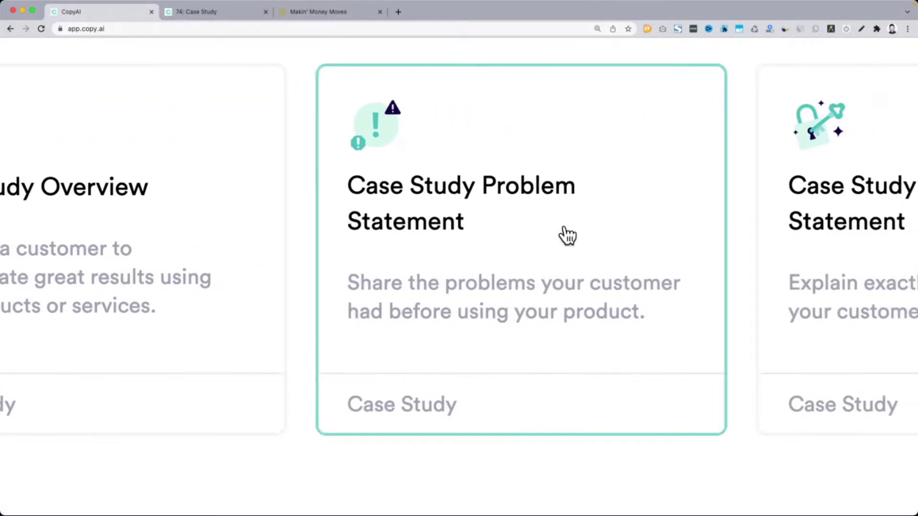
scroll(568, 236, "right", 5)
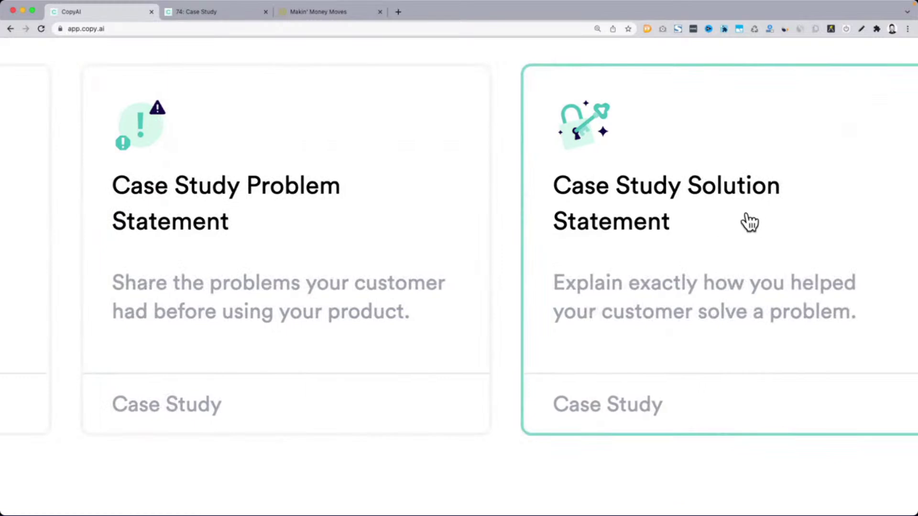
scroll(750, 223, "right", 9)
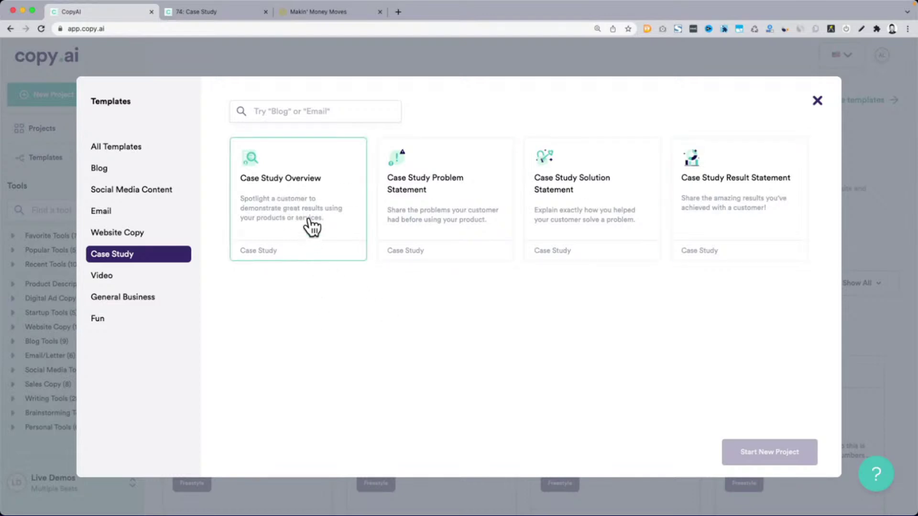
Start a new project from the Case Study Overview template
left_click(311, 226)
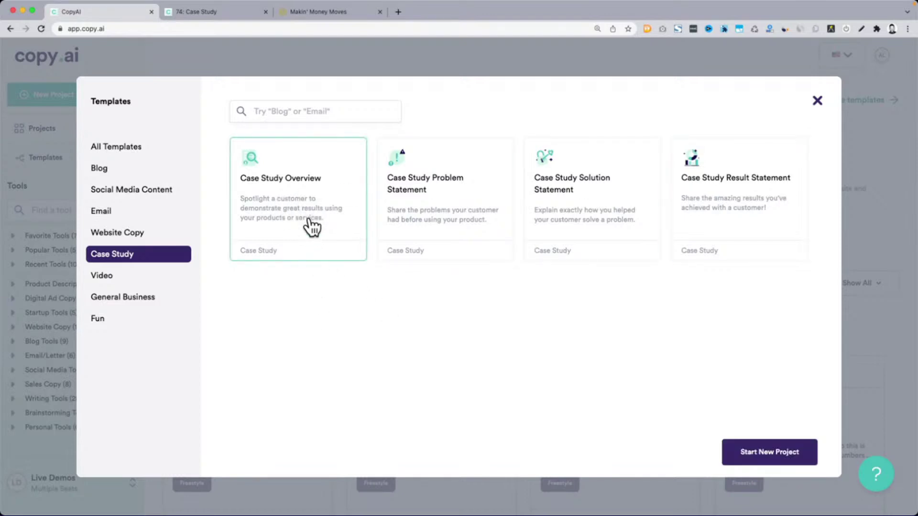
left_click(768, 455)
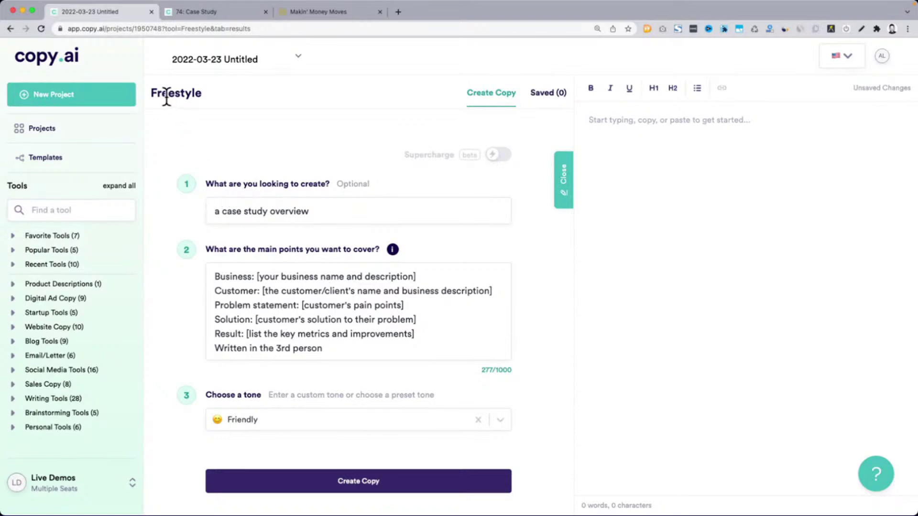
Hide the editor panel so the form fills the page, and highlight the Freestyle heading
left_click(564, 187)
left_click_drag(162, 88, 240, 96)
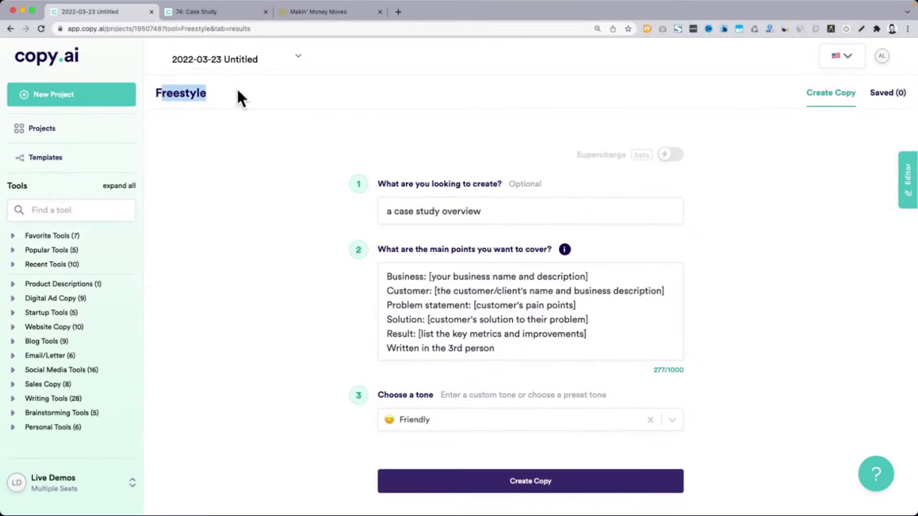
left_click(194, 282)
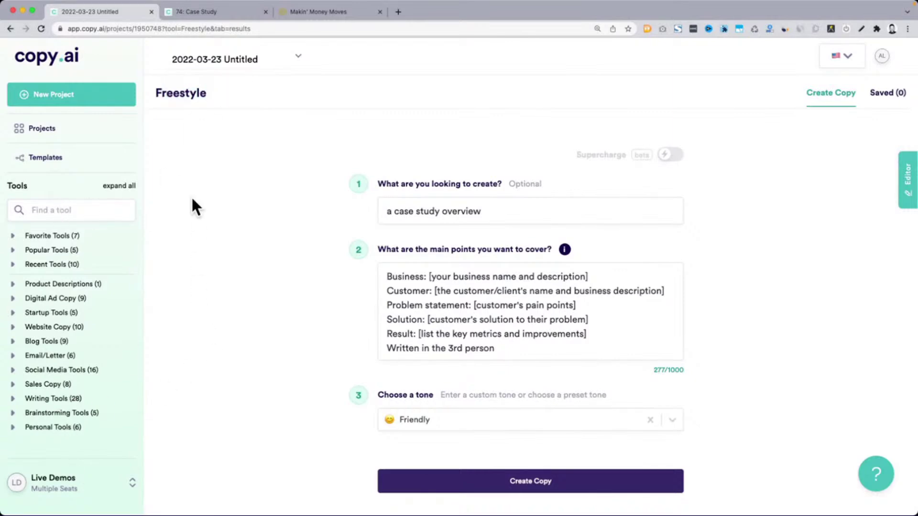
left_click_drag(157, 90, 239, 108)
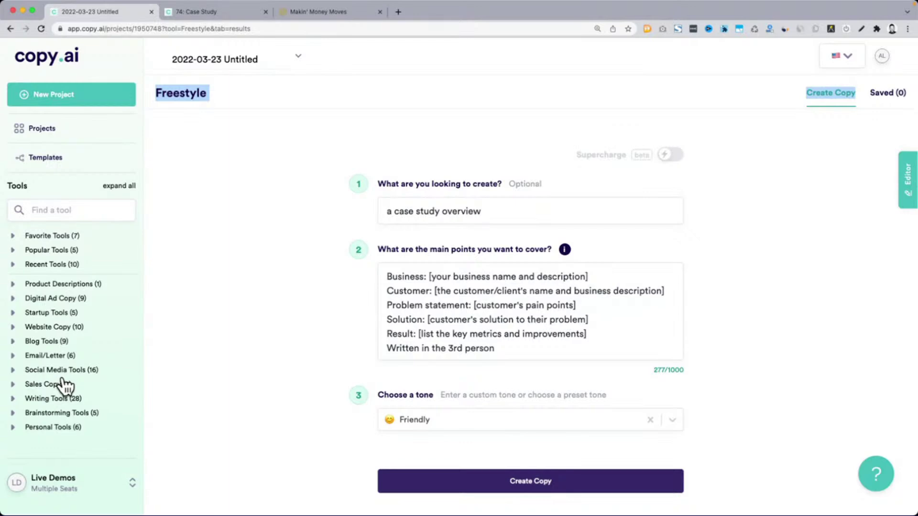
left_click(211, 171)
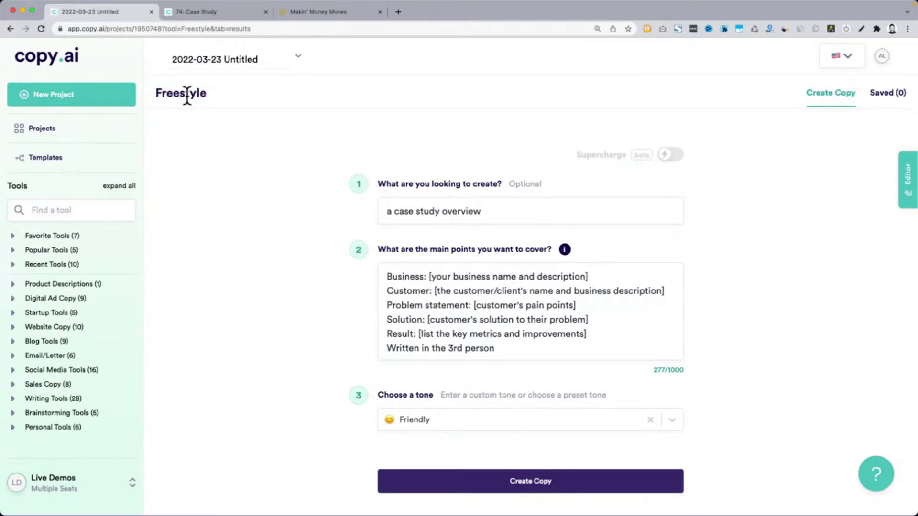
left_click_drag(157, 92, 210, 95)
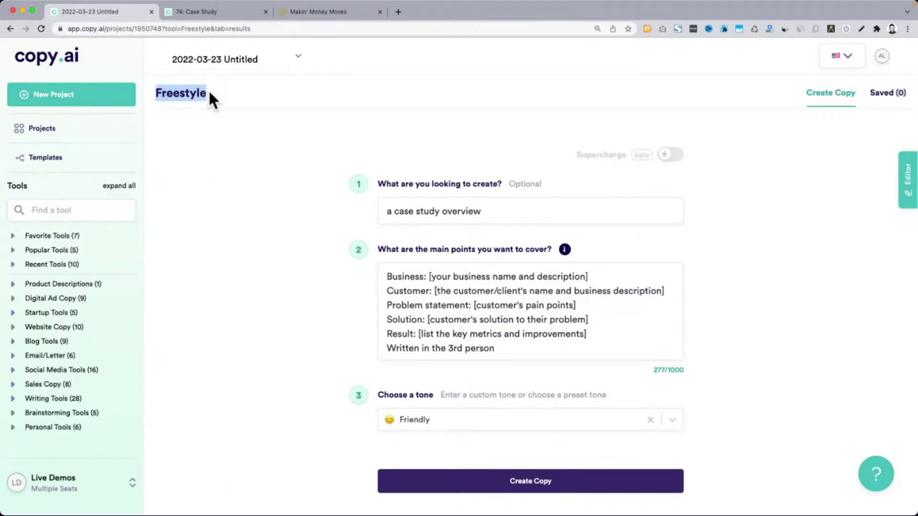
left_click(383, 183)
Highlight the 'a case study overview' request and six placeholder main points, then reopen Templates
left_click_drag(479, 187, 498, 183)
left_click_drag(386, 211, 495, 211)
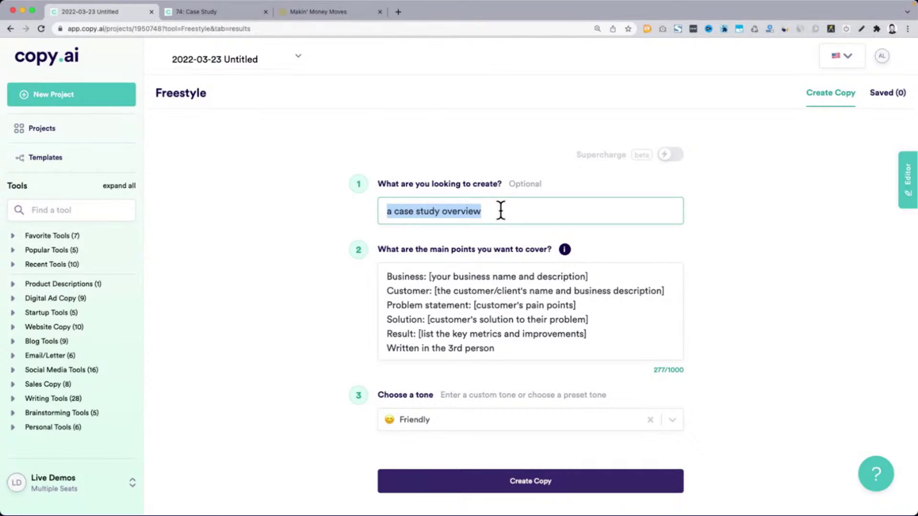
left_click_drag(376, 250, 449, 249)
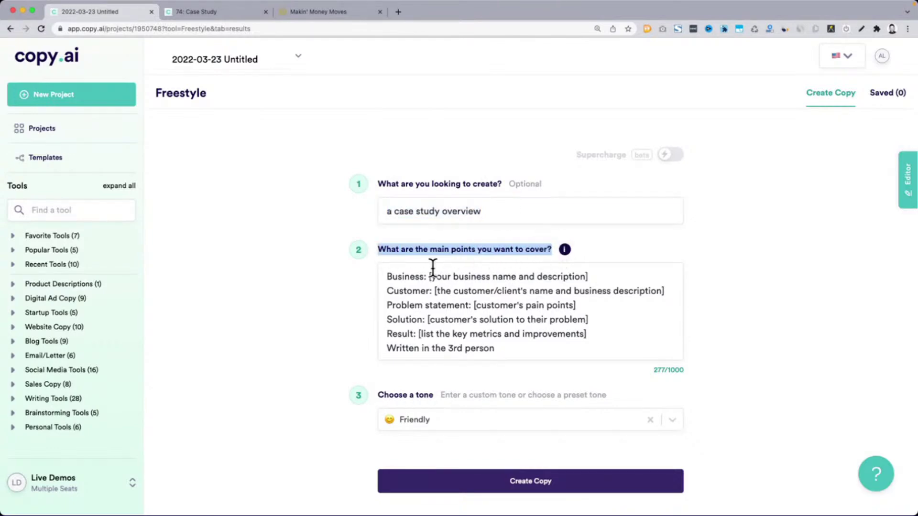
left_click_drag(381, 275, 489, 343)
left_click(328, 296)
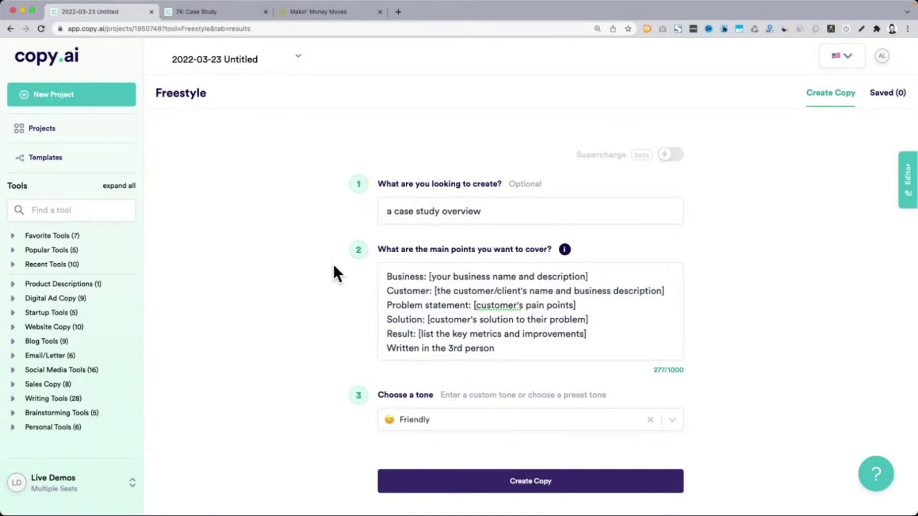
left_click_drag(380, 184, 502, 183)
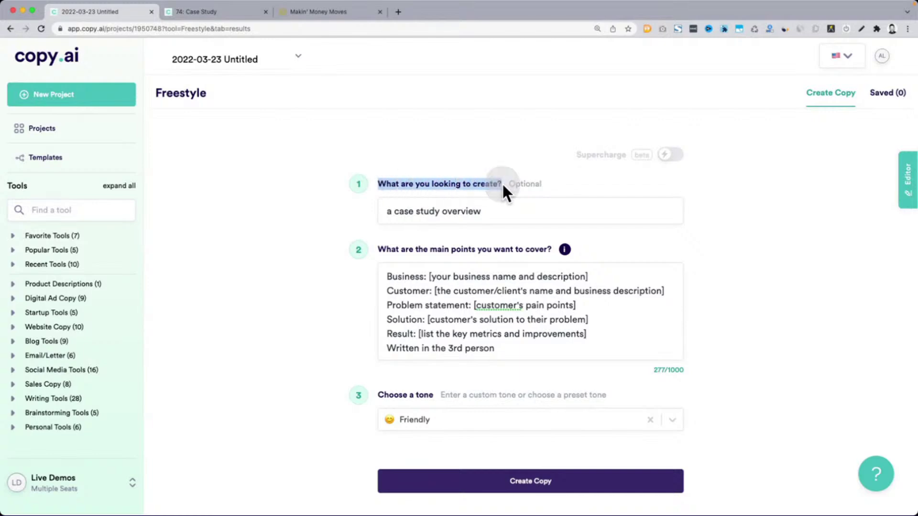
left_click_drag(389, 276, 507, 352)
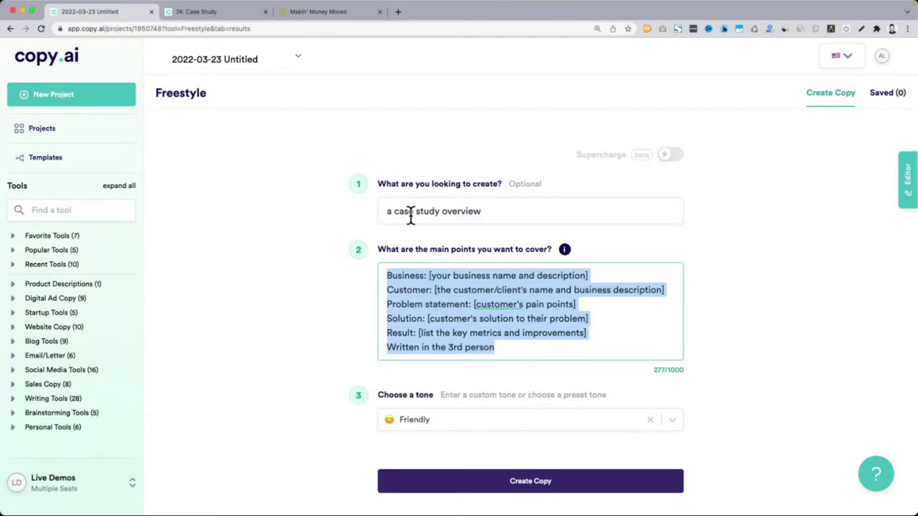
left_click(67, 157)
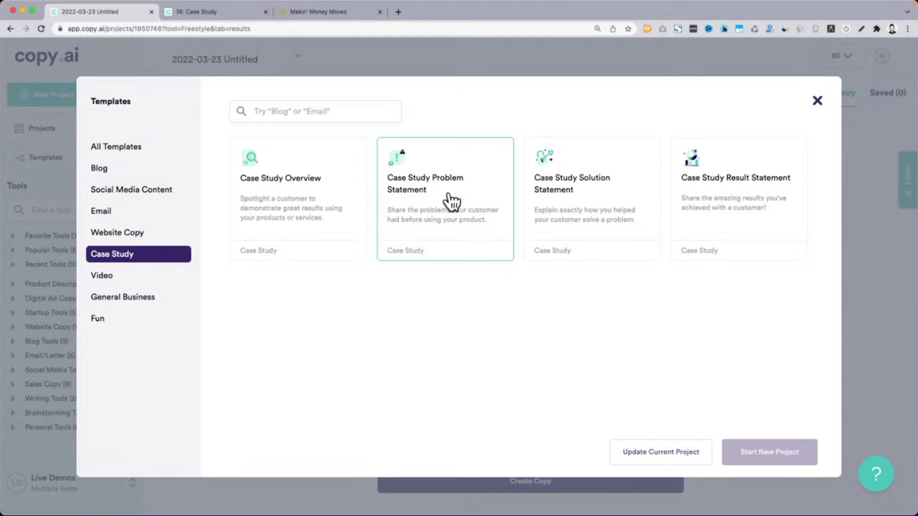
Apply the Case Study Problem Statement template to the current project and highlight its updated request
left_click(451, 200)
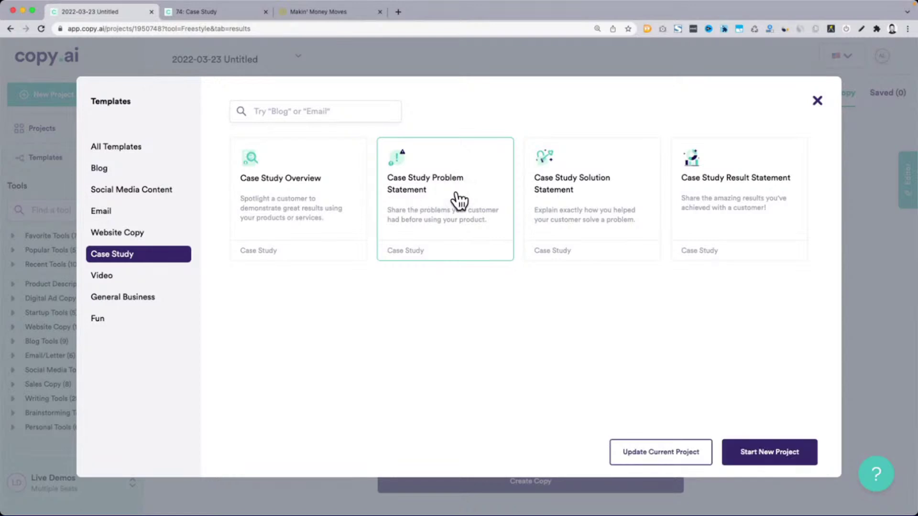
left_click(671, 452)
left_click_drag(389, 211, 538, 219)
left_click_drag(380, 274, 519, 352)
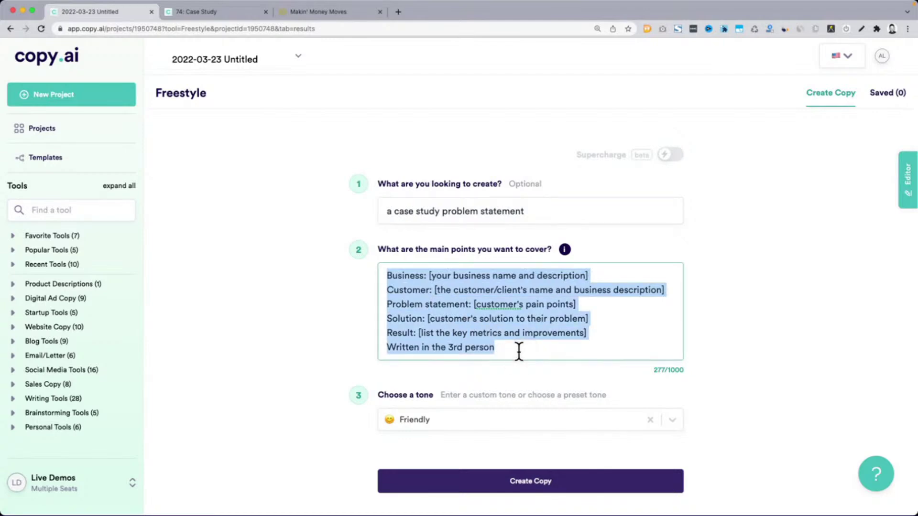
Switch to the 74: Case Study tab and highlight the Preparation block of business-to-result placeholders
left_click(278, 246)
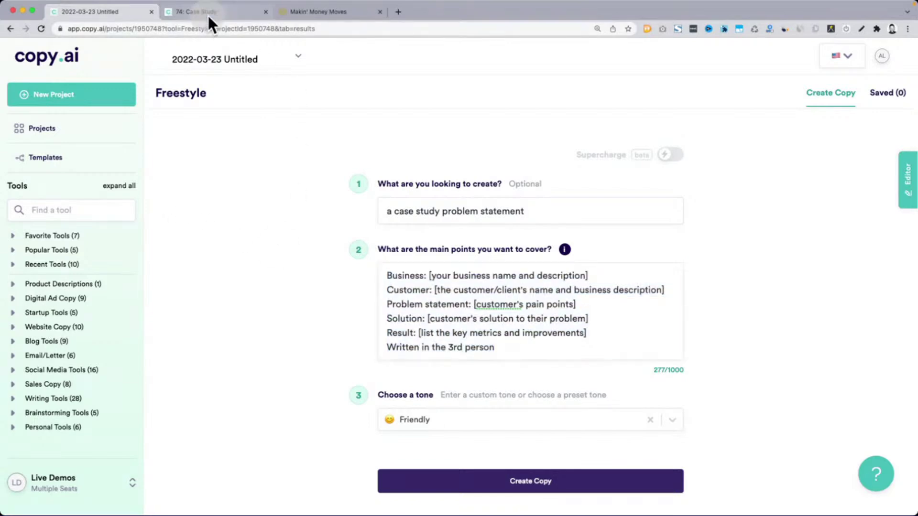
left_click(208, 13)
left_click(716, 315)
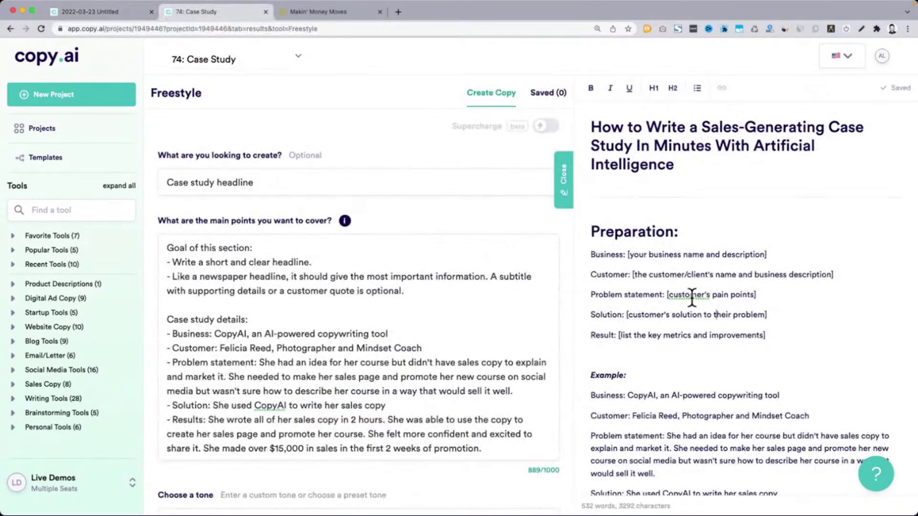
left_click_drag(591, 231, 777, 340)
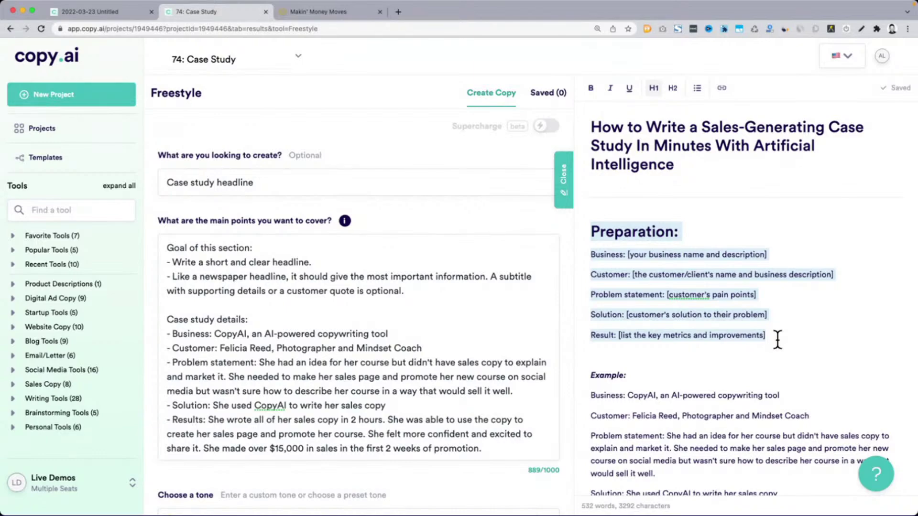
scroll(654, 302, "up", 5)
scroll(422, 225, "left", 4)
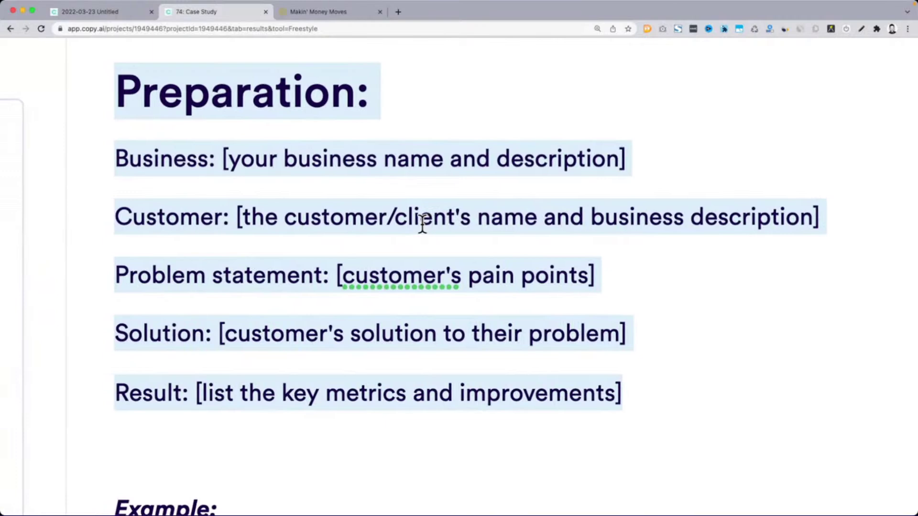
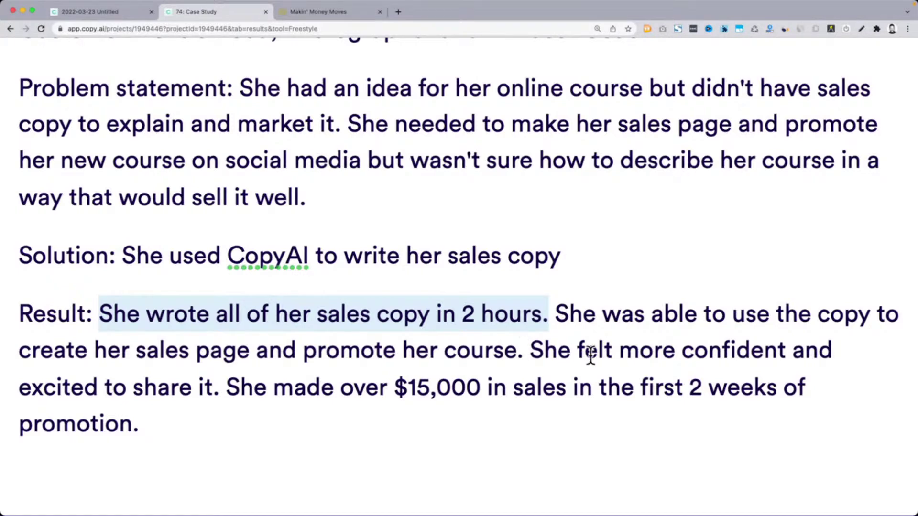
Clear the Result highlight and zoom the browser back out to the full Copy.ai workspace
left_click(292, 385)
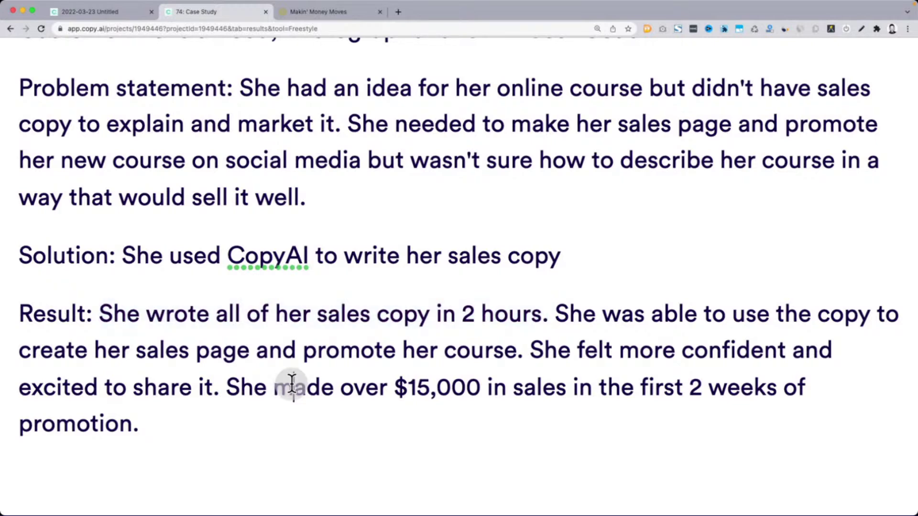
scroll(292, 383, "up", 3)
scroll(292, 383, "up", 1)
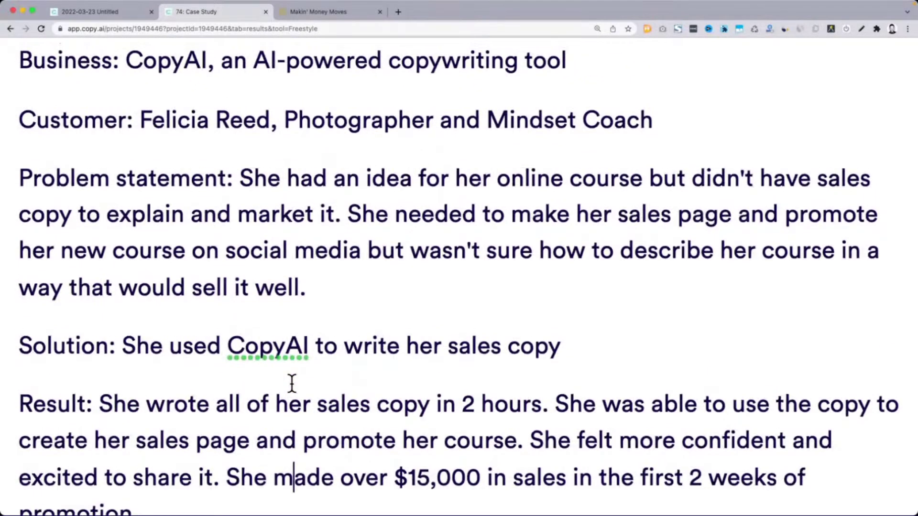
key("super+minus")
key("super+minus")
key("super+minus")
key("super+minus")
key("super+minus")
key("super+minus")
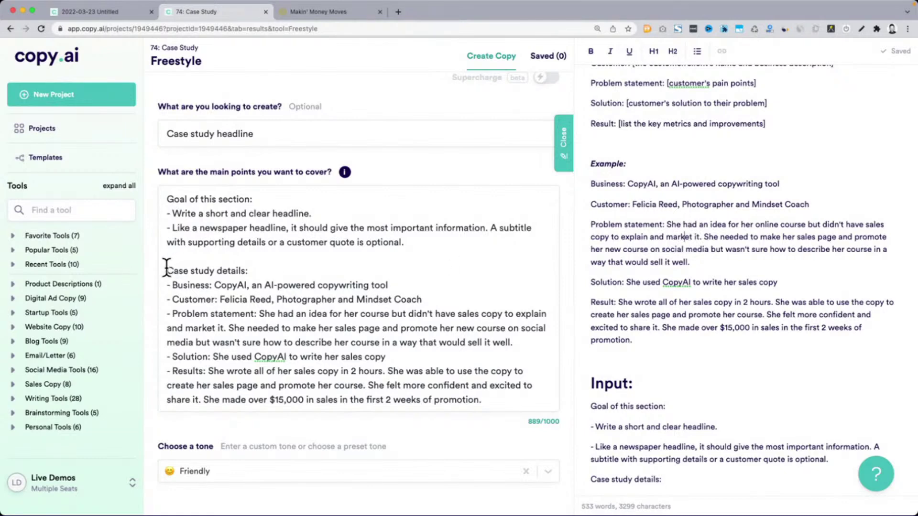
Highlight the case study details and Preparation lines, then narrow the browser window and scroll the editor
left_click_drag(168, 271, 502, 397)
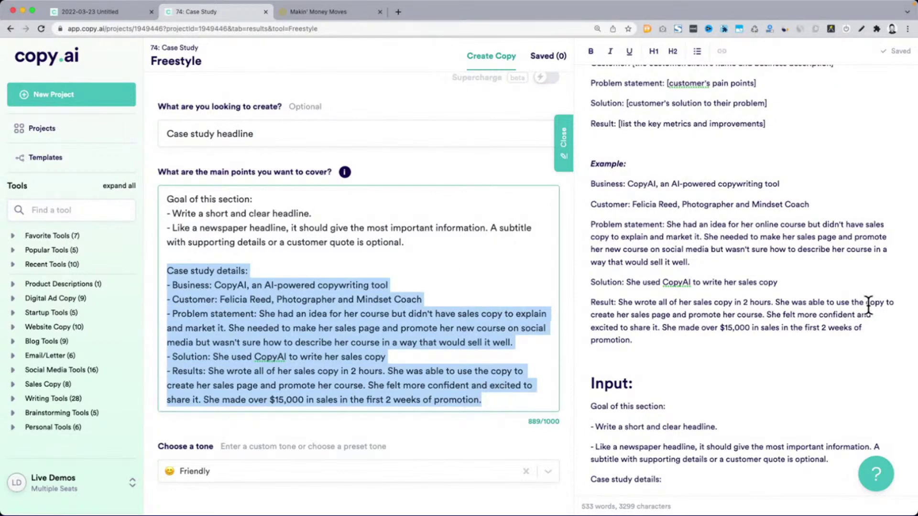
scroll(865, 301, "up", 5)
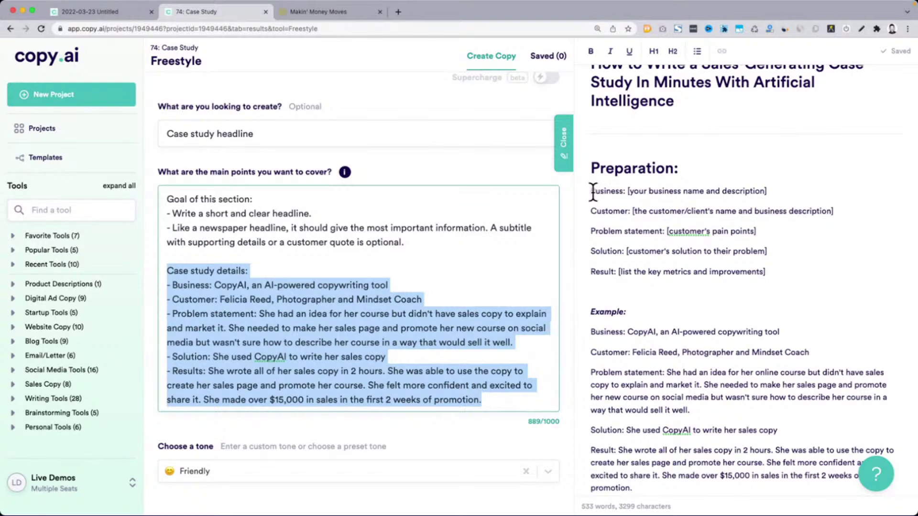
left_click_drag(591, 191, 782, 273)
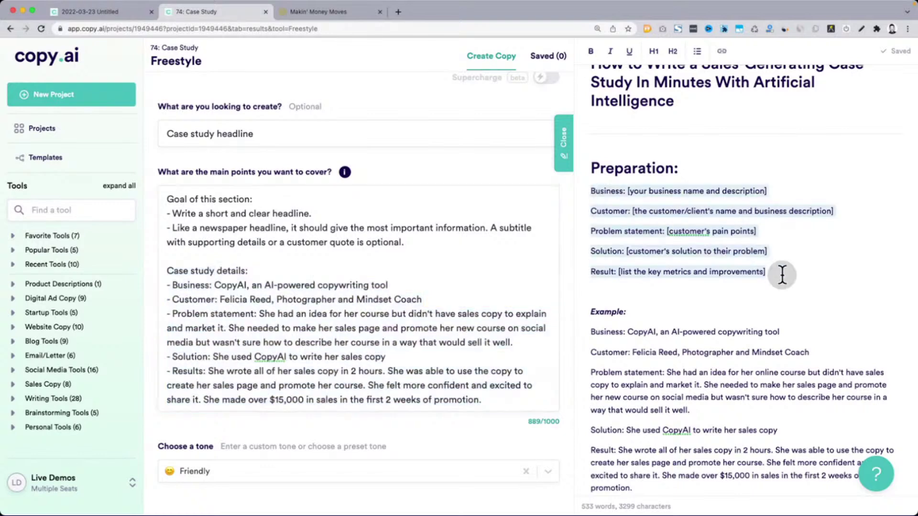
triple_click(207, 129)
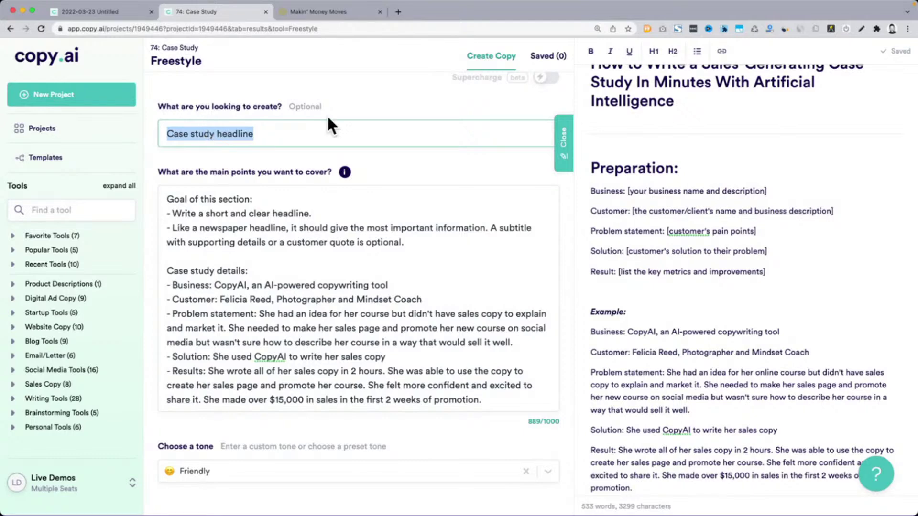
left_click(701, 170)
left_click_drag(911, 206, 867, 206)
scroll(626, 259, "down", 10)
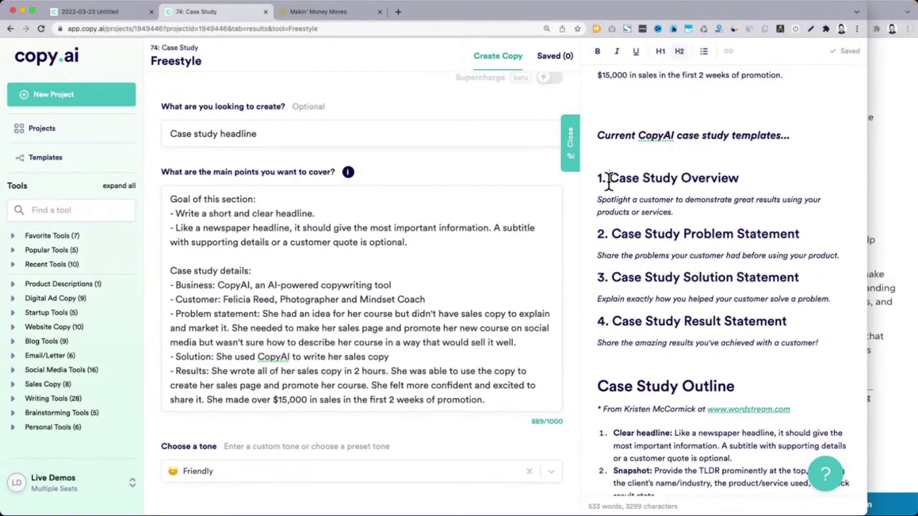
left_click_drag(609, 179, 755, 185)
key("ctrl+c")
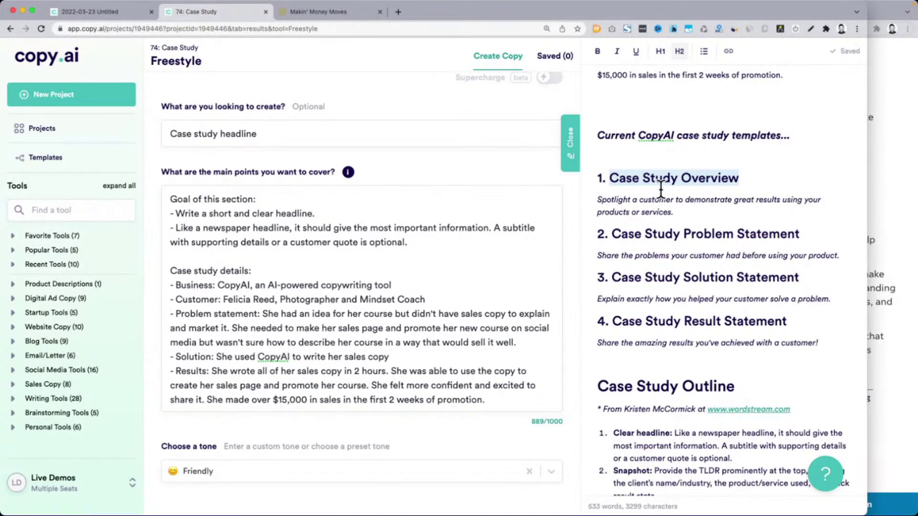
triple_click(246, 128)
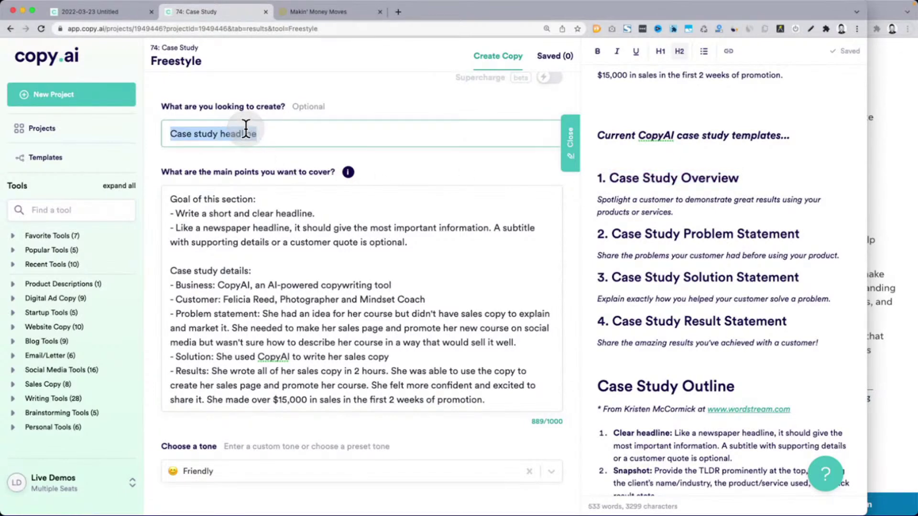
key("ctrl+v")
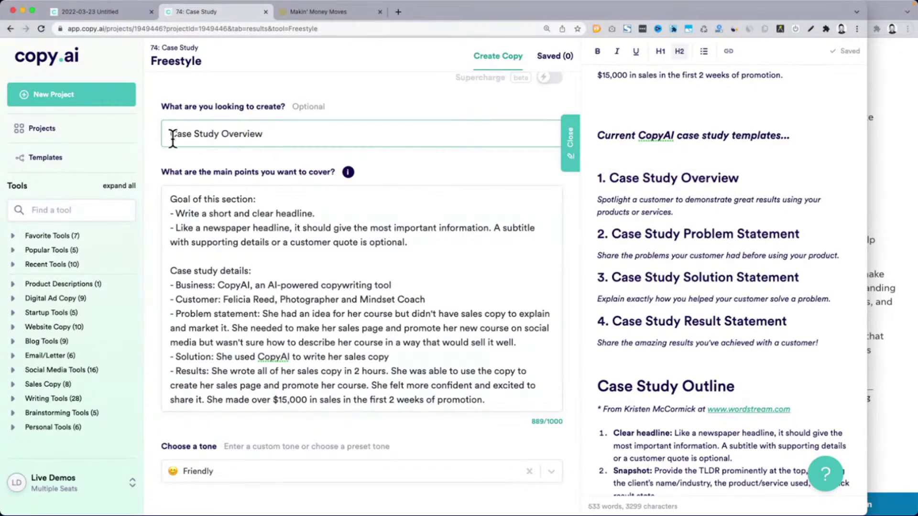
key("ctrl+z")
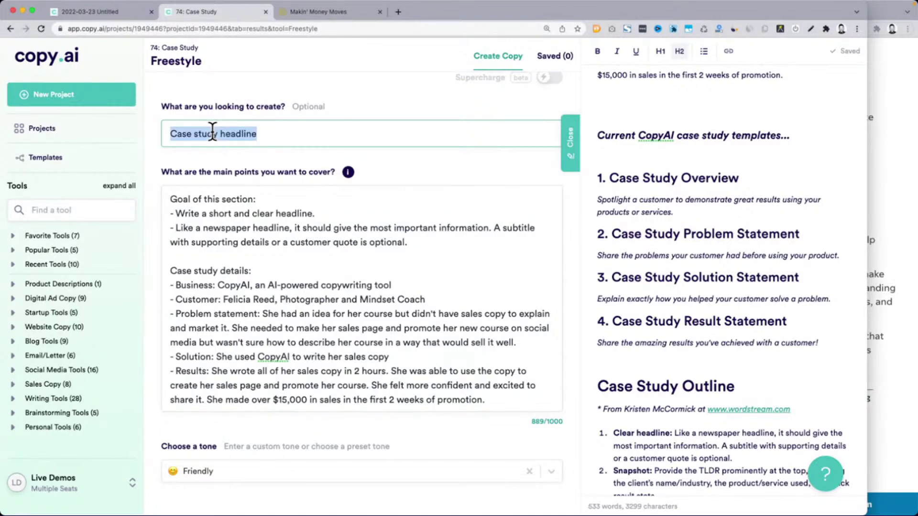
left_click(599, 199)
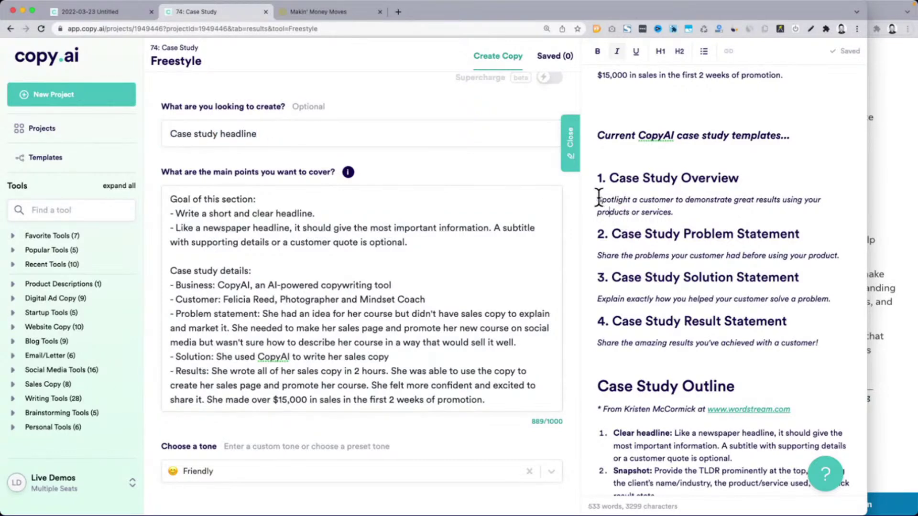
left_click_drag(613, 234, 805, 232)
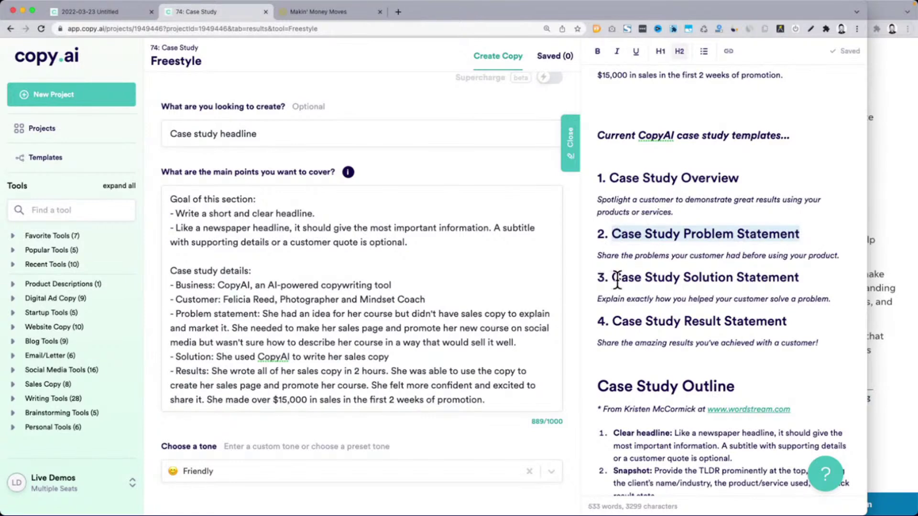
left_click_drag(613, 278, 804, 276)
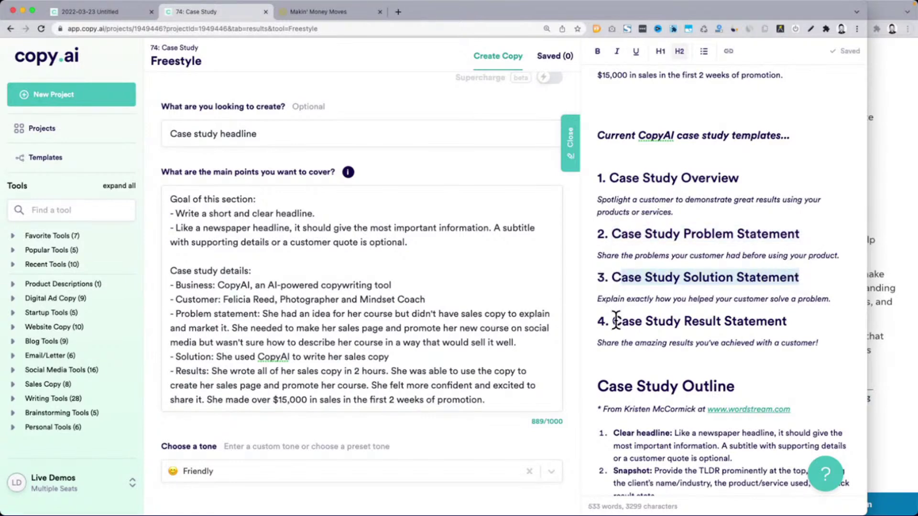
left_click_drag(616, 321, 784, 321)
left_click(465, 322)
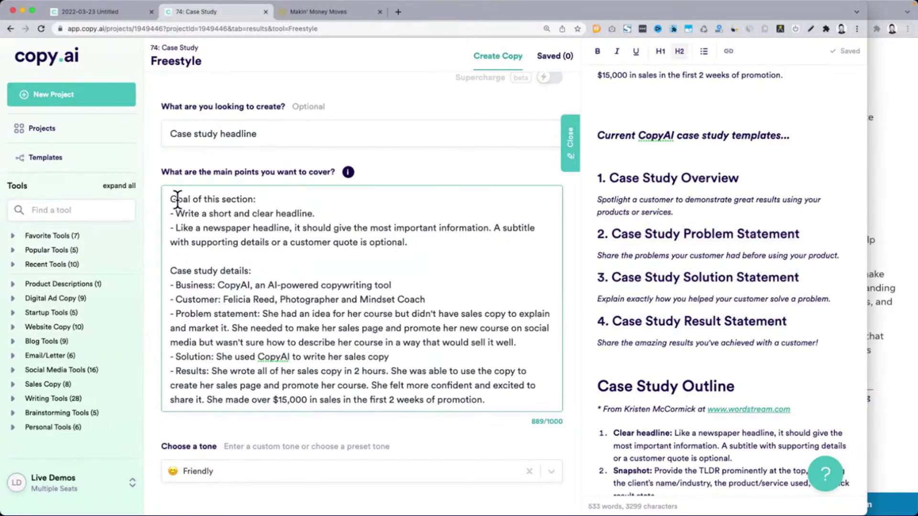
left_click_drag(170, 199, 272, 273)
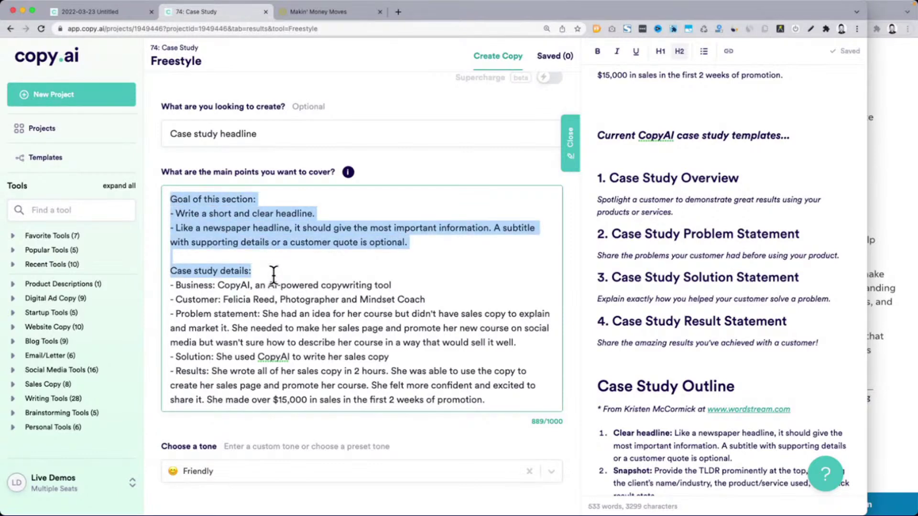
key("BackSpace")
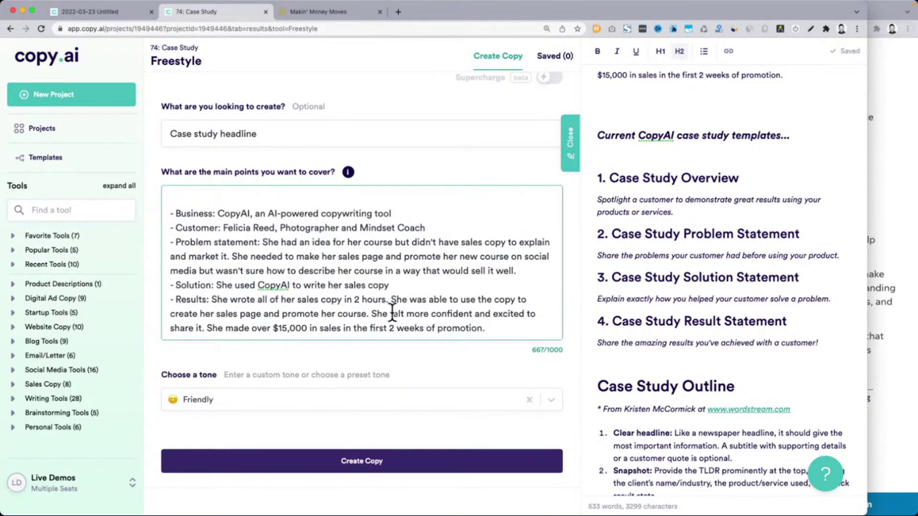
key("super+z")
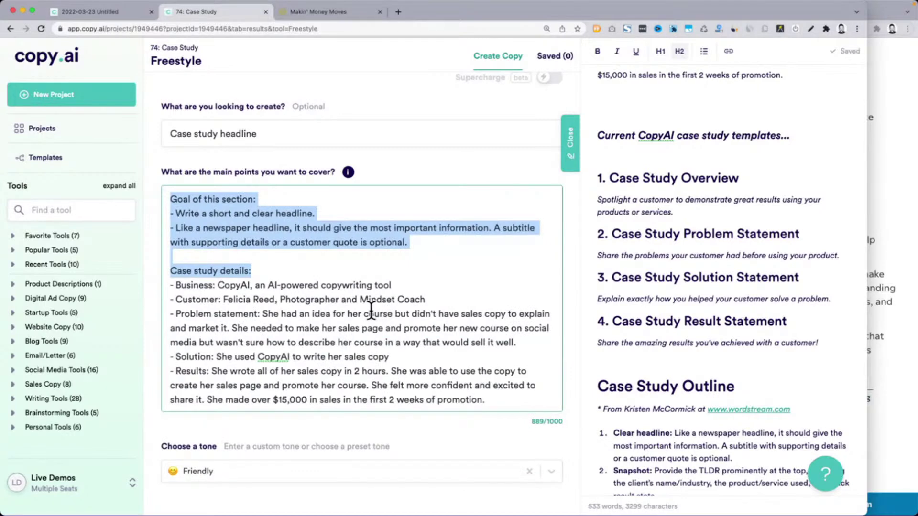
left_click(371, 311)
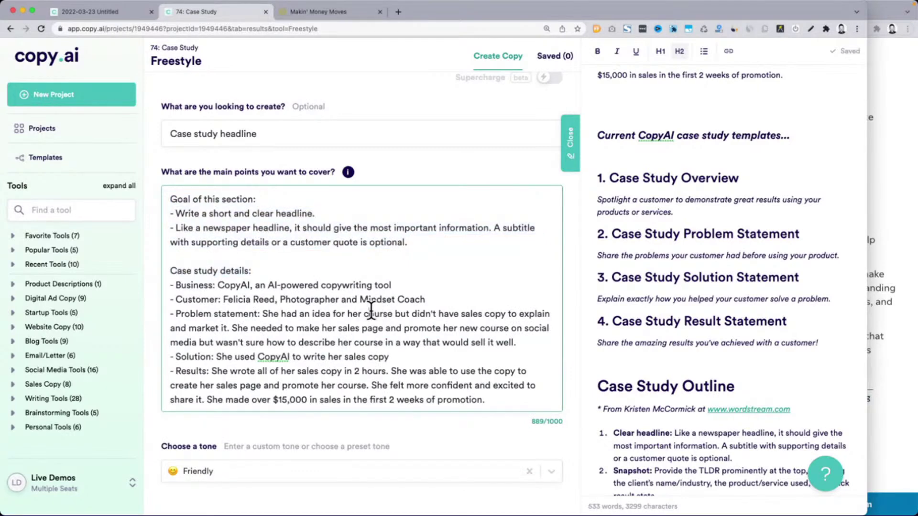
Bring the WordStream case study article forward and highlight 'Case Study' in its title
left_click(901, 325)
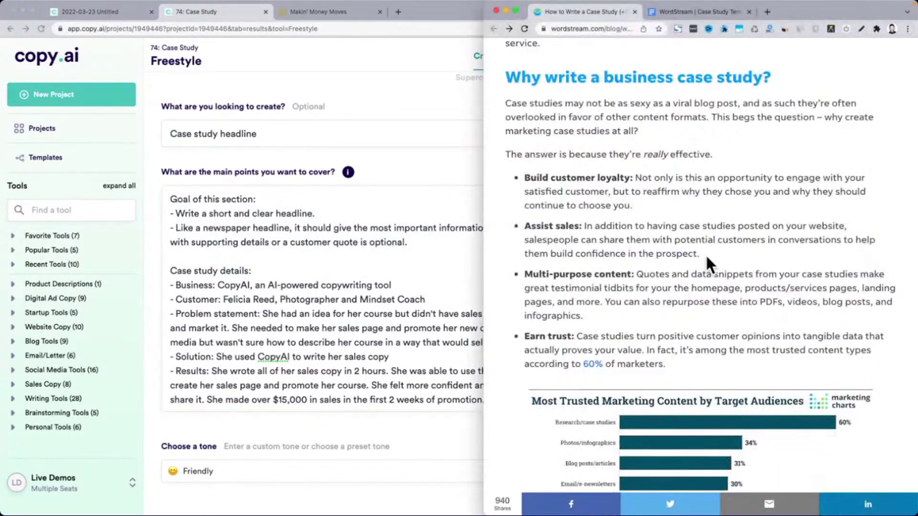
scroll(705, 262, "up", 2)
scroll(707, 262, "up", 15)
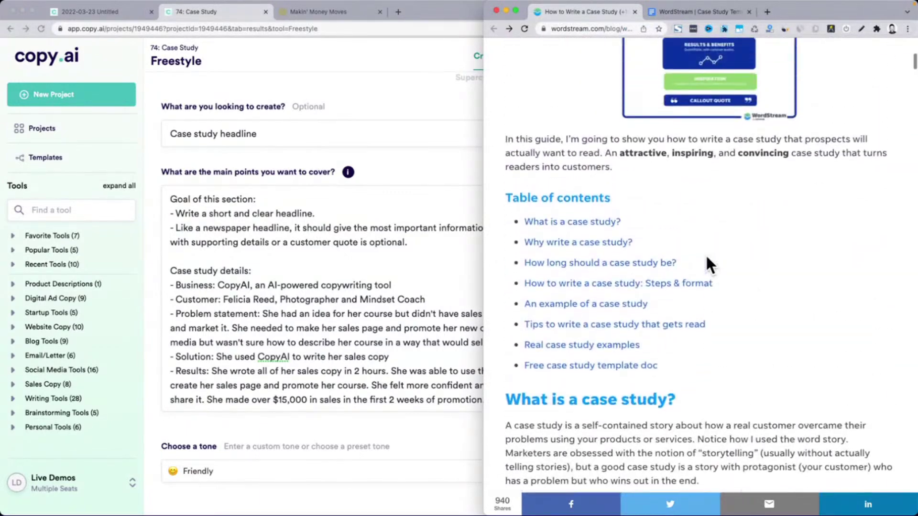
scroll(707, 262, "up", 5)
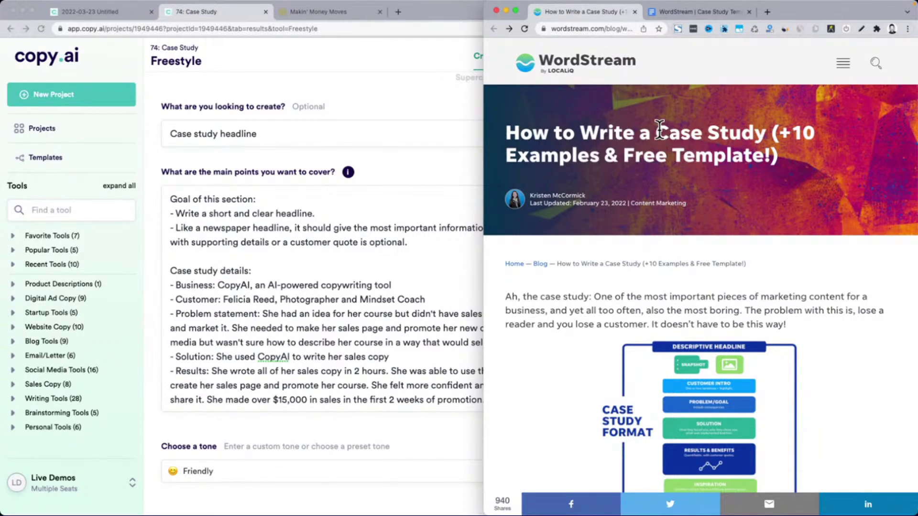
left_click_drag(656, 133, 756, 131)
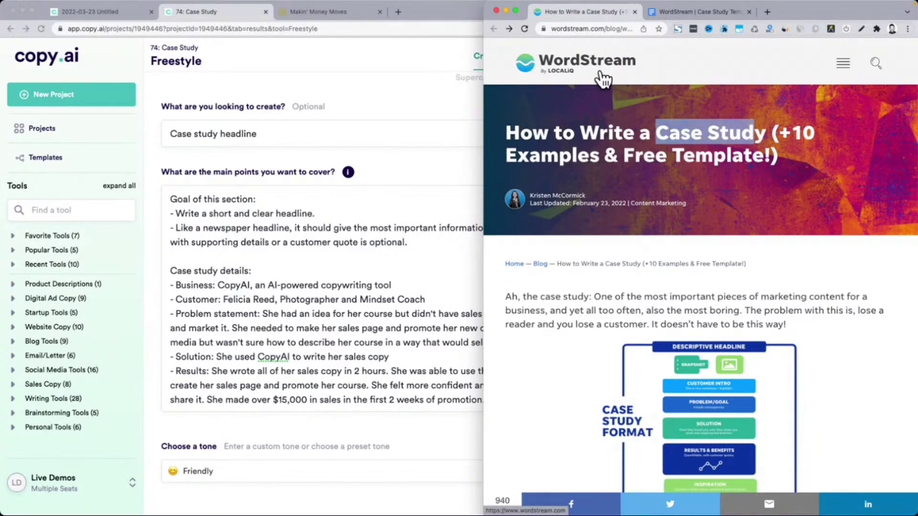
left_click(654, 149)
Highlight the 'How long should a case study be?' guidelines: 500-1500 words, snapshot, results, no extra words
scroll(654, 150, "down", 3)
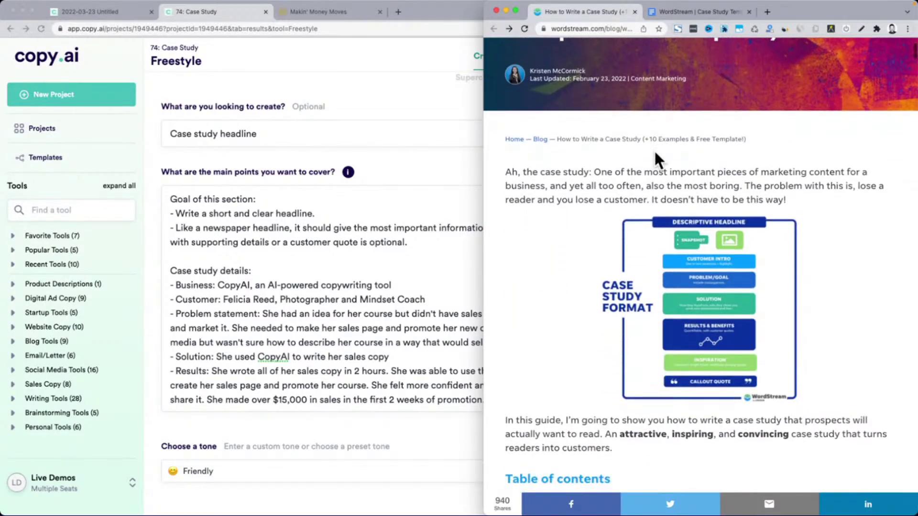
scroll(654, 154, "down", 6)
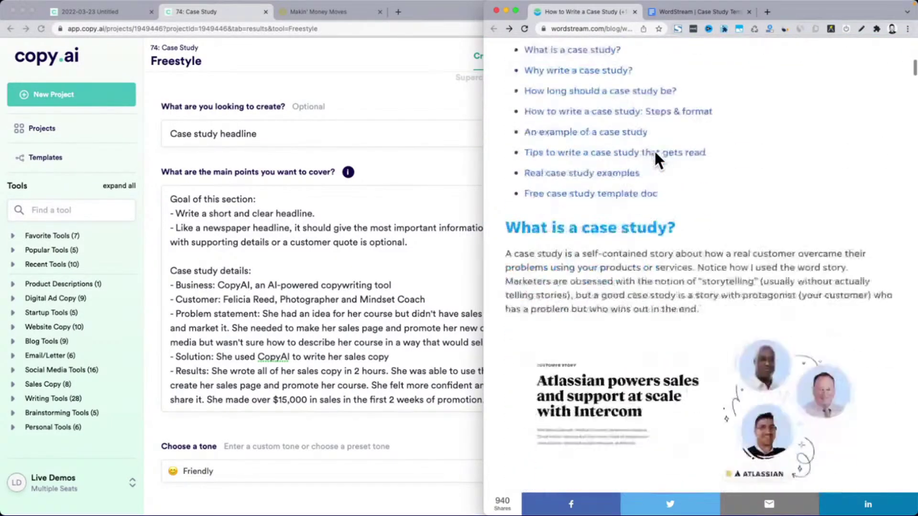
scroll(654, 149, "down", 13)
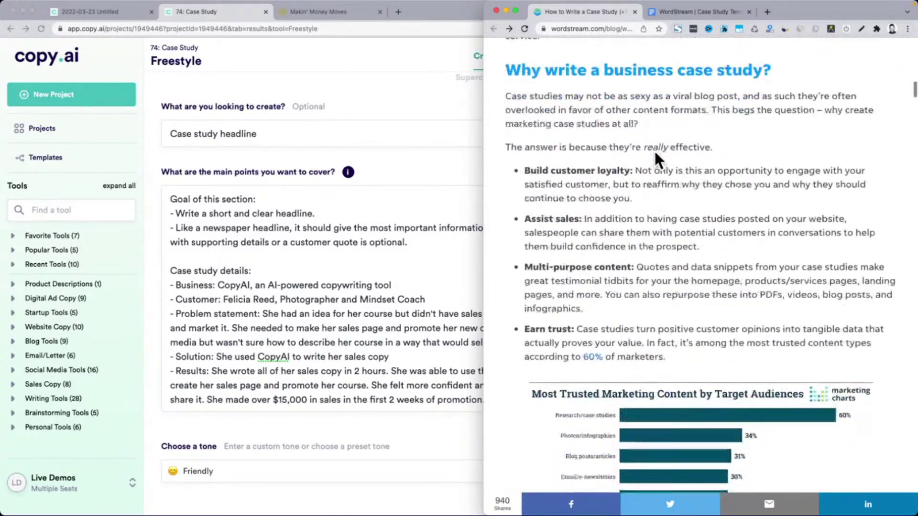
scroll(654, 150, "down", 11)
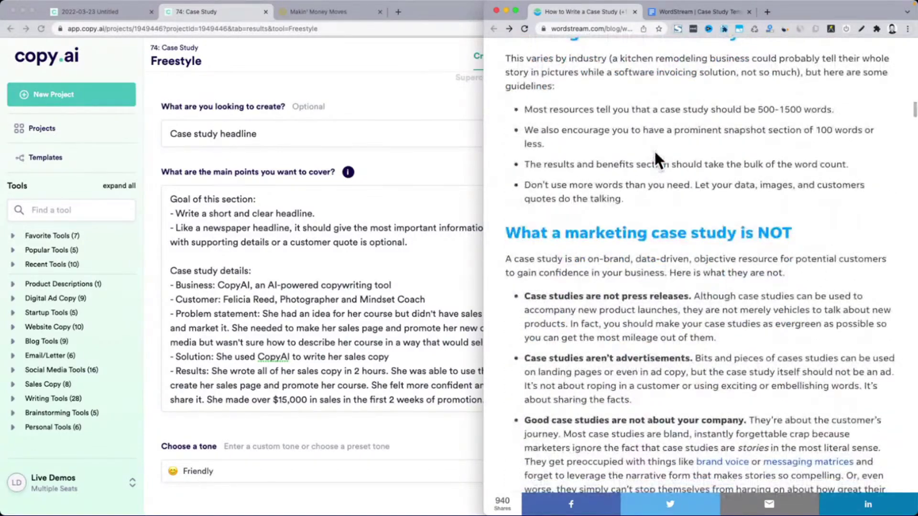
scroll(654, 150, "up", 1)
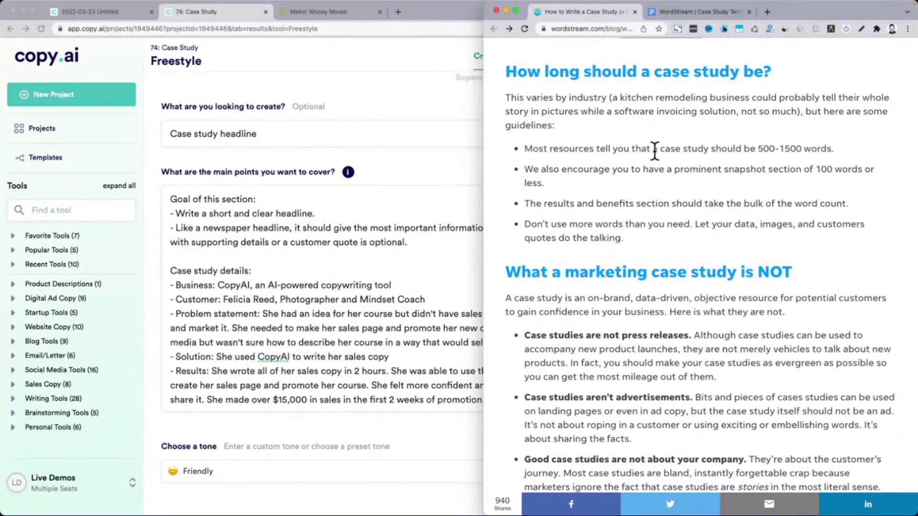
left_click_drag(517, 73, 818, 73)
left_click_drag(755, 147, 832, 149)
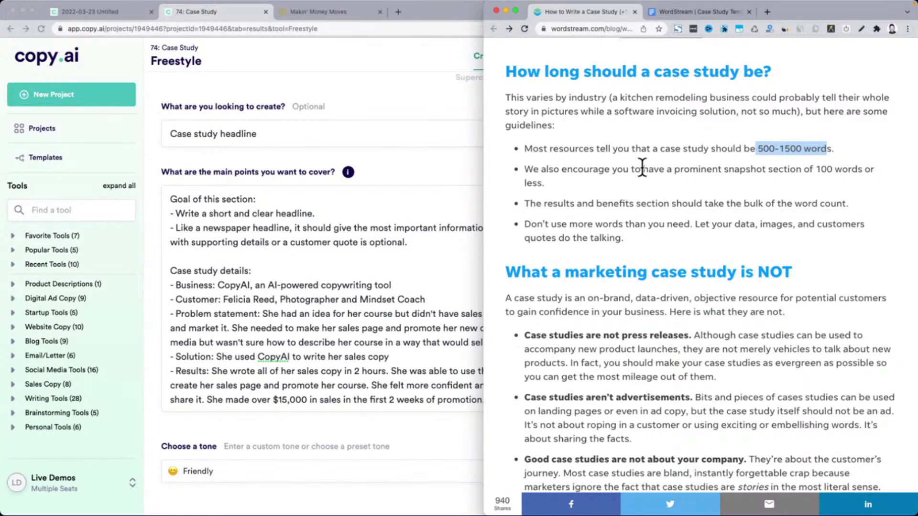
left_click_drag(524, 169, 760, 187)
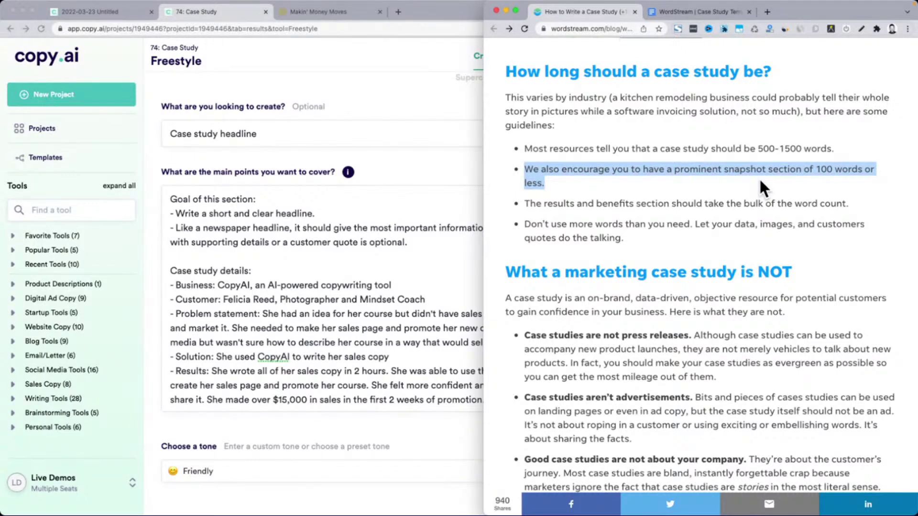
left_click_drag(530, 203, 841, 207)
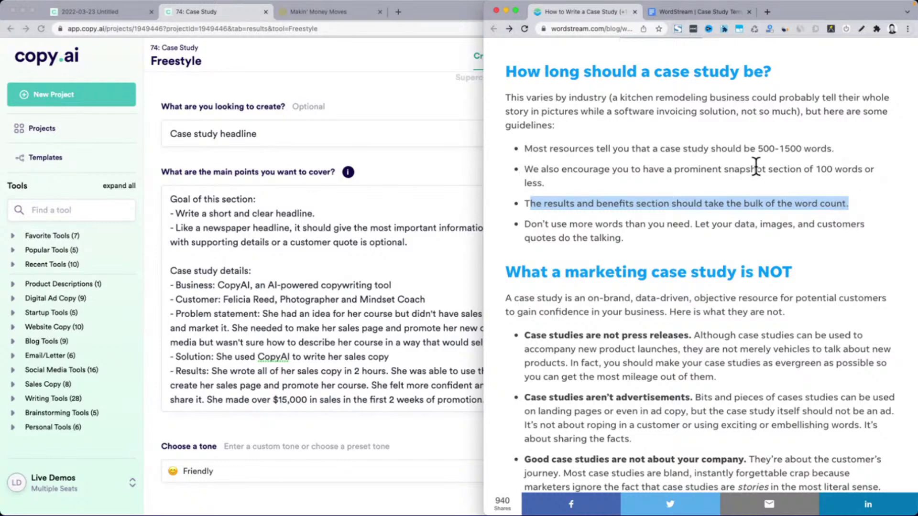
left_click_drag(537, 224, 671, 233)
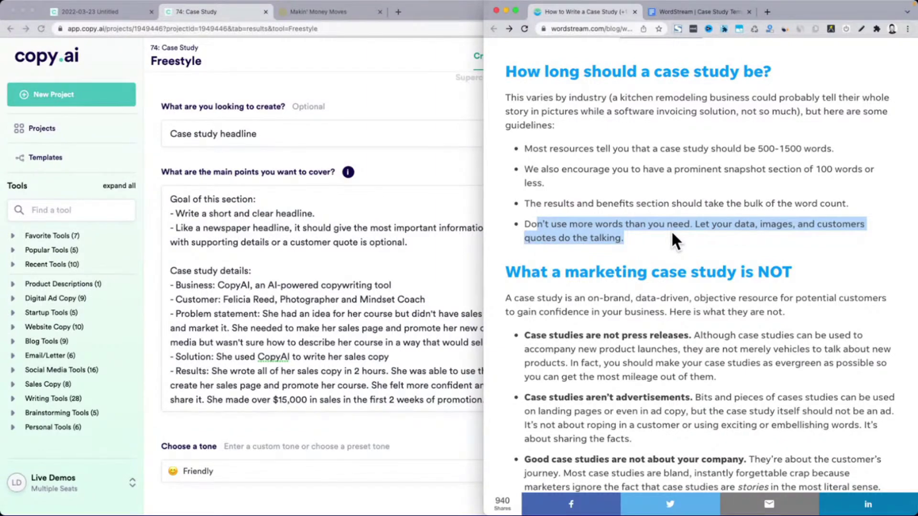
Review the 'steps & format' list, highlighting its Clear headline step, then return to Copy.ai
scroll(671, 233, "up", 4)
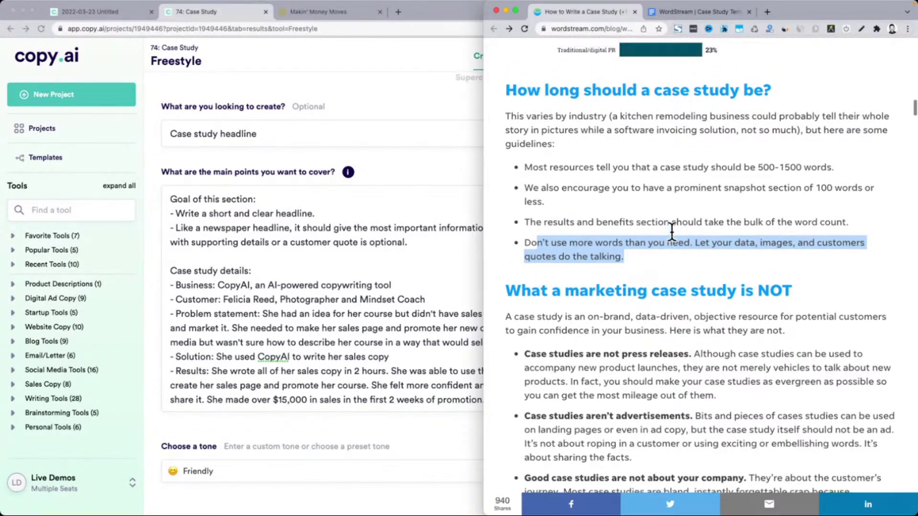
scroll(671, 233, "down", 10)
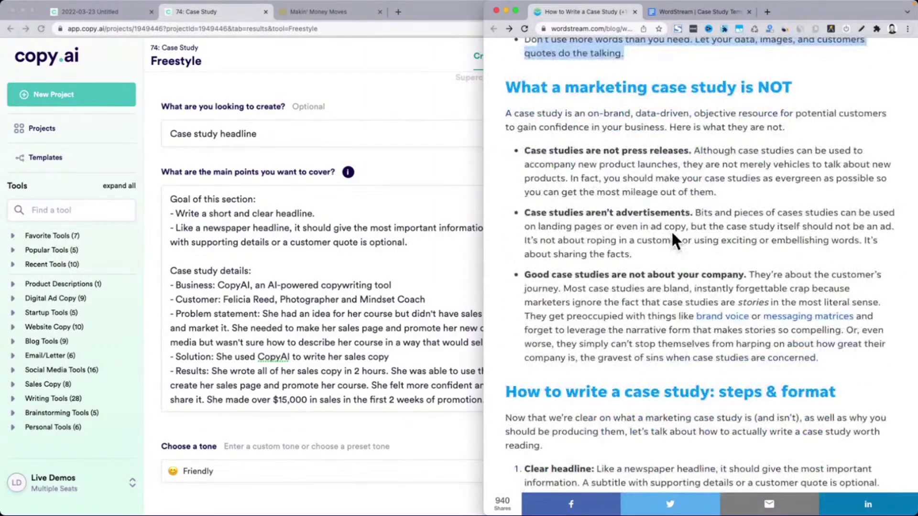
scroll(672, 233, "down", 7)
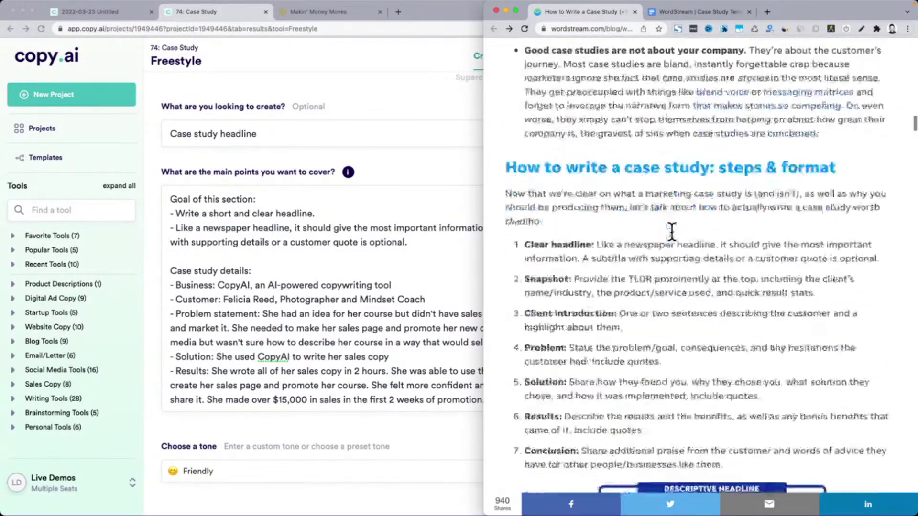
scroll(671, 230, "down", 1)
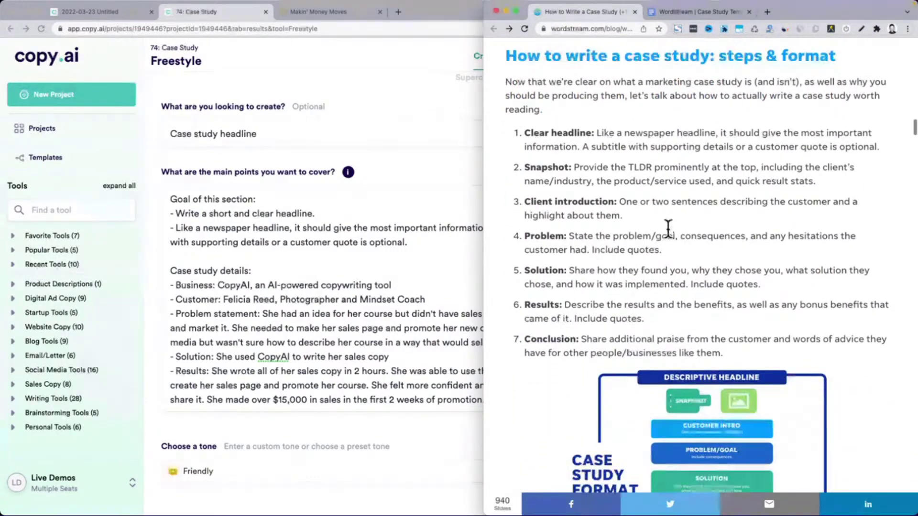
left_click_drag(506, 56, 745, 351)
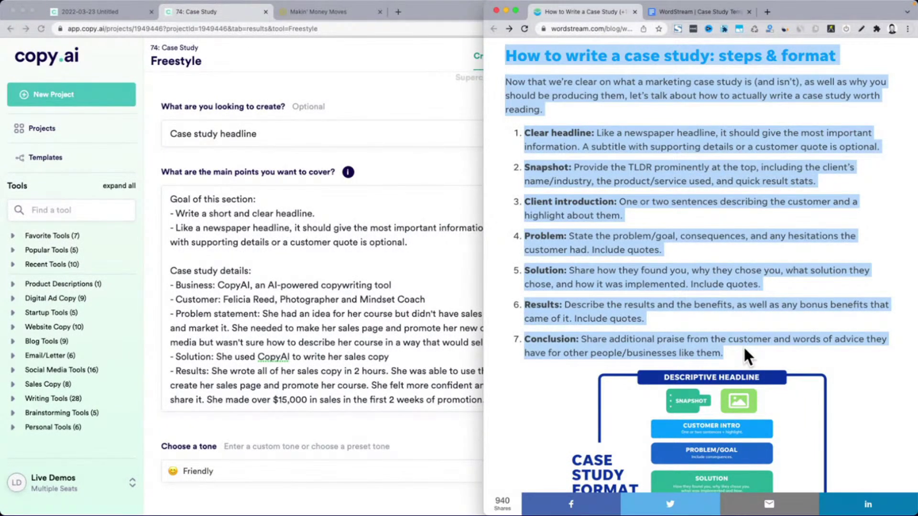
left_click(687, 211)
left_click_drag(525, 132, 591, 134)
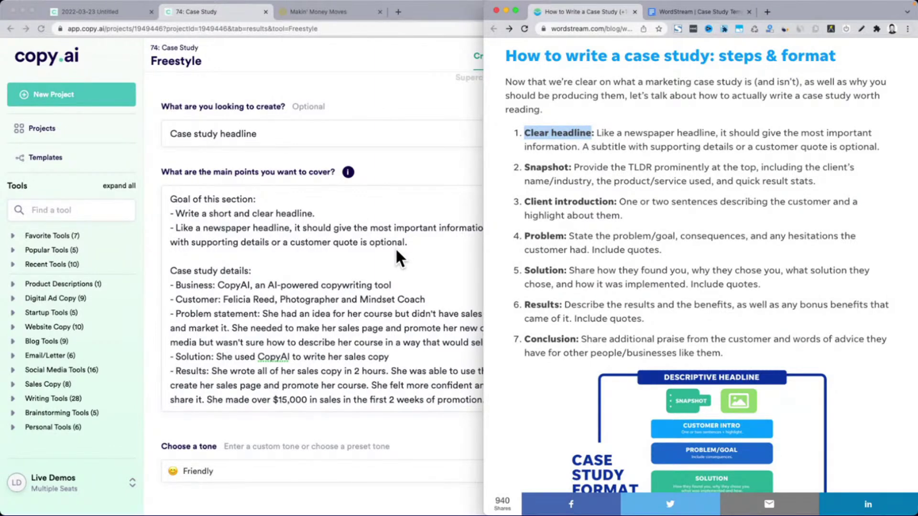
left_click(395, 248)
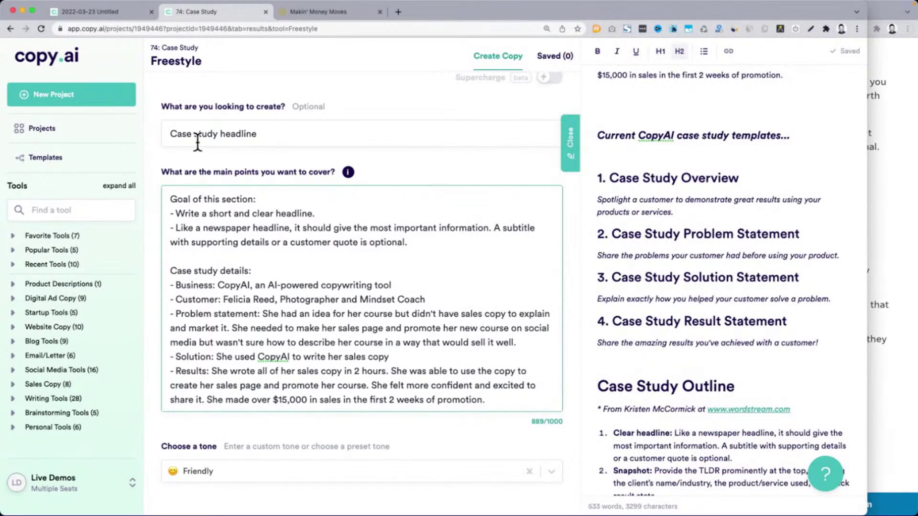
Compare the form's Case study headline and details with WordStream's Clear headline step
left_click_drag(170, 134, 266, 135)
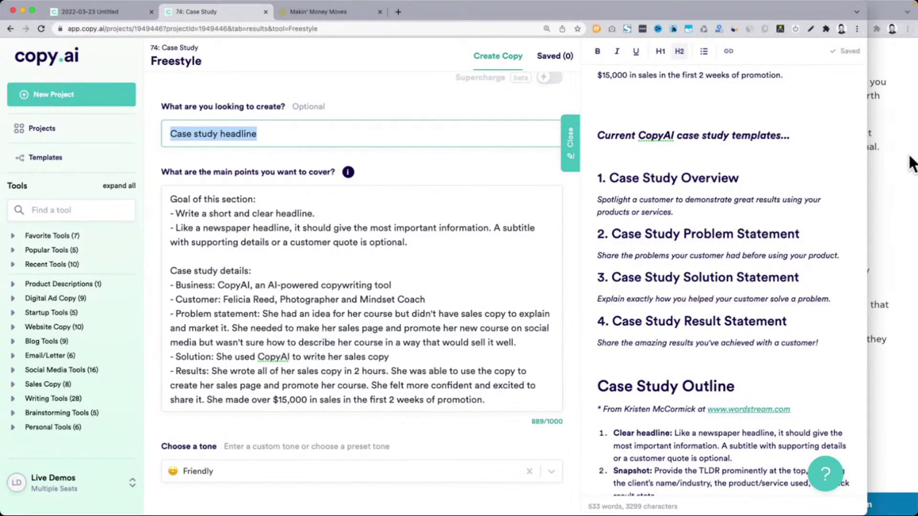
left_click(240, 290)
left_click_drag(171, 272, 493, 400)
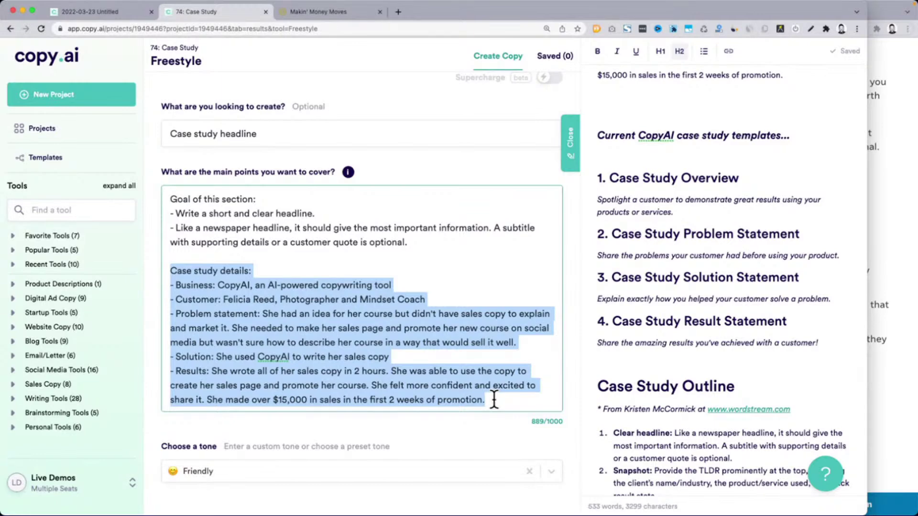
left_click(915, 285)
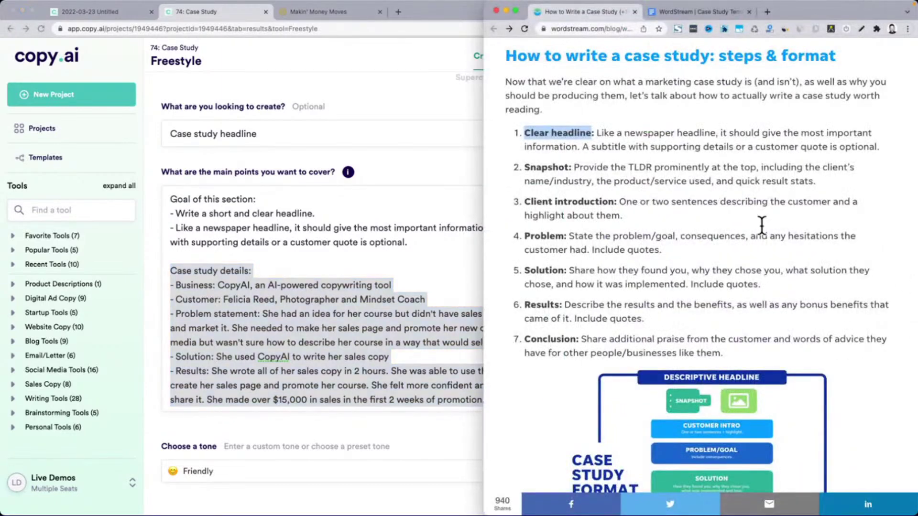
left_click(549, 132)
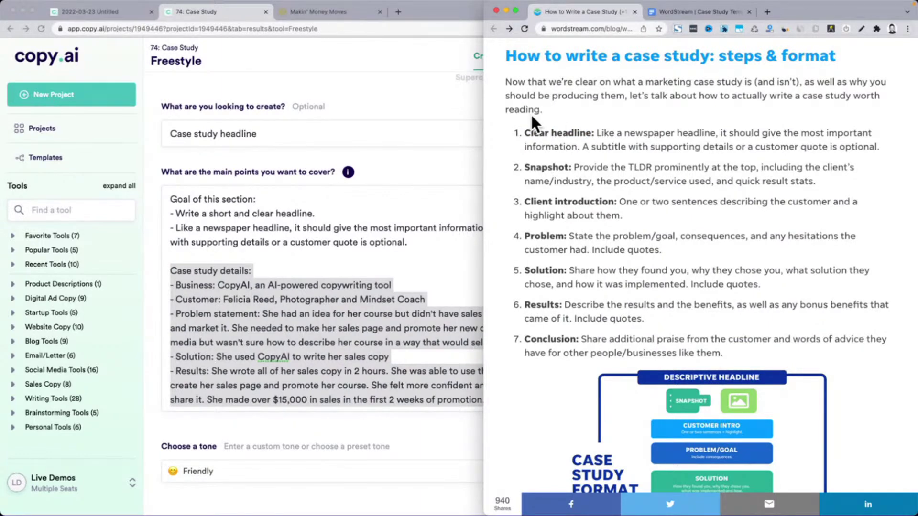
left_click_drag(524, 133, 587, 134)
Check the editor's Case Study Outline against WordStream, then maximize Copy.ai and close the editor panel
left_click(291, 193)
left_click_drag(173, 133, 285, 132)
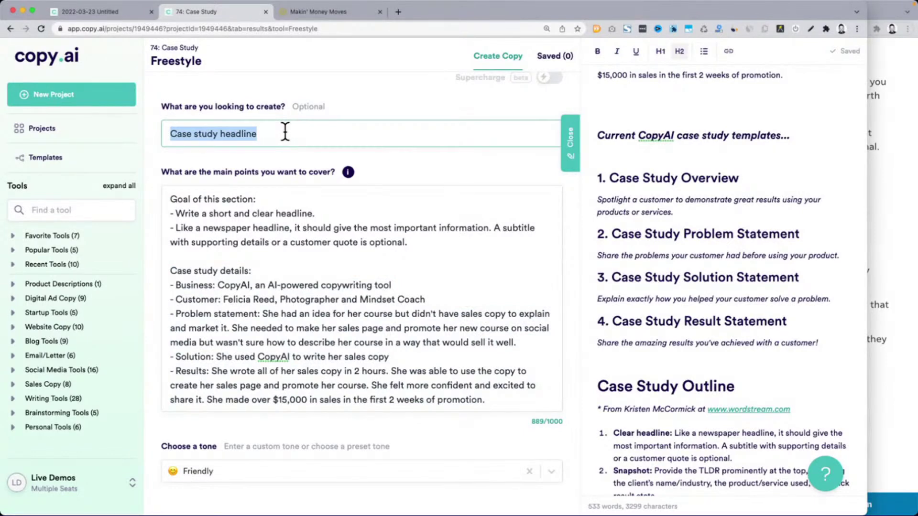
scroll(724, 267, "down", 4)
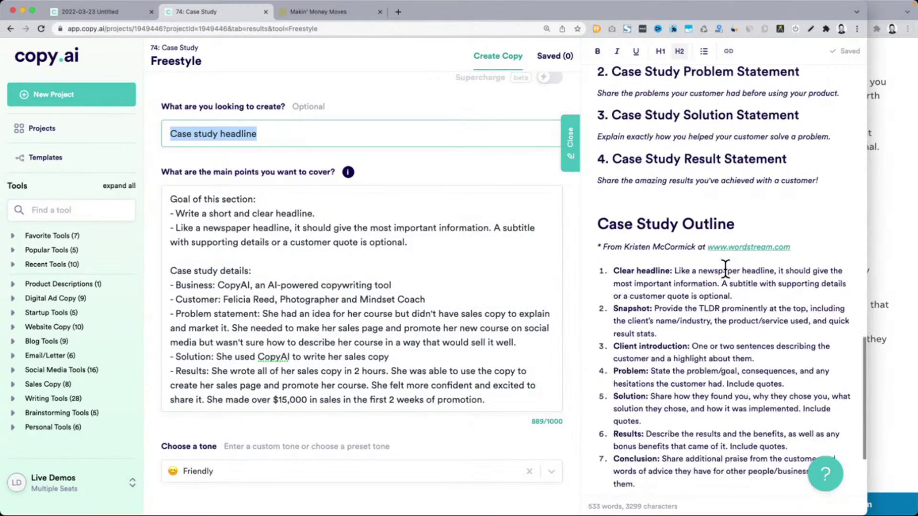
left_click_drag(598, 194, 693, 446)
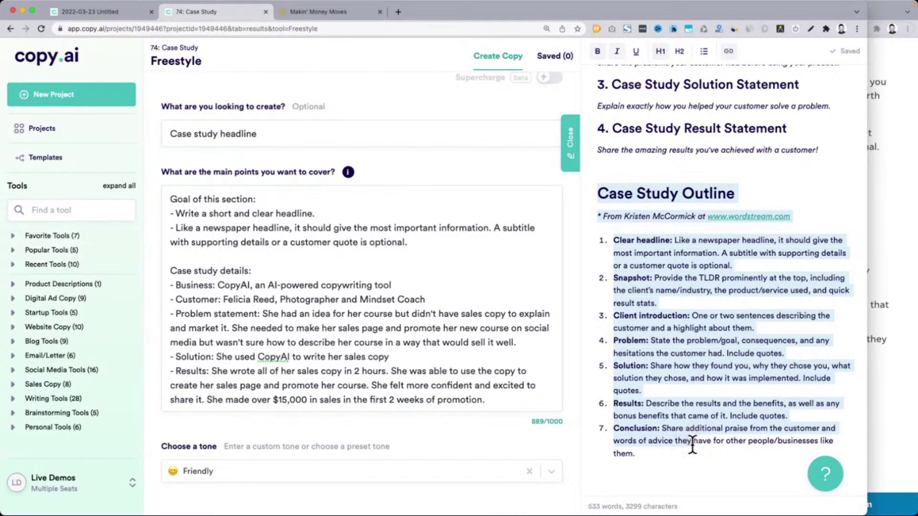
left_click(896, 287)
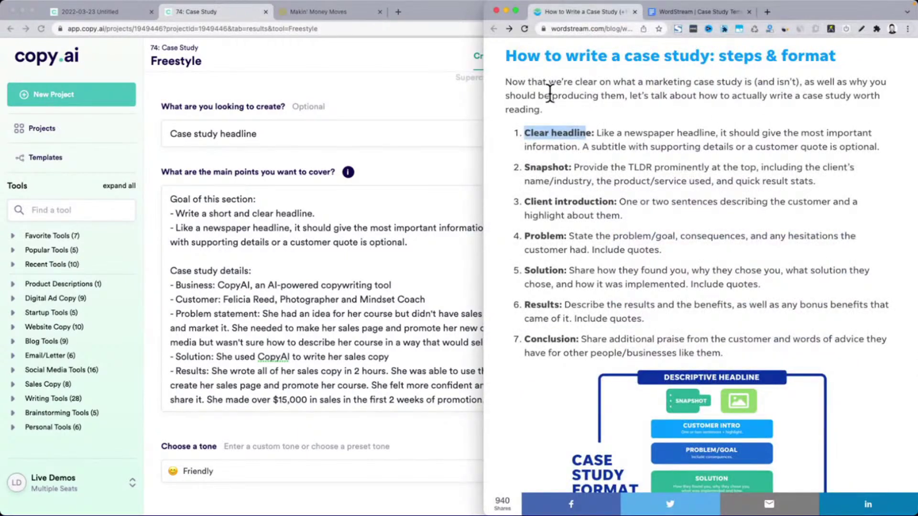
left_click(425, 300)
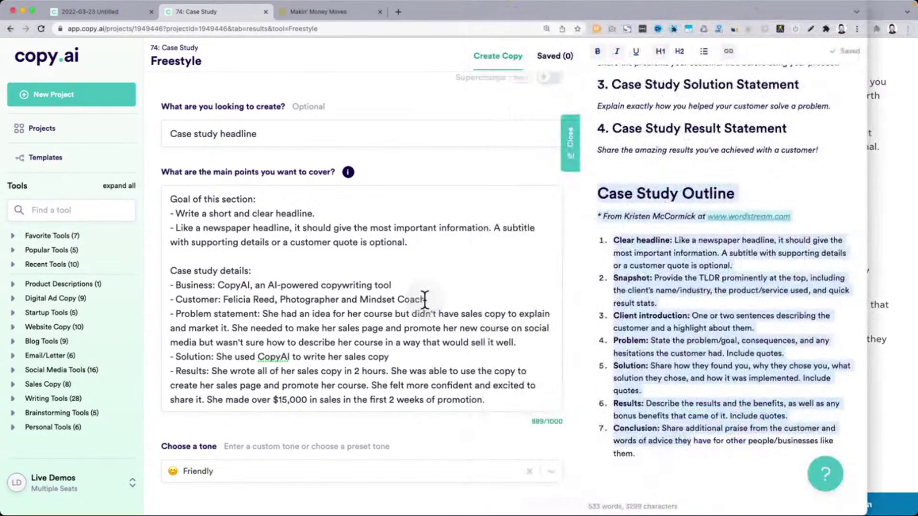
double_click(868, 218)
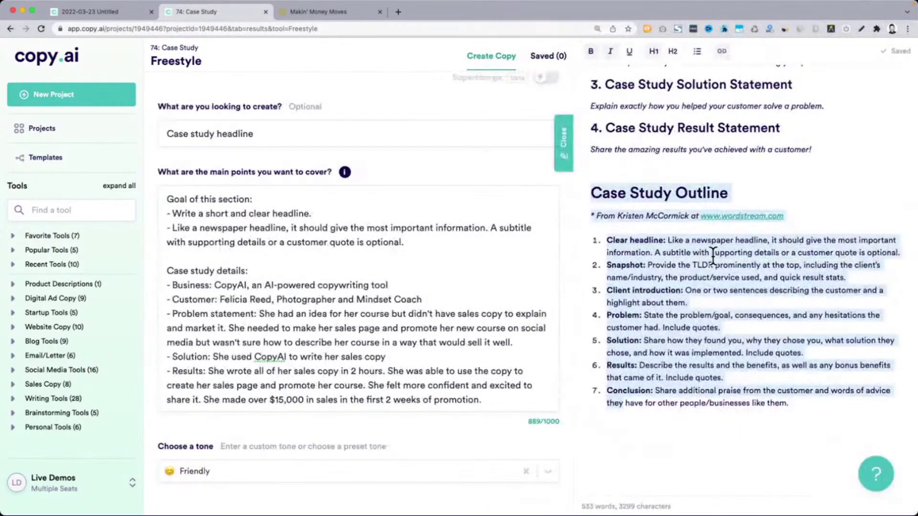
left_click(567, 152)
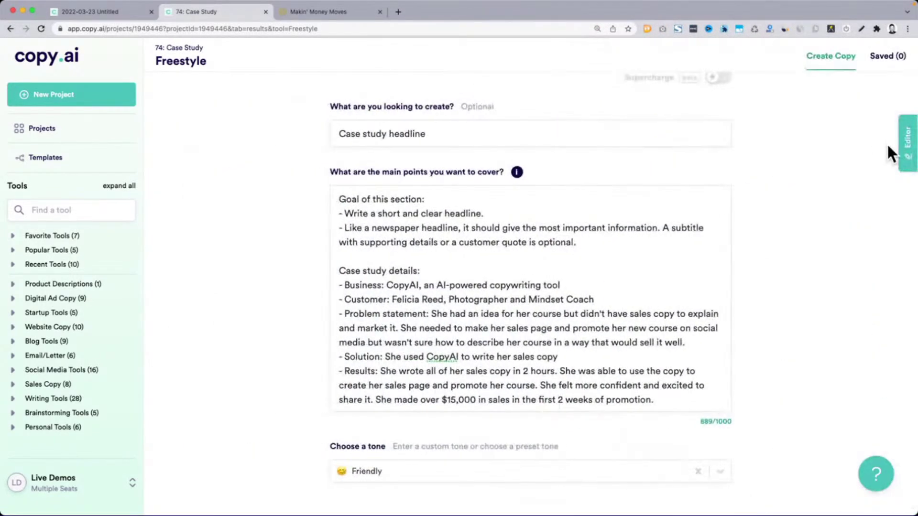
Reopen the editor and scroll down to review the seven-step Case Study Outline
left_click(905, 154)
scroll(708, 191, "down", 10)
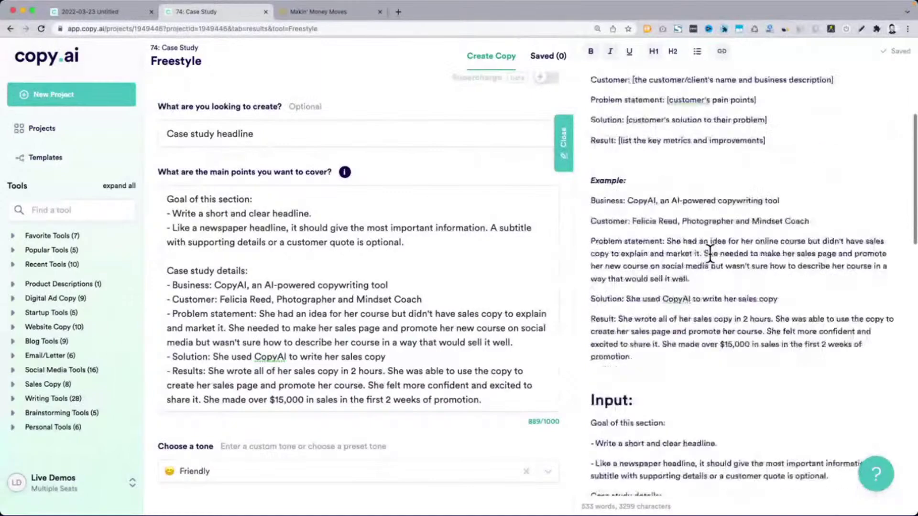
scroll(710, 254, "down", 15)
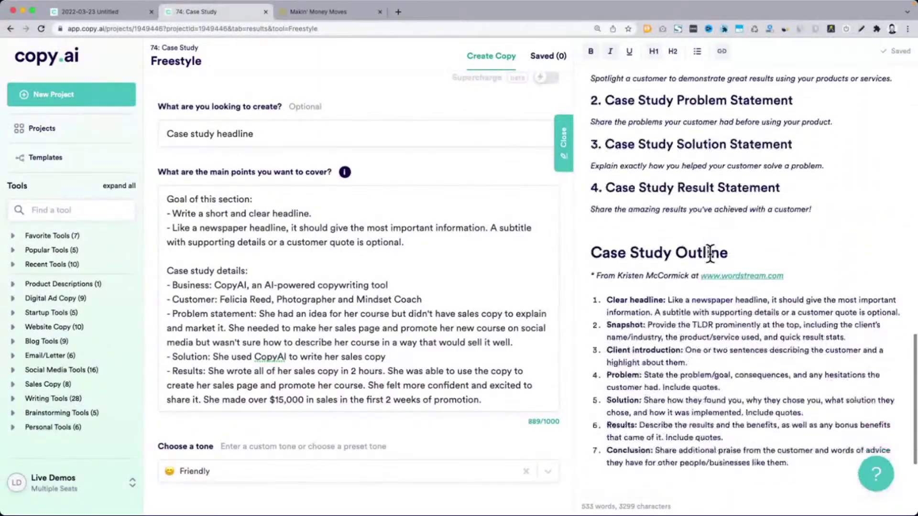
left_click_drag(592, 164, 806, 379)
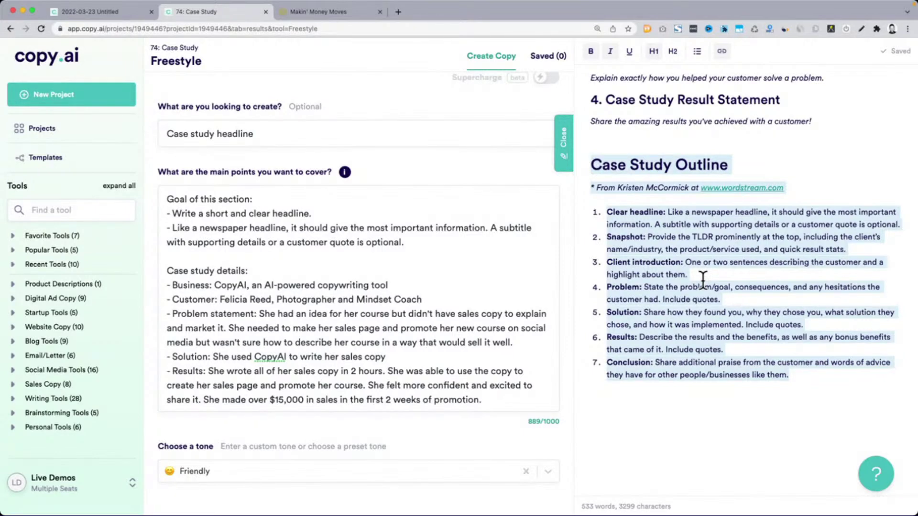
left_click(702, 279)
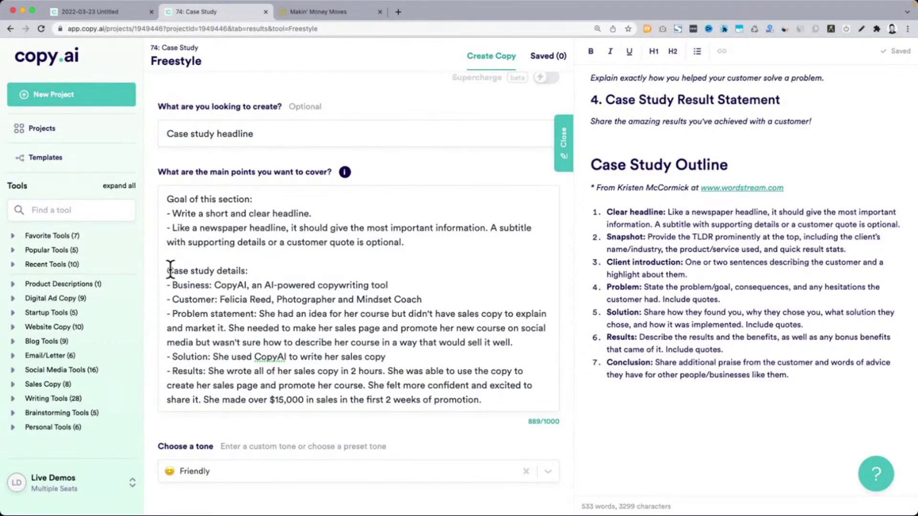
left_click_drag(164, 266, 260, 273)
left_click(188, 289)
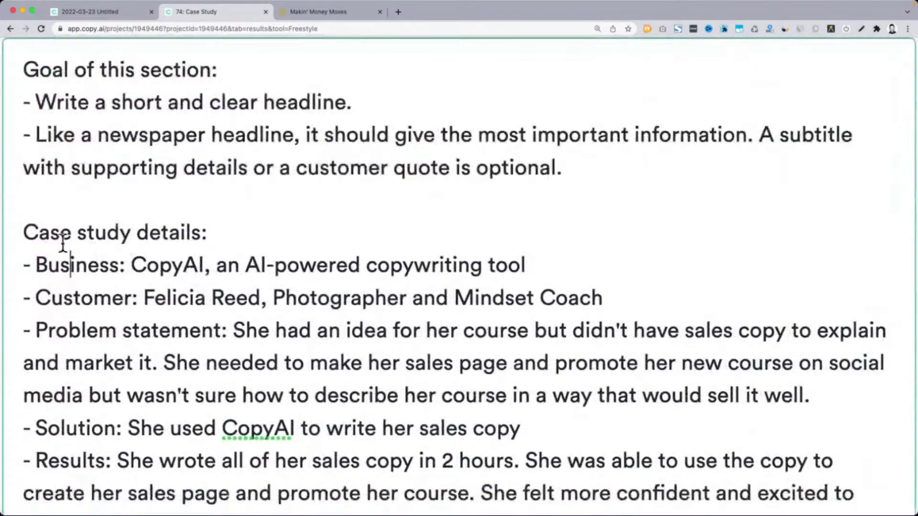
left_click_drag(88, 251, 237, 252)
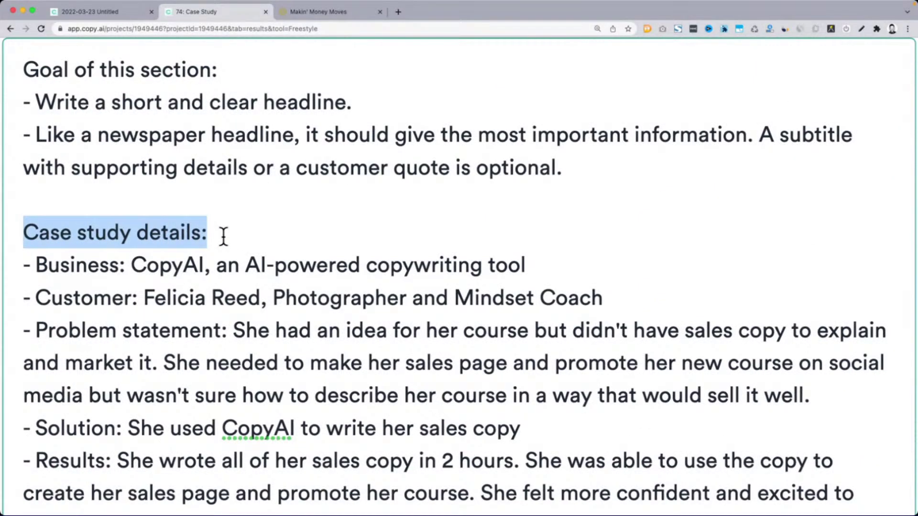
left_click(224, 236)
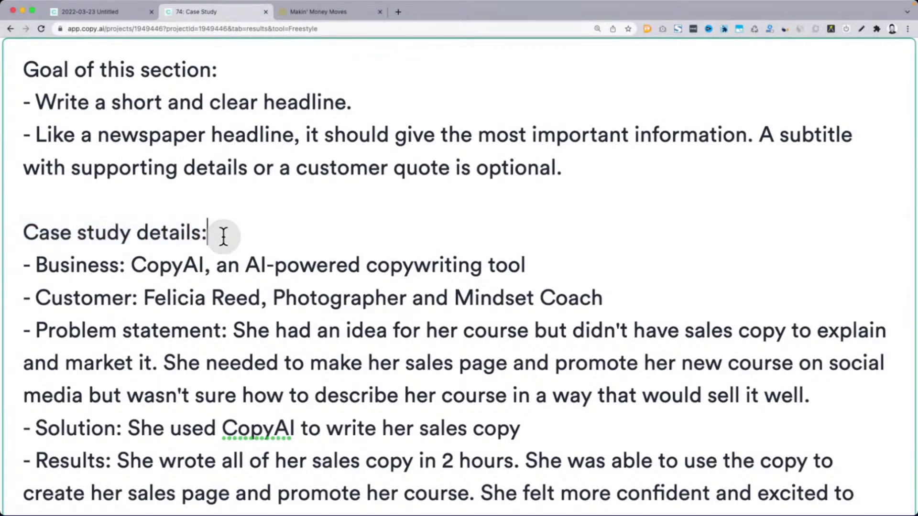
left_click_drag(25, 233, 218, 238)
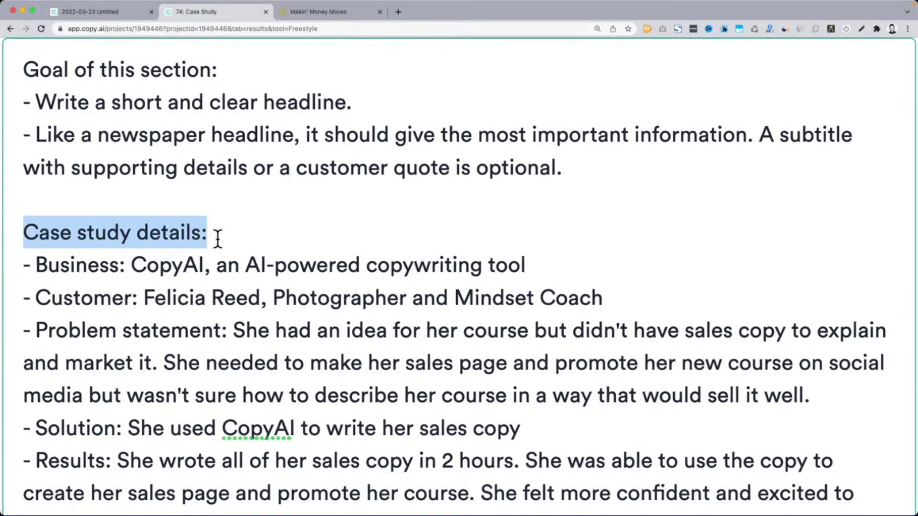
left_click_drag(24, 263, 42, 264)
left_click(42, 264)
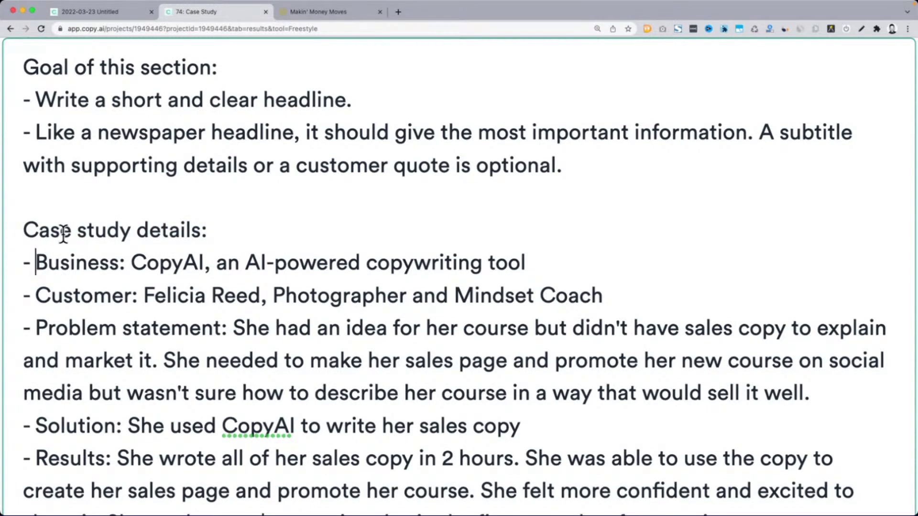
scroll(18, 233, "down", 3)
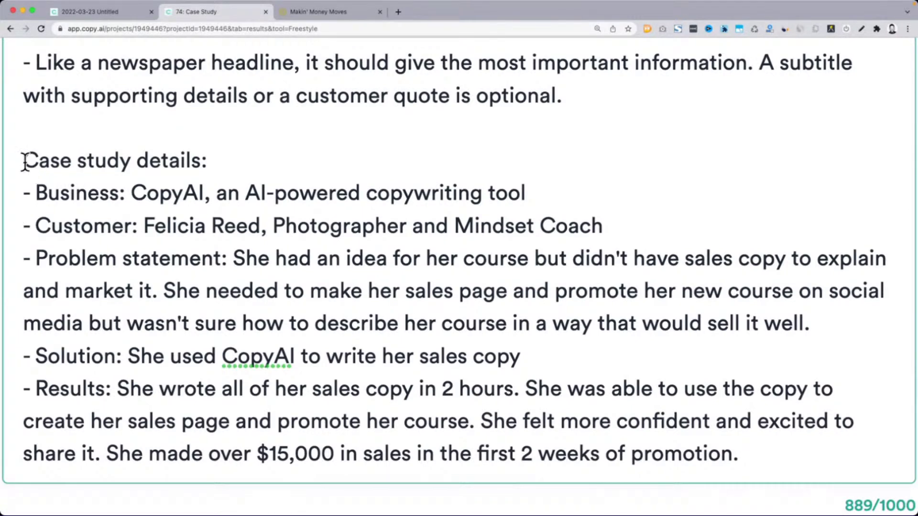
left_click_drag(25, 193, 75, 192)
left_click_drag(28, 158, 230, 157)
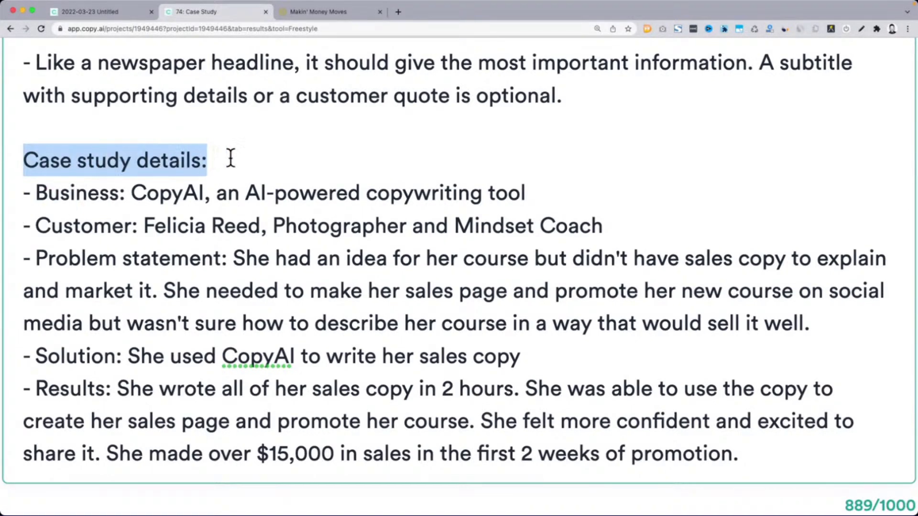
left_click(25, 160)
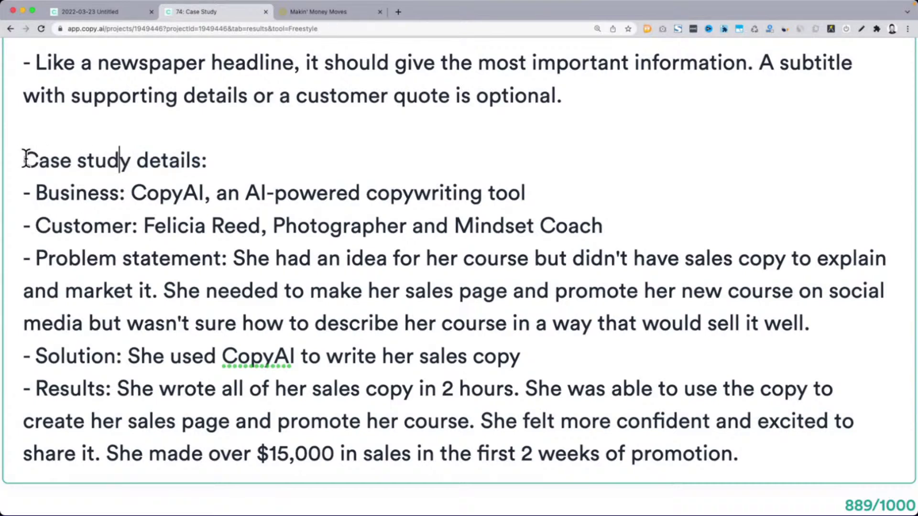
left_click_drag(24, 160, 237, 162)
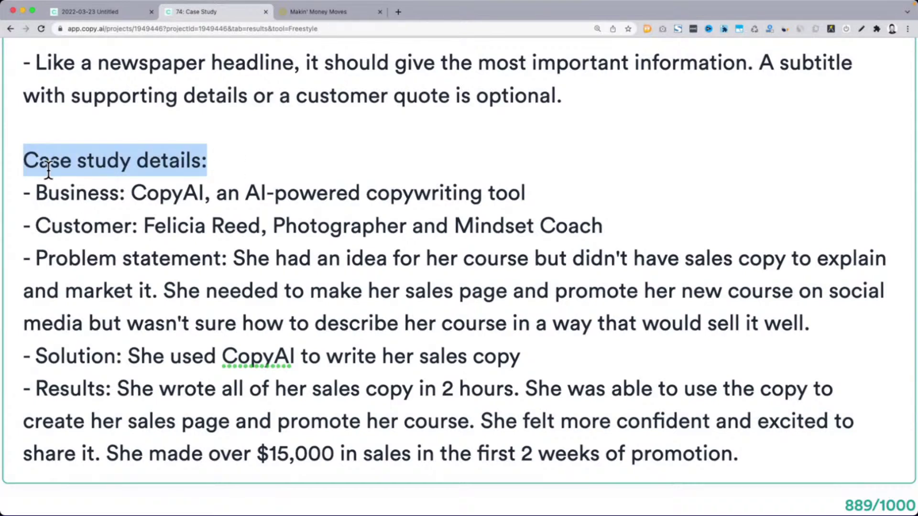
left_click_drag(25, 187, 126, 192)
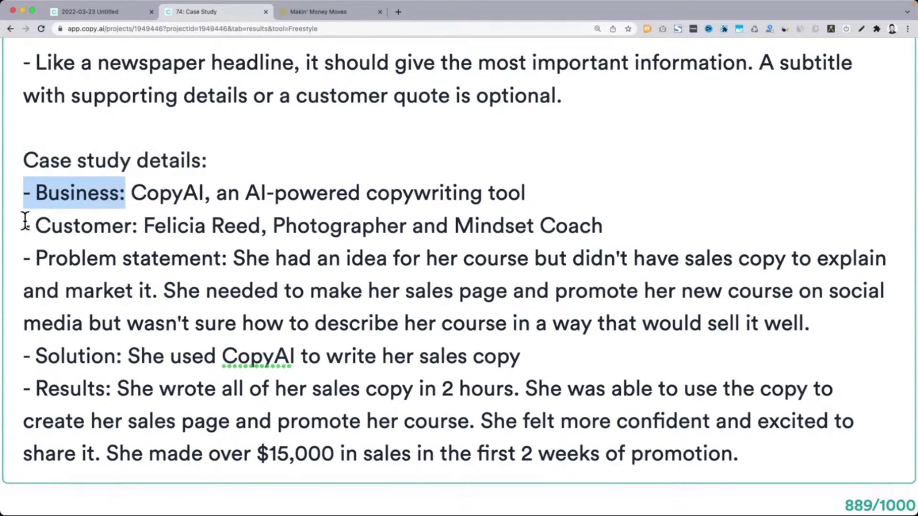
left_click_drag(24, 224, 138, 224)
left_click_drag(36, 259, 99, 259)
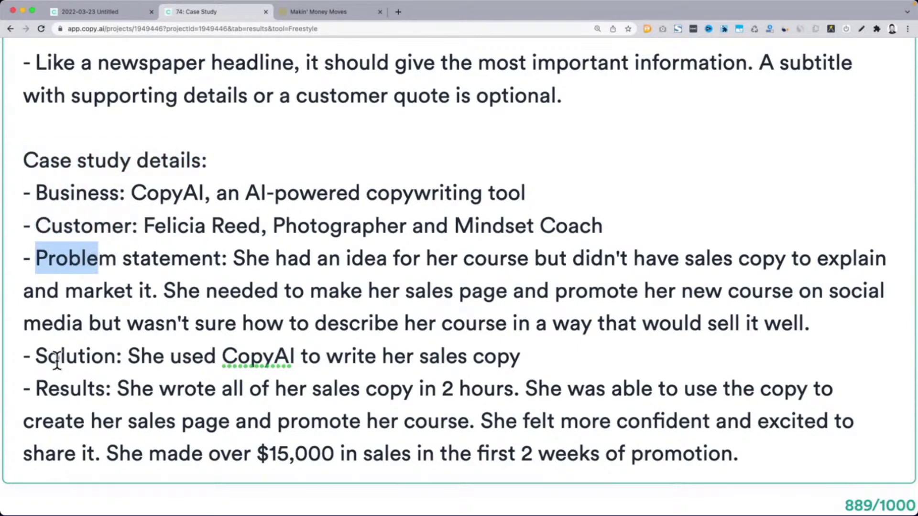
scroll(334, 213, "up", 3)
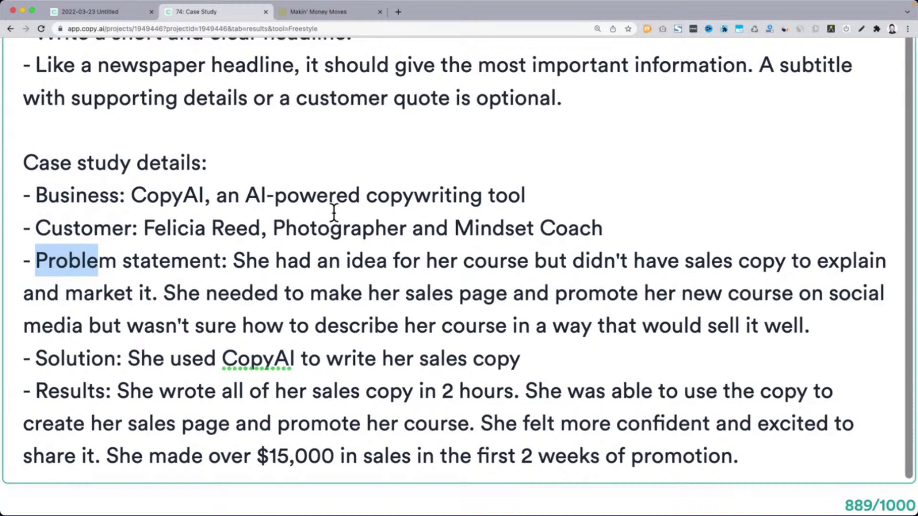
scroll(334, 212, "up", 3)
scroll(230, 195, "up", 2)
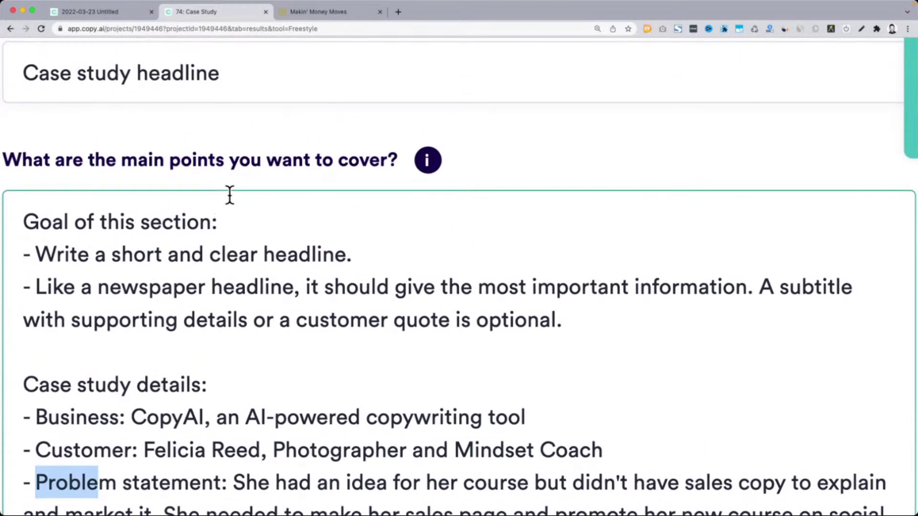
scroll(230, 195, "up", 1)
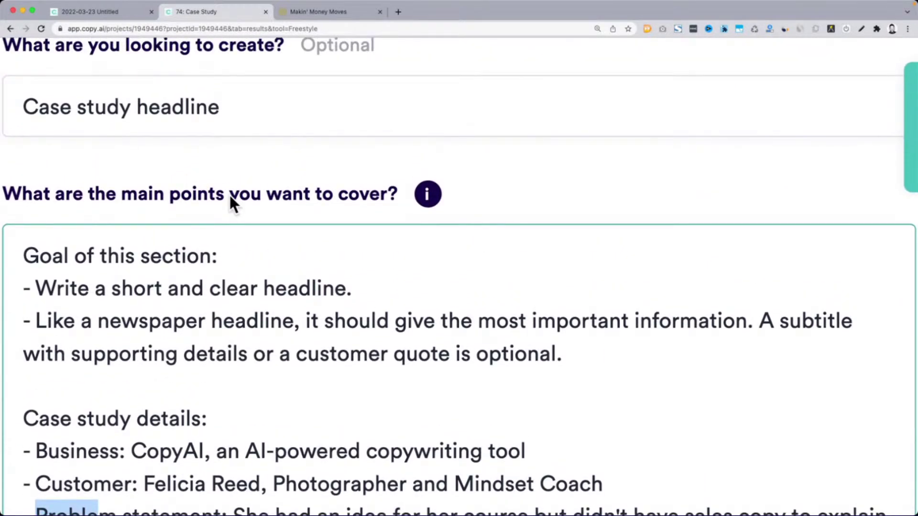
scroll(230, 195, "up", 1)
scroll(203, 185, "left", 1)
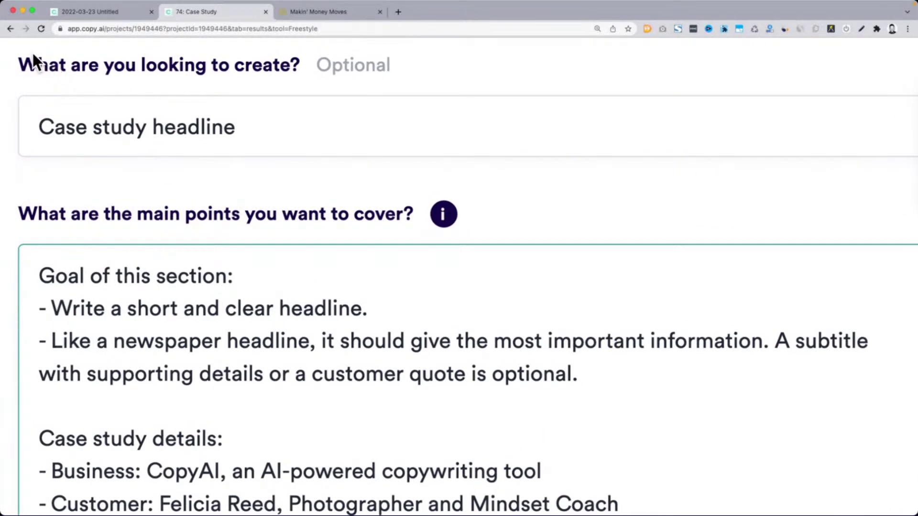
left_click_drag(34, 56, 274, 59)
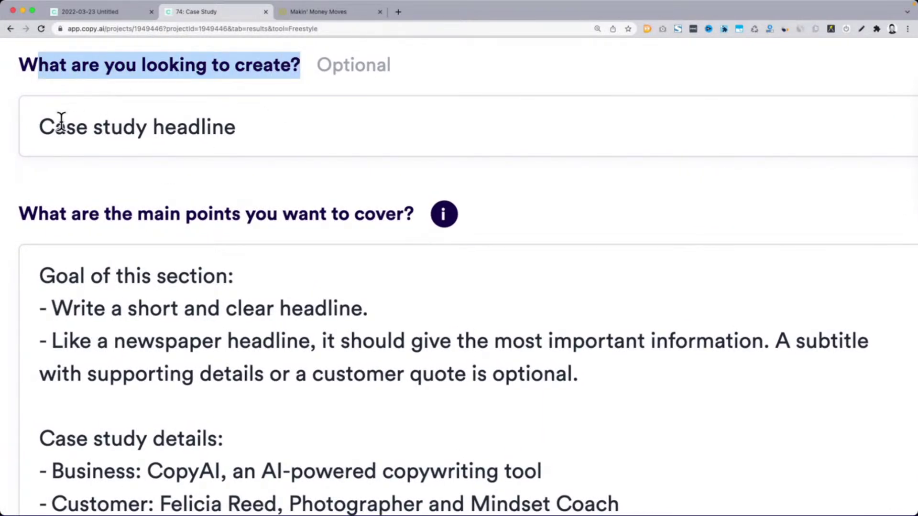
left_click_drag(40, 126, 256, 133)
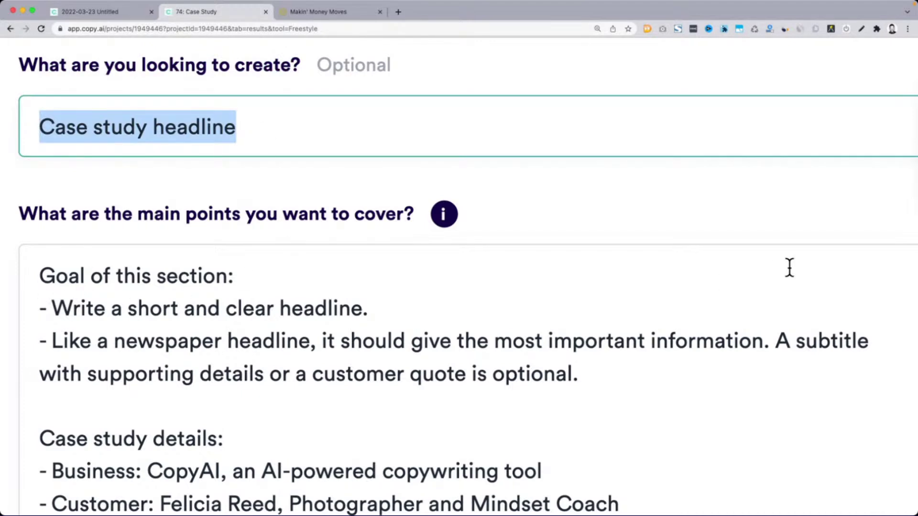
left_click_drag(39, 277, 252, 278)
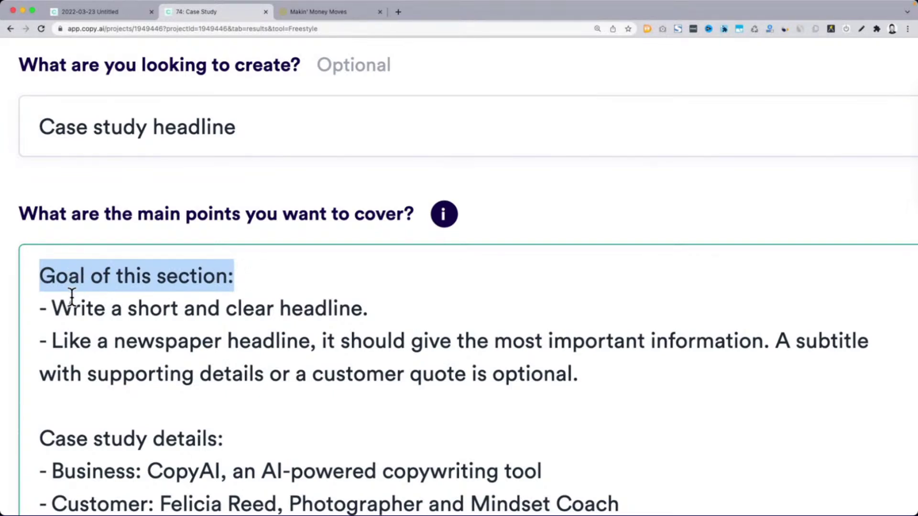
left_click_drag(52, 308, 382, 307)
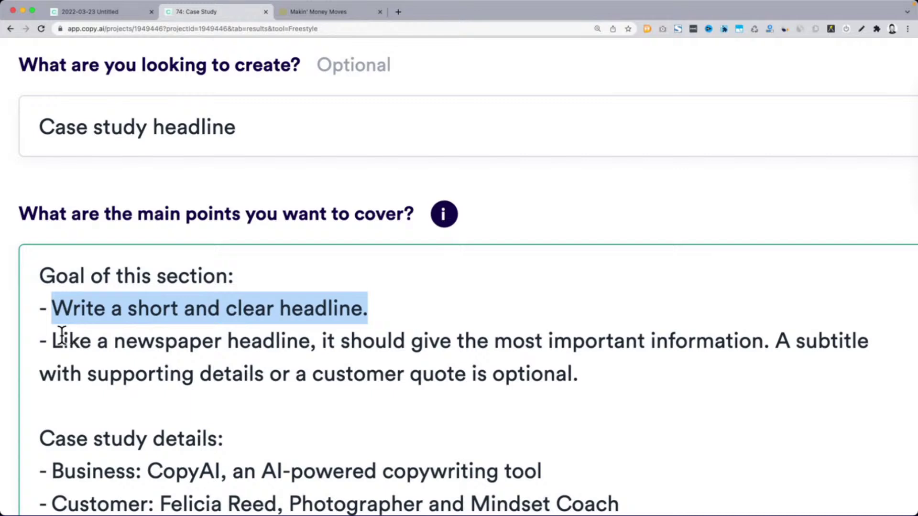
left_click_drag(51, 341, 581, 377)
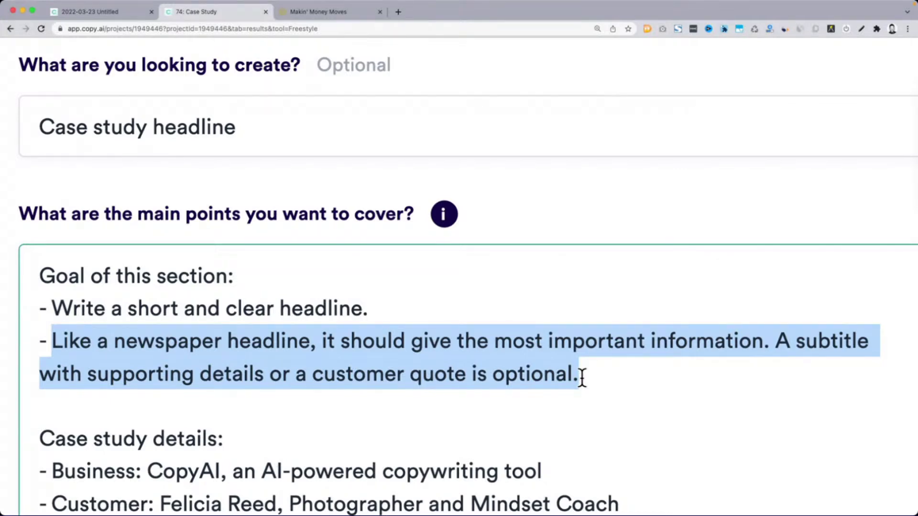
scroll(546, 409, "down", 10)
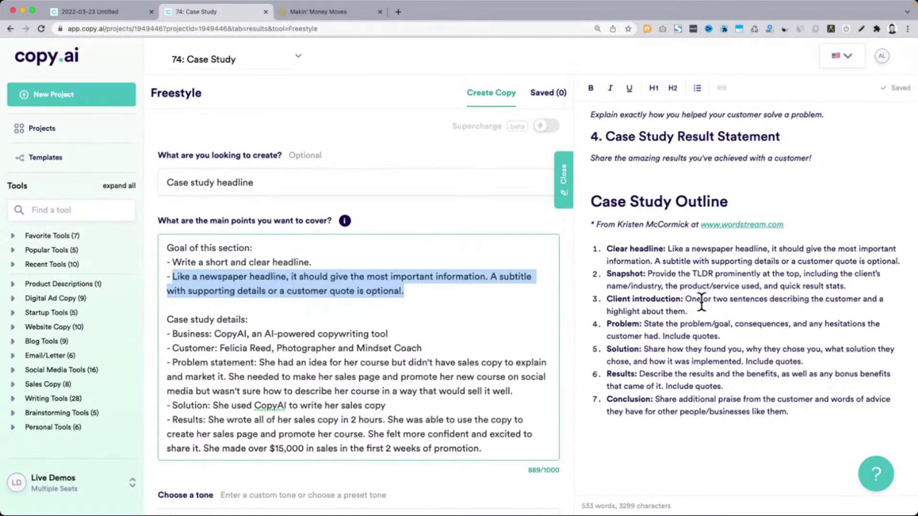
Set the tone to Friendly and generate case study copy with Create Copy
left_click_drag(668, 248, 890, 263)
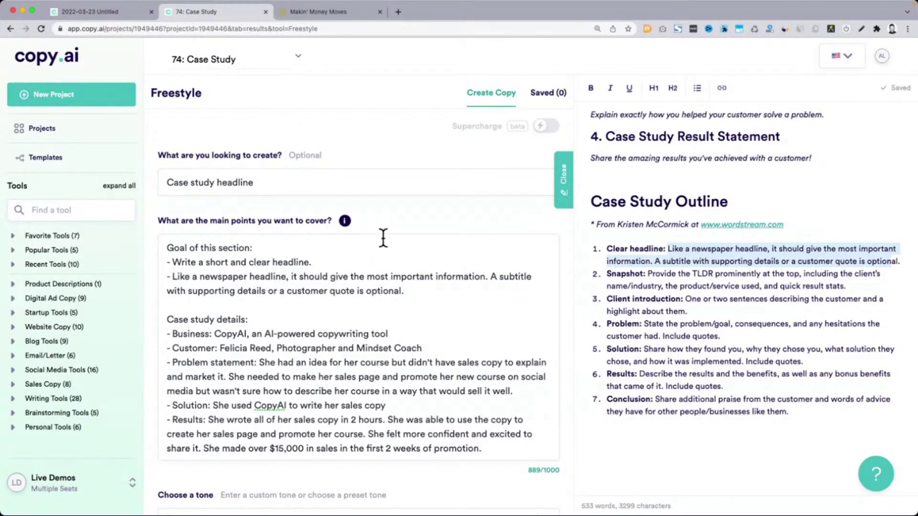
scroll(396, 233, "down", 5)
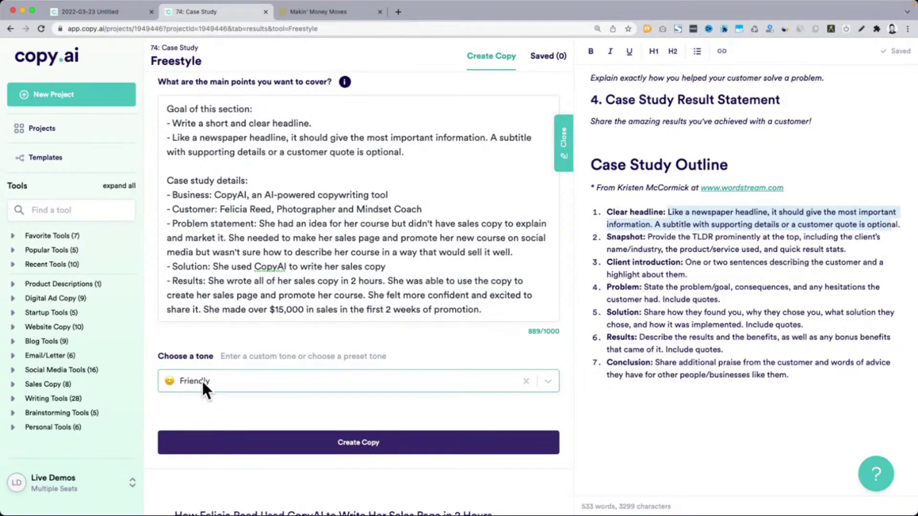
left_click(201, 380)
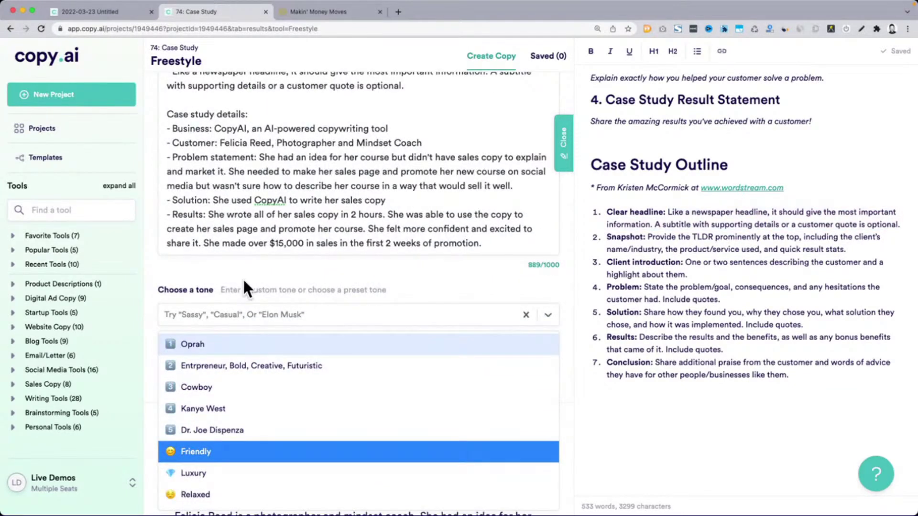
key("Return")
scroll(354, 390, "up", 3)
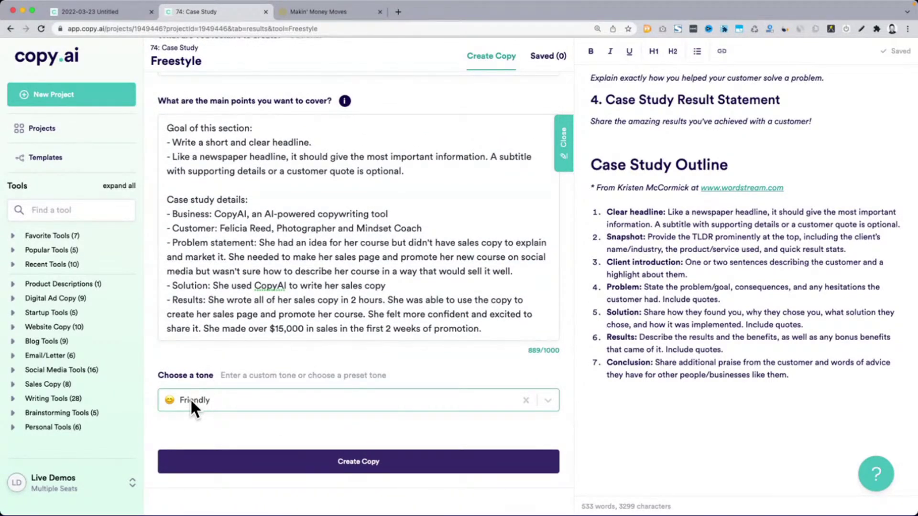
left_click(290, 460)
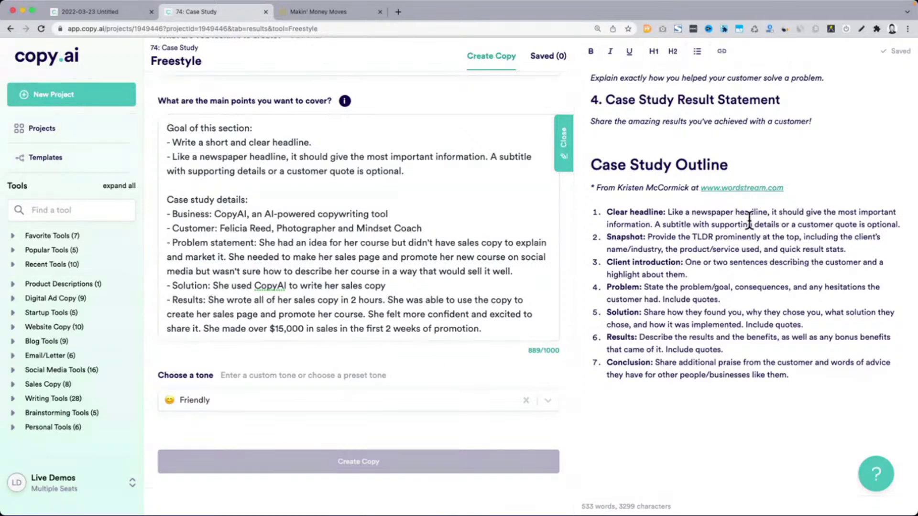
scroll(203, 114, "up", 1)
scroll(192, 107, "up", 2)
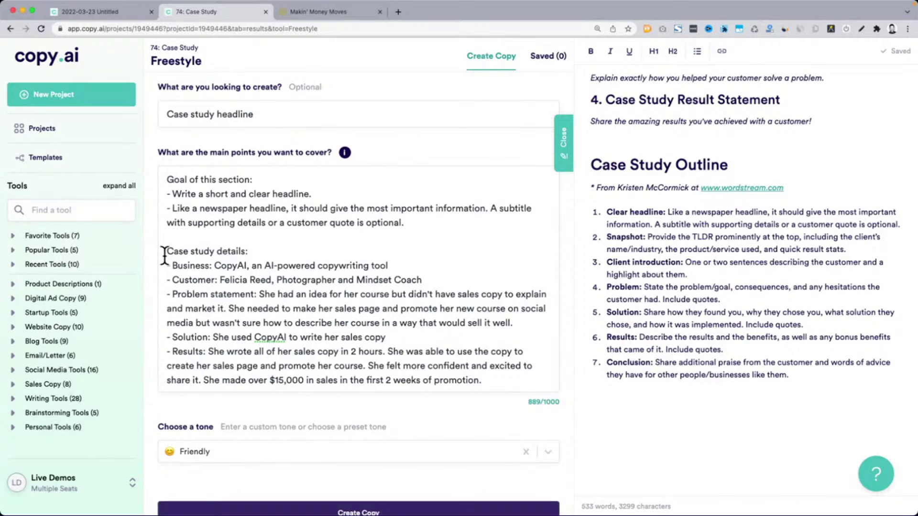
Highlight the prompt's headline, goal section and case study details
left_click_drag(164, 251, 483, 382)
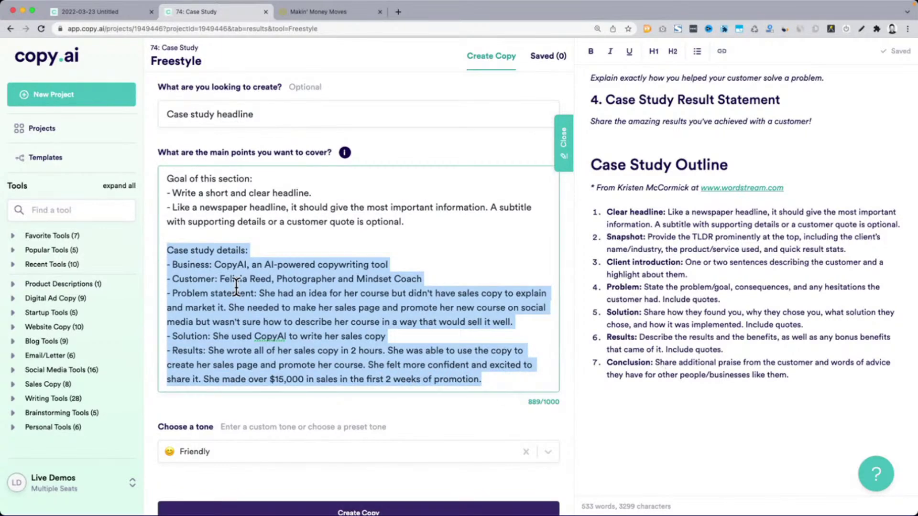
left_click_drag(167, 114, 258, 115)
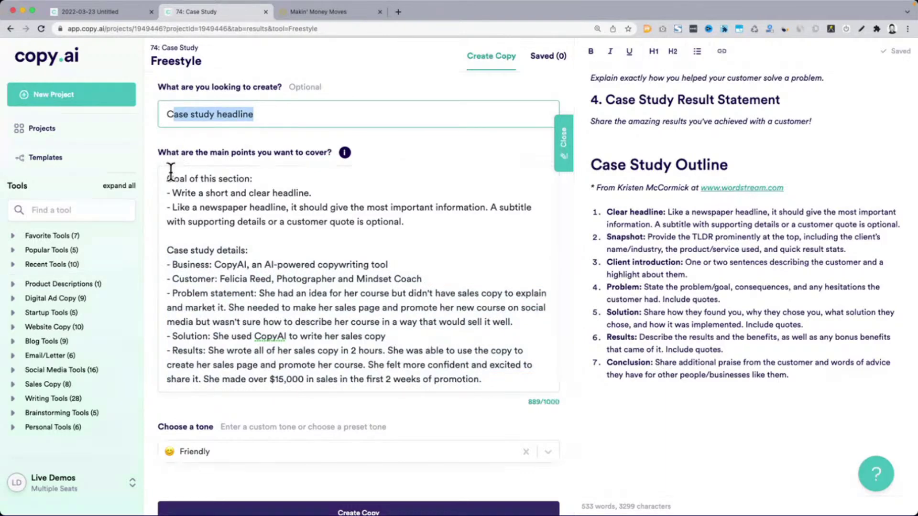
left_click_drag(167, 178, 420, 221)
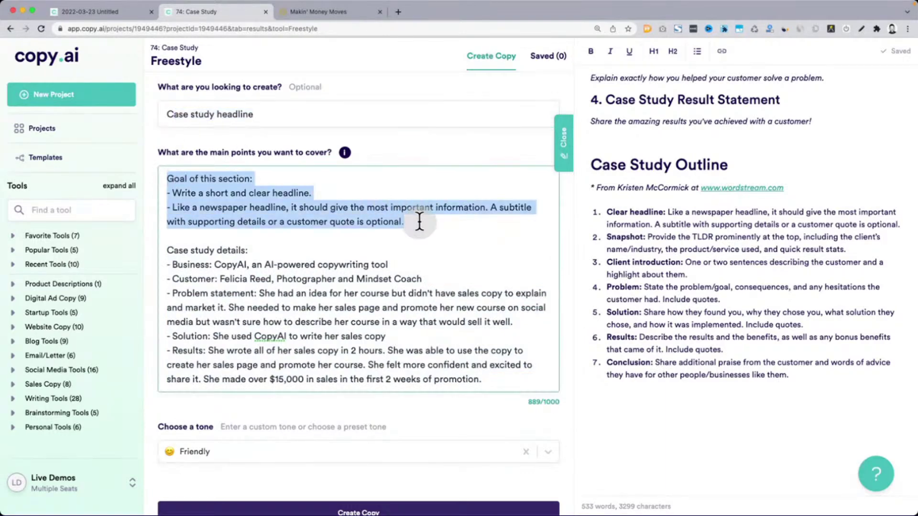
Add a 'Case Study' H1 heading below the Case Study Outline list
left_click(658, 414)
key("Return")
type("Cas")
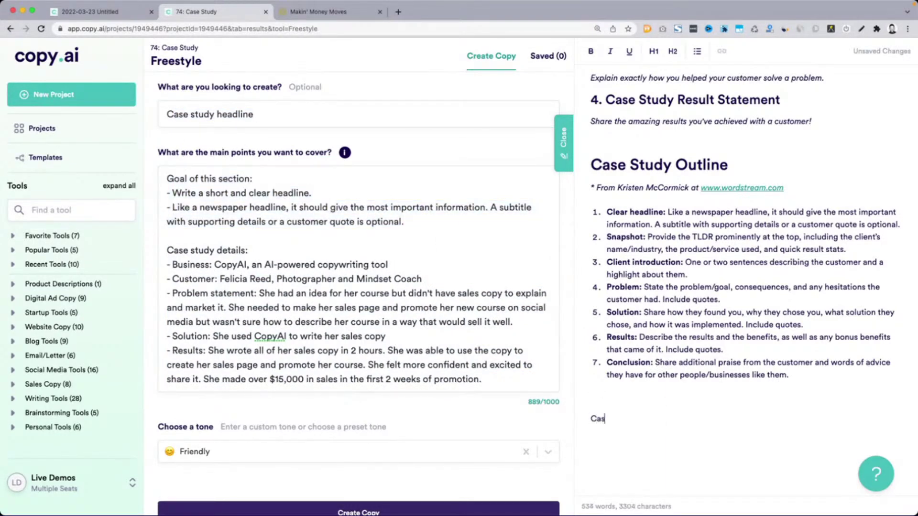
type("e Study")
key("super+alt+1")
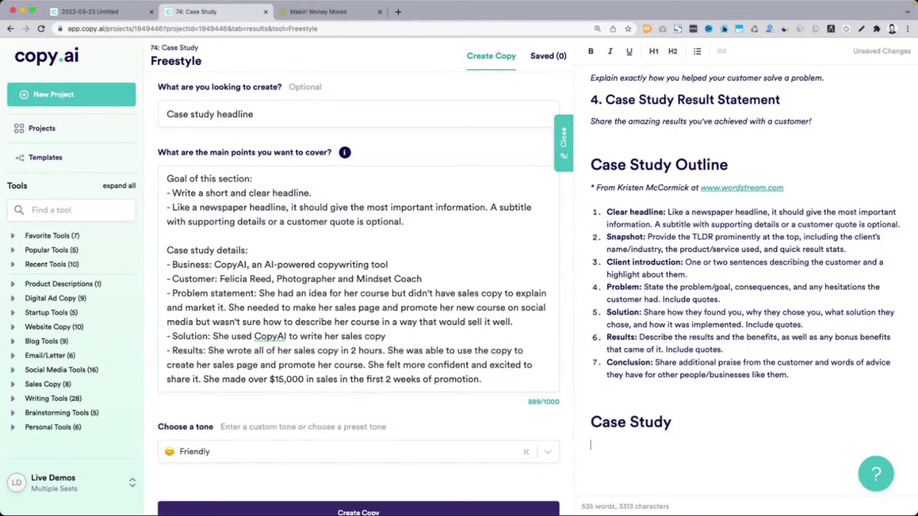
key("Delete")
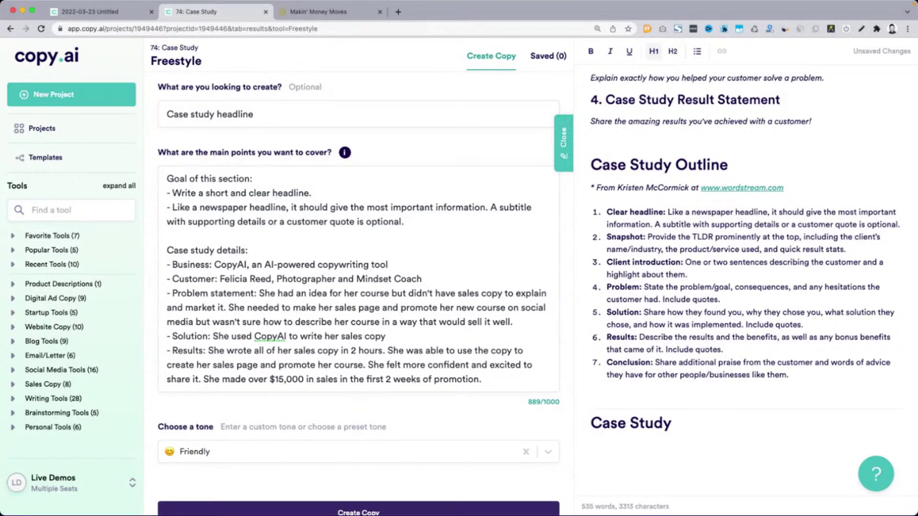
left_click(283, 298)
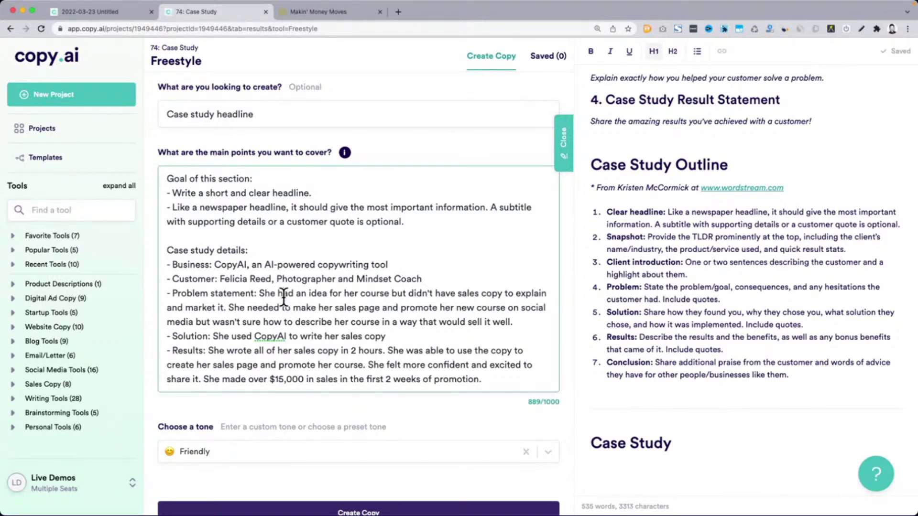
left_click_drag(607, 212, 693, 298)
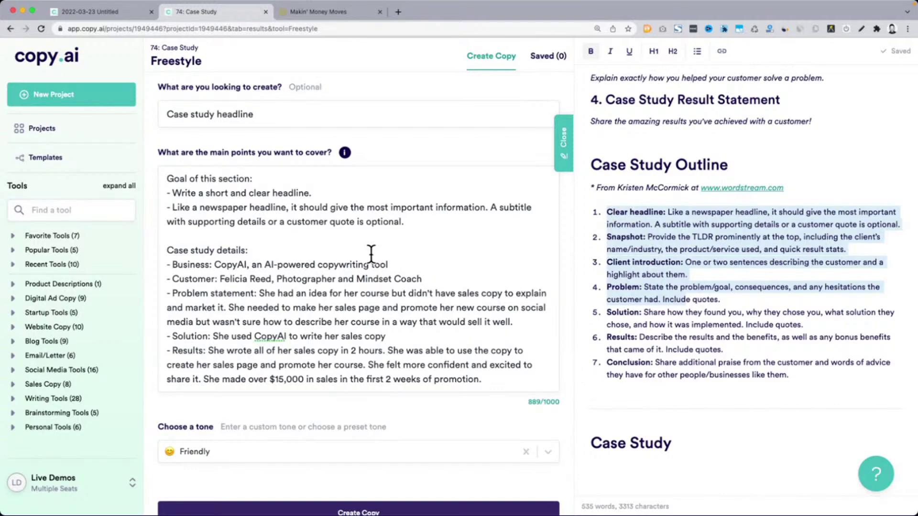
scroll(341, 422, "down", 8)
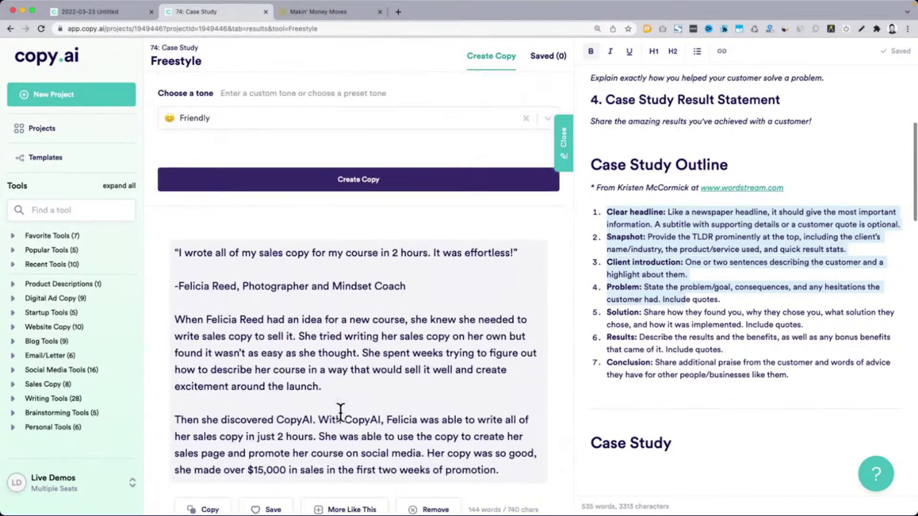
scroll(340, 412, "down", 1)
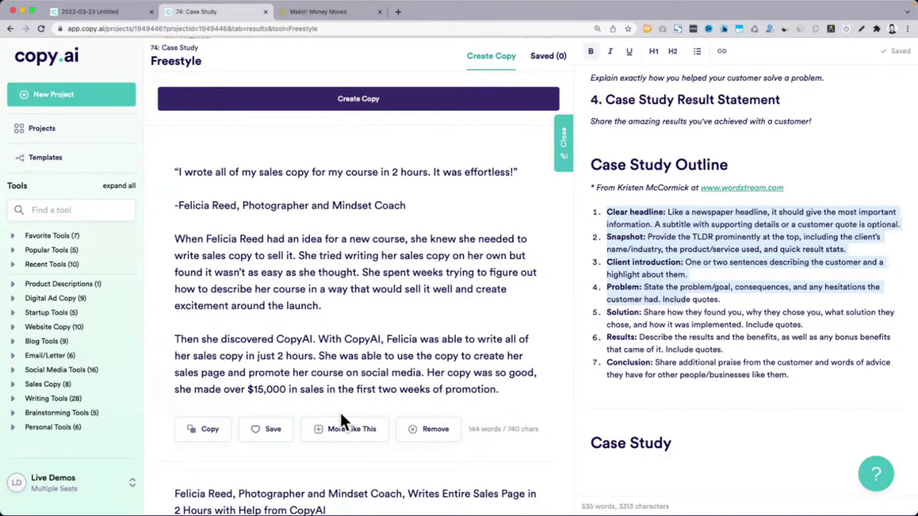
scroll(342, 415, "up", 8)
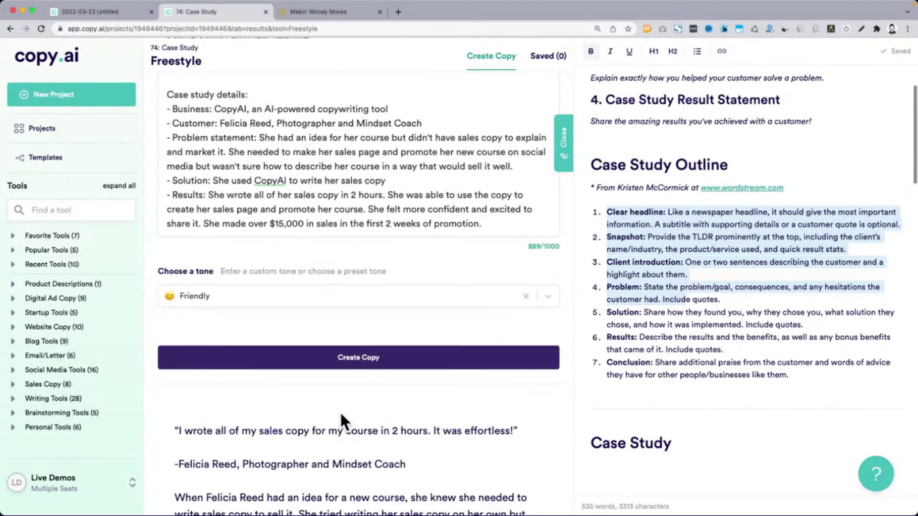
scroll(341, 420, "up", 4)
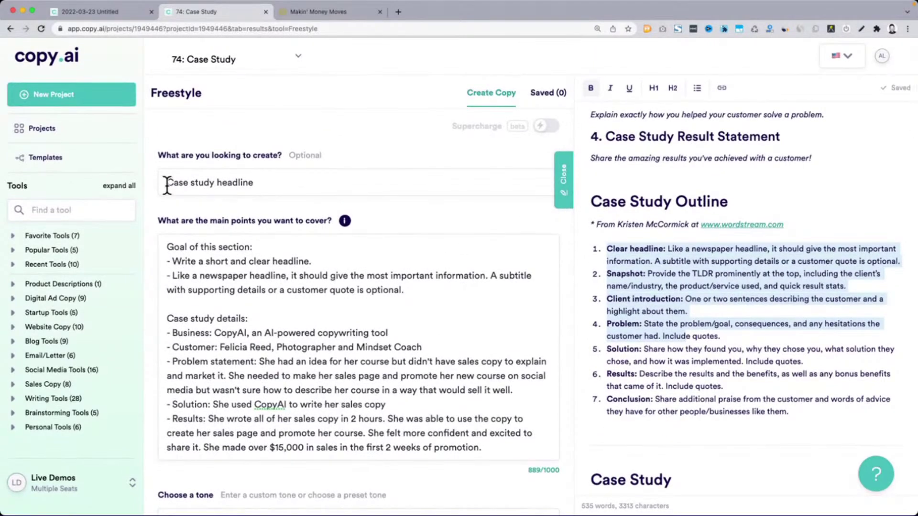
left_click_drag(168, 185, 310, 185)
left_click_drag(168, 249, 445, 287)
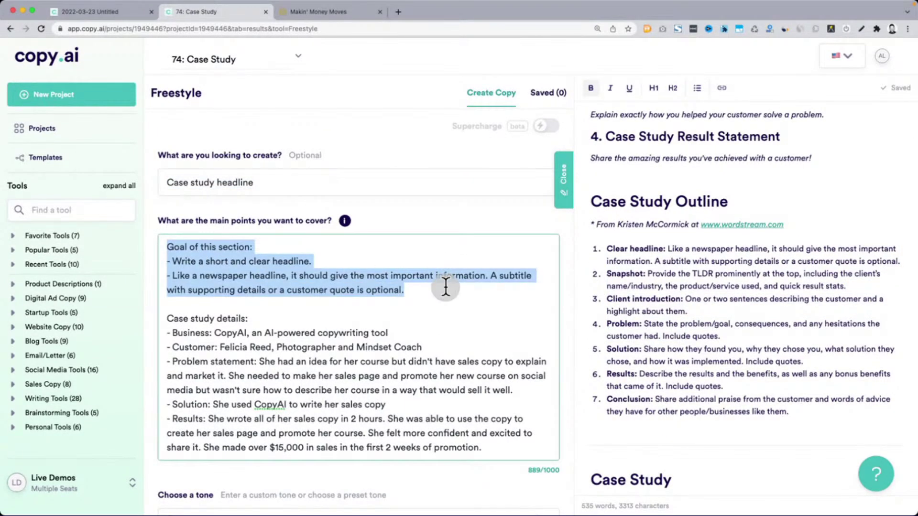
scroll(446, 287, "down", 1)
scroll(446, 287, "down", 3)
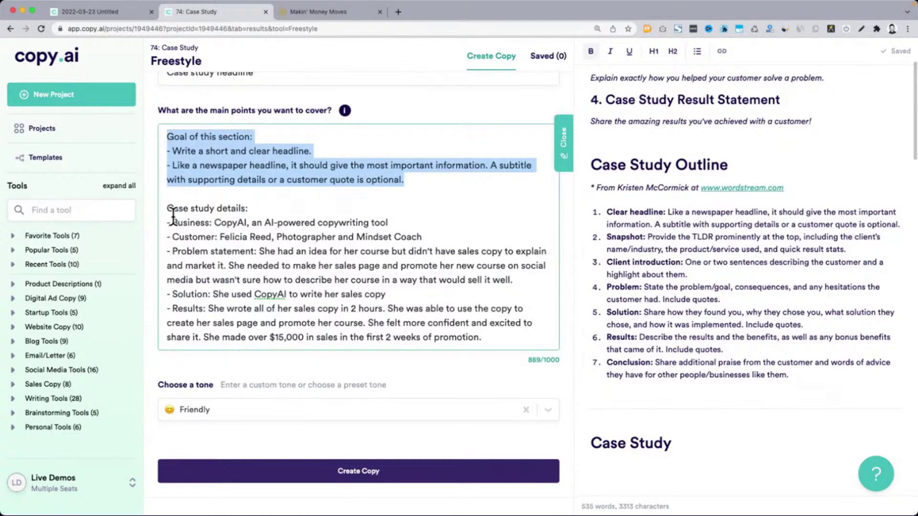
left_click_drag(167, 209, 521, 362)
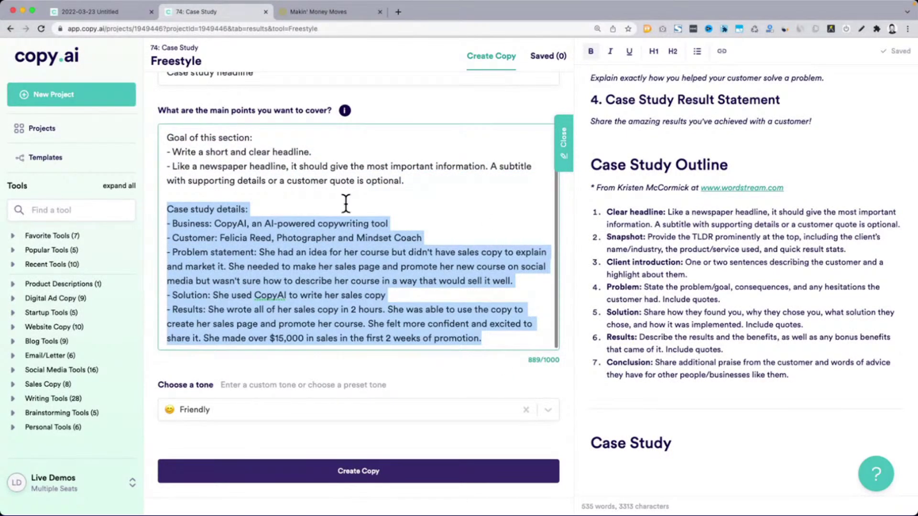
scroll(312, 151, "up", 1)
scroll(312, 151, "up", 2)
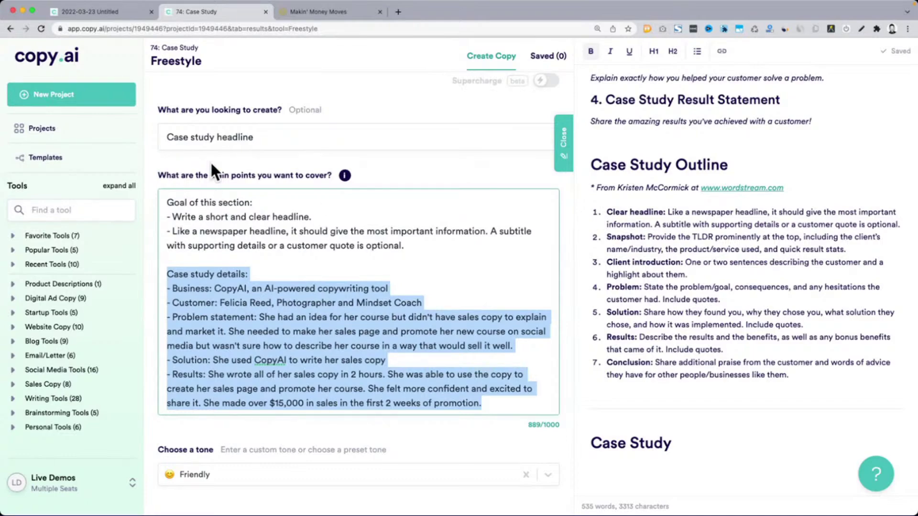
scroll(409, 162, "down", 10)
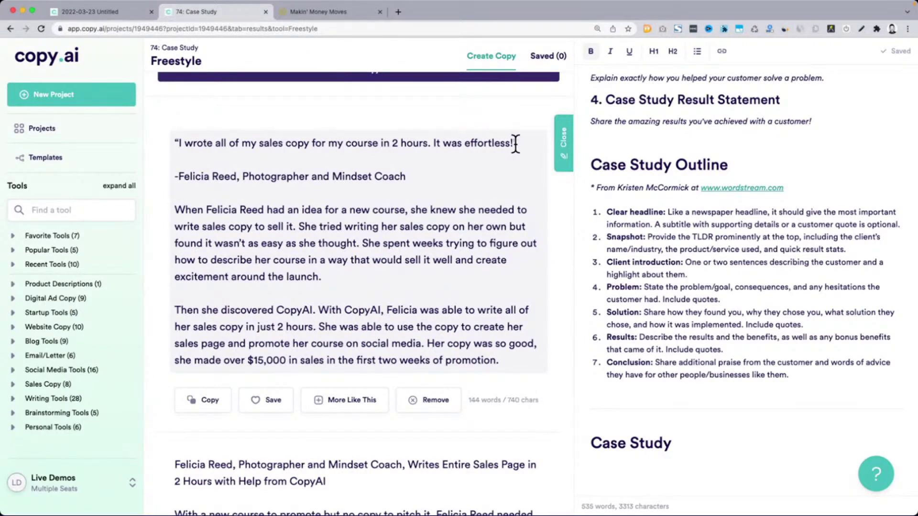
Scroll through the generated results, highlighting the first results' quote and headline lines
left_click_drag(515, 143, 173, 140)
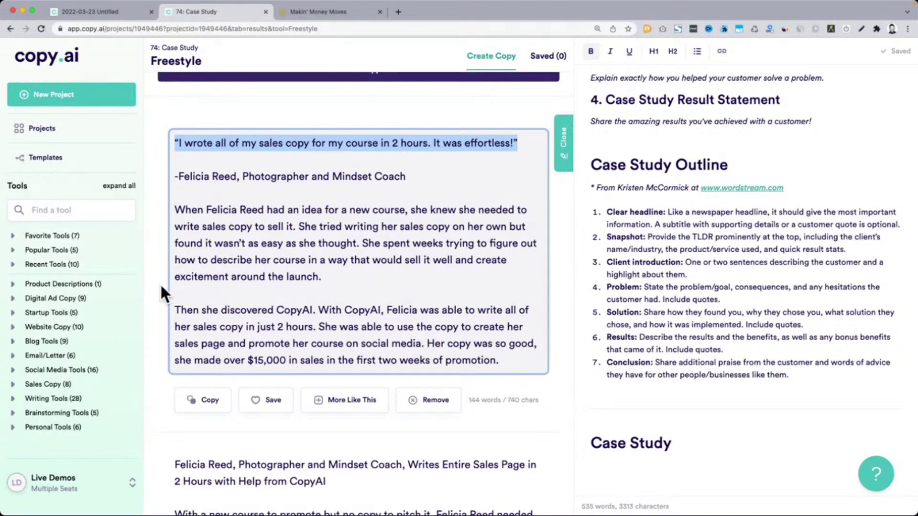
scroll(163, 289, "down", 4)
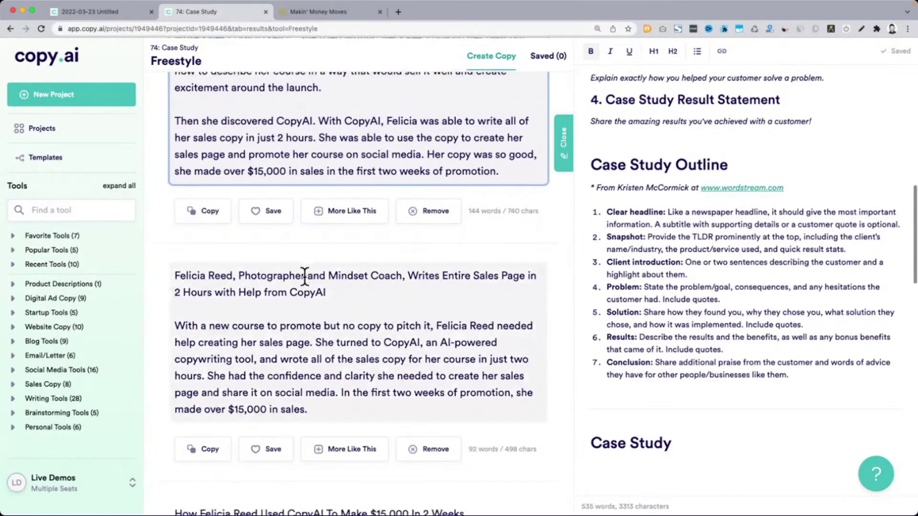
left_click_drag(415, 282, 443, 288)
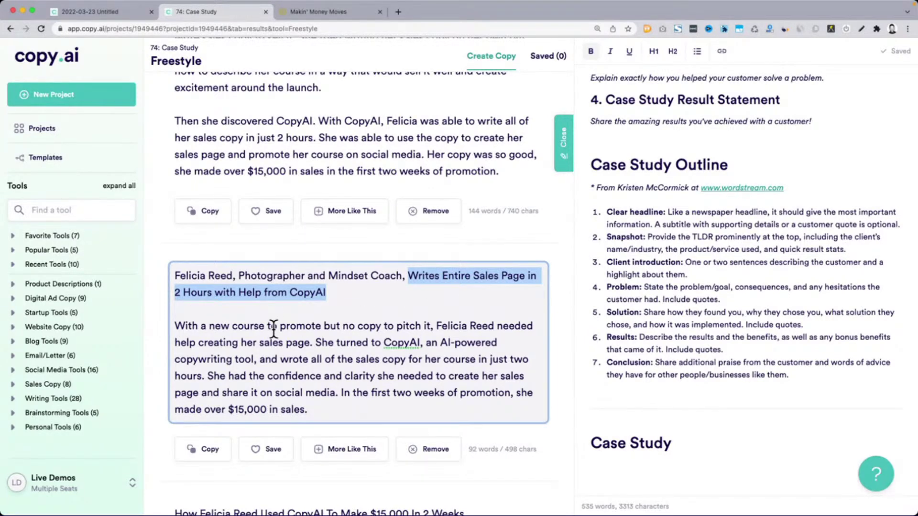
scroll(178, 329, "down", 5)
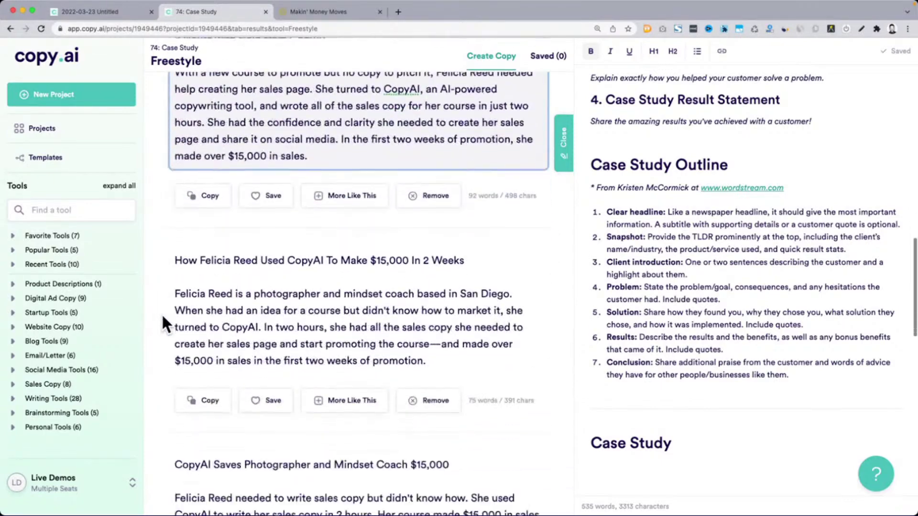
left_click_drag(183, 255, 472, 253)
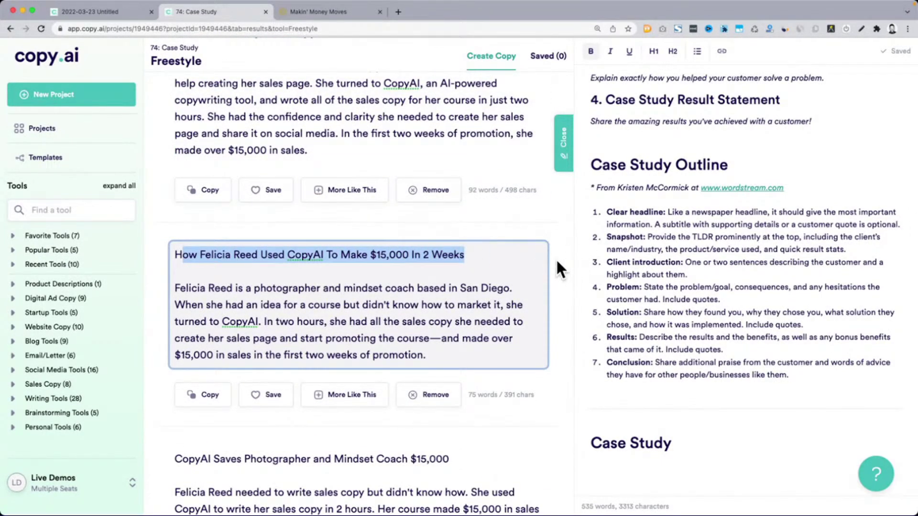
scroll(557, 261, "down", 1)
scroll(557, 263, "down", 2)
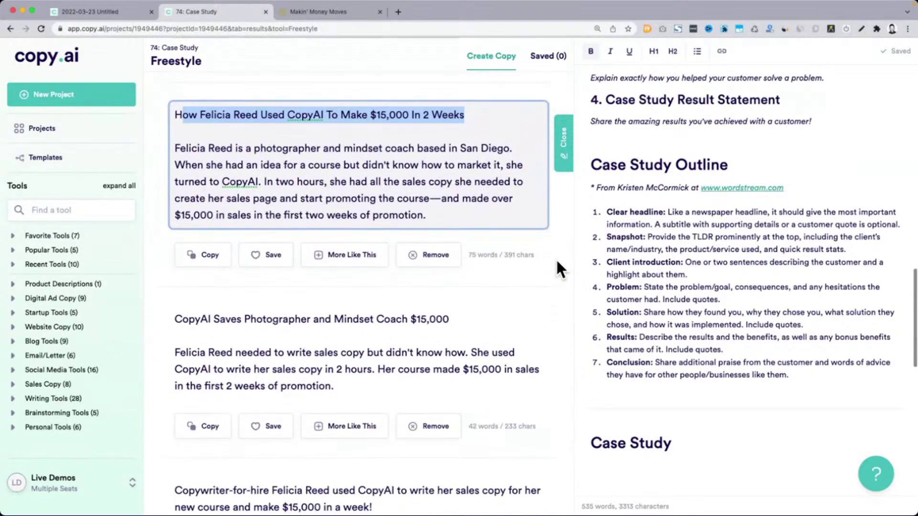
left_click_drag(175, 313, 555, 315)
scroll(555, 309, "down", 2)
scroll(556, 306, "down", 4)
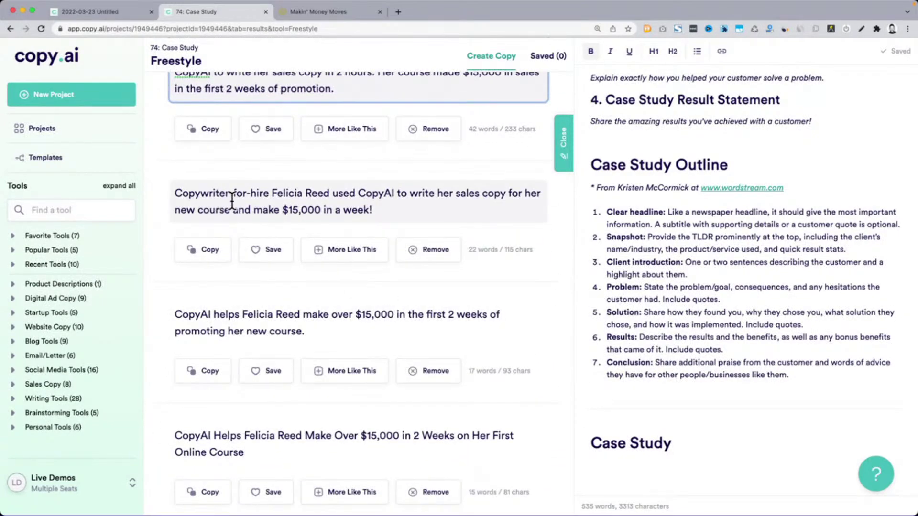
Copy the one-line result about making over $15,000 in the first 2 weeks
triple_click(217, 198)
scroll(242, 242, "down", 2)
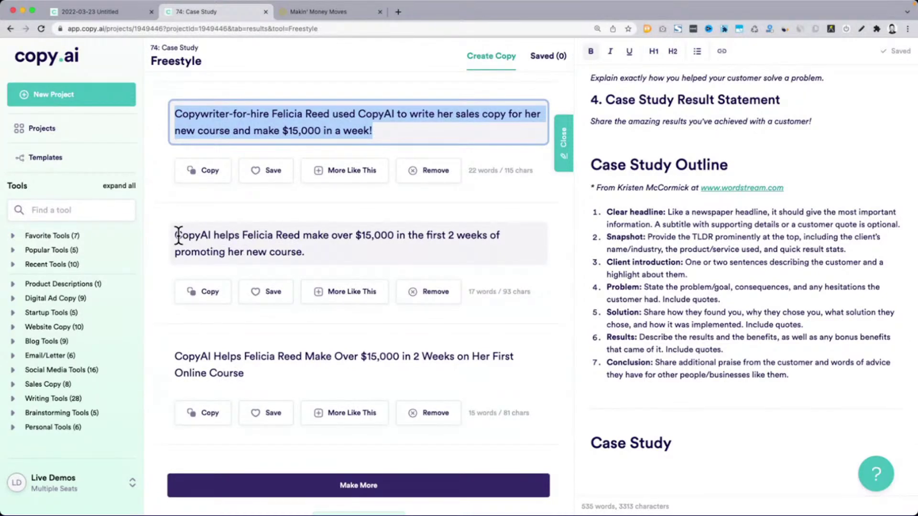
left_click_drag(175, 235, 359, 248)
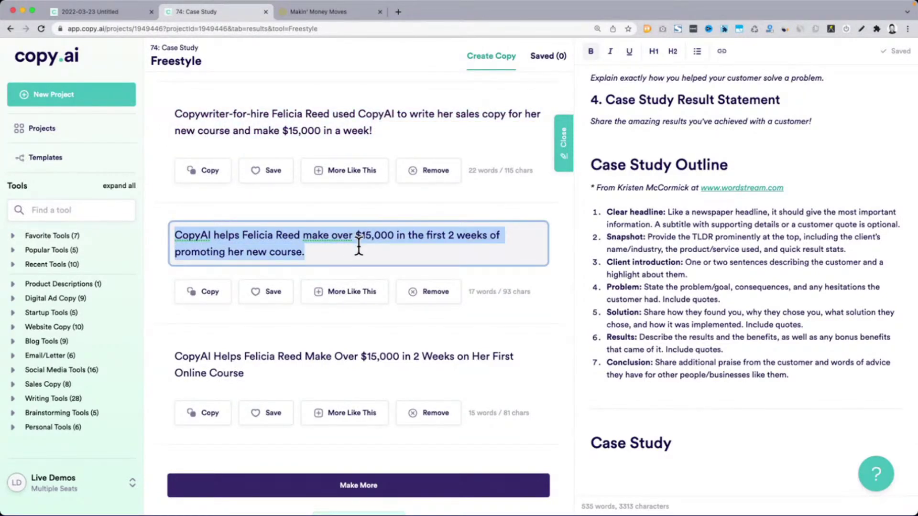
key("super+c")
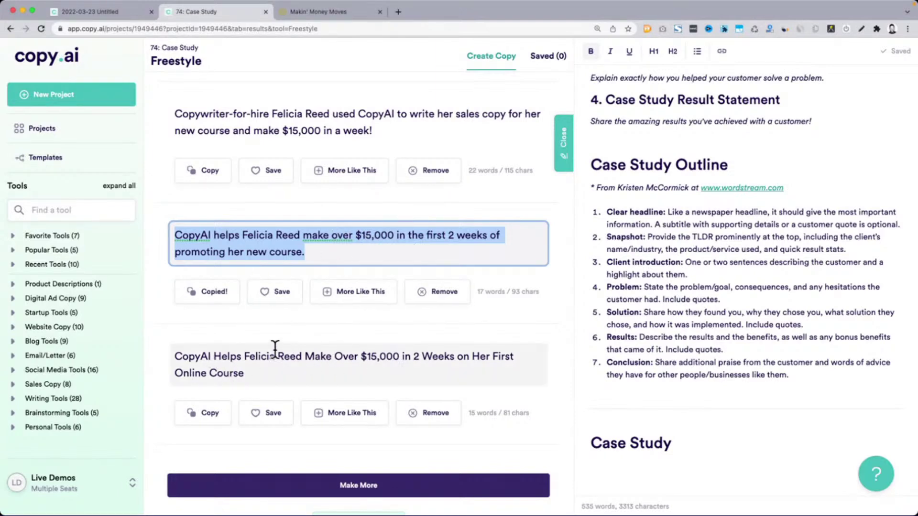
triple_click(246, 358)
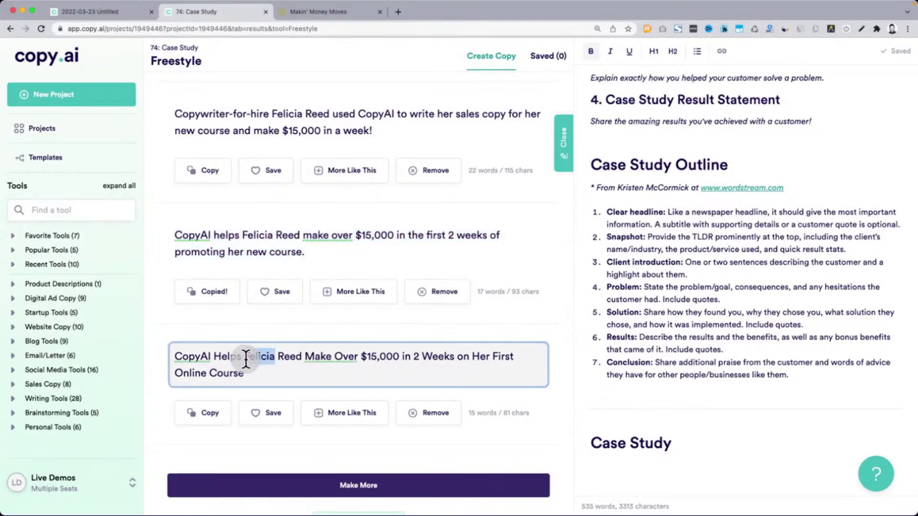
scroll(562, 348, "down", 1)
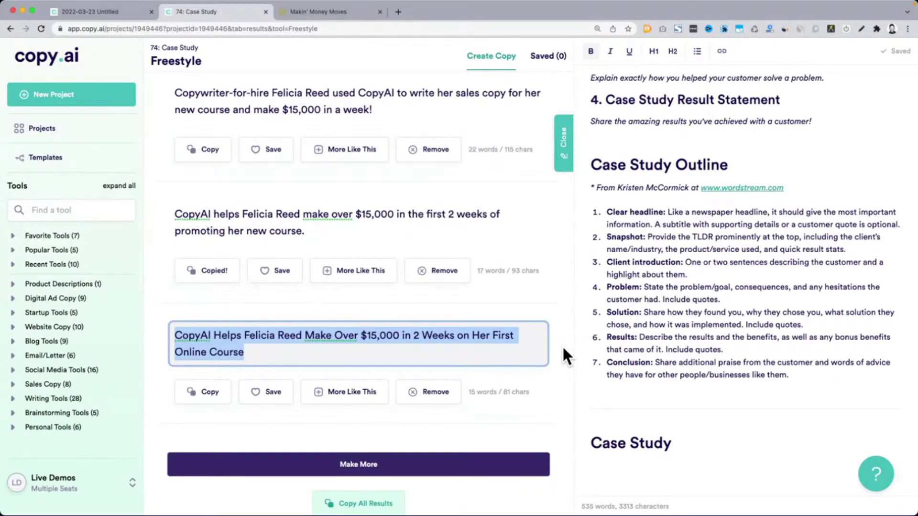
scroll(563, 354, "up", 10)
scroll(563, 351, "up", 8)
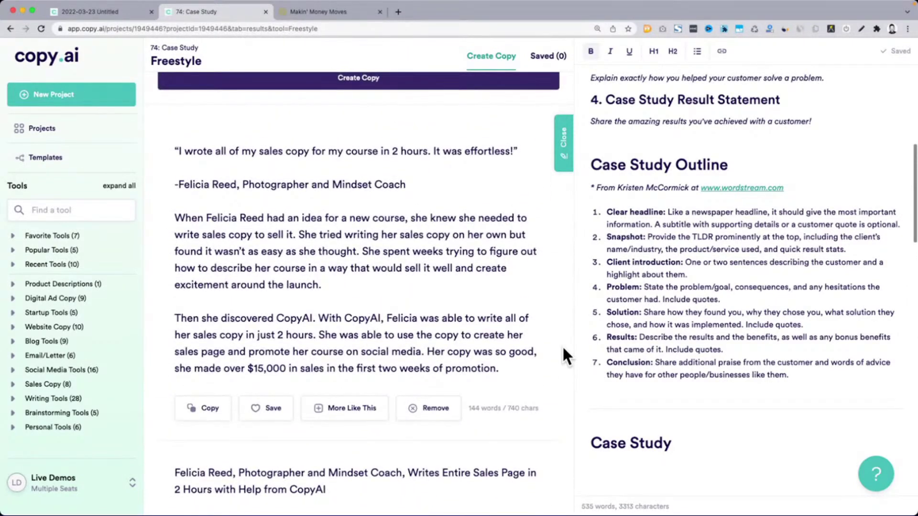
triple_click(231, 154)
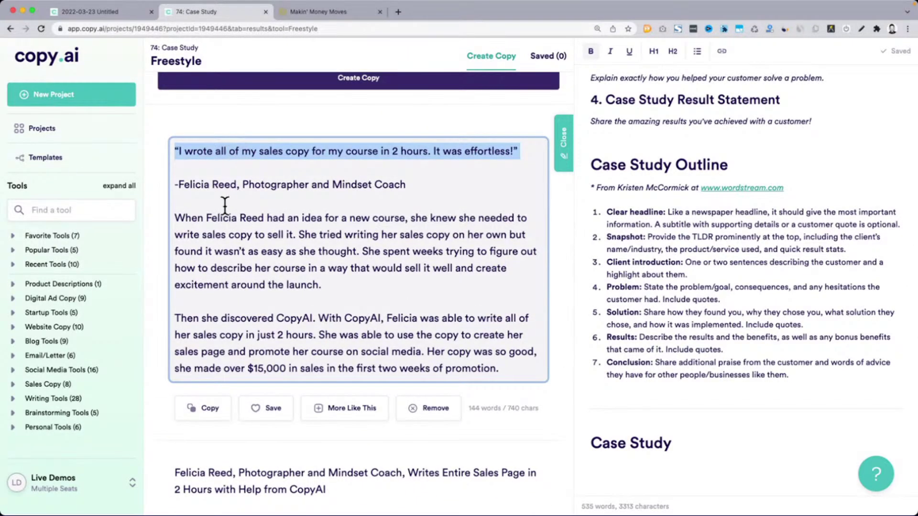
left_click(205, 219)
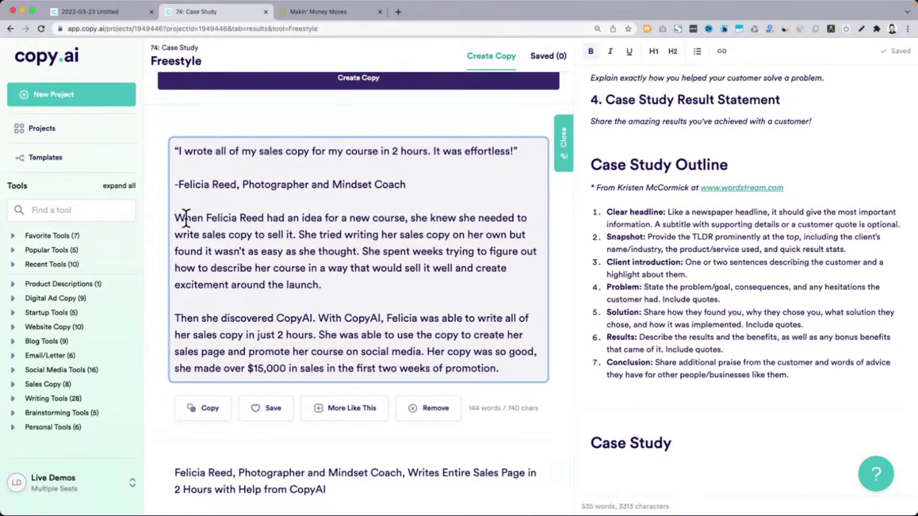
left_click_drag(175, 217, 501, 368)
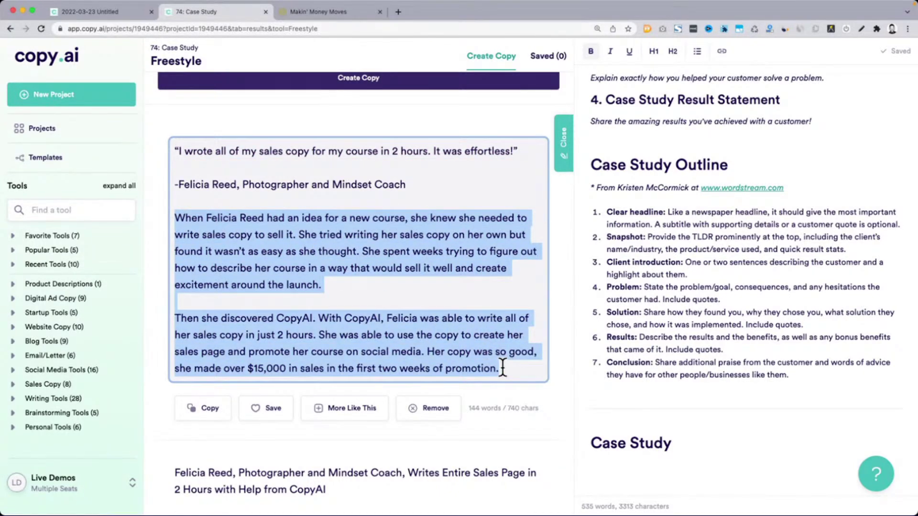
scroll(566, 359, "up", 10)
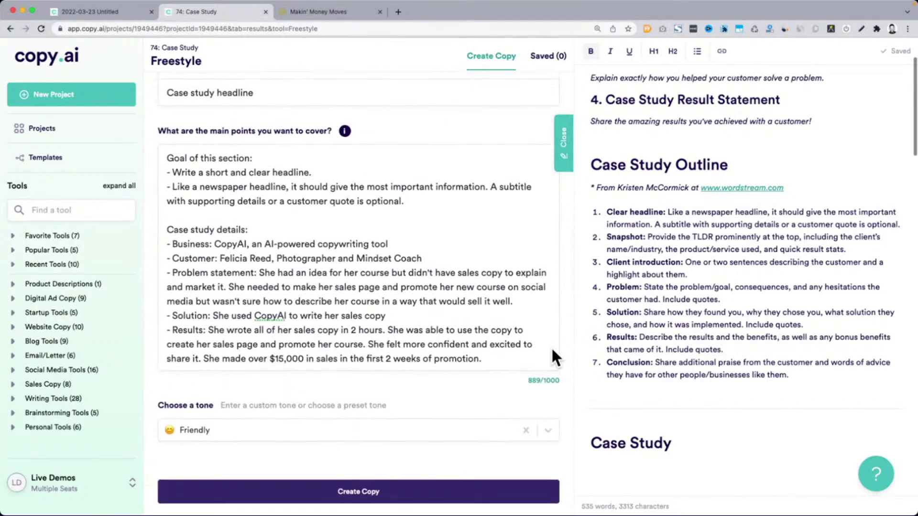
left_click_drag(490, 187, 404, 201)
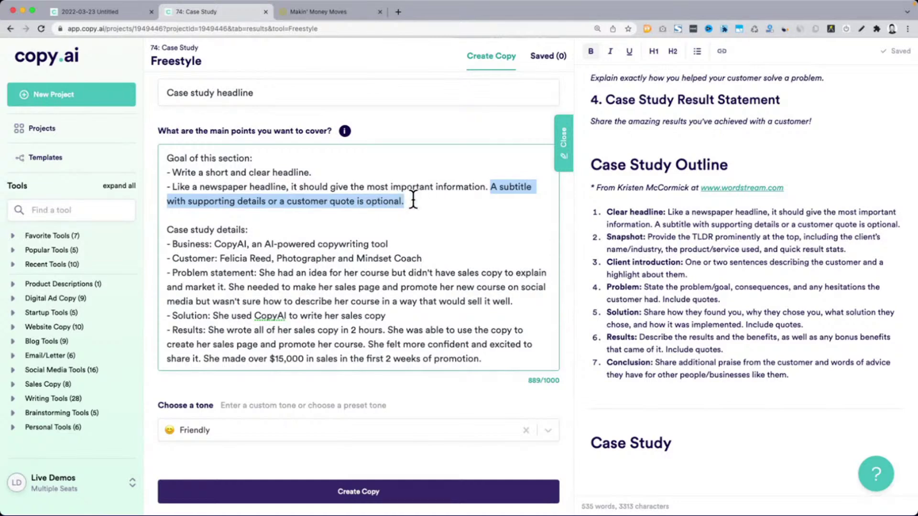
left_click_drag(606, 212, 660, 211)
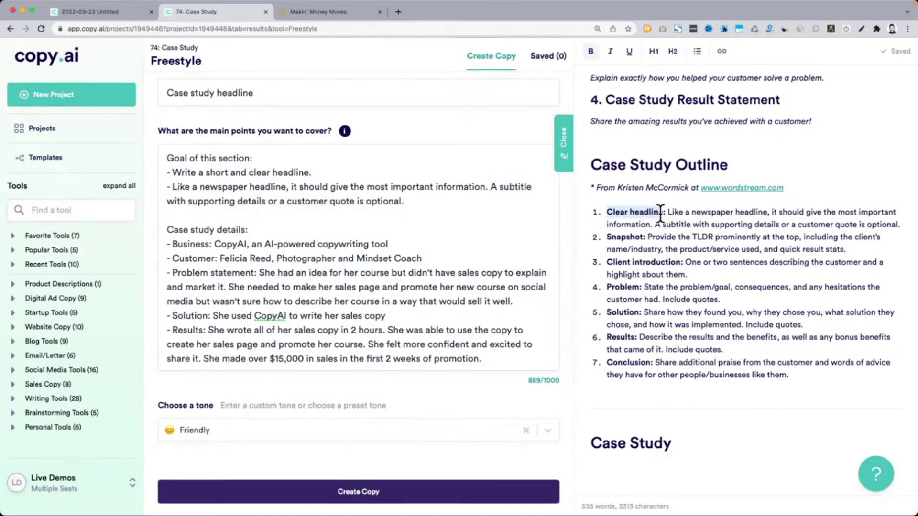
left_click_drag(311, 186, 437, 199)
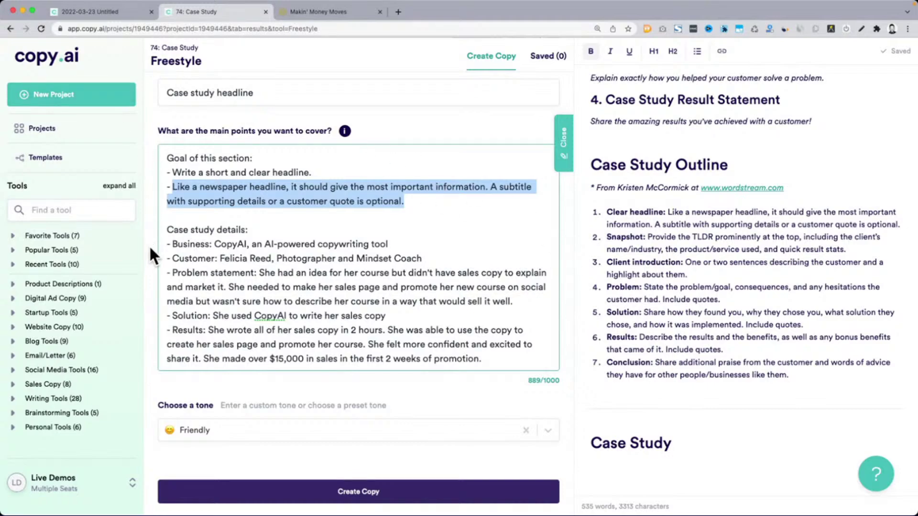
scroll(148, 244, "down", 8)
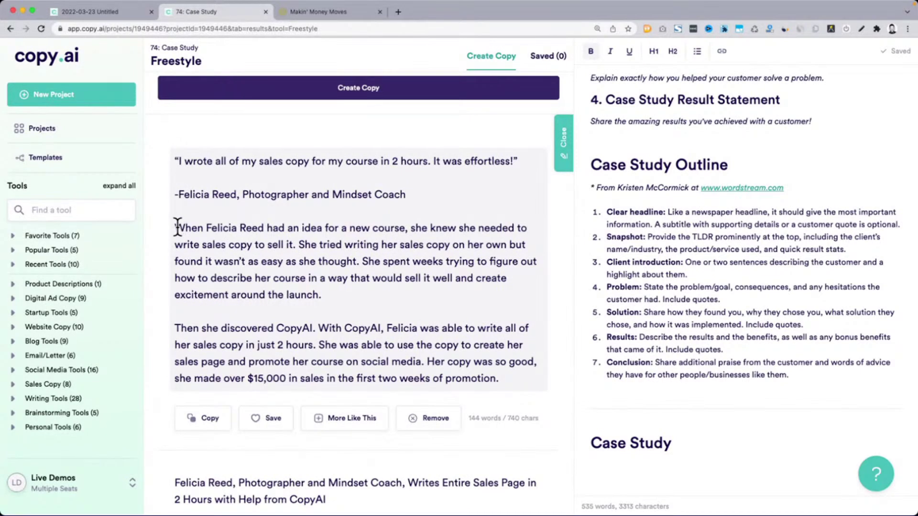
left_click_drag(177, 228, 252, 229)
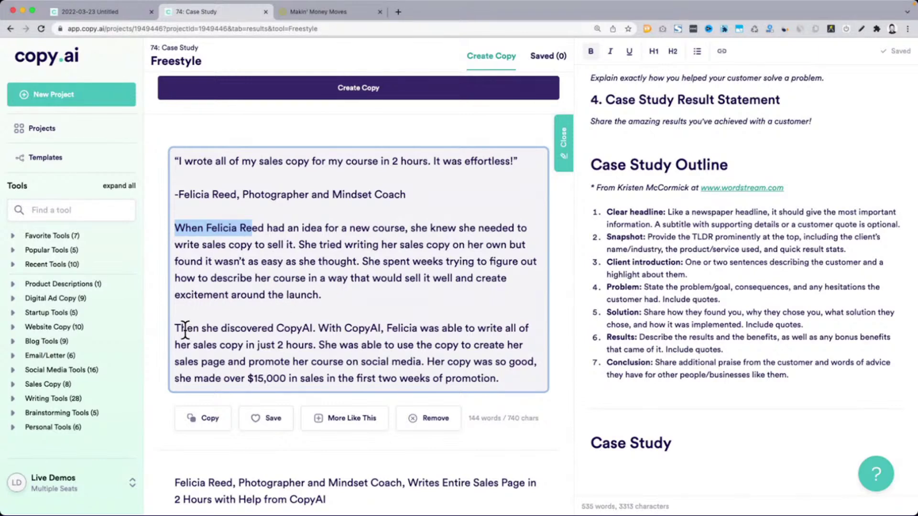
left_click_drag(185, 329, 340, 347)
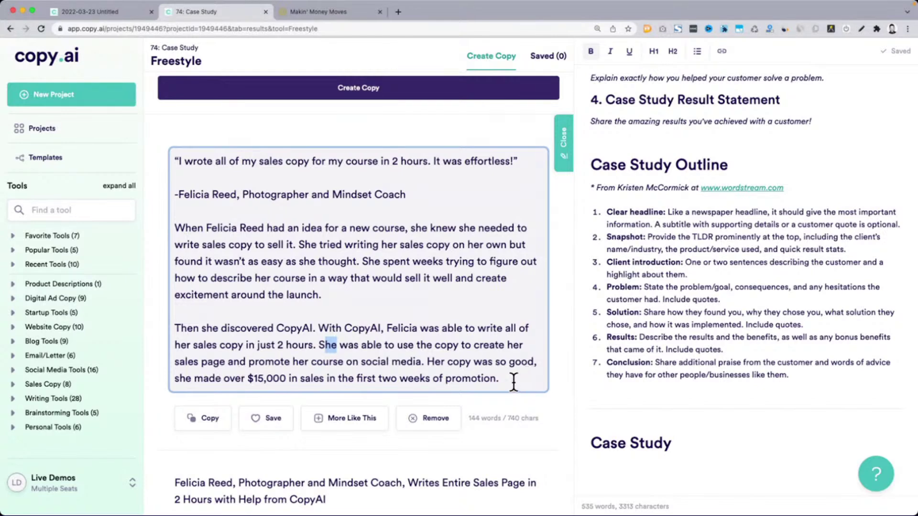
left_click_drag(514, 381, 176, 229)
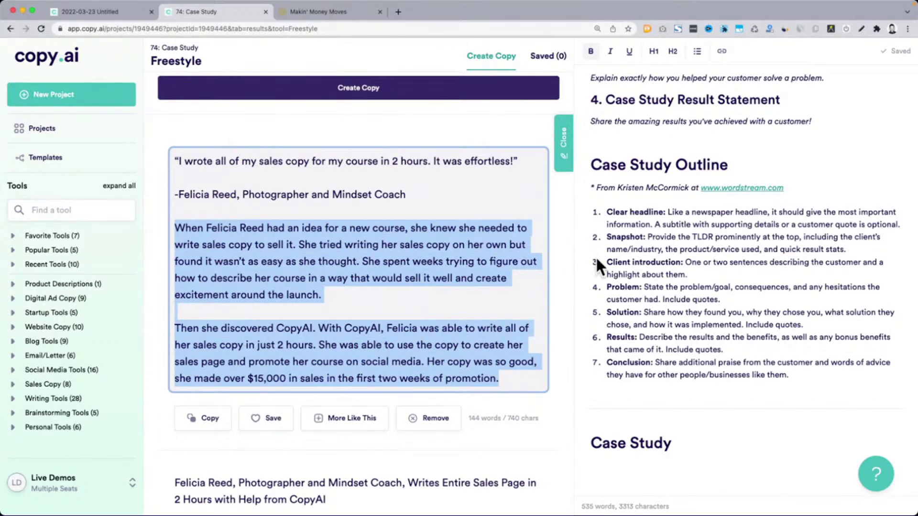
Paste the two copied story paragraphs under a new 'Snapshot:' line below Case Study
key("super+c")
double_click(627, 236)
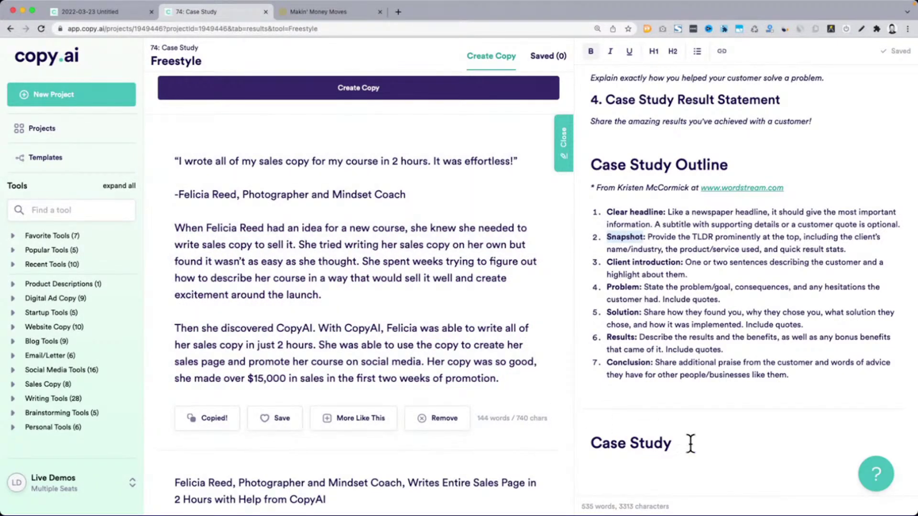
left_click(715, 442)
key("Return")
key("Return")
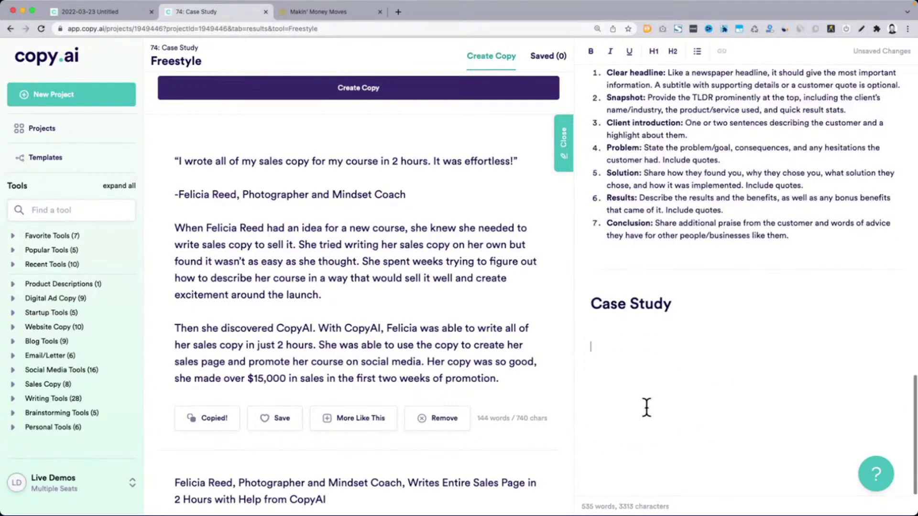
type("Snapshot:")
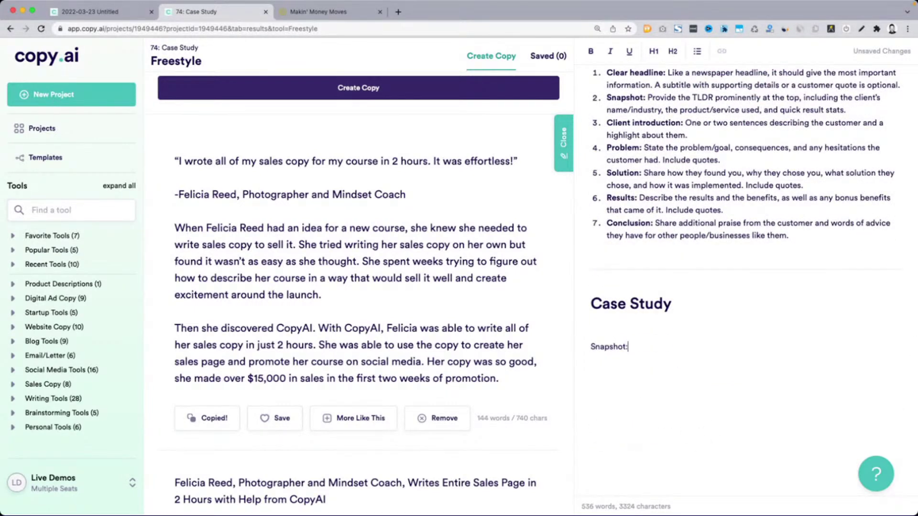
key("super+v")
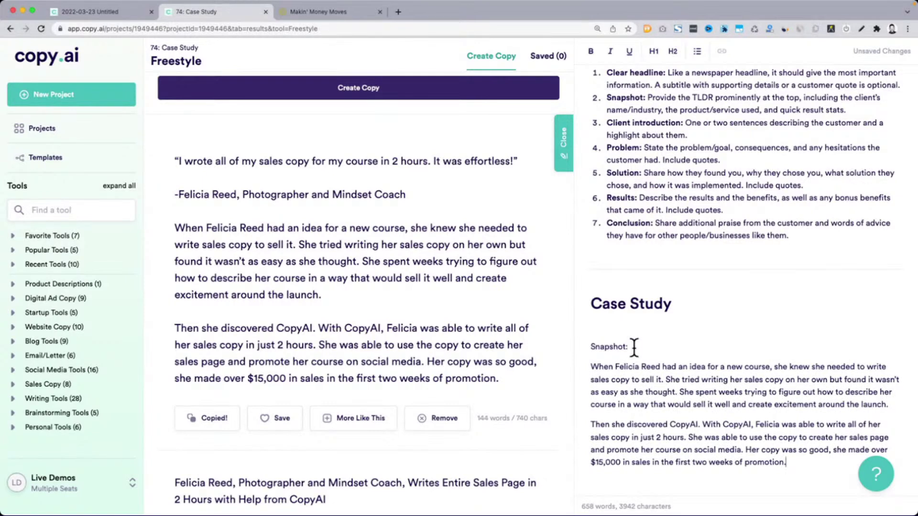
Duplicate the Snapshot: label above itself and rename the copy 'Headline:'
triple_click(635, 349)
key("Up")
key("Return")
key("Up")
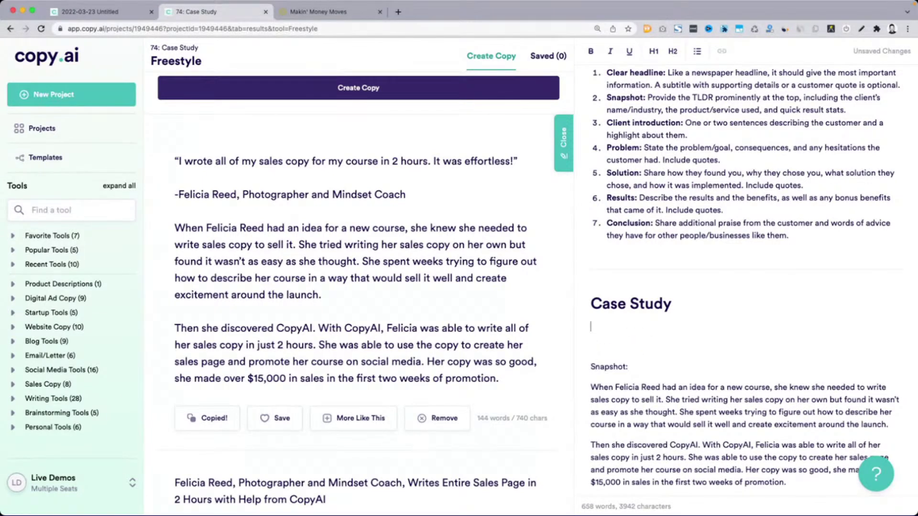
key("super+v")
double_click(622, 327)
type("Healin")
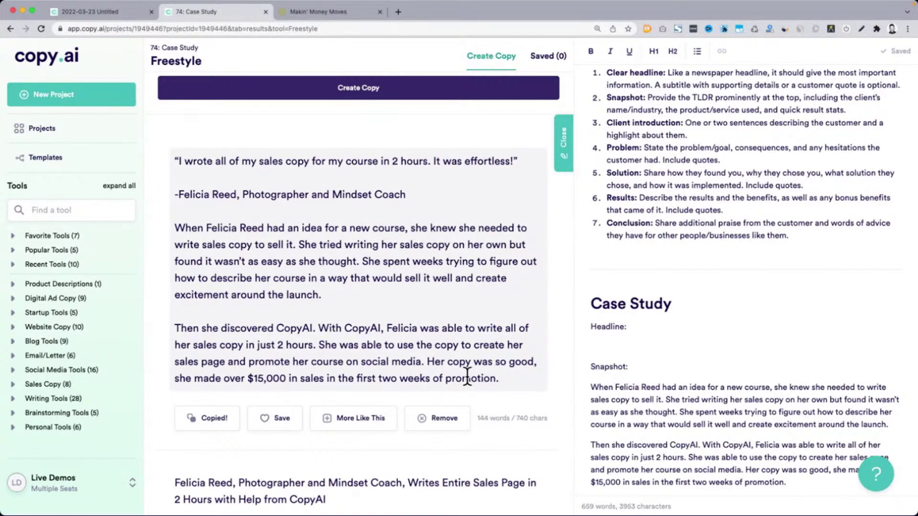
scroll(467, 378, "up", 9)
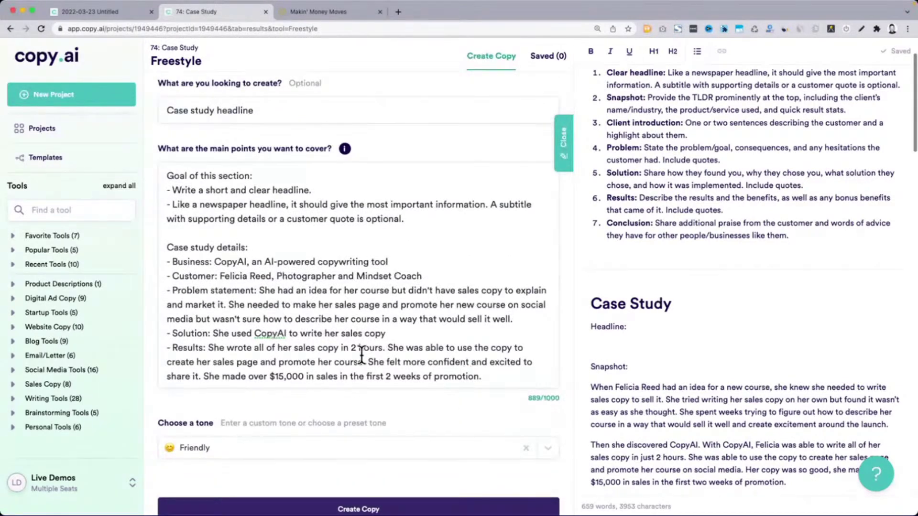
left_click_drag(183, 262, 492, 378)
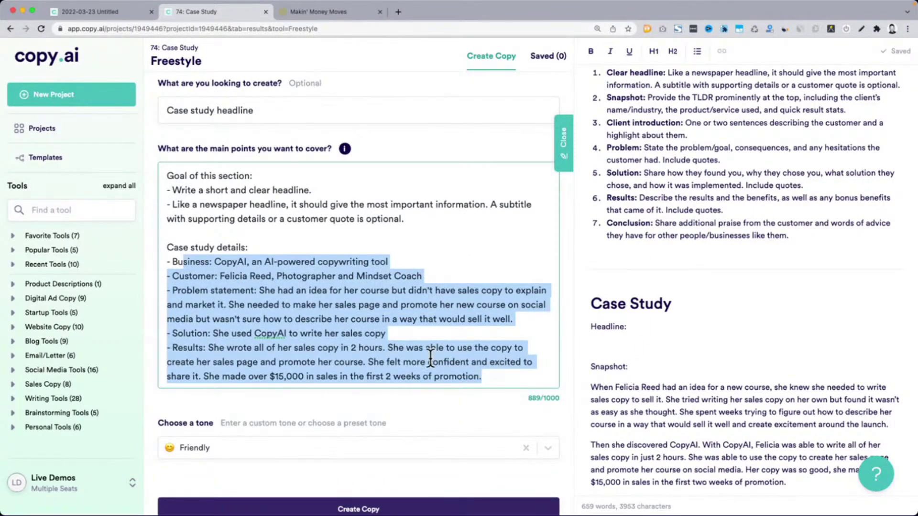
scroll(500, 411, "down", 3)
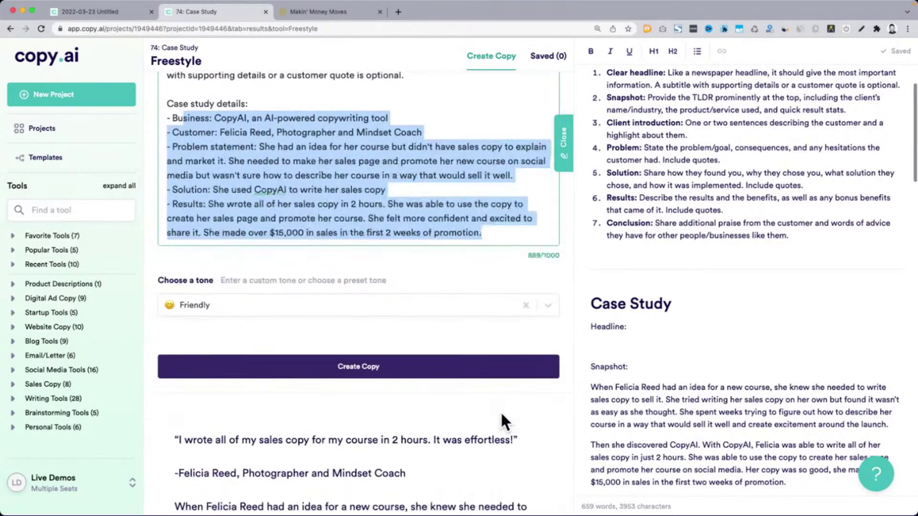
scroll(500, 412, "down", 5)
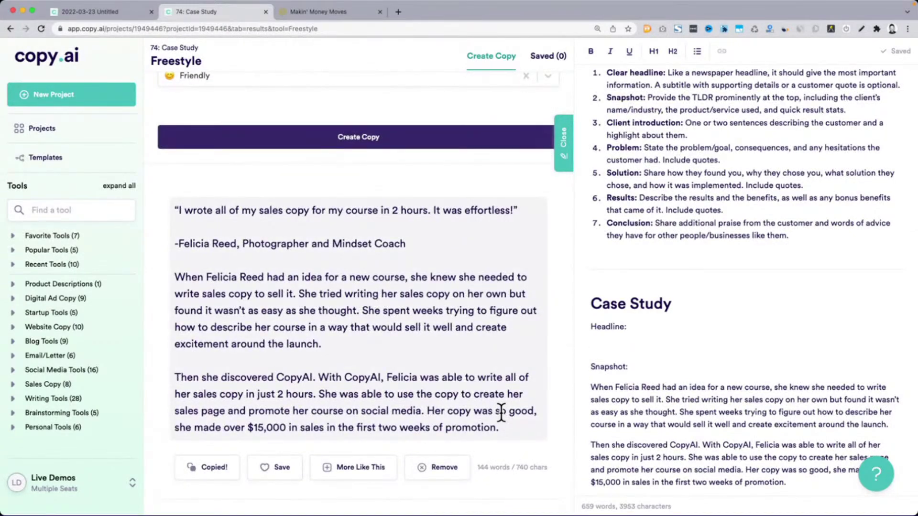
scroll(500, 411, "down", 8)
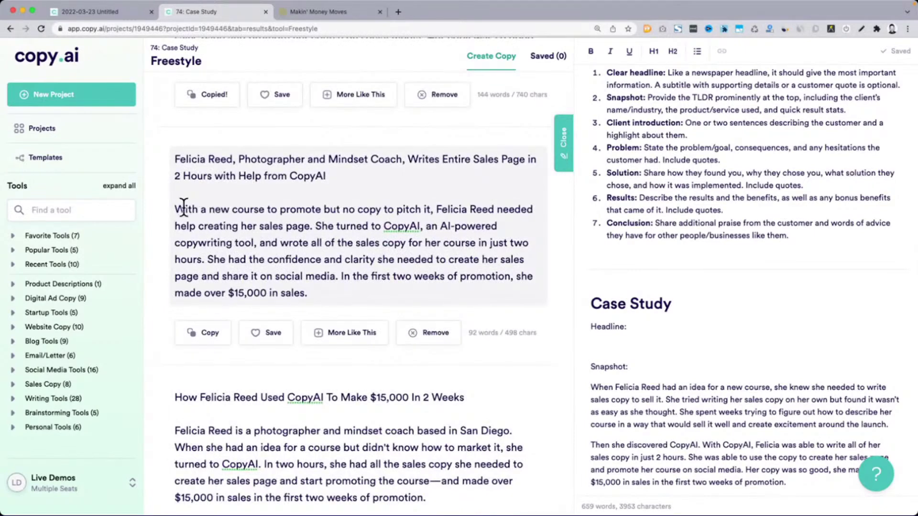
left_click_drag(176, 209, 319, 302)
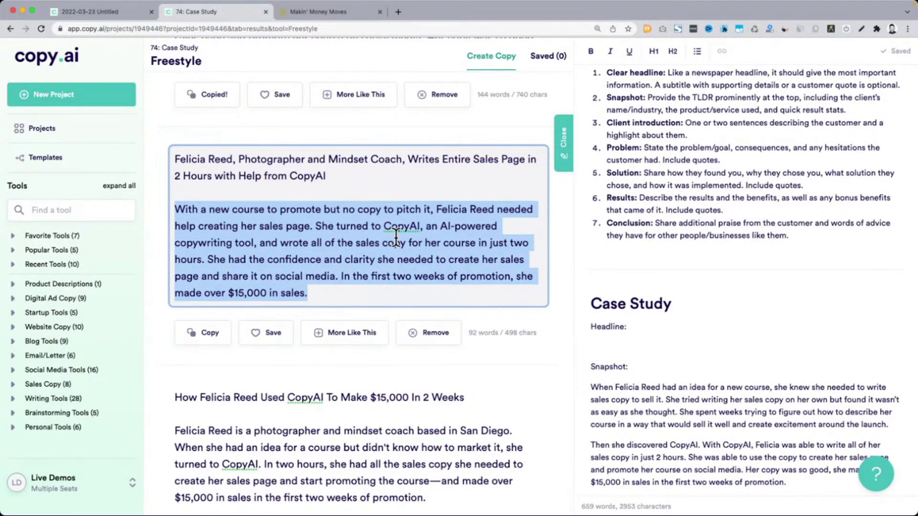
Replace the two old Snapshot paragraphs with the copied draft paragraph about the new course
key("super+c")
scroll(396, 237, "down", 1)
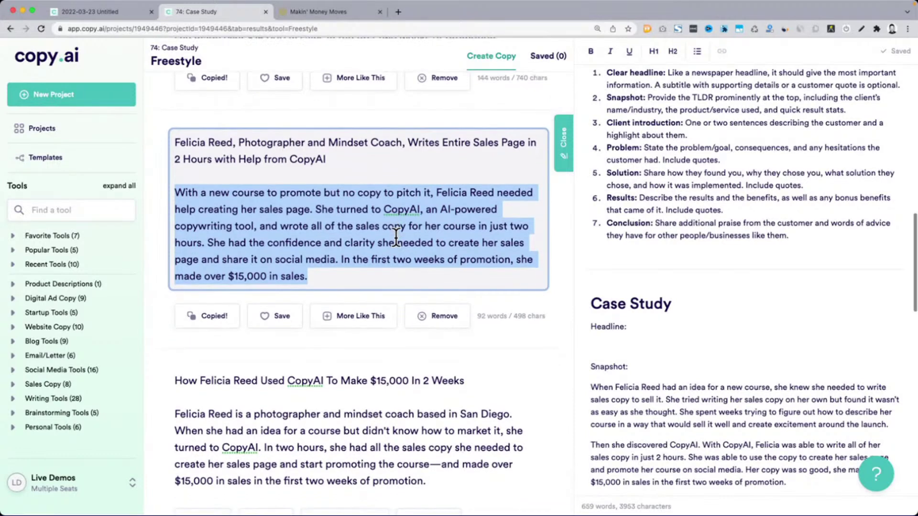
left_click(662, 369)
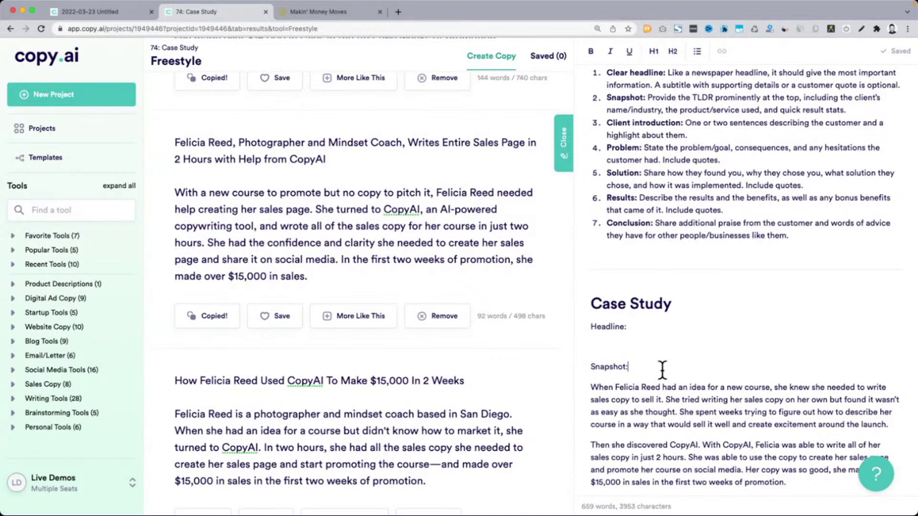
scroll(662, 371, "down", 3)
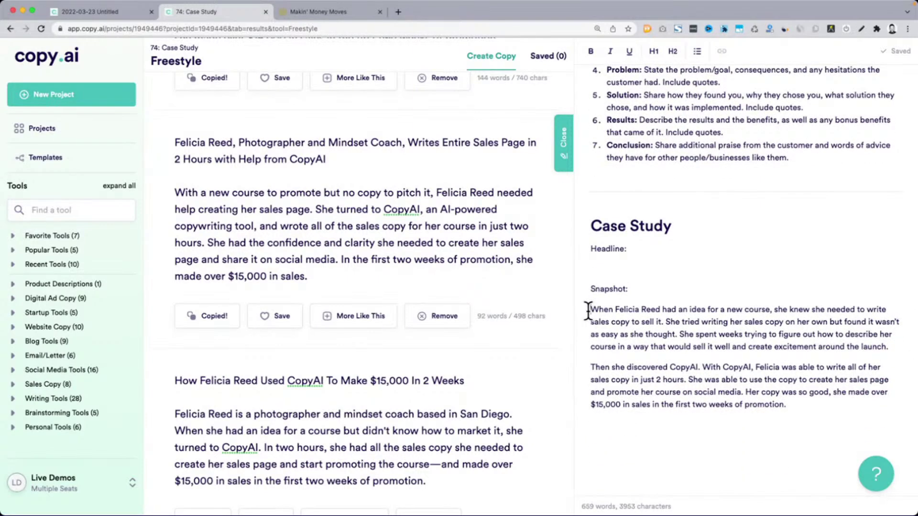
left_click_drag(588, 311, 786, 406)
scroll(660, 273, "up", 3)
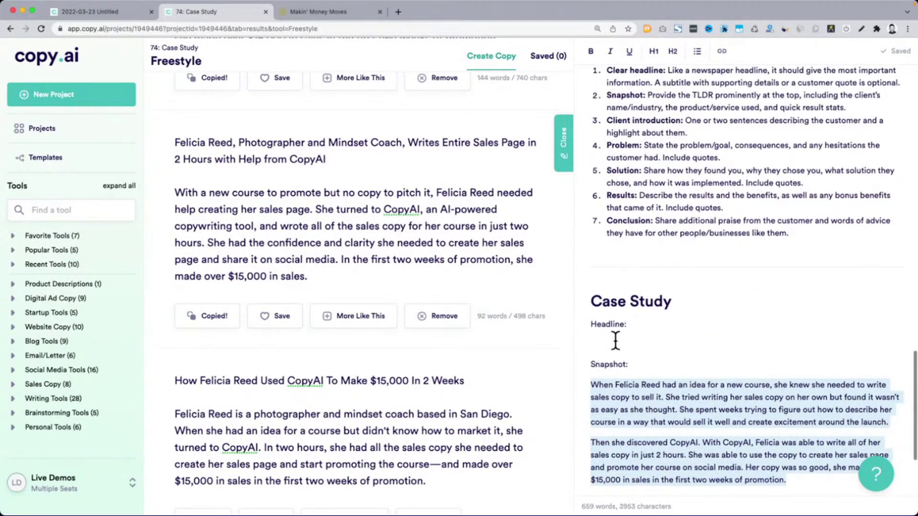
key("BackSpace")
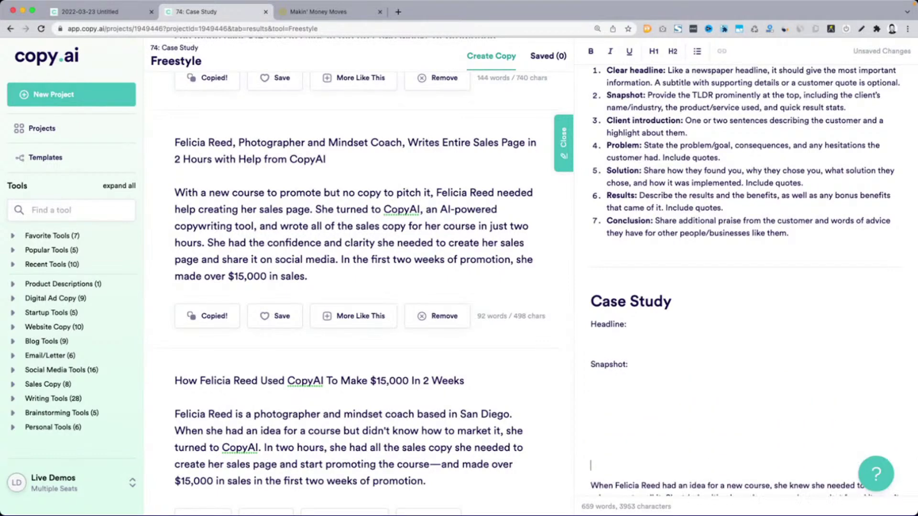
key("super+v")
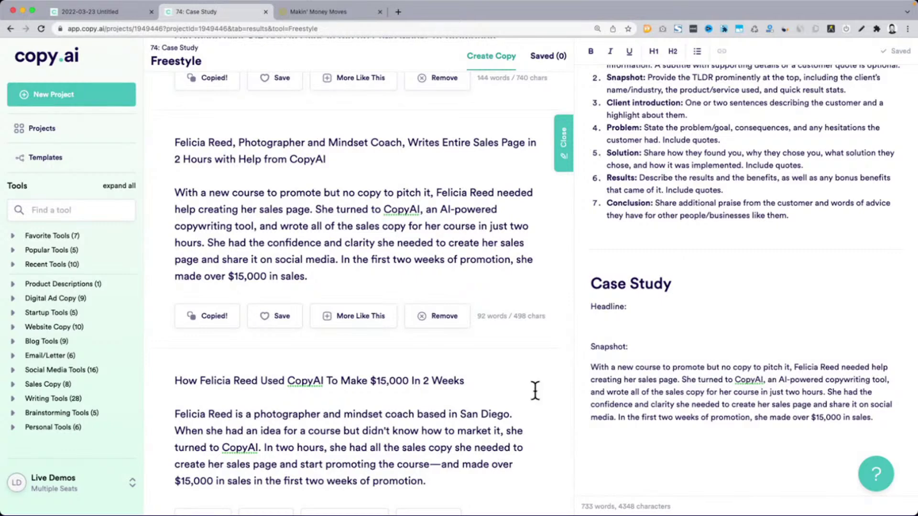
Select the third draft's body text to compare it
scroll(466, 382, "down", 3)
scroll(463, 385, "down", 3)
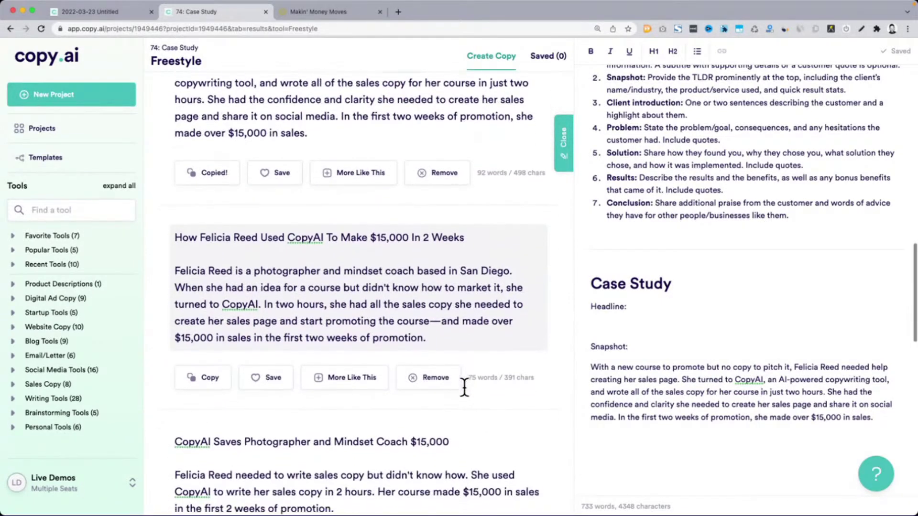
left_click_drag(193, 445, 366, 470)
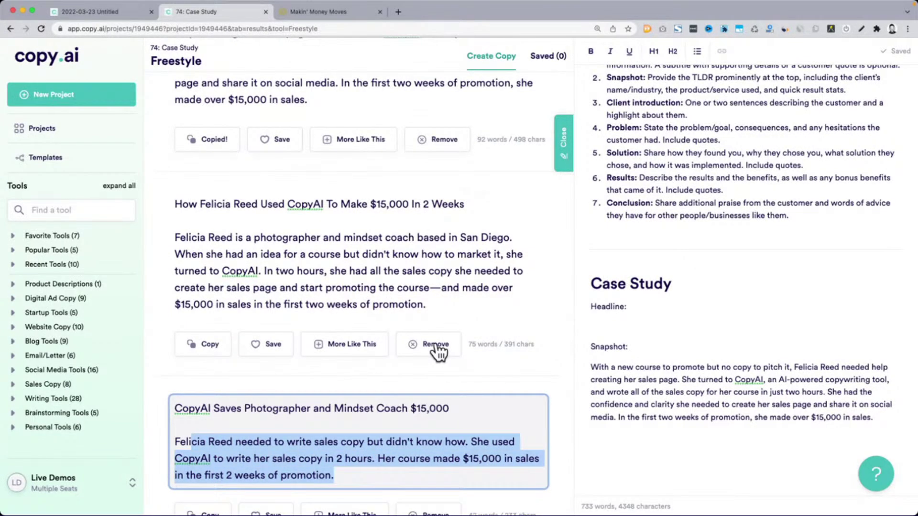
scroll(436, 352, "up", 15)
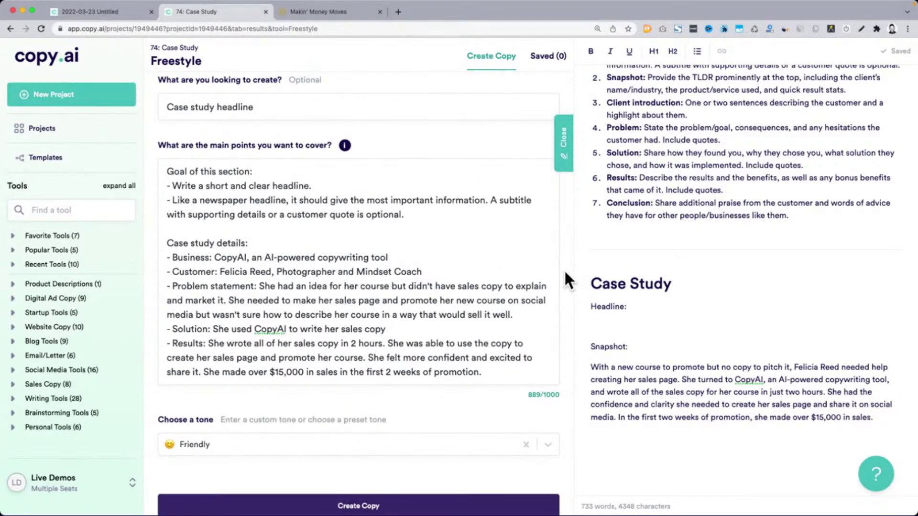
Regenerate the drafts from the same prompt, led by a headline about making over $15,000 in 2 weeks
scroll(563, 269, "down", 2)
left_click(220, 425)
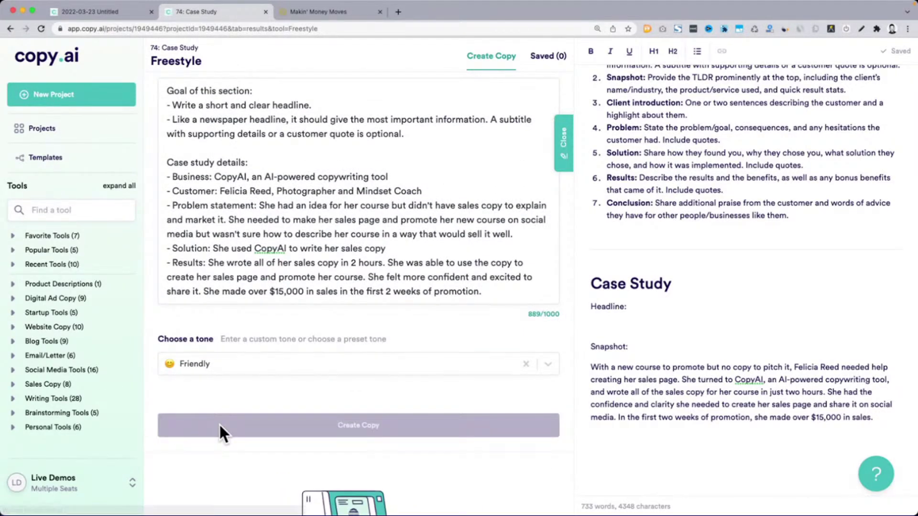
scroll(266, 245, "up", 1)
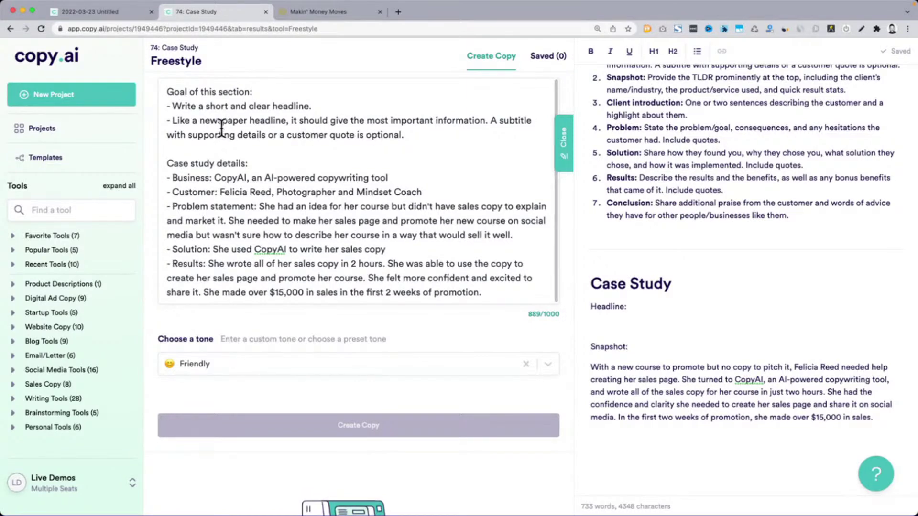
scroll(222, 128, "up", 2)
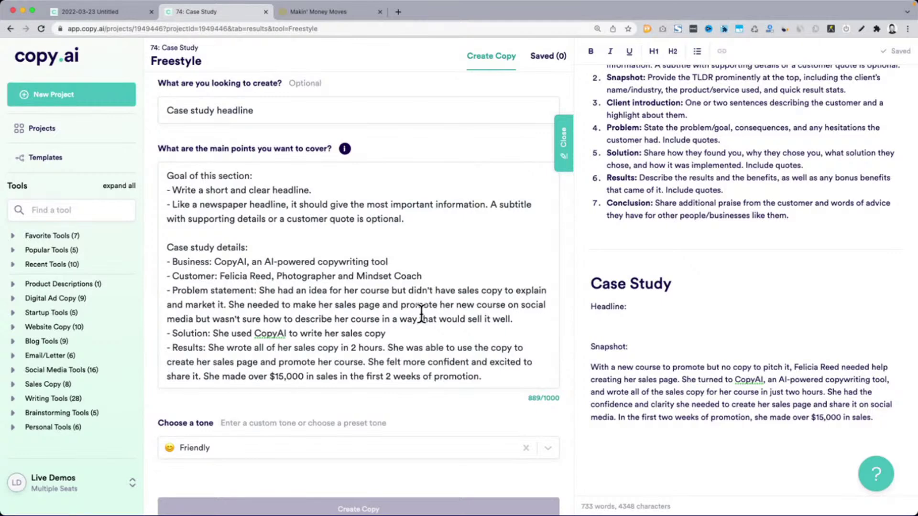
scroll(414, 405, "down", 10)
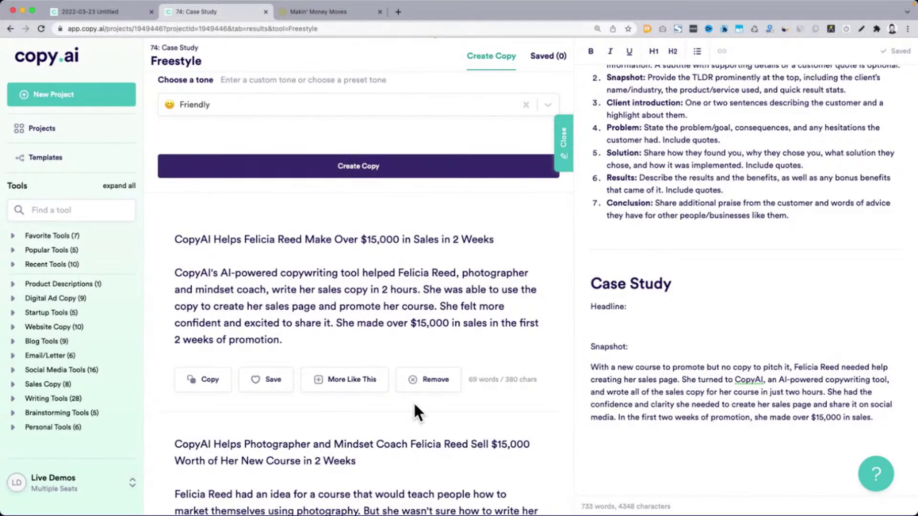
left_click_drag(182, 240, 378, 240)
scroll(376, 244, "down", 5)
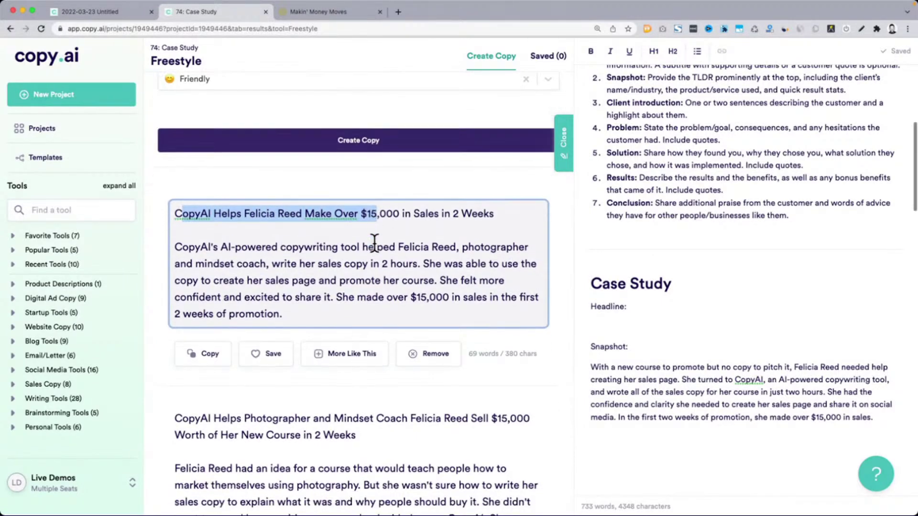
scroll(375, 252, "down", 1)
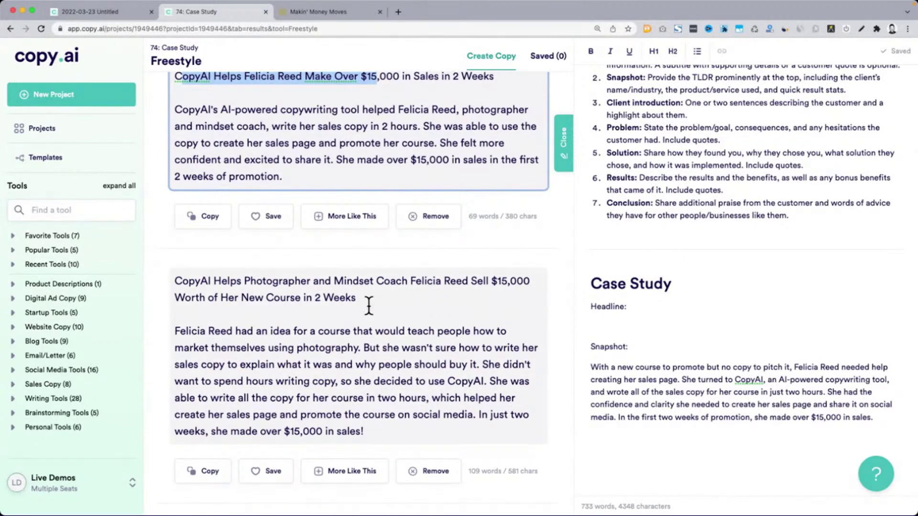
left_click_drag(175, 282, 363, 300)
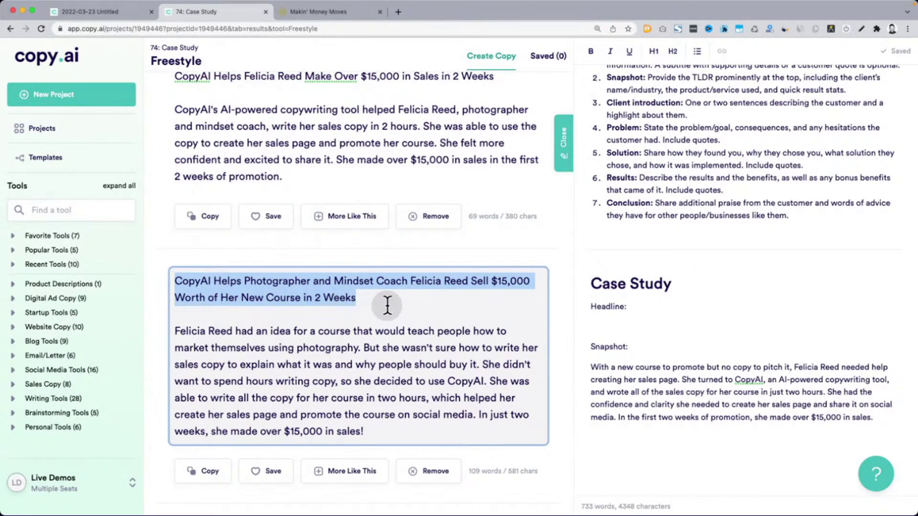
scroll(388, 306, "down", 6)
scroll(387, 306, "down", 3)
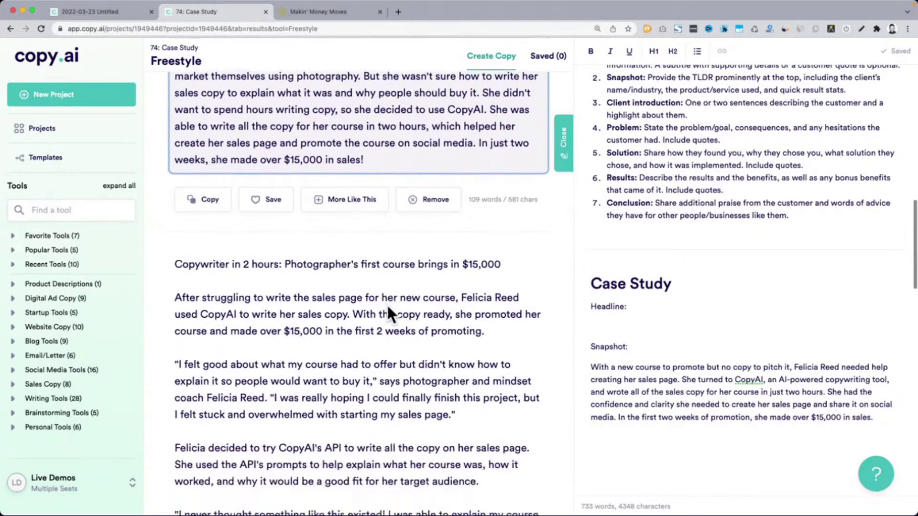
triple_click(220, 263)
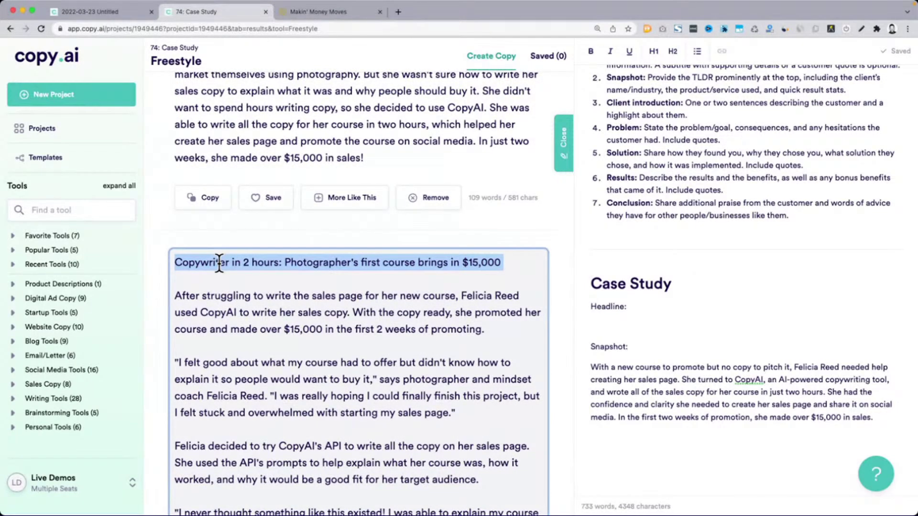
scroll(219, 262, "down", 3)
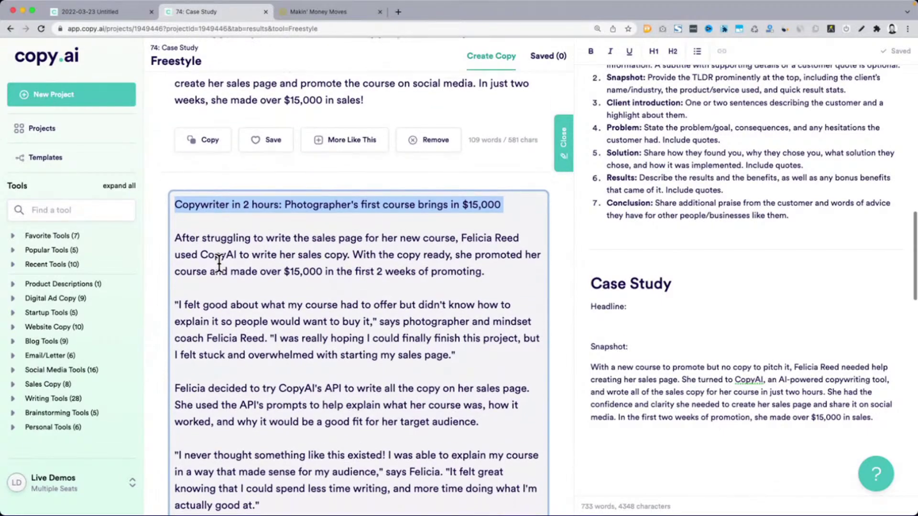
left_click_drag(184, 157, 513, 196)
scroll(512, 196, "down", 6)
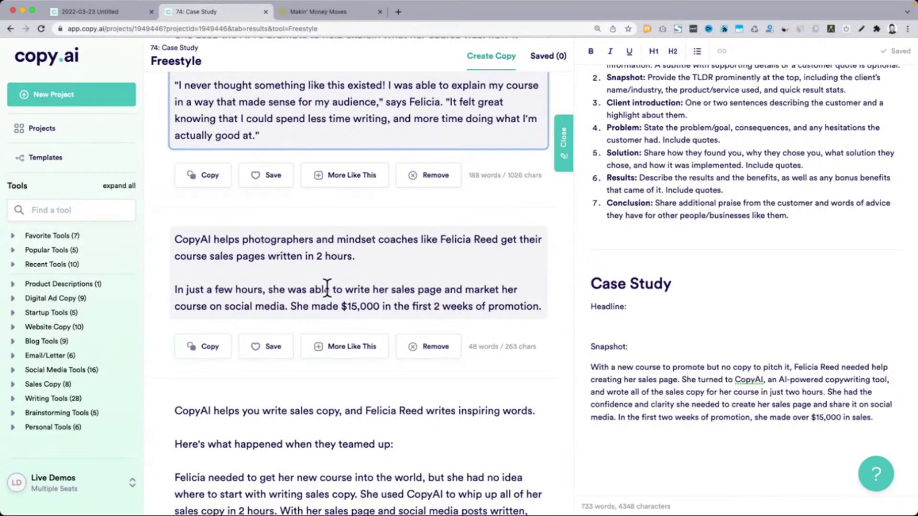
scroll(475, 331, "down", 3)
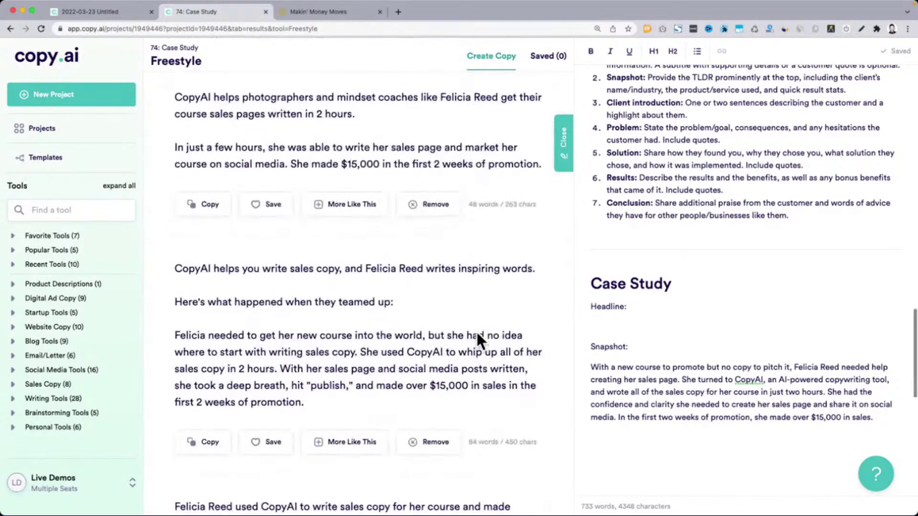
left_click_drag(424, 268, 511, 268)
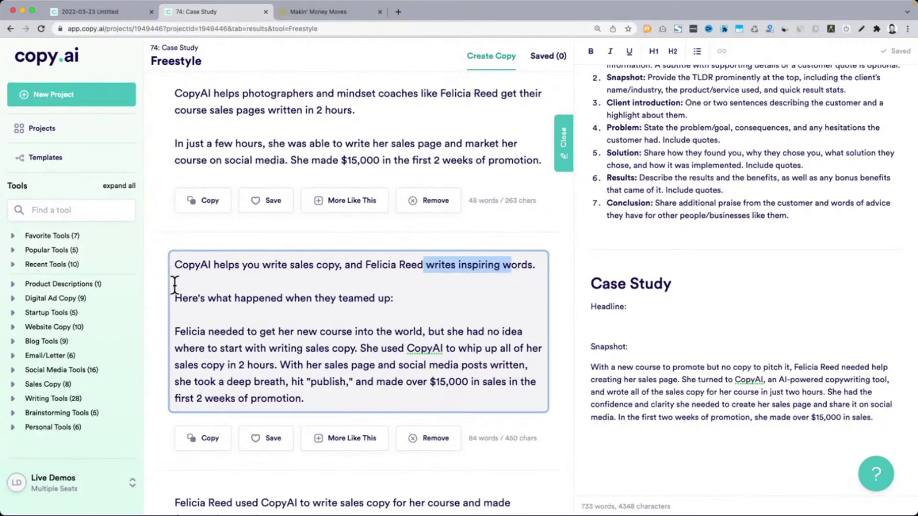
left_click_drag(175, 296, 422, 298)
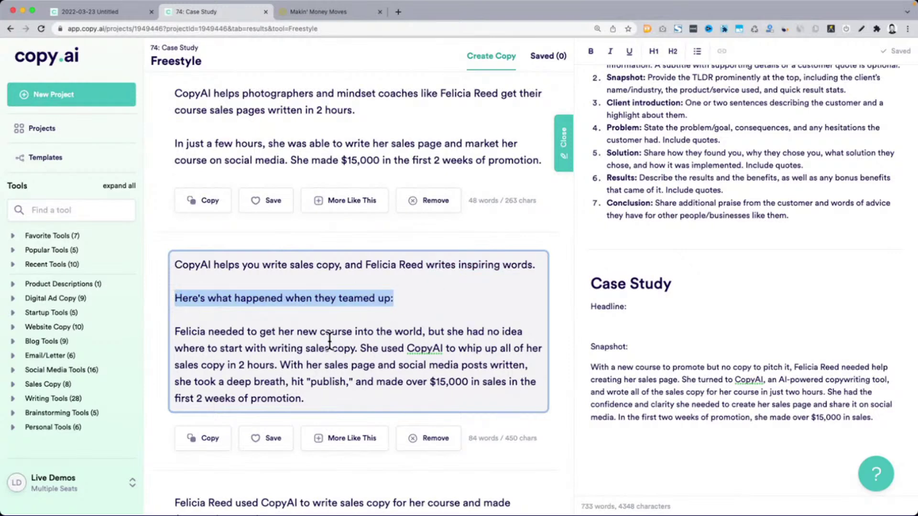
scroll(330, 341, "down", 3)
scroll(329, 341, "up", 2)
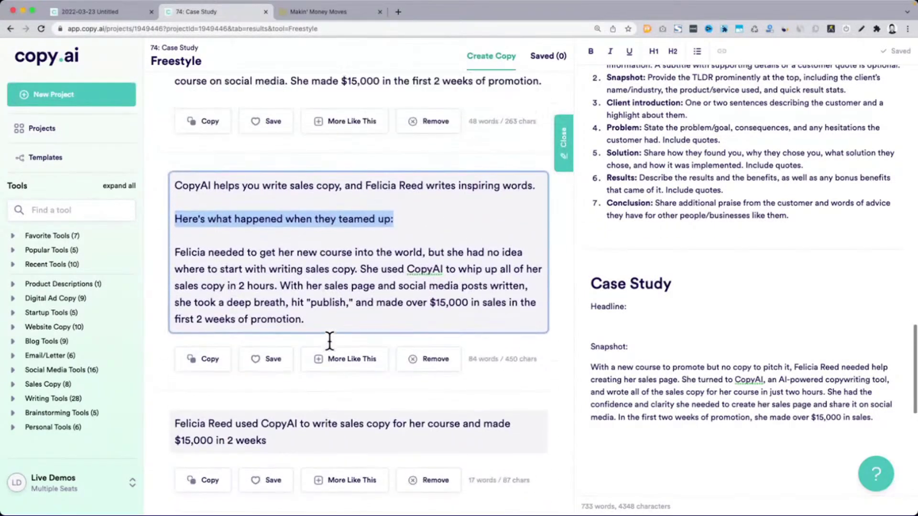
left_click_drag(330, 341, 150, 204)
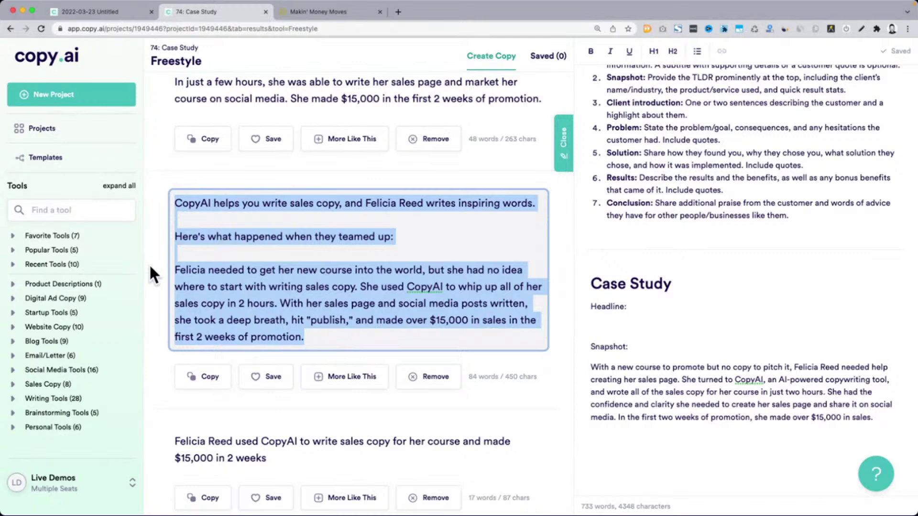
scroll(162, 302, "down", 5)
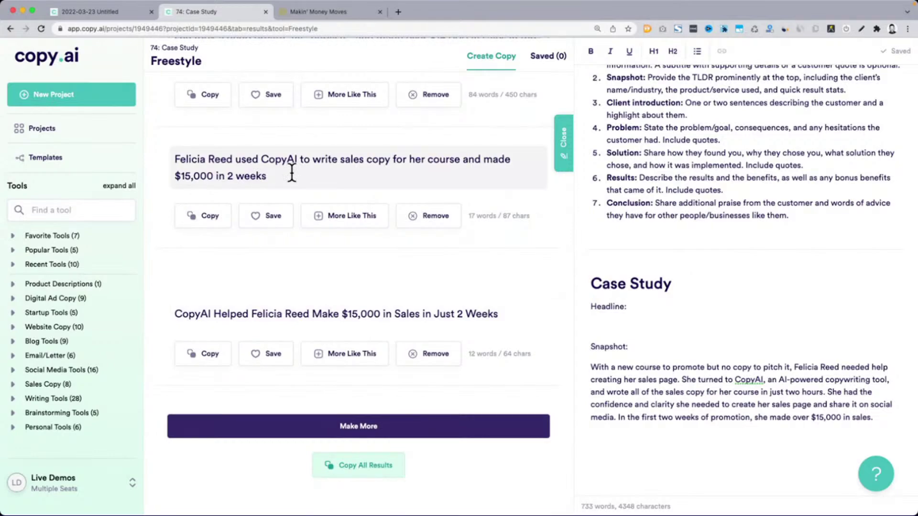
scroll(291, 173, "up", 10)
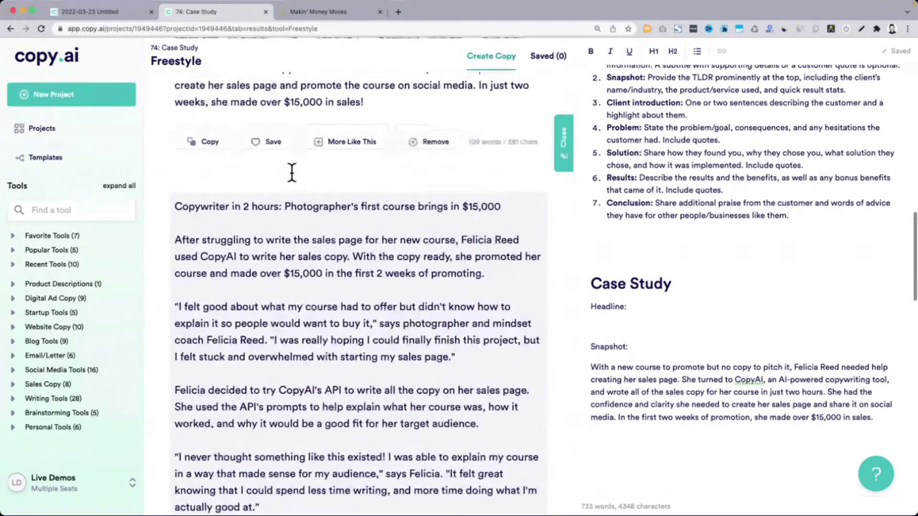
scroll(292, 173, "up", 8)
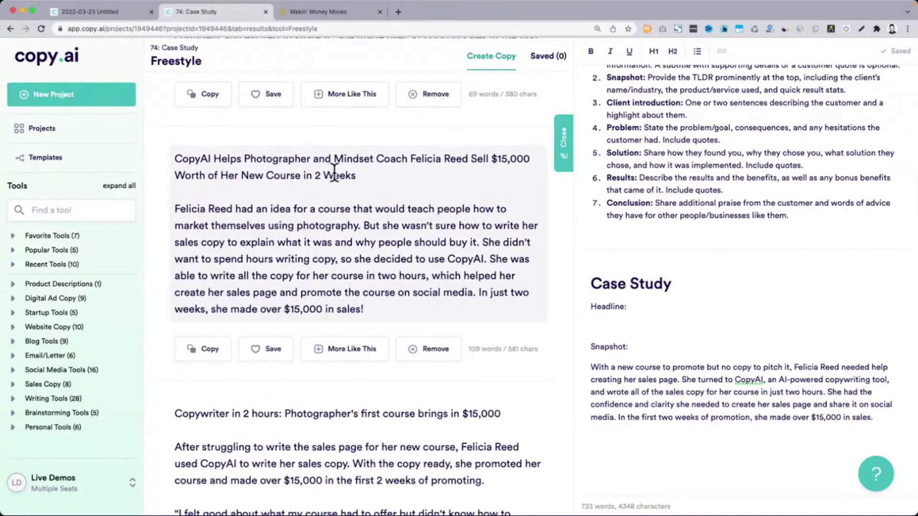
scroll(335, 172, "up", 6)
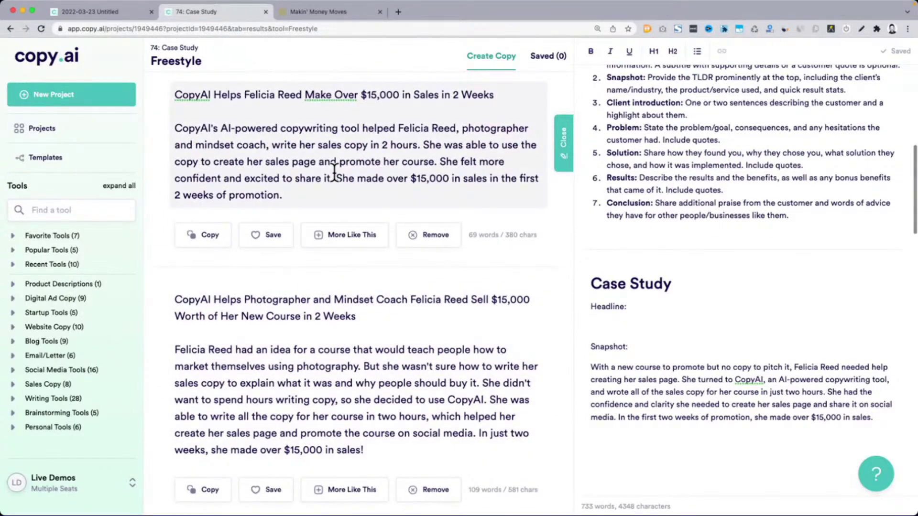
Paste the photographer and mindset coach $15,000 course headline under Headline: without a trailing blank line
scroll(335, 172, "up", 3)
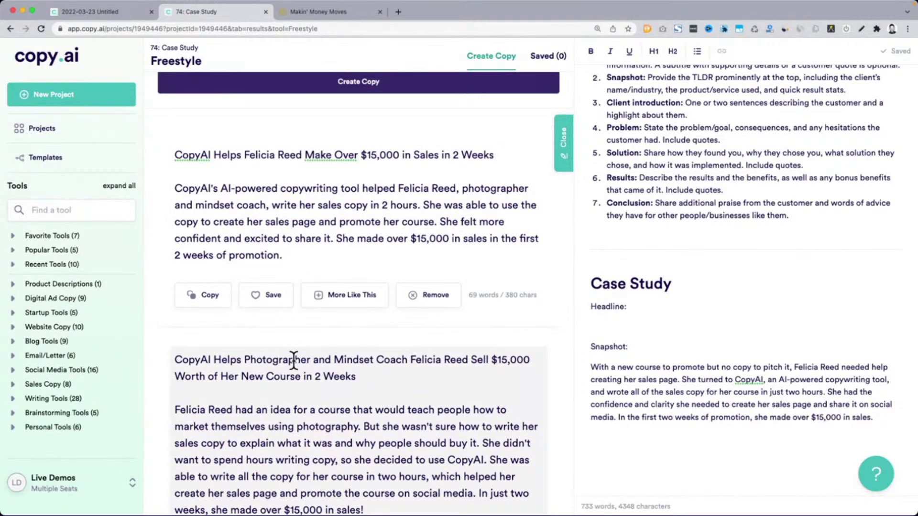
triple_click(294, 360)
key("ctrl+c")
left_click(662, 324)
key("ctrl+v")
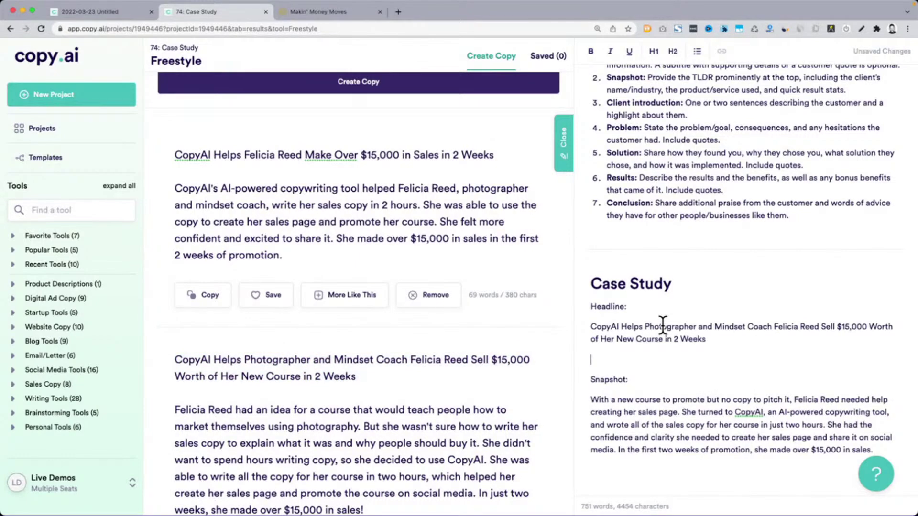
key("BackSpace")
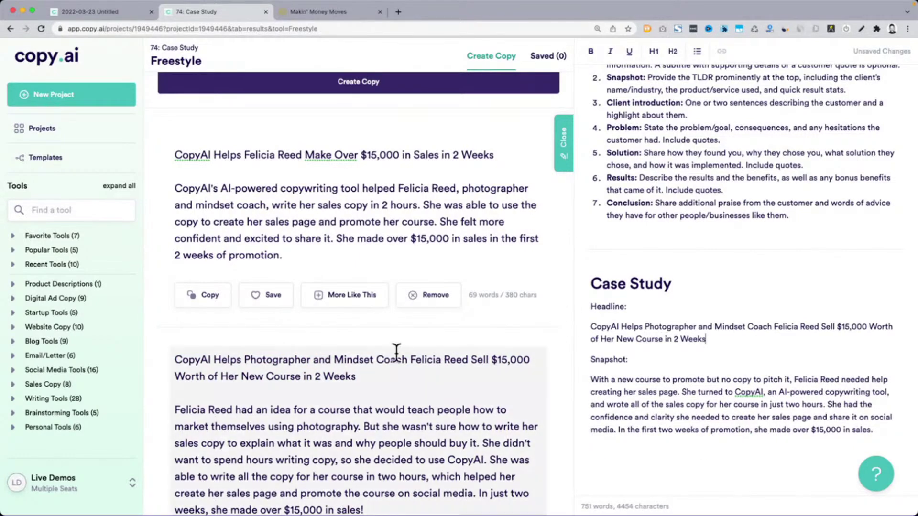
scroll(396, 352, "up", 10)
scroll(379, 420, "down", 1)
Regenerate copy from the case study details and scroll through the new results
left_click(377, 448)
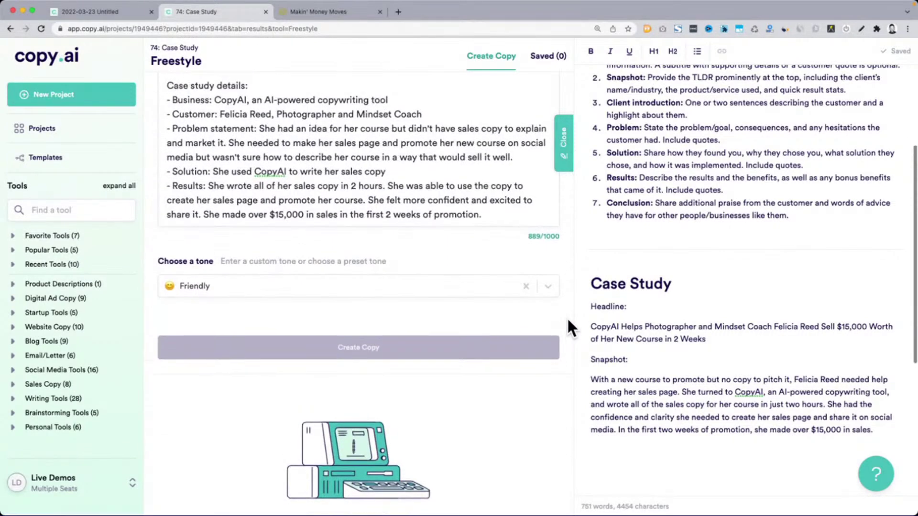
scroll(320, 193, "up", 3)
scroll(385, 153, "down", 1)
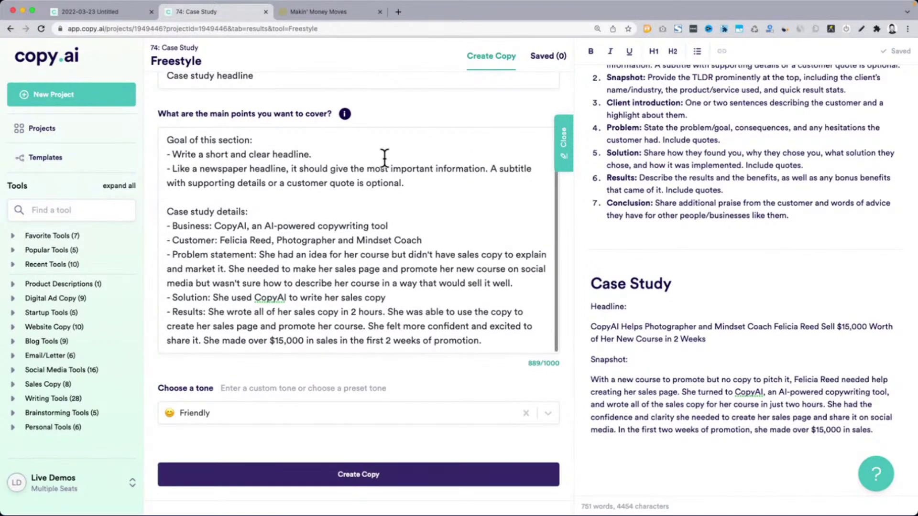
scroll(561, 221, "down", 6)
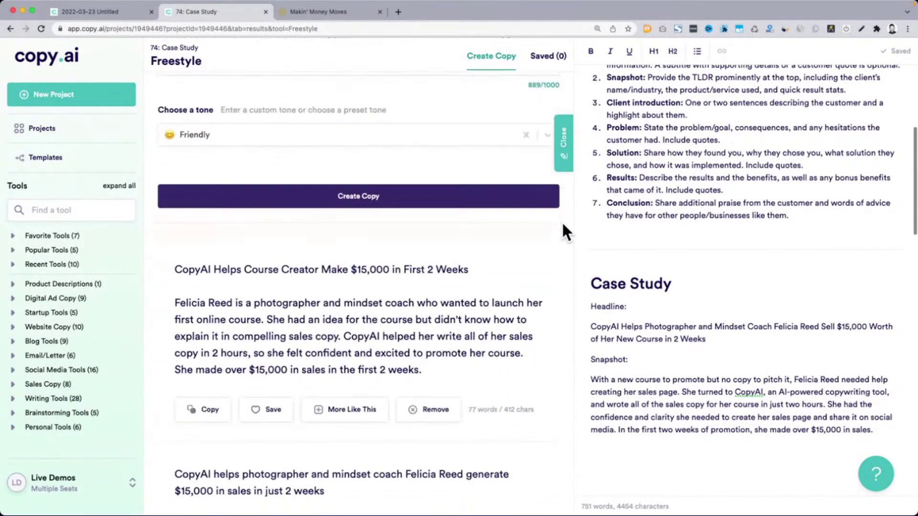
scroll(561, 221, "down", 4)
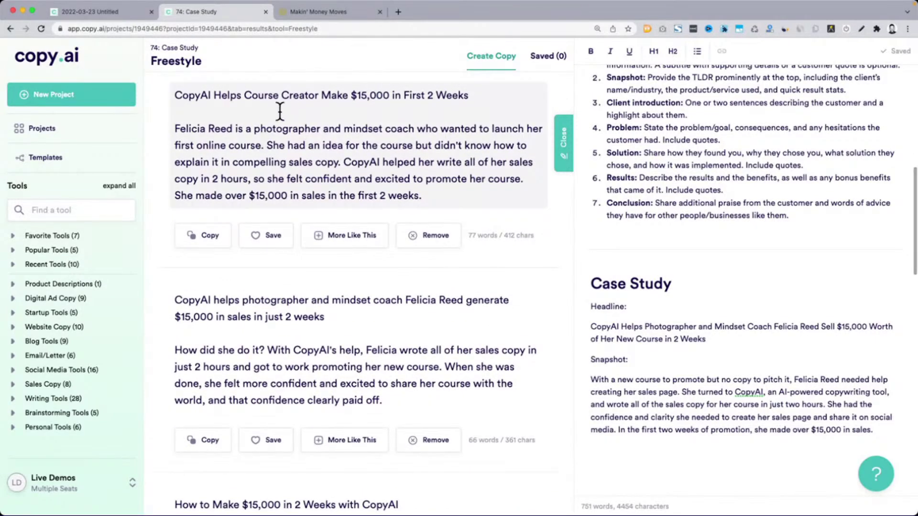
scroll(583, 267, "down", 5)
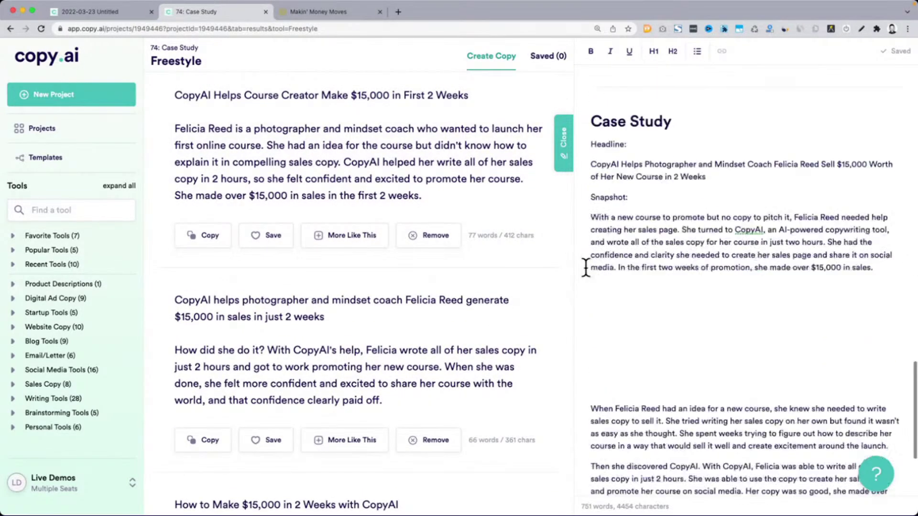
scroll(555, 306, "down", 1)
scroll(555, 306, "down", 8)
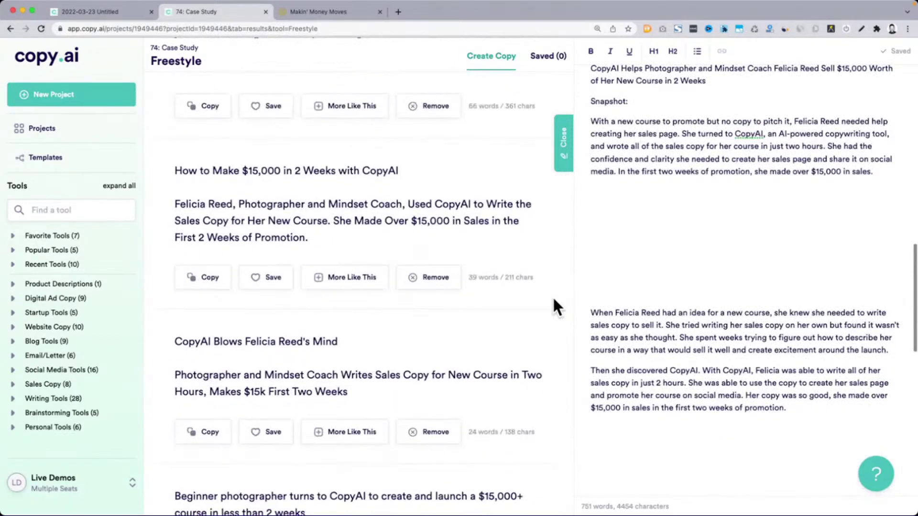
scroll(554, 306, "down", 1)
Highlight the CopyAI Blows, beginner photographer, copyAI Saves and last headlines to compare them
left_click_drag(193, 293, 374, 293)
scroll(557, 269, "down", 3)
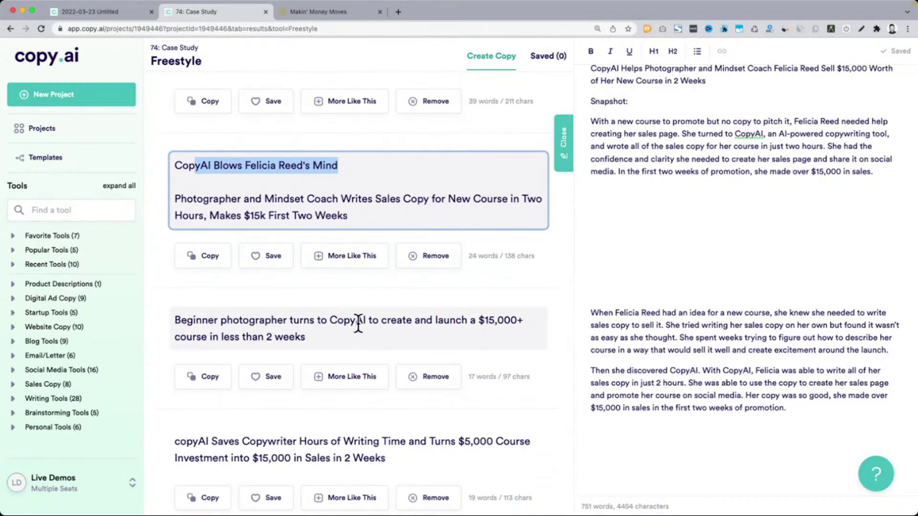
left_click_drag(327, 335, 167, 315)
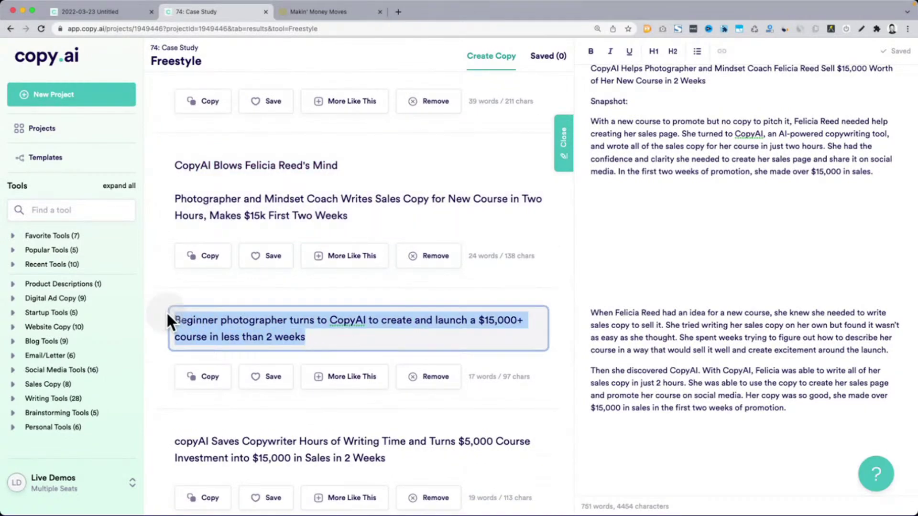
scroll(151, 309, "down", 5)
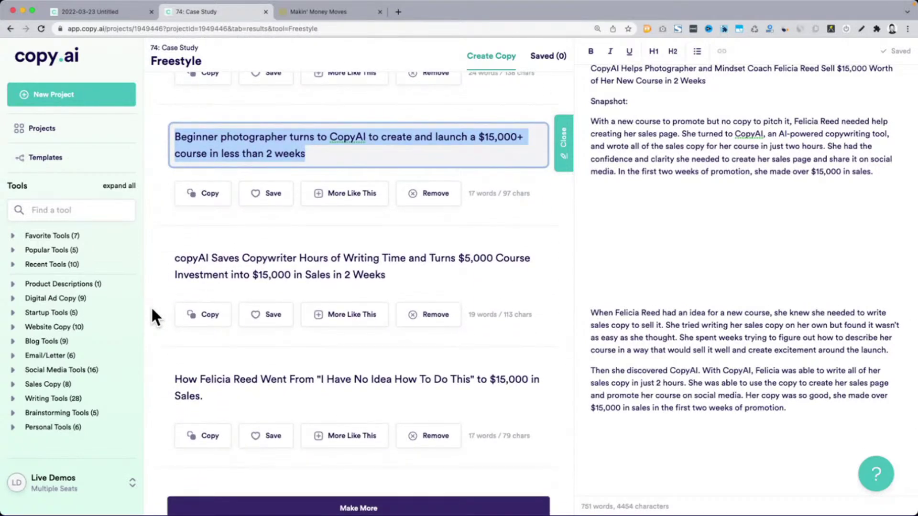
left_click_drag(212, 258, 410, 260)
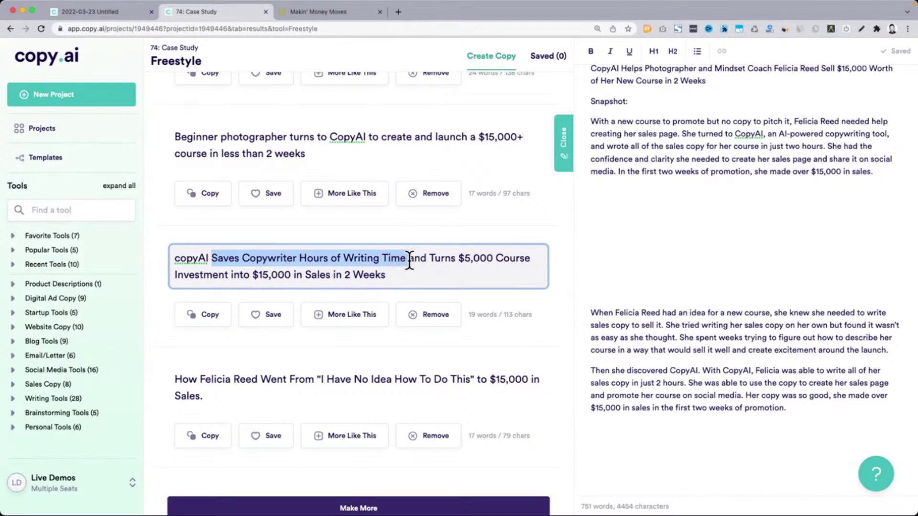
left_click_drag(176, 379, 380, 402)
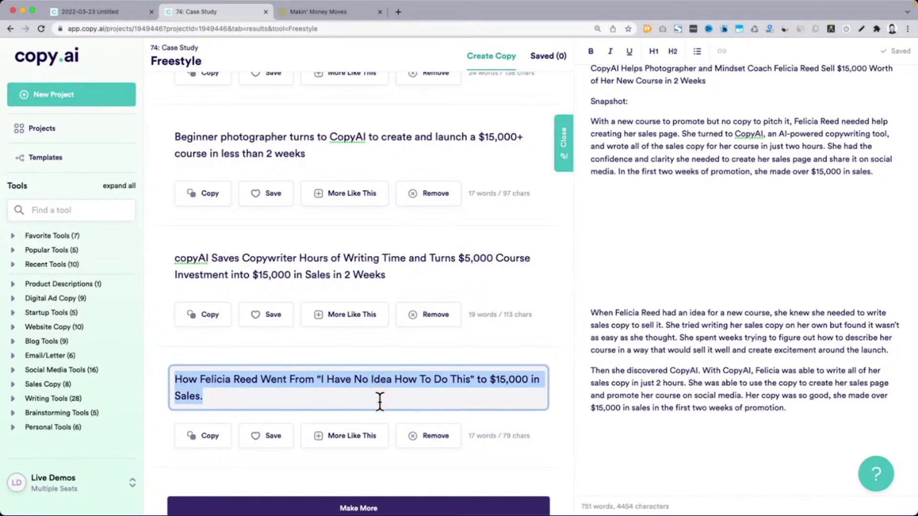
scroll(435, 440, "down", 2)
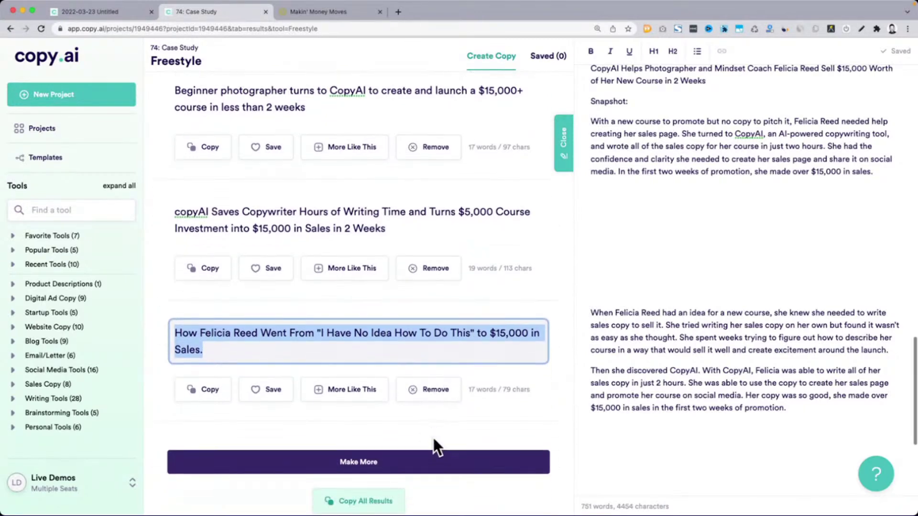
Generate more results and review the outline's Snapshot description and Client introduction items
left_click(431, 462)
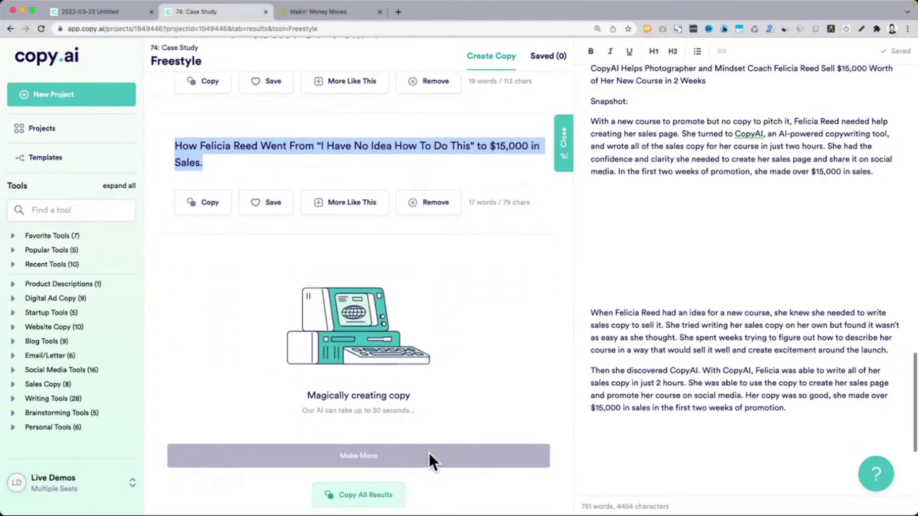
scroll(681, 293, "up", 3)
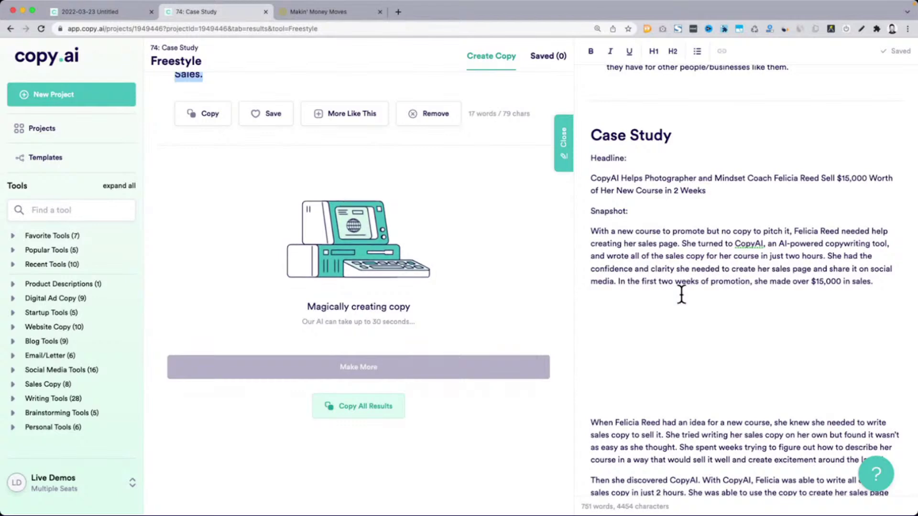
scroll(681, 295, "up", 5)
scroll(681, 295, "up", 3)
left_click_drag(613, 218, 856, 254)
left_click(618, 243)
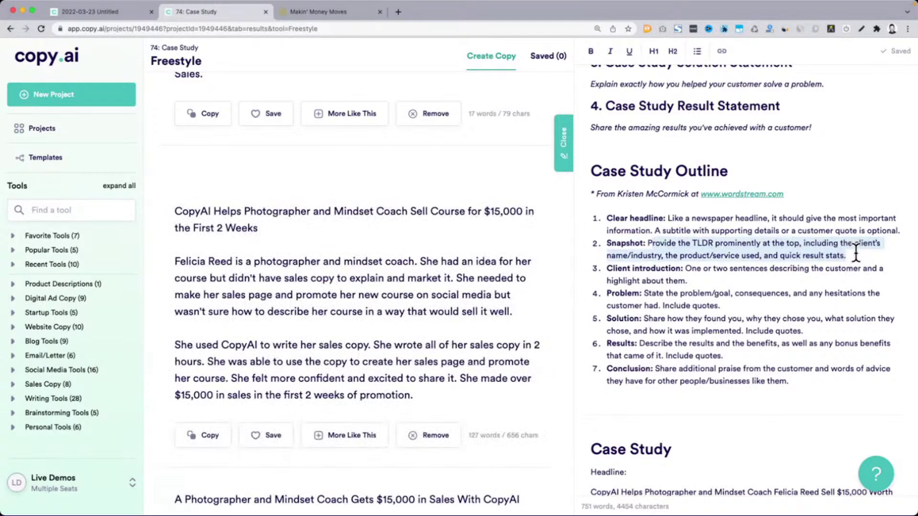
left_click_drag(608, 268, 677, 268)
left_click(615, 256)
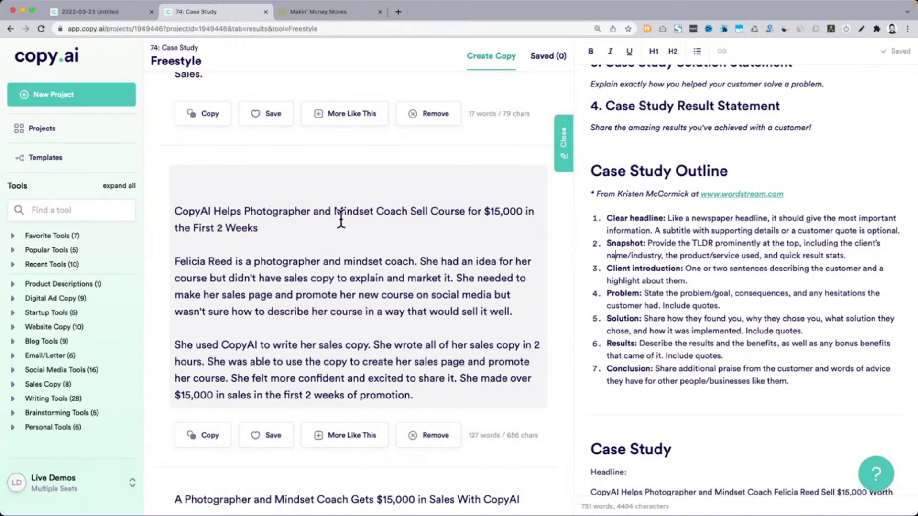
Scroll through the generated results and select one result's opening sentence
scroll(334, 211, "down", 3)
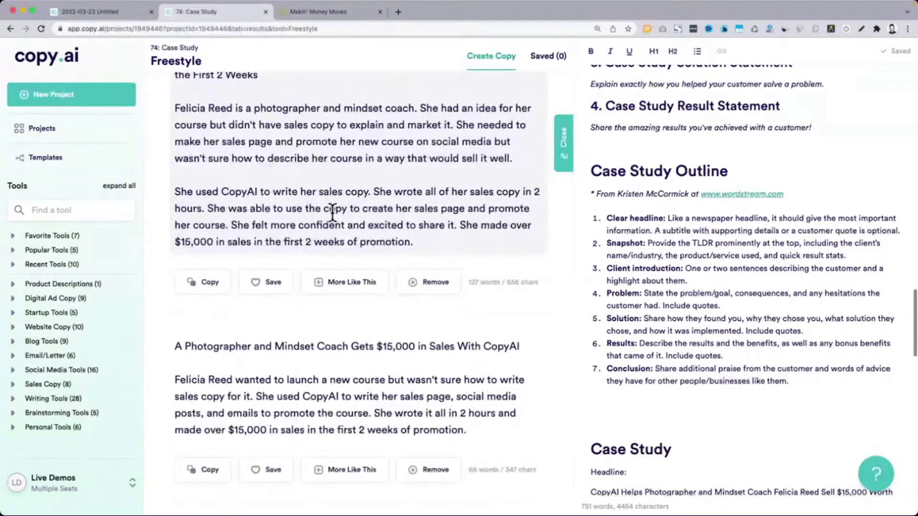
scroll(332, 213, "down", 2)
scroll(369, 258, "down", 1)
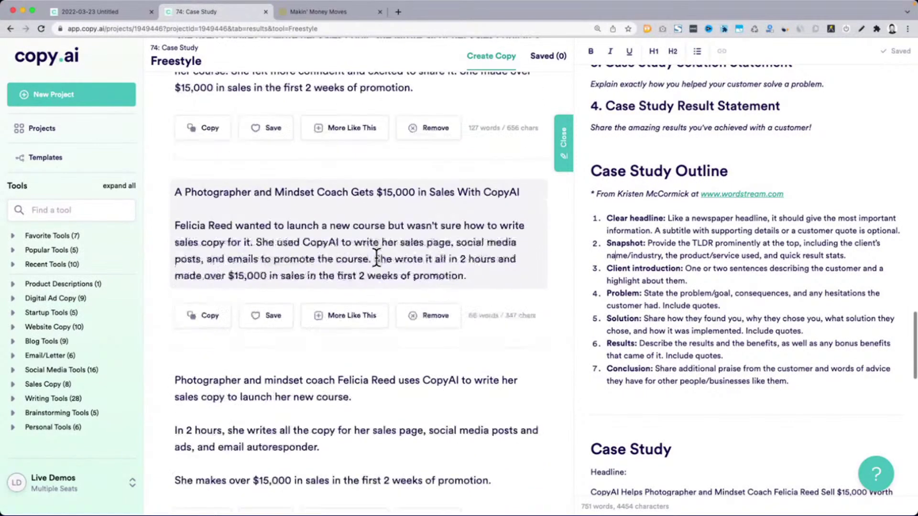
scroll(376, 258, "down", 3)
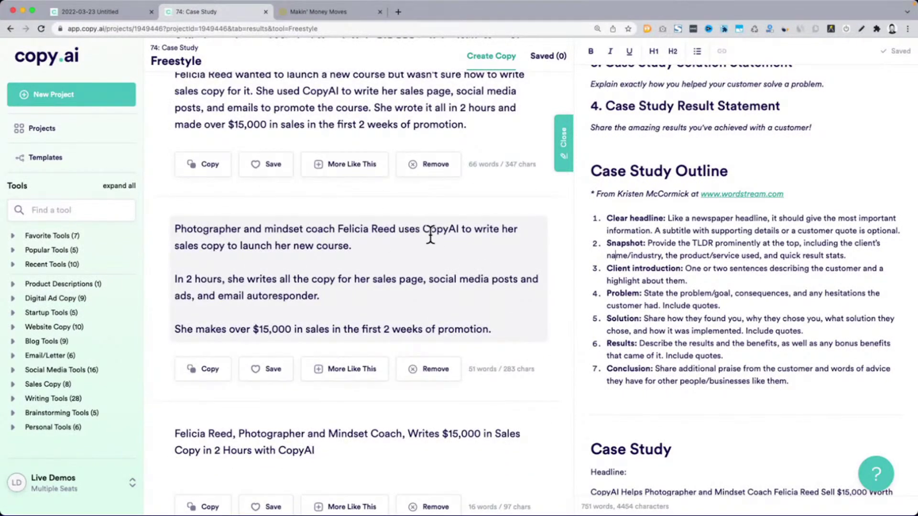
left_click_drag(374, 244, 173, 229)
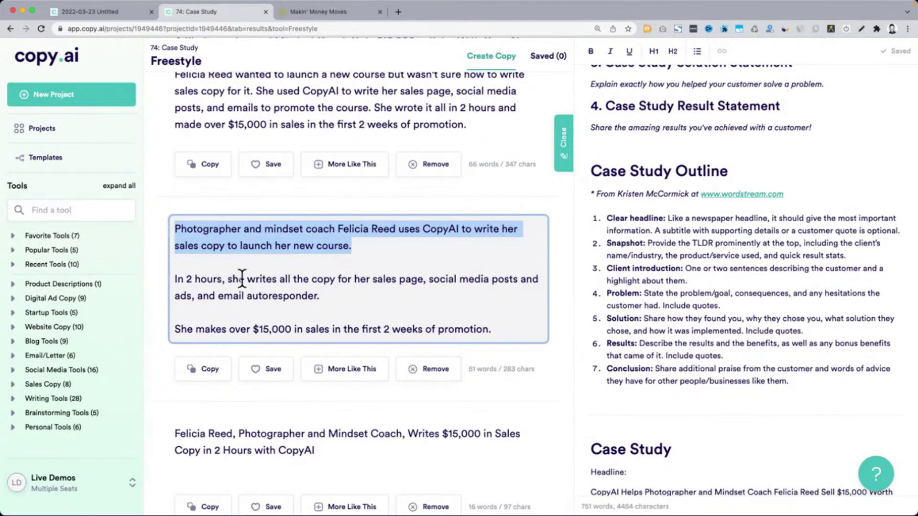
left_click(190, 234)
Select the last headline, 'CopyAI Customer Saves 2 Hours and Makes $15,000 in Sales', then return to the form
scroll(191, 234, "down", 3)
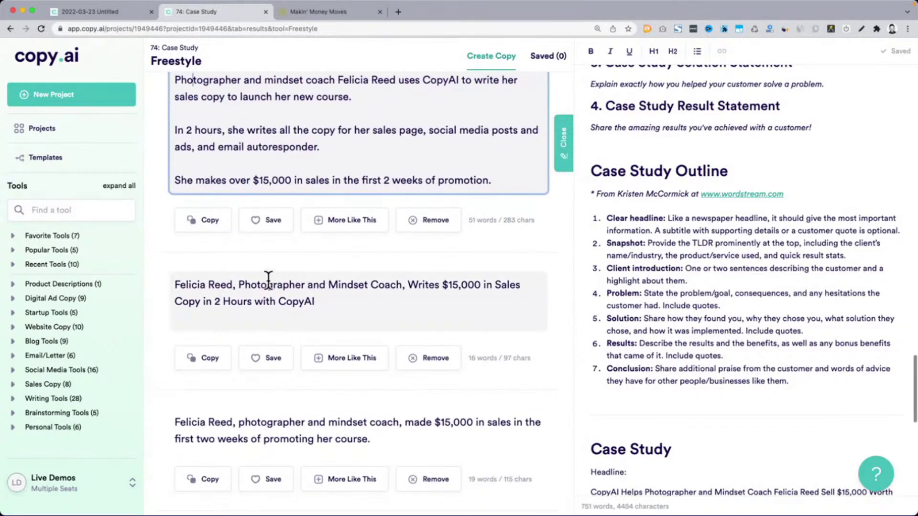
scroll(213, 282, "down", 2)
scroll(214, 279, "down", 1)
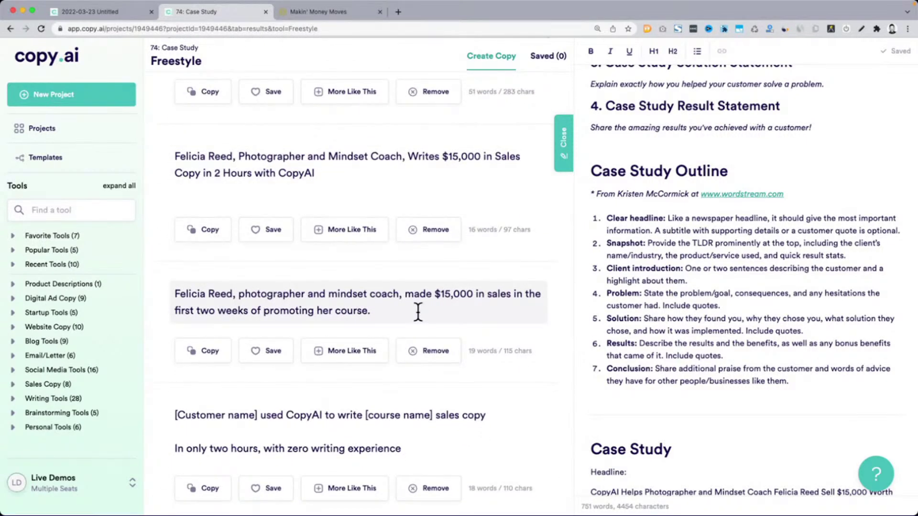
scroll(418, 313, "down", 3)
scroll(276, 337, "down", 3)
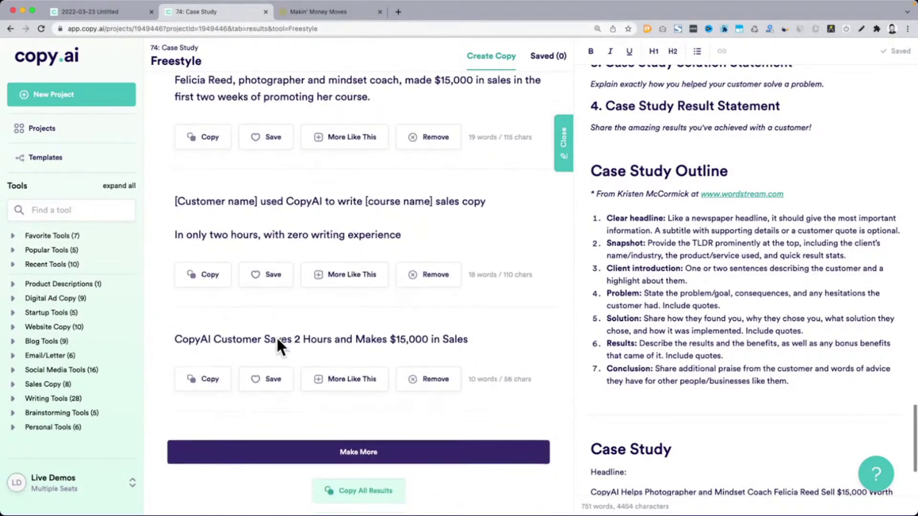
triple_click(206, 310)
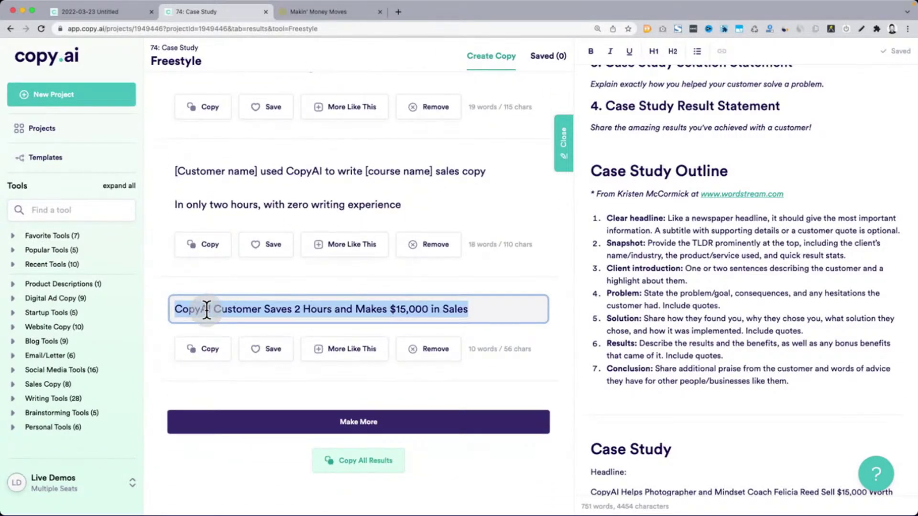
scroll(551, 349, "up", 20)
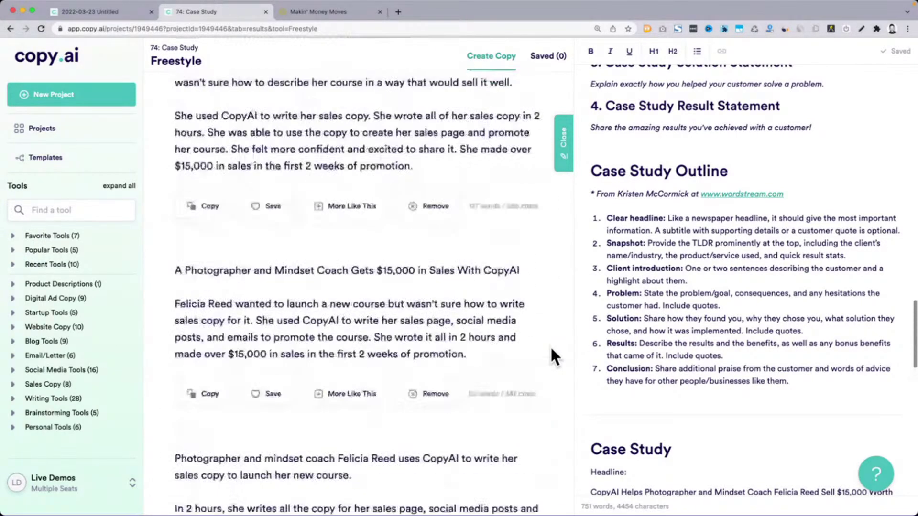
scroll(551, 349, "up", 10)
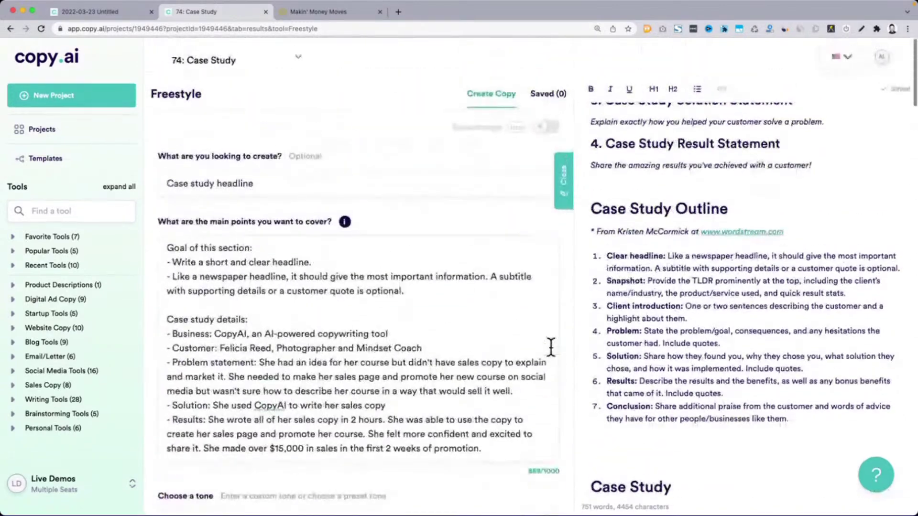
Format the photographer $15,000 course headline as H2, trying H1 first
left_click(185, 277)
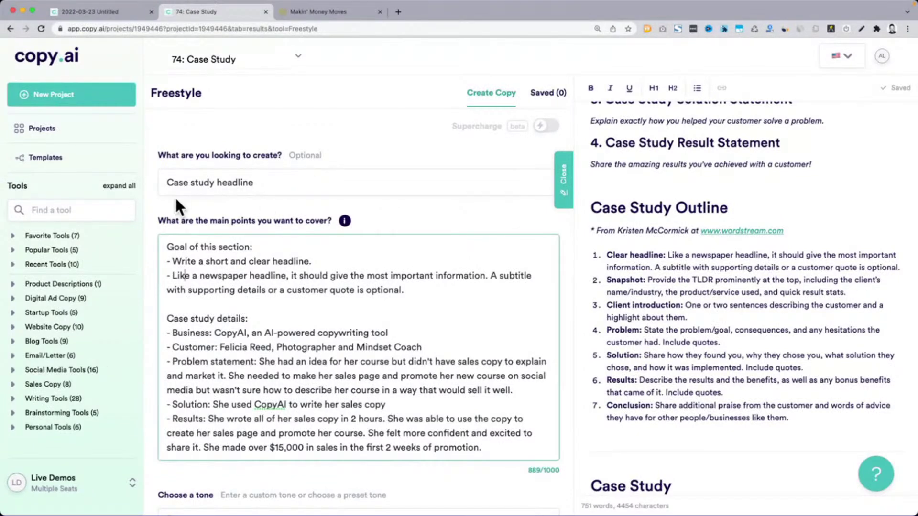
left_click(645, 282)
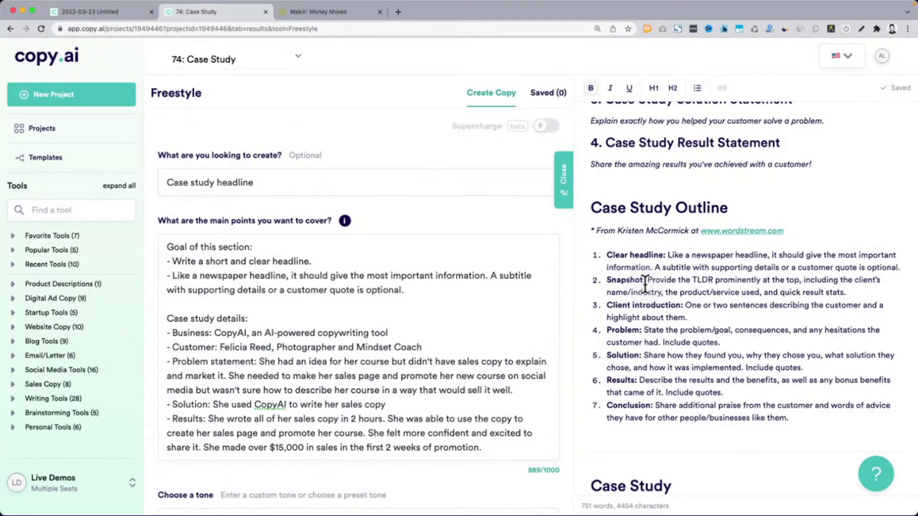
scroll(645, 285, "up", 2)
scroll(645, 286, "down", 6)
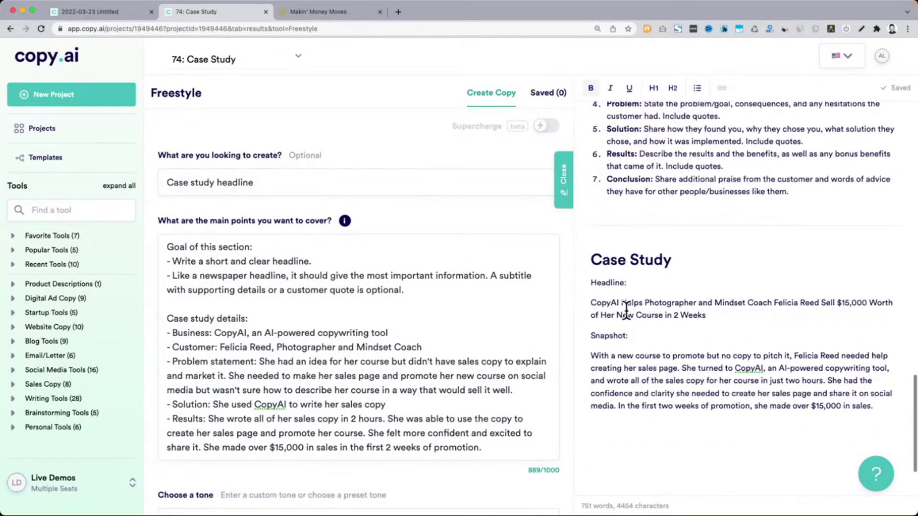
left_click(627, 314)
key("super+alt+1")
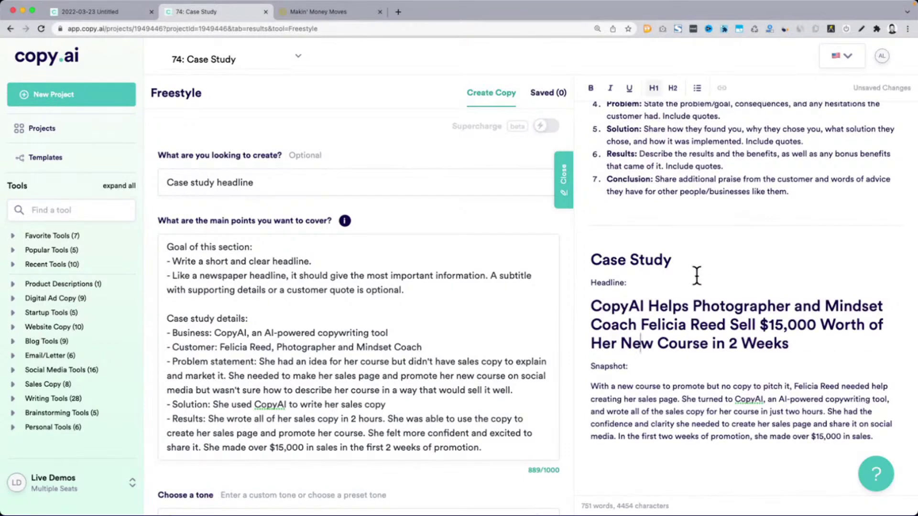
key("super+alt+2")
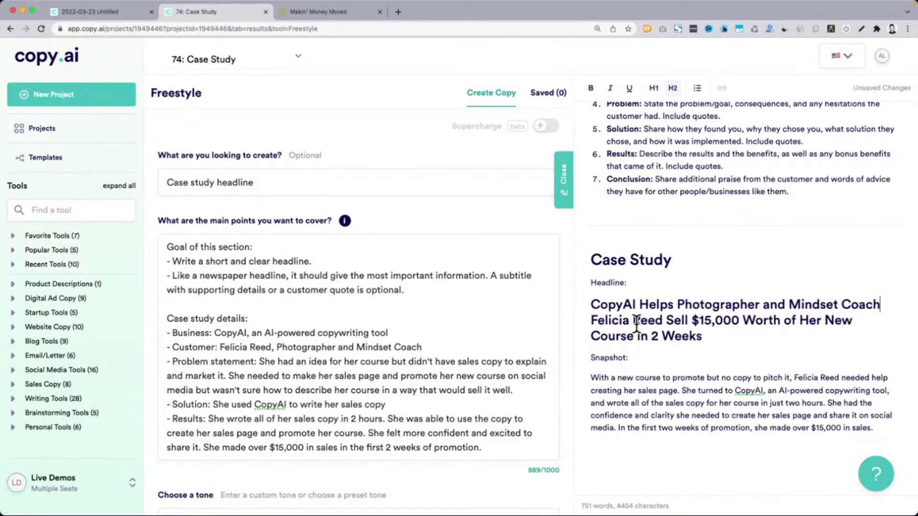
scroll(636, 325, "down", 3)
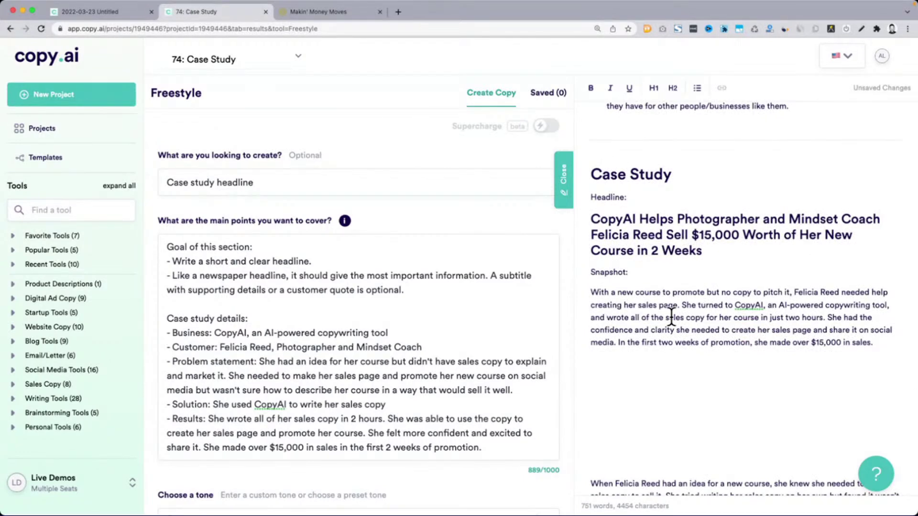
scroll(671, 317, "up", 5)
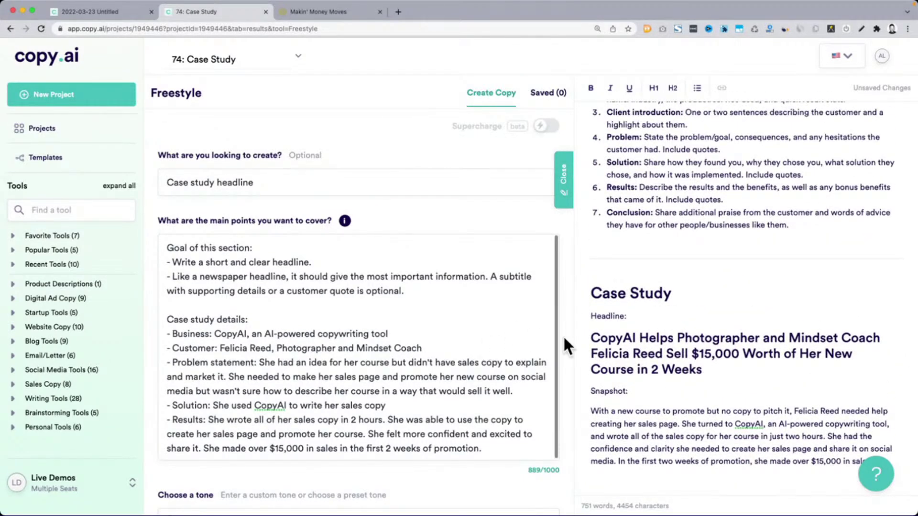
scroll(709, 314, "up", 3)
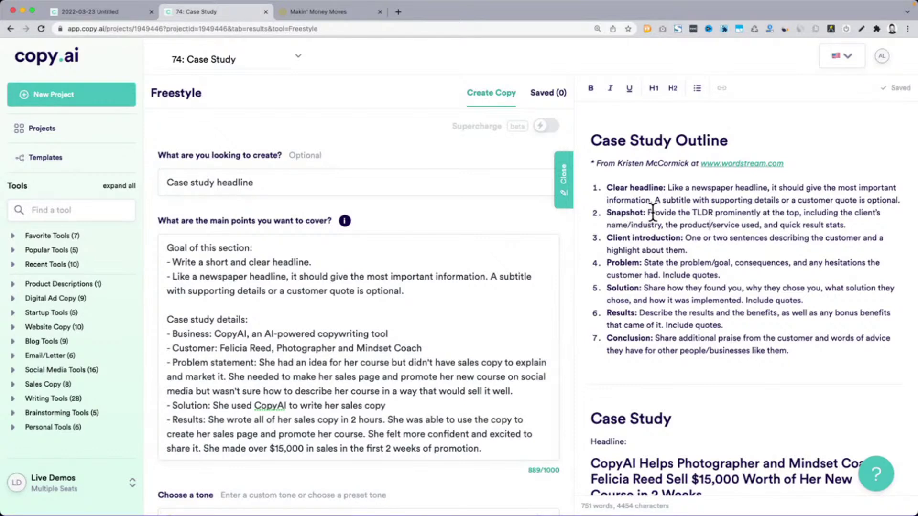
Change the request from 'Case study headline' to 'Case study Snapshot'
left_click(620, 216)
double_click(619, 217)
key("super+c")
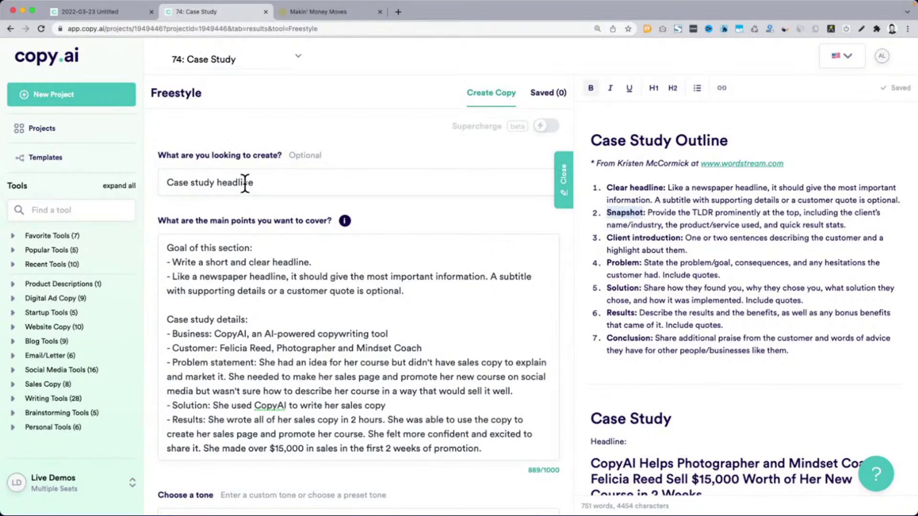
double_click(245, 183)
key("super+v")
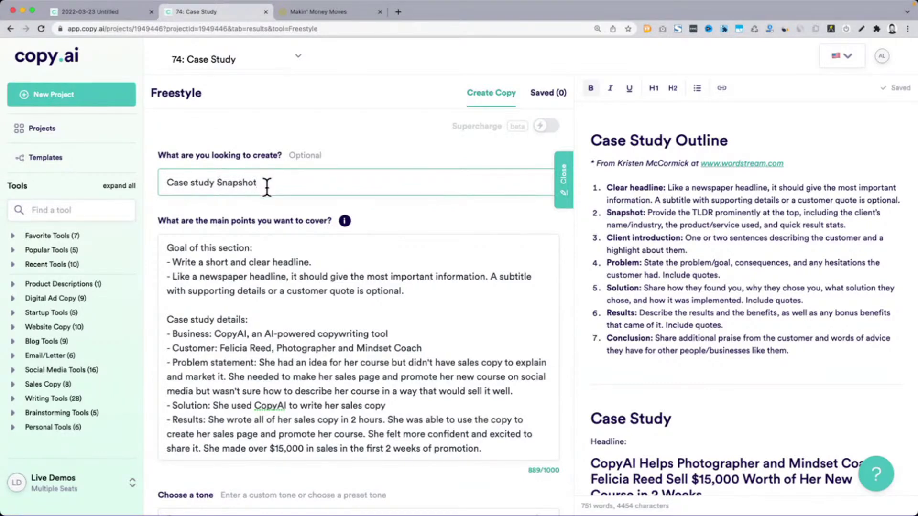
Paste the outline's TLDR Snapshot description over the old headline goal lines
left_click(659, 221)
left_click_drag(648, 215, 856, 224)
key("super+c")
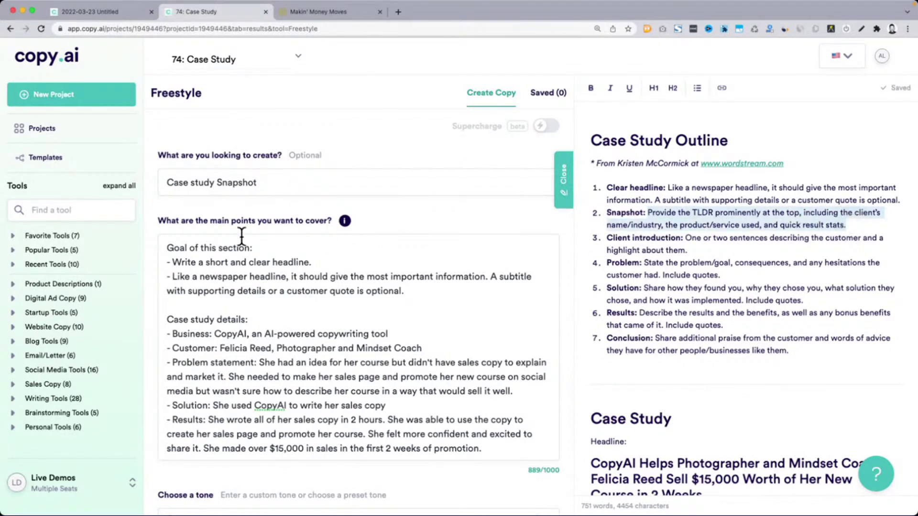
left_click(174, 261)
left_click(432, 287, "shift")
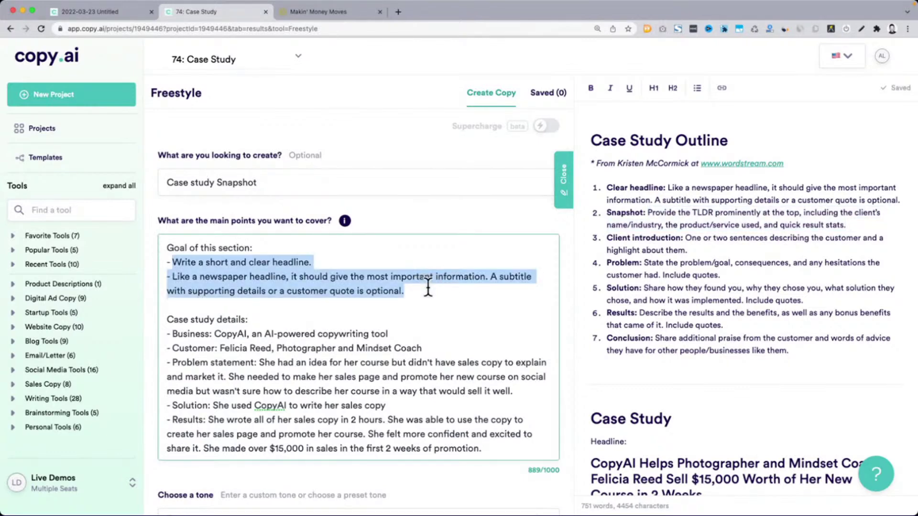
key("super+v")
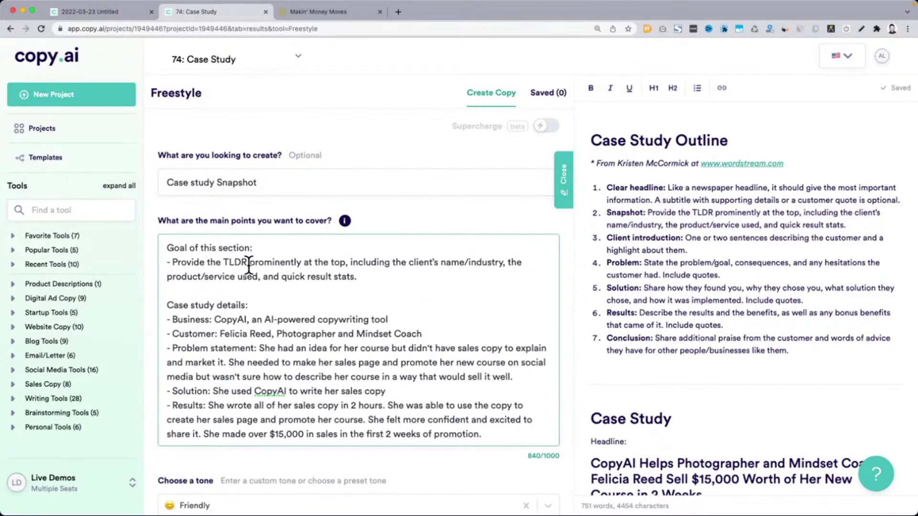
left_click_drag(272, 263, 314, 263)
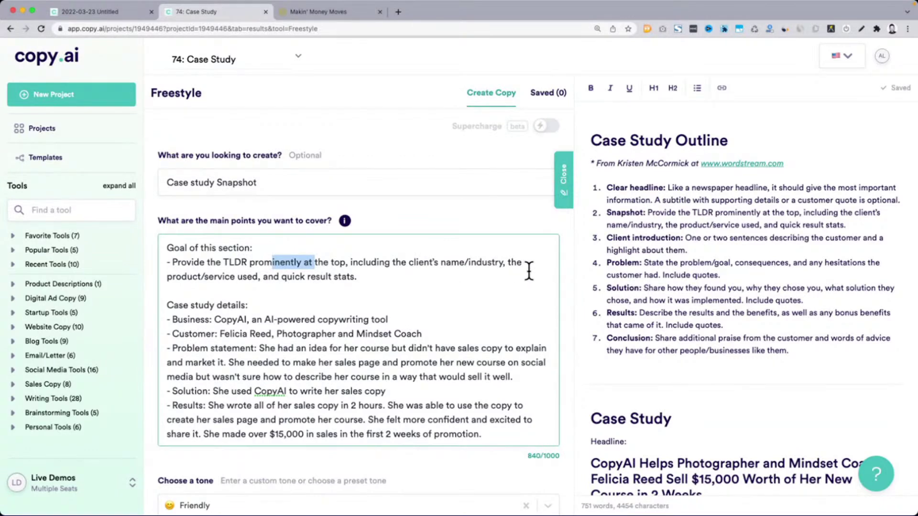
left_click_drag(168, 248, 383, 276)
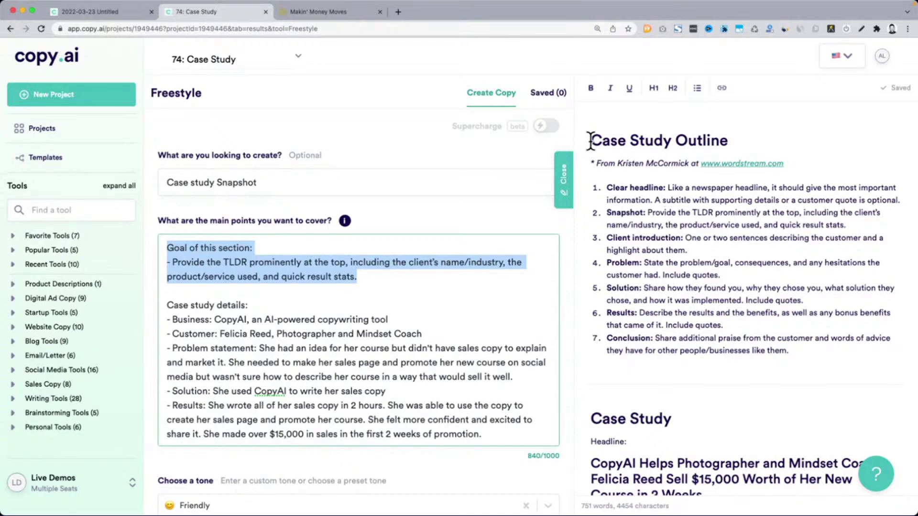
Review the seven outline items, the TLDR goal paragraph and the case study details
left_click_drag(592, 140, 811, 345)
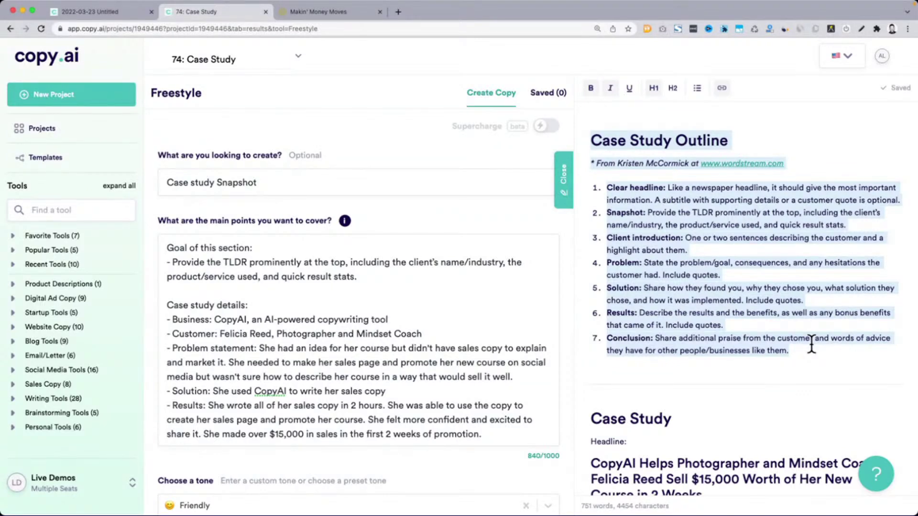
left_click(812, 344)
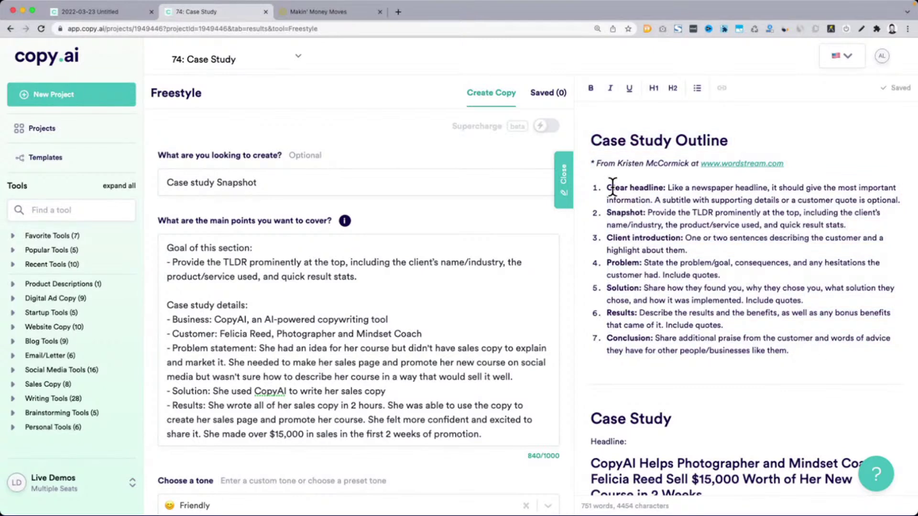
left_click_drag(608, 187, 807, 348)
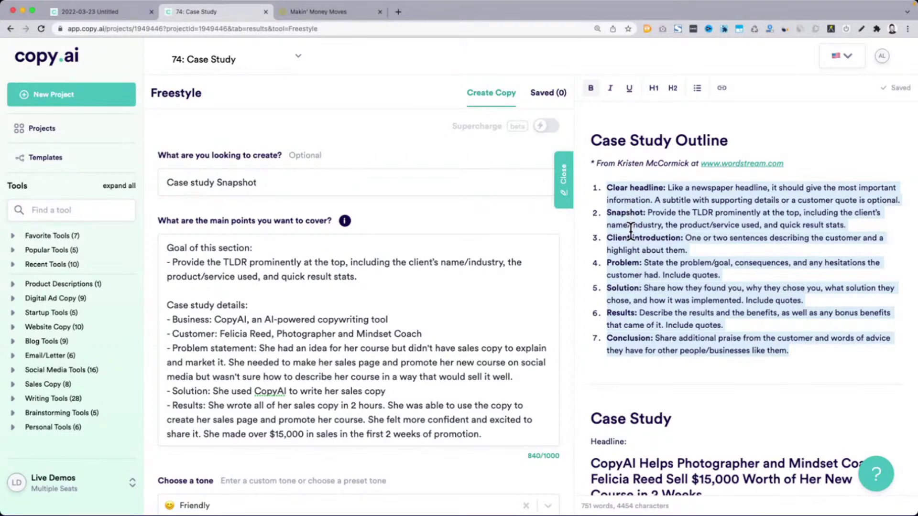
left_click(639, 254)
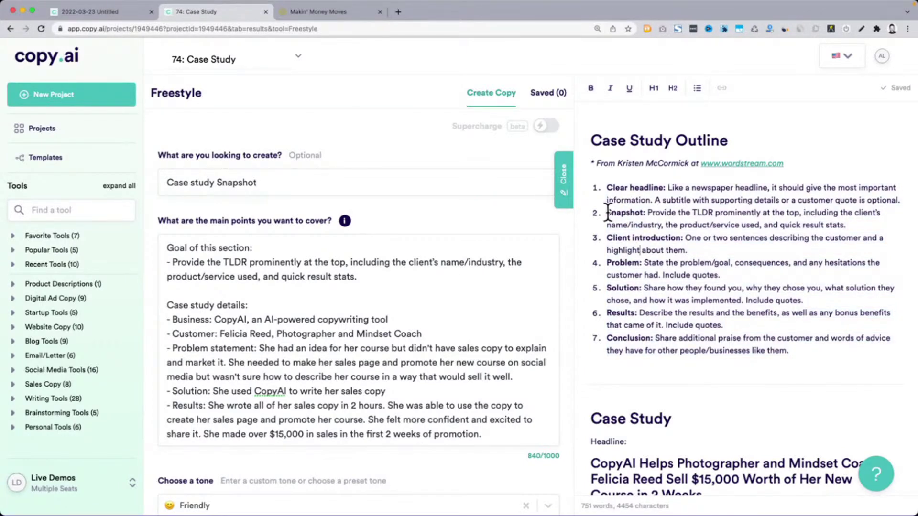
left_click_drag(607, 212, 853, 224)
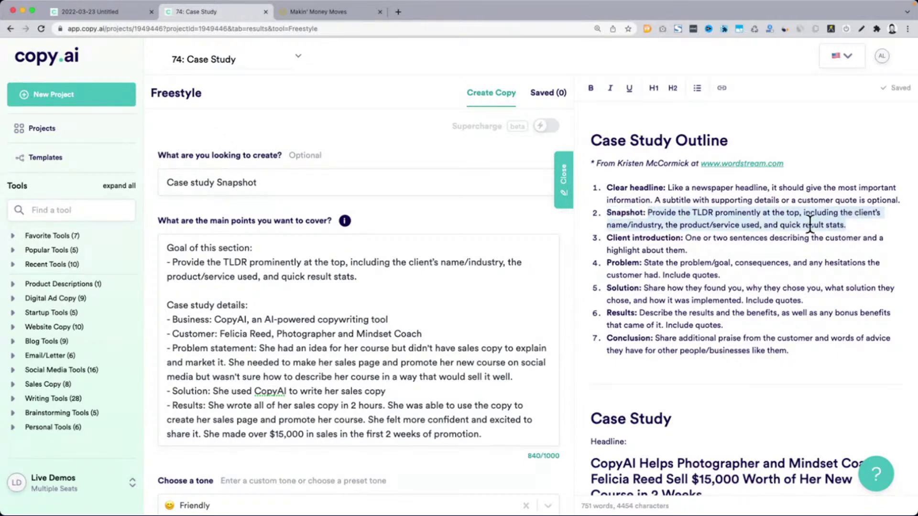
triple_click(240, 267)
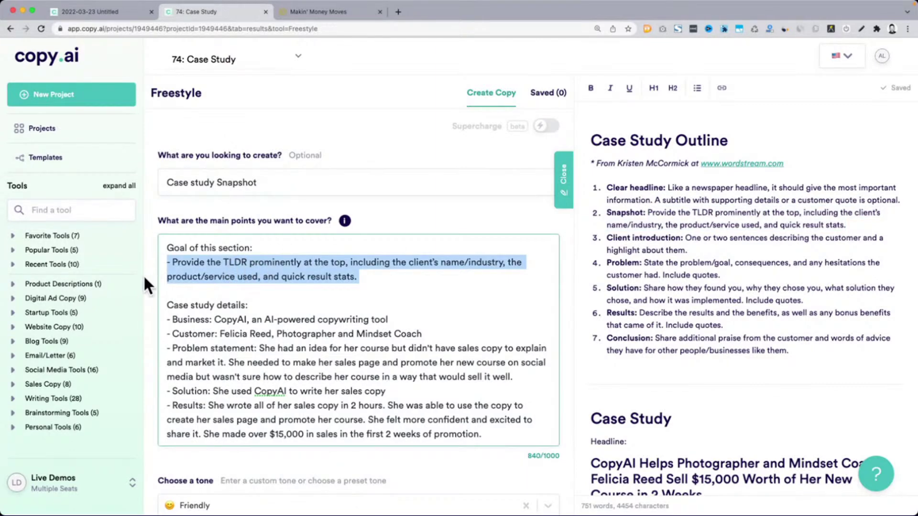
left_click_drag(167, 305, 520, 437)
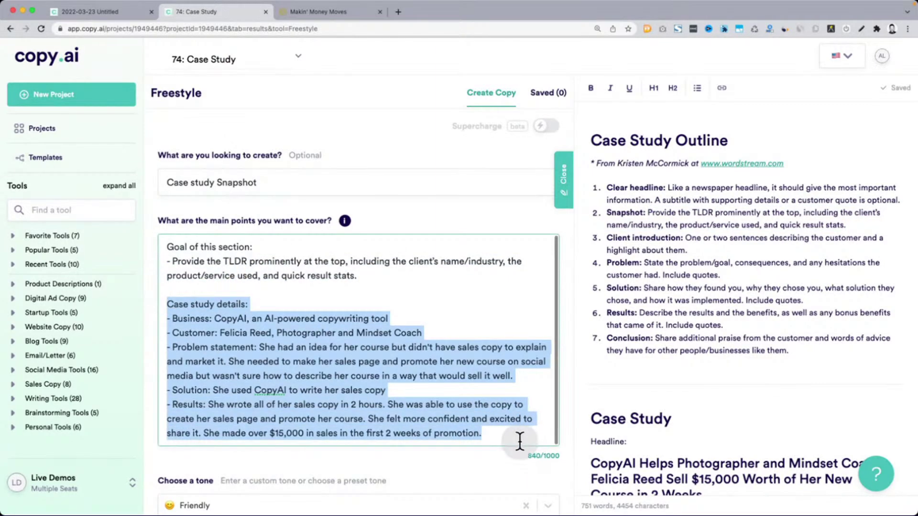
scroll(572, 409, "down", 5)
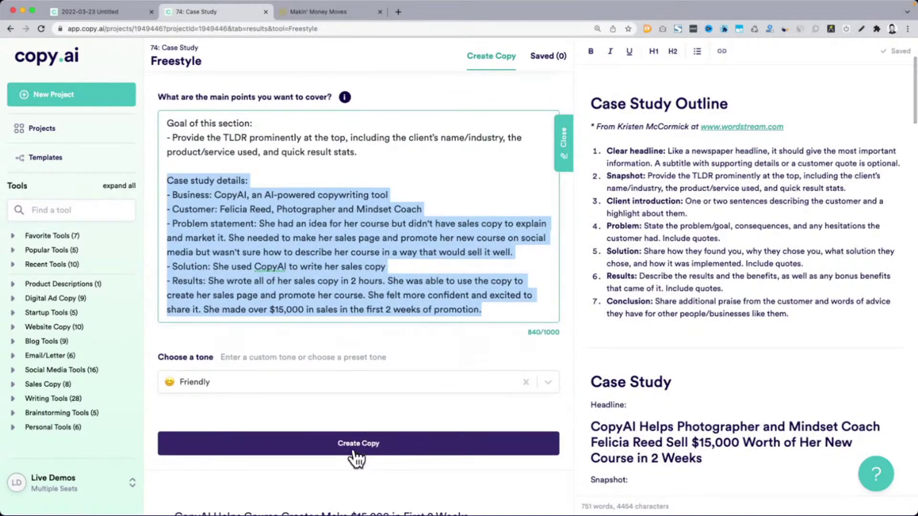
Generate new Snapshot copy and paste 'Client introduction' below the Snapshot paragraph
left_click(358, 448)
scroll(644, 368, "down", 5)
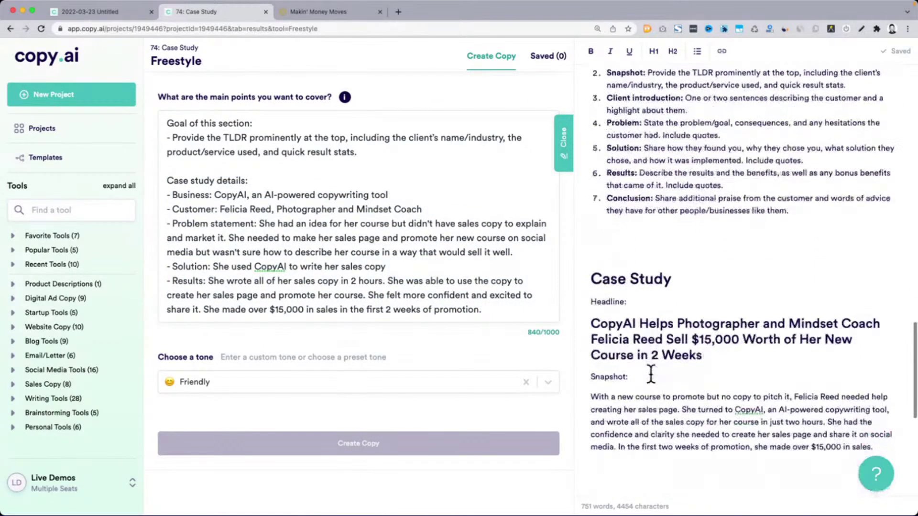
scroll(653, 110, "up", 3)
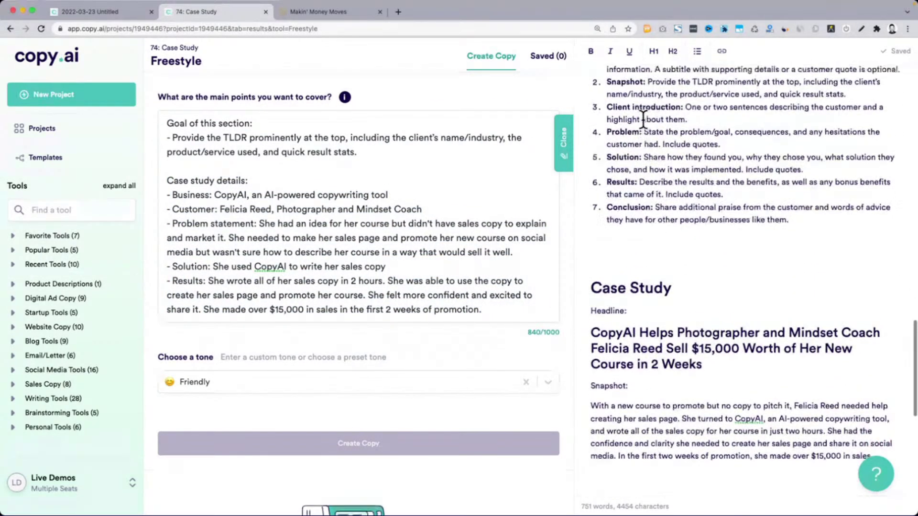
left_click(679, 120)
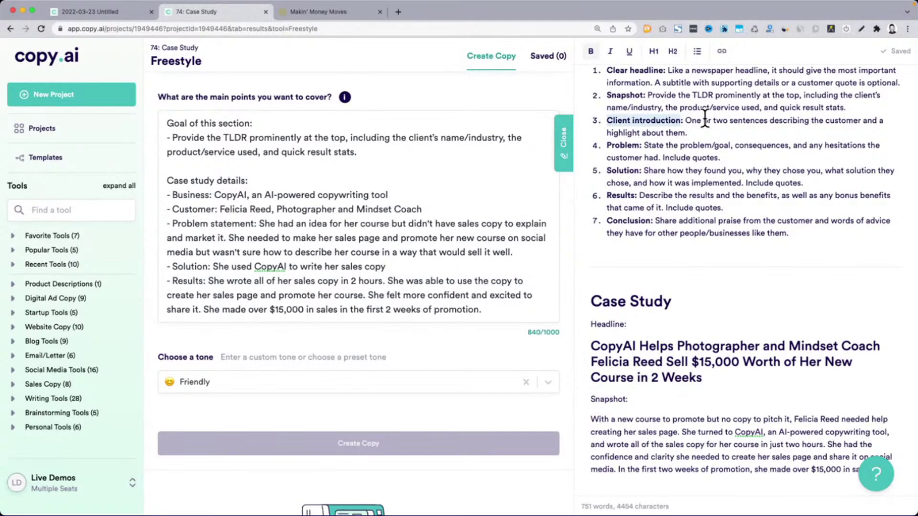
scroll(722, 311, "down", 5)
left_click(835, 365)
key("super+v")
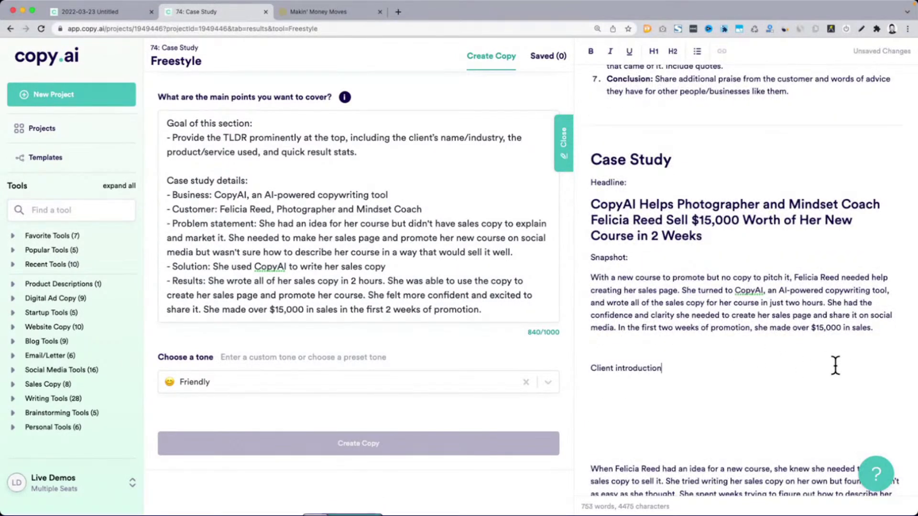
Bold the Client introduction:, Snapshot: and Headline: labels and remove the extra blank line
key("shift+Home")
key("ctrl+b")
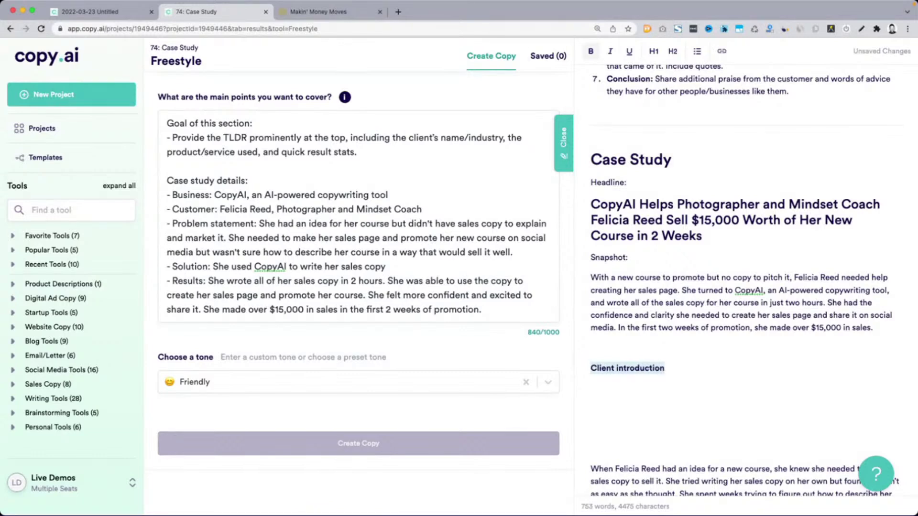
key("End")
type(":")
left_click(669, 263)
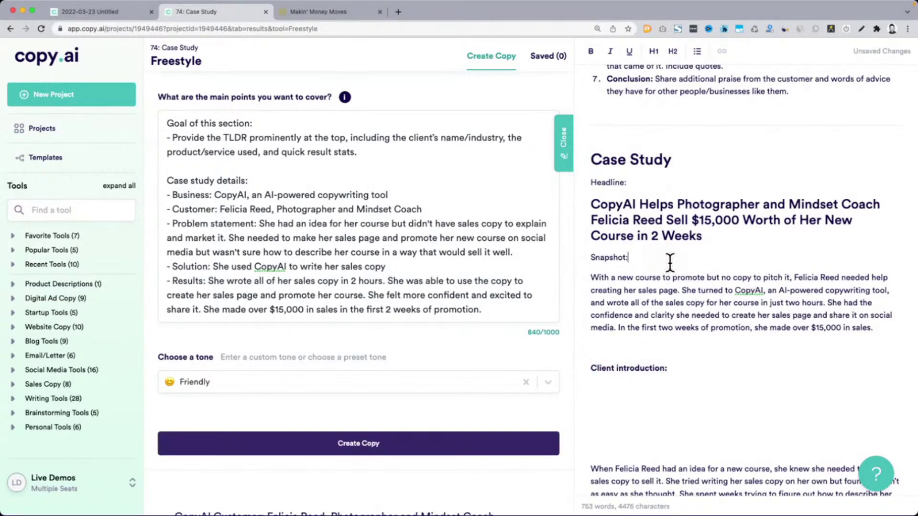
key("shift+Home")
key("ctrl+b")
left_click(638, 185)
key("shift+Home")
key("ctrl+b")
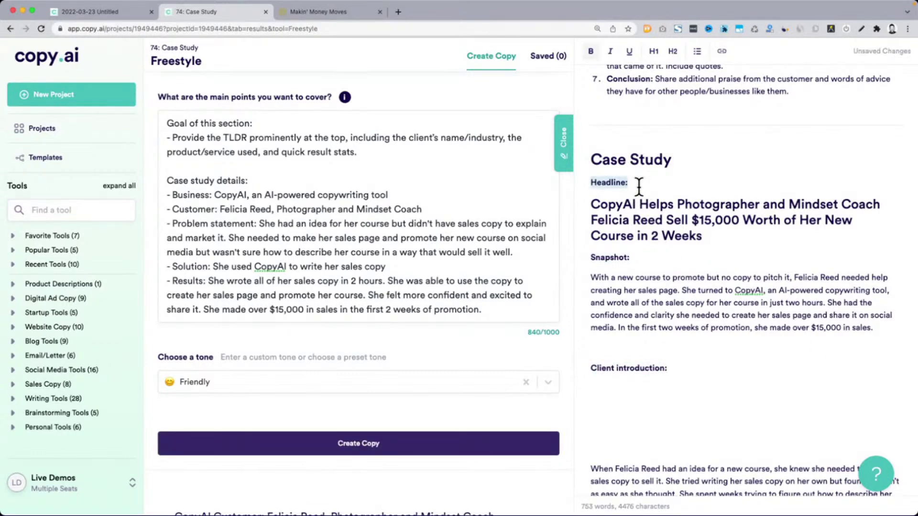
left_click(630, 347)
key("BackSpace")
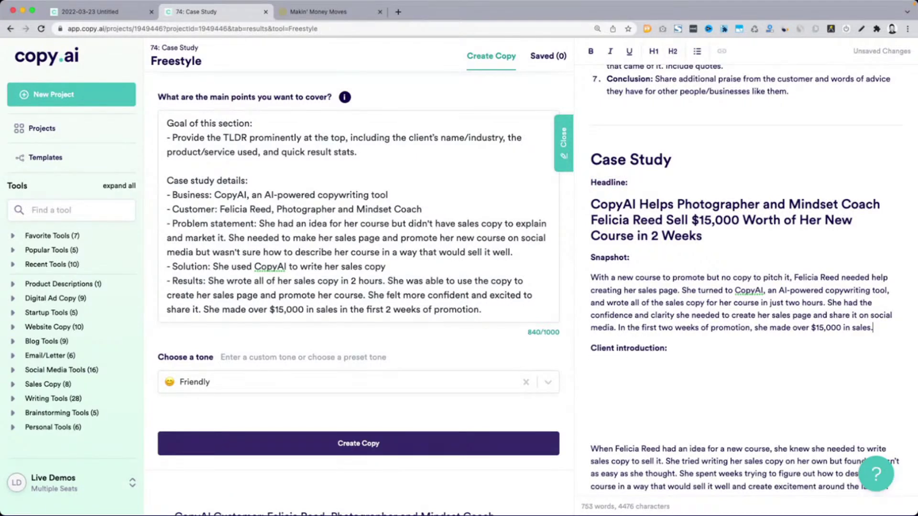
Underline the Snapshot: and Client introduction: labels, adding an empty line below Client introduction:
left_click(628, 183)
key("shift+Home")
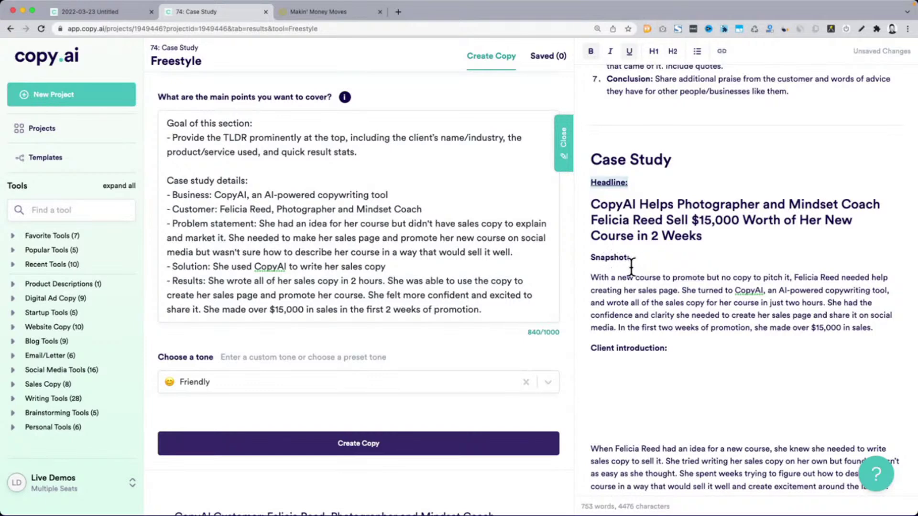
left_click(636, 259)
key("shift+Home")
key("ctrl+u")
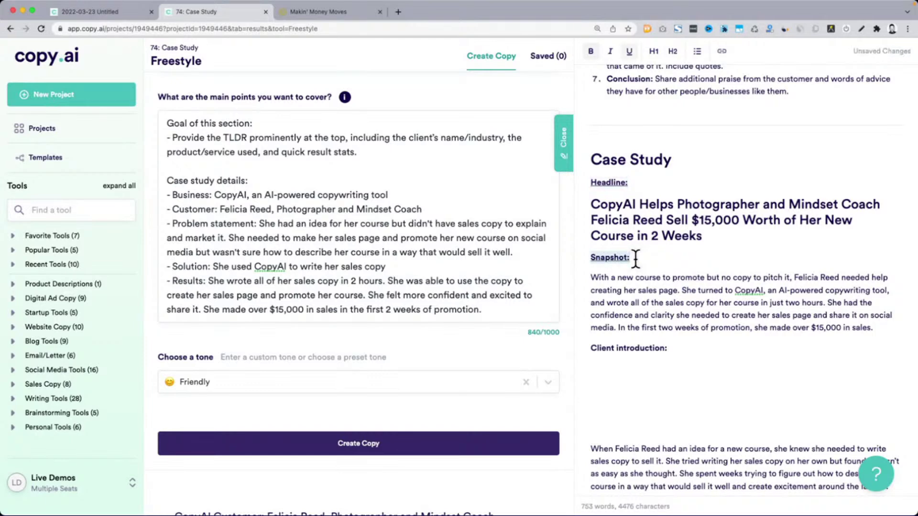
left_click(685, 351)
key("Return")
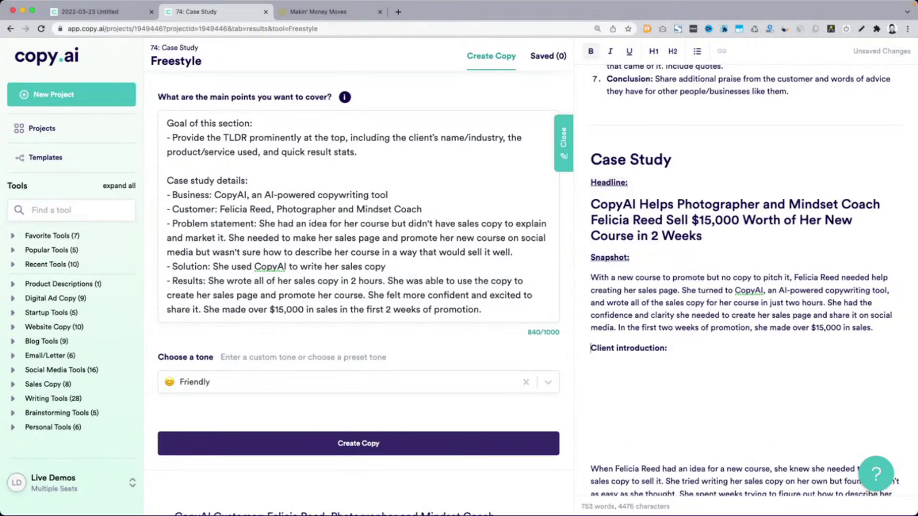
key("shift+End")
key("ctrl+u")
left_click(684, 292)
Select the text of the 77-word Snapshot result
scroll(288, 338, "down", 5)
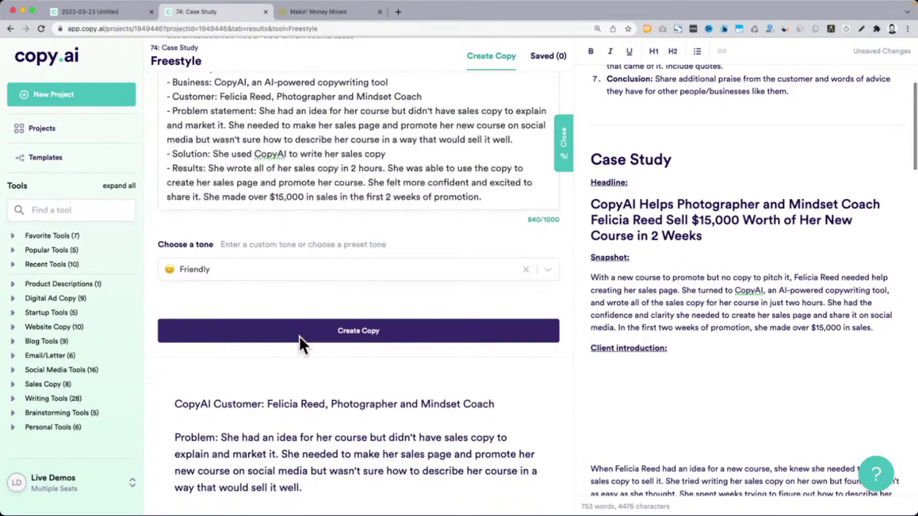
scroll(301, 339, "down", 1)
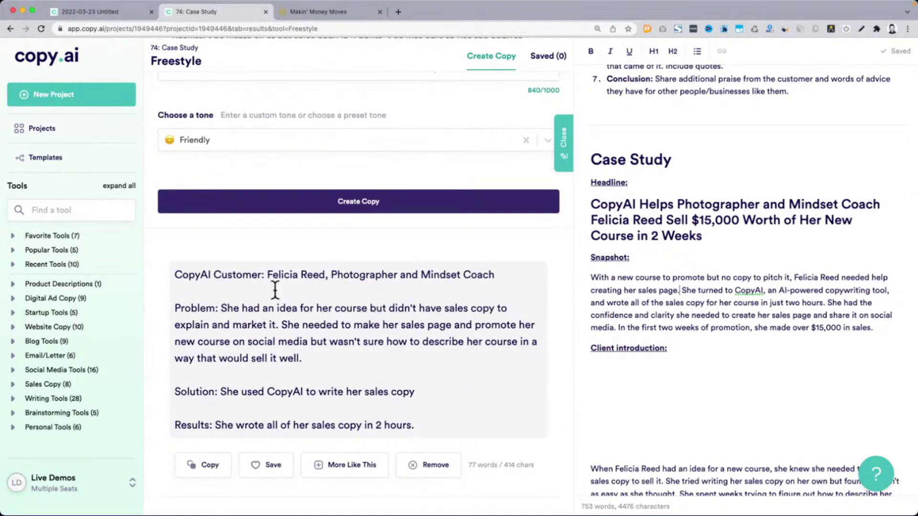
left_click_drag(181, 272, 456, 426)
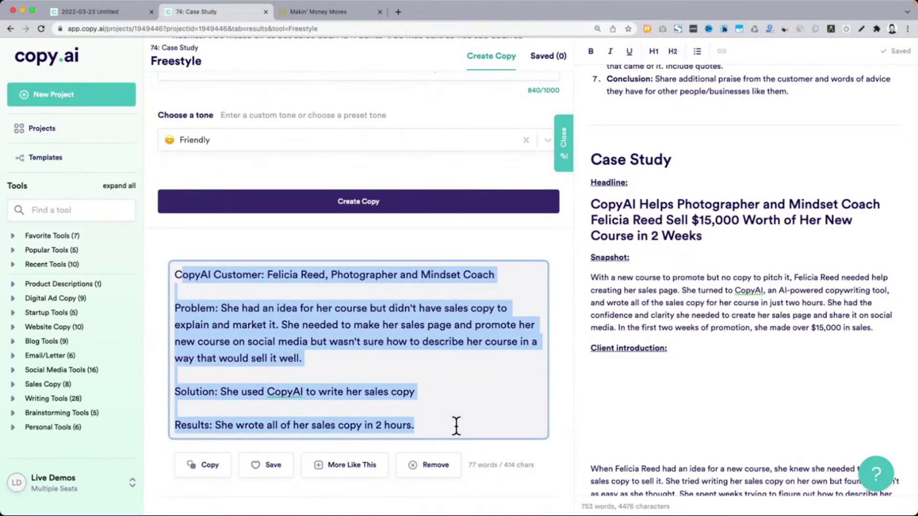
Bring up the WordStream article and scroll through its case study example, highlighting passages
key("super+grave")
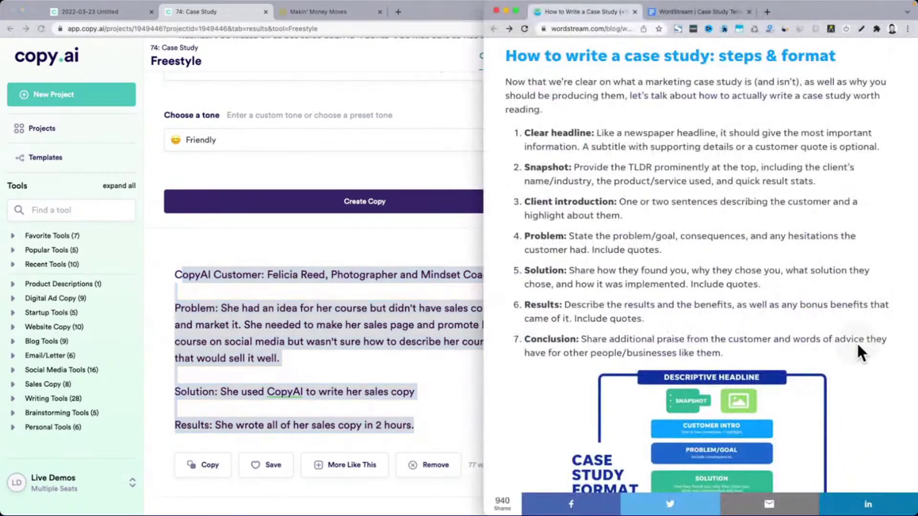
scroll(684, 326, "down", 15)
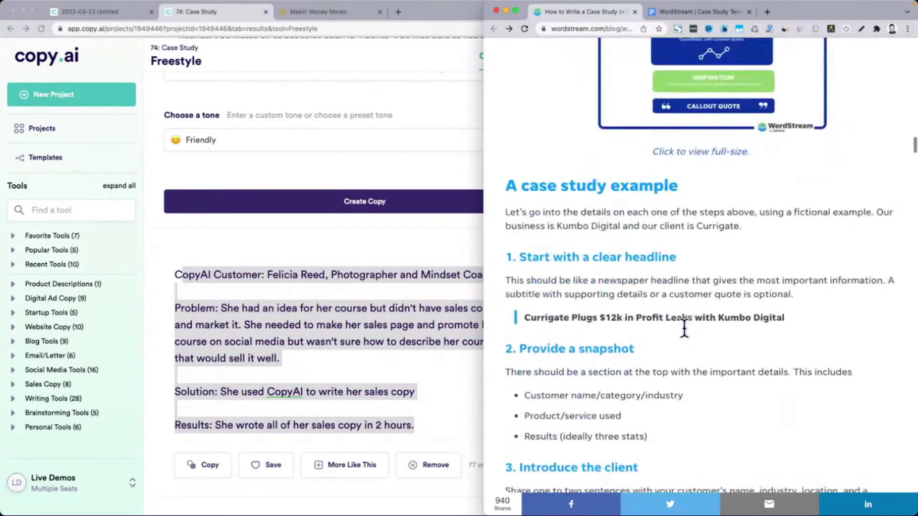
scroll(685, 329, "down", 1)
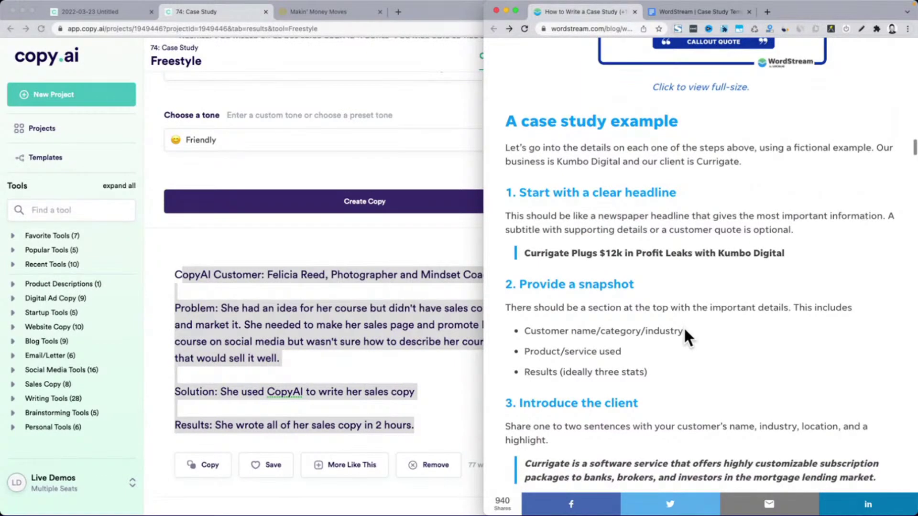
scroll(685, 329, "down", 2)
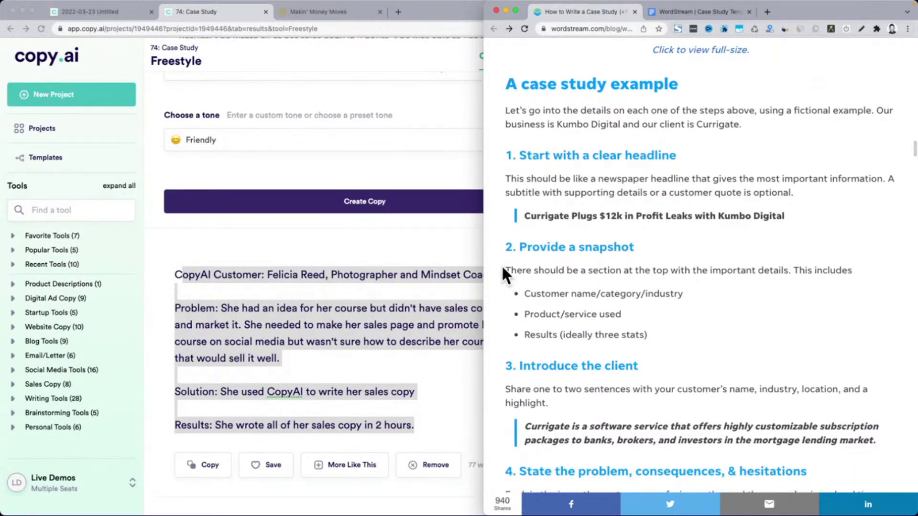
left_click_drag(504, 271, 699, 326)
scroll(699, 326, "down", 5)
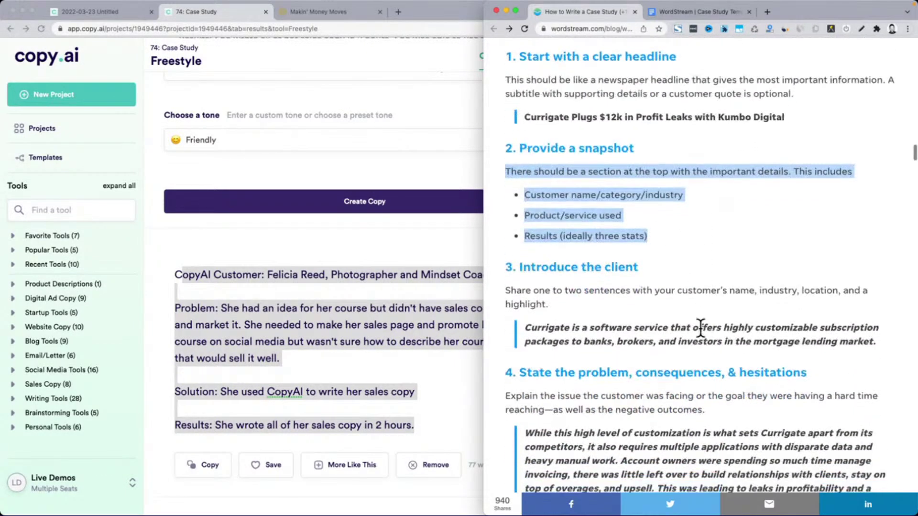
scroll(700, 328, "down", 2)
left_click_drag(529, 299, 888, 320)
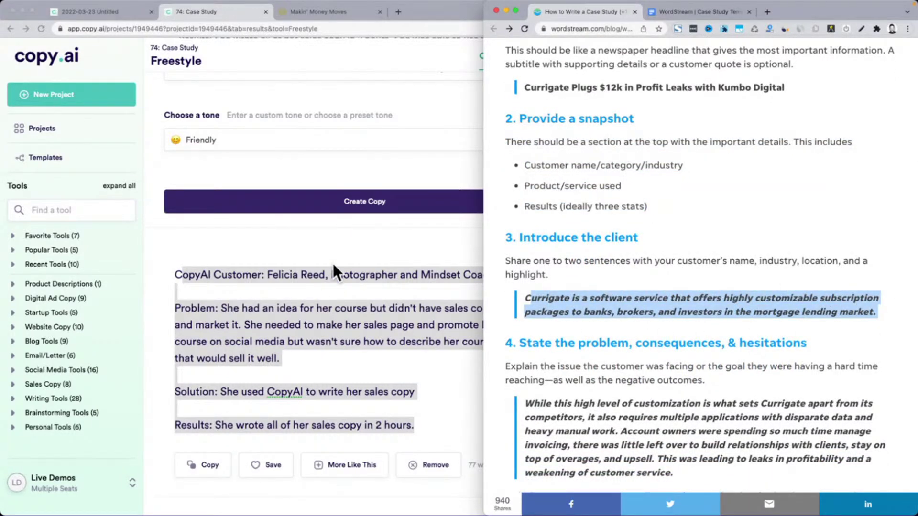
scroll(321, 285, "down", 6)
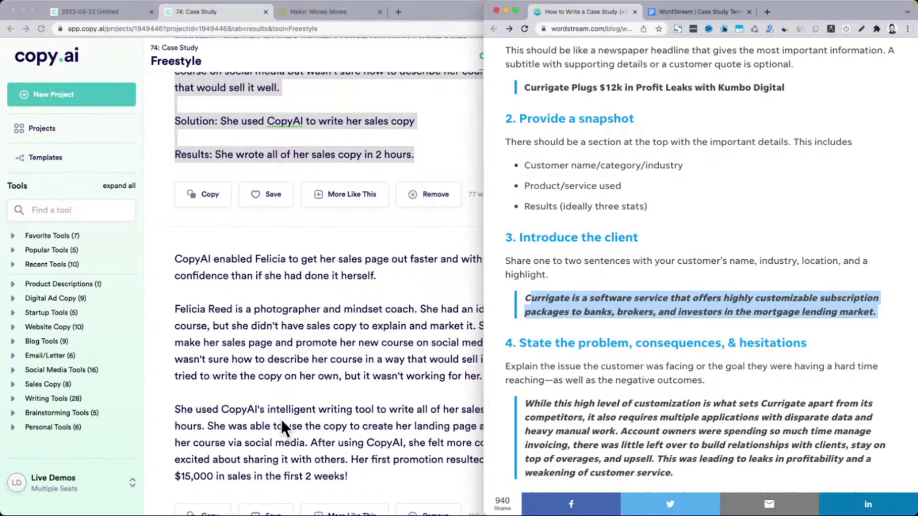
scroll(269, 297, "down", 8)
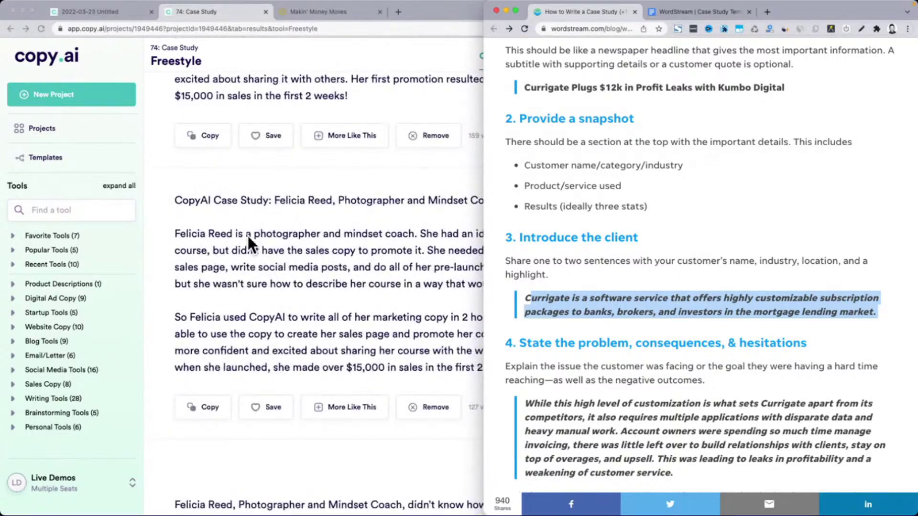
left_click(704, 253)
Highlight the 'Include a prominent snapshot with the results' heading with The Loot Box example
scroll(583, 238, "down", 7)
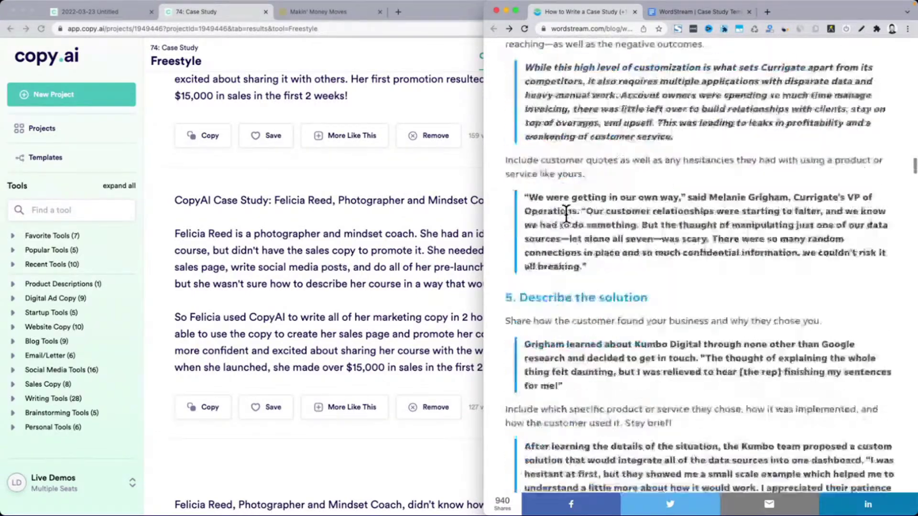
scroll(566, 214, "down", 20)
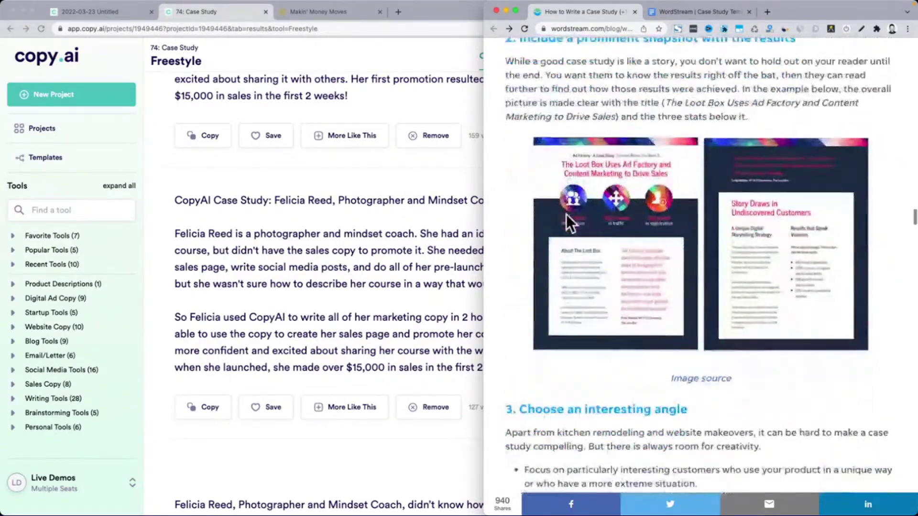
scroll(566, 215, "up", 4)
left_click_drag(531, 121, 797, 118)
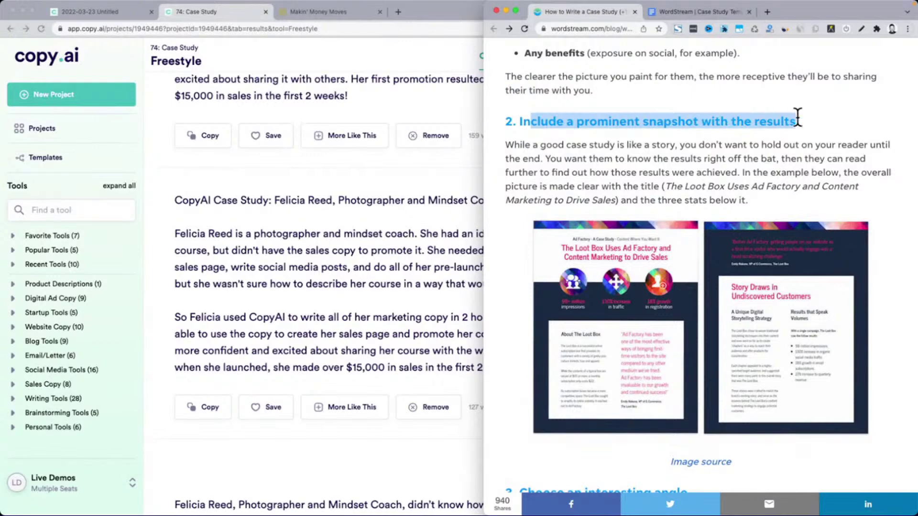
scroll(628, 360, "up", 3)
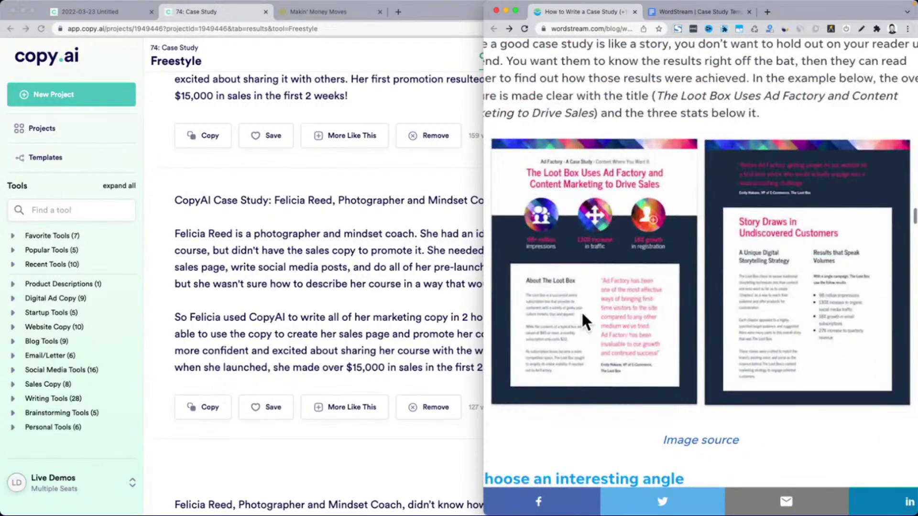
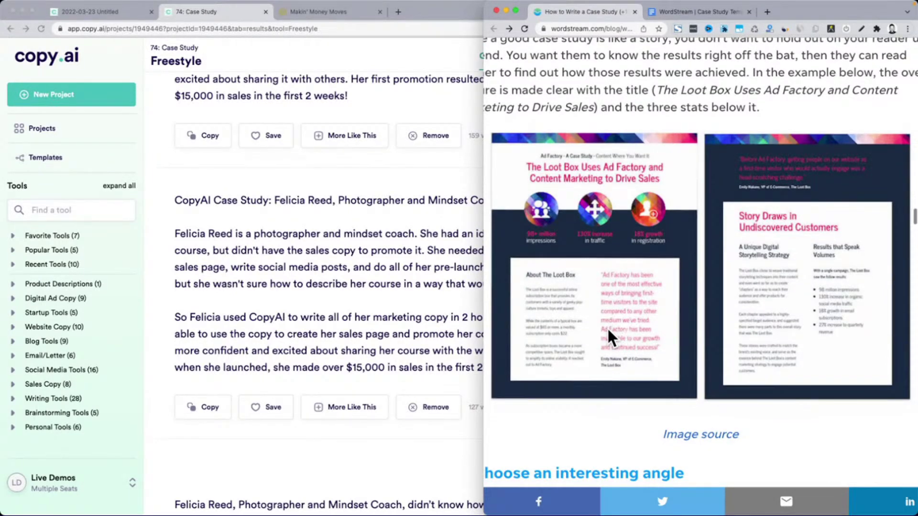
Scroll further through the WordStream case study example, then return to the Copy.ai case study project
scroll(607, 327, "down", 10)
scroll(607, 330, "down", 7)
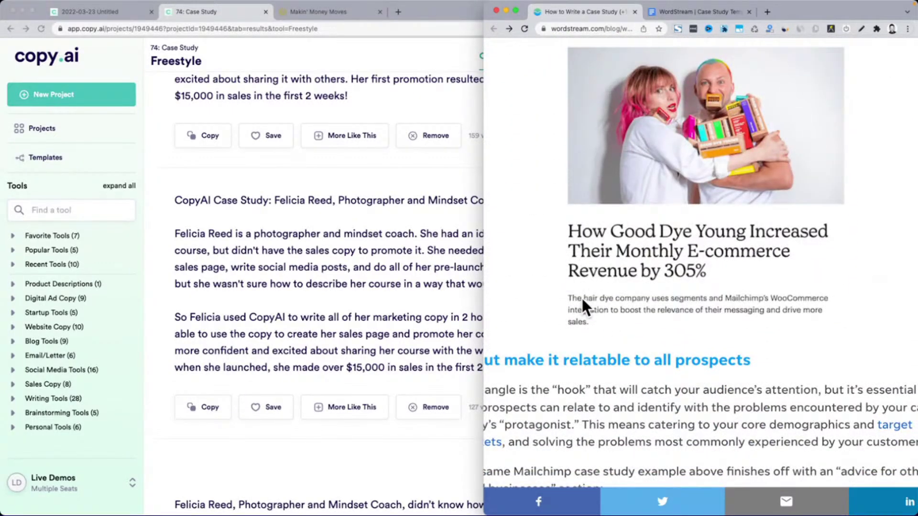
scroll(691, 297, "down", 14)
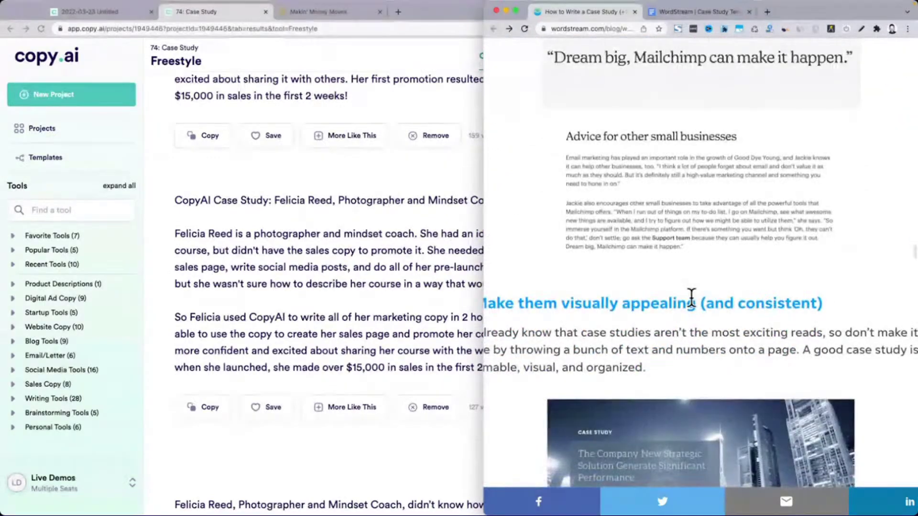
scroll(691, 296, "down", 6)
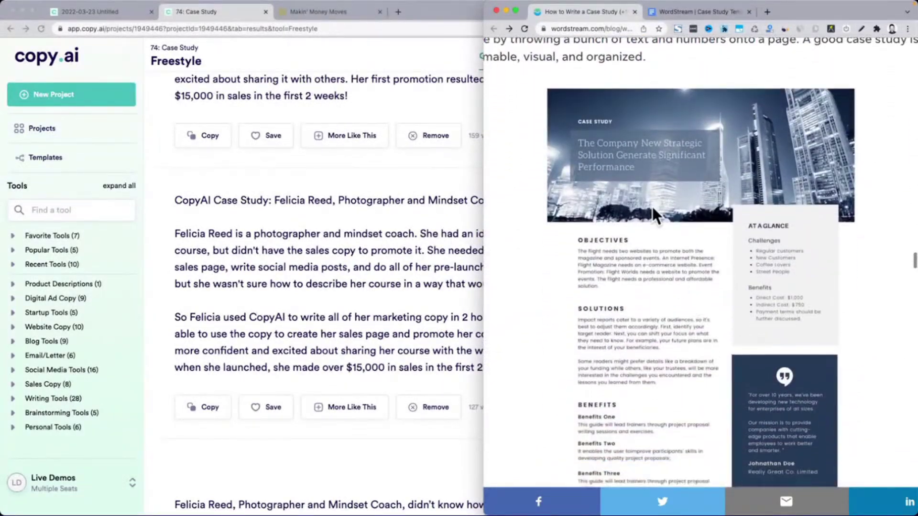
scroll(682, 267, "down", 1)
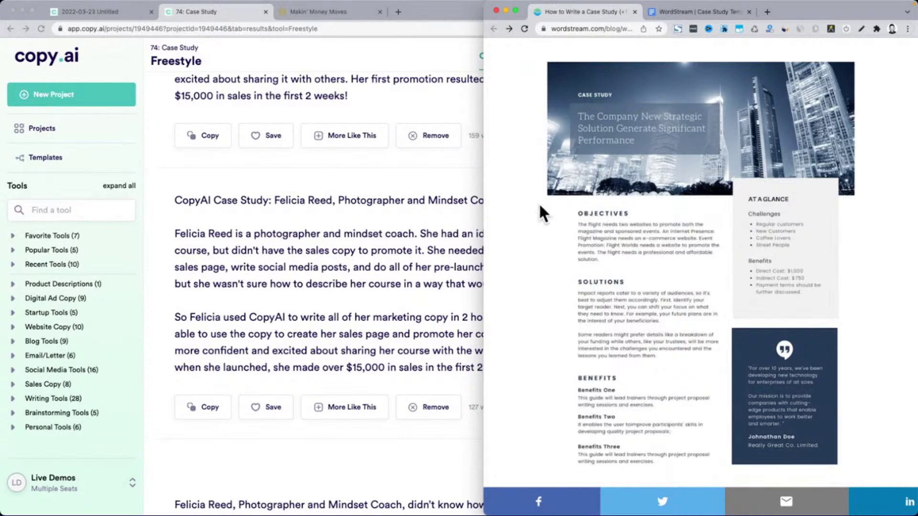
scroll(539, 205, "down", 1)
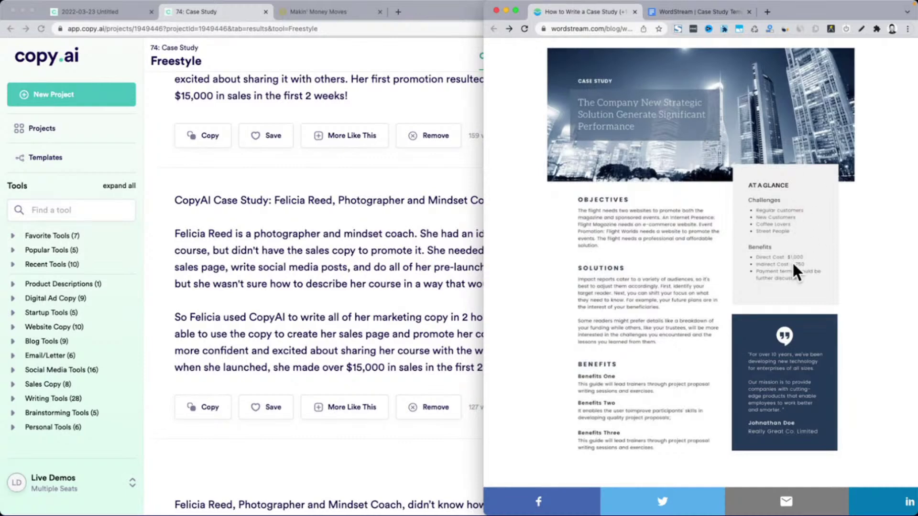
left_click(300, 282)
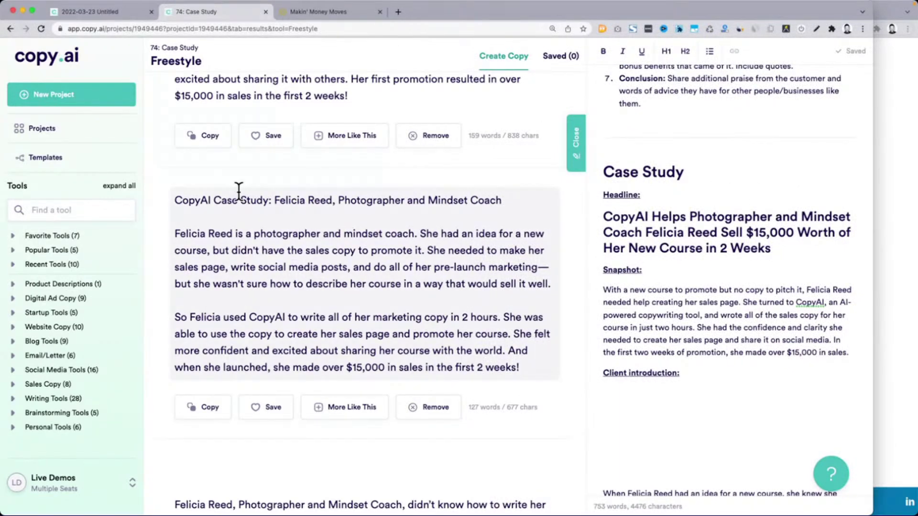
scroll(239, 190, "up", 4)
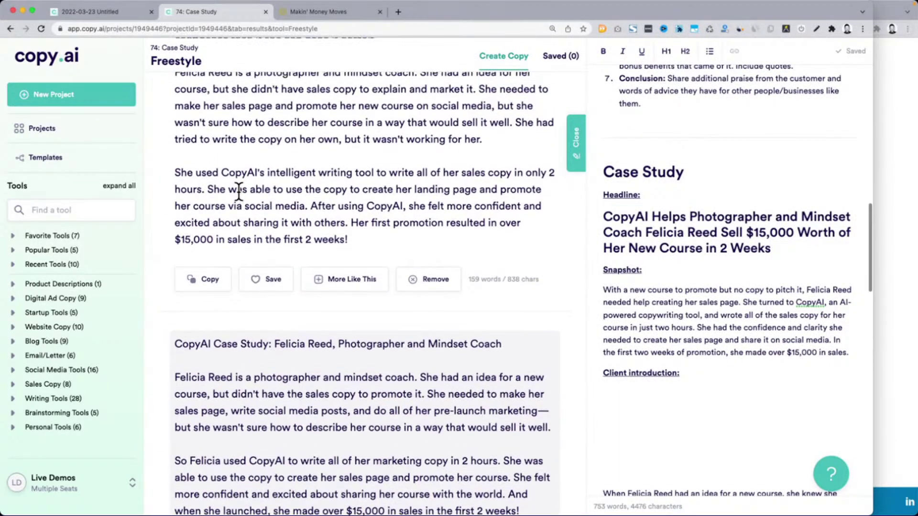
scroll(238, 191, "down", 10)
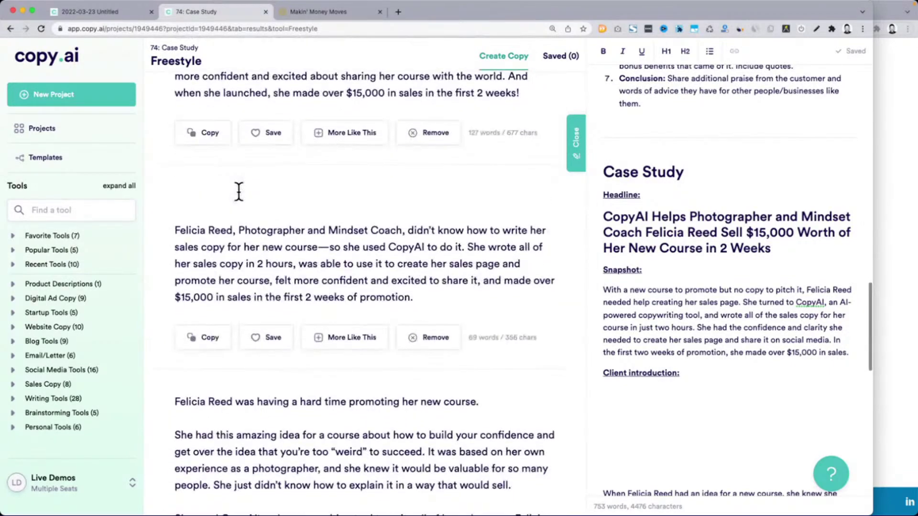
left_click_drag(604, 301, 849, 354)
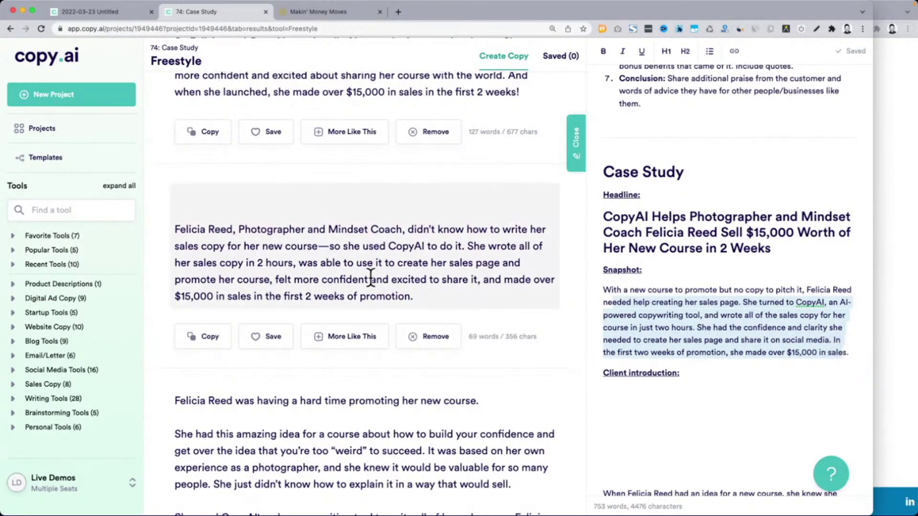
scroll(218, 347, "down", 2)
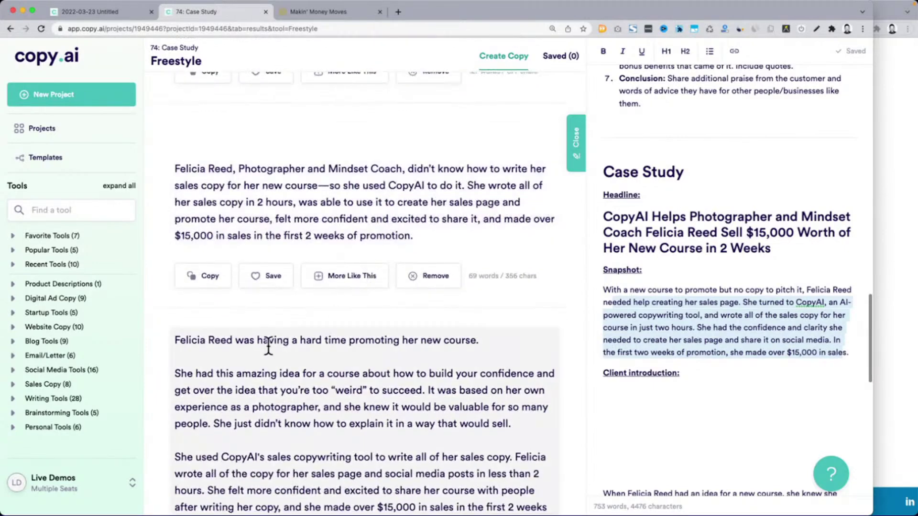
scroll(218, 346, "down", 1)
left_click_drag(177, 316, 318, 322)
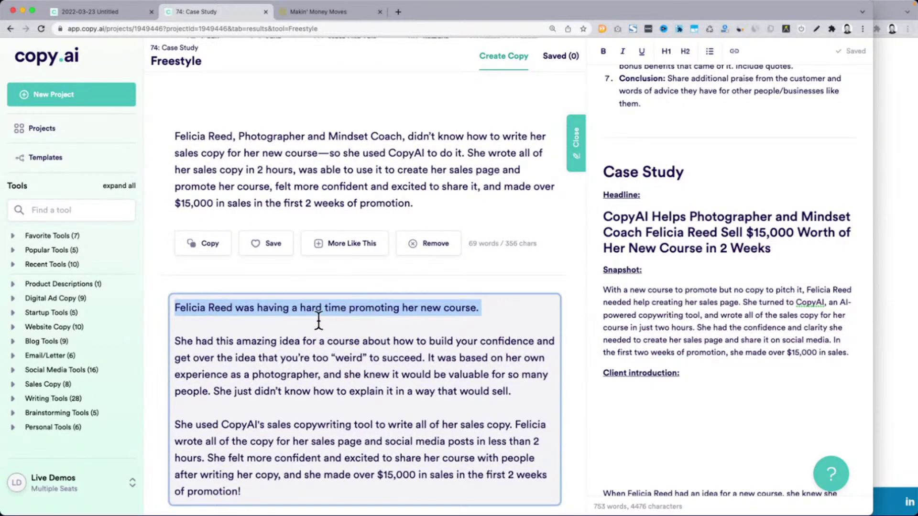
scroll(243, 339, "down", 1)
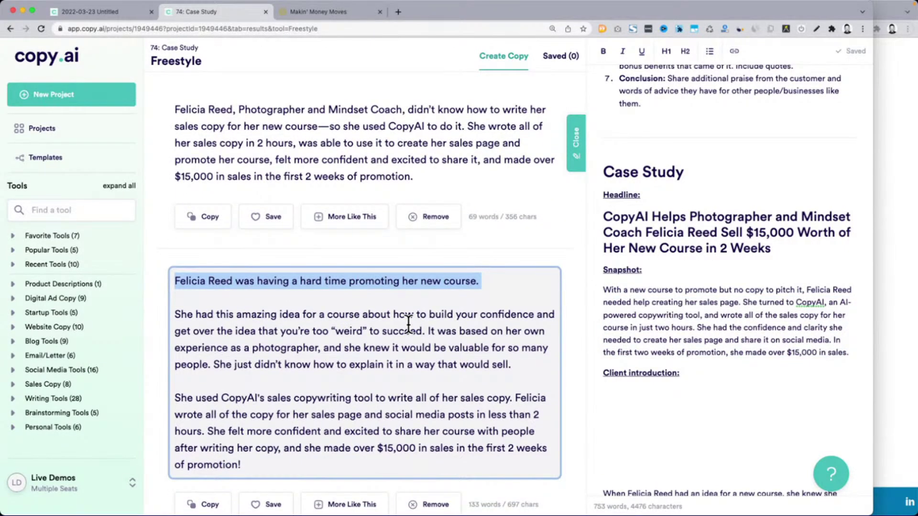
left_click(409, 325)
scroll(761, 291, "up", 5)
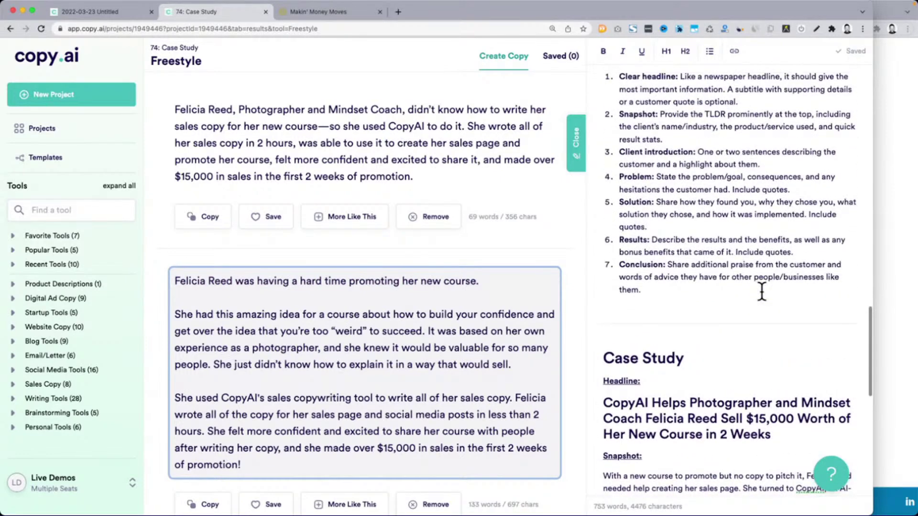
right_click(654, 215)
left_click(634, 179)
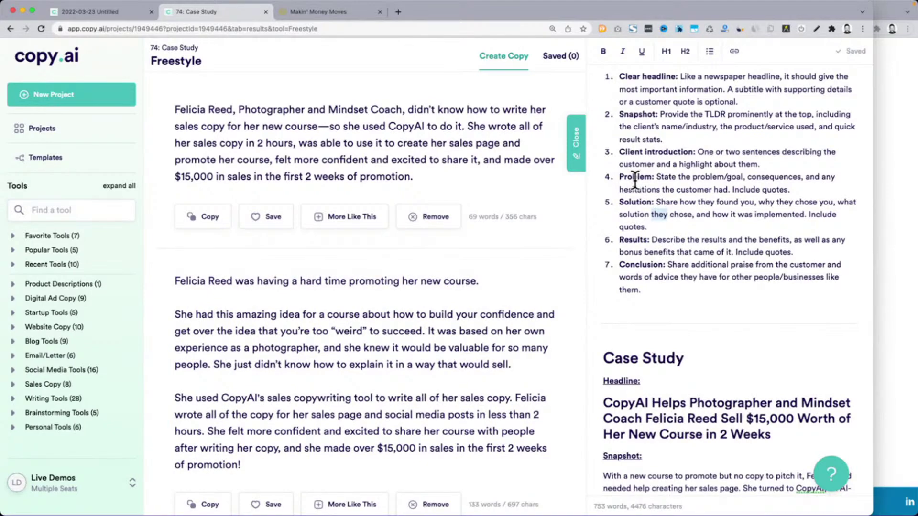
scroll(636, 181, "down", 6)
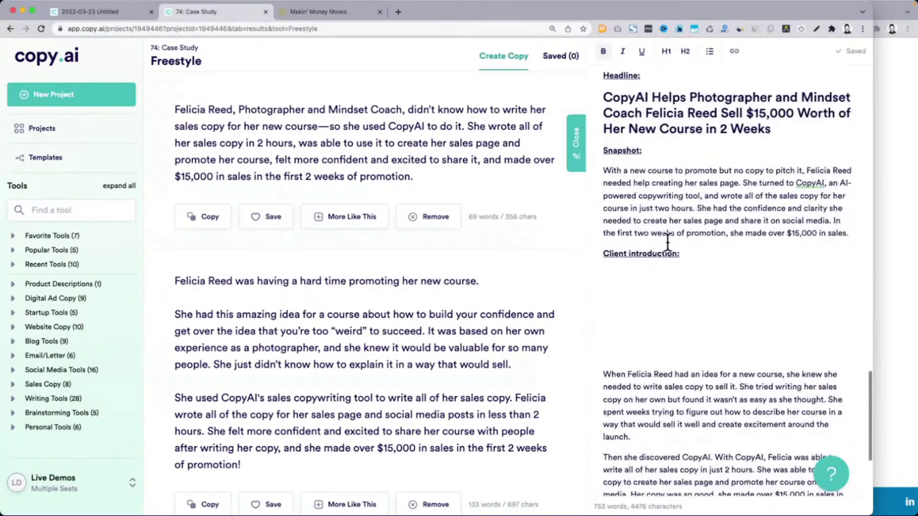
Add a bold, underlined 'Problem:' heading on a new line below Client introduction
left_click(684, 273)
key("Return")
type("Problem")
key("shift+Home")
key("ctrl+c")
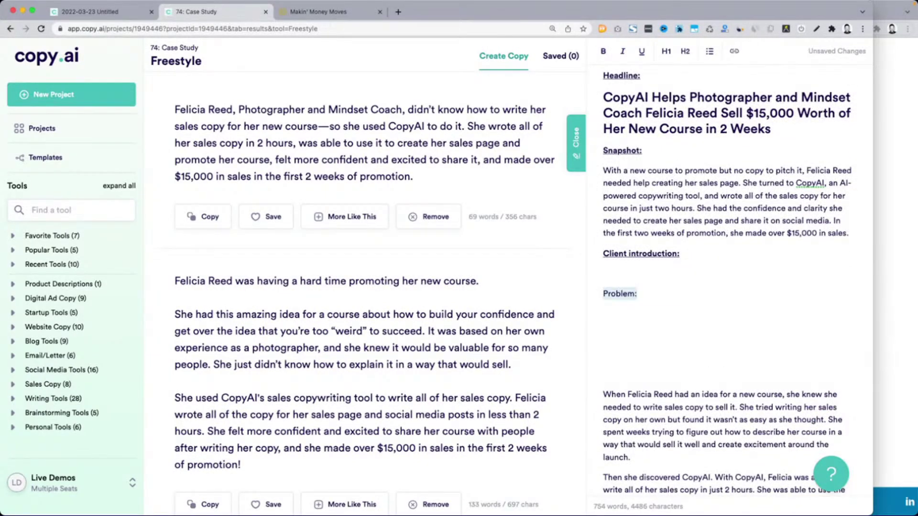
key("super+b")
key("super+u")
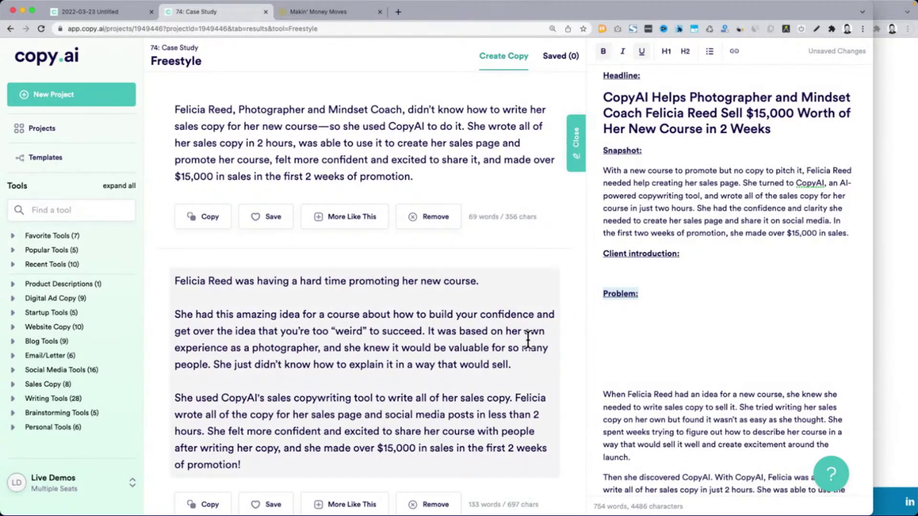
Look over the result cards and select the whole short two-paragraph result
left_click(528, 339)
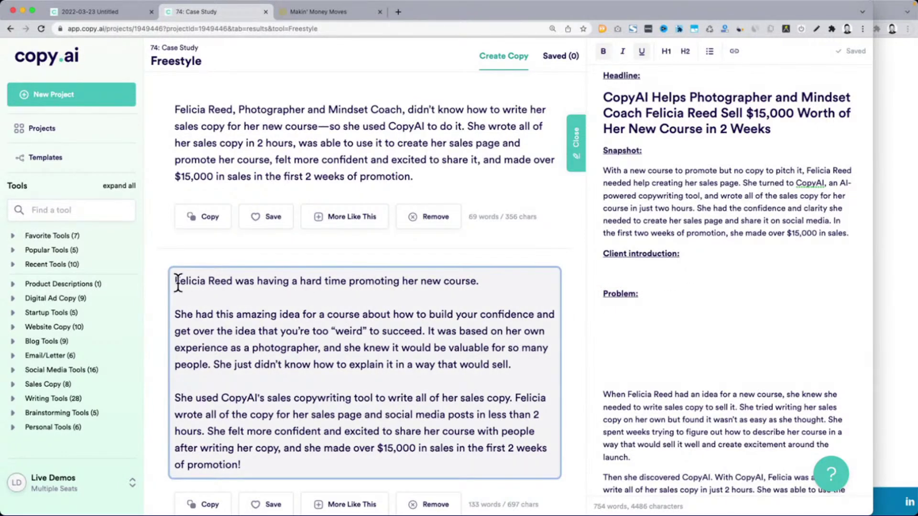
left_click_drag(176, 283, 515, 366)
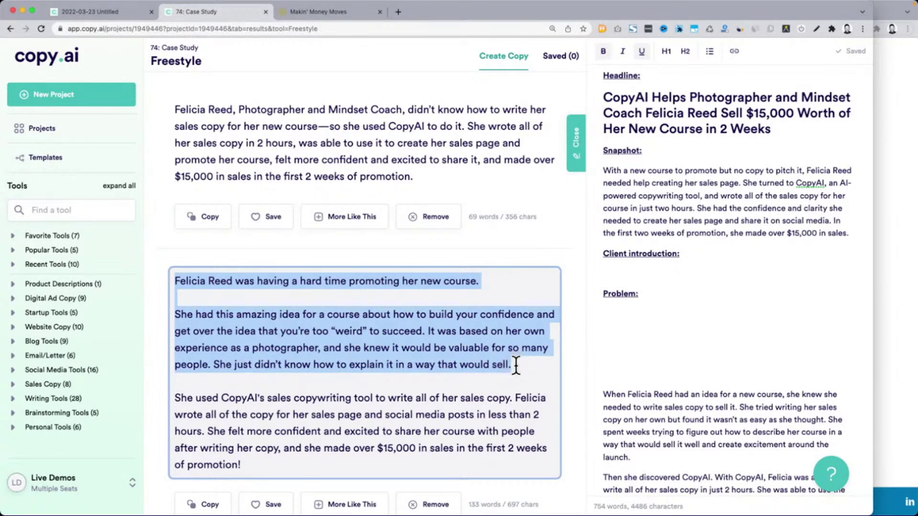
scroll(516, 365, "down", 3)
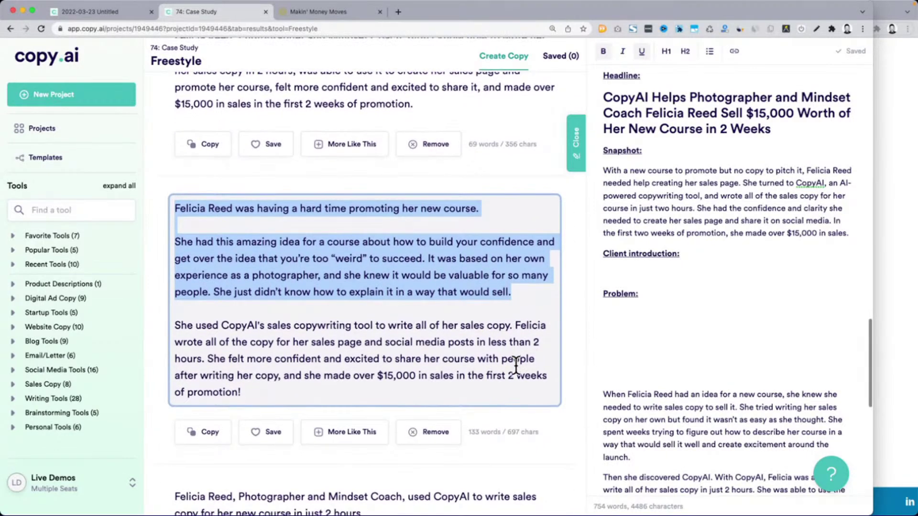
scroll(516, 365, "down", 2)
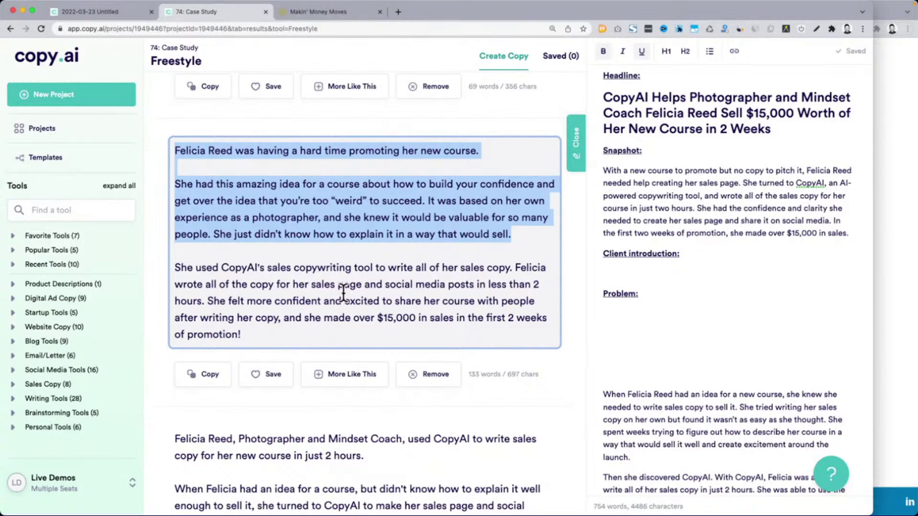
scroll(273, 273, "down", 7)
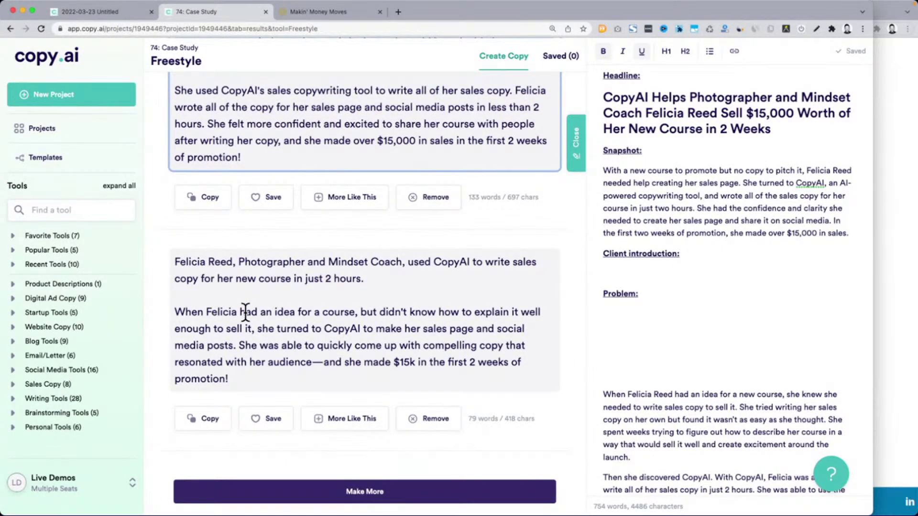
left_click_drag(178, 314, 296, 323)
left_click(295, 322)
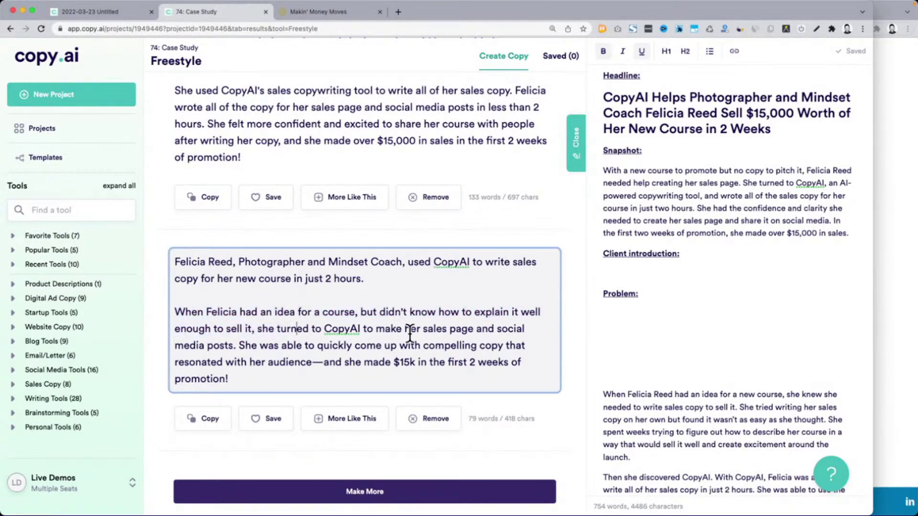
left_click(240, 381)
left_click(173, 263, "shift")
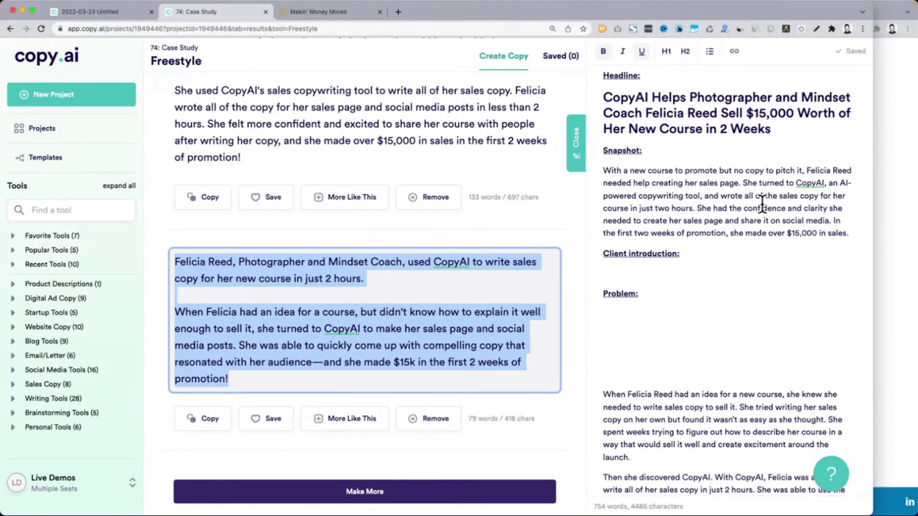
Copy the short two-paragraph result and paste it over the original Snapshot paragraph
double_click(762, 208)
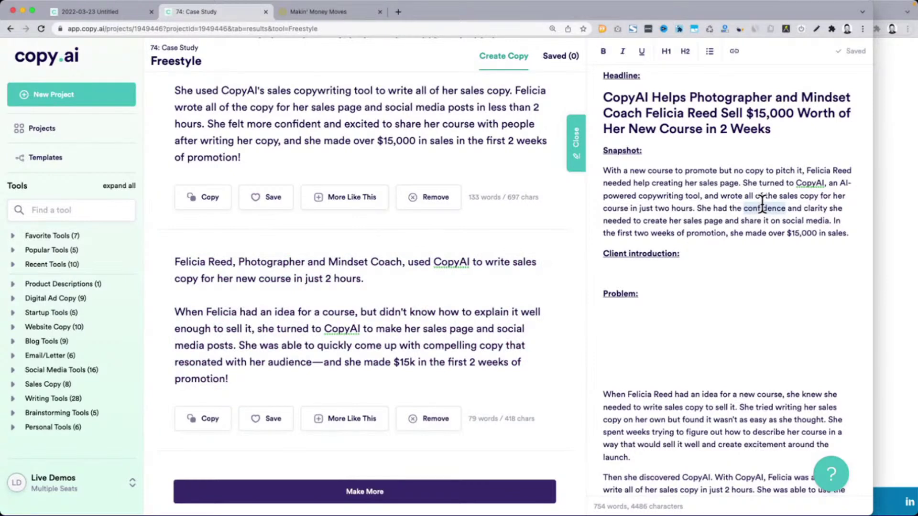
triple_click(762, 208)
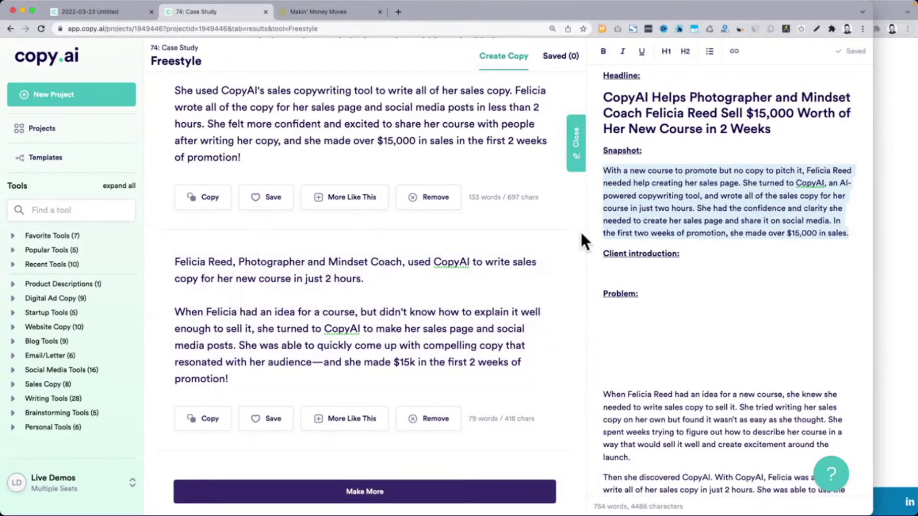
key("ctrl+v")
key("ctrl+z")
left_click(455, 293)
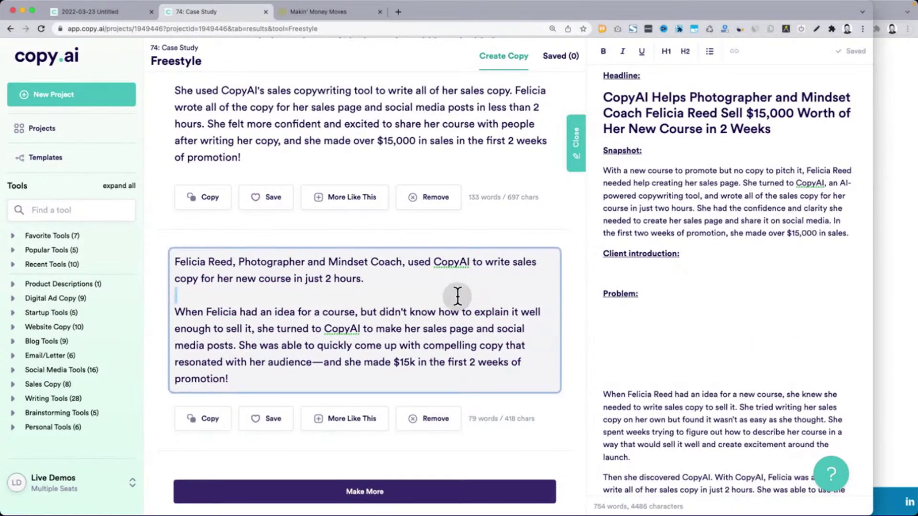
key("ctrl+a")
key("ctrl+c")
triple_click(674, 197)
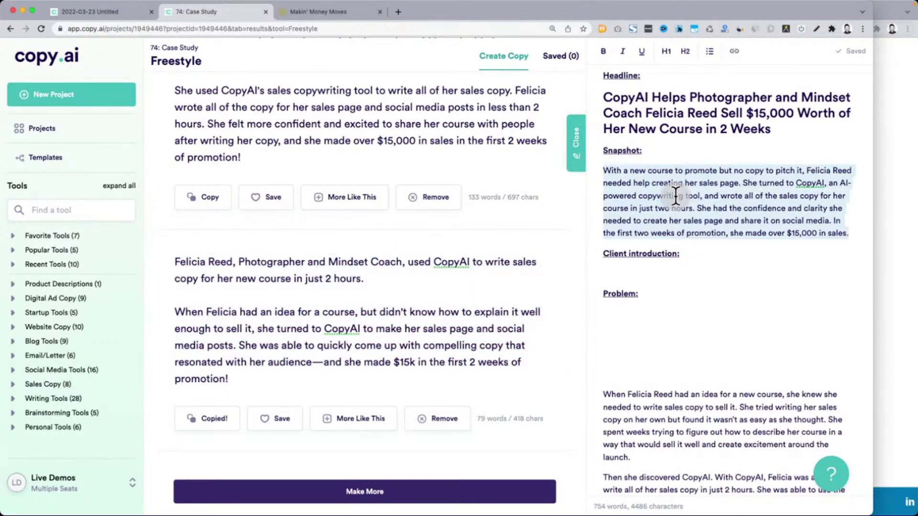
key("ctrl+v")
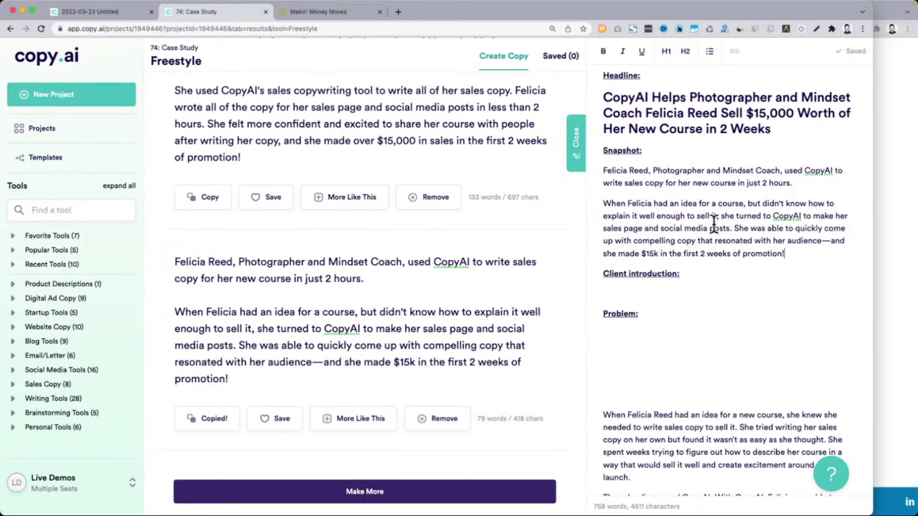
Retitle the Freestyle request from 'Case study - Snapshot' to 'Case study - Client introduction'
scroll(389, 317, "down", 5)
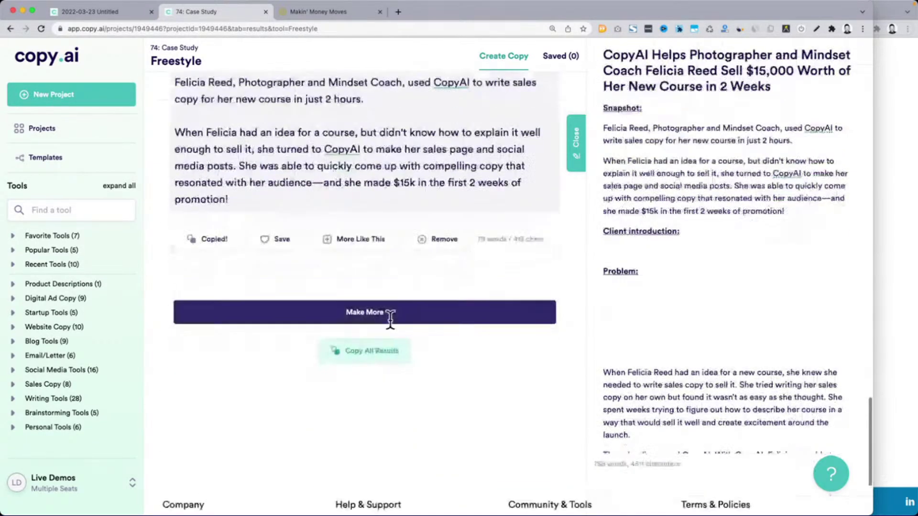
scroll(390, 321, "up", 10)
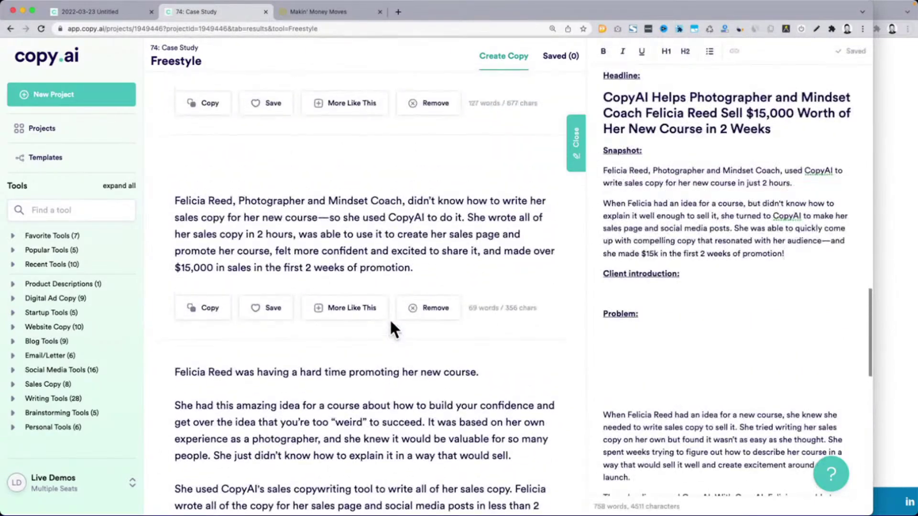
scroll(390, 320, "up", 10)
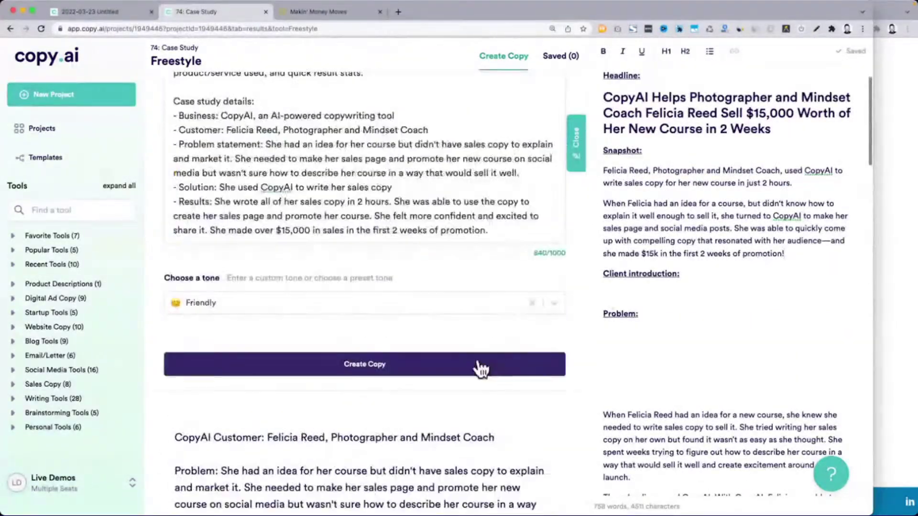
scroll(681, 268, "down", 10)
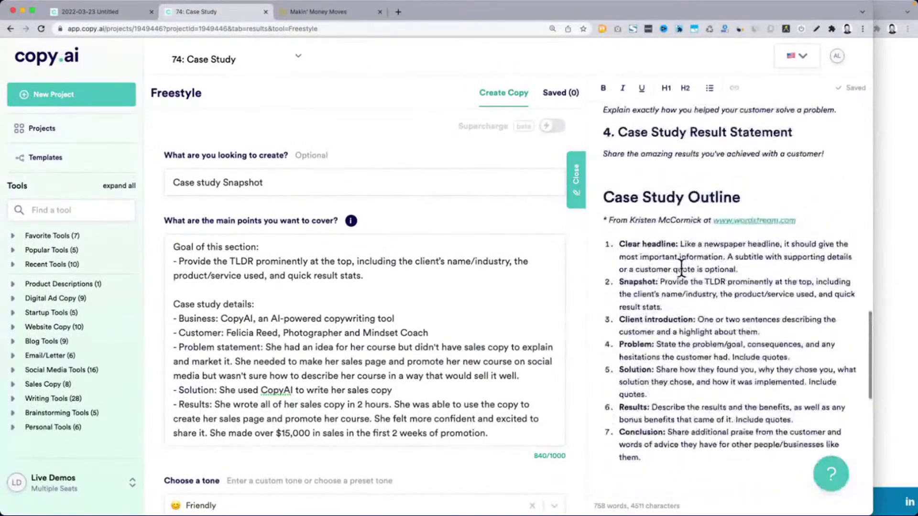
left_click_drag(618, 319, 692, 321)
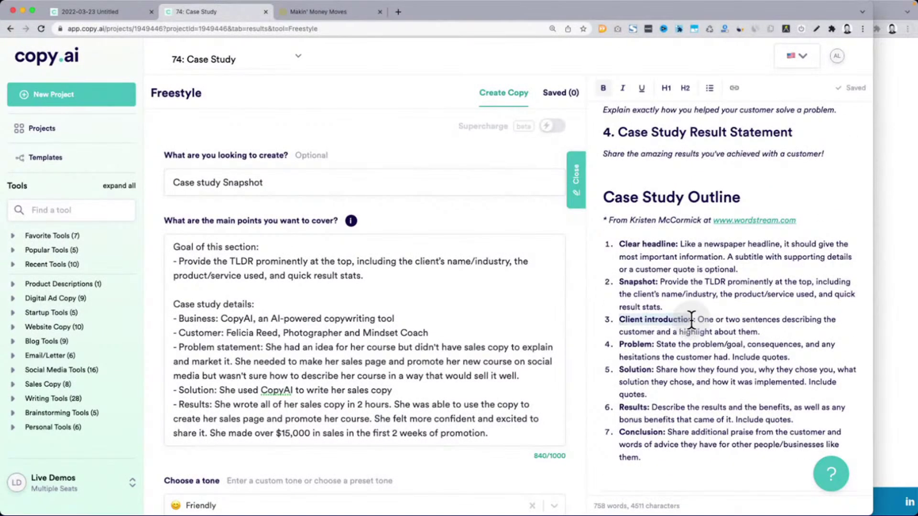
double_click(242, 183)
triple_click(242, 183)
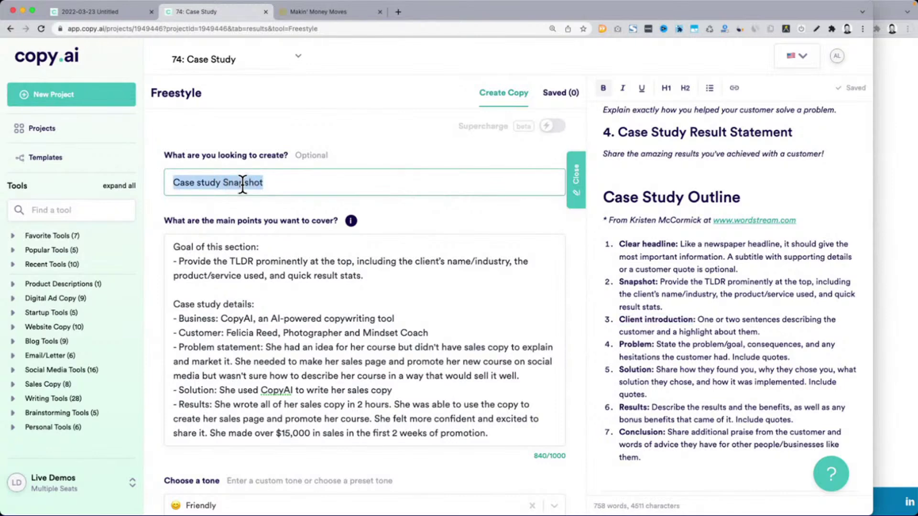
double_click(242, 183)
key("BackSpace")
key("BackSpace")
key("super+a")
key("Left")
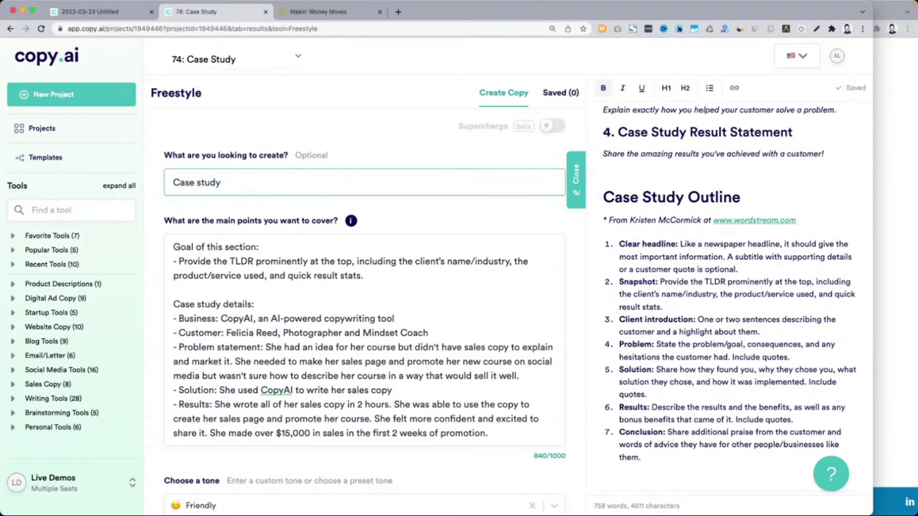
type("- Client introduction")
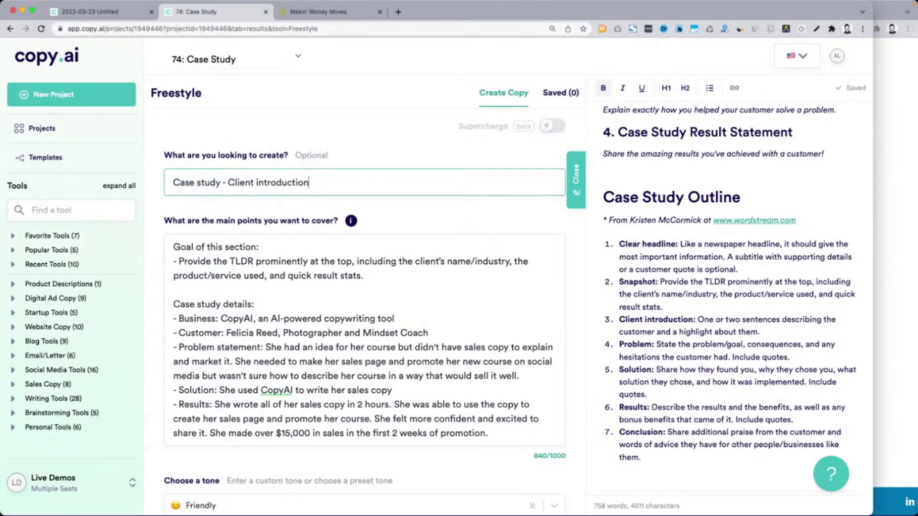
Replace the old TLDR goal line with the outline's Client introduction description
left_click(648, 307)
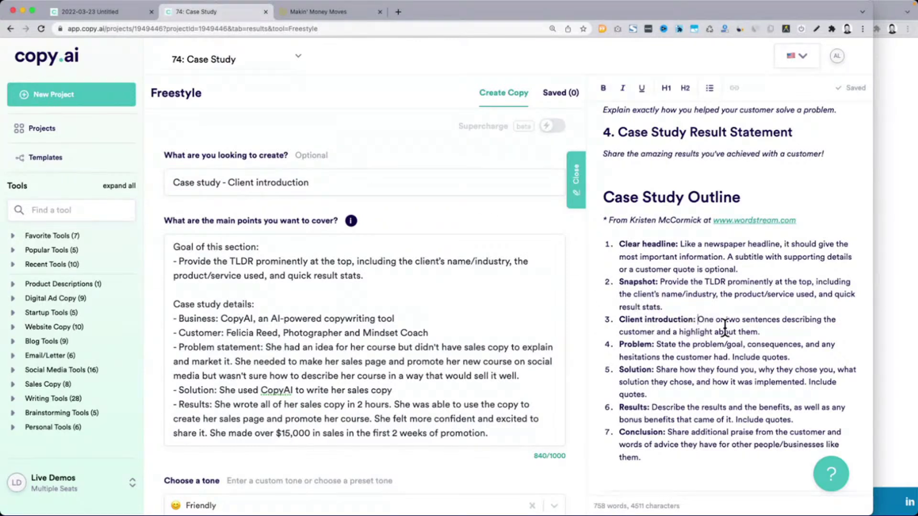
left_click(765, 331, "shift")
left_click_drag(178, 262, 371, 273)
key("ctrl+v")
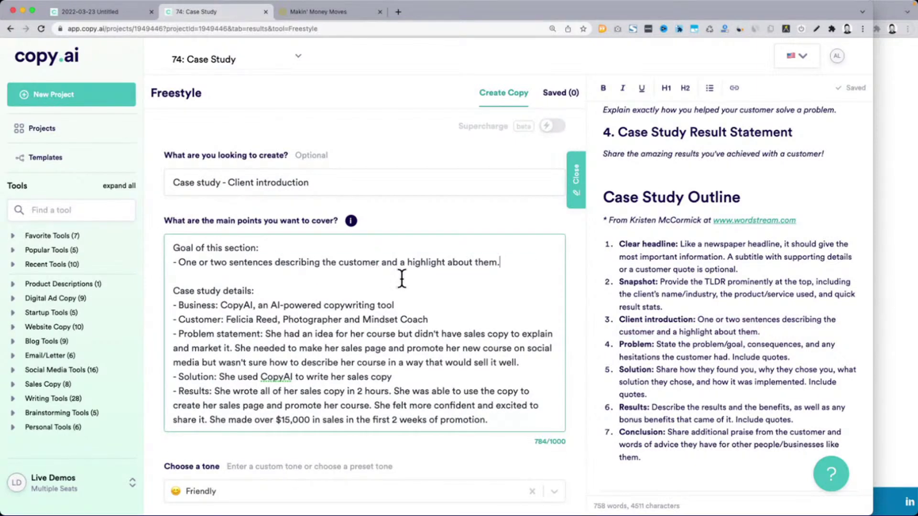
scroll(578, 331, "down", 5)
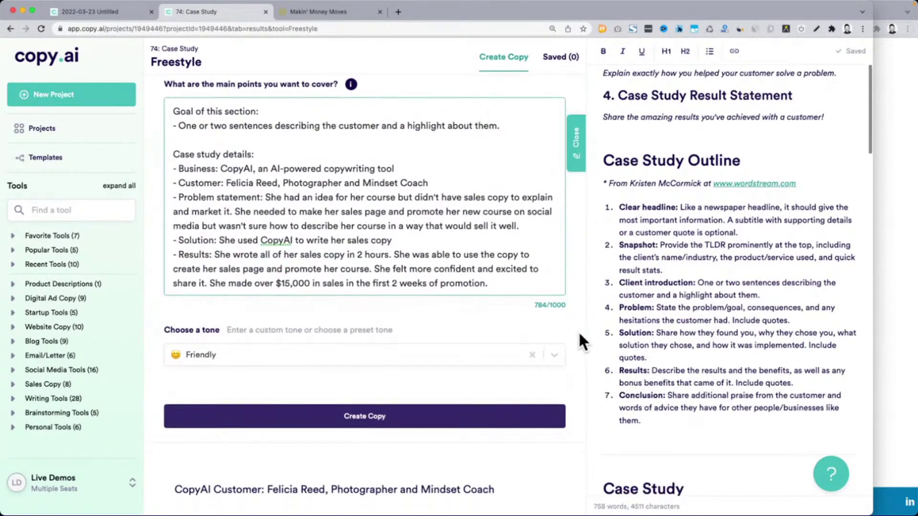
Generate new client-introduction copy with Create Copy
left_click(381, 376)
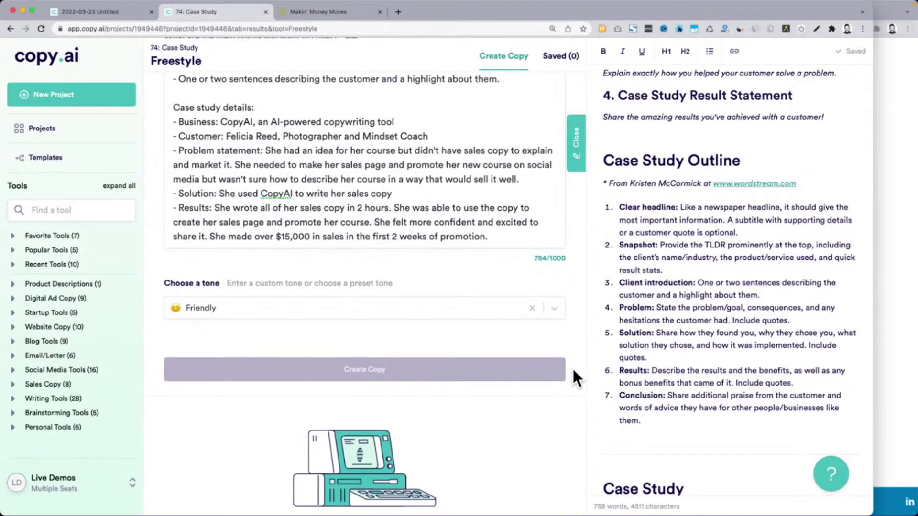
scroll(657, 351, "down", 1)
scroll(658, 351, "down", 4)
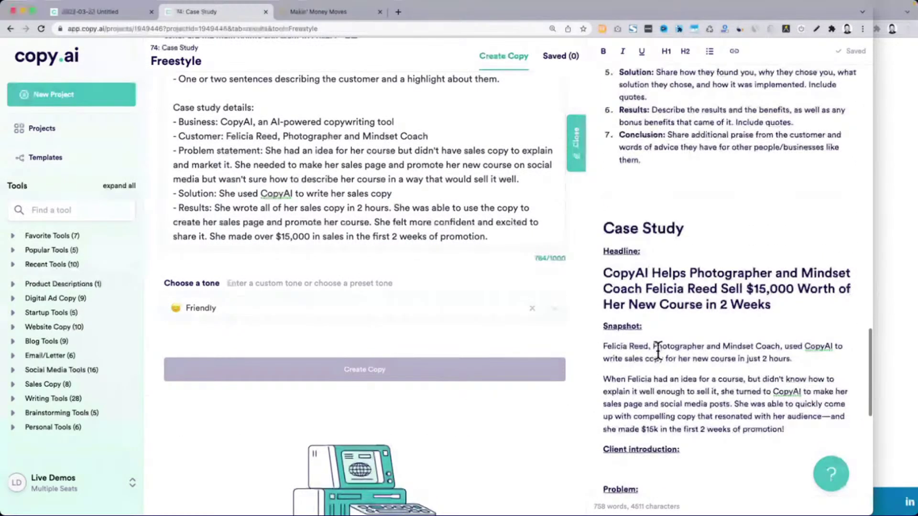
scroll(659, 348, "down", 2)
Review the Case Study draft through its snapshot, then switch to the WordStream article
left_click_drag(602, 280, 793, 293)
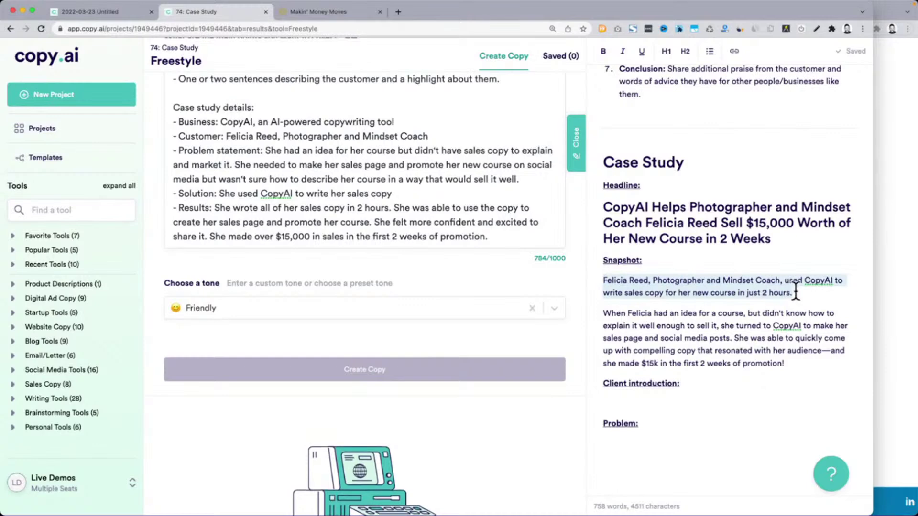
left_click(736, 293)
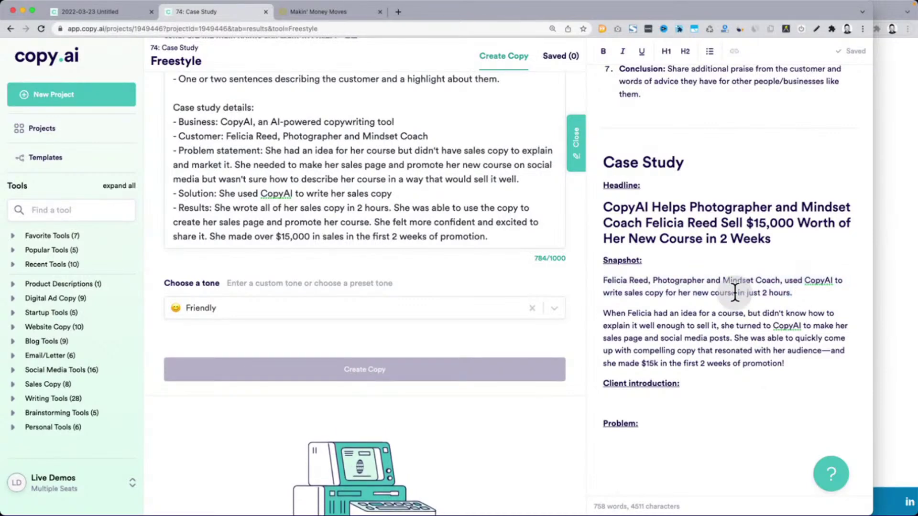
left_click_drag(603, 165, 794, 364)
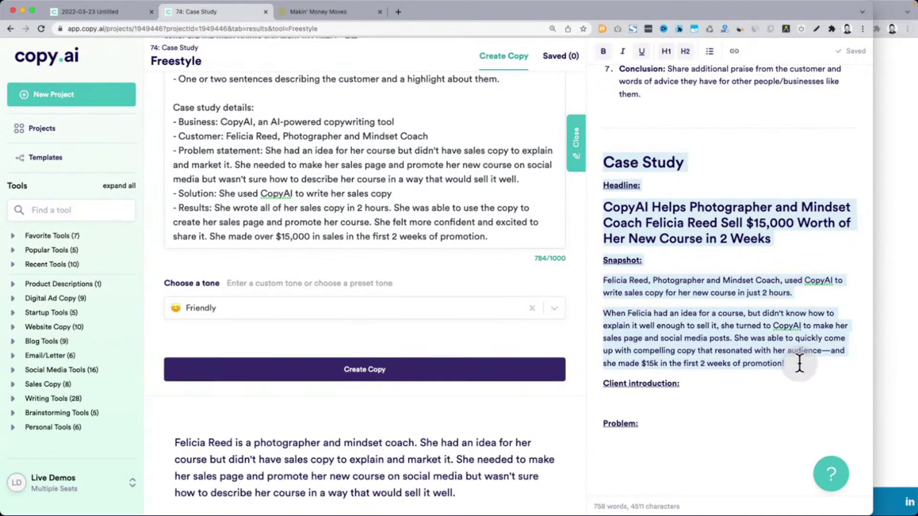
left_click(902, 349)
Scroll the WordStream article to review its Case Study Format chart
scroll(647, 325, "down", 15)
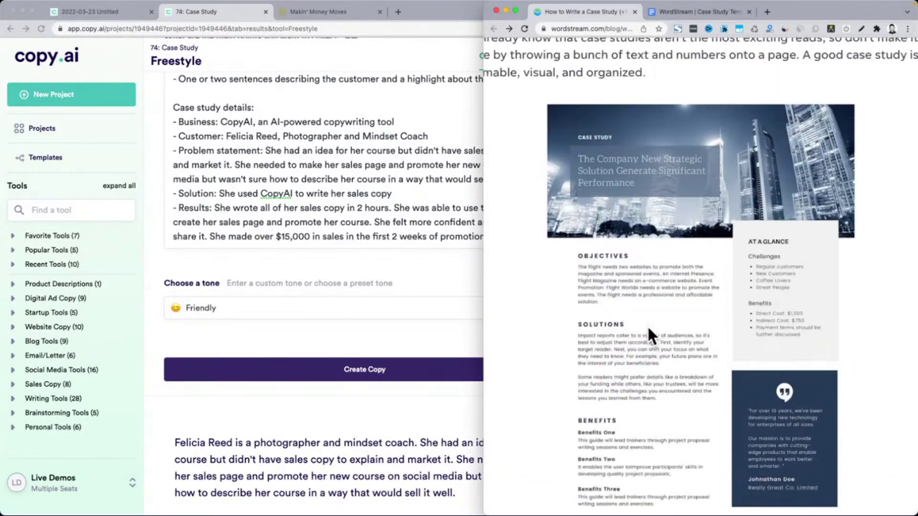
scroll(647, 325, "up", 20)
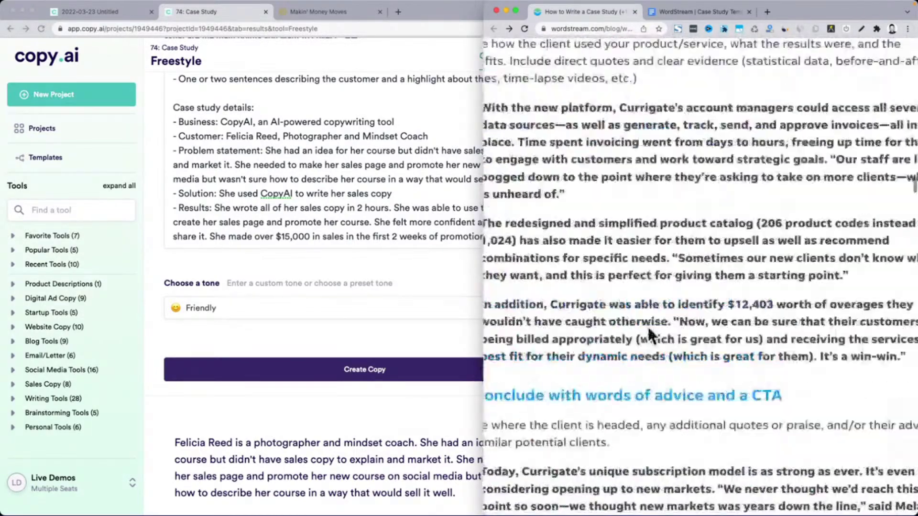
scroll(647, 327, "down", 3)
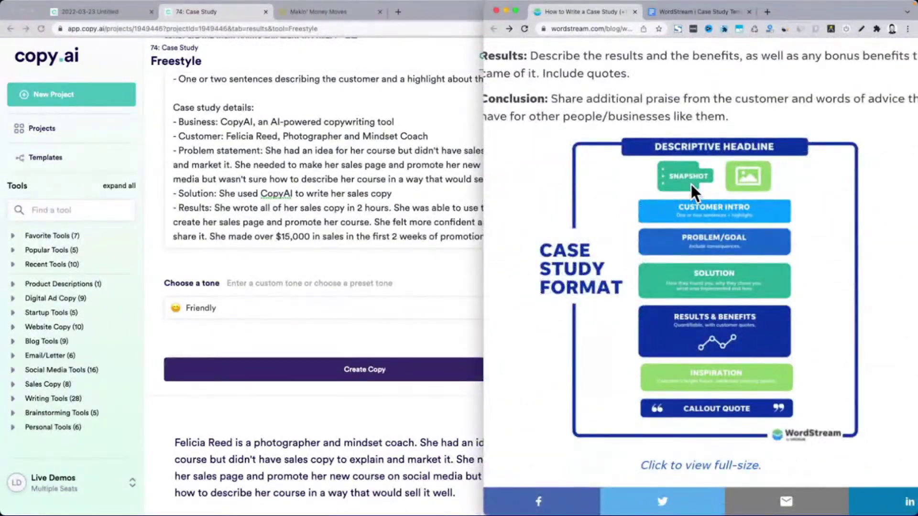
scroll(690, 185, "down", 3)
scroll(691, 184, "up", 3)
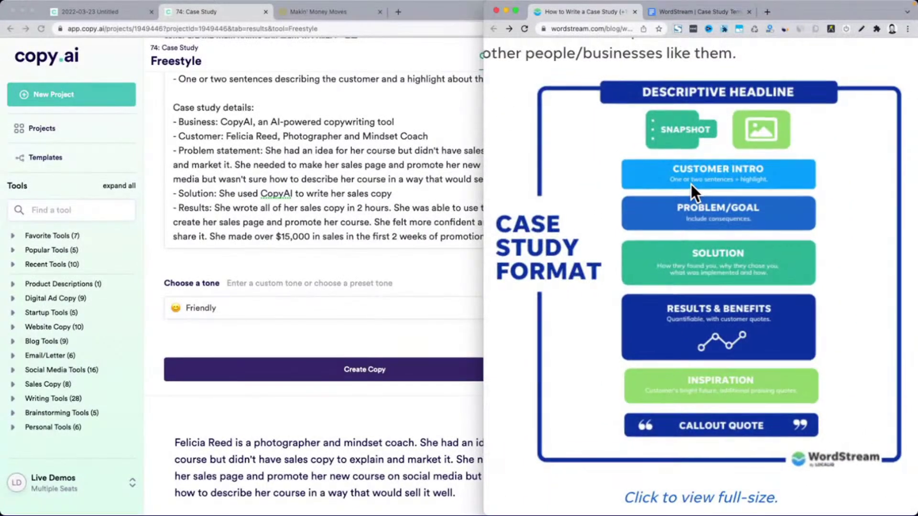
scroll(690, 185, "down", 3)
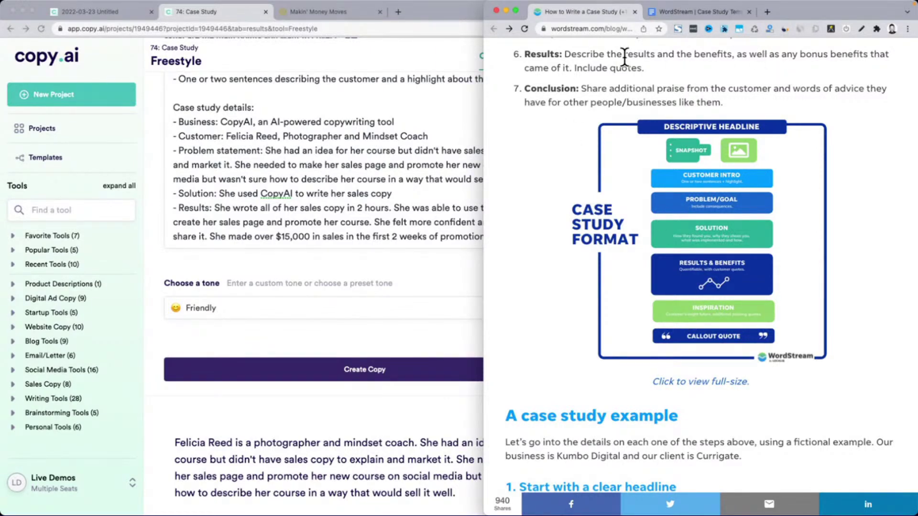
left_click(387, 171)
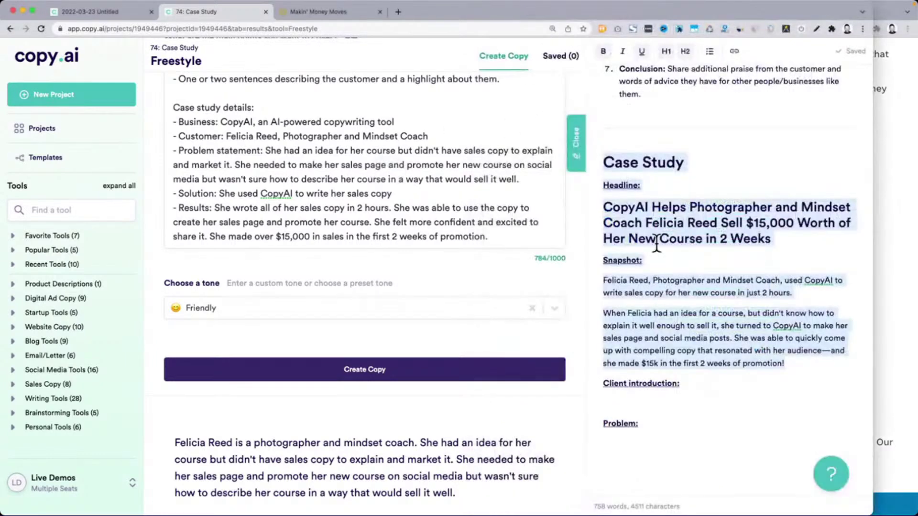
scroll(404, 341, "down", 5)
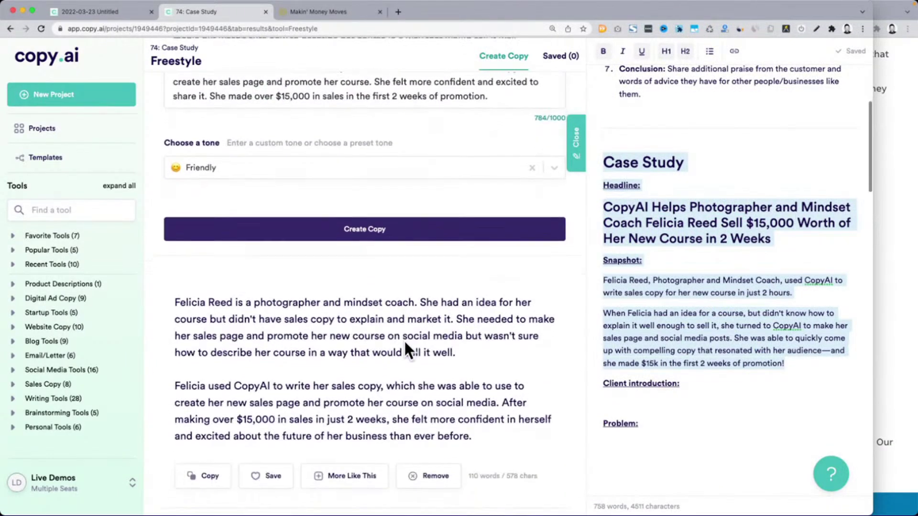
scroll(229, 287, "down", 1)
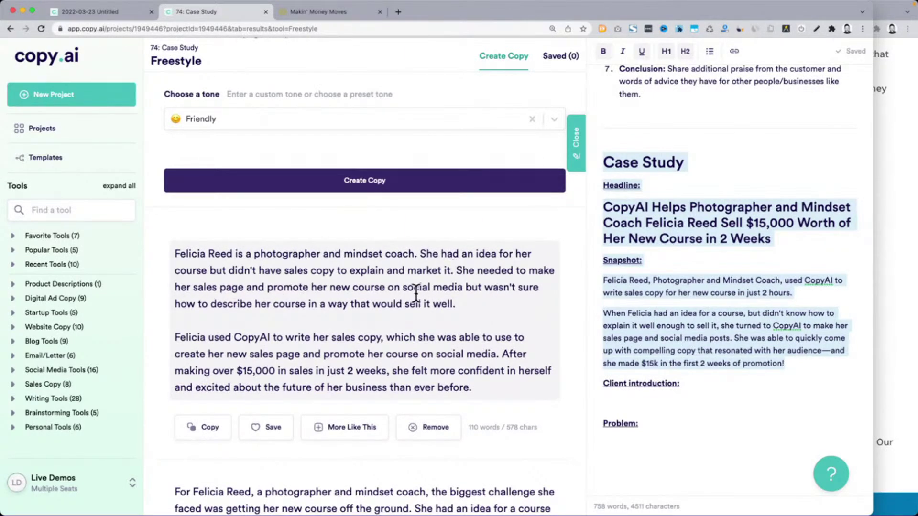
scroll(423, 295, "down", 3)
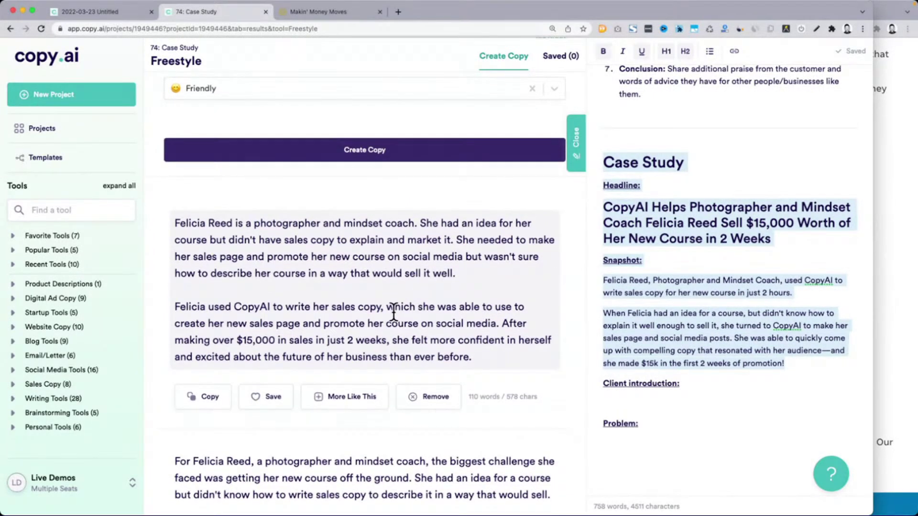
scroll(394, 313, "down", 8)
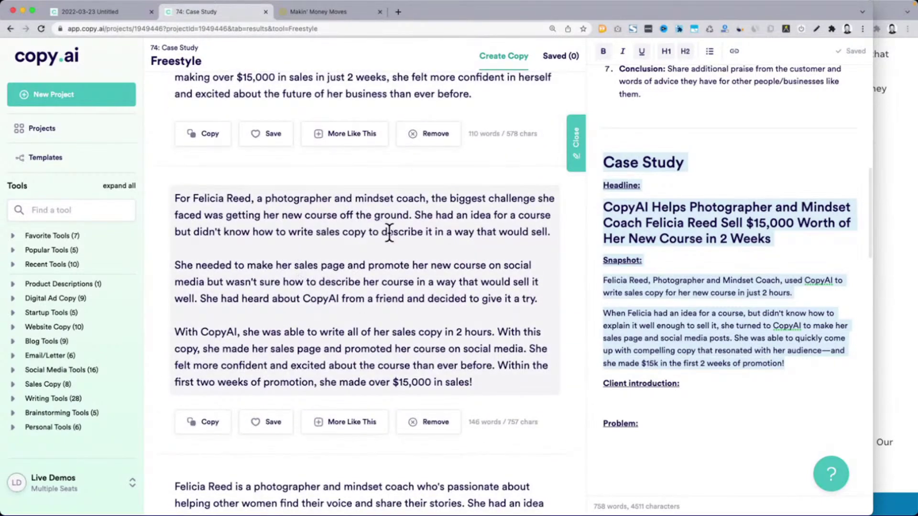
left_click_drag(175, 198, 278, 206)
mouse_move(410, 216)
left_mouse_down()
mouse_move(319, 233)
mouse_move(408, 232)
left_mouse_up()
left_click_drag(196, 265, 550, 301)
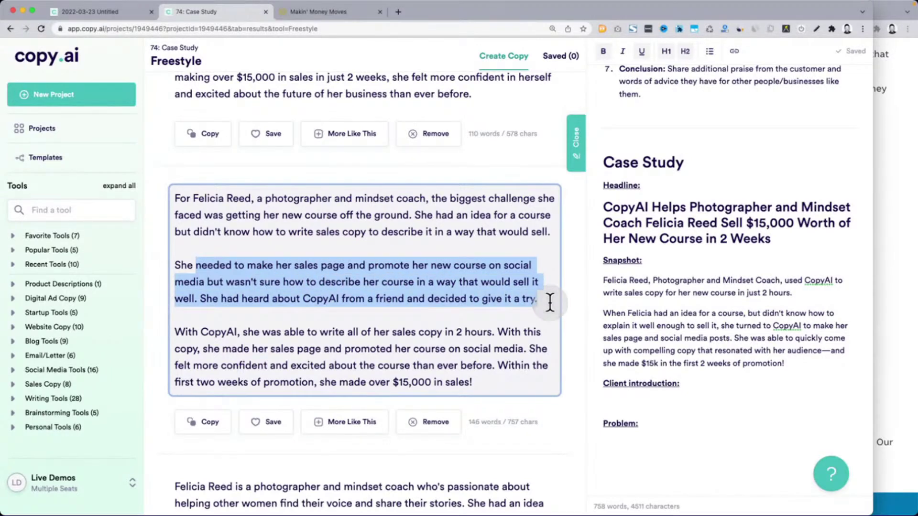
left_click(285, 326)
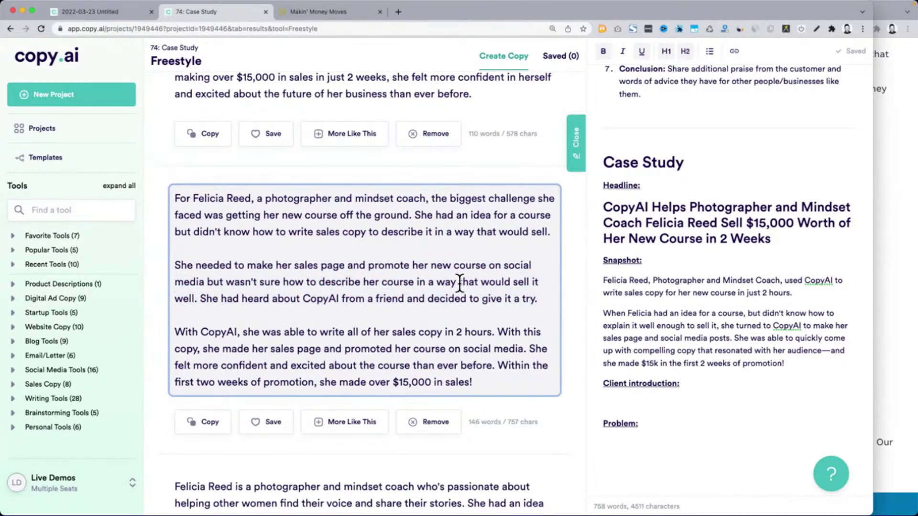
left_click_drag(540, 301, 168, 189)
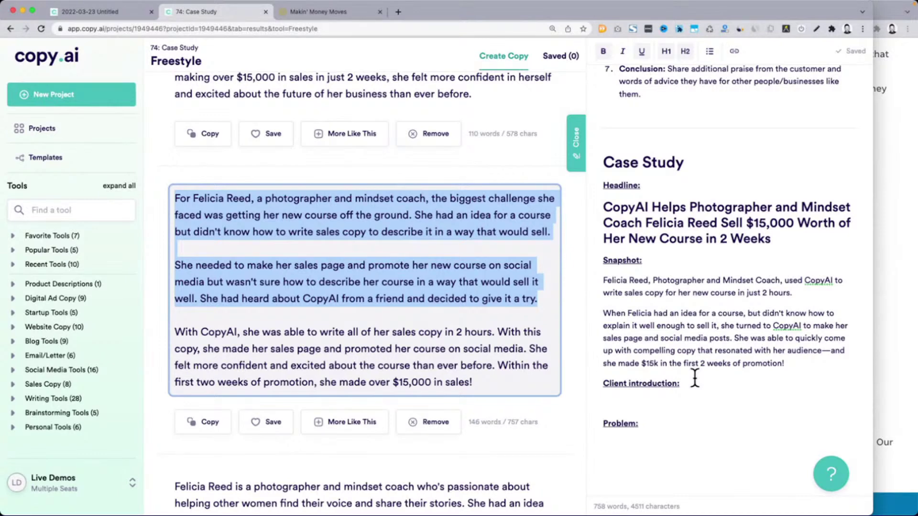
scroll(463, 375, "down", 4)
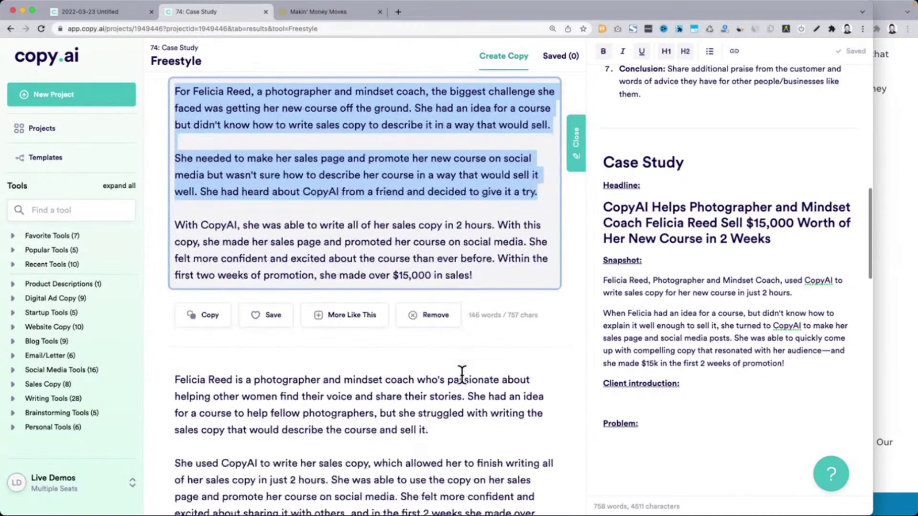
triple_click(235, 349)
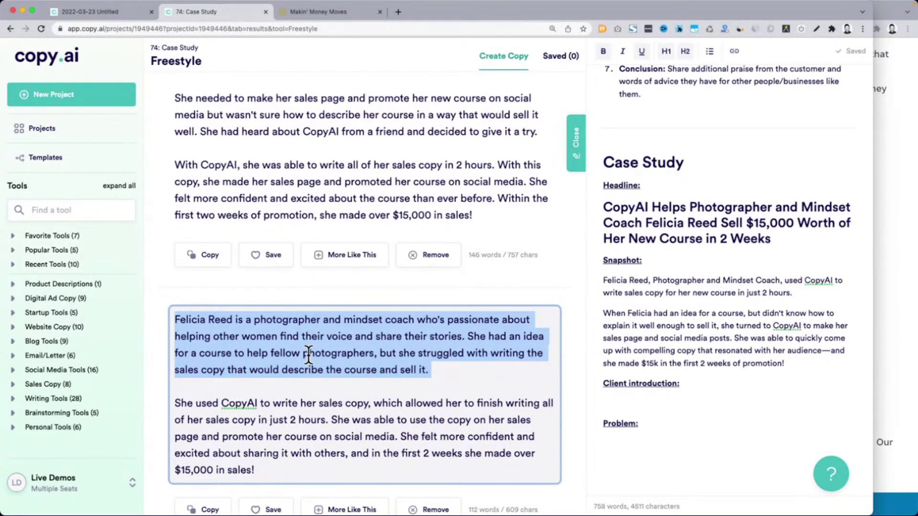
scroll(308, 357, "down", 1)
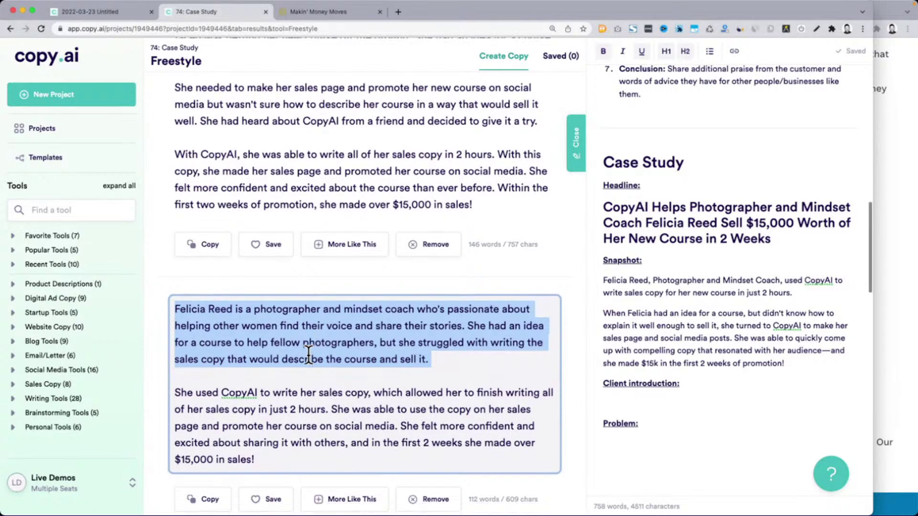
scroll(309, 357, "up", 1)
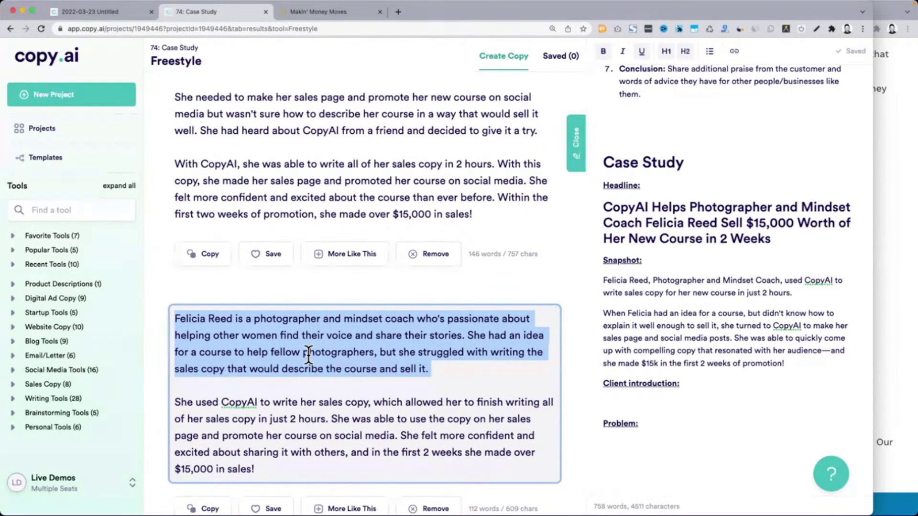
left_click(696, 407)
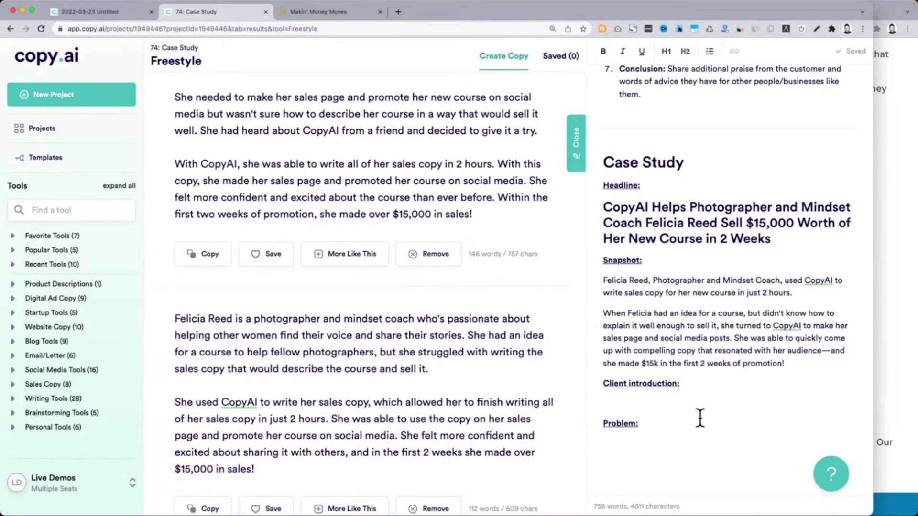
type("PUT BIO HERE")
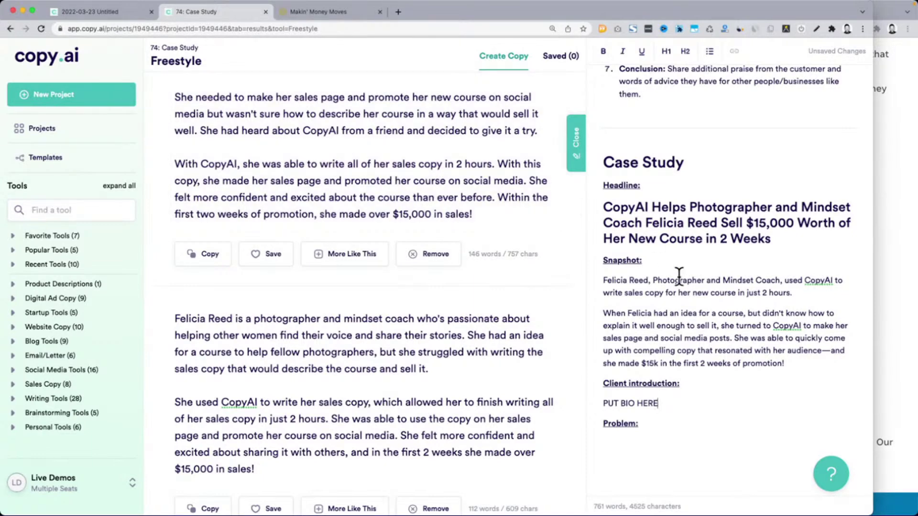
scroll(328, 308, "up", 1)
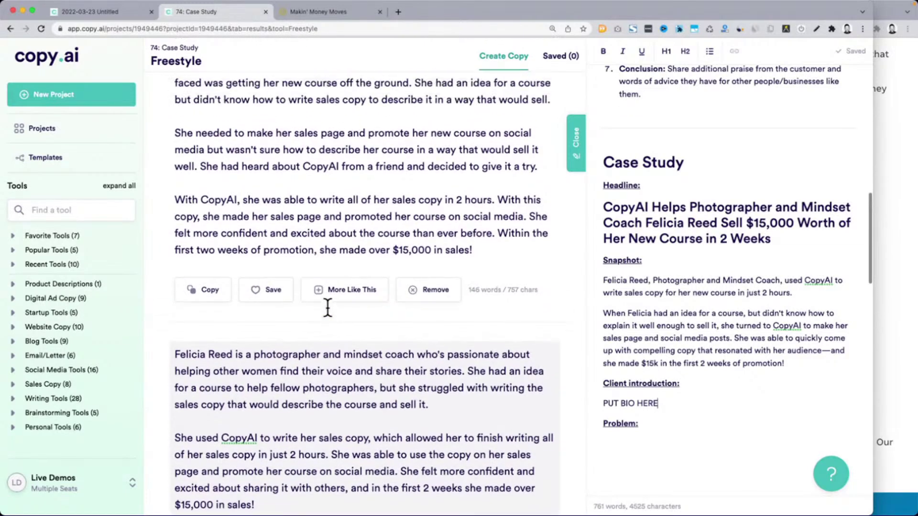
scroll(327, 307, "up", 1)
scroll(330, 312, "down", 1)
triple_click(410, 381)
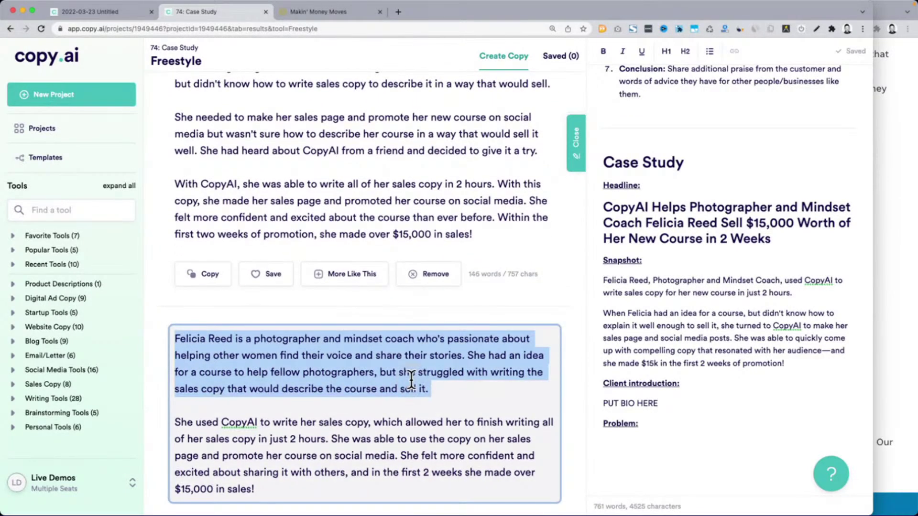
scroll(411, 381, "up", 3)
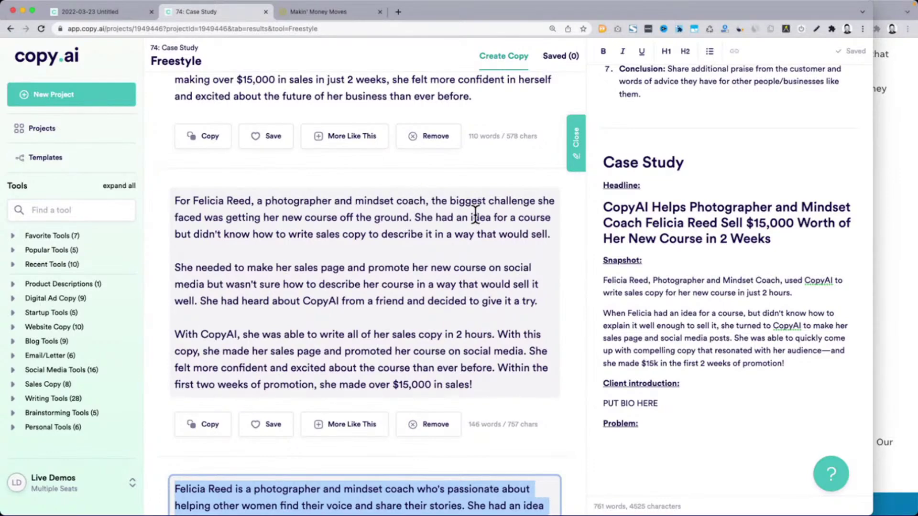
left_click(171, 202)
double_click(172, 201)
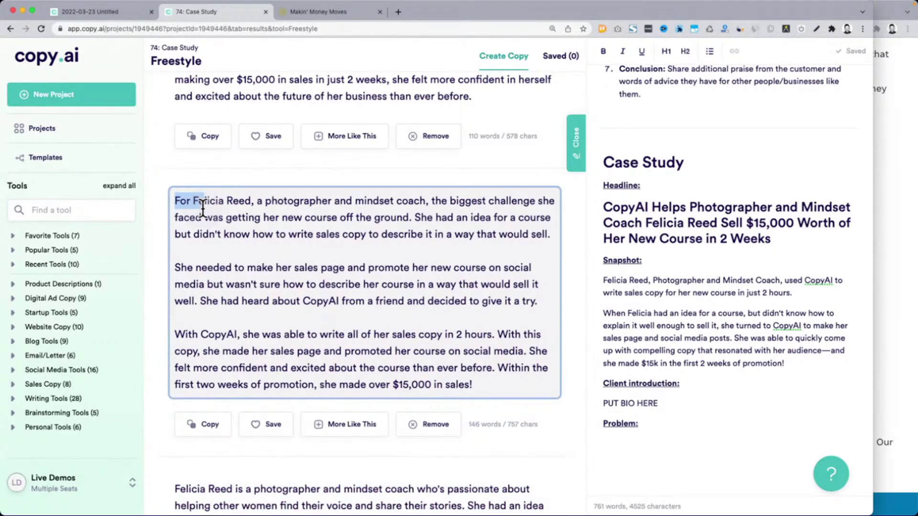
scroll(201, 206, "down", 6)
scroll(203, 208, "down", 4)
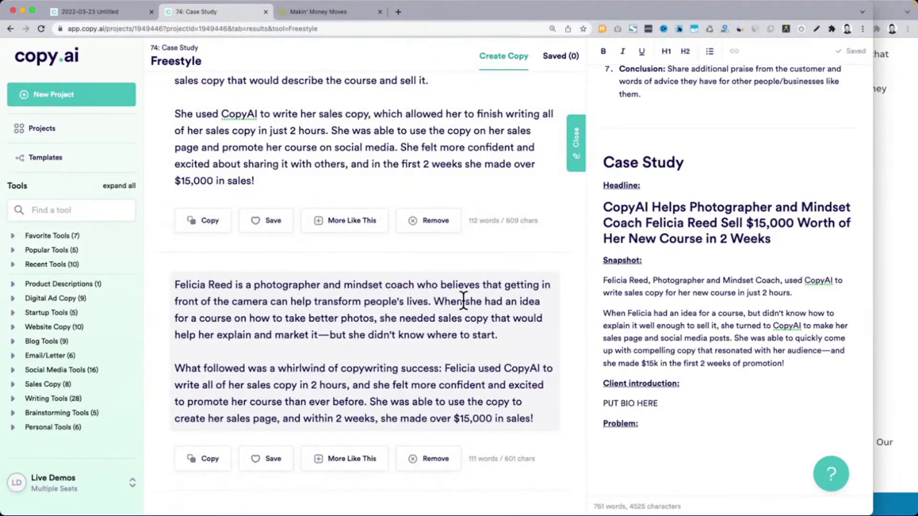
triple_click(274, 312)
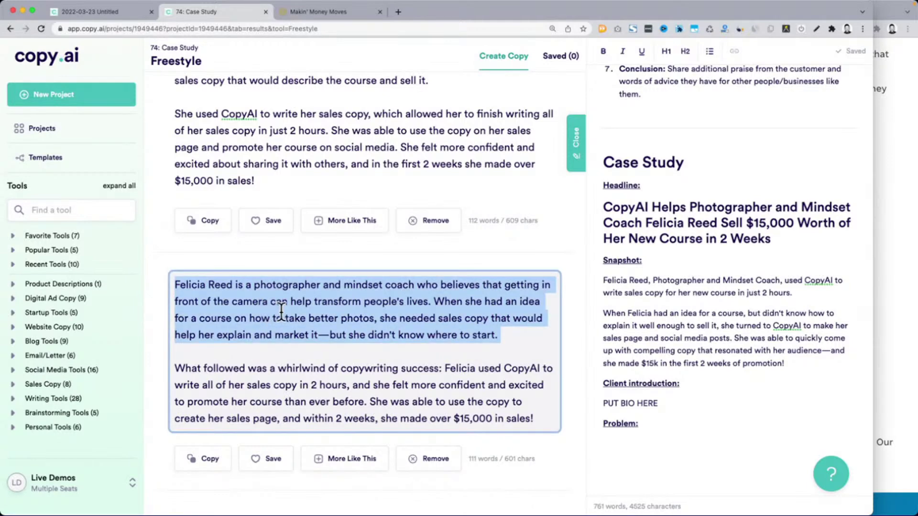
left_click(394, 303)
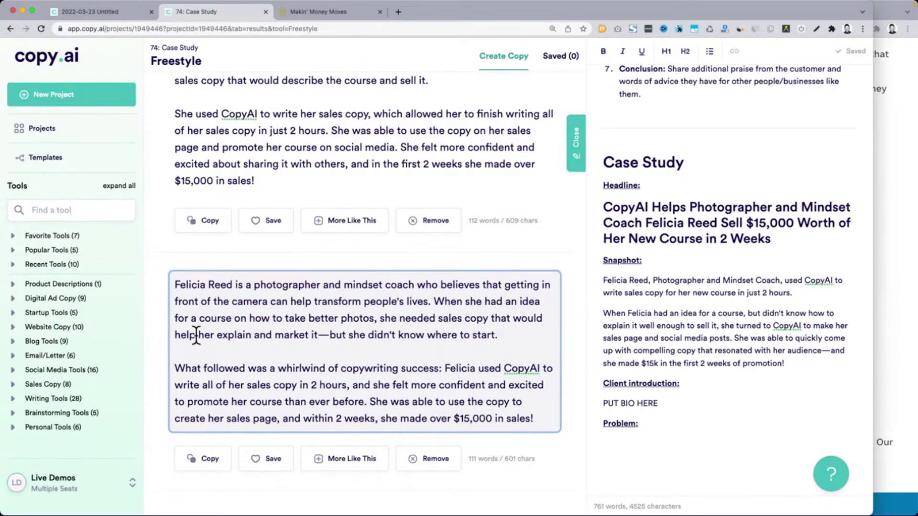
left_click_drag(175, 372, 353, 372)
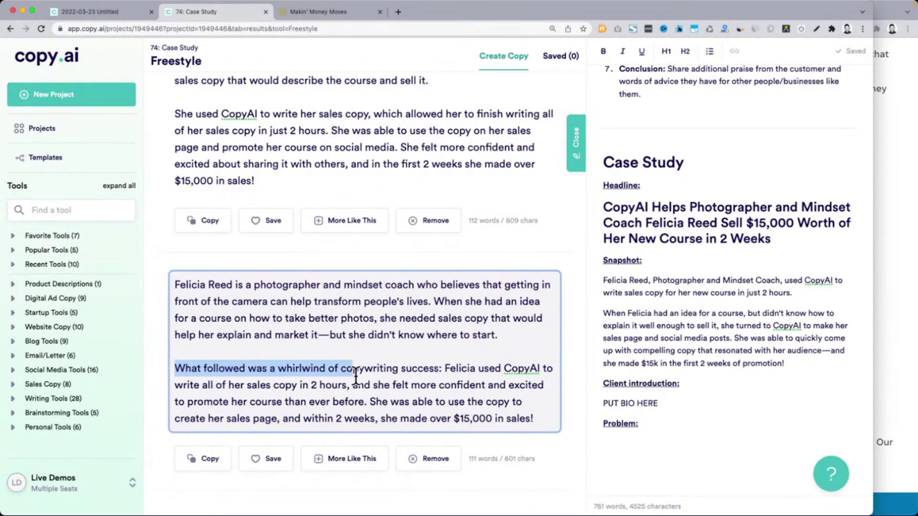
scroll(356, 375, "down", 5)
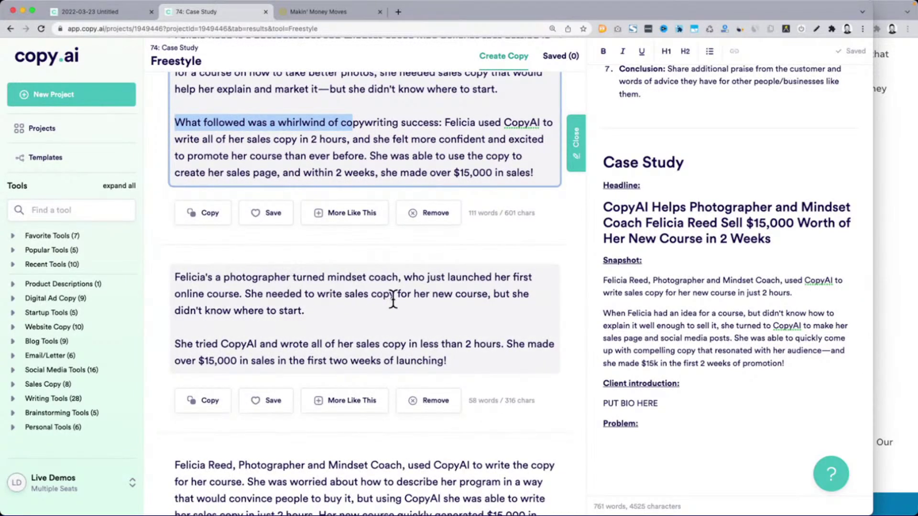
triple_click(311, 287)
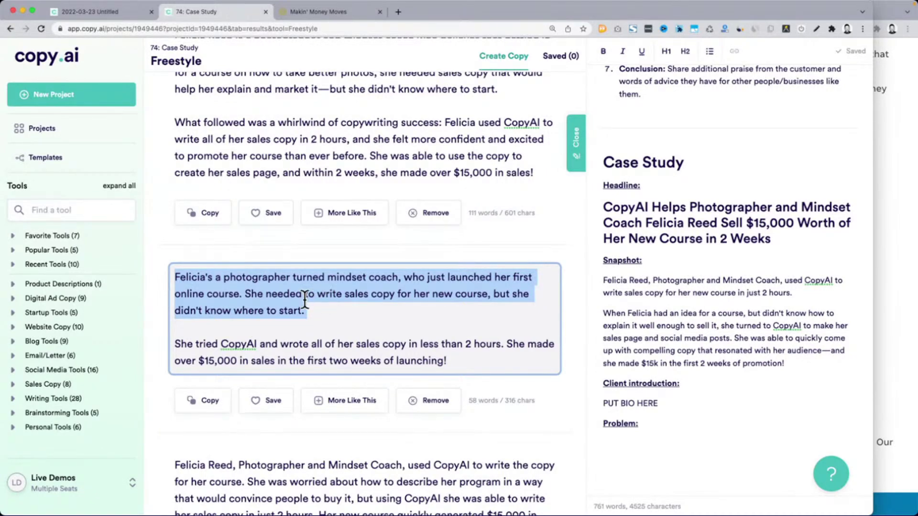
scroll(305, 301, "down", 5)
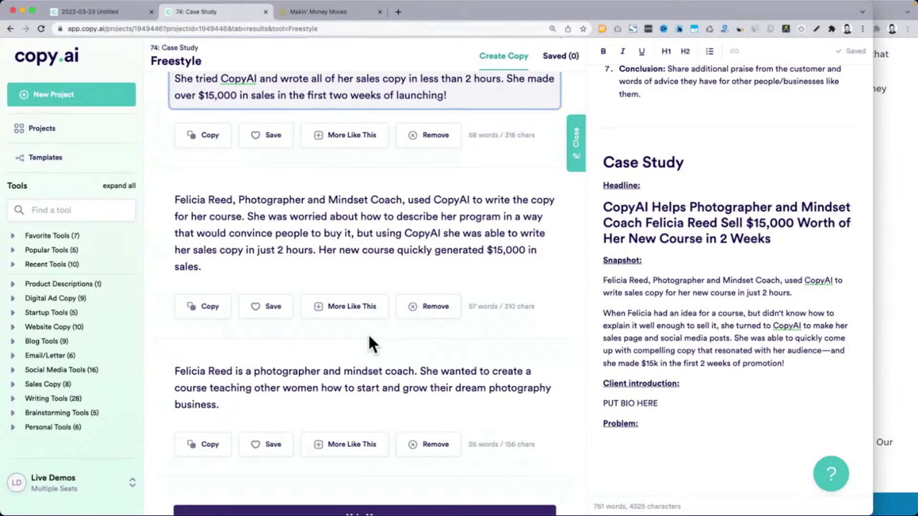
scroll(368, 333, "up", 10)
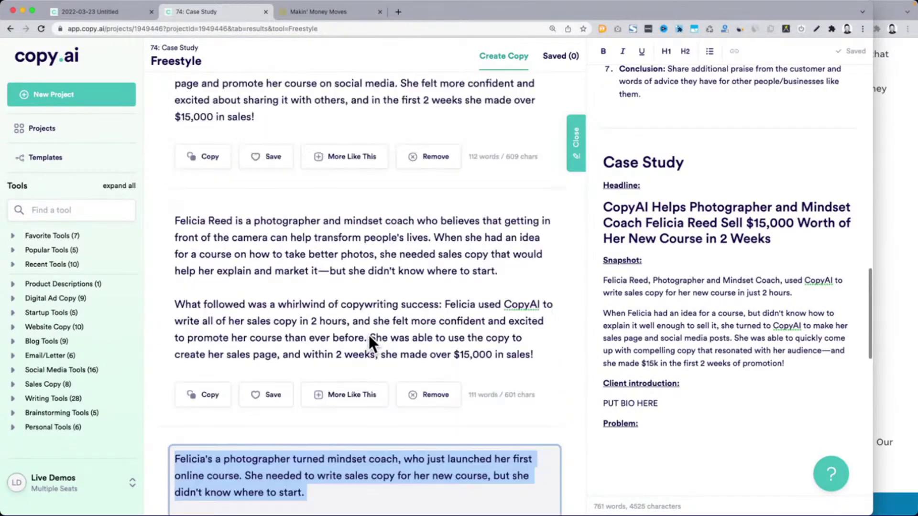
scroll(368, 334, "up", 5)
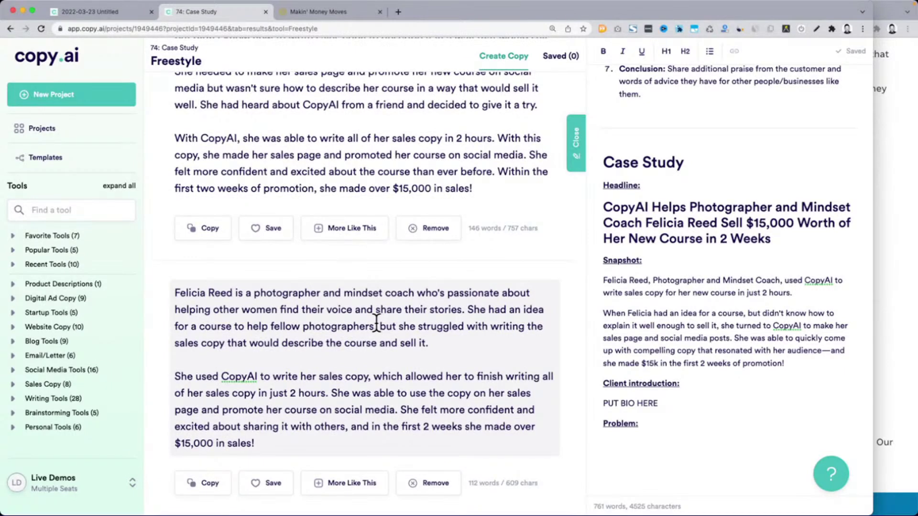
Copy the client bio paragraph from a draft and paste it under 'Problem:'
triple_click(376, 323)
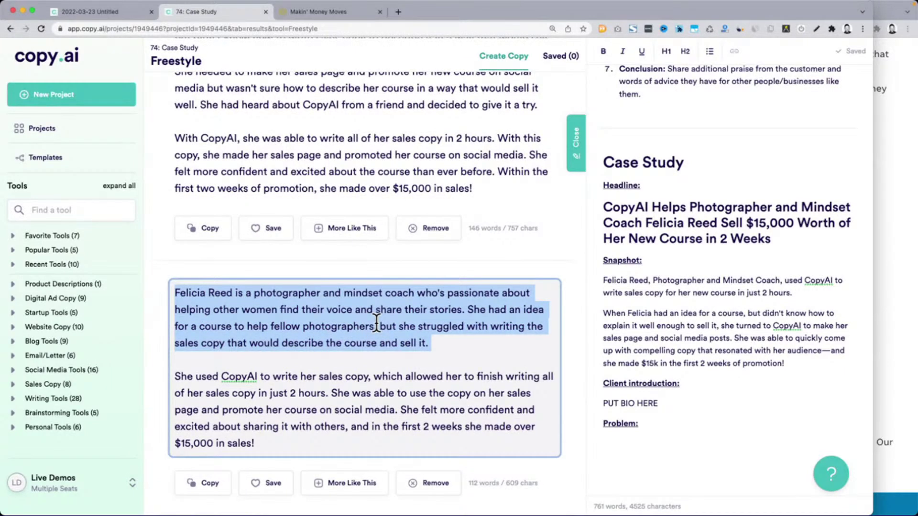
key("super+c")
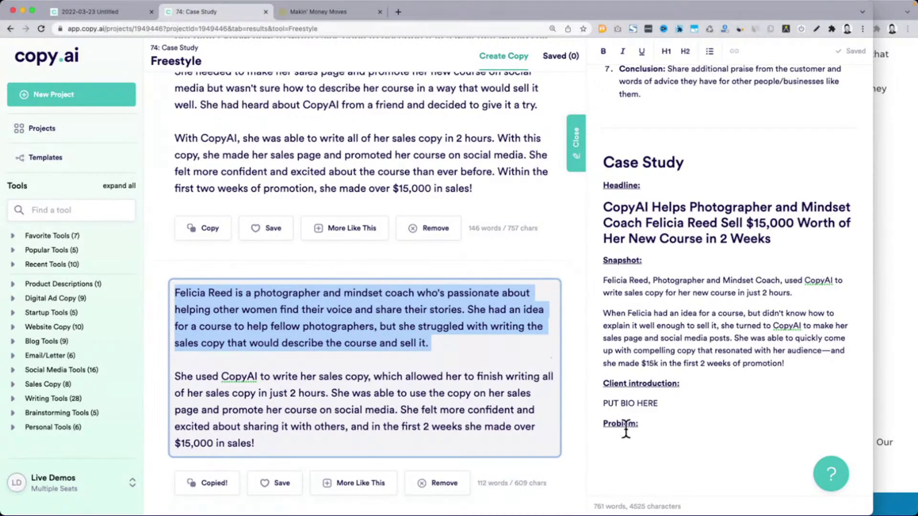
left_click(634, 434)
key("super+v")
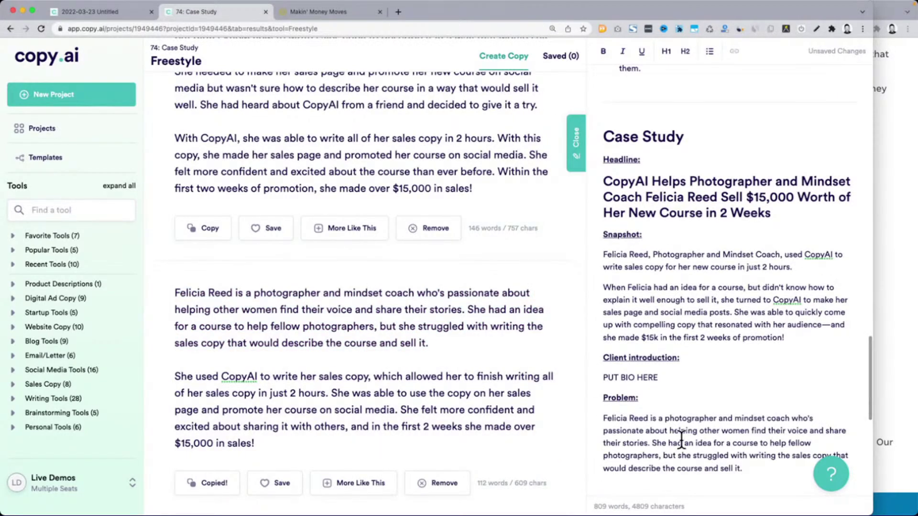
Trim the pasted paragraph from 'She had an idea' onward and paste in the two biggest-challenge paragraphs
scroll(310, 342, "up", 5)
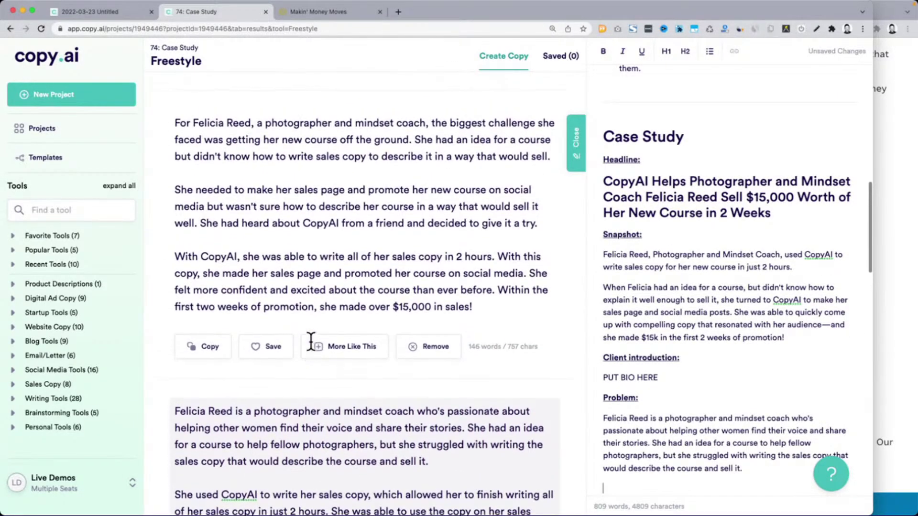
left_click_drag(174, 133, 553, 232)
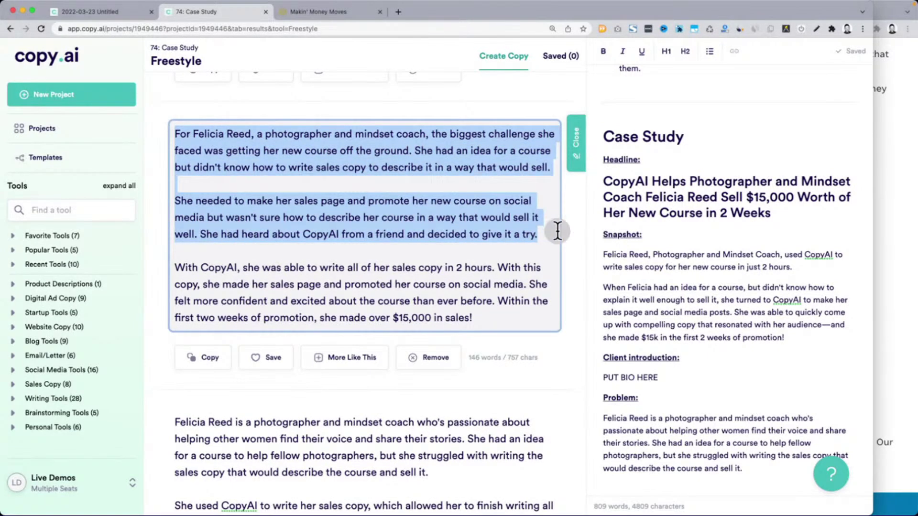
key("super+c")
scroll(698, 349, "down", 2)
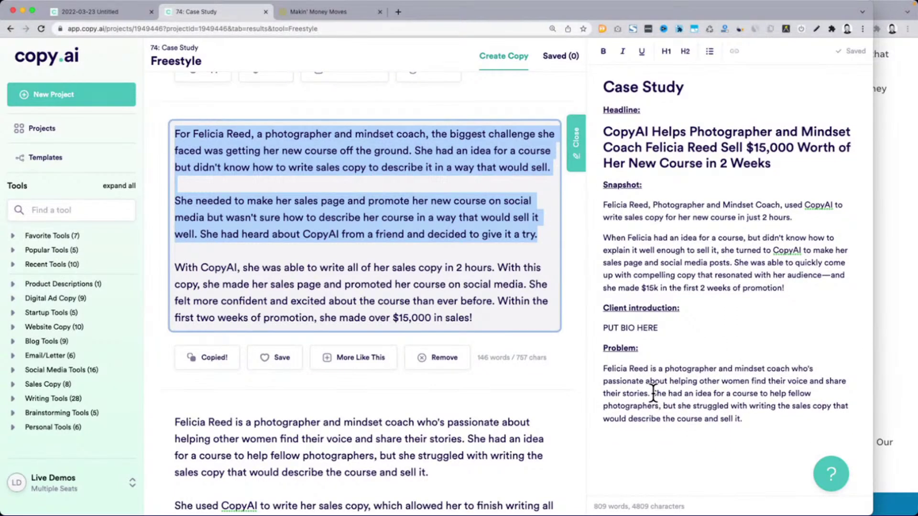
left_click(652, 393)
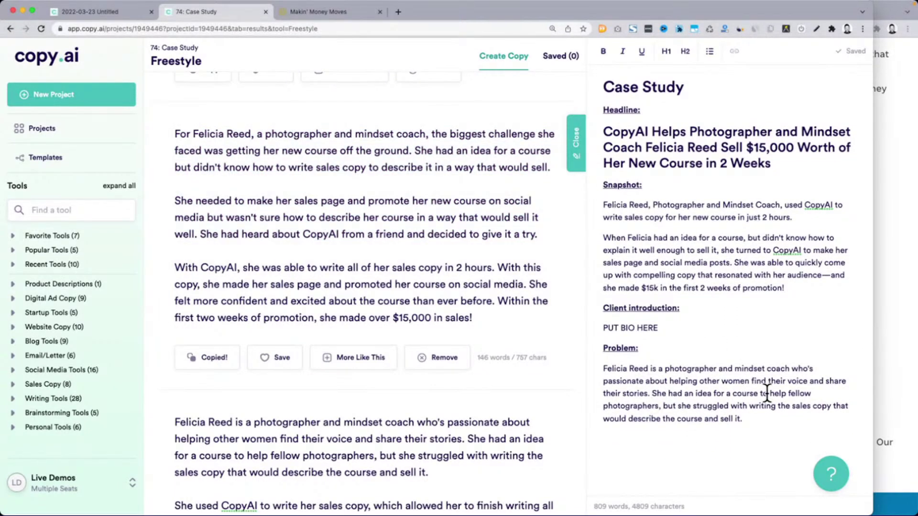
key("shift+Down")
key("shift+Down")
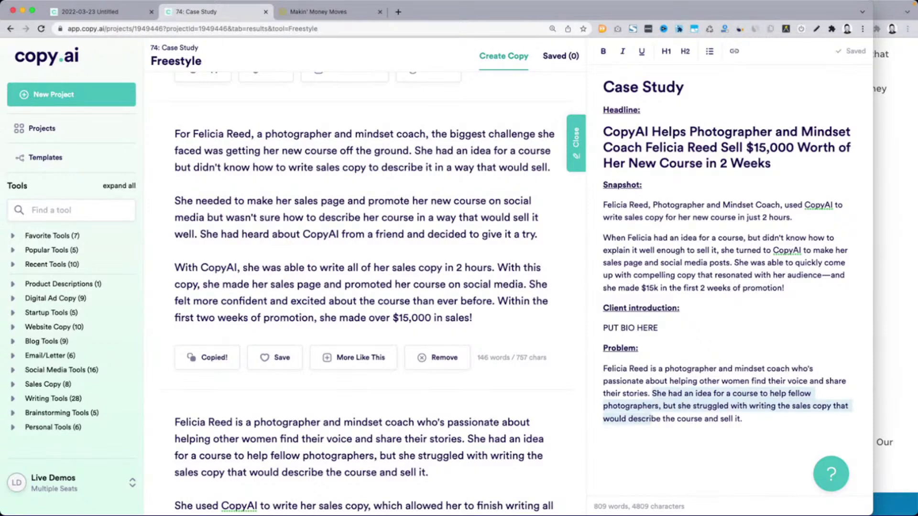
key("shift+End")
key("BackSpace")
key("Return")
key("super+v")
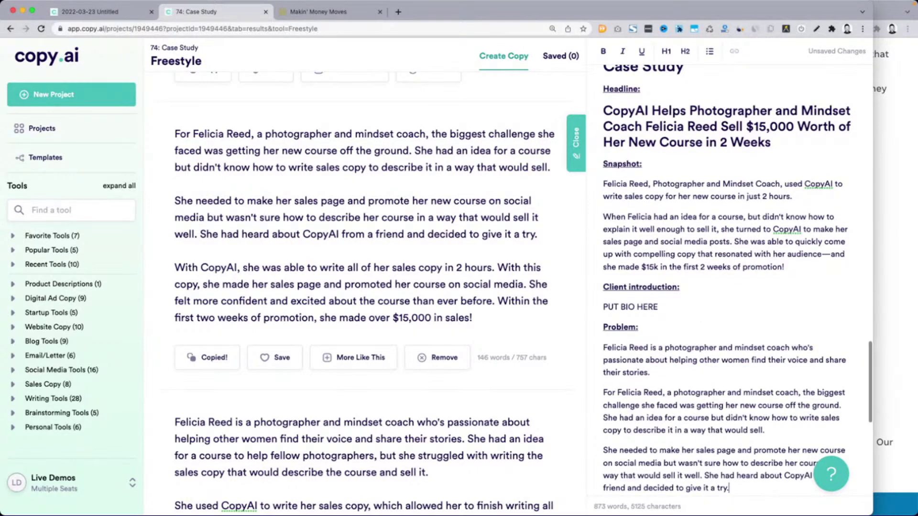
scroll(759, 389, "down", 2)
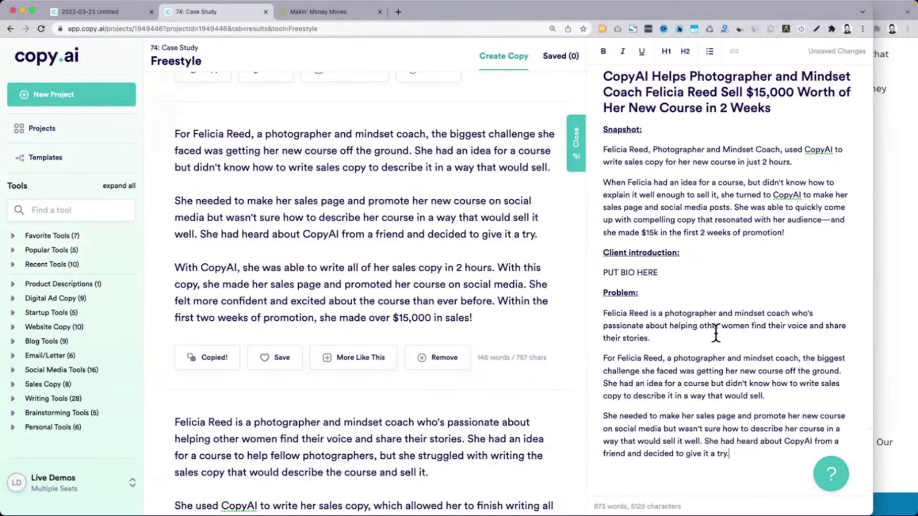
Remove the 'photographer and mindset coach' job title and surname from the pasted paragraph
left_click(670, 357)
left_click(803, 359, "shift")
key("BackSpace")
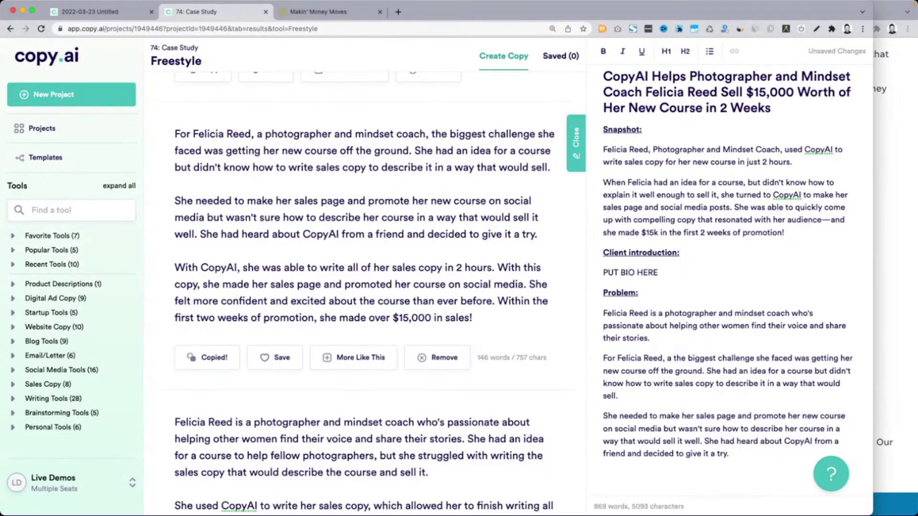
key("BackSpace")
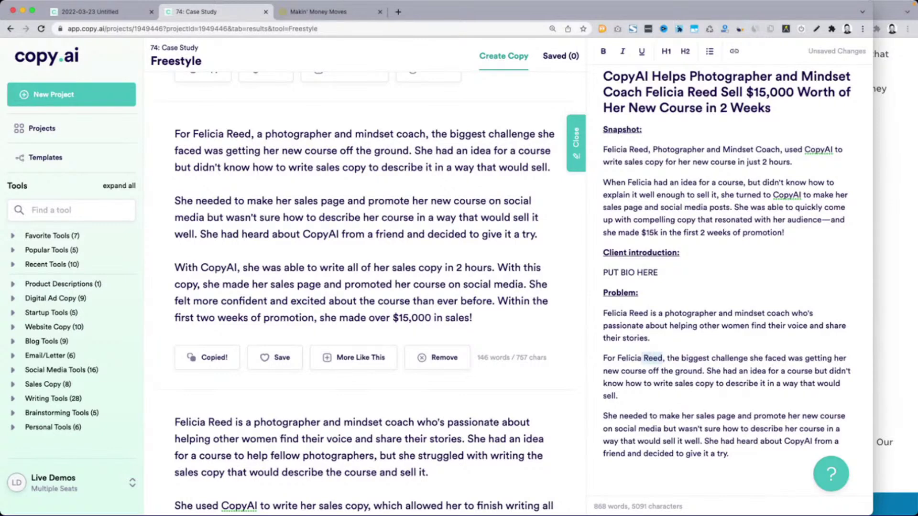
key("BackSpace")
Move the bio sentence over the 'PUT BIO HERE' placeholder and delete the leftover blank line
triple_click(716, 316)
key("BackSpace")
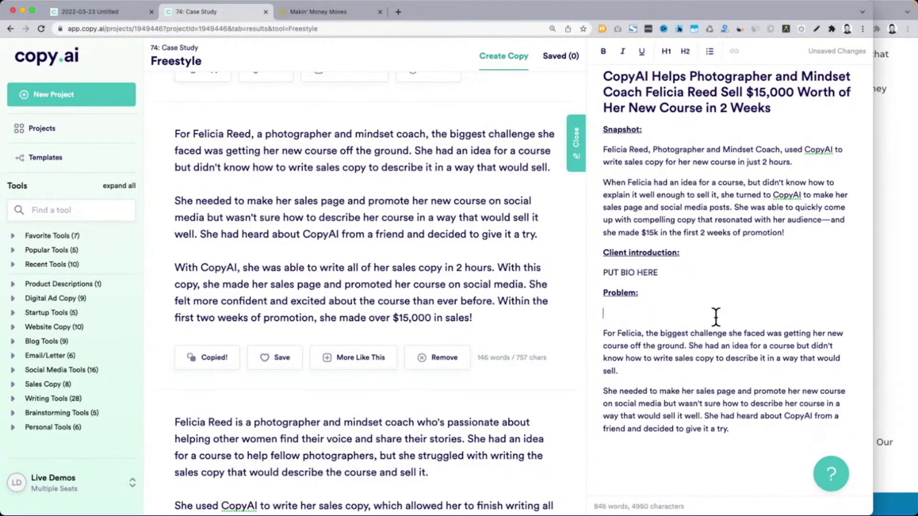
left_click(675, 279)
key("super+shift+Left")
key("super+v")
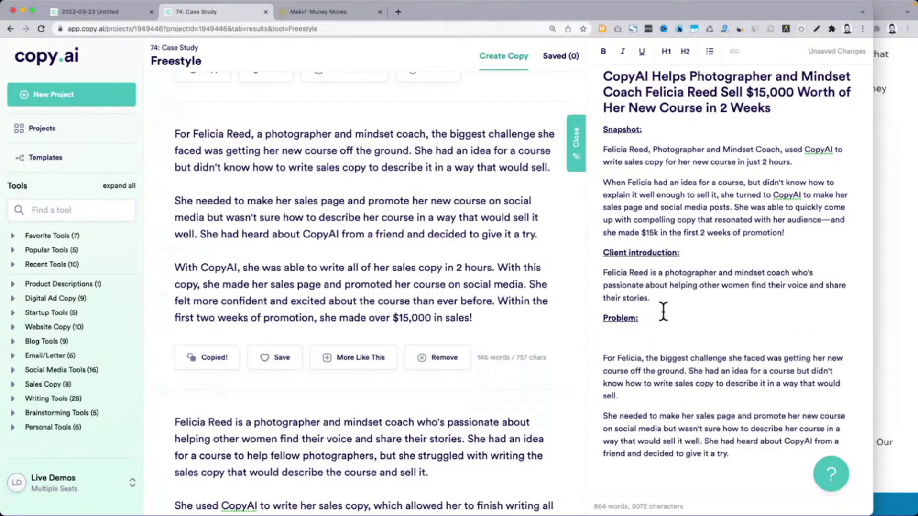
left_click(646, 329)
key("BackSpace")
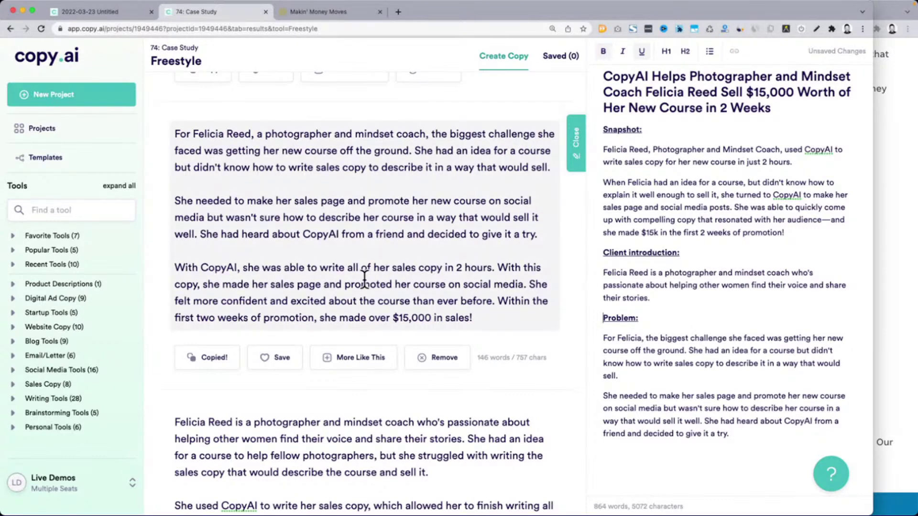
scroll(364, 279, "down", 1)
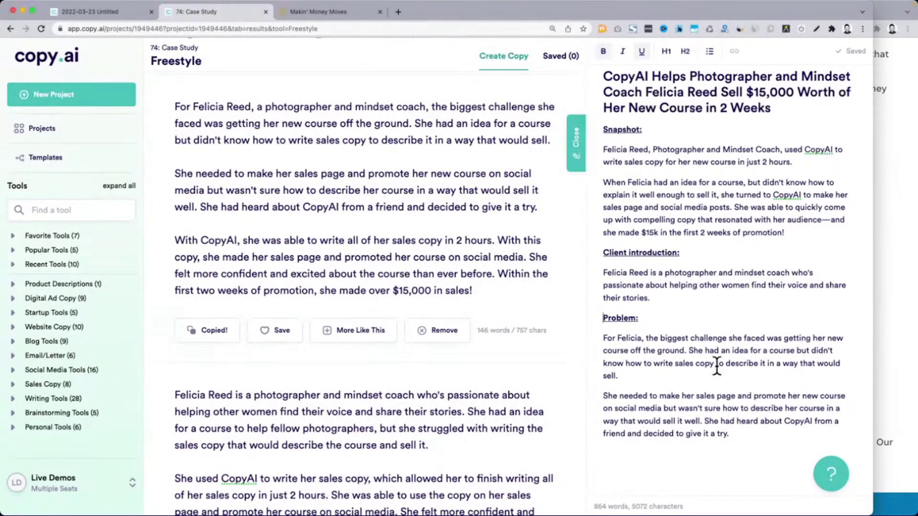
scroll(289, 371, "down", 5)
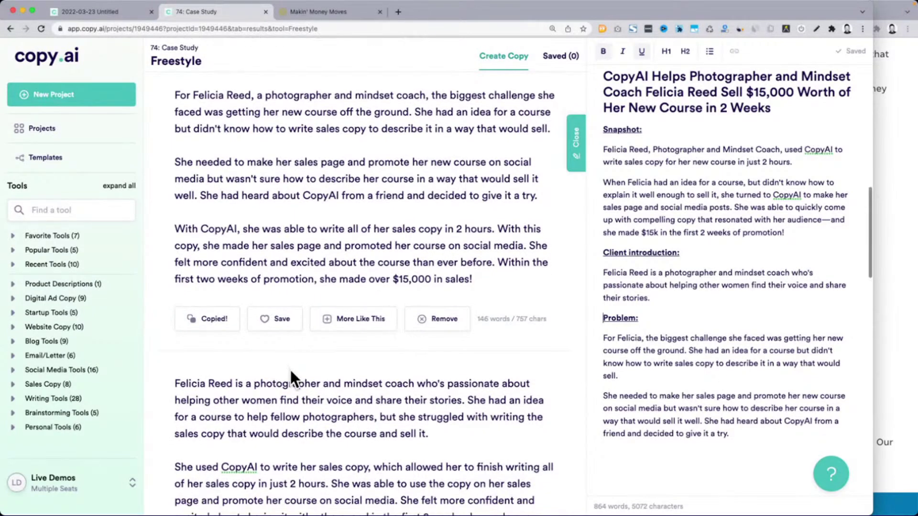
scroll(297, 294, "down", 2)
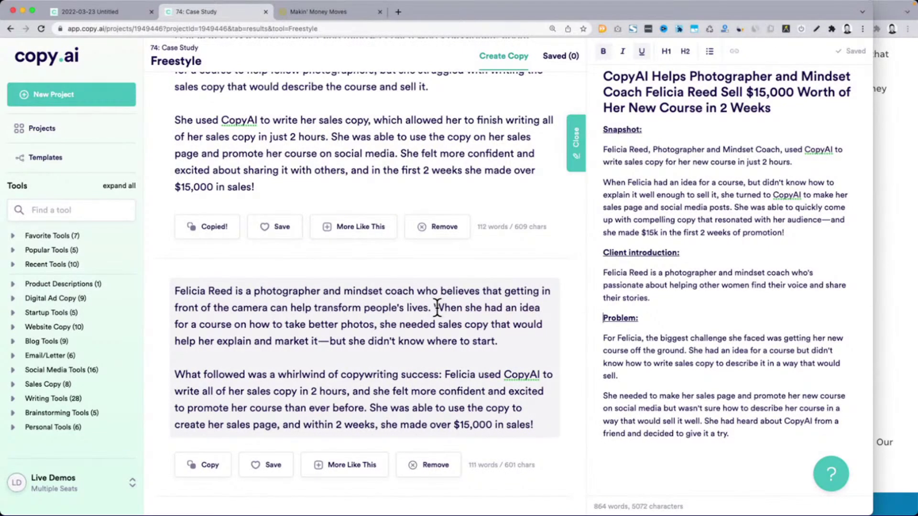
scroll(437, 308, "up", 8)
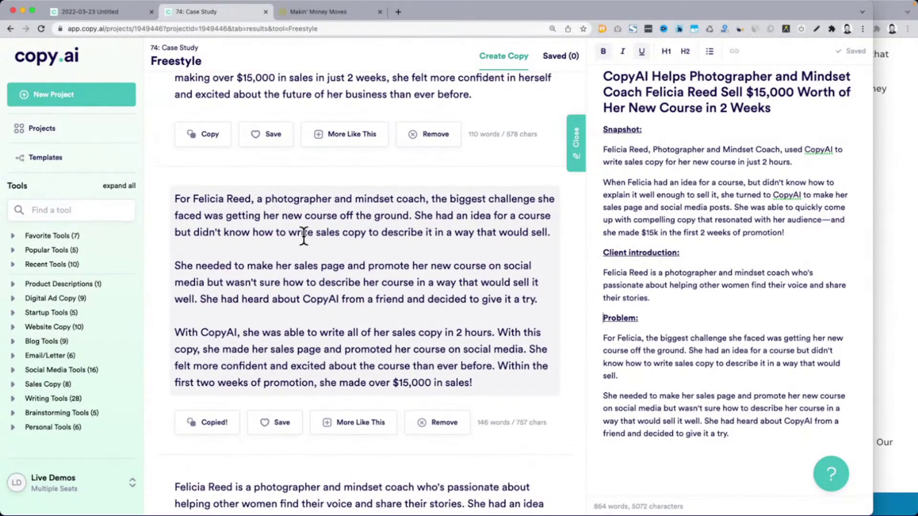
scroll(311, 316, "up", 1)
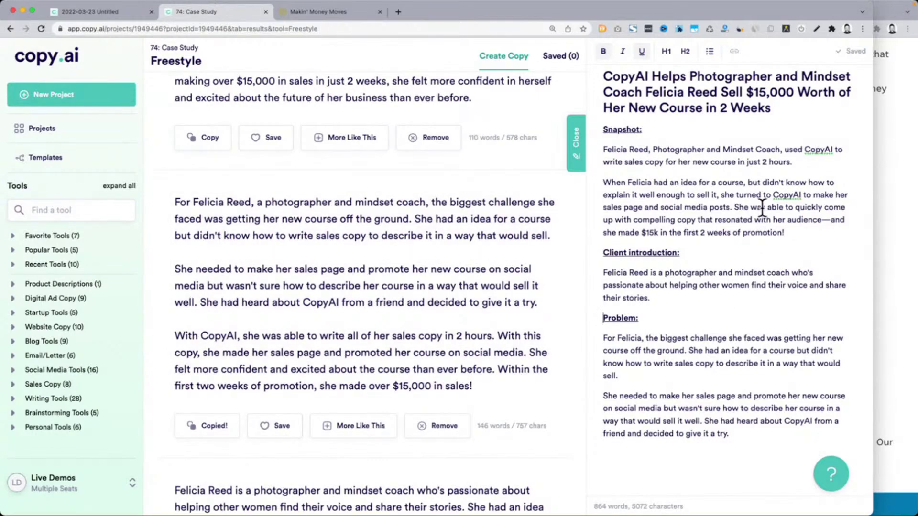
scroll(761, 205, "up", 6)
double_click(636, 168)
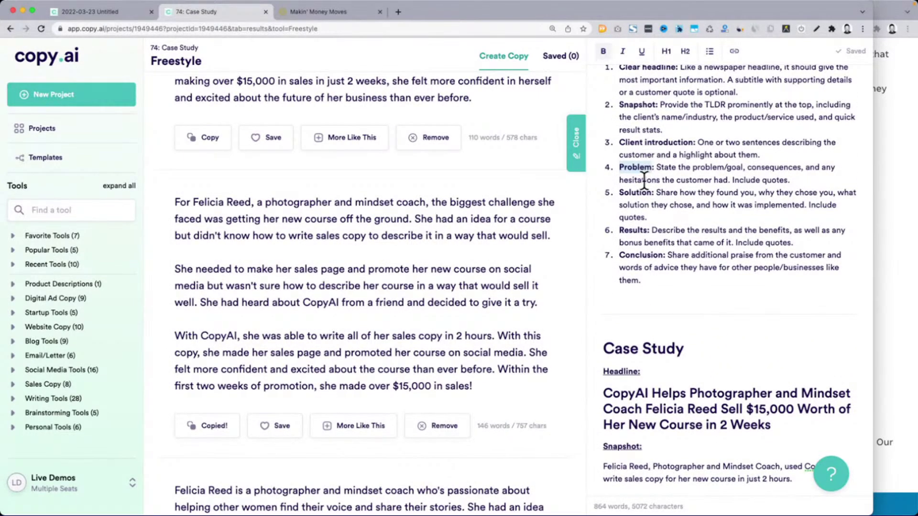
double_click(635, 193)
key("super+c")
scroll(731, 215, "down", 5)
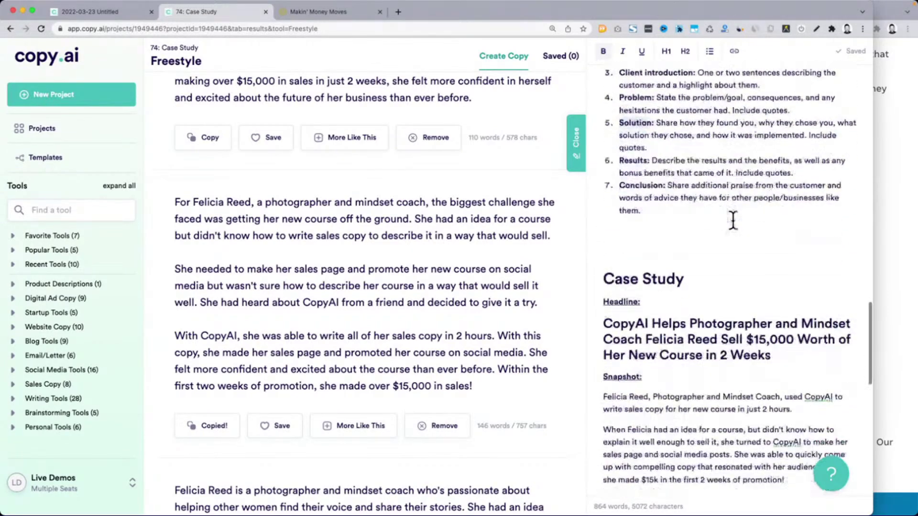
scroll(738, 238, "down", 4)
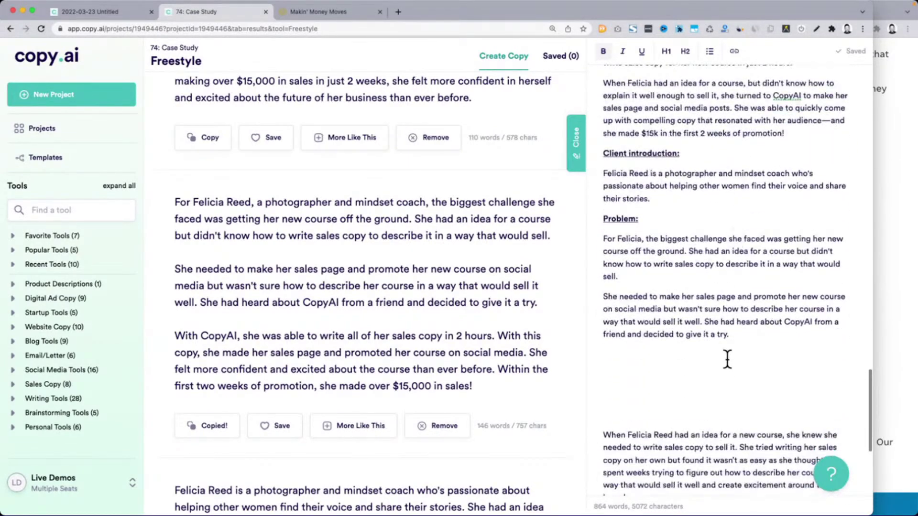
Paste 'Solution' below Problem, format it as a bold 'Solution:' heading, and leave an empty line beneath
left_click(734, 372)
key("super+v")
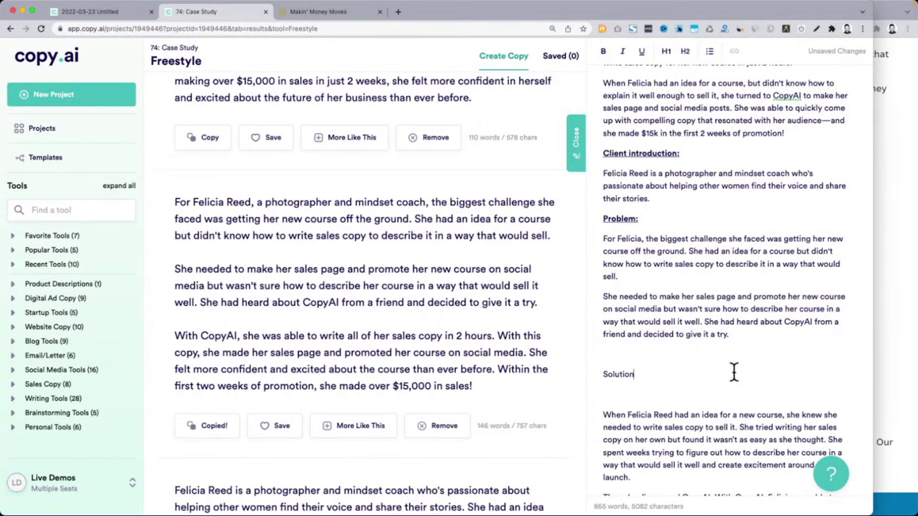
key("shift+End")
key("super+b")
key("Right")
key("Return")
key("Return")
key("Return")
key("Return")
key("Up")
key("Up")
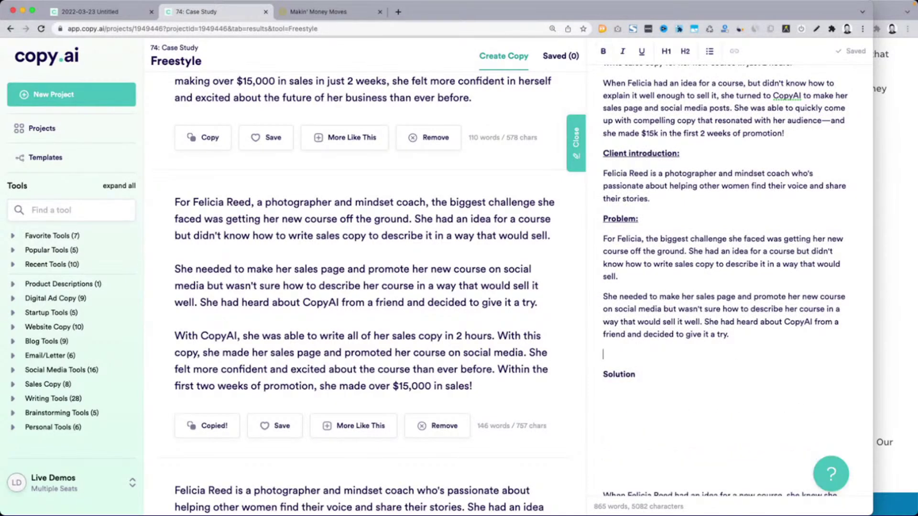
type(":")
key("shift+super+Left")
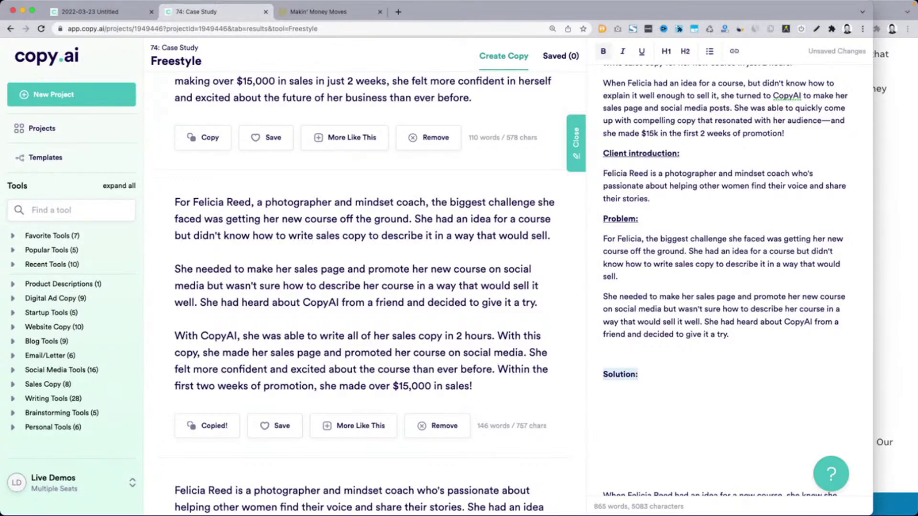
key("Down")
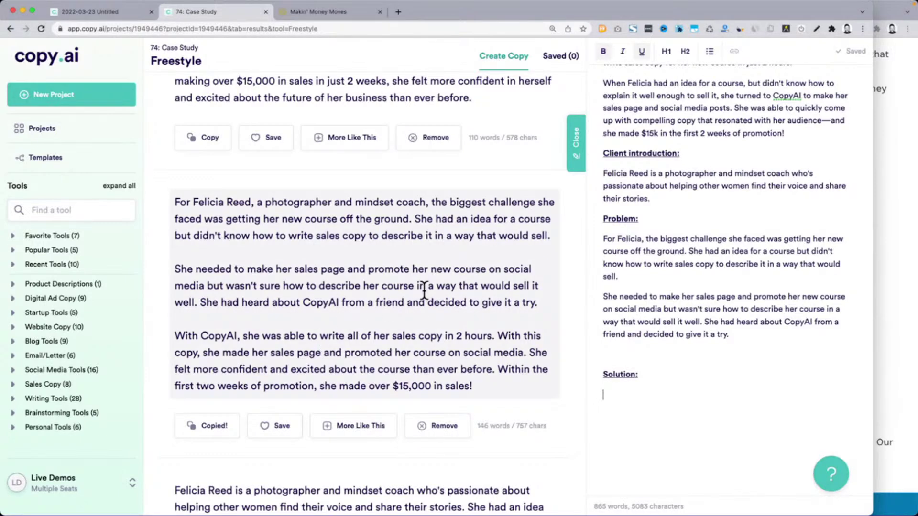
scroll(424, 289, "down", 3)
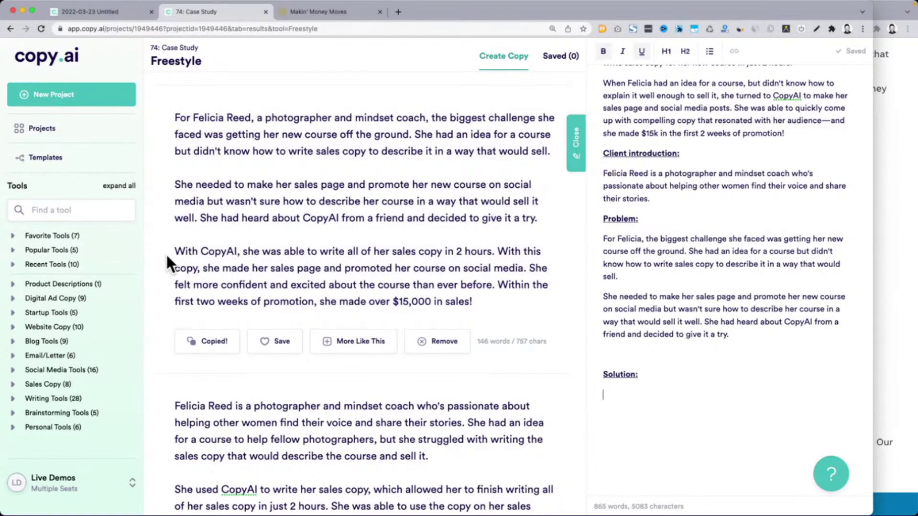
Paste the 'She used CopyAI…' paragraph from a result card under 'Solution:'
left_click_drag(492, 302, 171, 187)
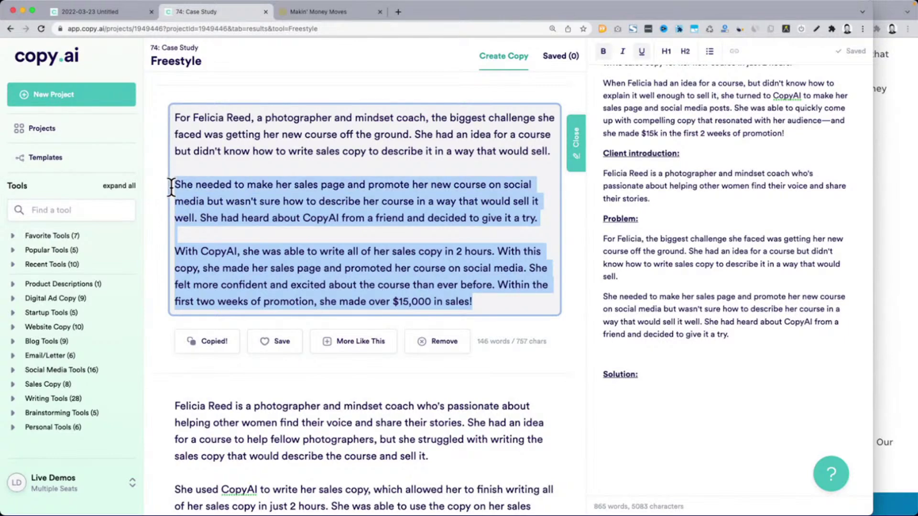
scroll(171, 188, "down", 5)
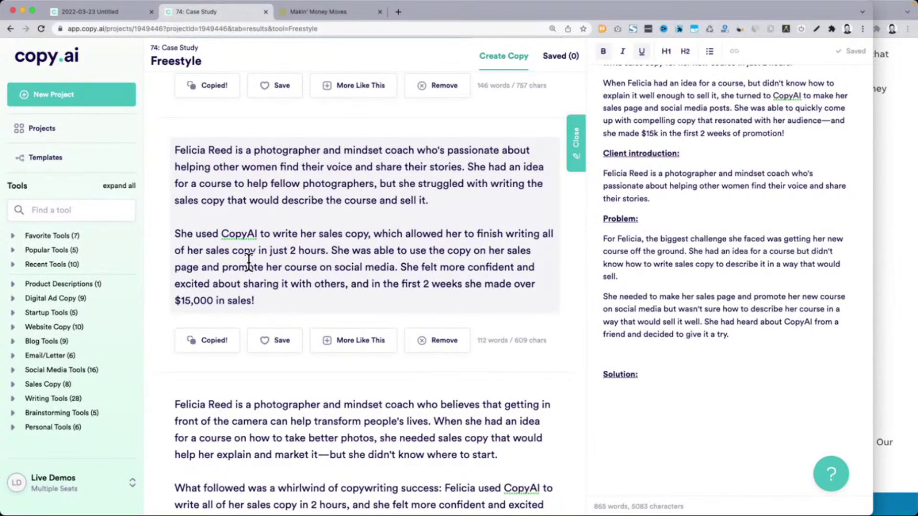
triple_click(249, 261)
key("ctrl+c")
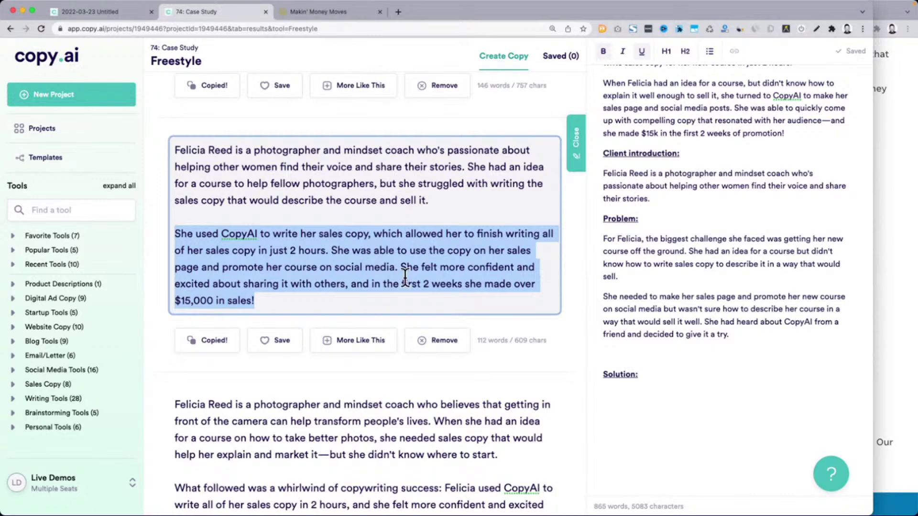
left_click(629, 380)
key("ctrl+v")
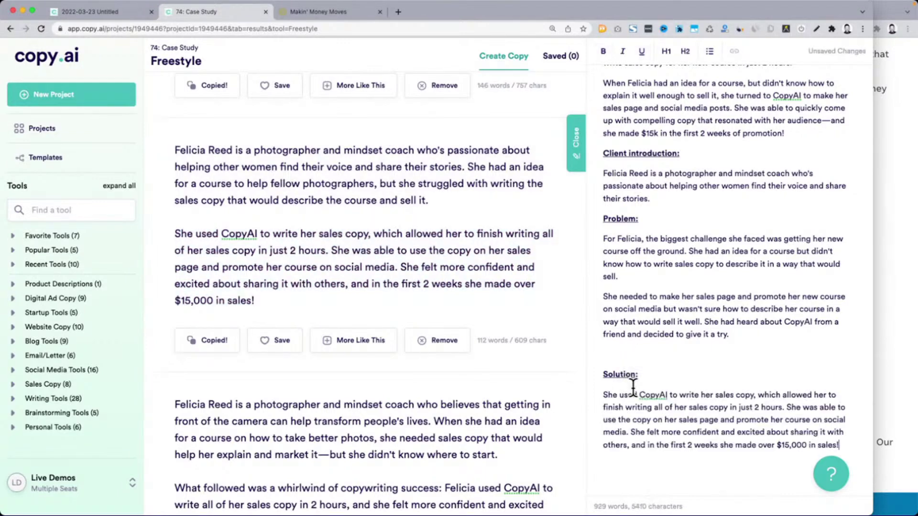
Pick out passages in the next draft, like 'What followed was a whirlwind of copywriting success'
scroll(358, 356, "down", 5)
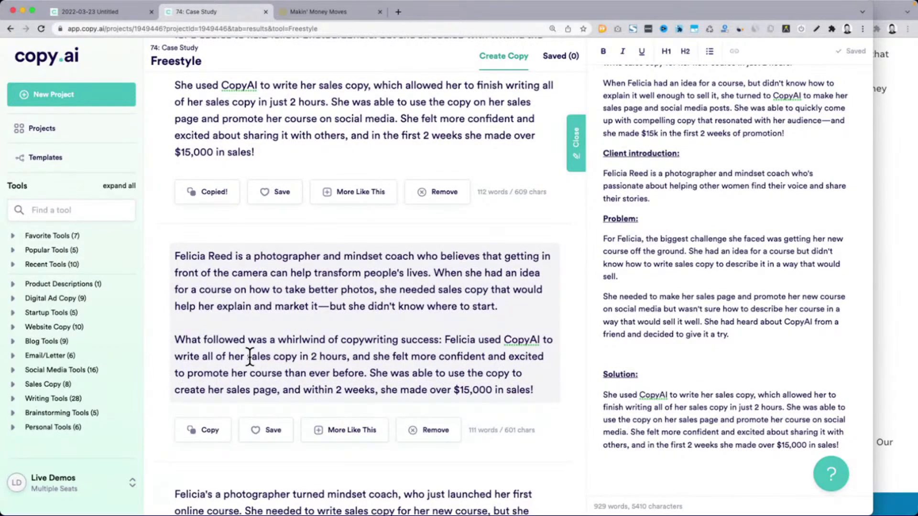
left_click(396, 291)
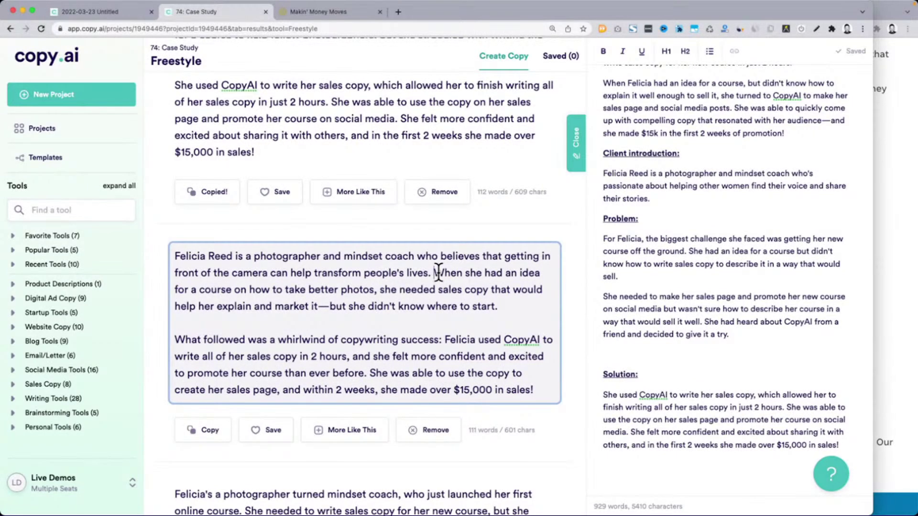
left_click_drag(439, 273, 476, 299)
left_click_drag(171, 344, 437, 344)
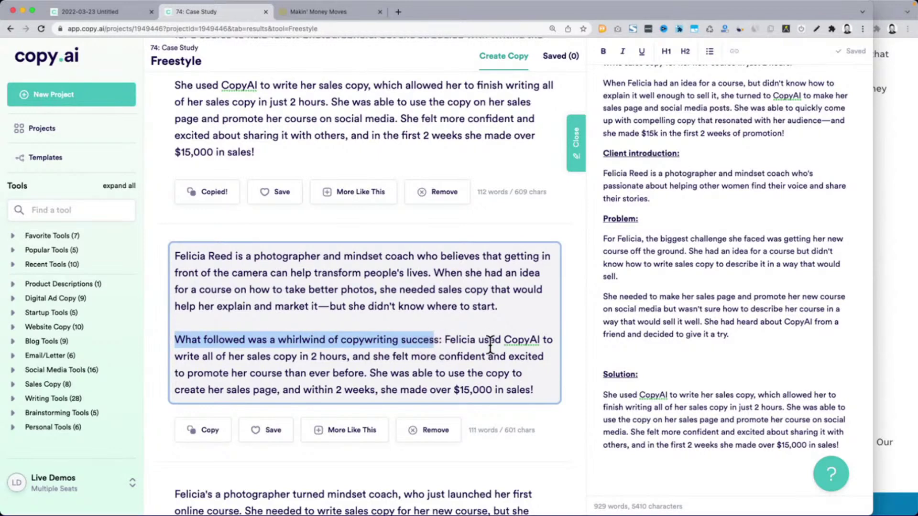
left_click_drag(353, 358, 396, 375)
scroll(396, 375, "down", 5)
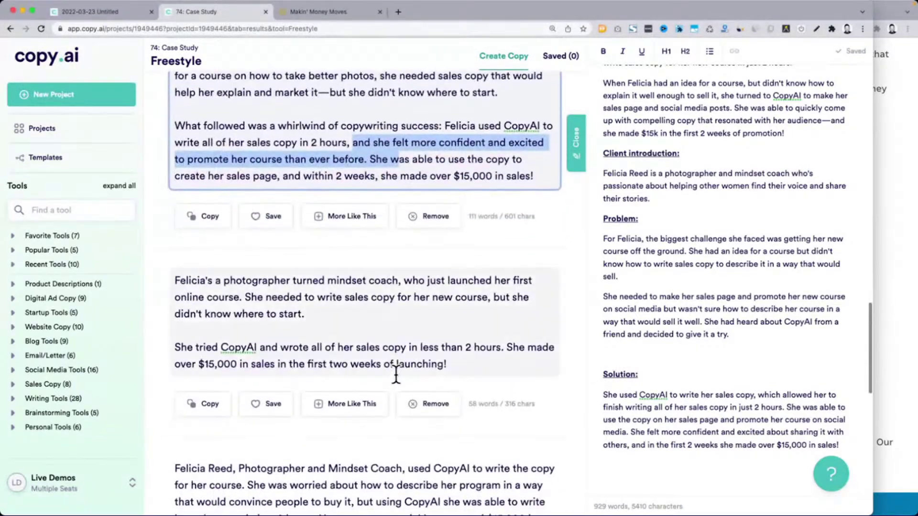
scroll(396, 376, "up", 10)
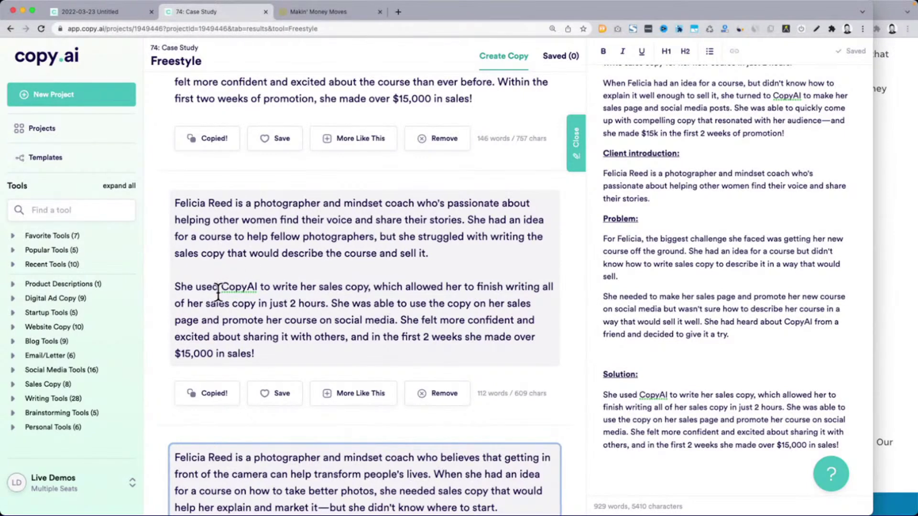
scroll(448, 265, "up", 6)
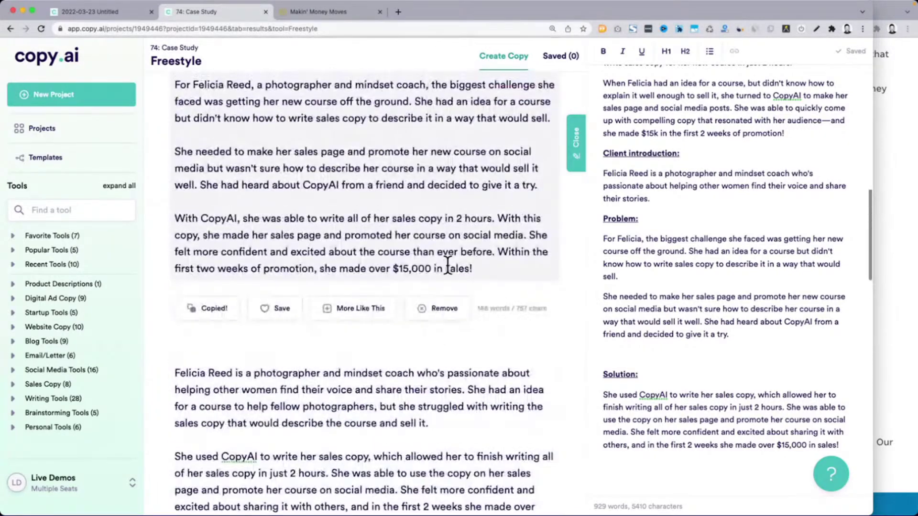
scroll(448, 265, "up", 1)
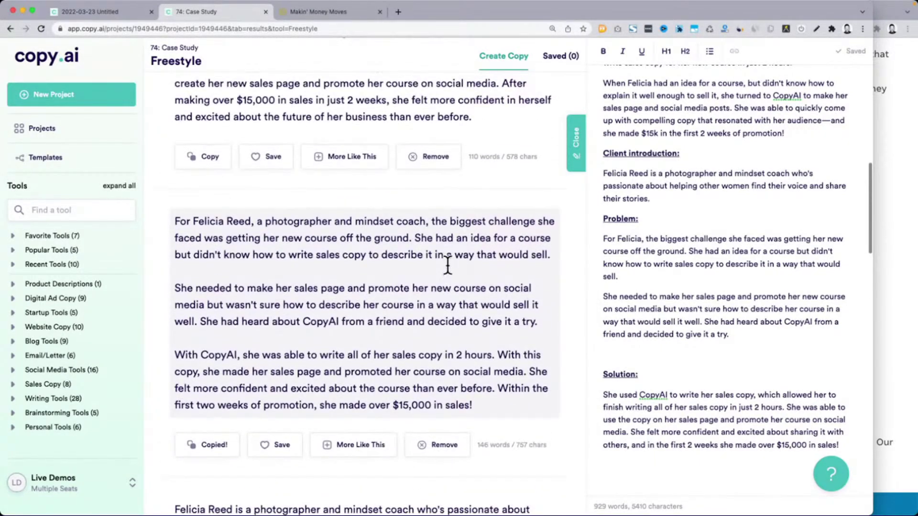
scroll(448, 266, "up", 2)
scroll(447, 265, "up", 1)
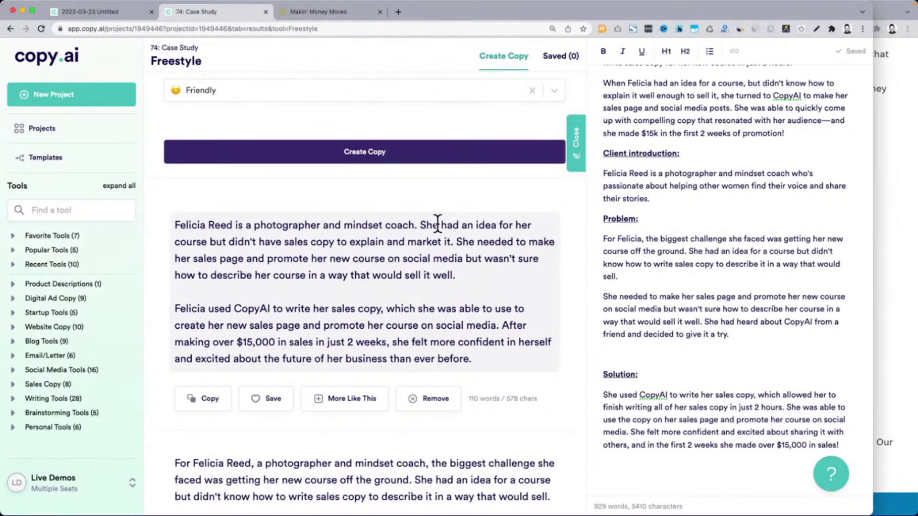
Copy the shortest draft's opening sentences into a new paragraph at the start of Problem
left_click(421, 225)
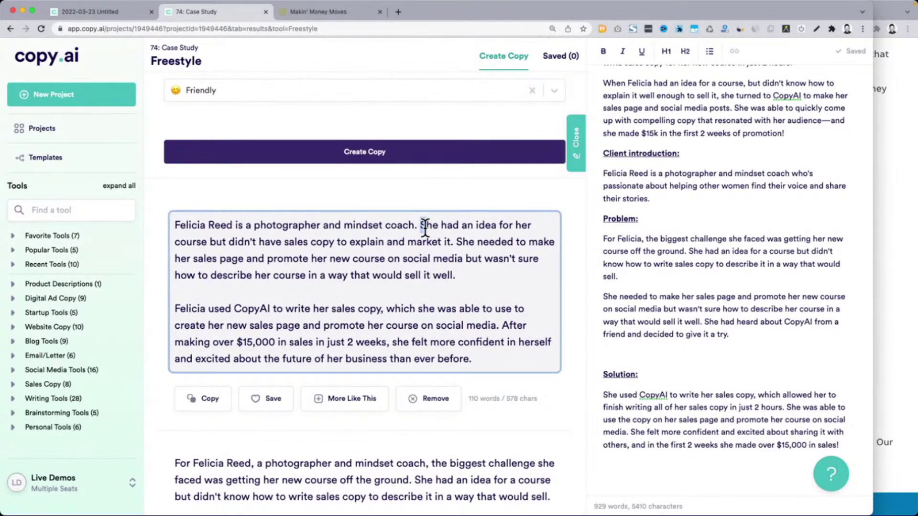
left_click_drag(430, 229, 486, 284)
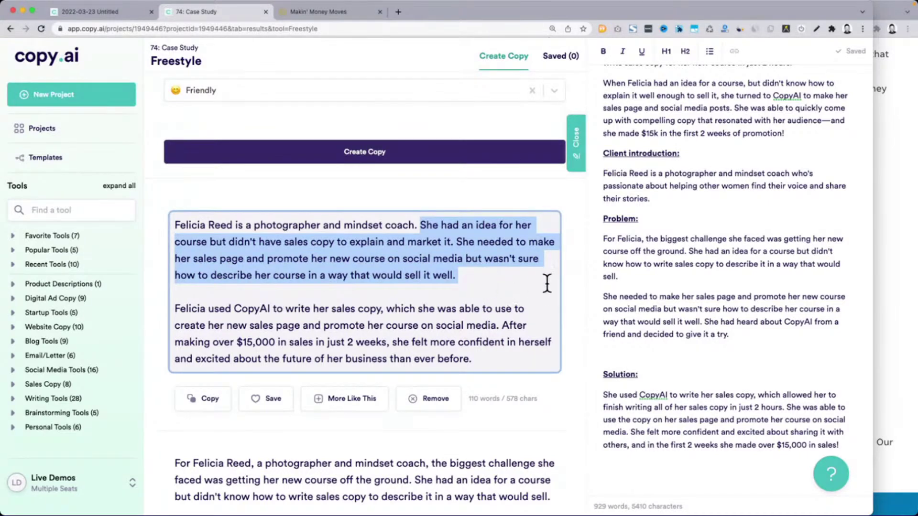
key("super+c")
left_click(672, 322)
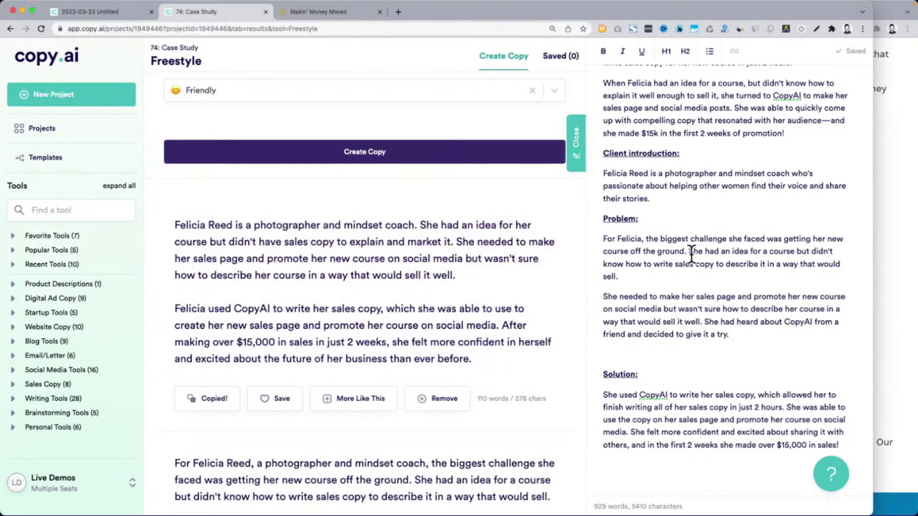
left_click(603, 234)
key("Return")
key("Up")
key("super+v")
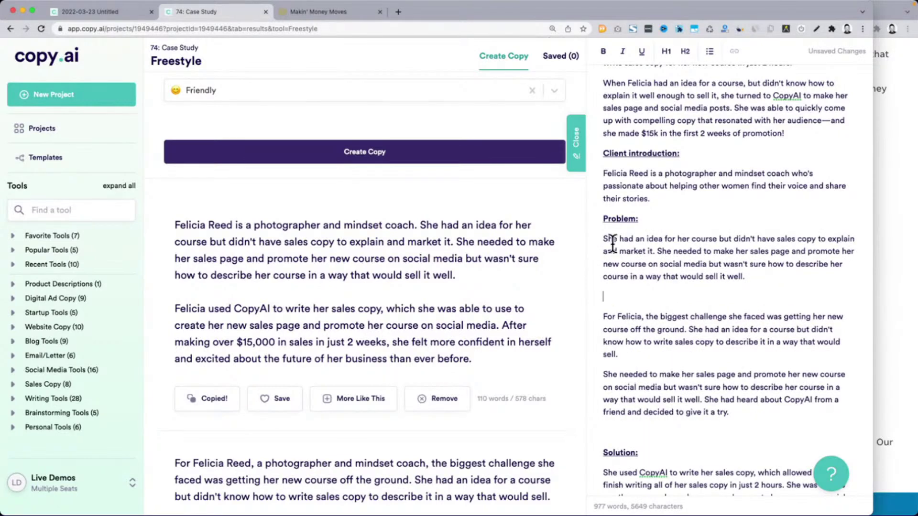
Reword the pasted line to open with the client's name and mention 'a new online' course
double_click(610, 239)
type("FE")
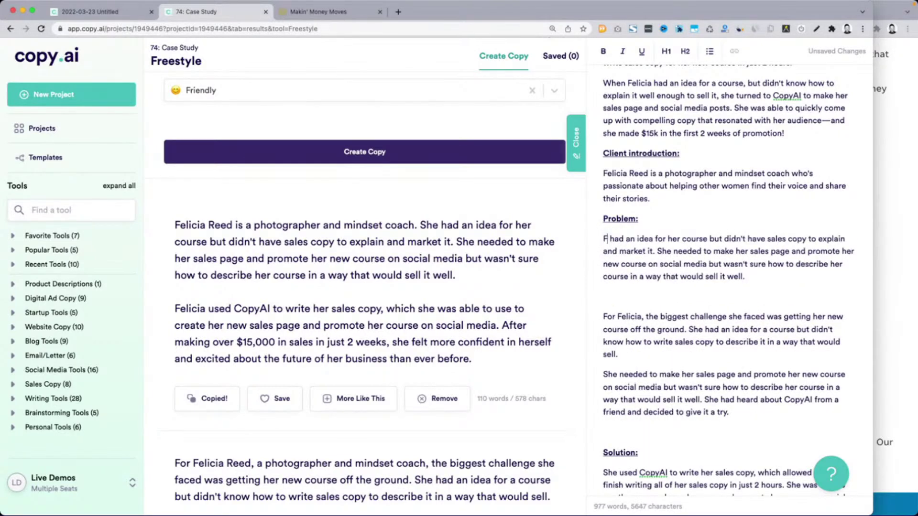
key("BackSpace")
type("E")
key("super+z")
key("super+z")
key("super+z")
key("super+z")
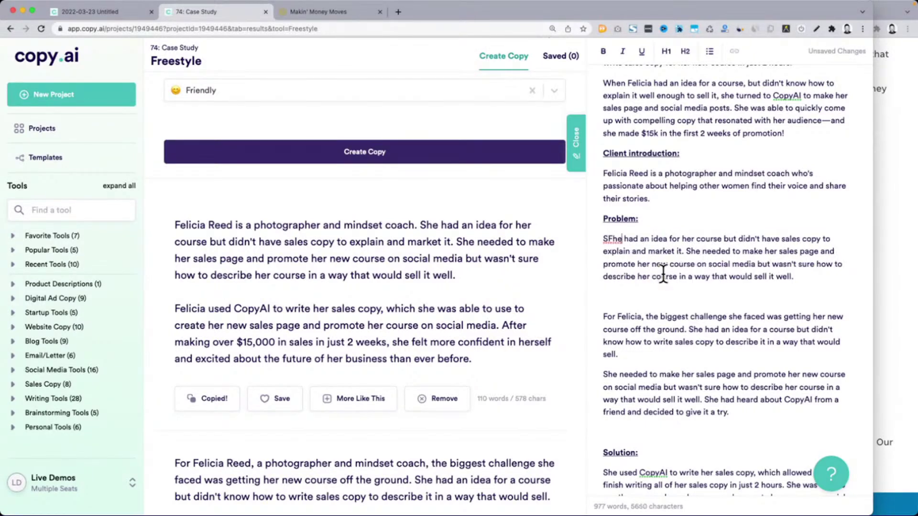
key("super+shift+z")
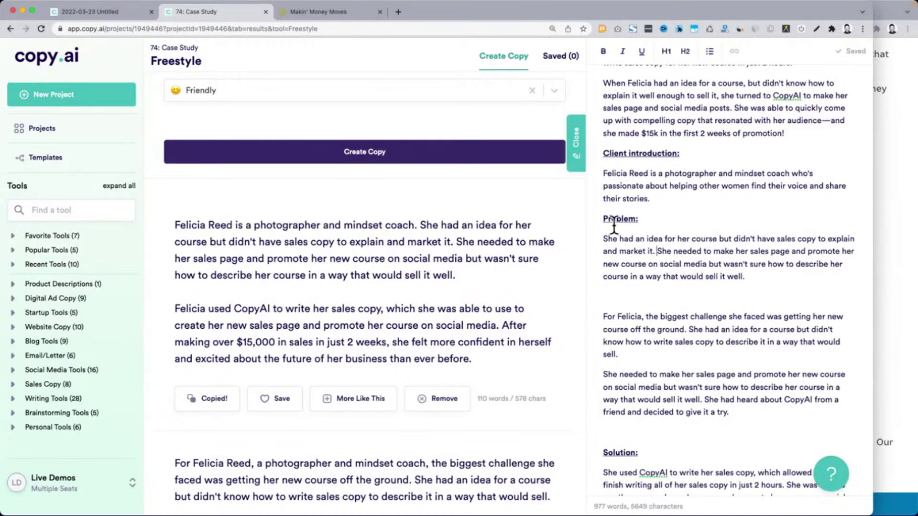
left_click_drag(604, 238, 609, 237)
type("Felicia")
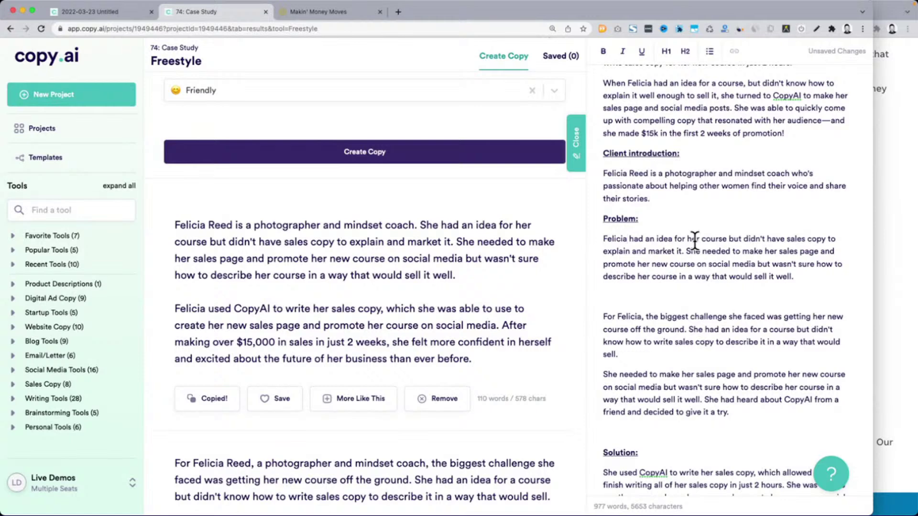
double_click(694, 239)
type("a new online")
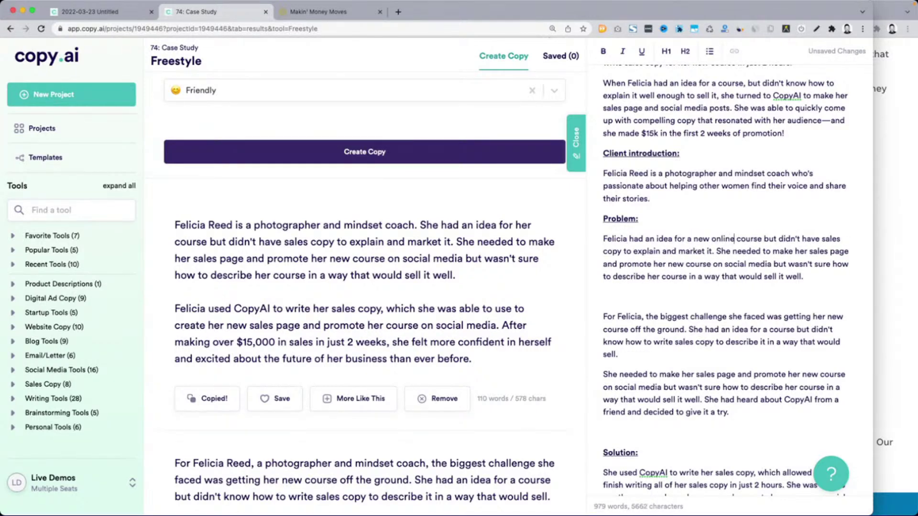
Delete the sales-page sentences and select the Problem text from 'copy' through 'try.'
left_click(717, 251)
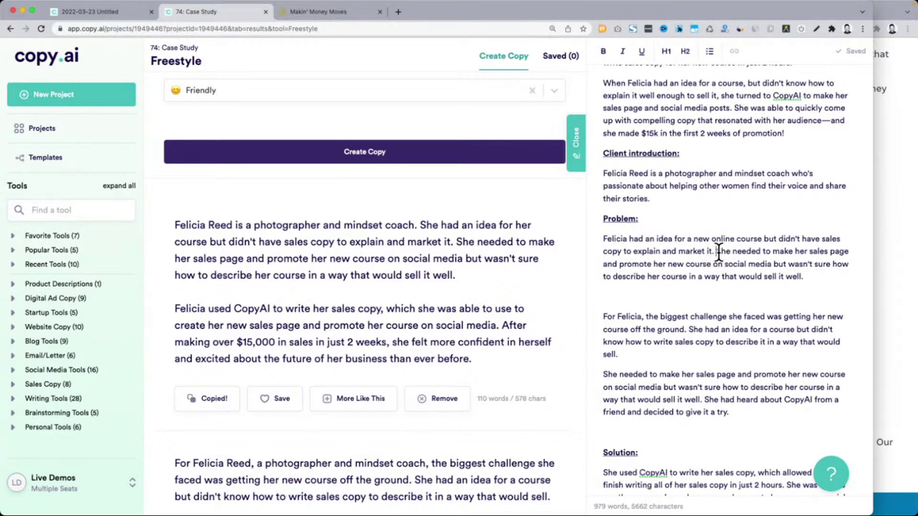
left_click(823, 277, "shift")
key("BackSpace")
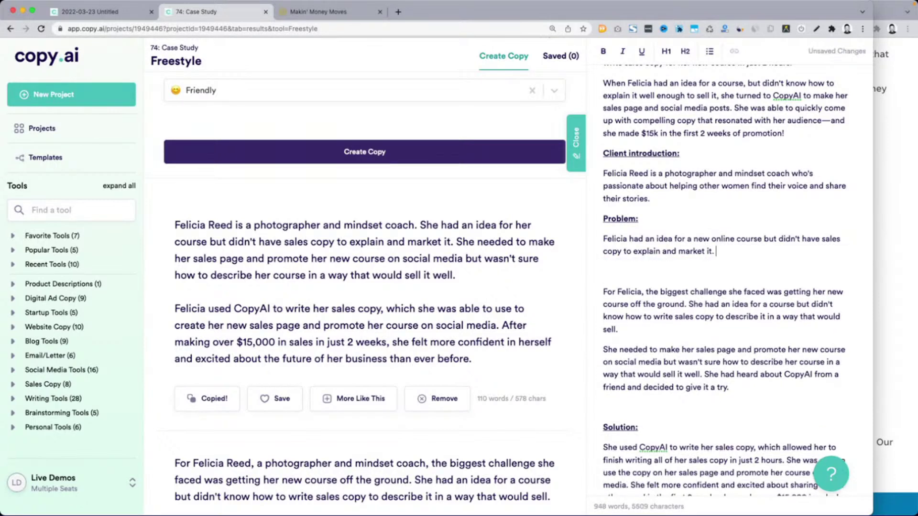
key("BackSpace")
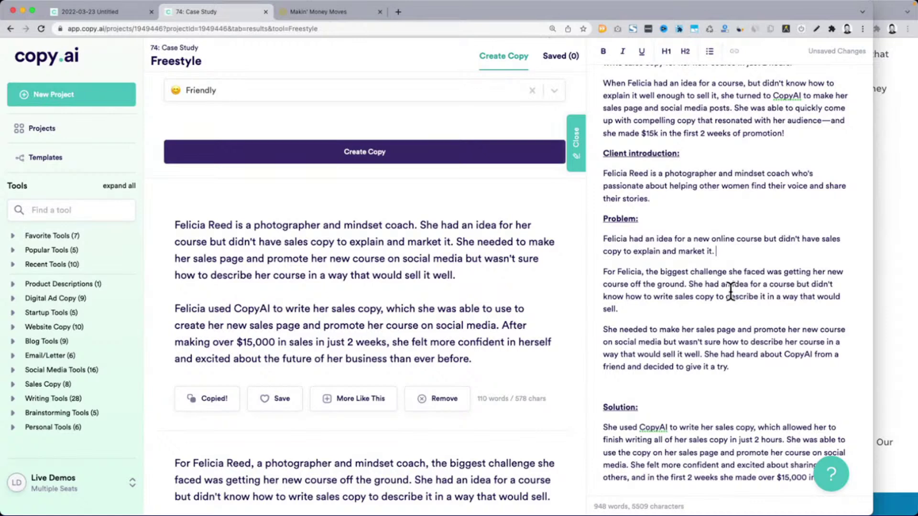
left_click(726, 296)
left_click_drag(624, 296, 654, 296)
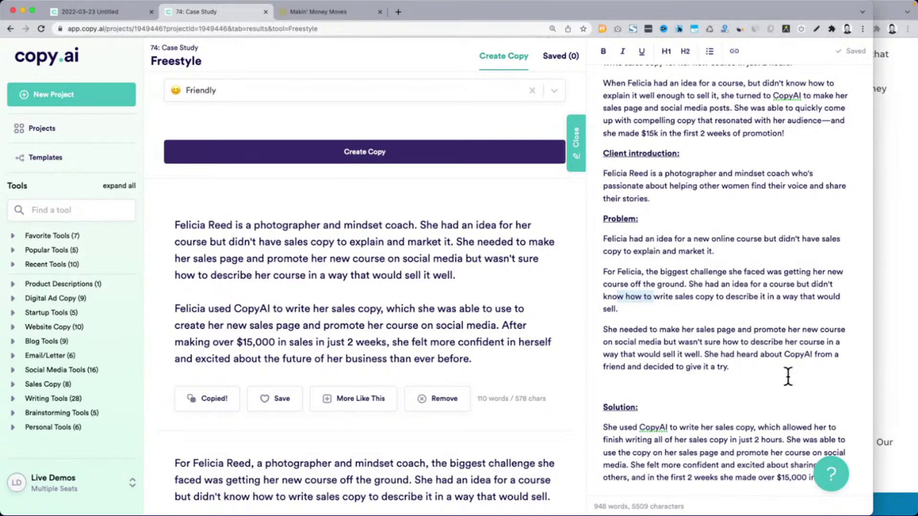
left_click_drag(734, 369, 606, 249)
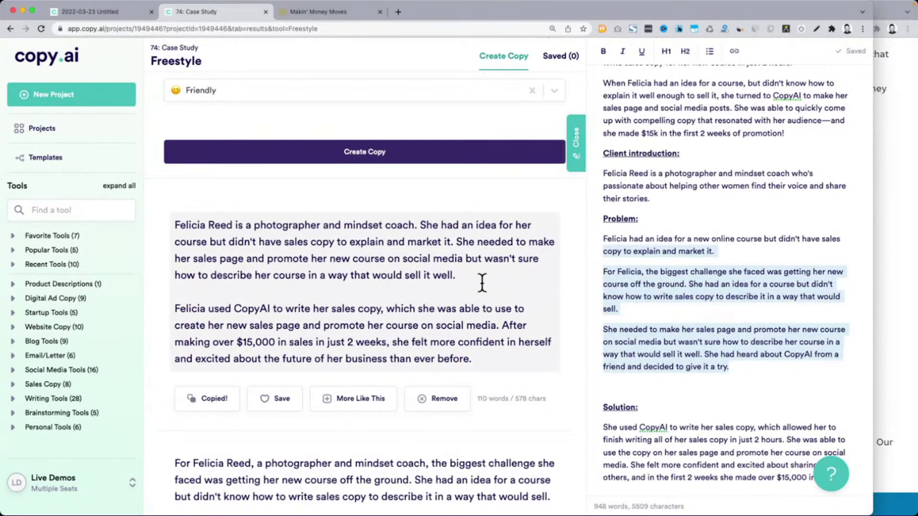
scroll(482, 282, "up", 3)
Remove the blank line after Problem and paste the heard-about-CopyAI sentence under Solution
scroll(705, 324, "down", 1)
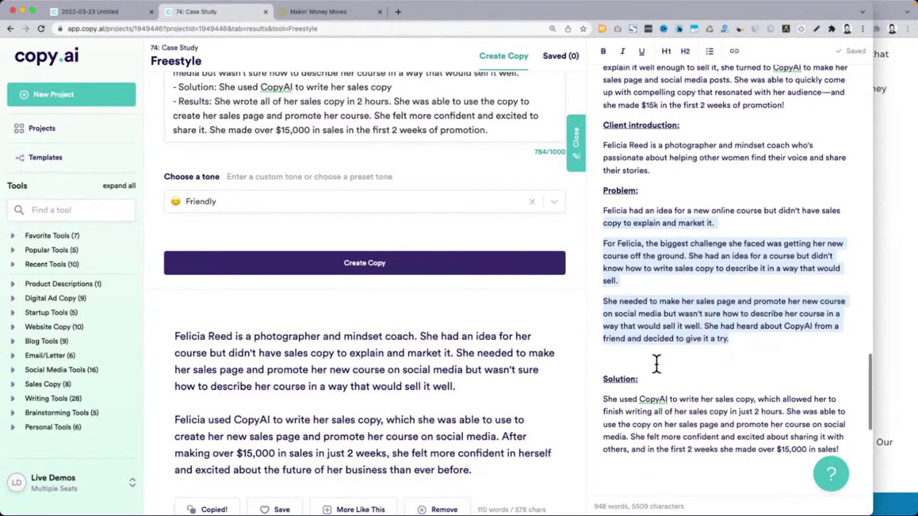
left_click(657, 364)
key("BackSpace")
scroll(395, 393, "down", 1)
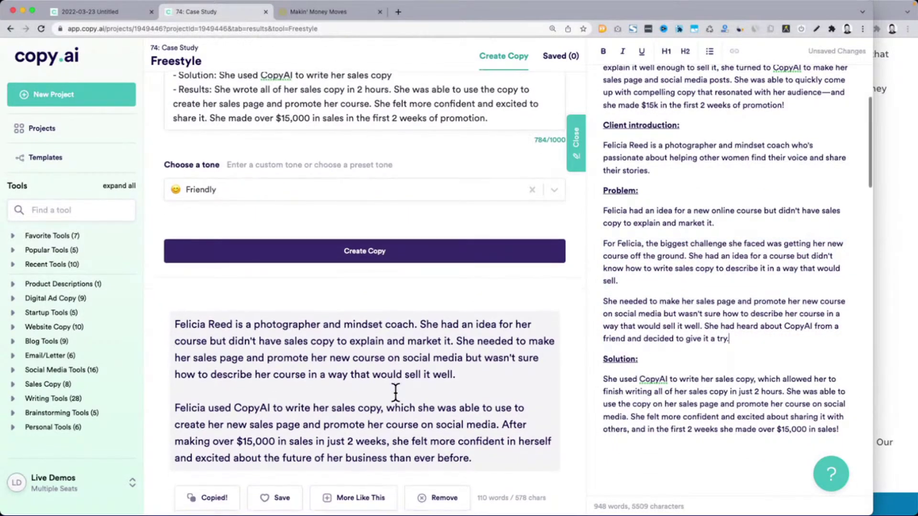
scroll(395, 393, "down", 6)
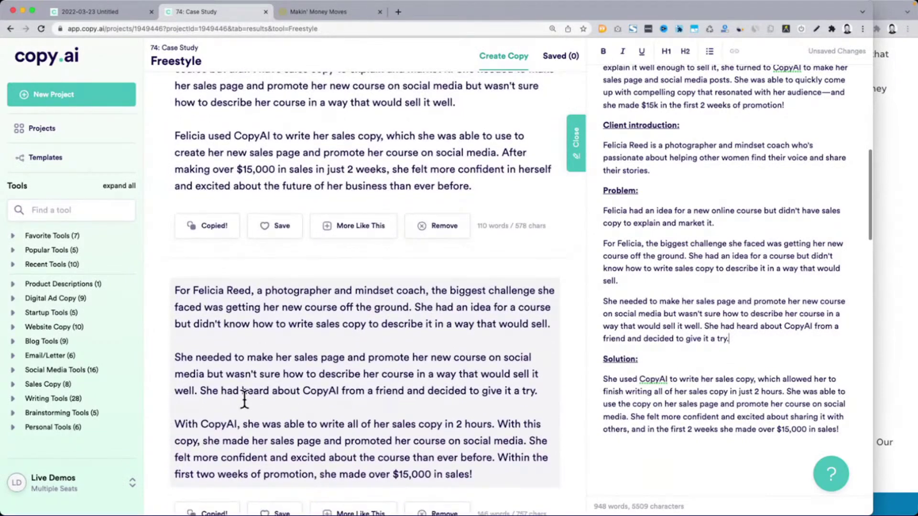
left_click_drag(200, 392, 547, 386)
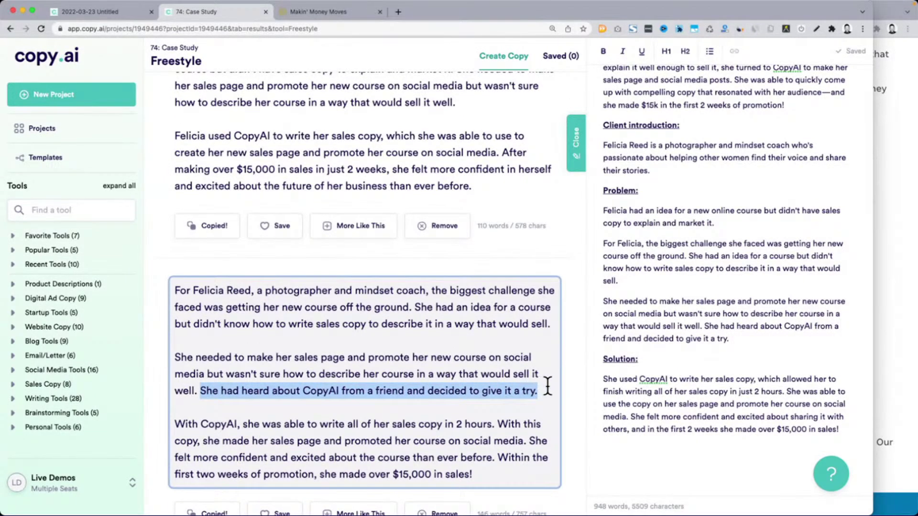
left_click(673, 355)
key("ctrl+v")
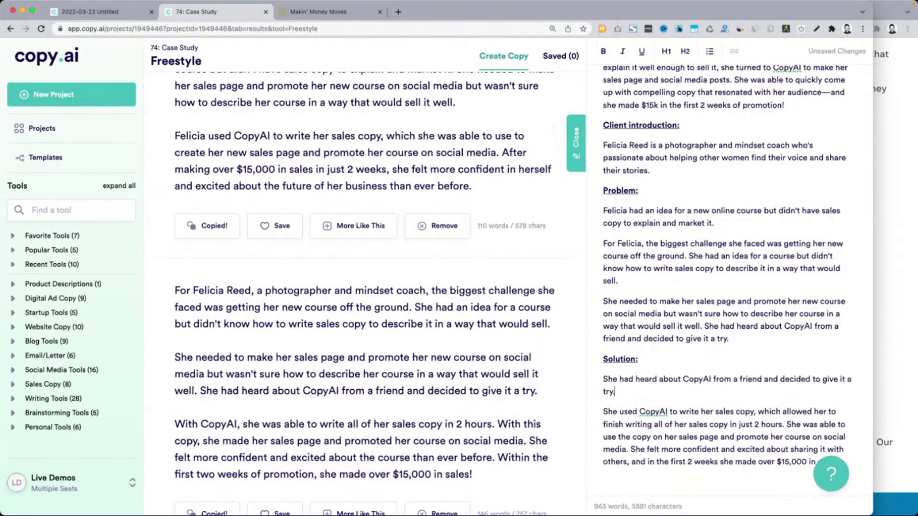
double_click(608, 377)
Paste the sentences about her trying to write copy herself as a paragraph after the Problem intro
scroll(715, 354, "down", 6)
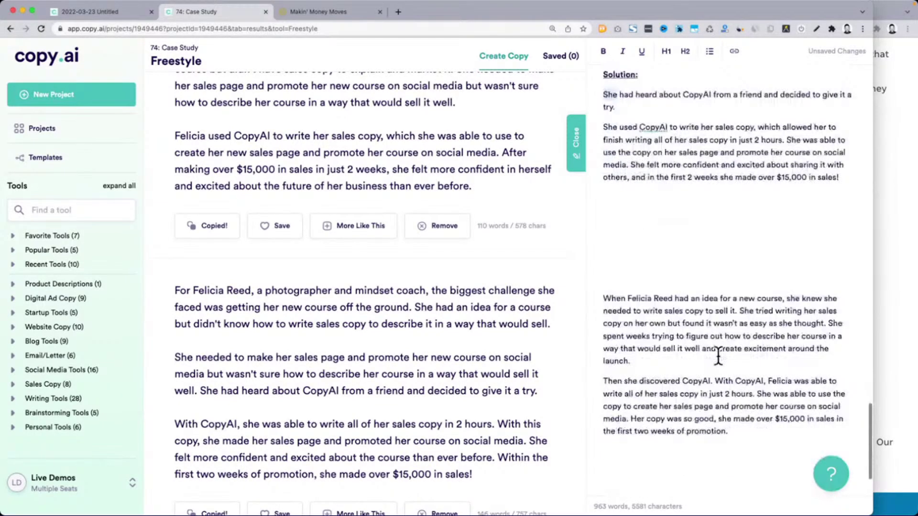
scroll(687, 345, "down", 1)
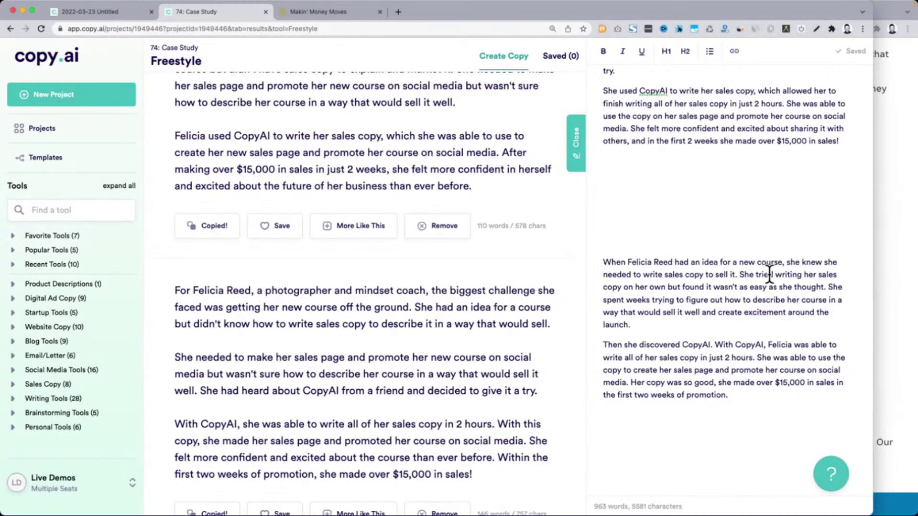
left_click_drag(741, 275, 800, 322)
key("super+c")
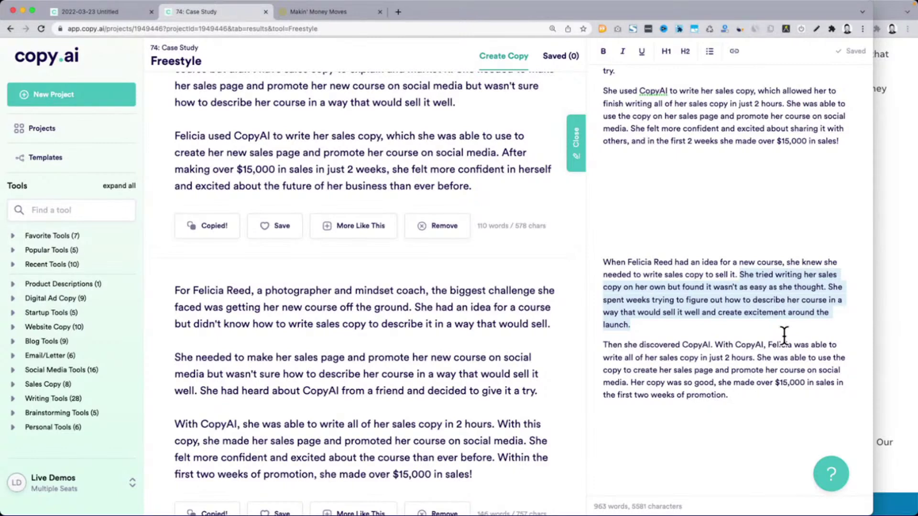
scroll(784, 334, "up", 6)
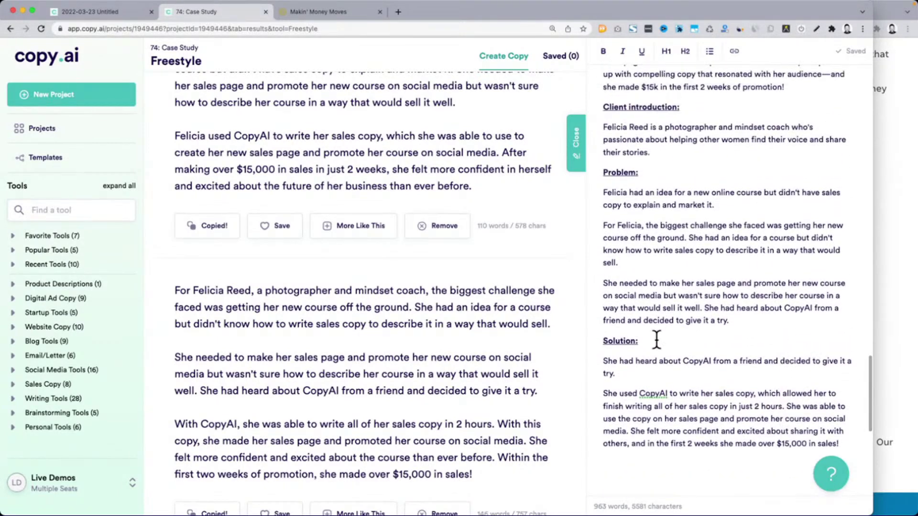
left_click(644, 205)
left_click(749, 207)
key("Return")
key("super+v")
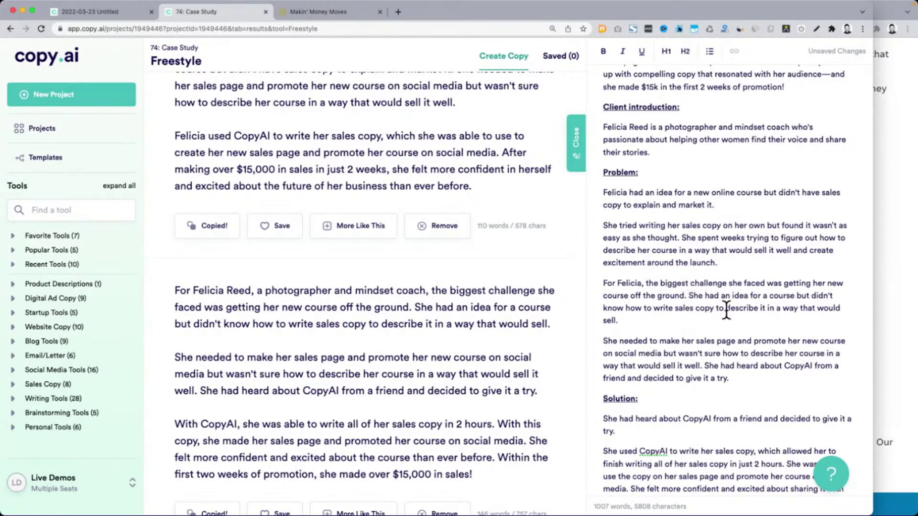
Delete the repeated how-to-write-copy and heard-about-CopyAI sentences from Problem and join the paragraphs
left_click(681, 325, "shift")
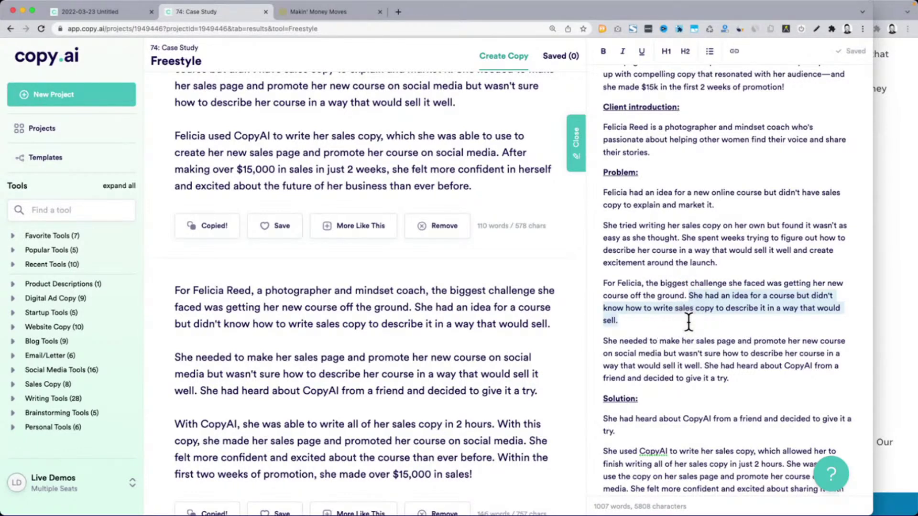
key("BackSpace")
key("Delete")
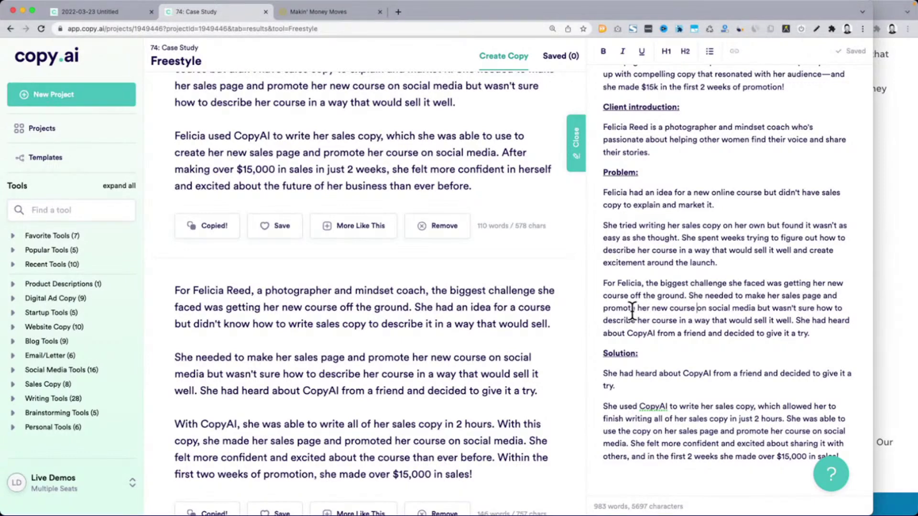
left_click(796, 322)
left_click(816, 332, "shift")
key("BackSpace")
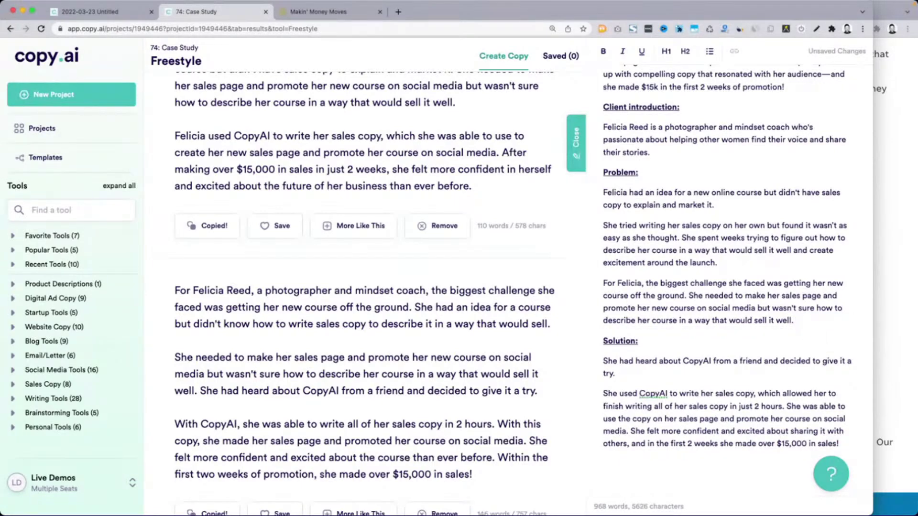
scroll(708, 363, "down", 2)
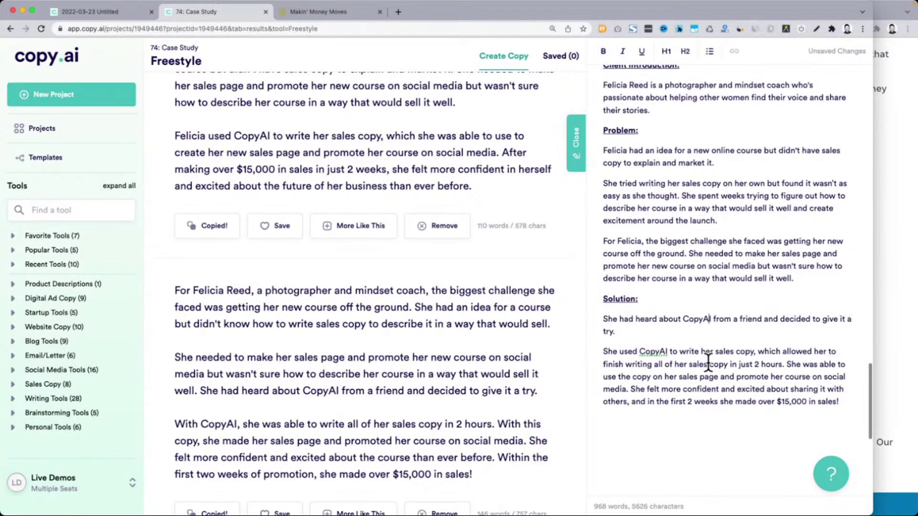
scroll(411, 352, "up", 10)
Change the Freestyle request to 'Case study - Conclusion'
scroll(610, 314, "up", 3)
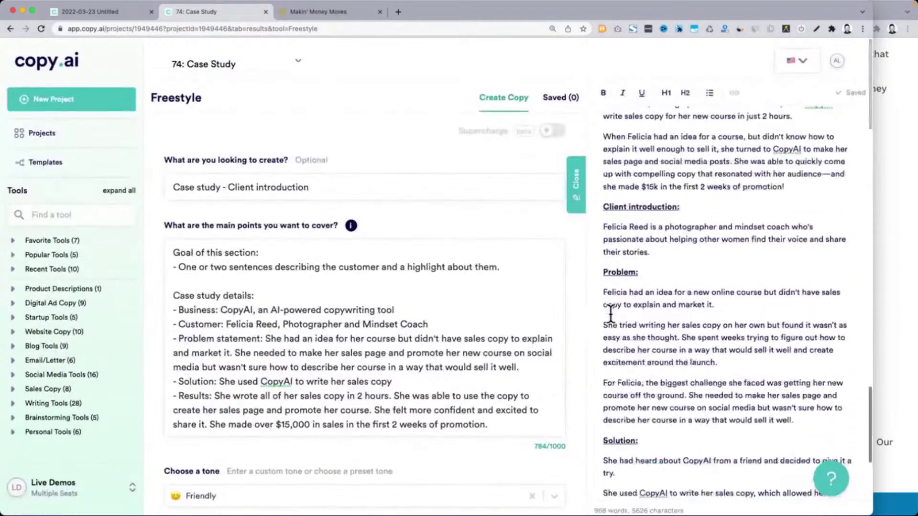
scroll(731, 283, "up", 10)
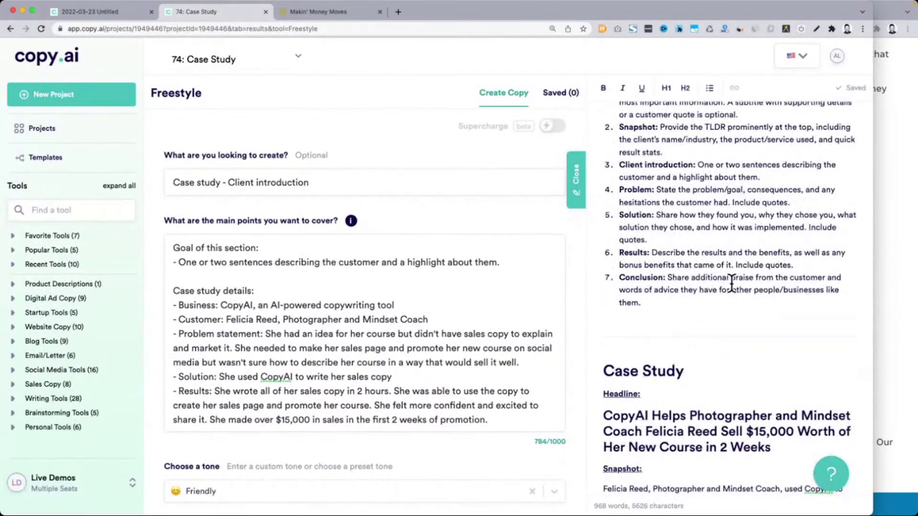
scroll(731, 282, "up", 1)
double_click(627, 267)
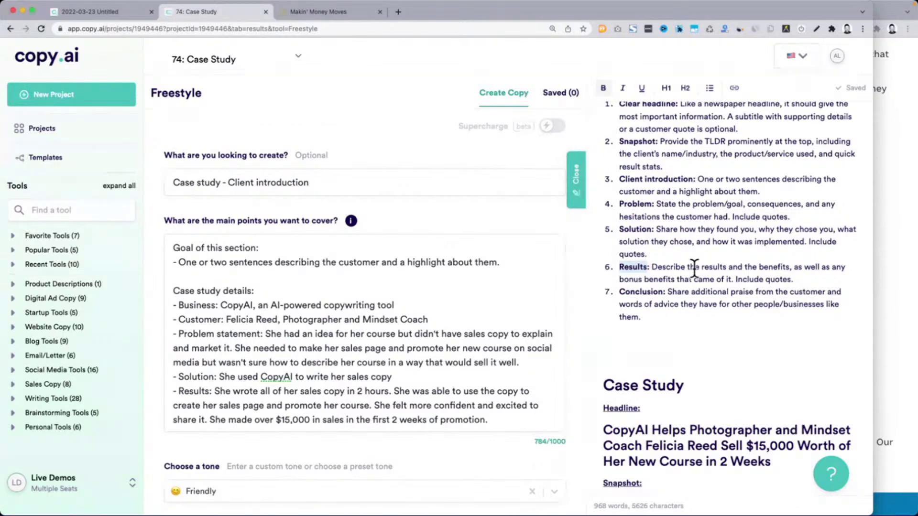
double_click(639, 292)
key("ctrl+c")
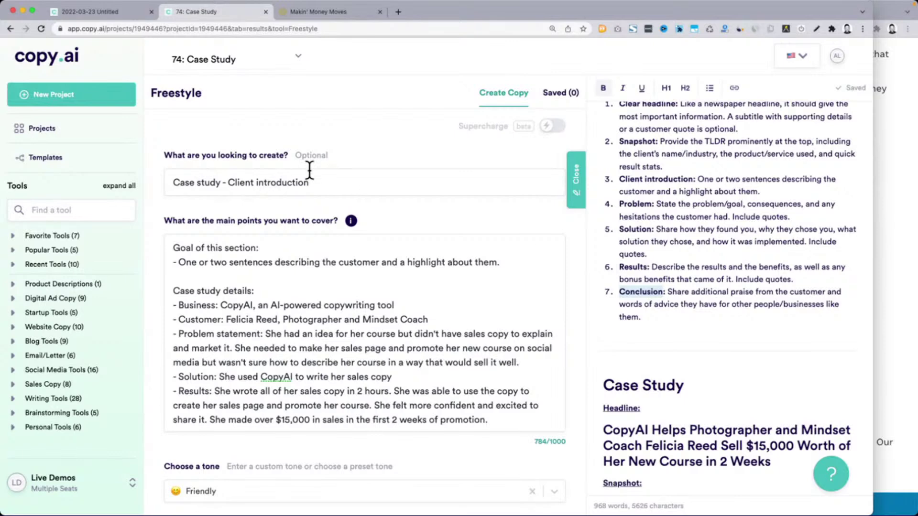
left_click(229, 183)
key("shift+End")
key("ctrl+v")
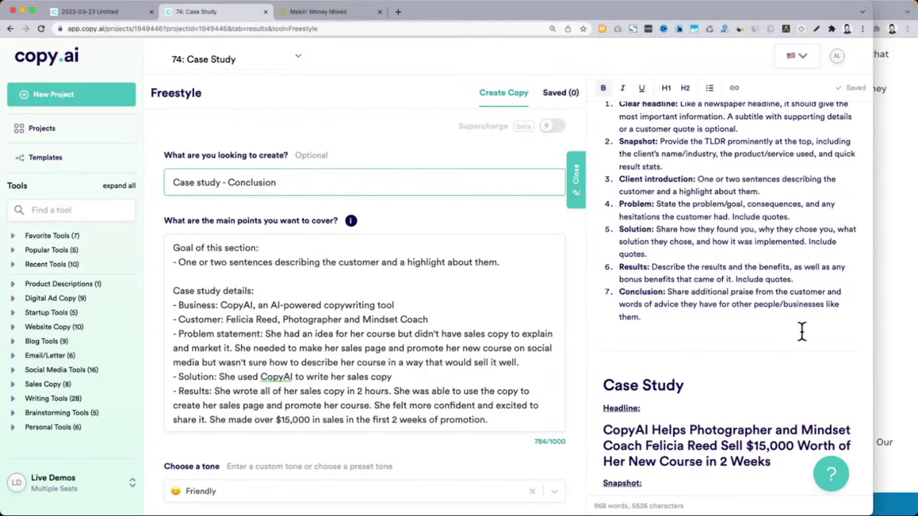
Replace the goal line in the main points with the outline's Conclusion description
left_click_drag(668, 292, 682, 316)
key("ctrl+c")
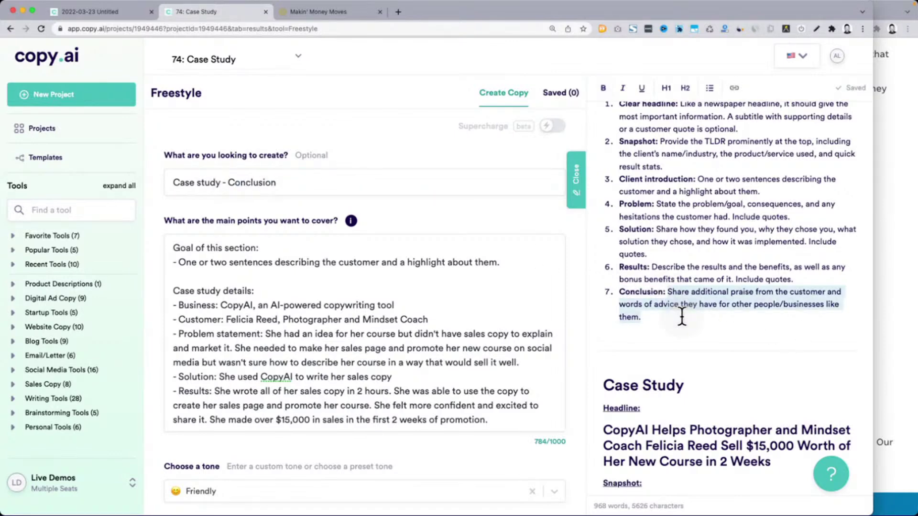
left_click(180, 261)
key("shift+End")
key("ctrl+v")
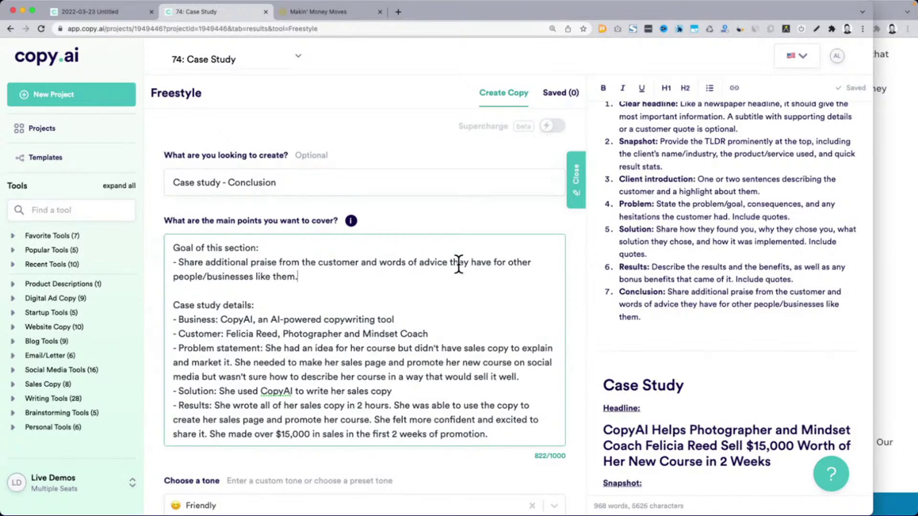
Compare the Case study - Conclusion request against outline items 1 through 7
scroll(713, 266, "up", 4)
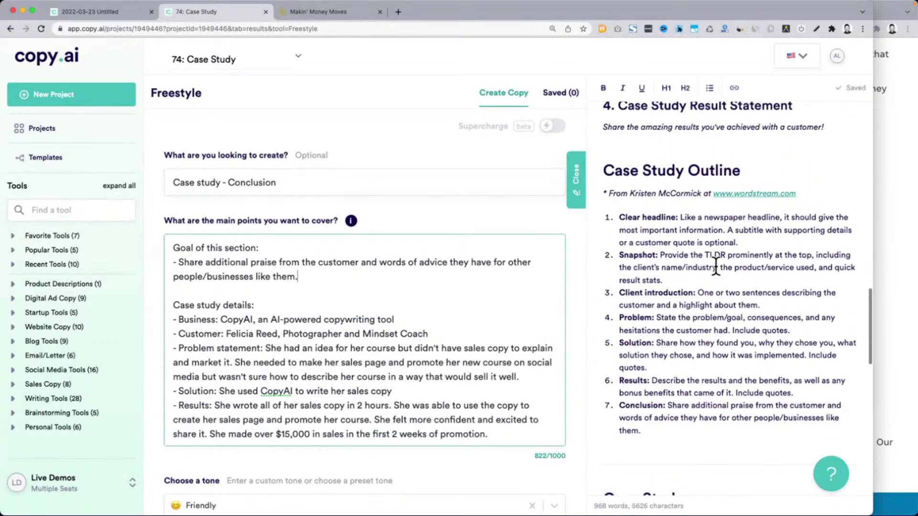
left_click_drag(741, 171, 610, 165)
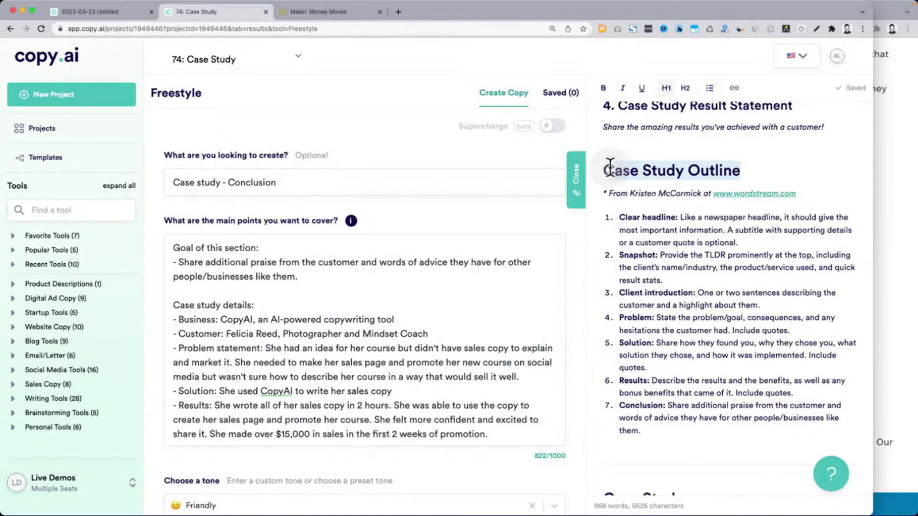
left_click(262, 248)
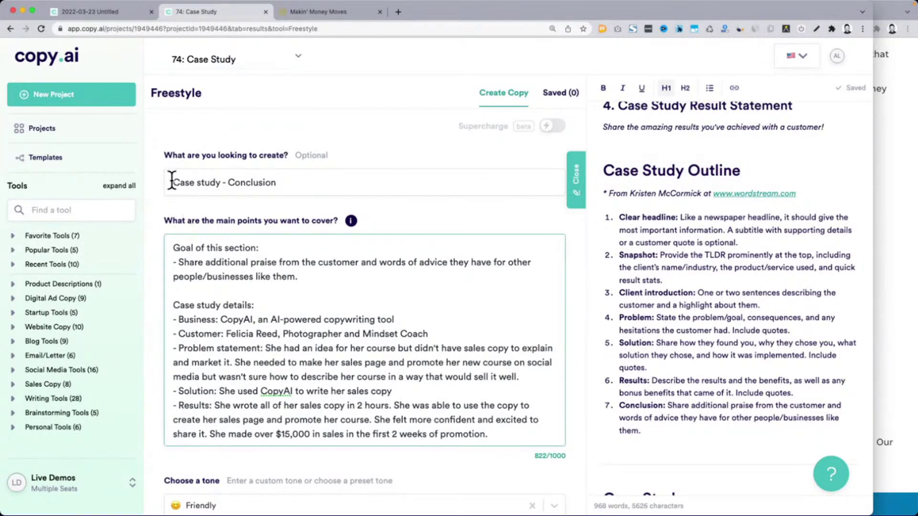
left_click_drag(172, 181, 312, 182)
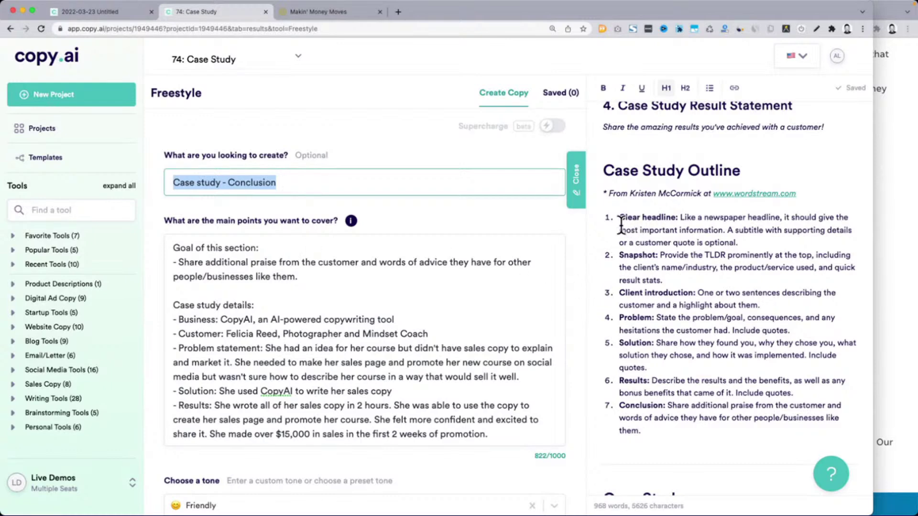
left_click(624, 221)
left_click_drag(624, 221, 662, 430)
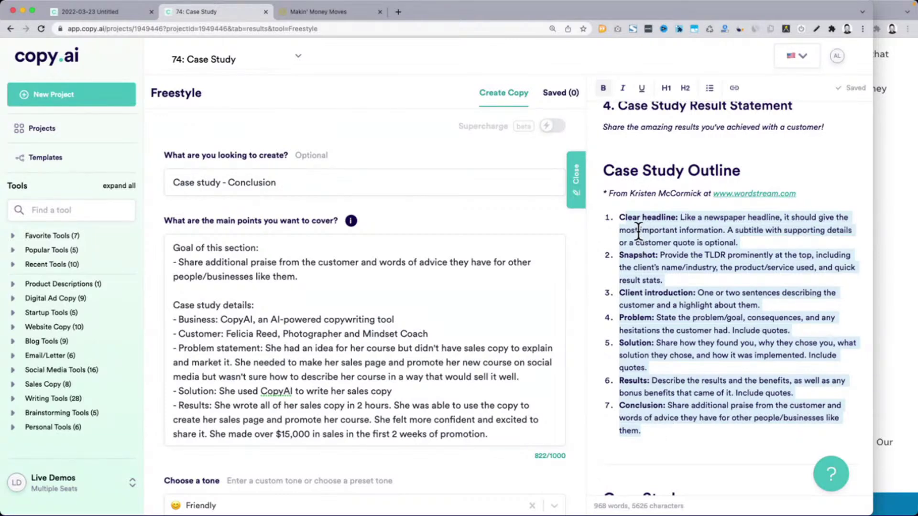
left_click(575, 261)
scroll(575, 258, "down", 3)
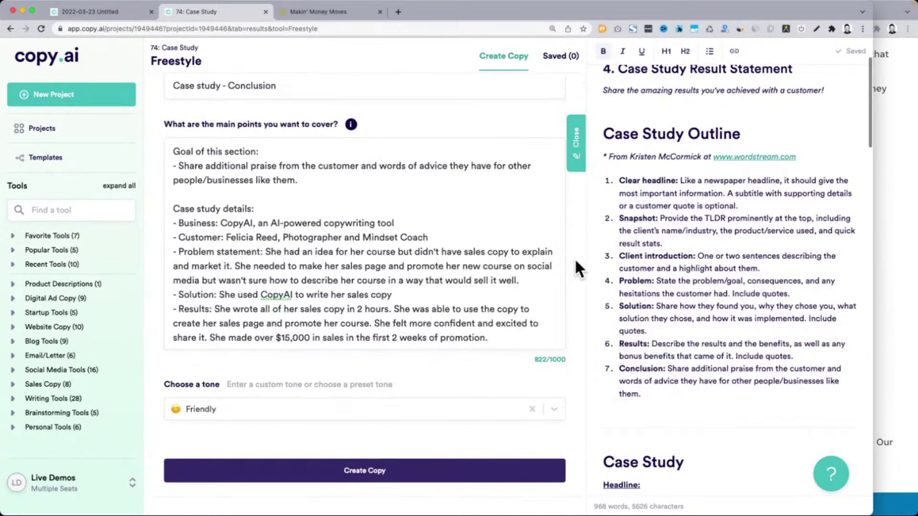
left_click(344, 466)
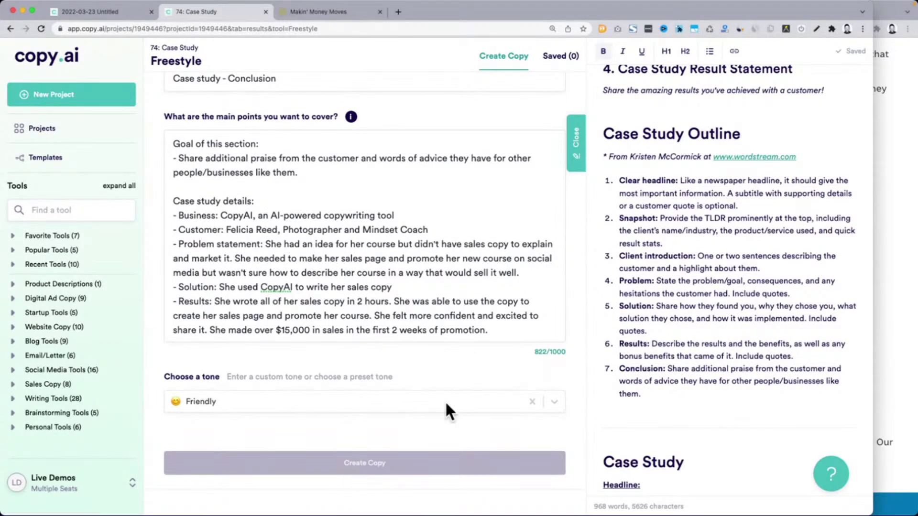
left_click_drag(874, 214, 911, 212)
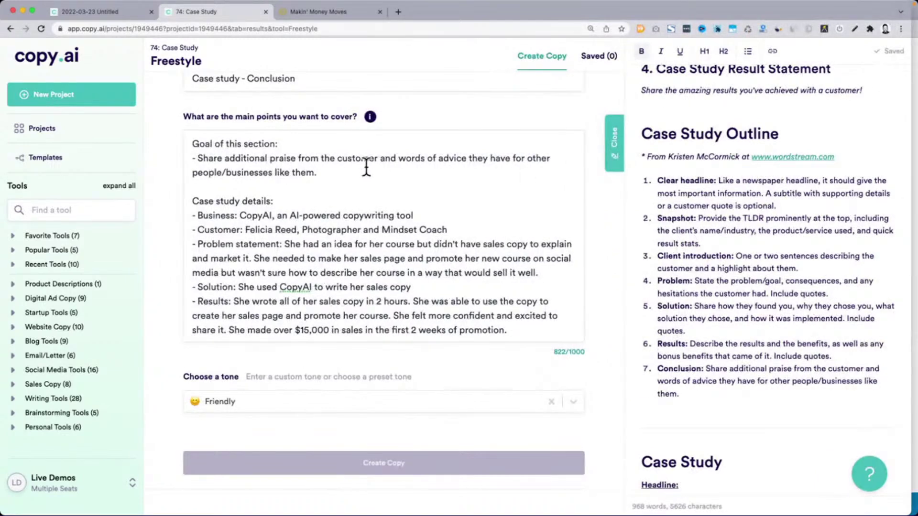
scroll(311, 196, "up", 1)
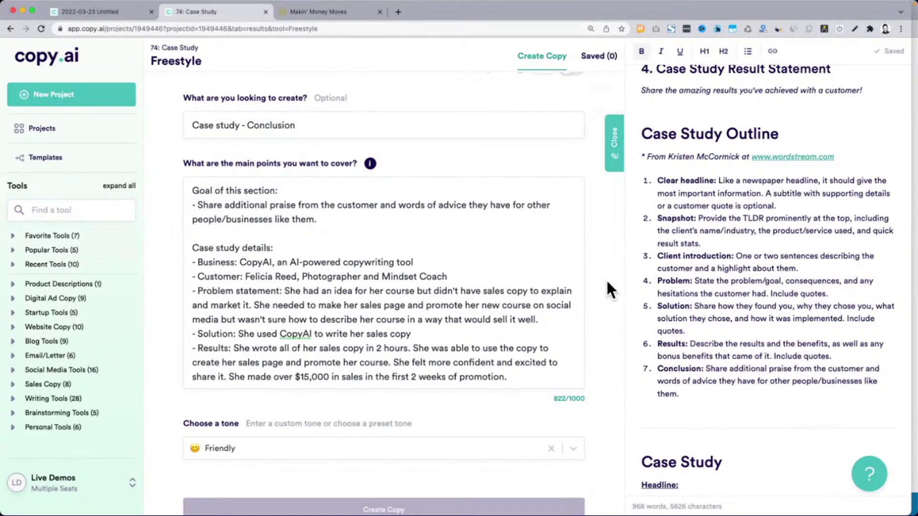
scroll(608, 282, "down", 8)
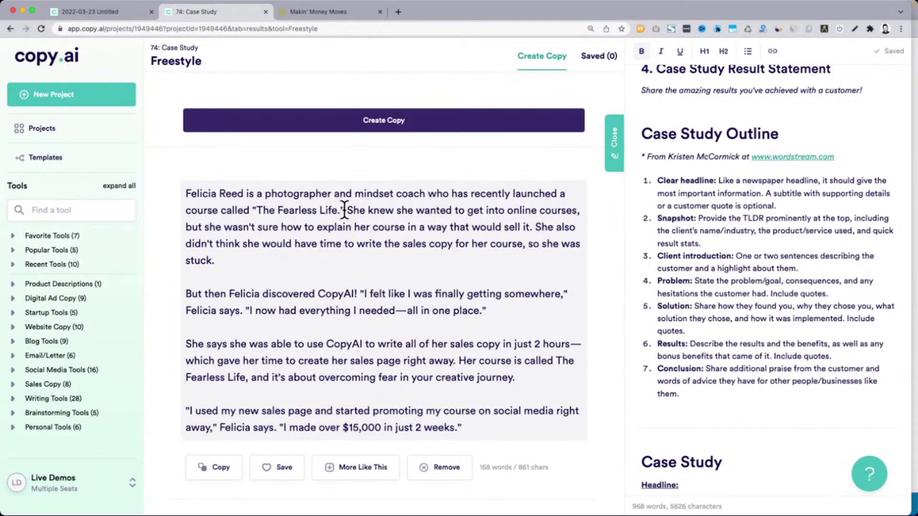
left_click_drag(345, 210, 256, 201)
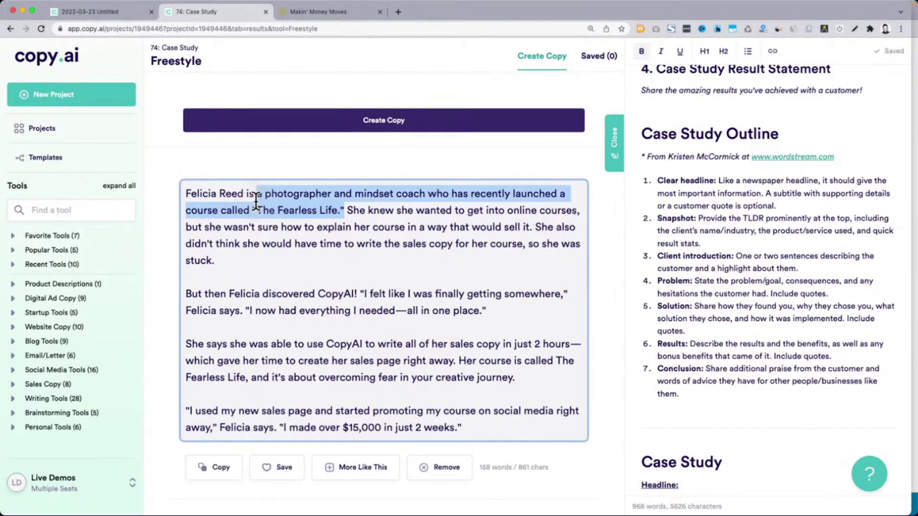
left_click(741, 349)
scroll(742, 348, "down", 1)
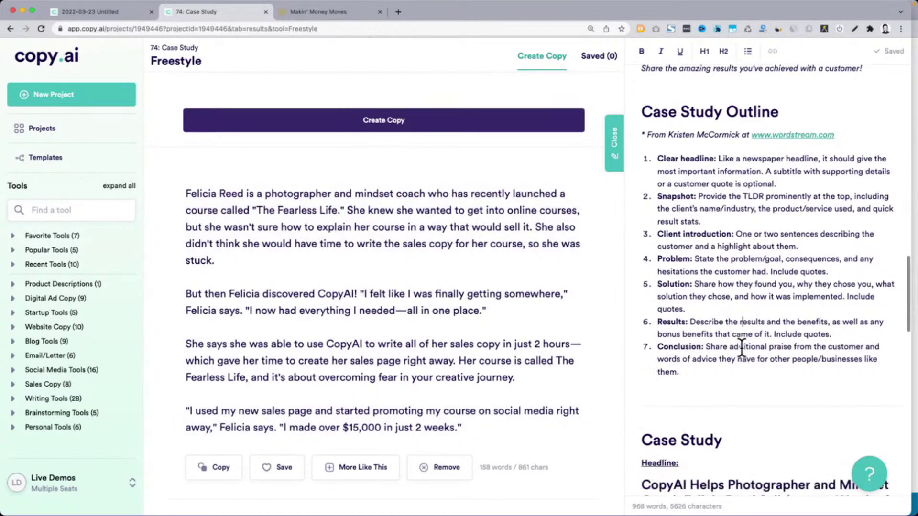
scroll(742, 348, "down", 15)
Add a 'Conclusion:' label and cut the confidence and $15,000 sentence to start a Results label
left_click(781, 364)
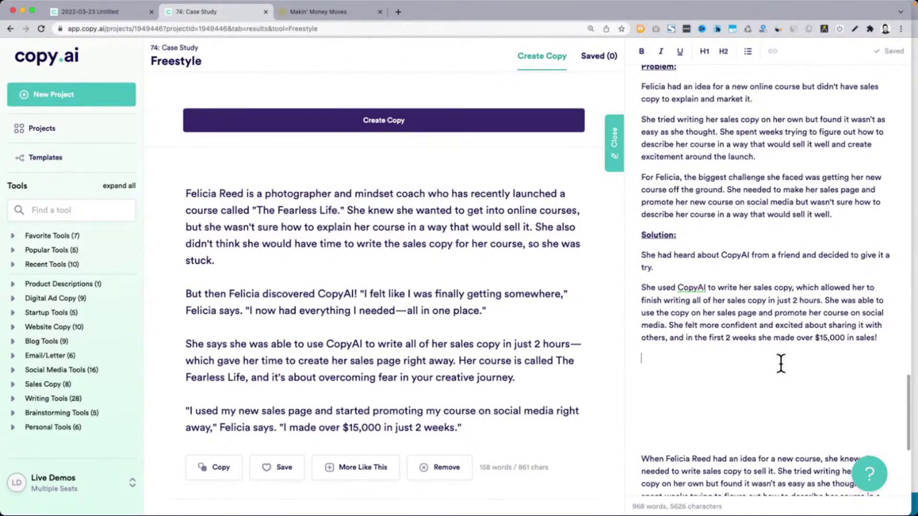
type("Con")
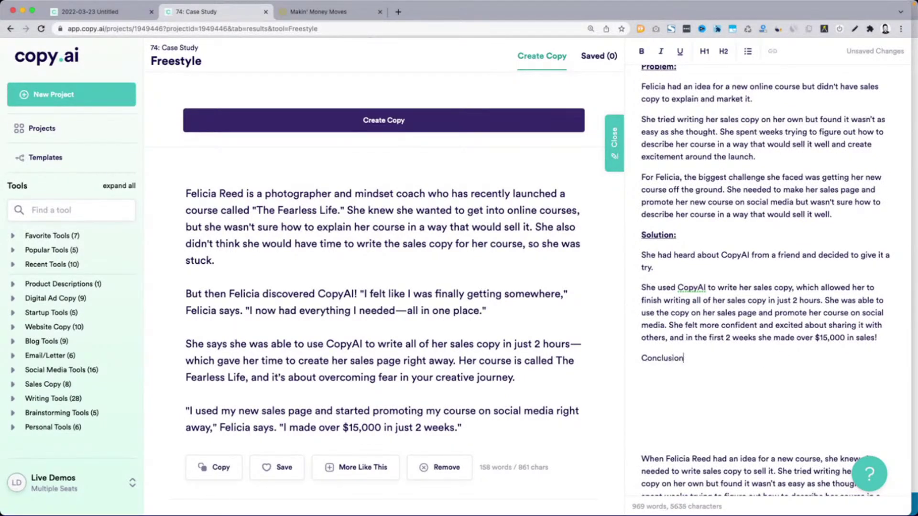
type("clusion:")
key("Return")
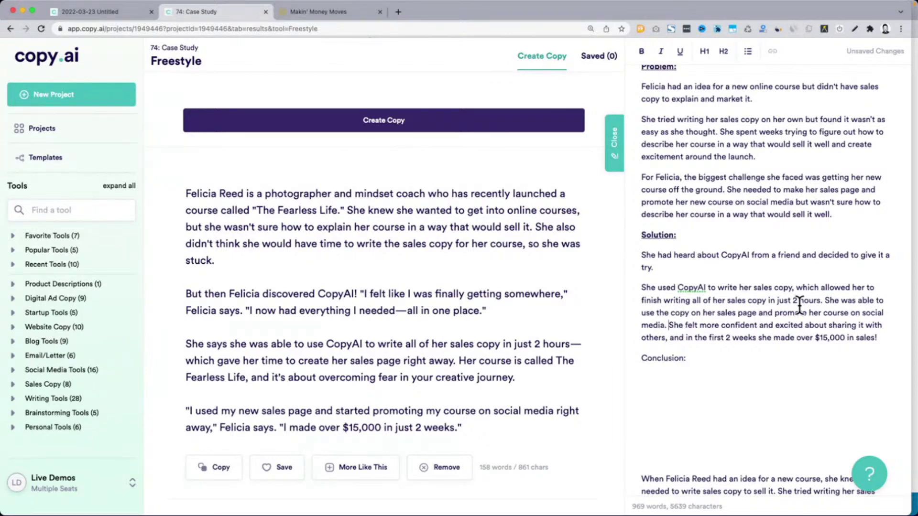
left_click(887, 341, "shift")
key("BackSpace")
key("Return")
type("Restu")
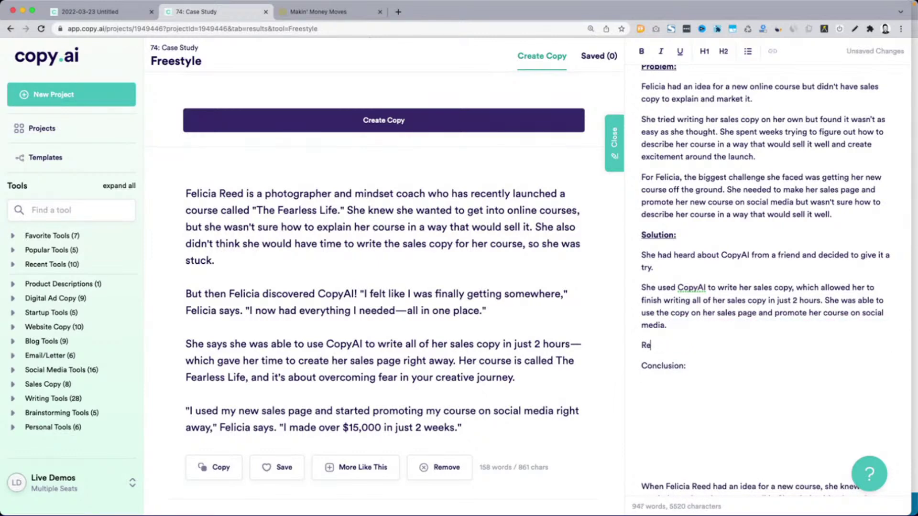
key("Return")
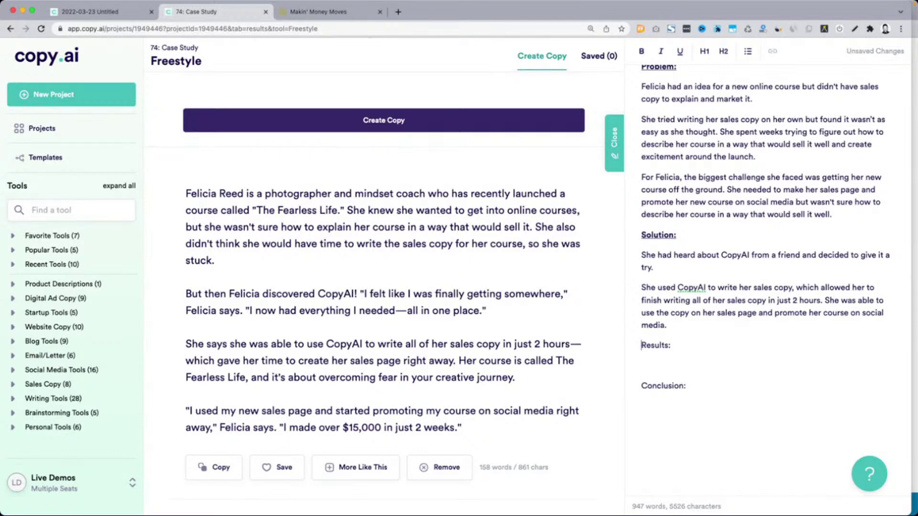
Bold Results, paste the $15,000 sentence beneath it, and bold and underline Conclusion
key("shift+End")
key("ctrl+b")
key("super+v")
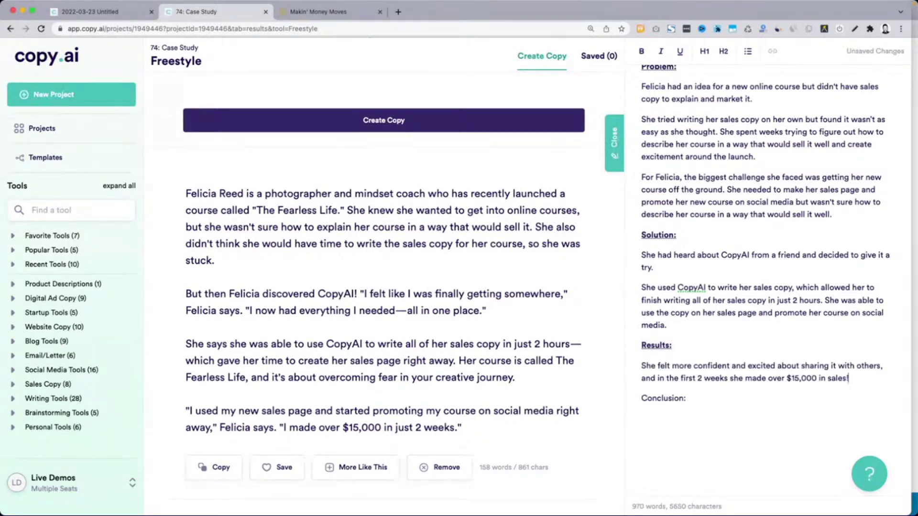
key("shift+super+Left")
key("super+b")
key("super+u")
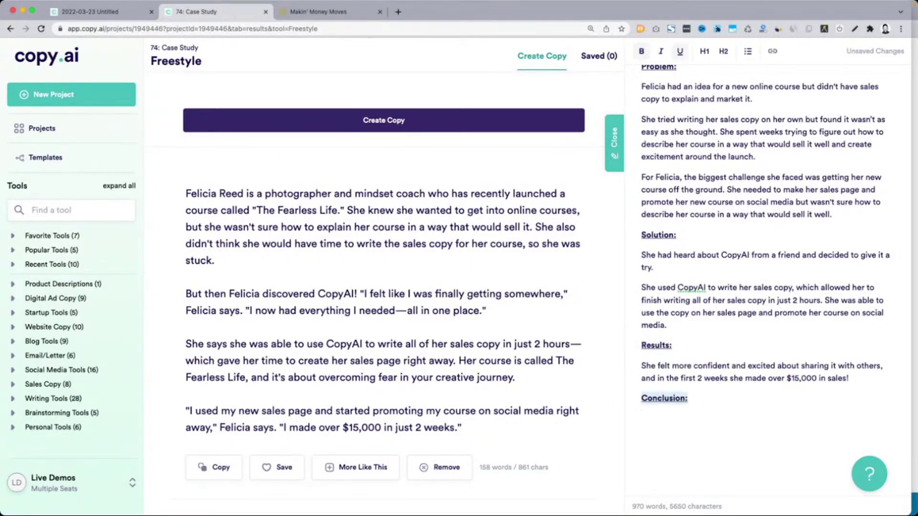
key("Right")
key("Return")
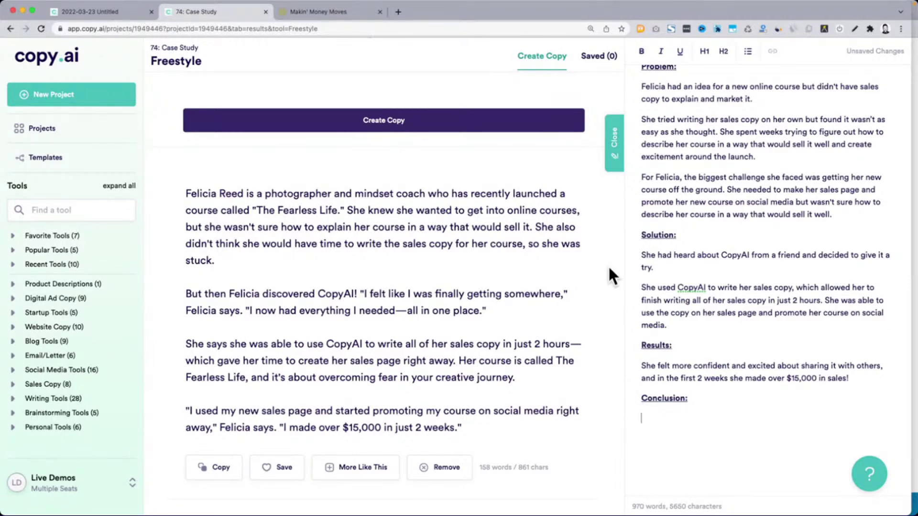
scroll(378, 287, "down", 1)
In the first draft, replace the course name with 'new online' and write 'was excited about her course'
left_click(379, 287)
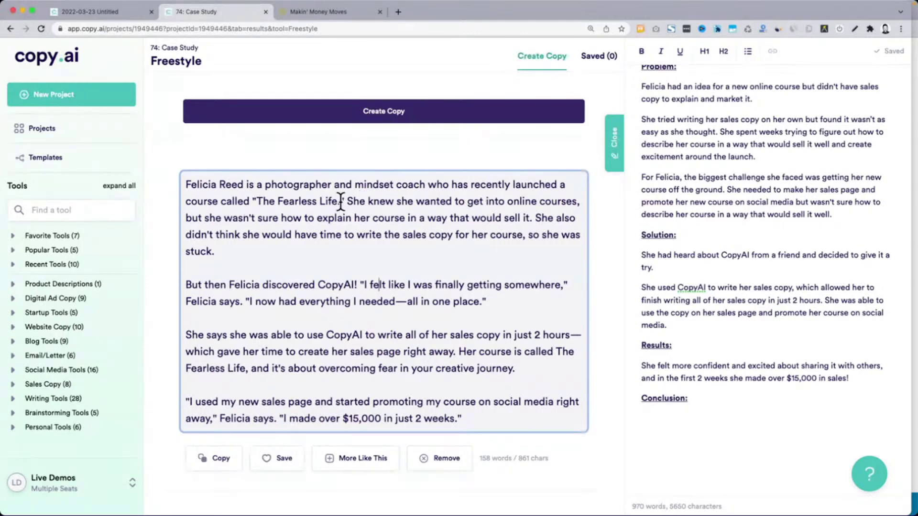
left_click_drag(343, 201, 221, 201)
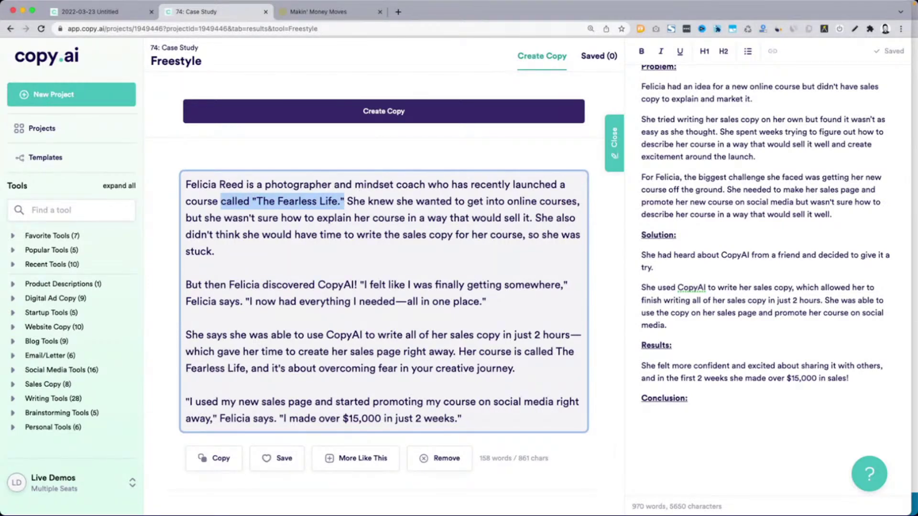
key("BackSpace")
key("BackSpace")
type(".new onli")
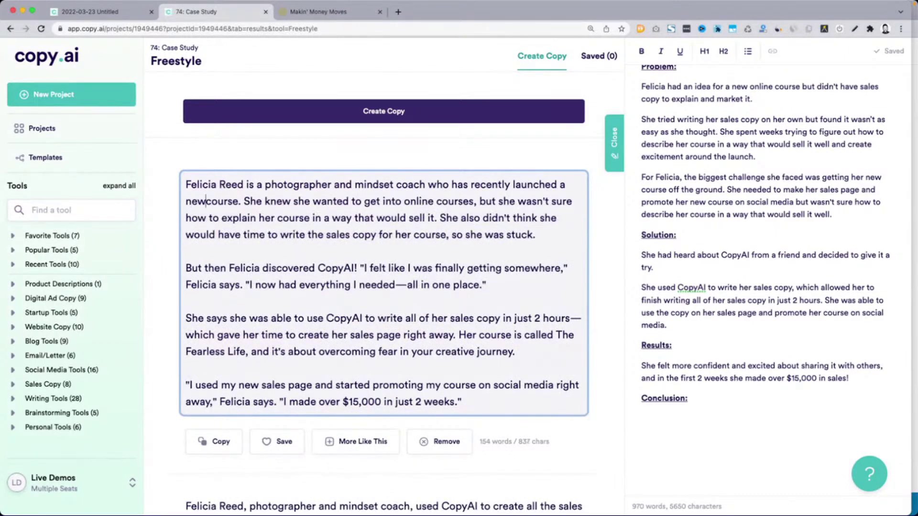
type("ne")
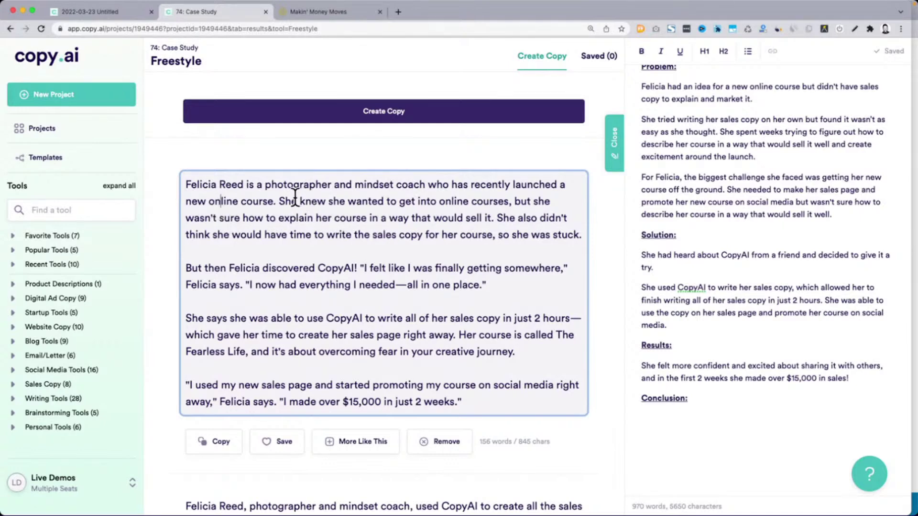
left_click_drag(300, 201, 467, 201)
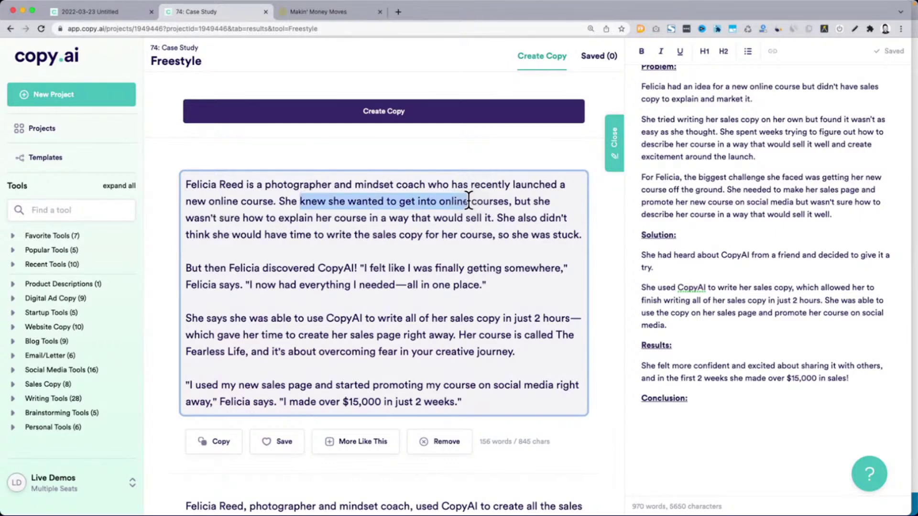
type("was ")
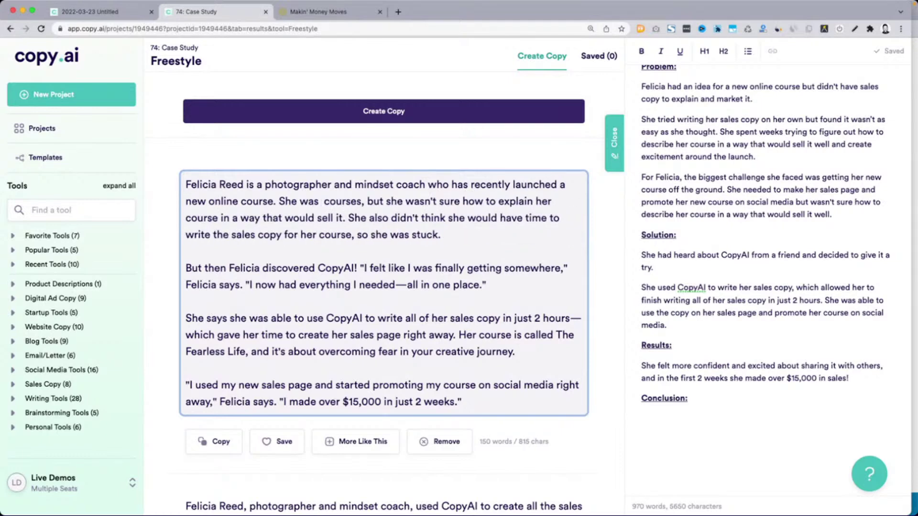
type("excited about her")
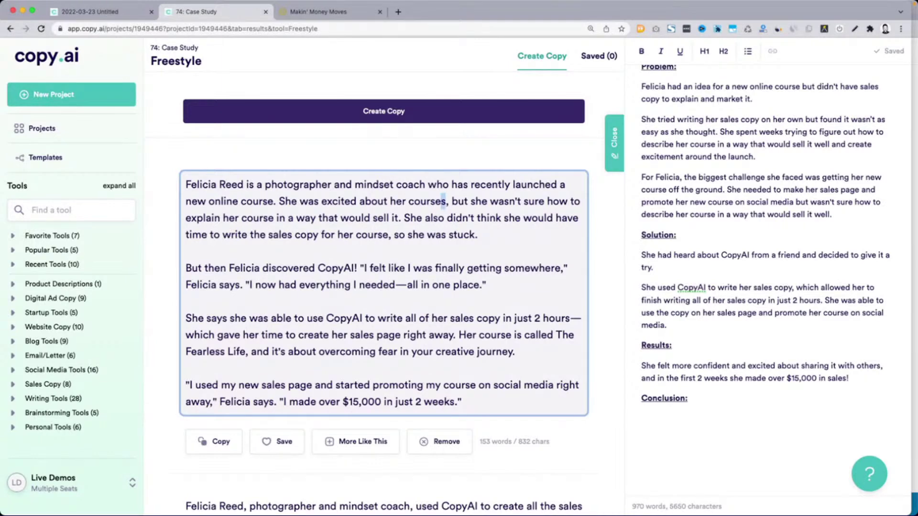
key("BackSpace")
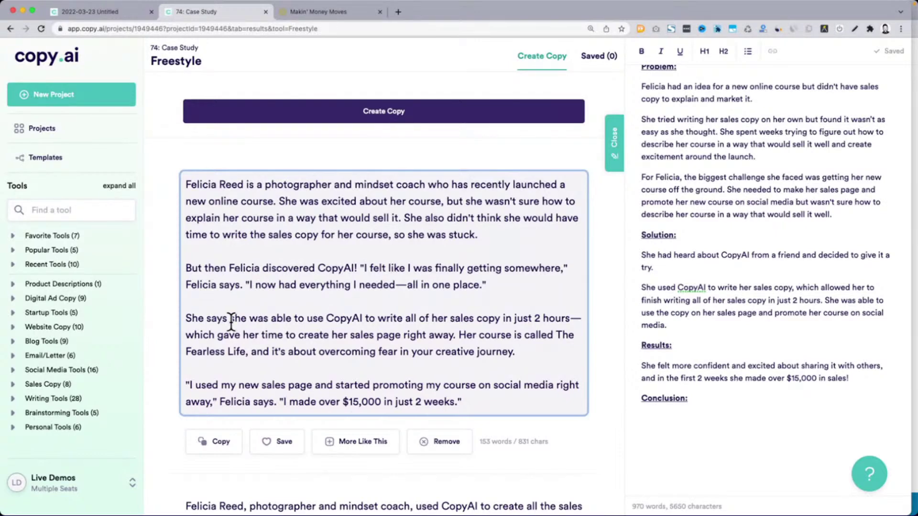
Delete the sentence naming the course and its theme from the first draft
left_click(496, 290)
scroll(834, 233, "up", 10)
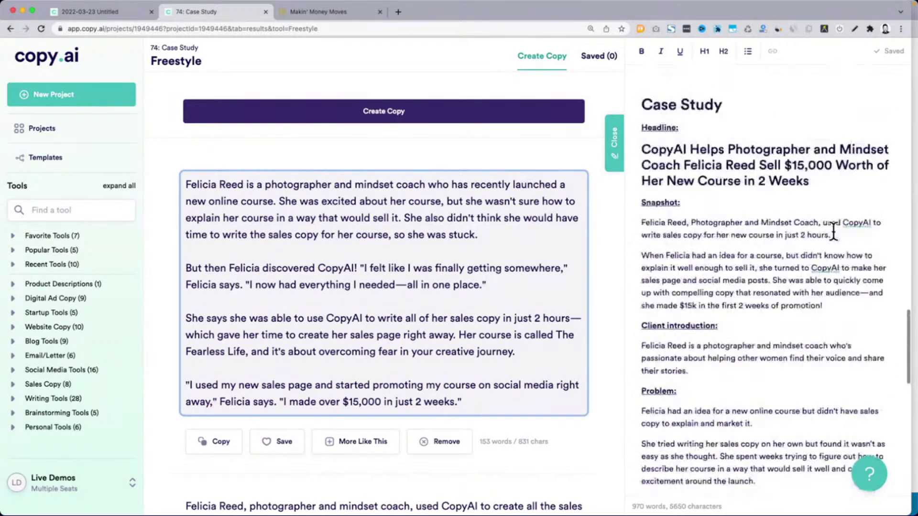
scroll(833, 233, "up", 5)
left_click_drag(706, 196, 806, 221)
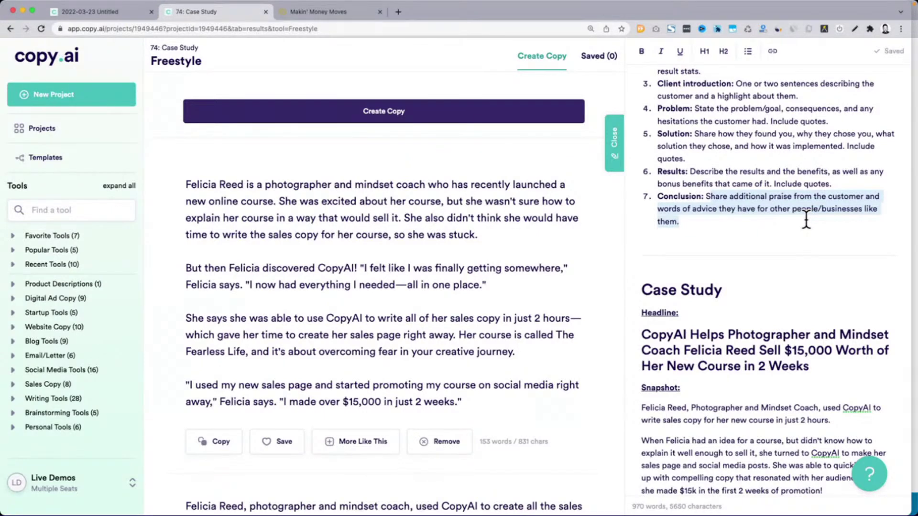
left_click(412, 257)
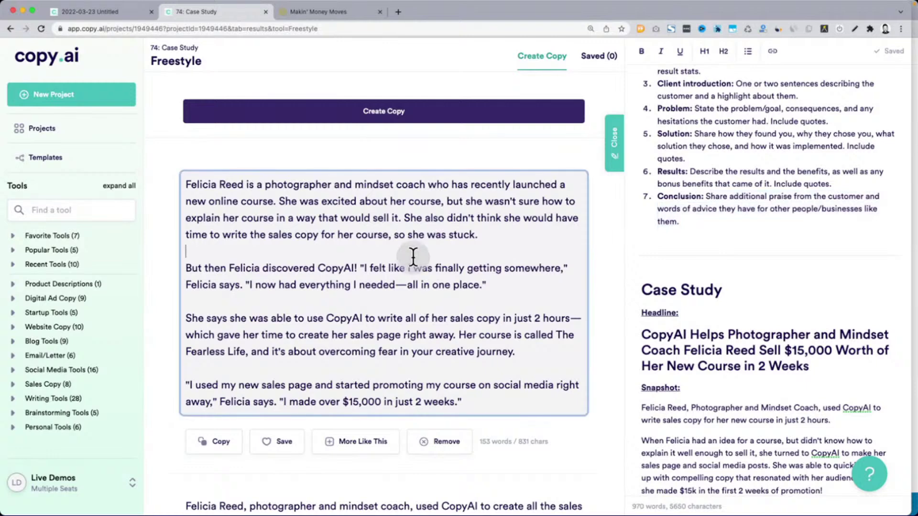
left_click_drag(184, 268, 497, 281)
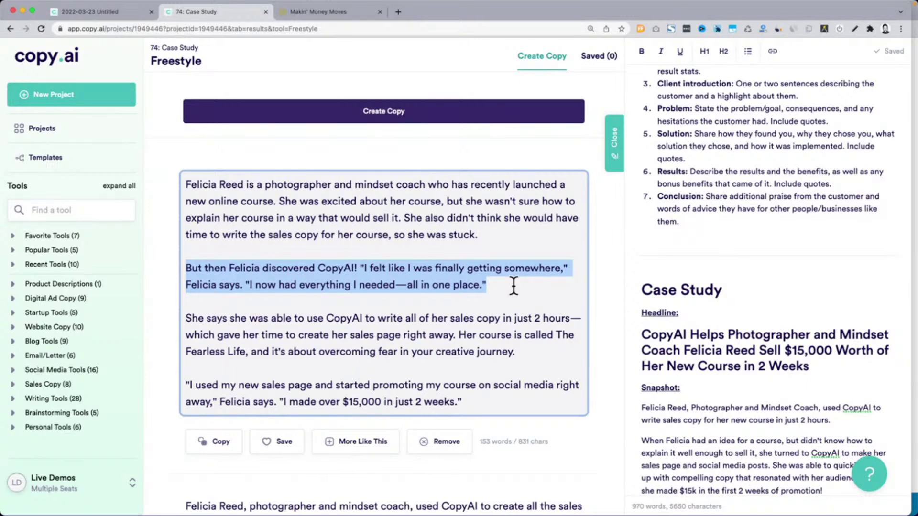
left_click(513, 285)
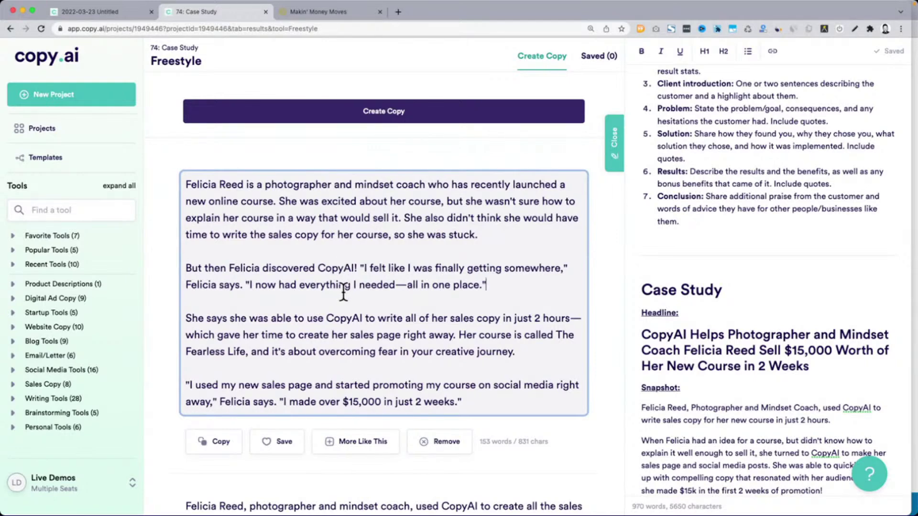
left_click_drag(186, 319, 464, 335)
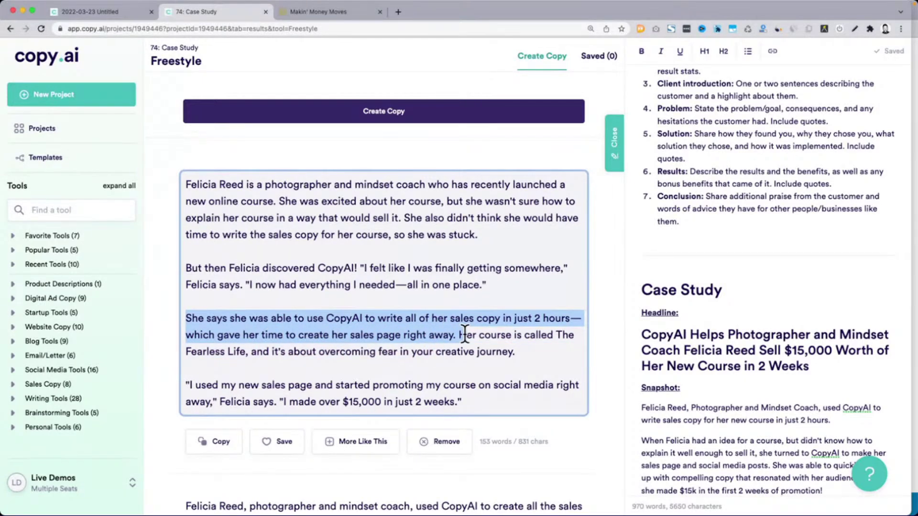
left_click_drag(530, 352, 463, 336)
key("BackSpace")
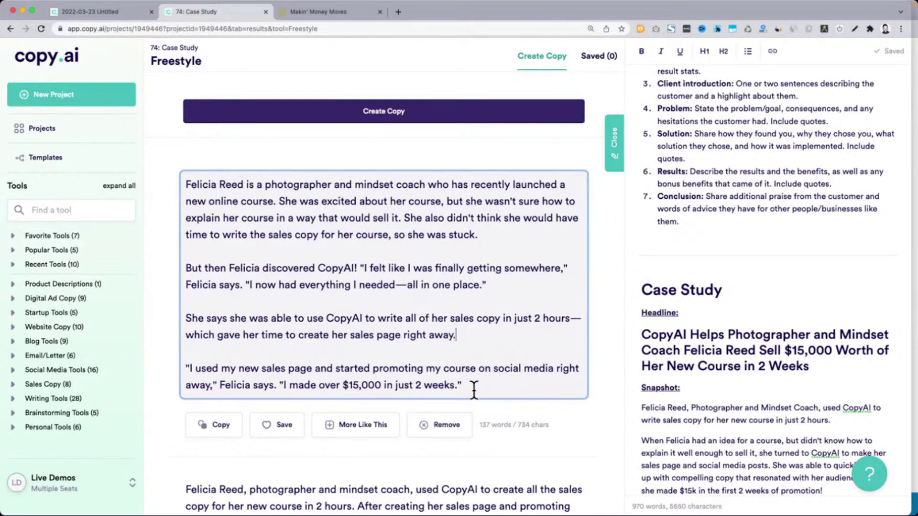
Copy the entire edited first draft
left_click_drag(472, 386, 185, 185)
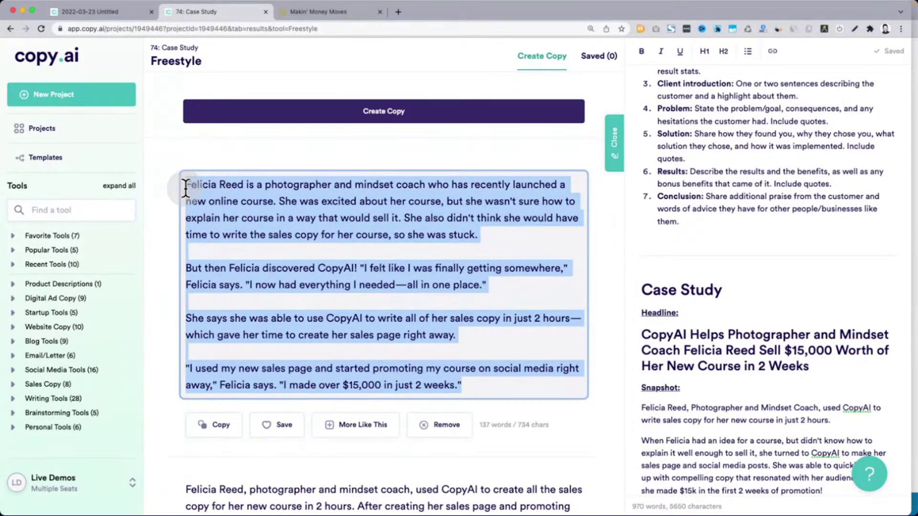
key("super+c")
scroll(298, 345, "down", 6)
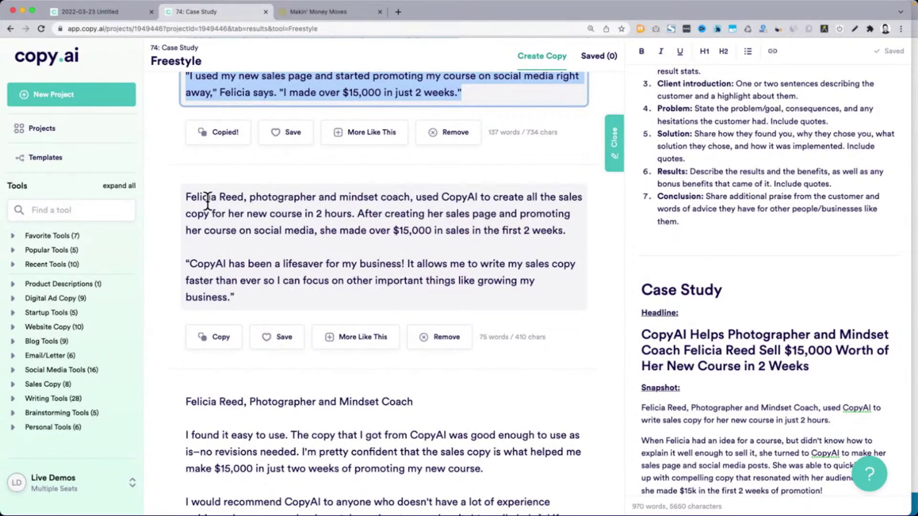
Paste the second draft's summary and 'lifesaver' quote under Conclusion
left_click_drag(357, 213, 419, 231)
left_click_drag(189, 264, 313, 265)
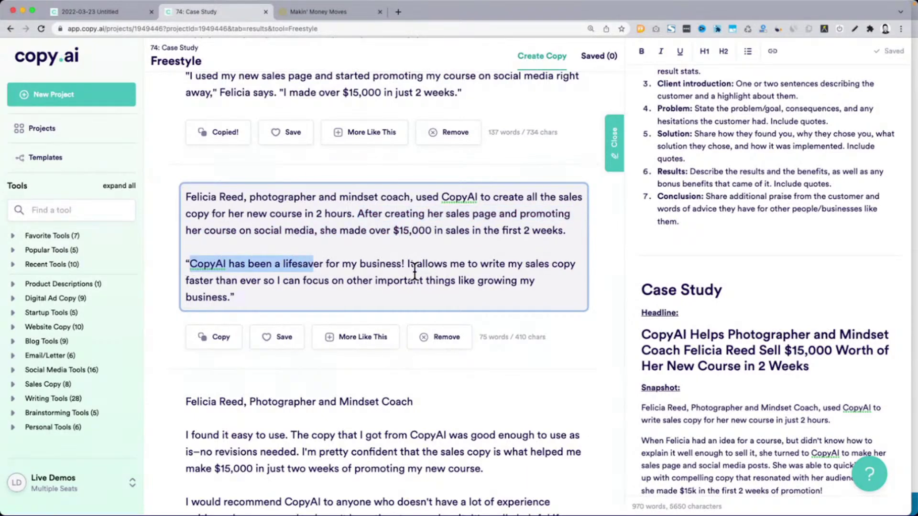
left_click_drag(359, 296, 185, 197)
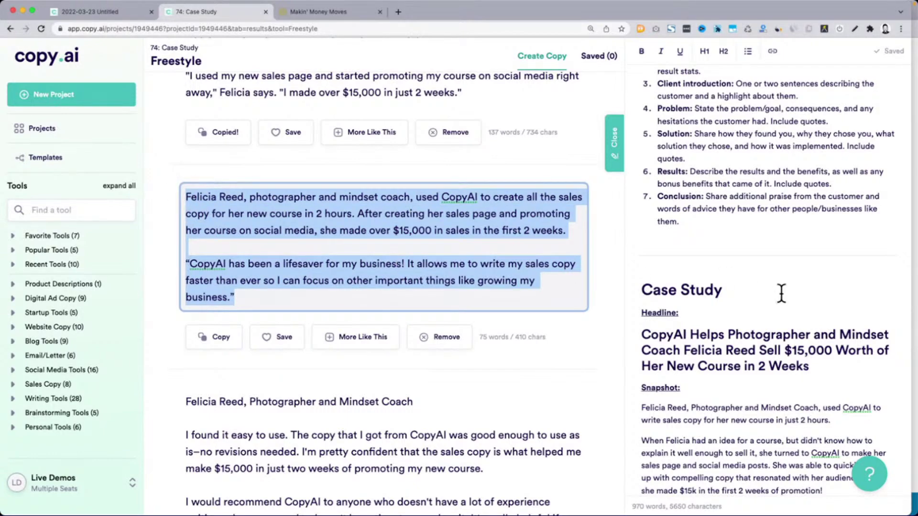
key("super+c")
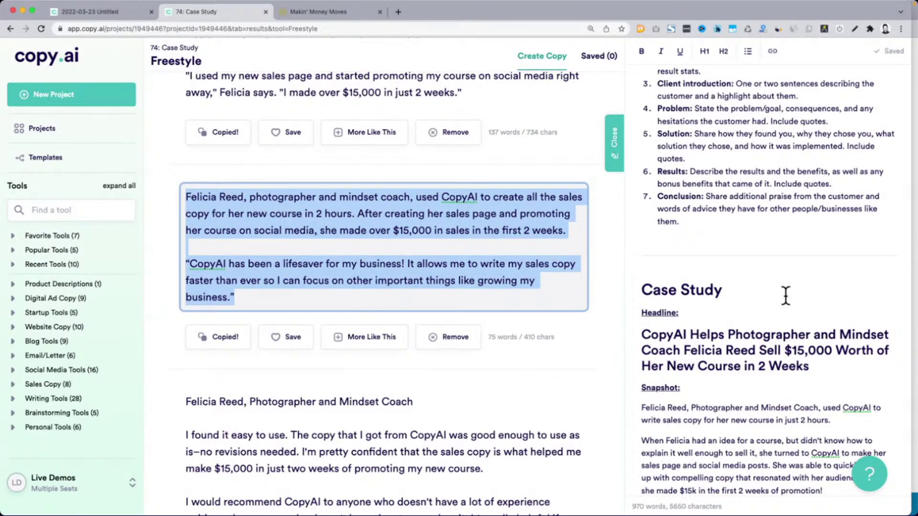
scroll(786, 295, "down", 10)
left_click(704, 403)
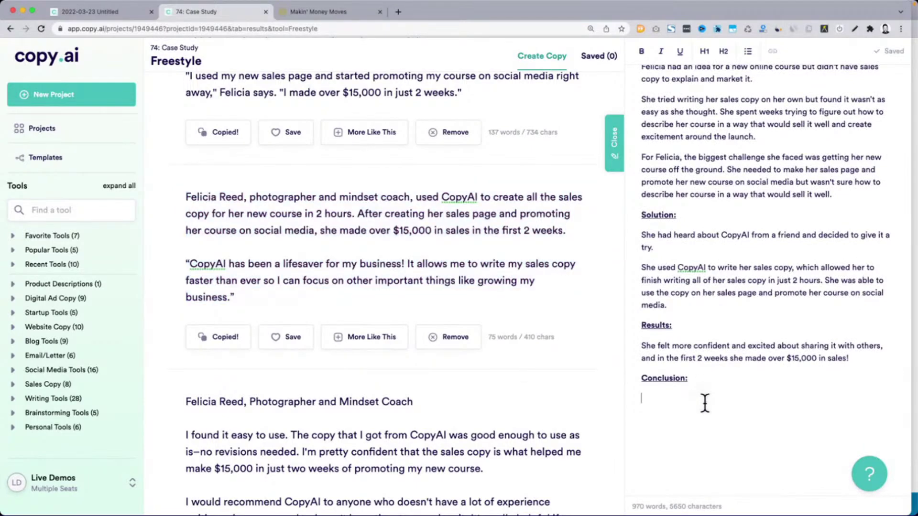
key("super+v")
Copy the client's advice sentence and quote from the next result card
scroll(487, 334, "down", 4)
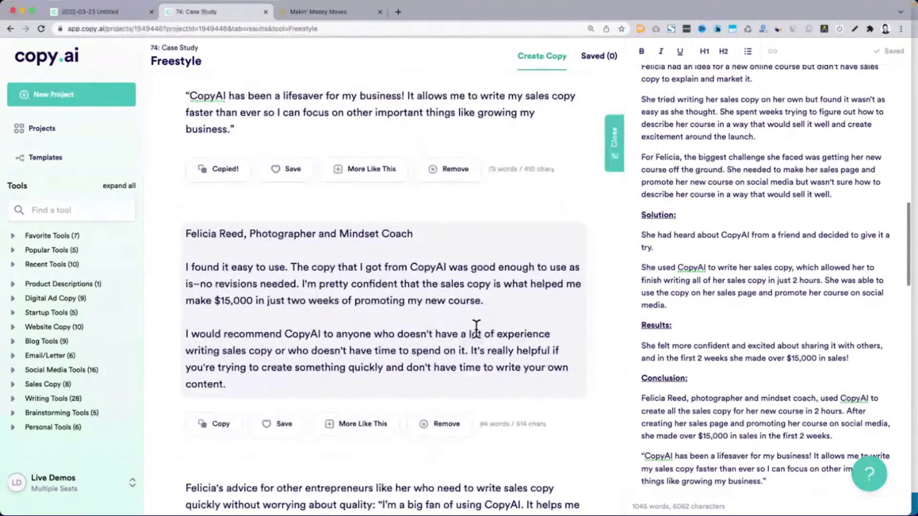
left_click_drag(184, 234, 268, 235)
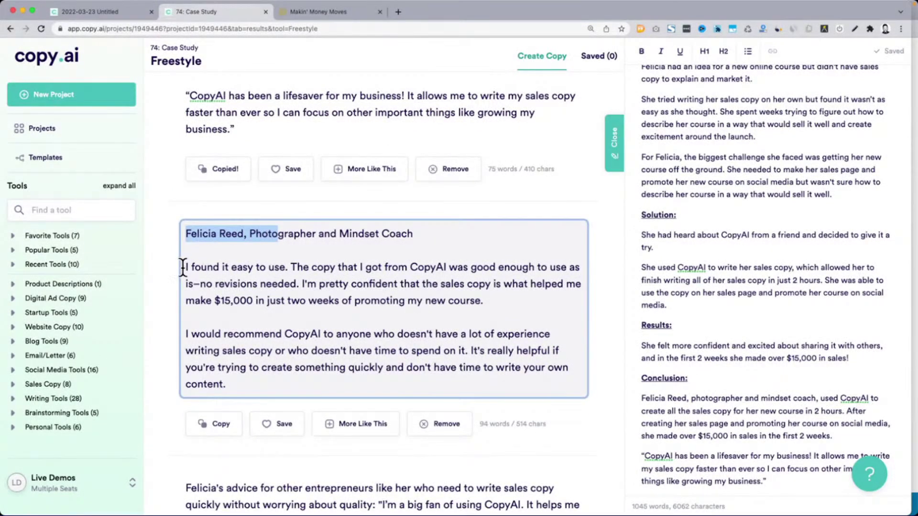
left_click_drag(186, 267, 302, 268)
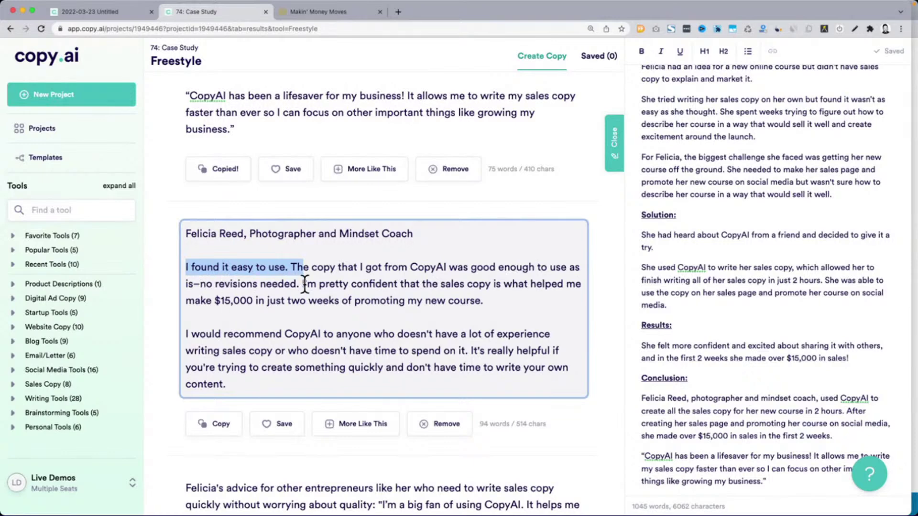
left_click_drag(304, 284, 509, 297)
scroll(293, 347, "down", 1)
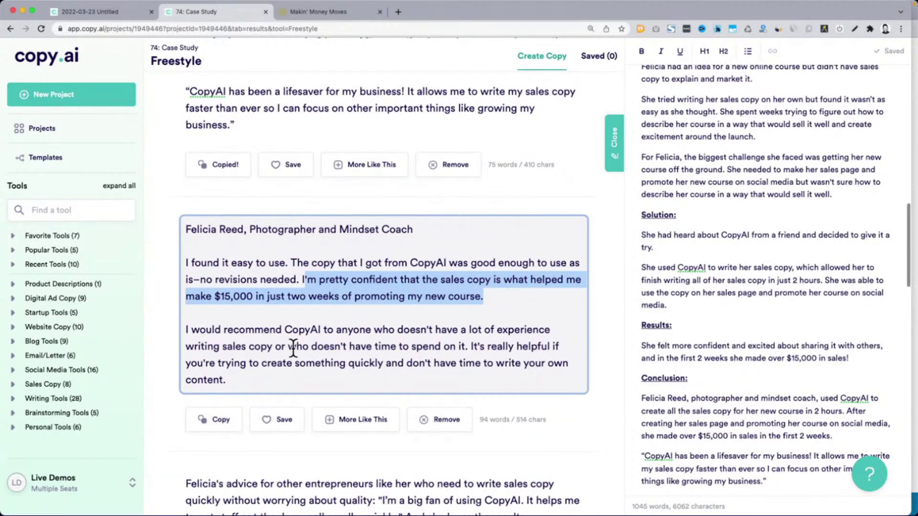
scroll(293, 347, "down", 5)
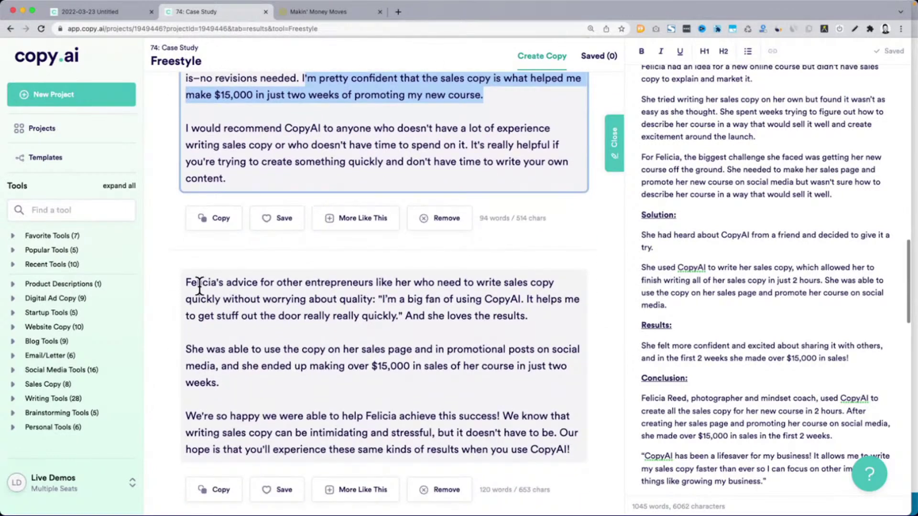
left_click(199, 286)
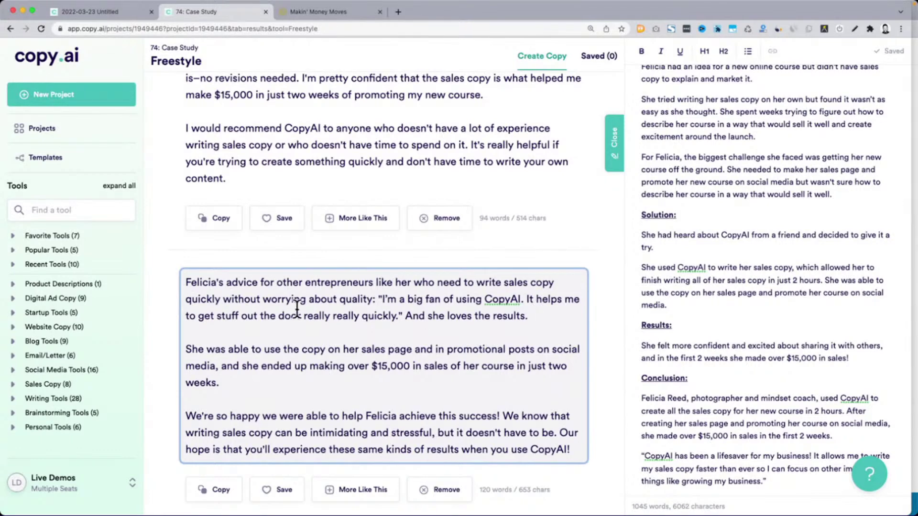
left_click_drag(536, 318, 179, 286)
left_click(288, 323)
left_click_drag(184, 282, 403, 315)
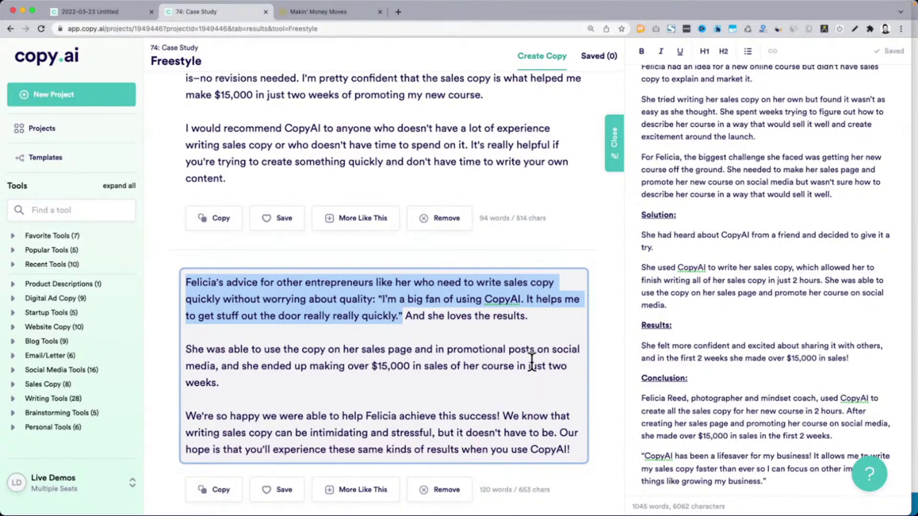
key("super+c")
Paste the client's advice quote under Conclusion, above the old summary paragraph
scroll(788, 337, "down", 5)
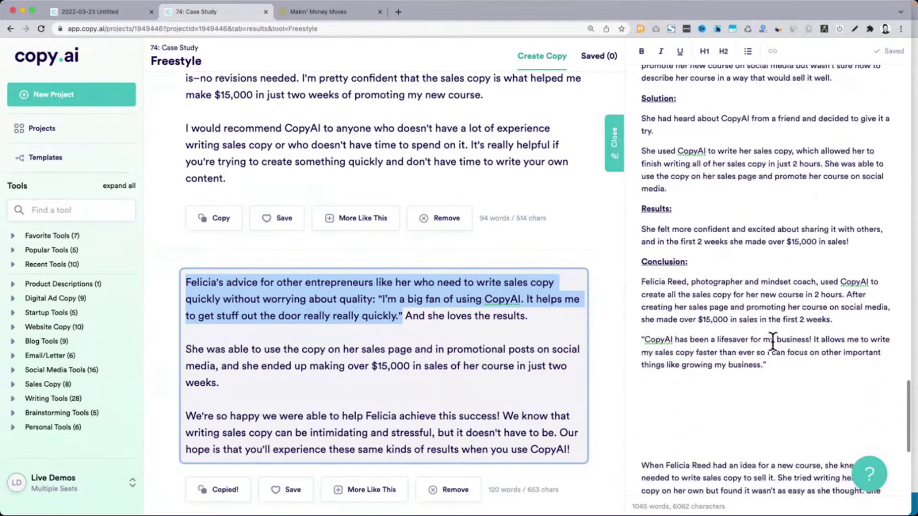
left_click(782, 367)
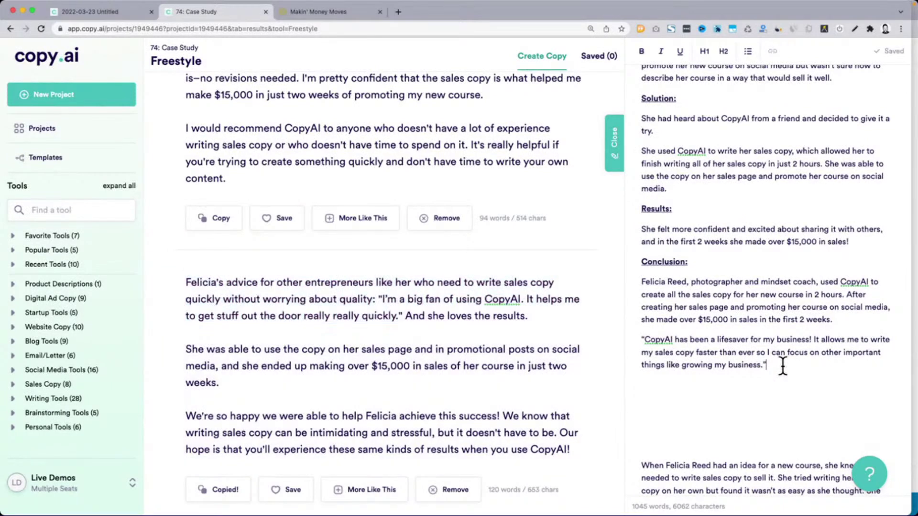
left_click(643, 283, "shift")
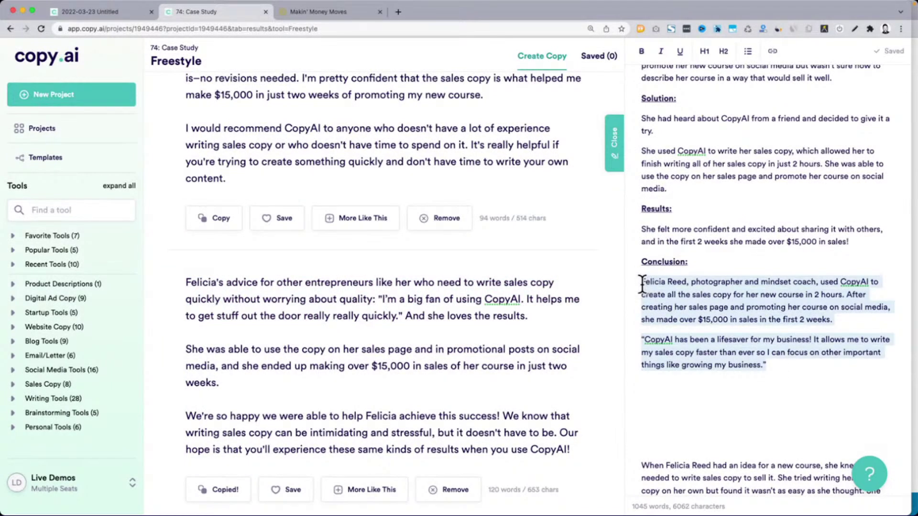
left_click(642, 283)
key("Return")
key("Return")
key("Return")
key("Return")
key("Return")
key("Return")
key("Return")
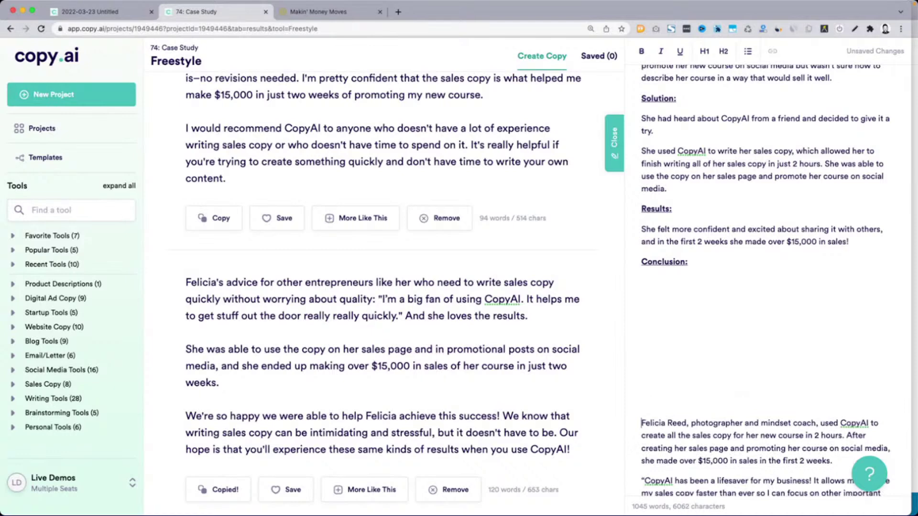
left_click(668, 279)
key("cmd+v")
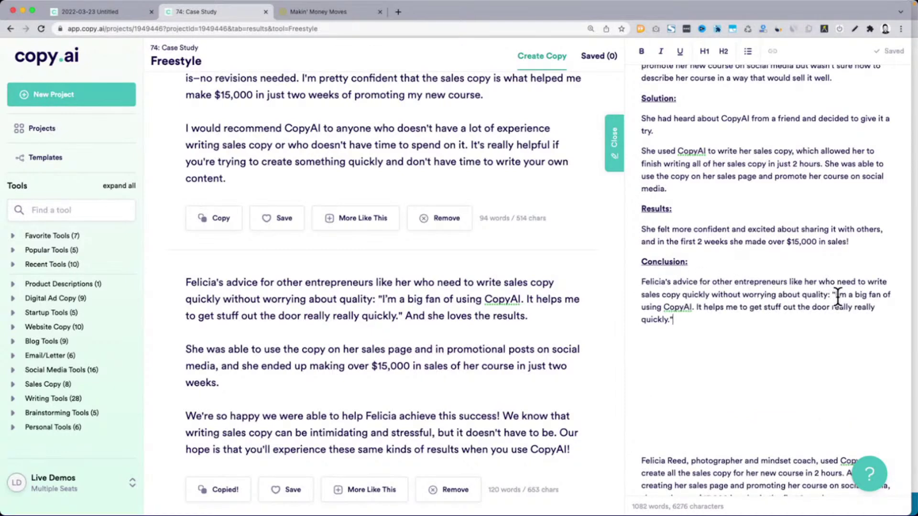
Add the "We're so happy…" closing paragraph below the advice quote
scroll(414, 373, "down", 1)
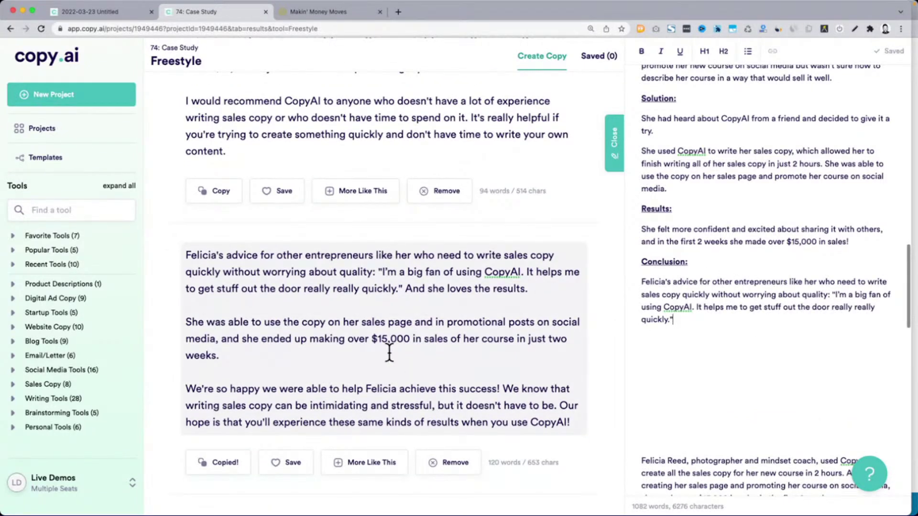
triple_click(230, 395)
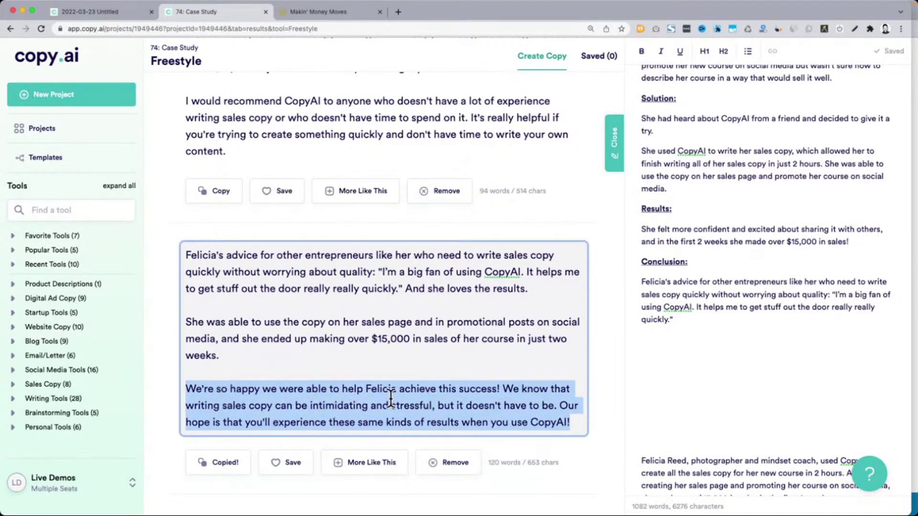
left_click(768, 351)
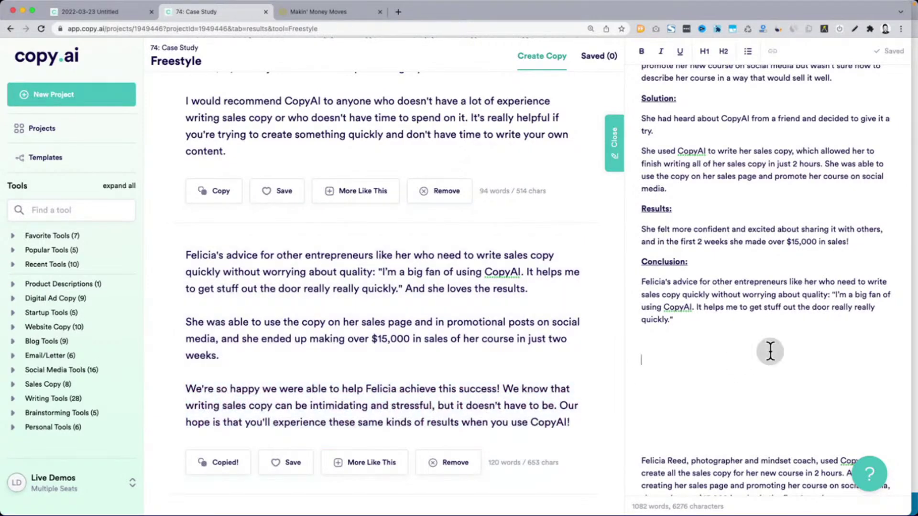
key("super+v")
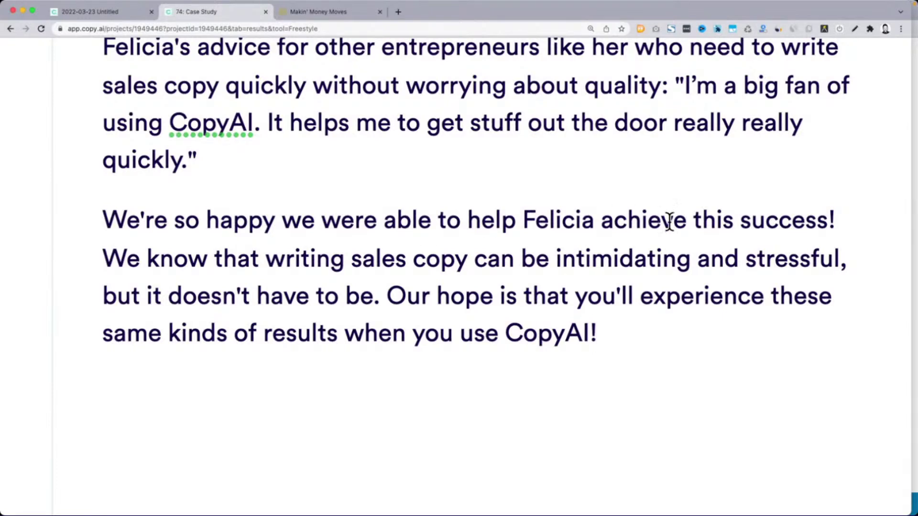
Review the two new Conclusion paragraphs by selecting them in the editor
left_click_drag(106, 259, 650, 353)
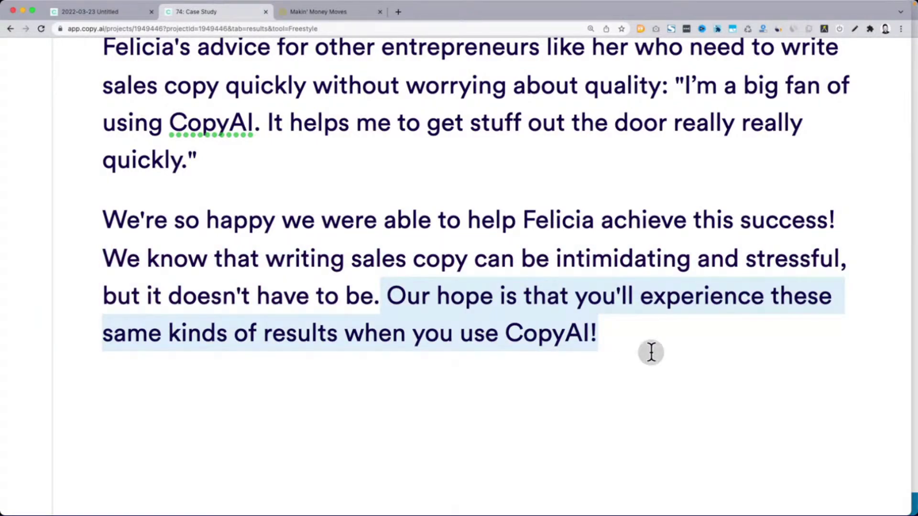
left_click(651, 353)
scroll(652, 352, "down", 5)
right_click(651, 353)
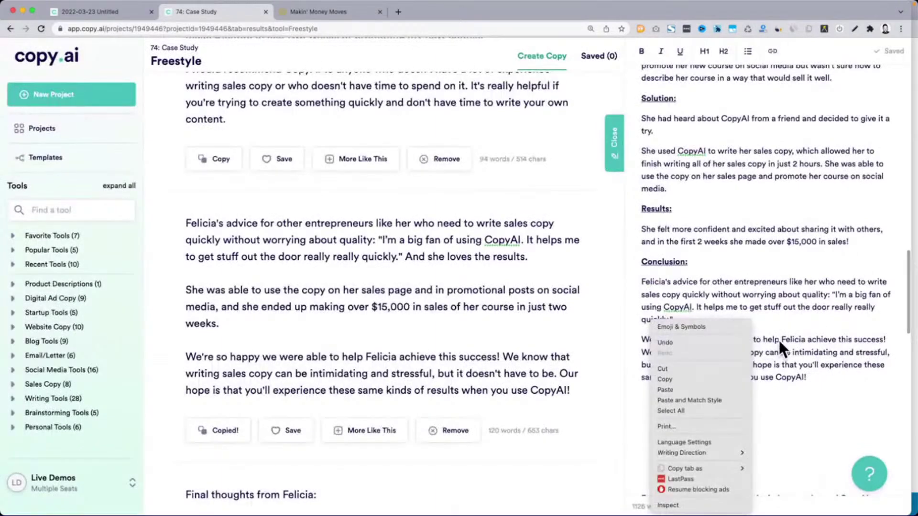
left_click(827, 332)
left_click_drag(641, 281, 834, 378)
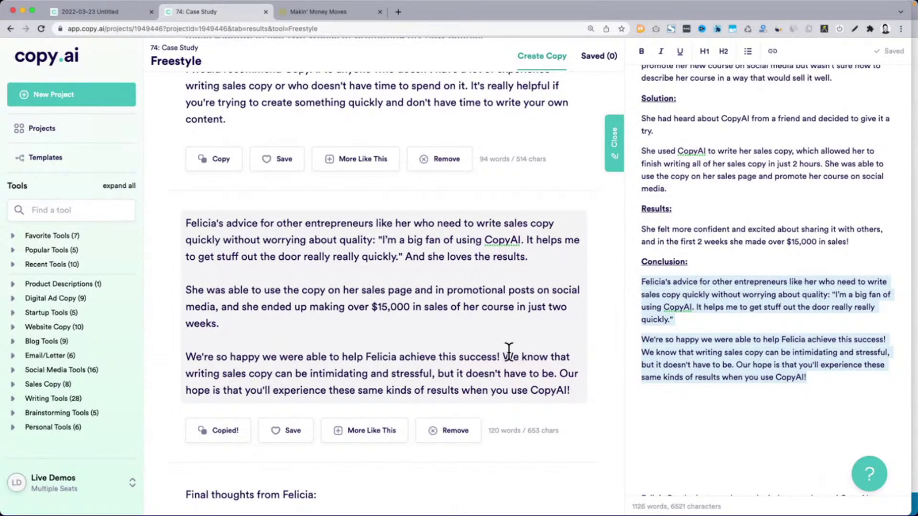
scroll(509, 350, "up", 15)
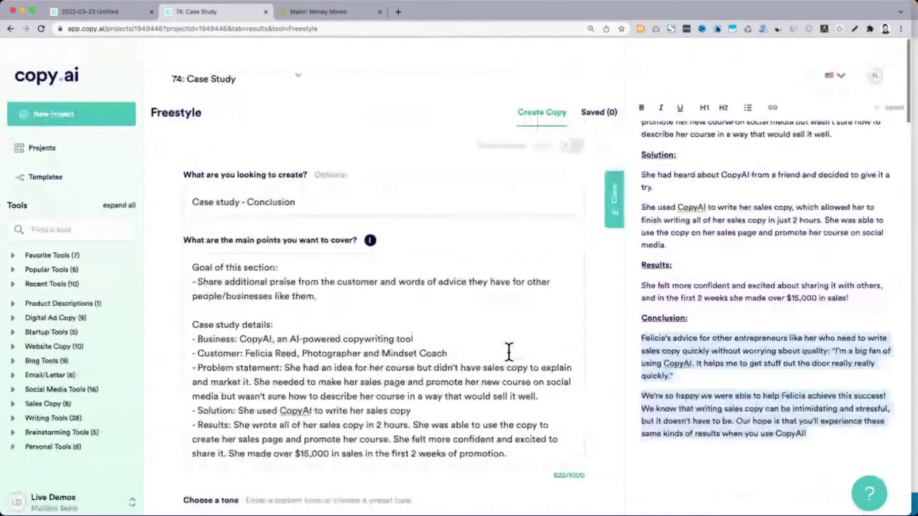
Add the bullet "End with a motivational comment and CTA to try CopyAI" and generate a Friendly conclusion
left_click(318, 277)
key("Return")
type("- End with a moti")
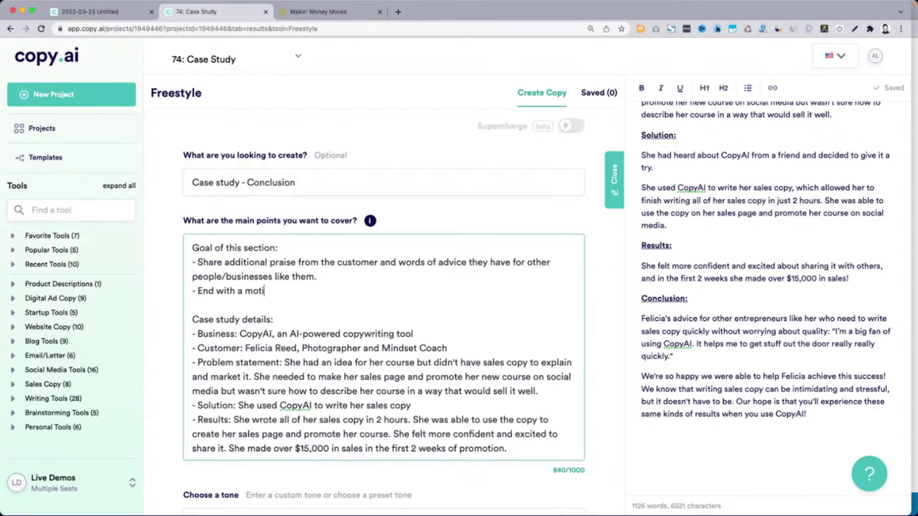
type("a")
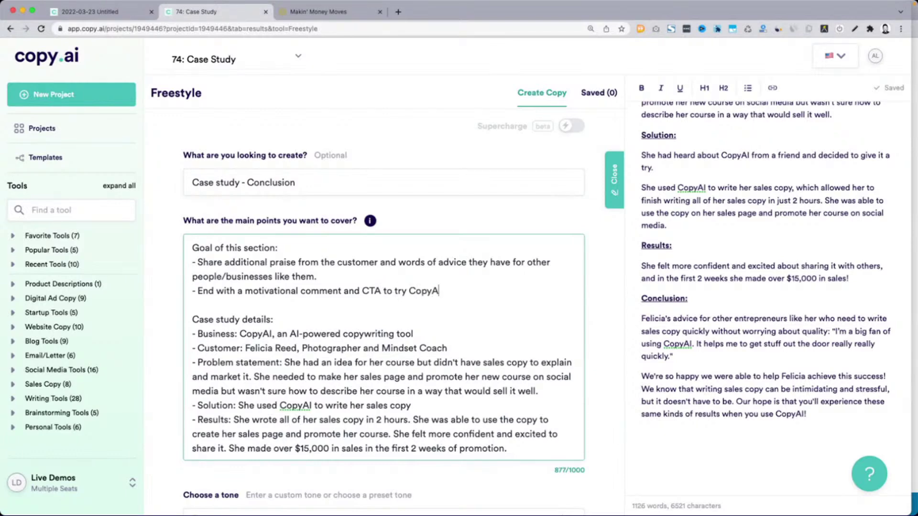
left_click_drag(386, 292, 275, 292)
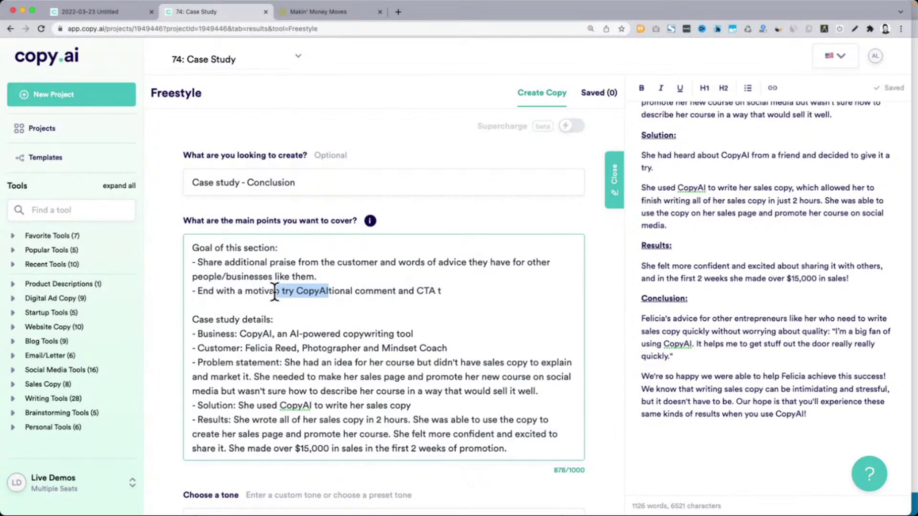
key("super+z")
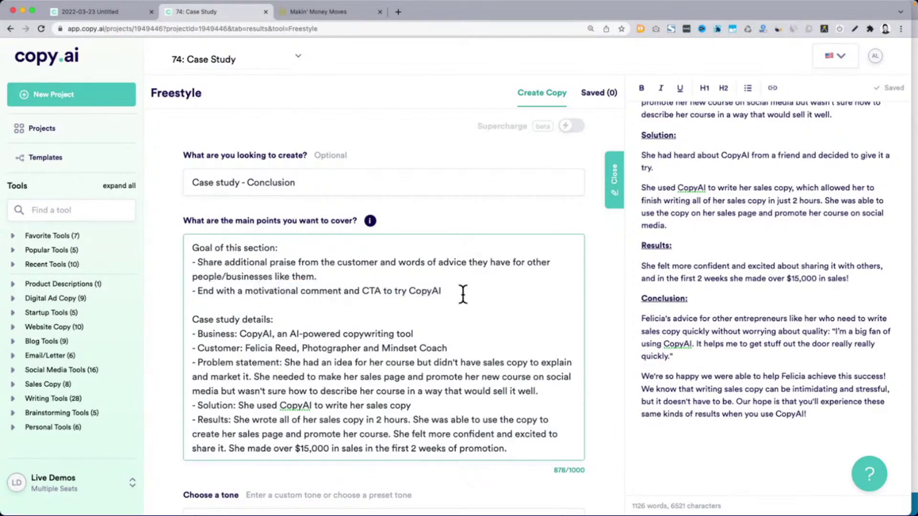
triple_click(352, 291)
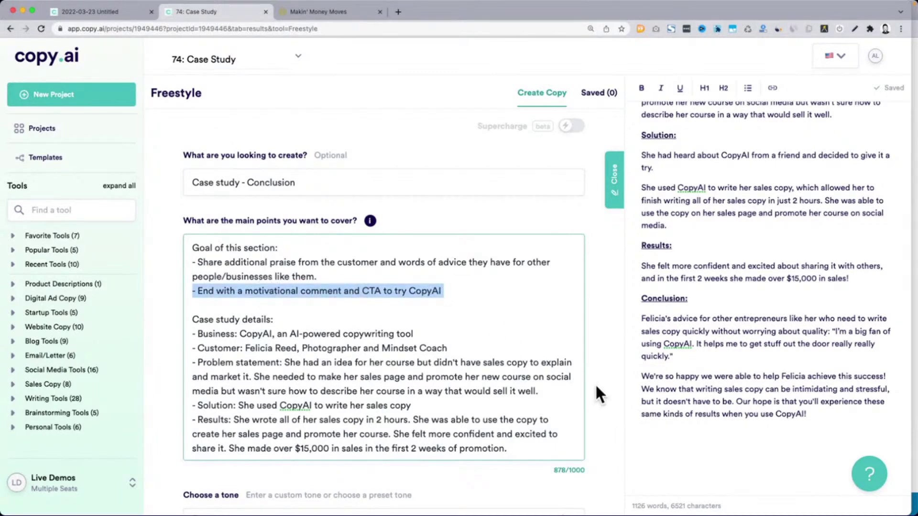
scroll(597, 377, "down", 4)
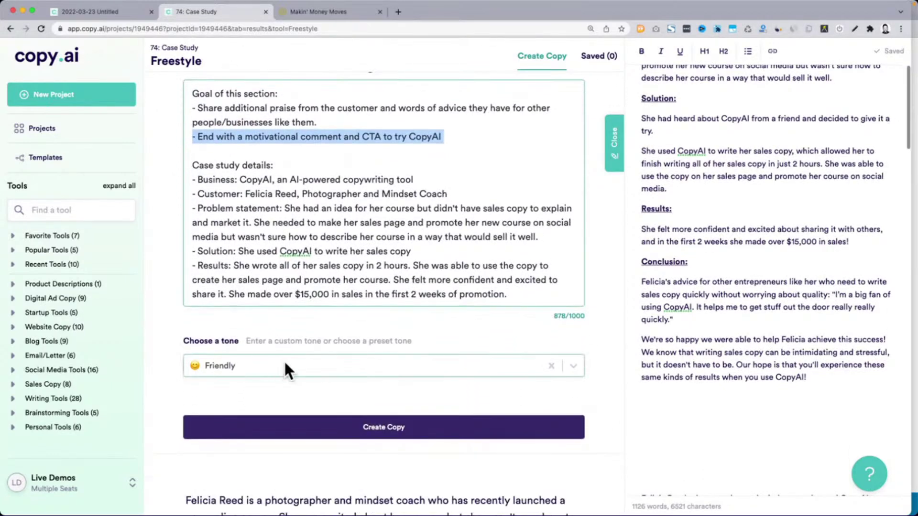
left_click(428, 433)
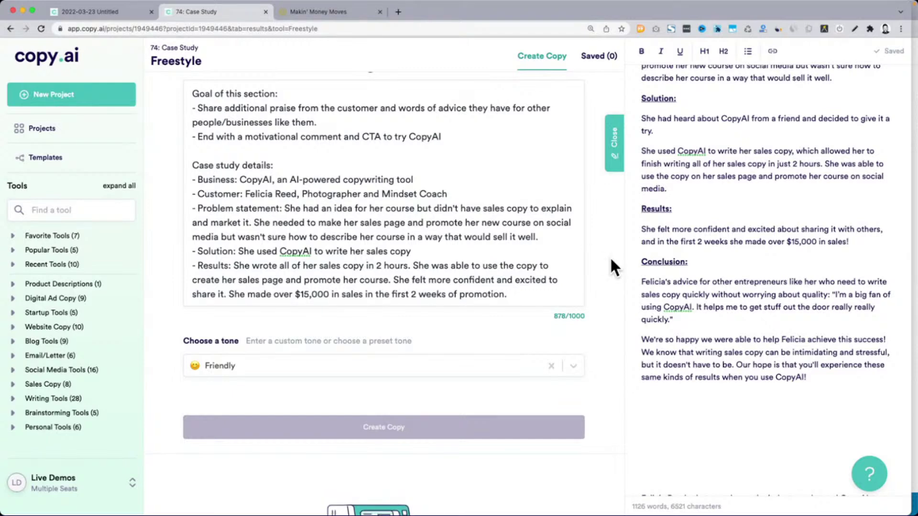
left_click(754, 242)
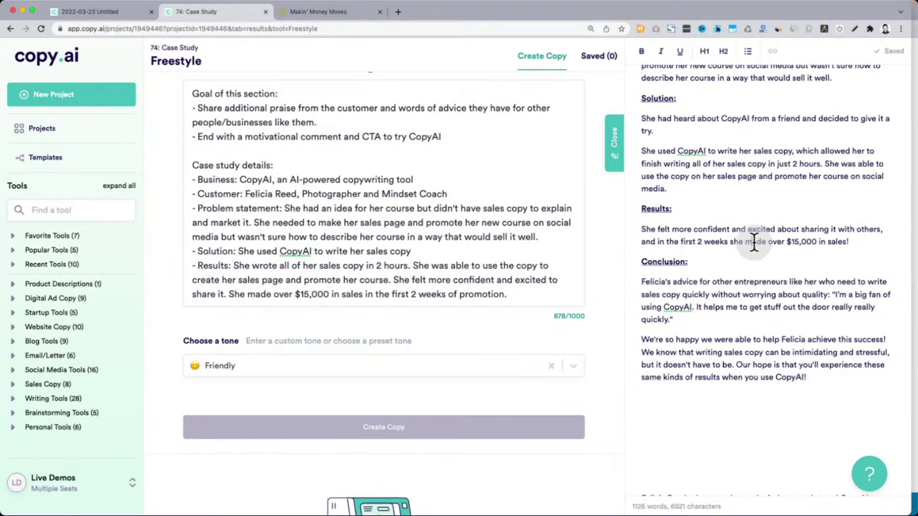
scroll(754, 242, "up", 3)
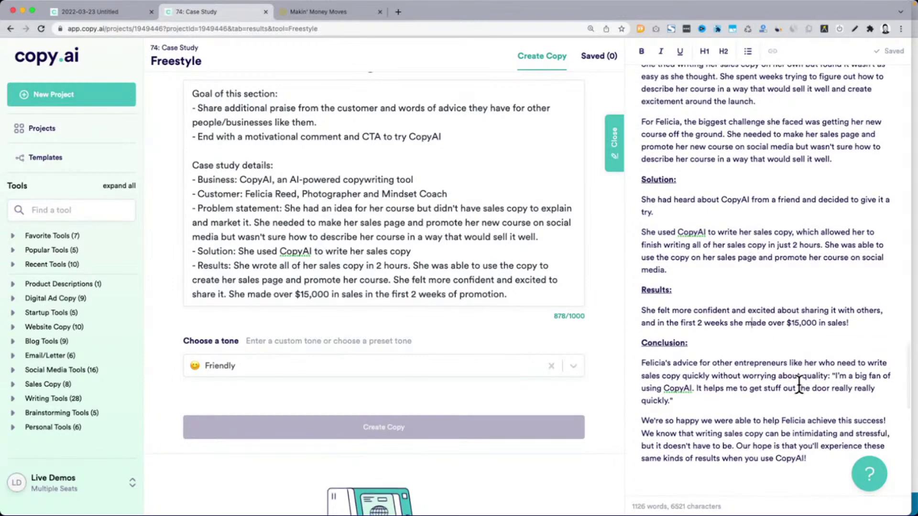
scroll(804, 435, "up", 15)
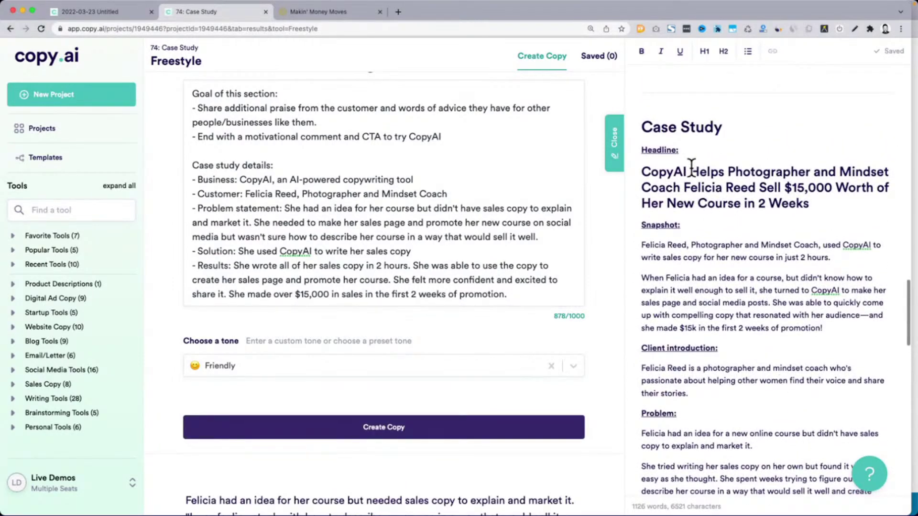
scroll(696, 238, "down", 5)
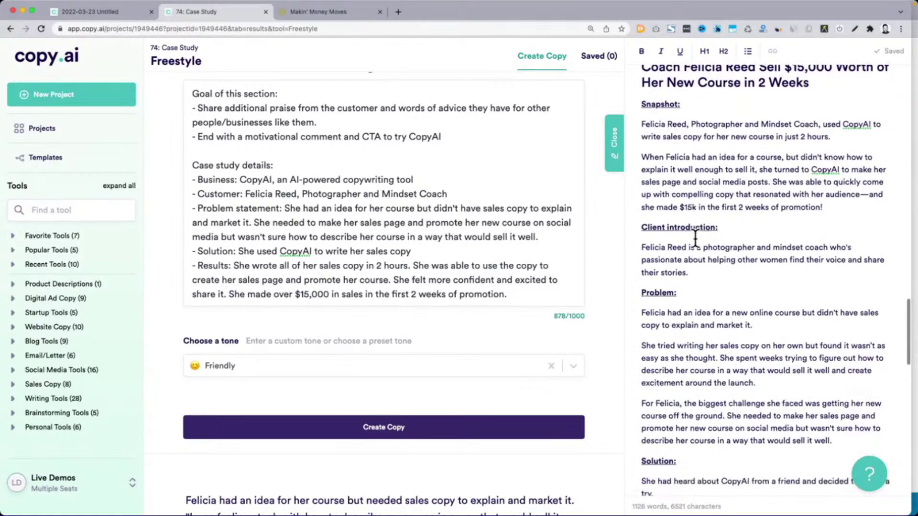
scroll(696, 238, "down", 5)
scroll(696, 238, "up", 1)
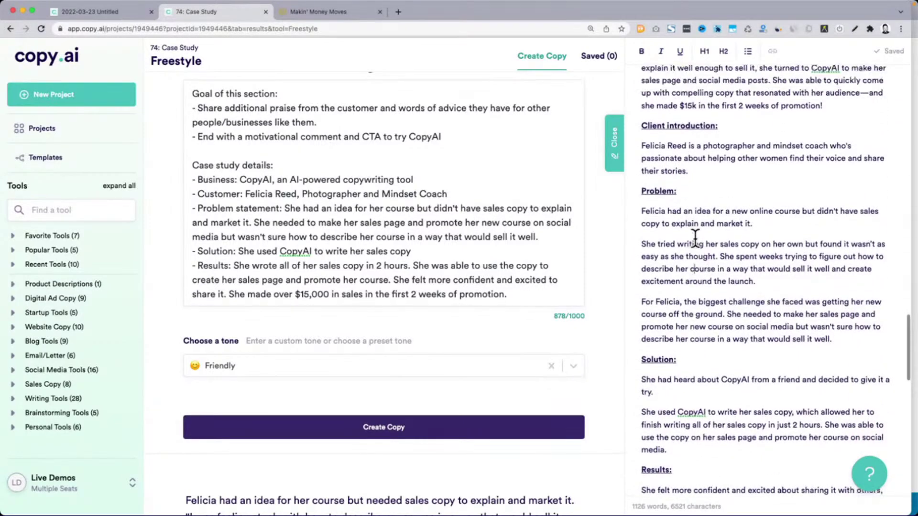
scroll(696, 238, "up", 10)
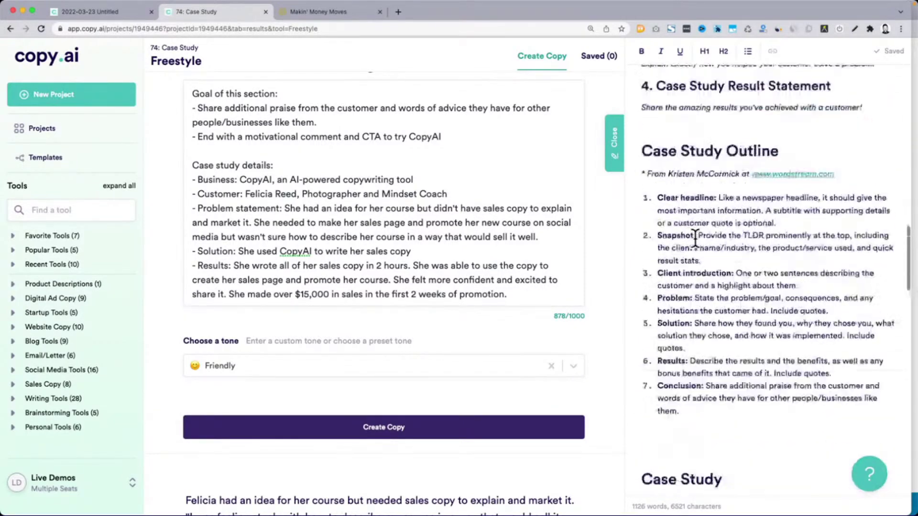
scroll(696, 238, "up", 15)
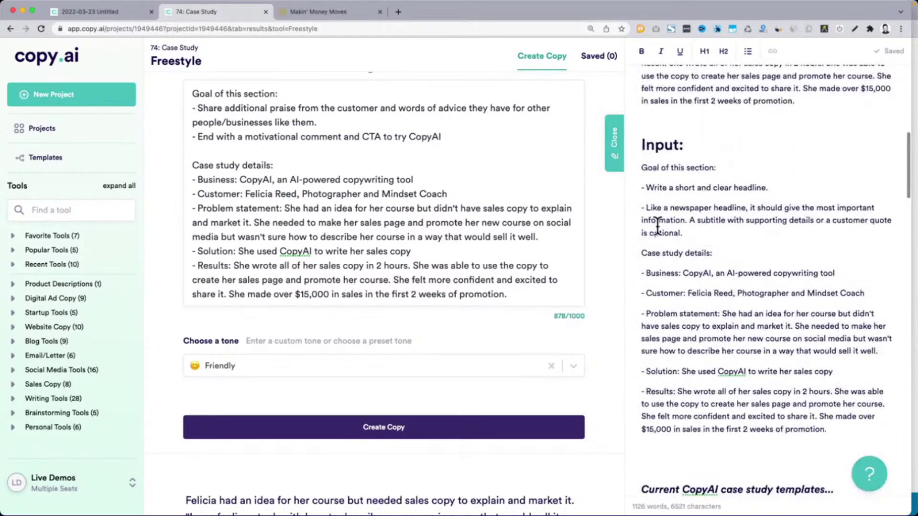
scroll(655, 215, "up", 5)
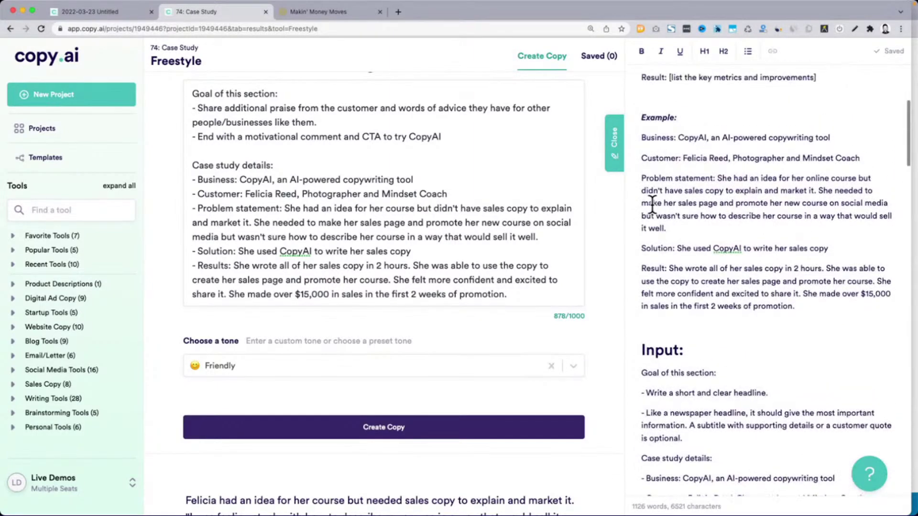
scroll(652, 204, "up", 3)
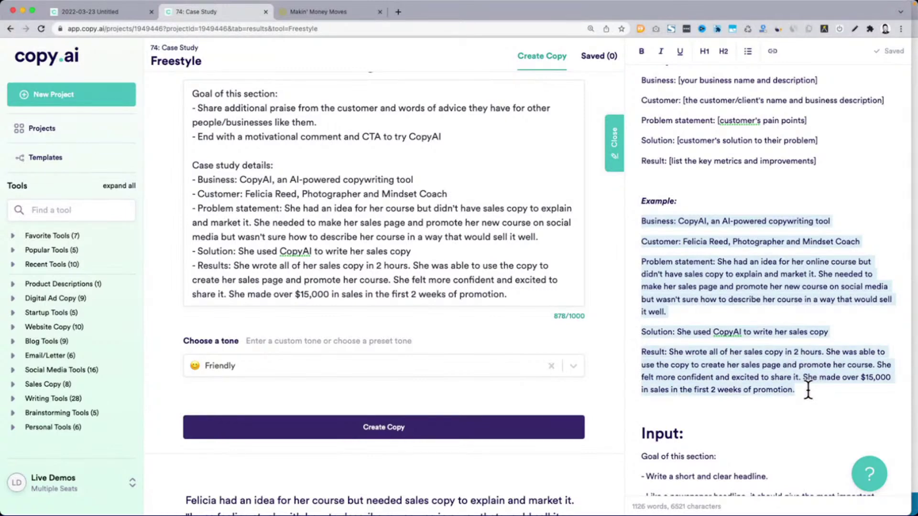
scroll(808, 391, "down", 13)
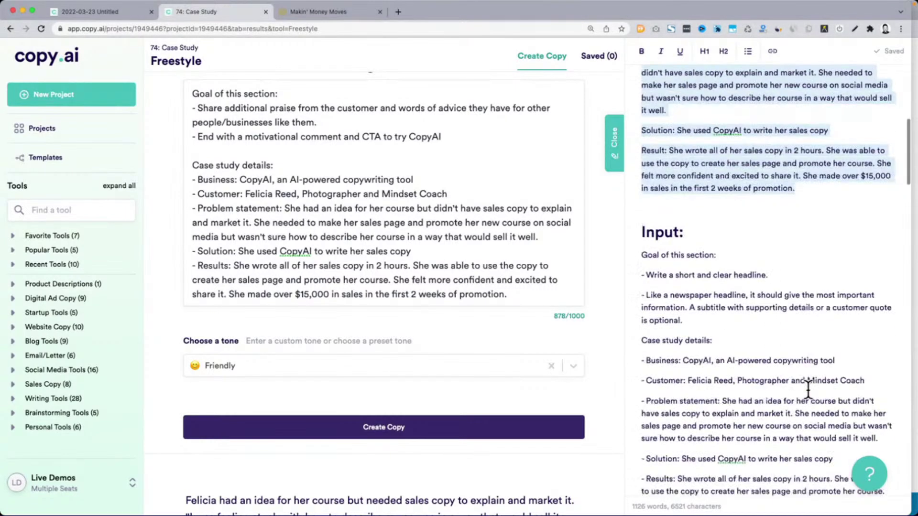
scroll(808, 391, "down", 18)
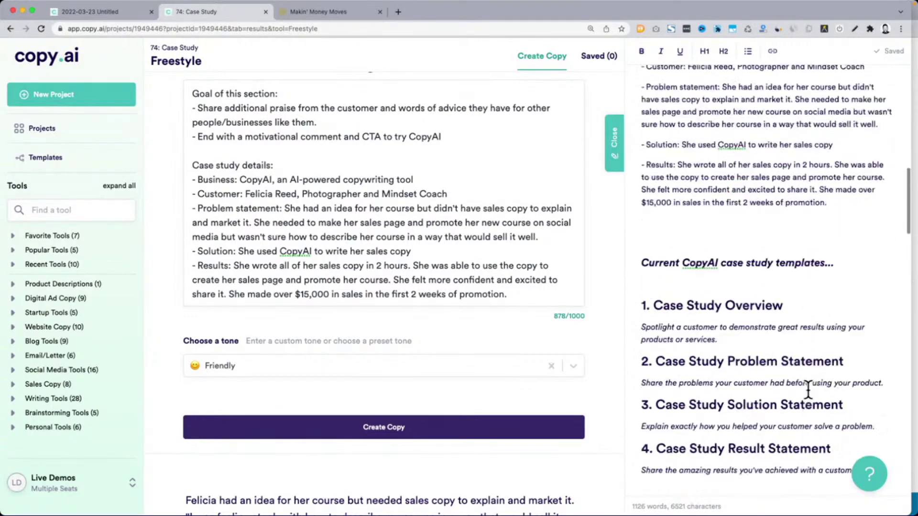
scroll(808, 391, "down", 15)
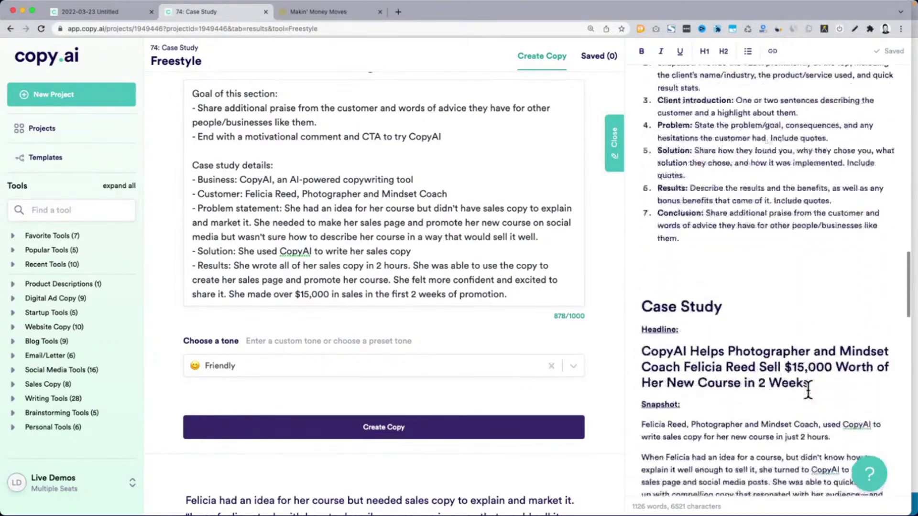
scroll(808, 391, "up", 1)
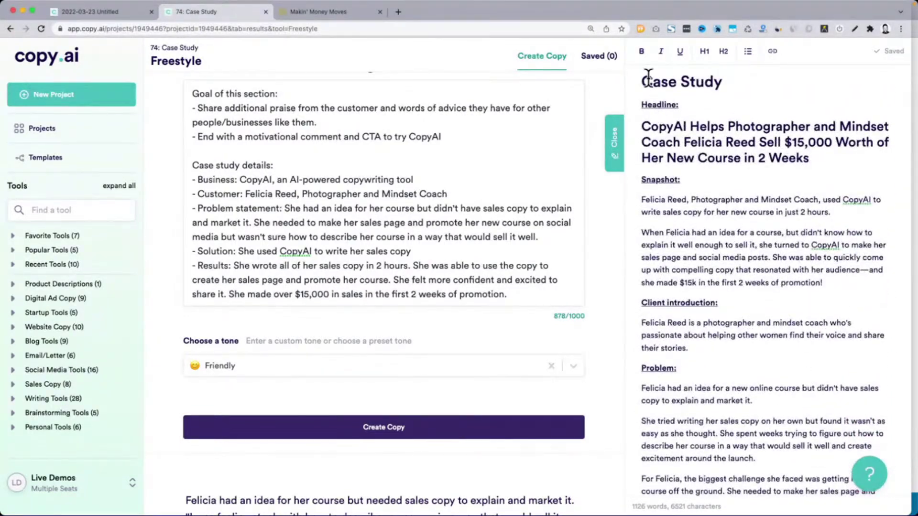
left_click_drag(648, 57, 822, 382)
scroll(780, 170, "down", 1)
scroll(777, 167, "down", 7)
scroll(782, 320, "down", 3)
left_click(650, 344)
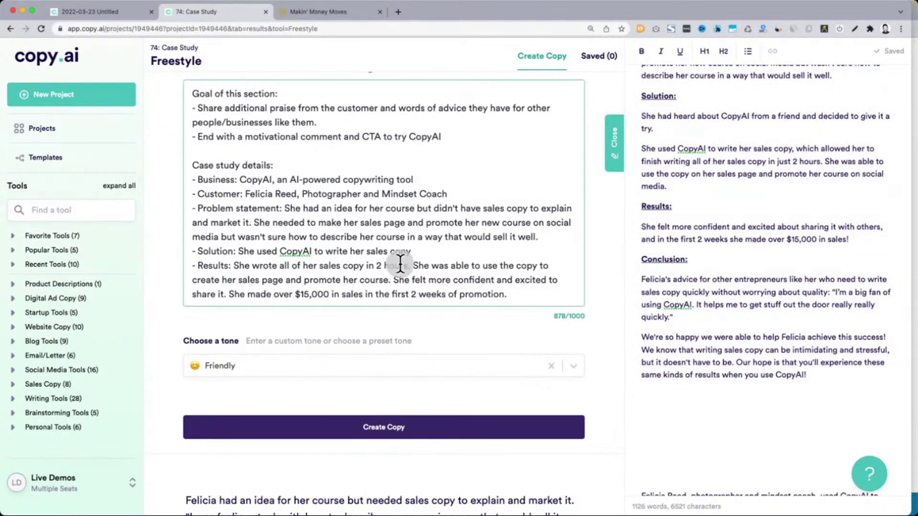
left_click_drag(198, 137, 452, 139)
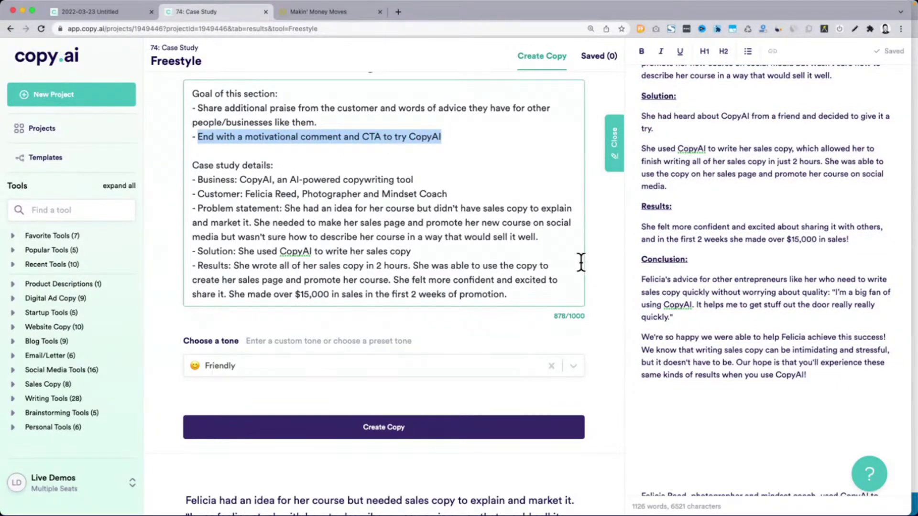
scroll(598, 262, "down", 7)
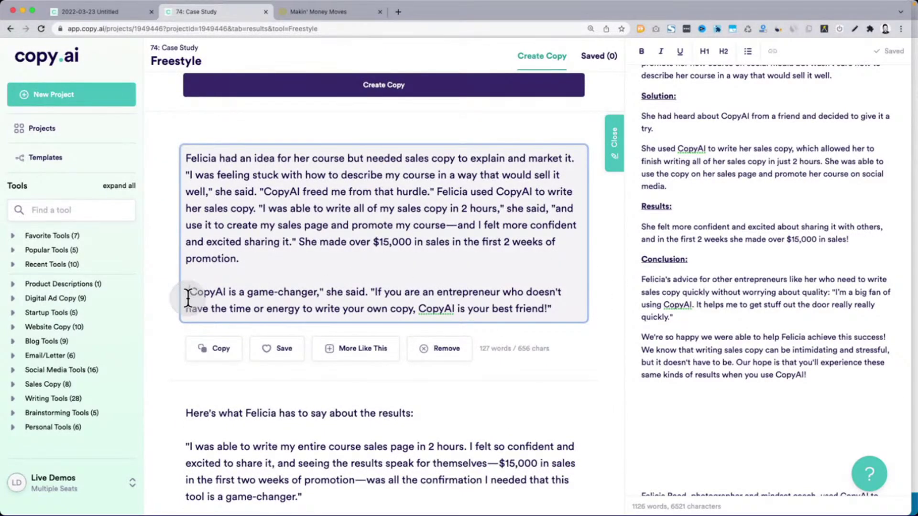
left_click_drag(186, 292, 571, 315)
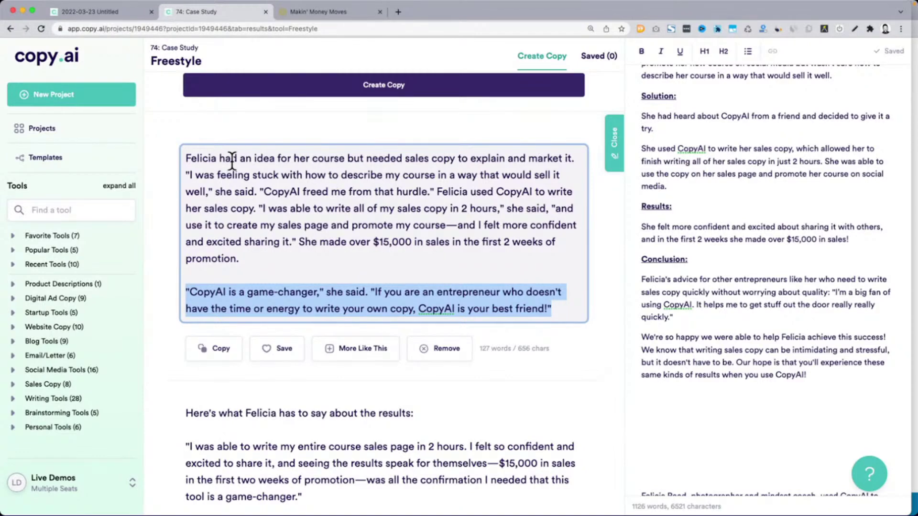
scroll(617, 282, "down", 5)
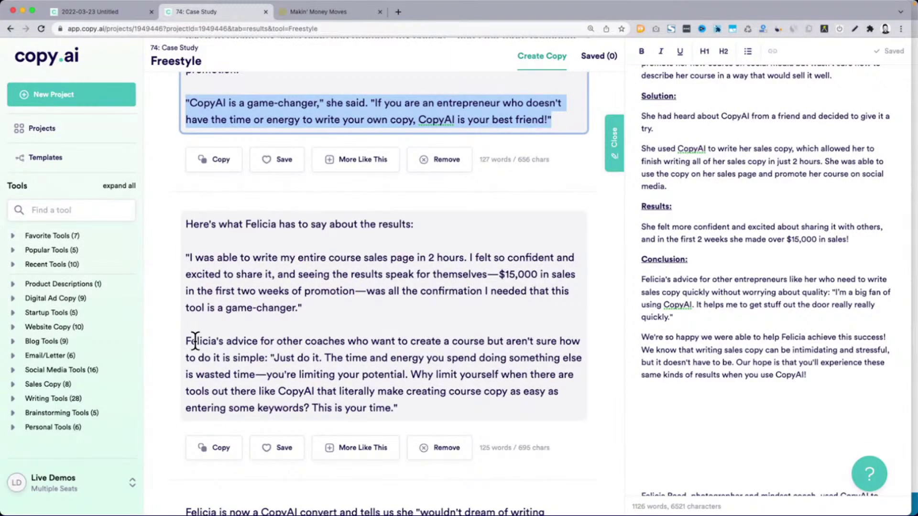
left_click_drag(195, 341, 406, 405)
left_click(463, 379)
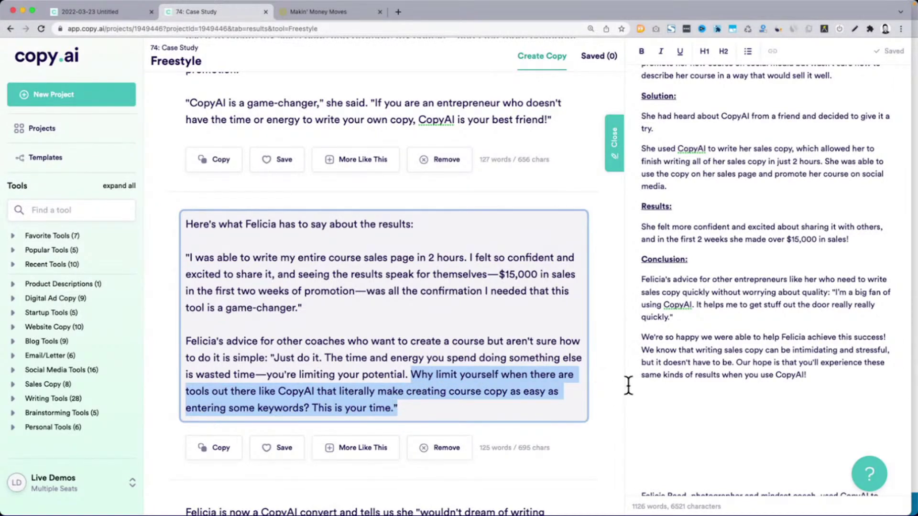
scroll(583, 343, "down", 6)
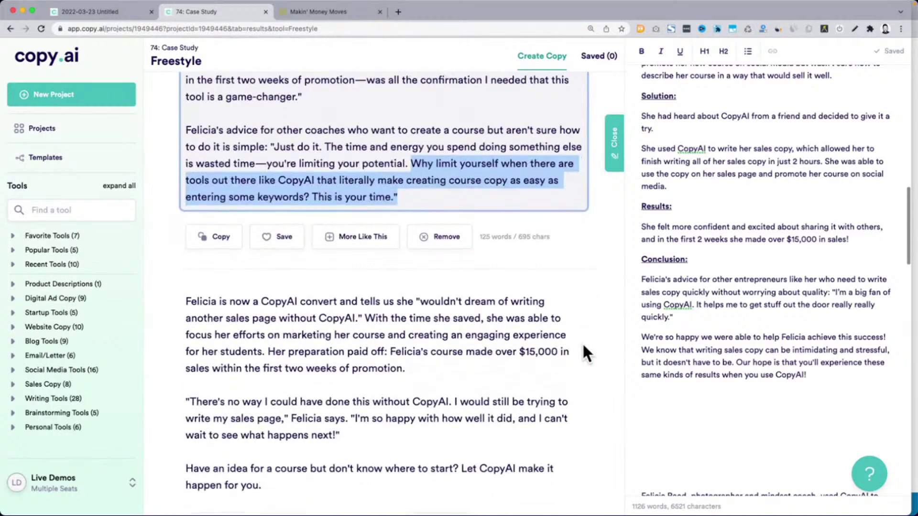
left_click_drag(186, 399, 521, 420)
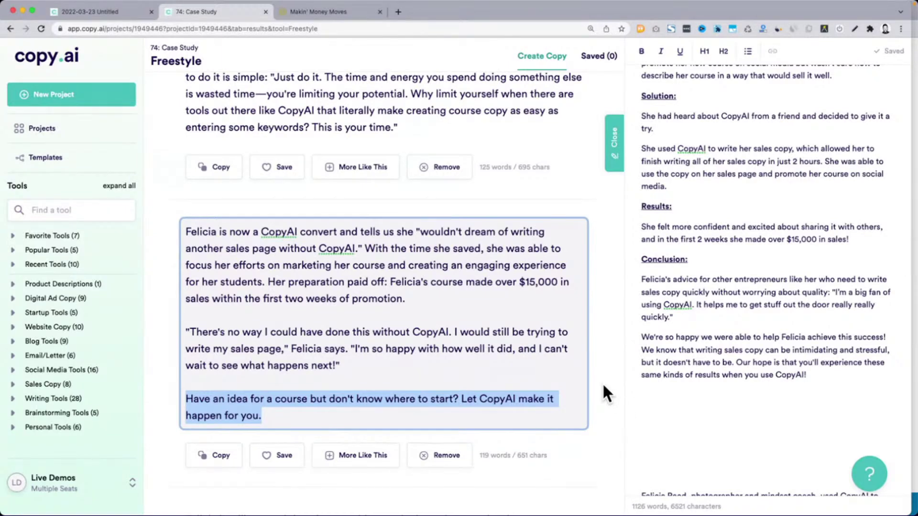
scroll(603, 385, "down", 1)
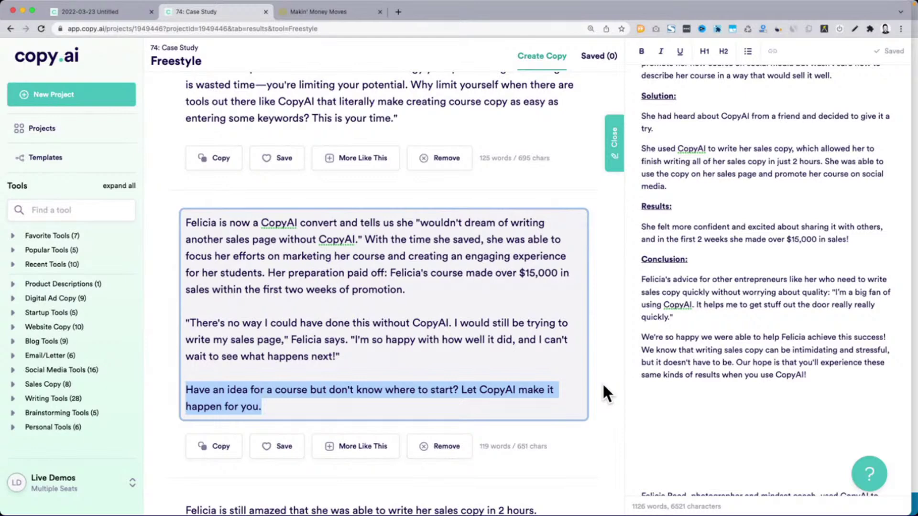
scroll(602, 382, "down", 5)
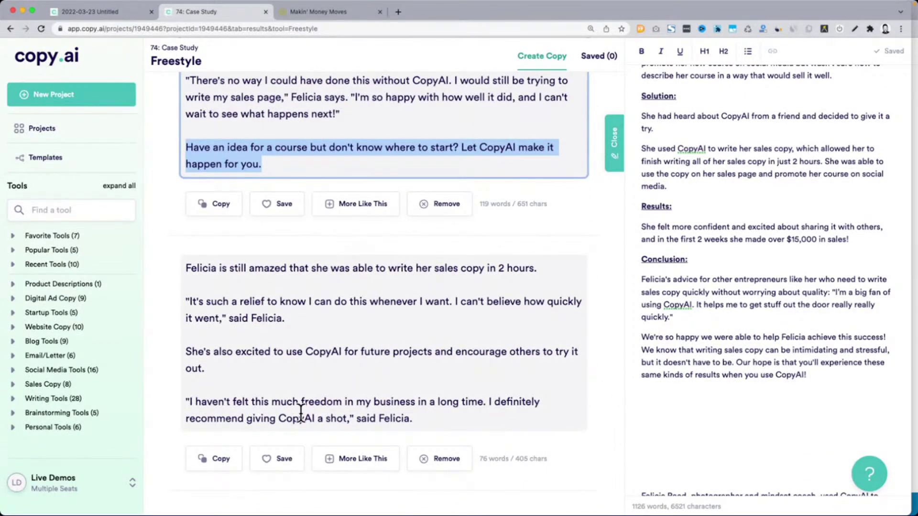
scroll(300, 411, "down", 7)
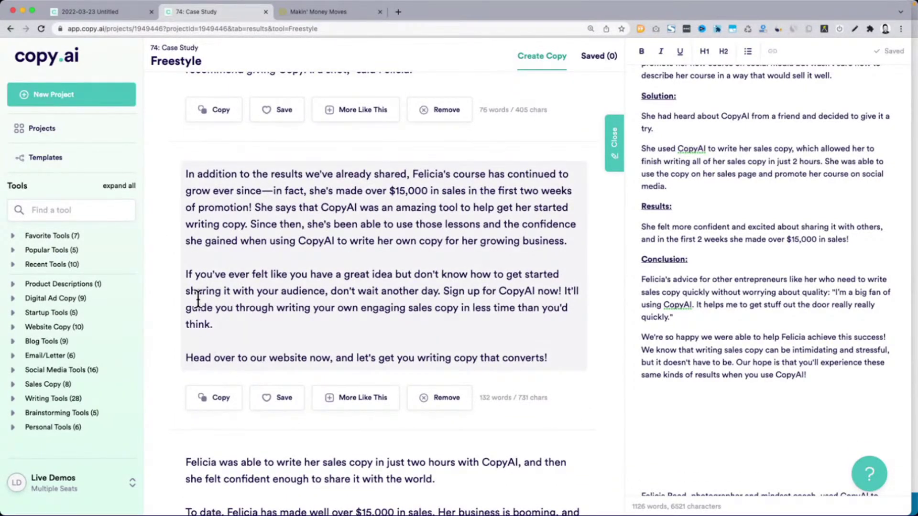
Read through the generated result, highlighting its opening lines and sign-up call to action
left_click_drag(193, 274, 400, 368)
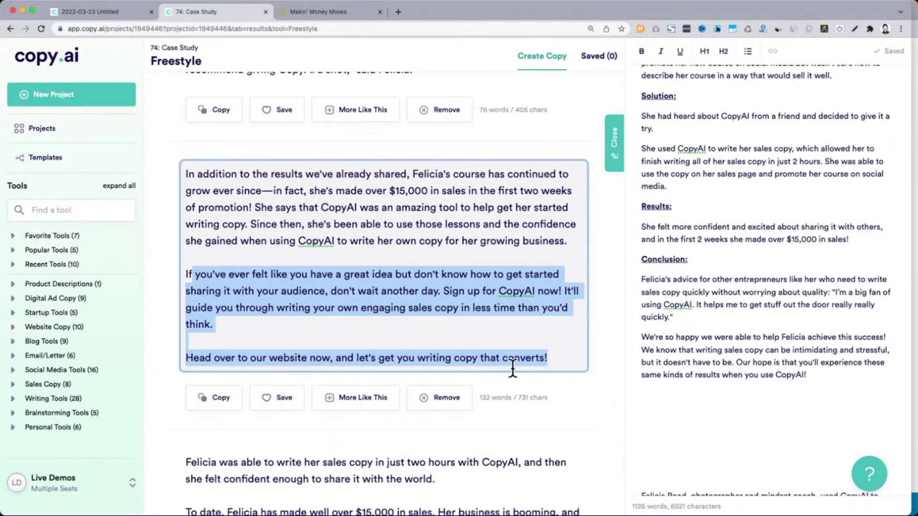
left_click(560, 361)
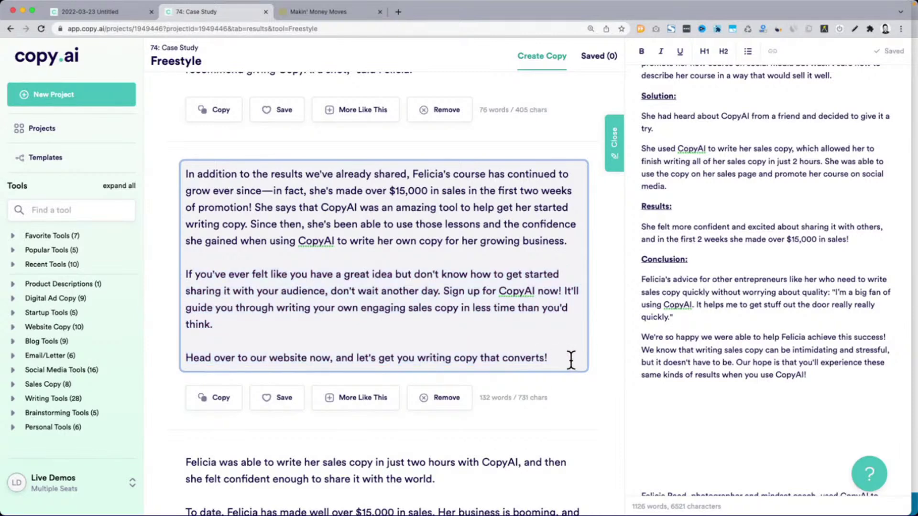
left_click_drag(570, 361, 184, 275)
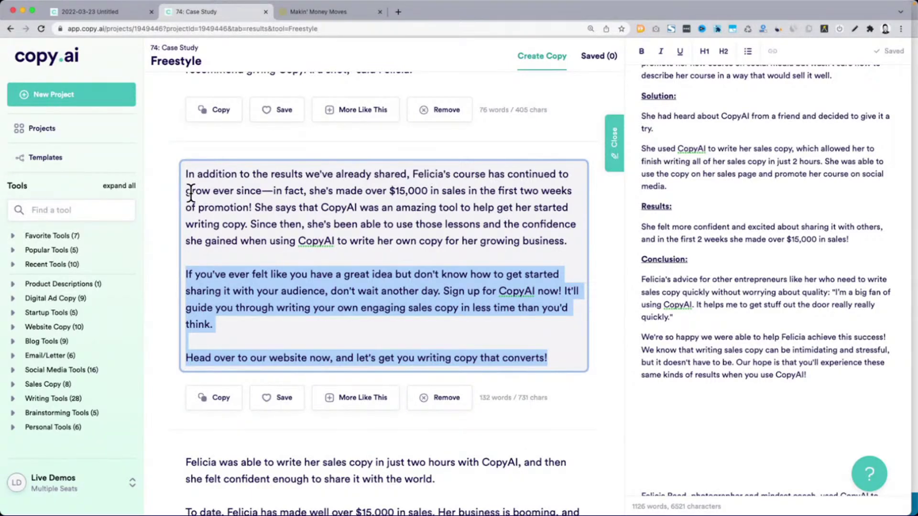
left_click_drag(184, 179, 268, 207)
left_click(266, 206)
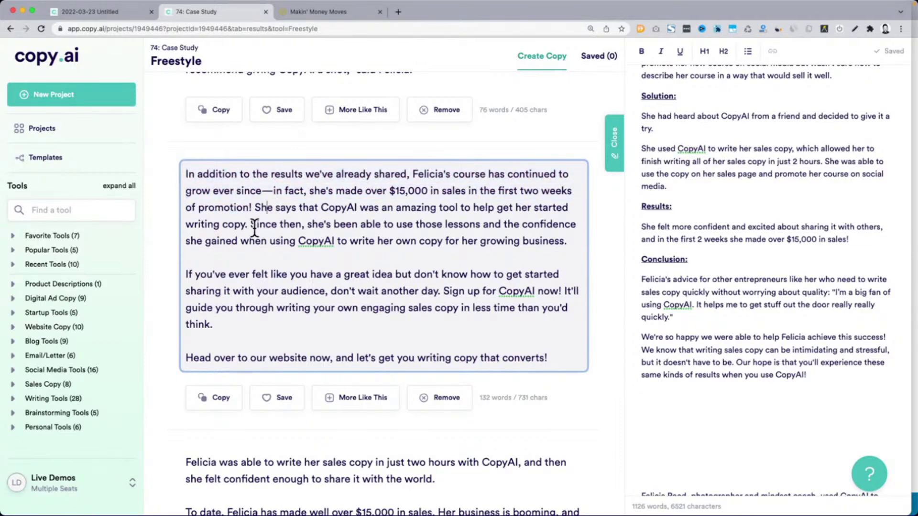
left_click_drag(254, 225, 394, 225)
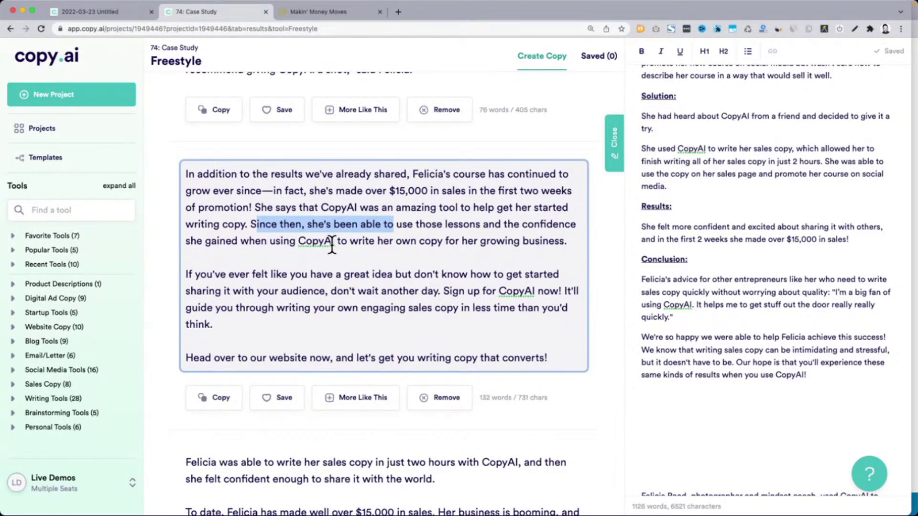
left_click(330, 244)
triple_click(328, 241)
left_click(328, 242)
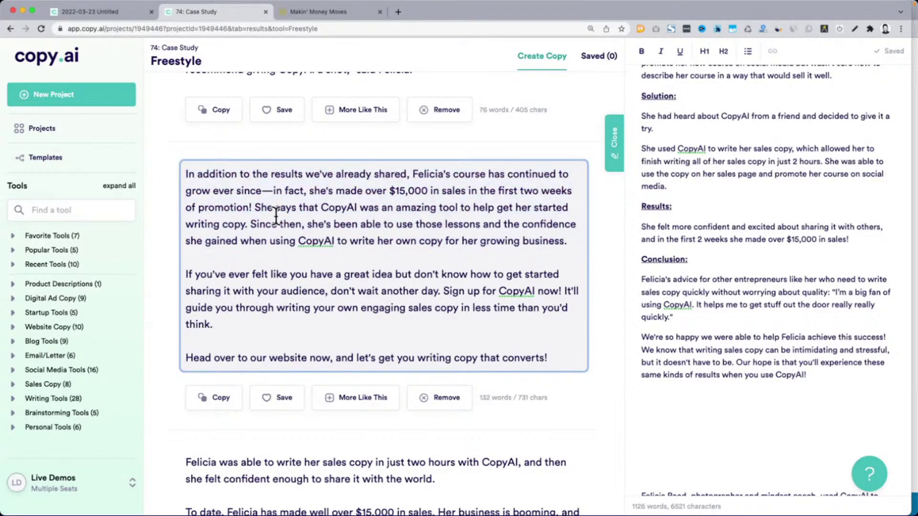
left_click_drag(258, 206, 563, 368)
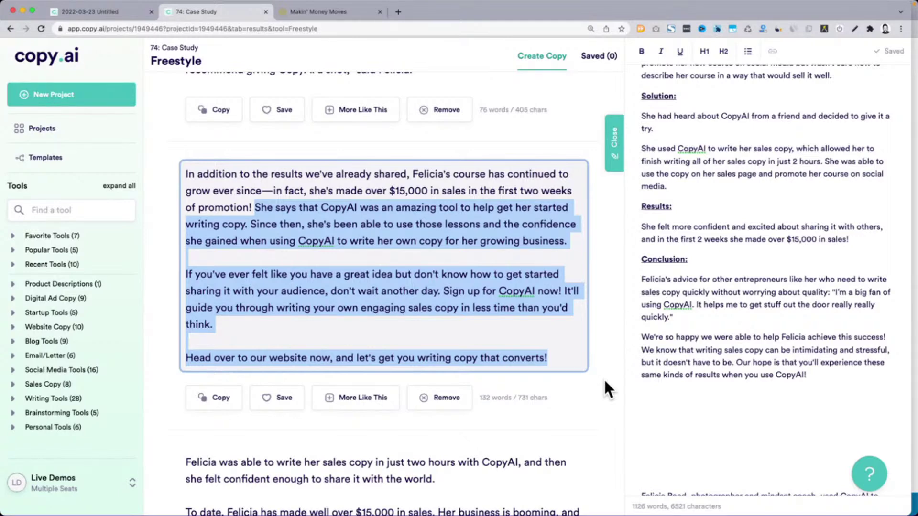
Select the case study in the editor from its headline onward
scroll(605, 382, "down", 5)
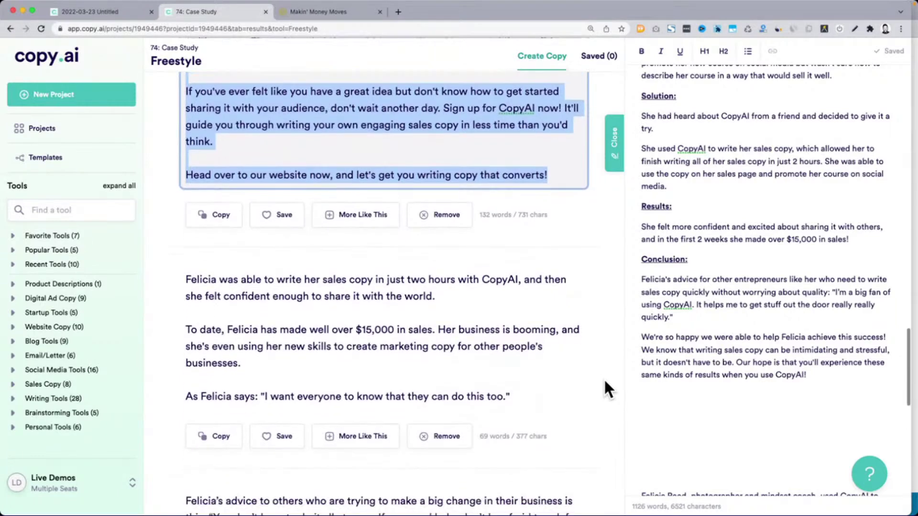
scroll(604, 383, "down", 1)
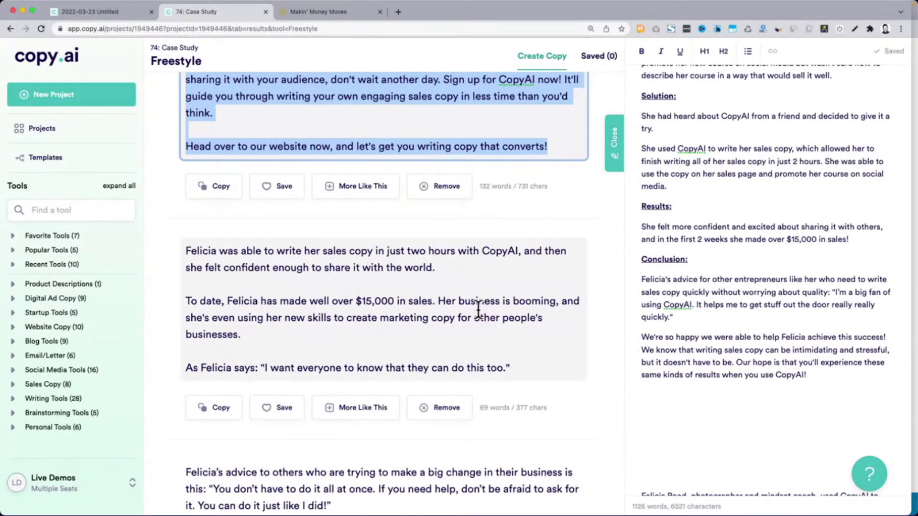
left_click(835, 375)
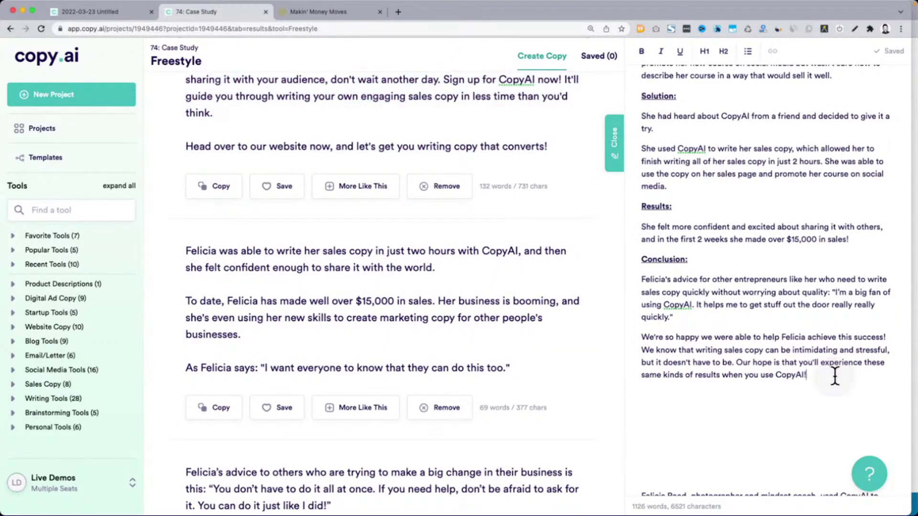
scroll(835, 377, "up", 5)
scroll(834, 377, "up", 6)
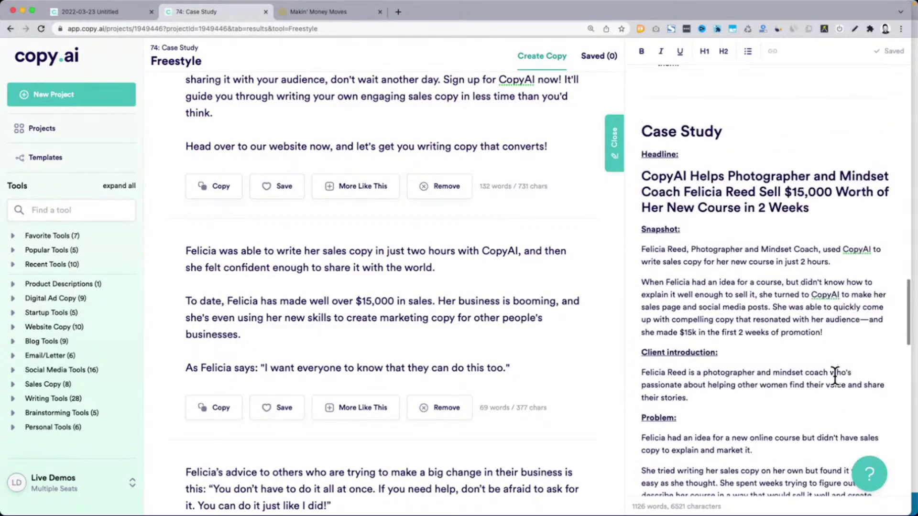
left_click(641, 218, "shift")
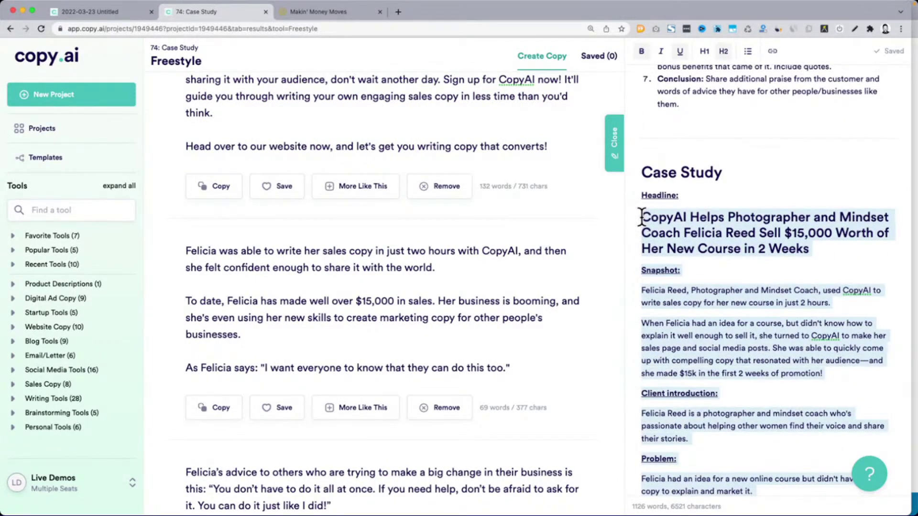
Create a new Google Doc in a new browser tab using doc.new
key("super+t")
type("doc.new")
key("Return")
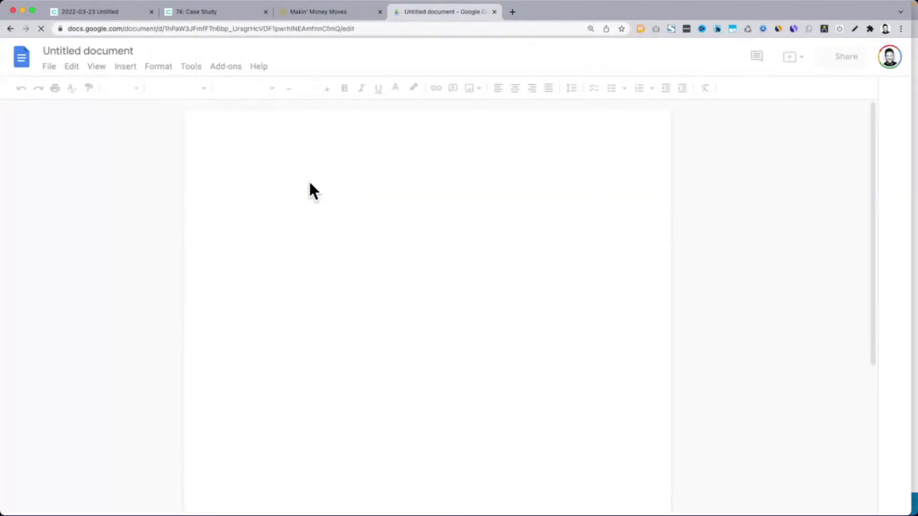
Paste the case study into the blank Google Doc and check its word count: 395 words
key("super+v")
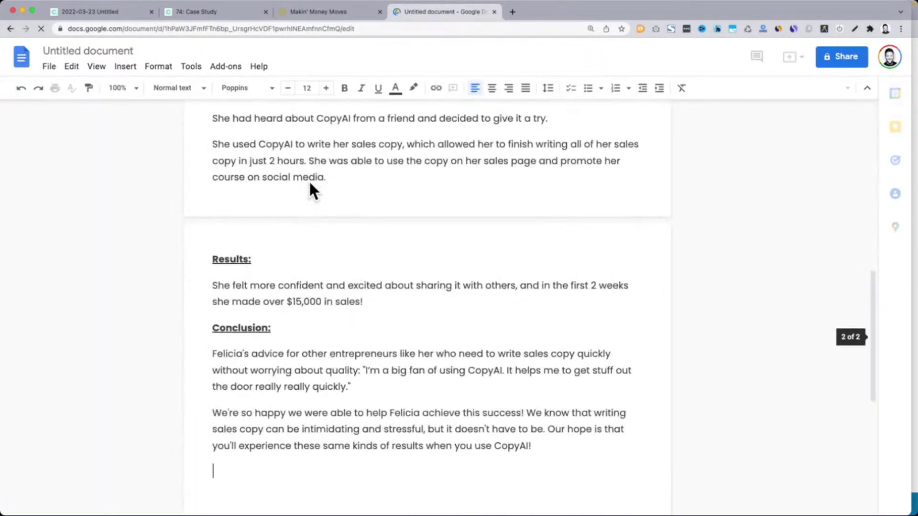
scroll(308, 180, "up", 15)
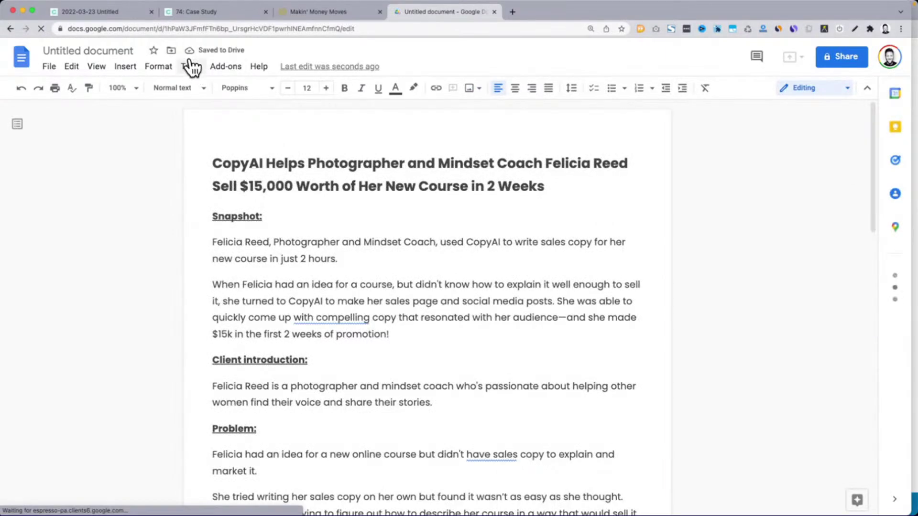
left_click(192, 67)
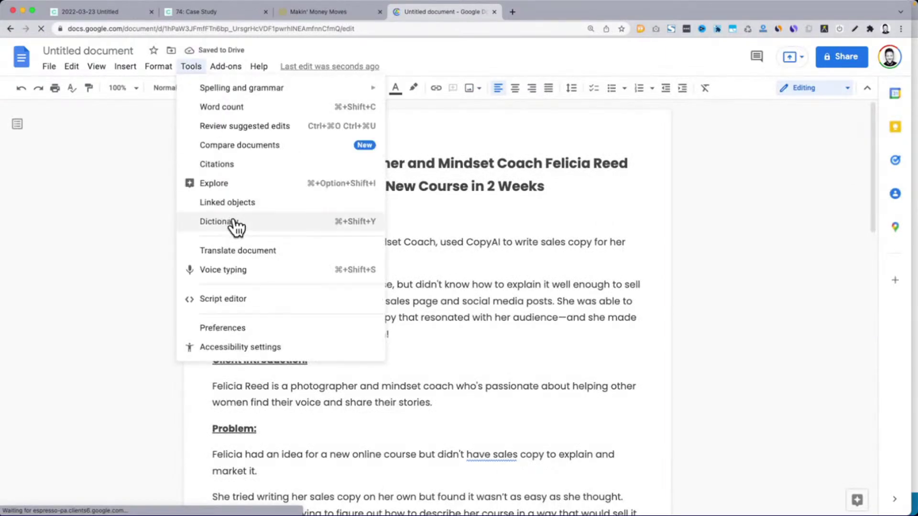
key("Escape")
left_click(193, 70)
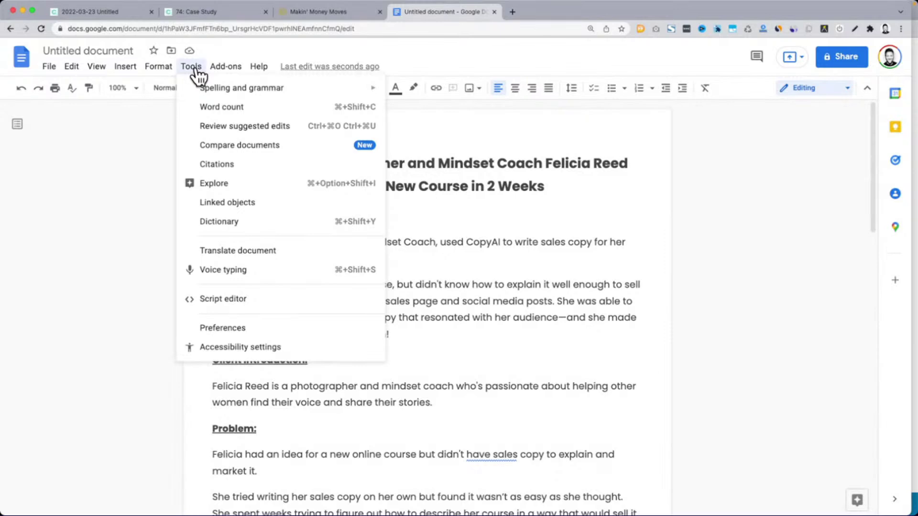
left_click(242, 111)
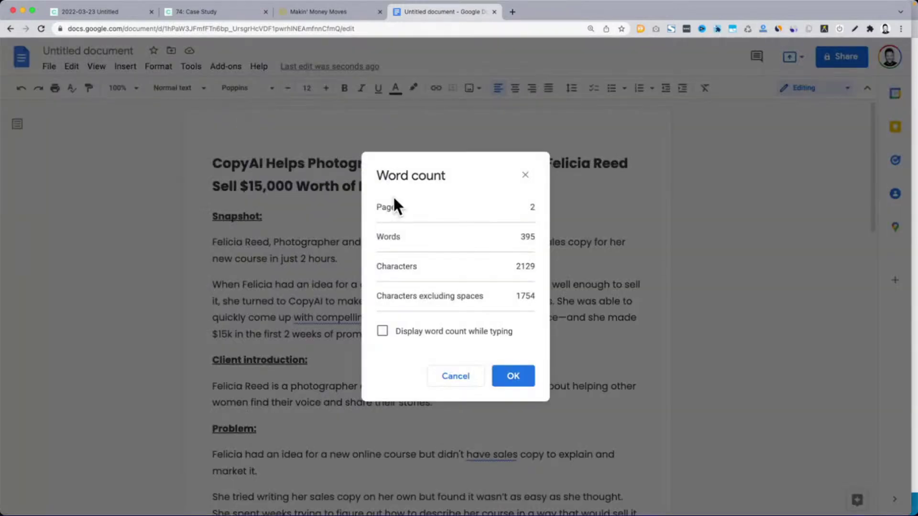
double_click(528, 237)
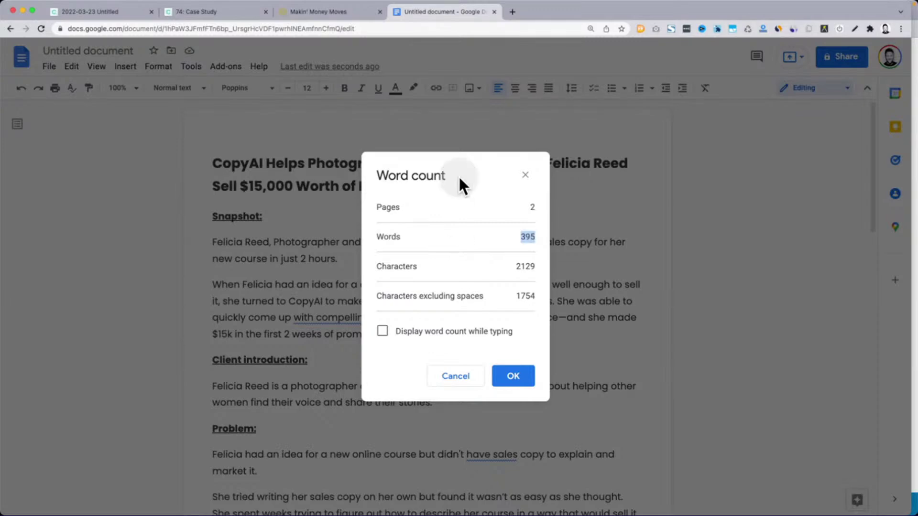
left_click(525, 175)
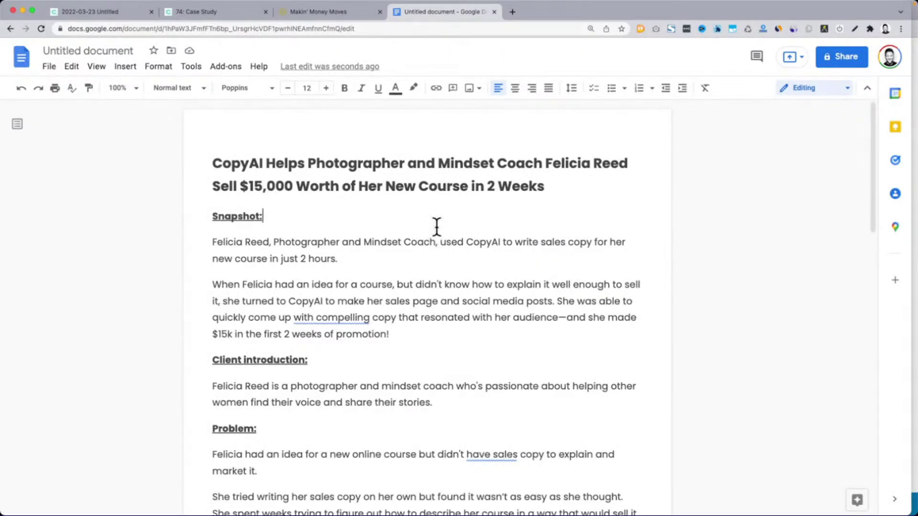
Review the pasted title and Snapshot section, then return to the Copy.ai case study tab
scroll(435, 226, "down", 3)
scroll(210, 273, "down", 3)
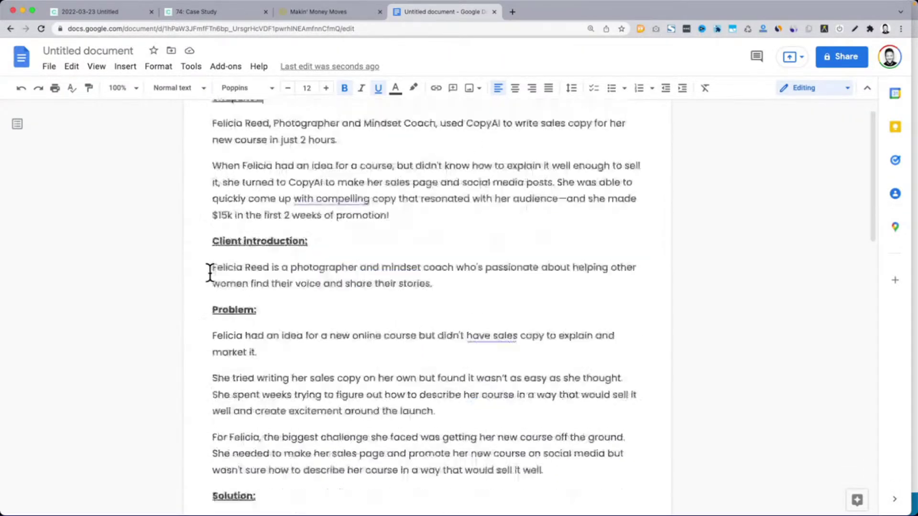
scroll(210, 272, "down", 5)
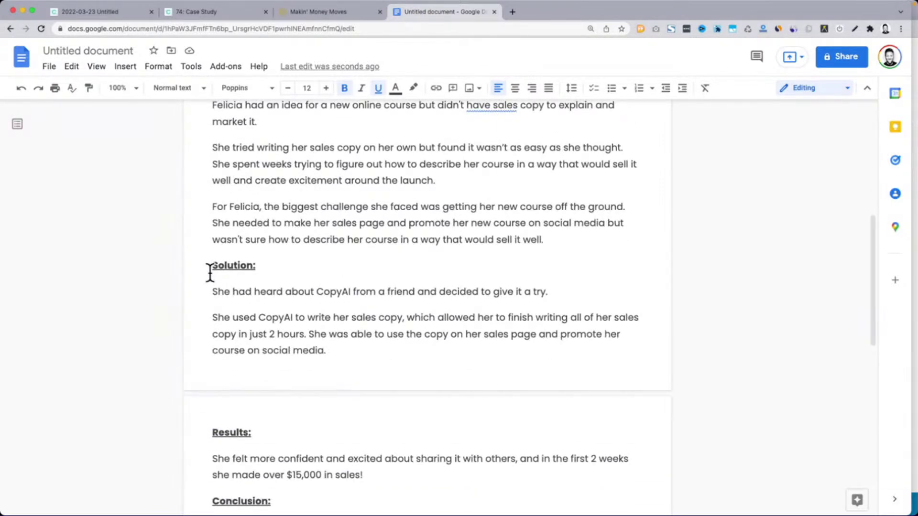
scroll(211, 274, "down", 5)
scroll(211, 273, "up", 5)
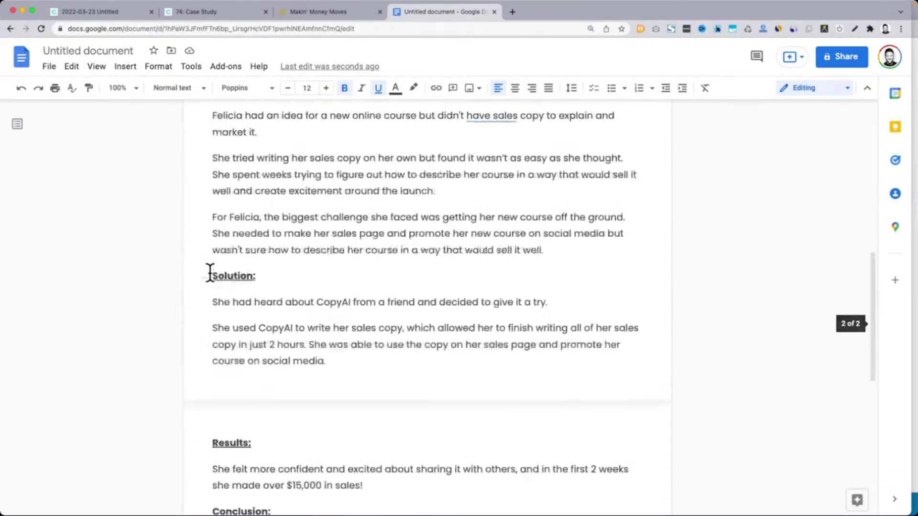
scroll(210, 274, "up", 7)
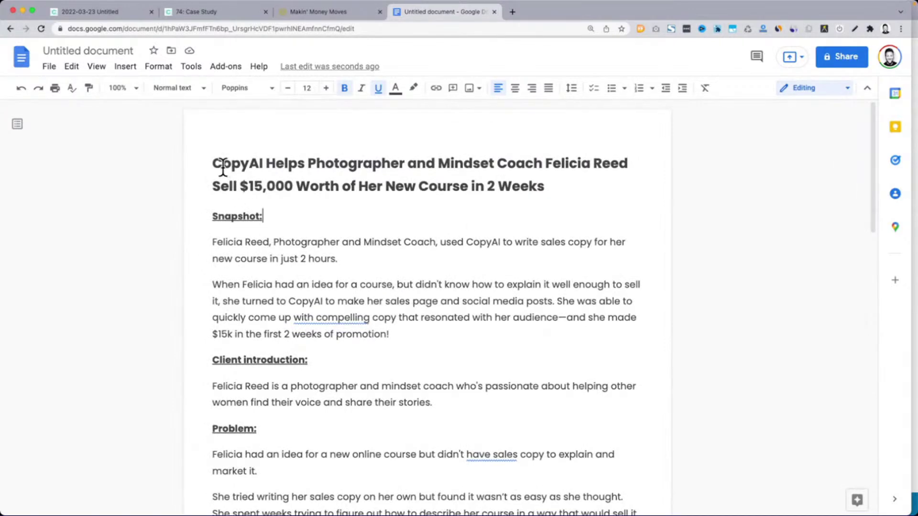
left_click_drag(213, 164, 651, 228)
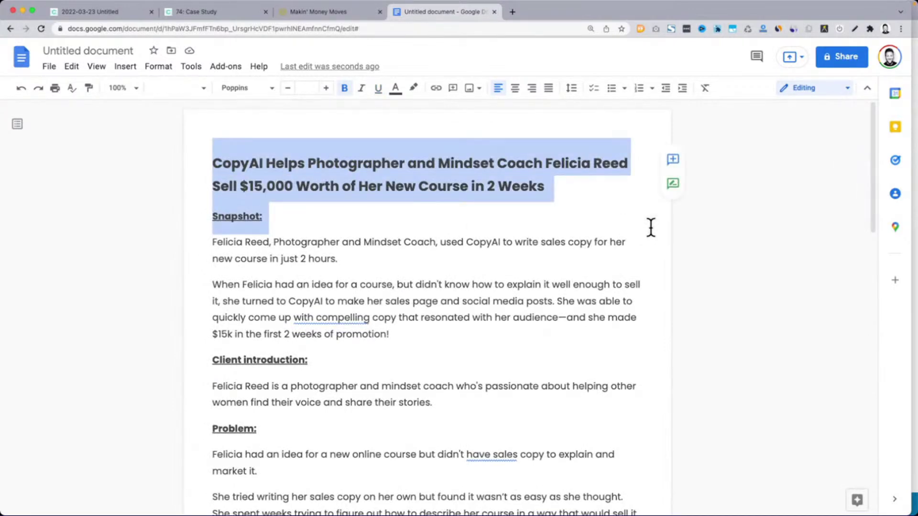
left_click(651, 228)
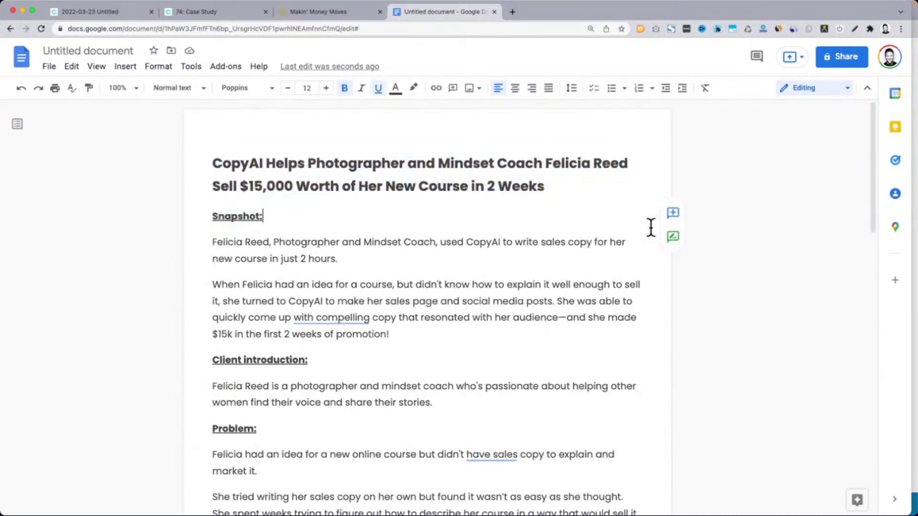
left_click(384, 254)
left_click(207, 13)
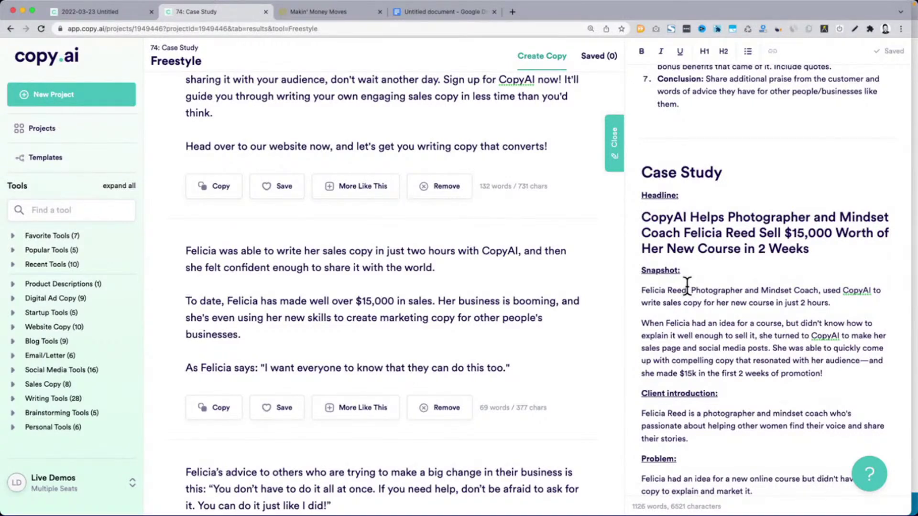
Scroll through the case study draft, then switch to the Makin' Money Moves course page
scroll(687, 285, "down", 5)
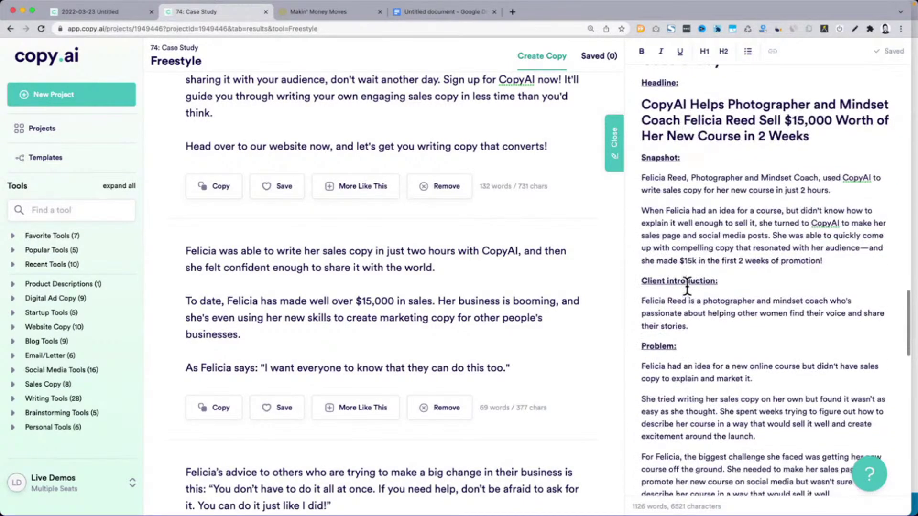
scroll(687, 286, "down", 2)
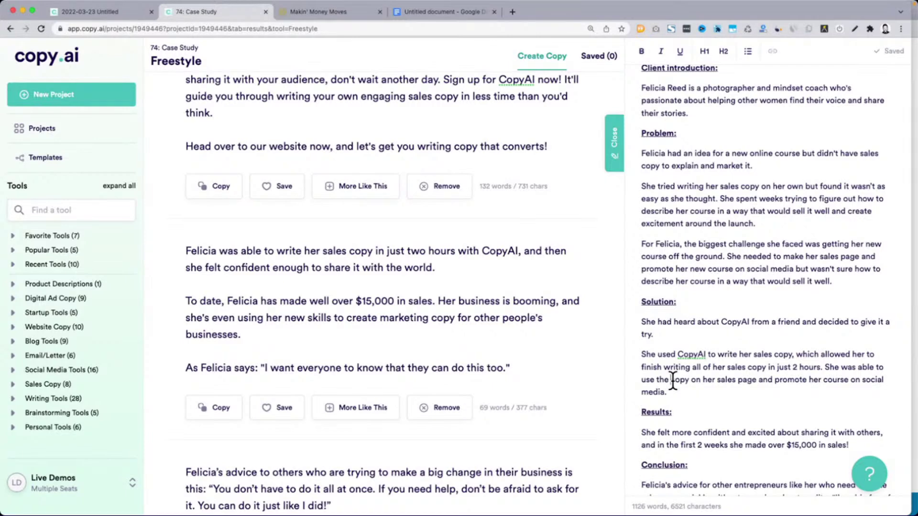
left_click(328, 14)
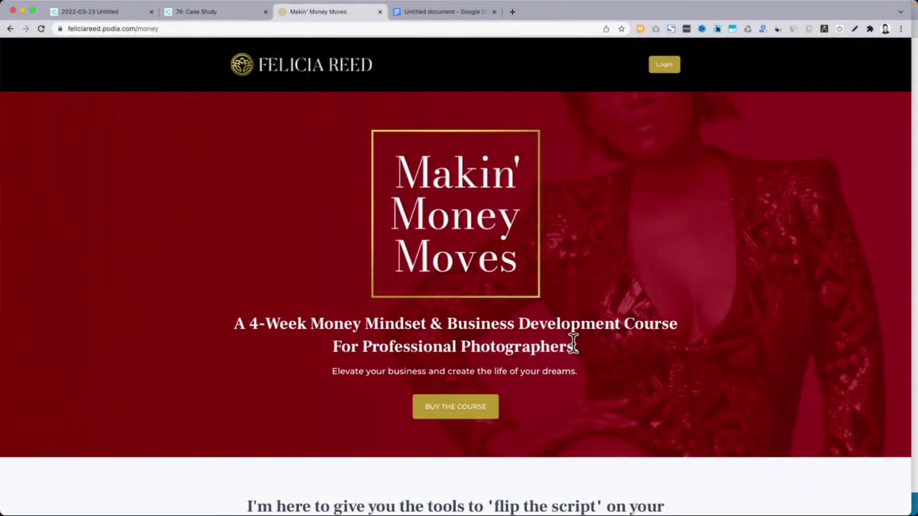
Read the Makin' Money Moves sales page down to the "It's time to get clear" section
scroll(573, 343, "down", 3)
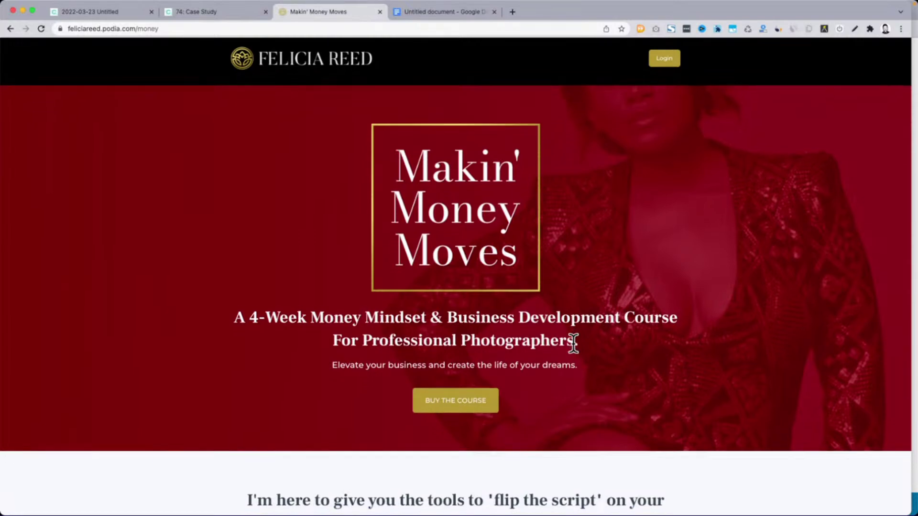
left_click_drag(245, 233, 584, 273)
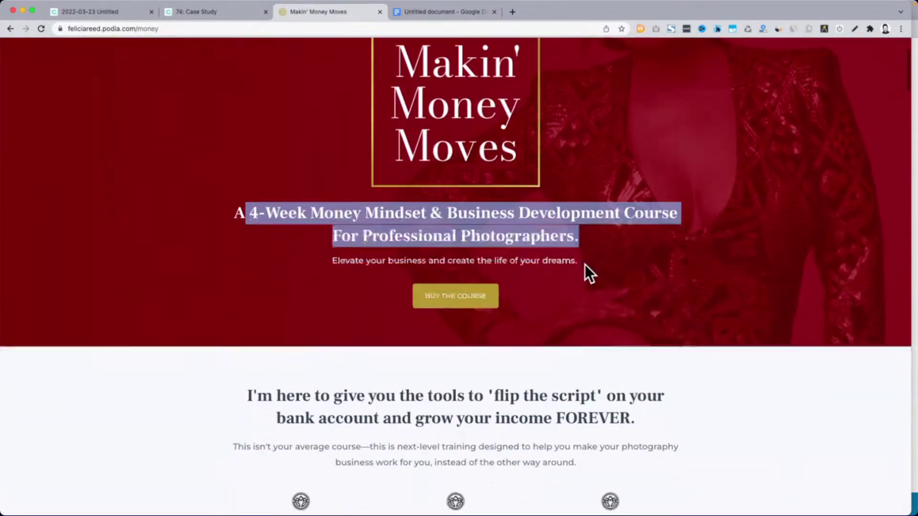
scroll(584, 272, "down", 5)
left_click_drag(247, 176, 639, 218)
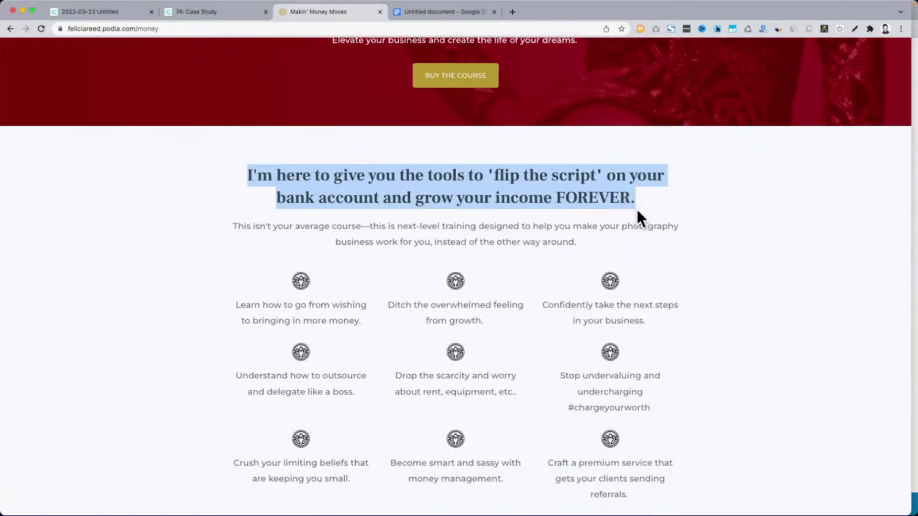
left_click(537, 201)
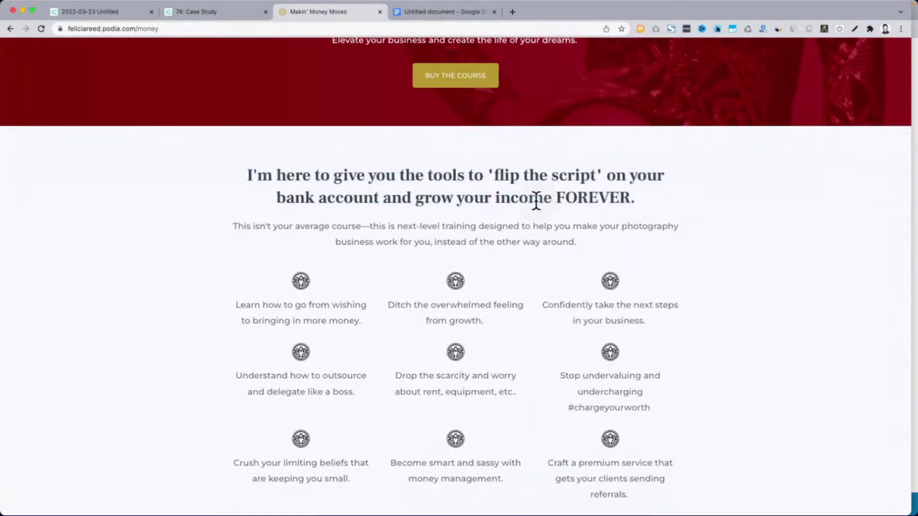
left_click_drag(240, 226, 579, 239)
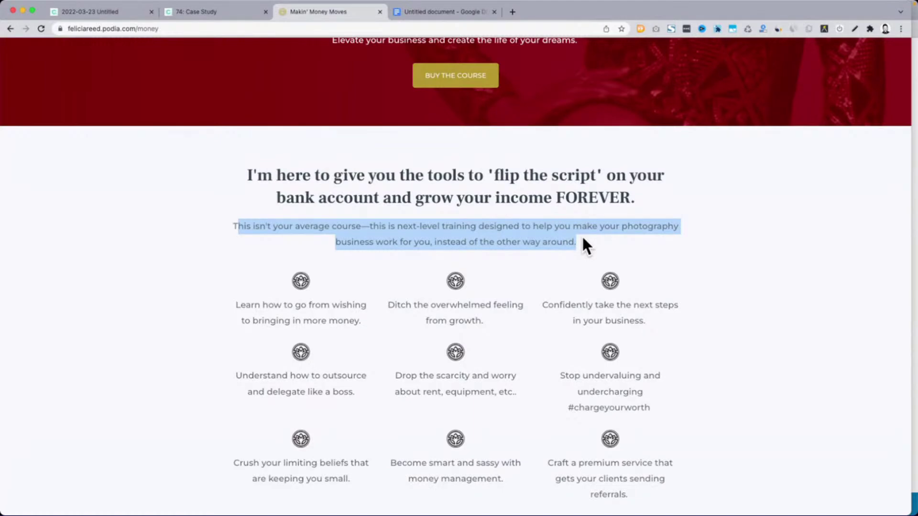
scroll(583, 238, "down", 8)
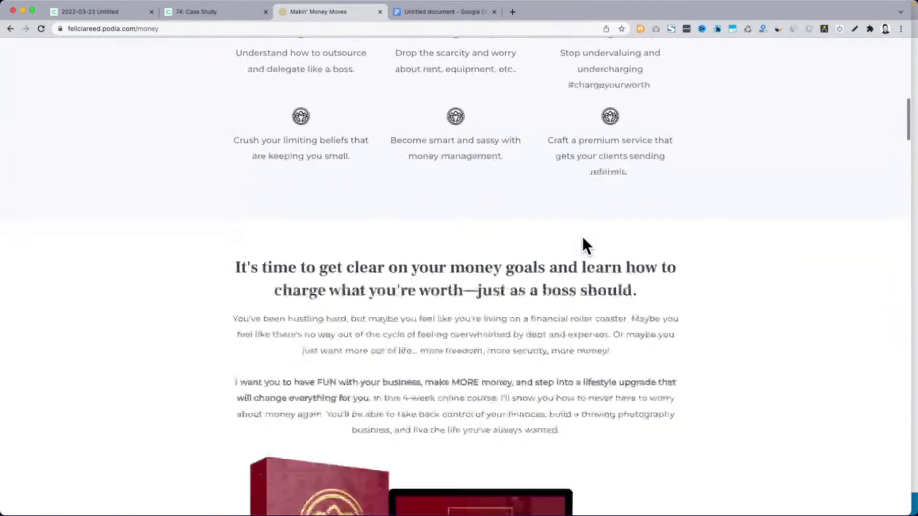
left_click_drag(239, 144, 665, 163)
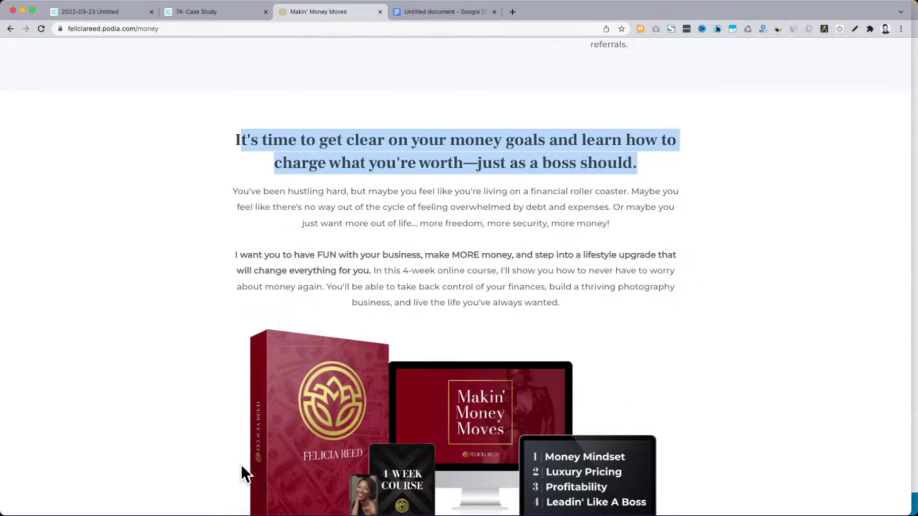
left_click(410, 160)
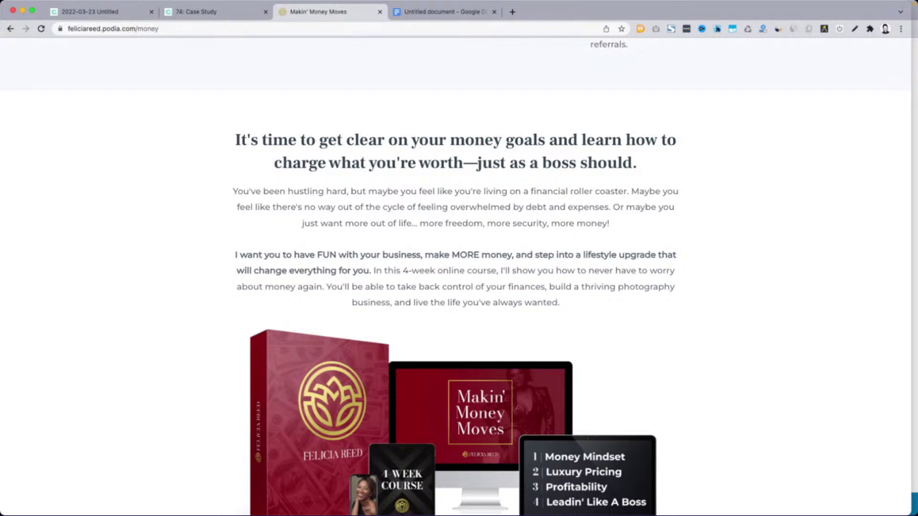
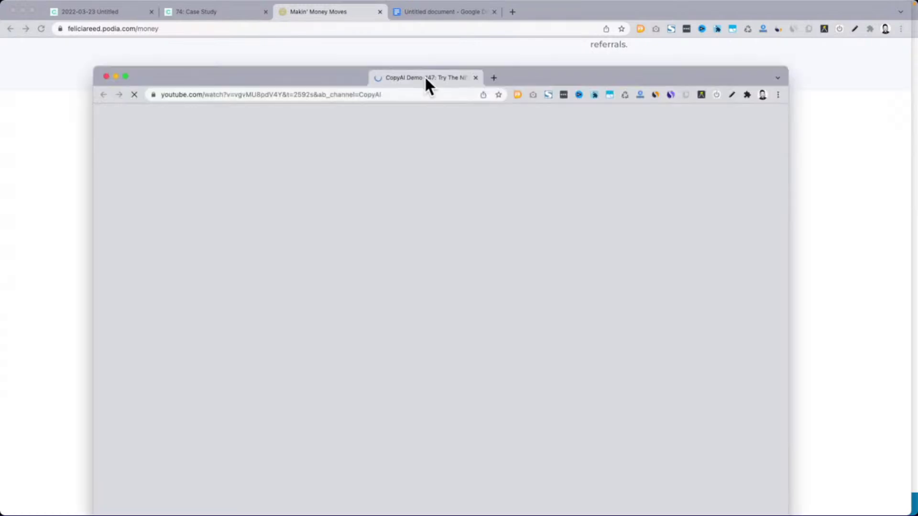
Merge the separate CopyAI Demo #47 YouTube window into the main browser's tab strip
left_click_drag(424, 76, 416, 13)
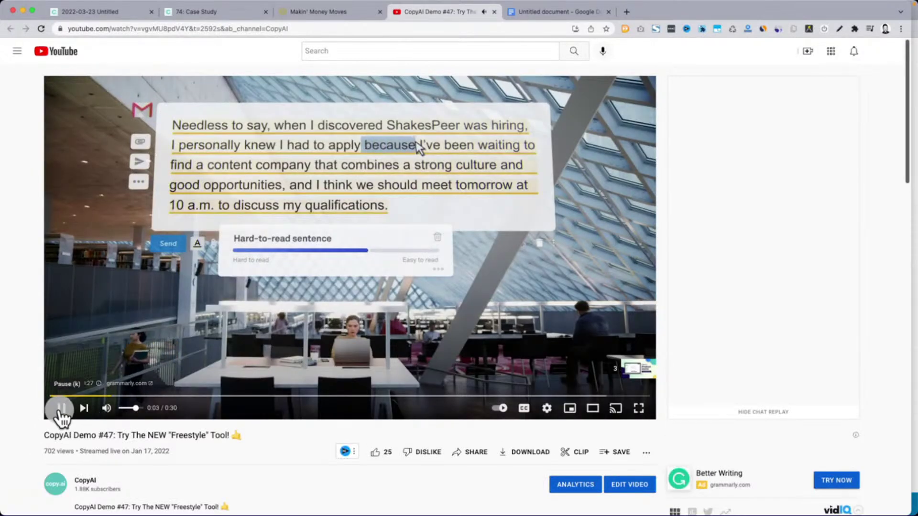
Skip the ad and seek through the Freestyle demo, from its prompt document to its results
left_click(61, 408)
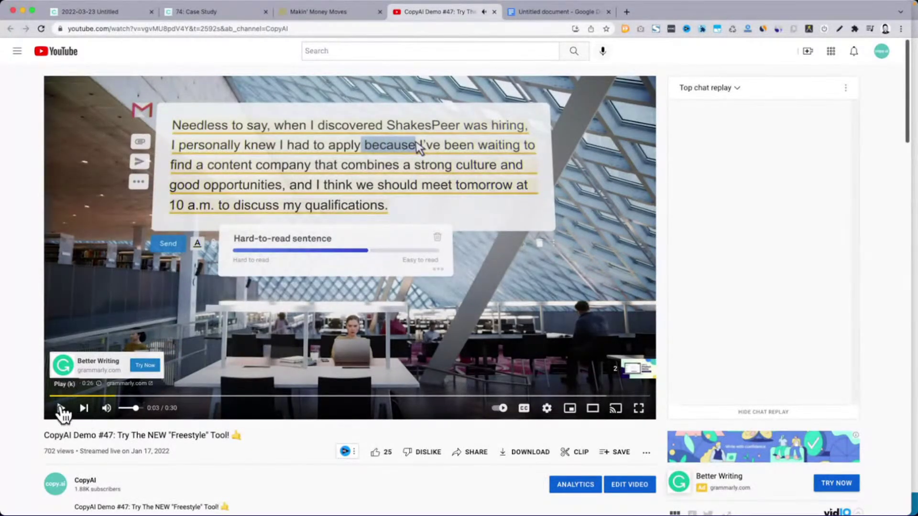
left_click(61, 408)
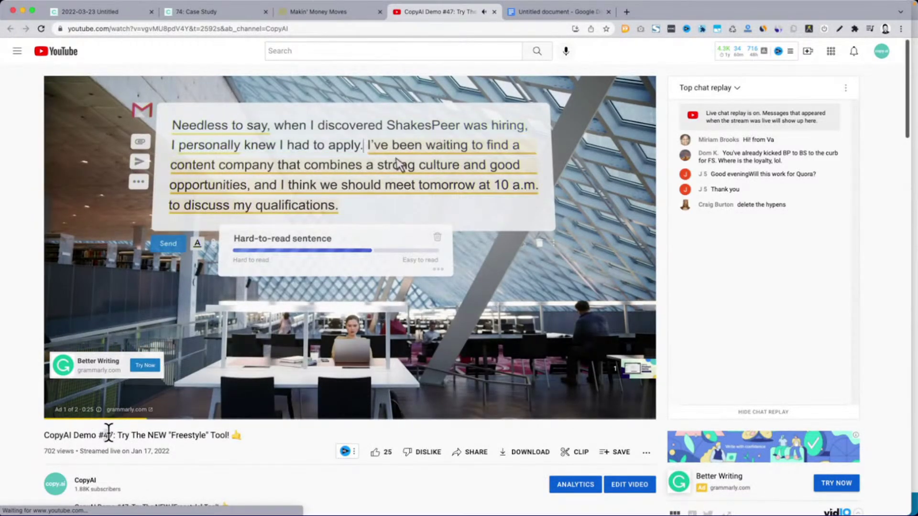
left_click(626, 371)
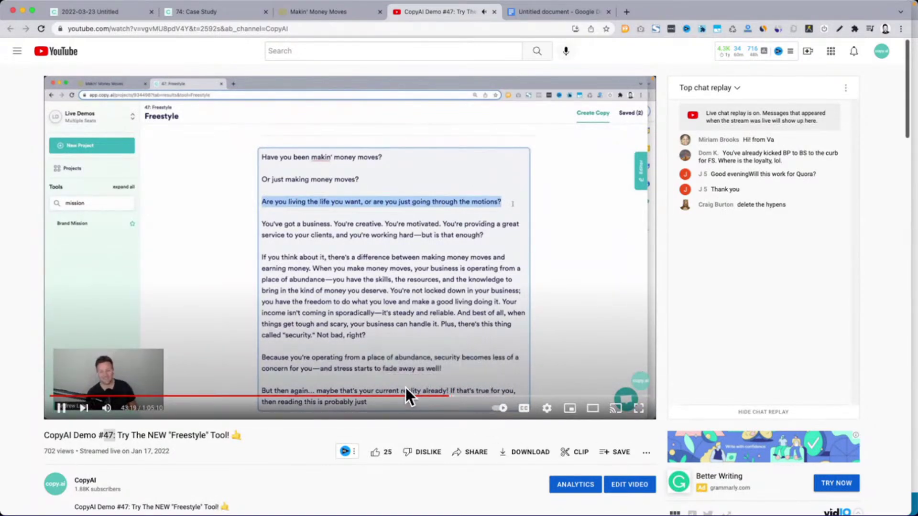
left_click(351, 397)
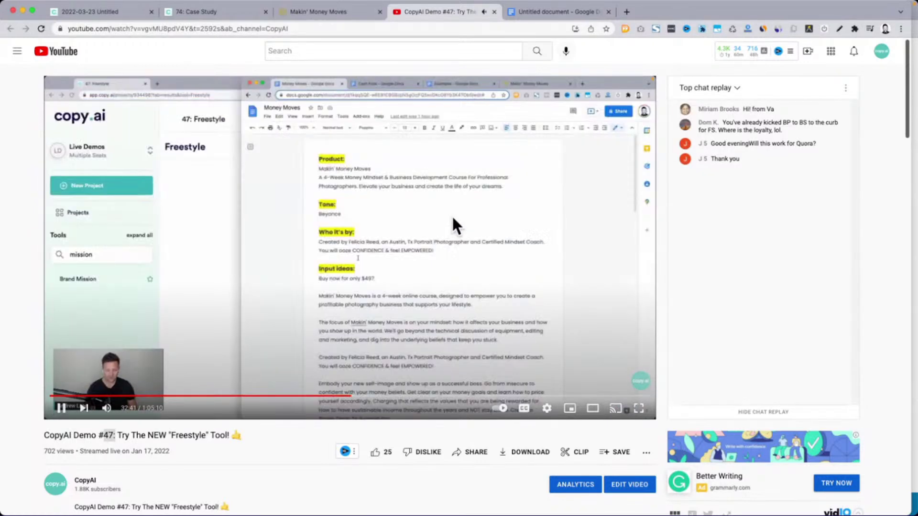
left_click(344, 273)
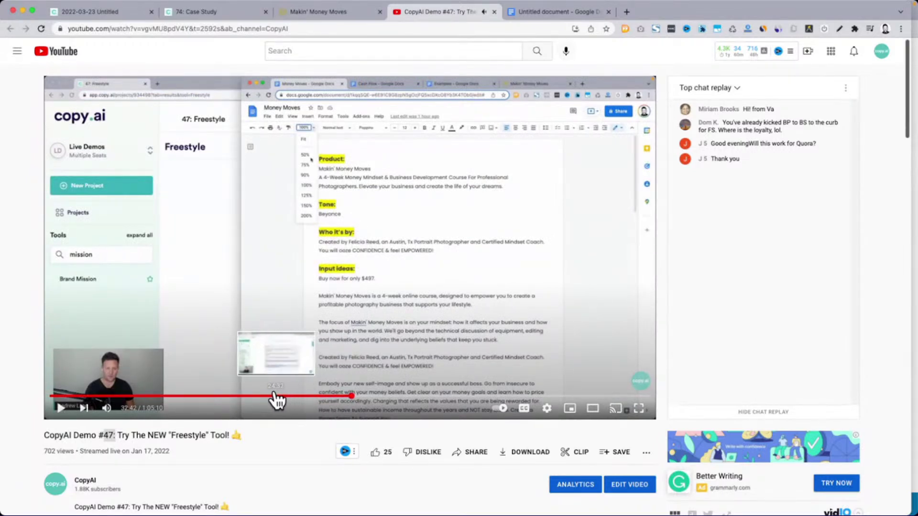
left_click(362, 396)
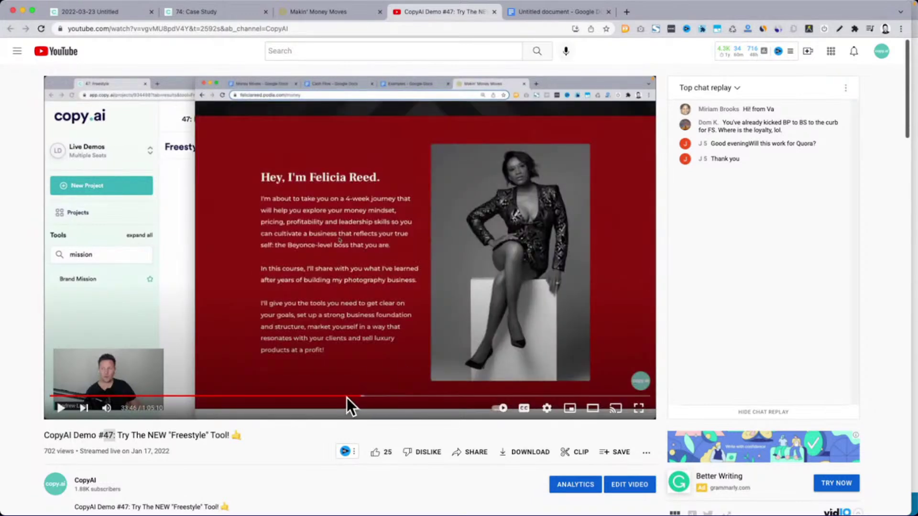
left_click(346, 396)
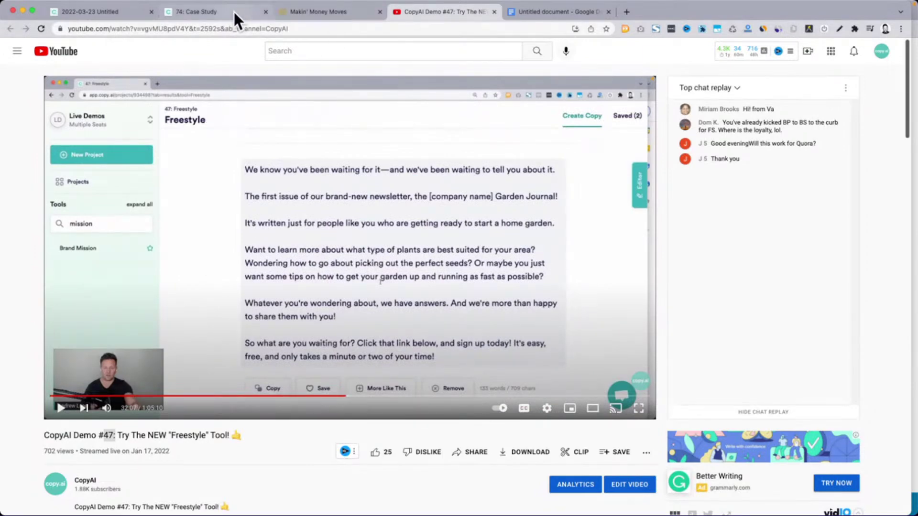
Switch back to the Makin' Money Moves course page
left_click(303, 10)
scroll(560, 306, "down", 7)
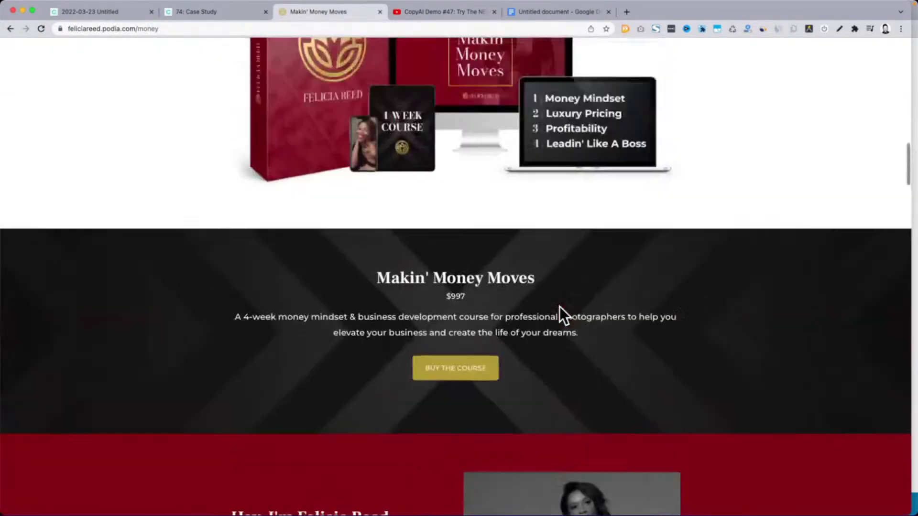
scroll(559, 306, "up", 4)
Return to the 74: Case Study project and scroll up to its Freestyle input form
left_click(216, 15)
scroll(258, 120, "up", 10)
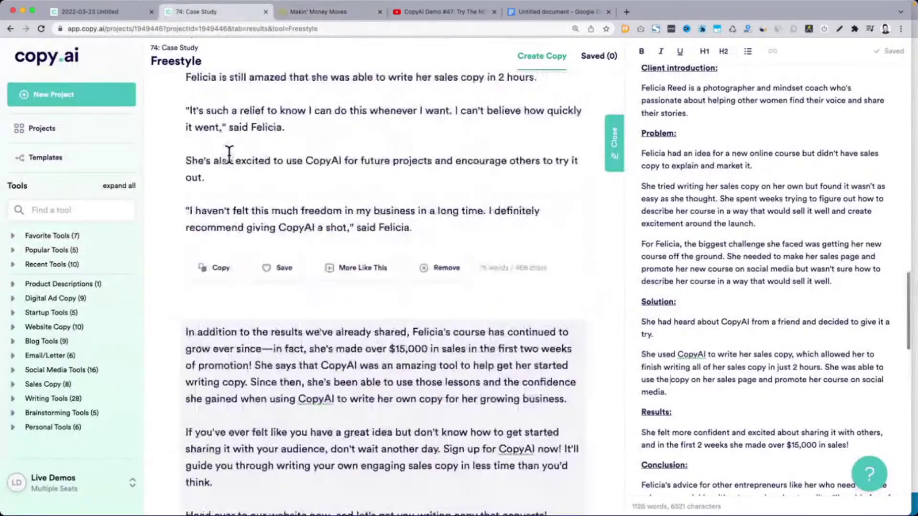
scroll(258, 120, "up", 10)
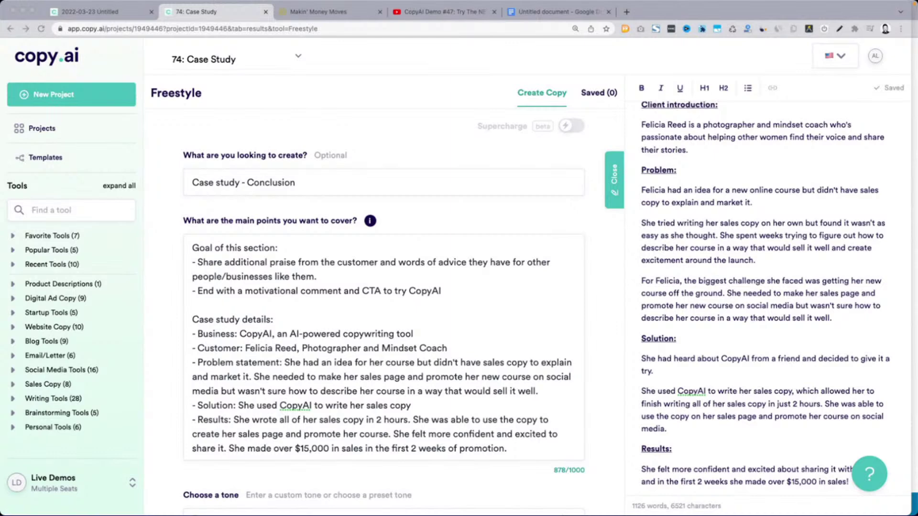
Change the create field from 'Case study - Conclusion' to 'A case study'
left_click(282, 241)
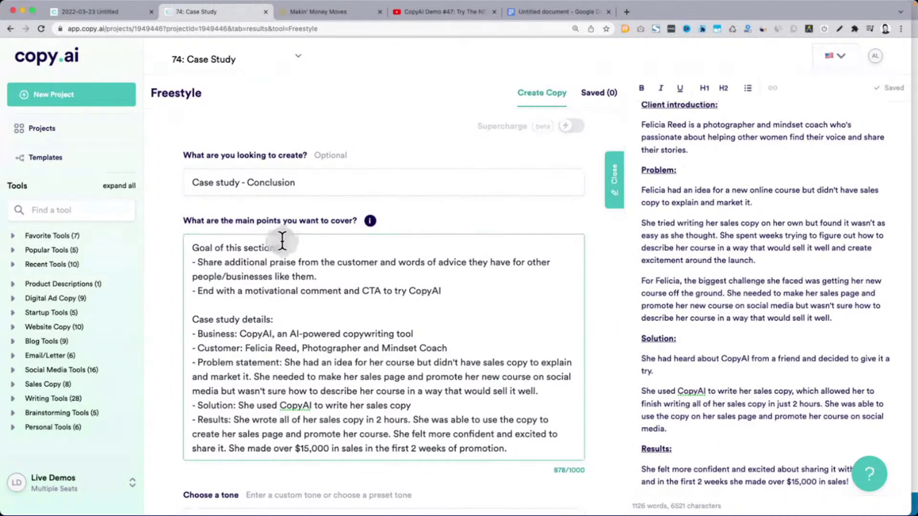
left_click(239, 182)
left_click(303, 183, "shift")
key("BackSpace")
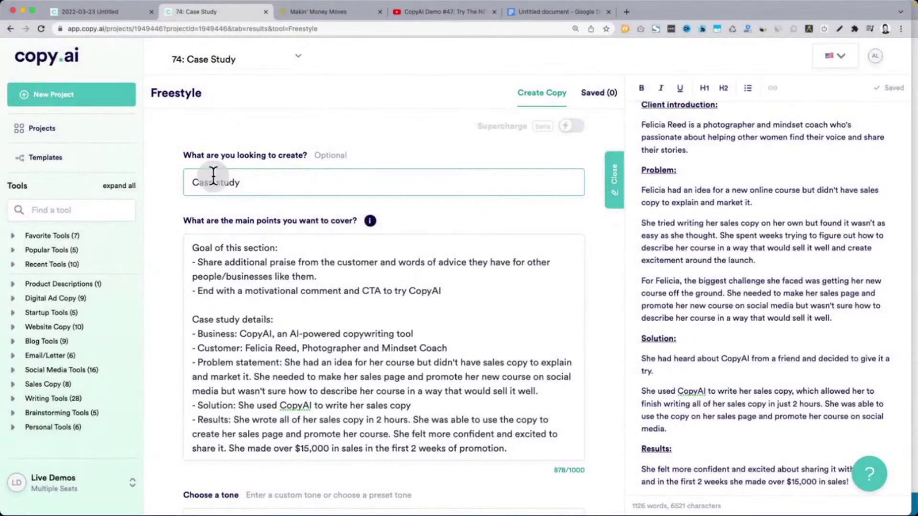
left_click(193, 182)
type("A case study")
Retitle the main-points heading to 'Structure of the case study'
left_click(285, 253)
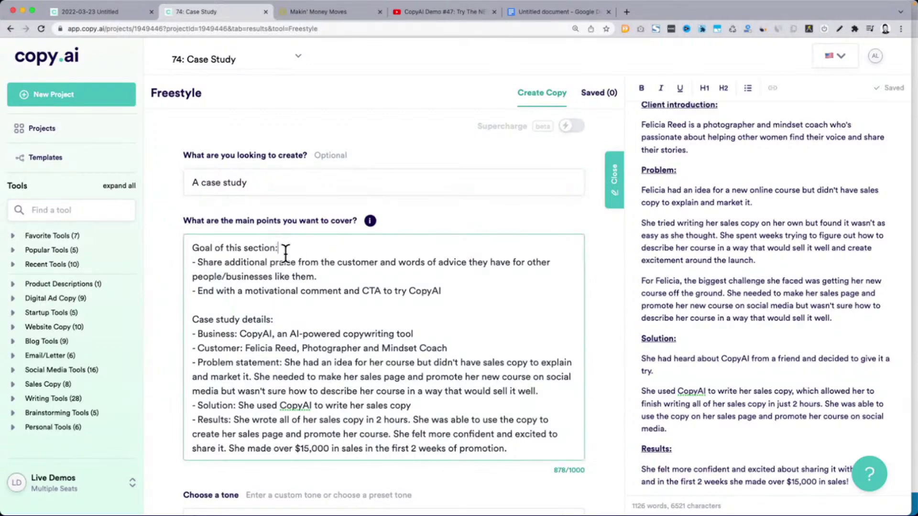
left_click_drag(277, 247, 192, 248)
type("Str")
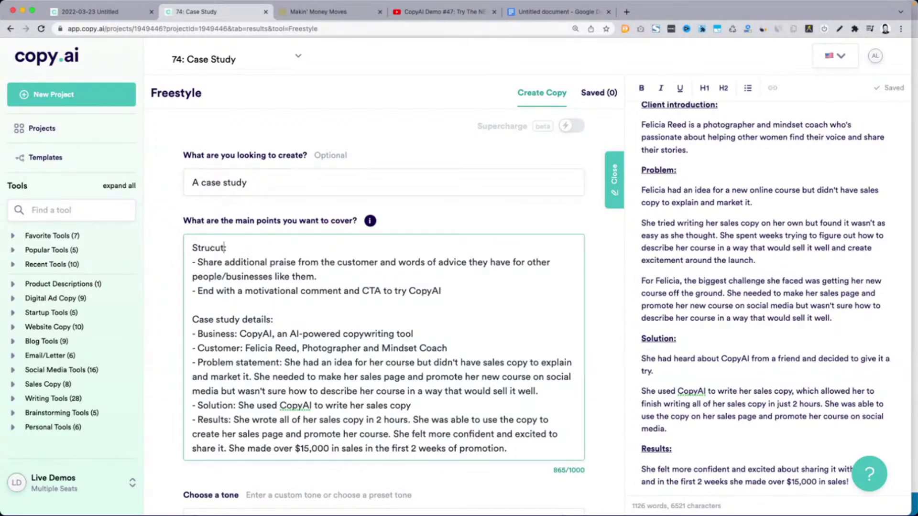
type("ucture of the case study")
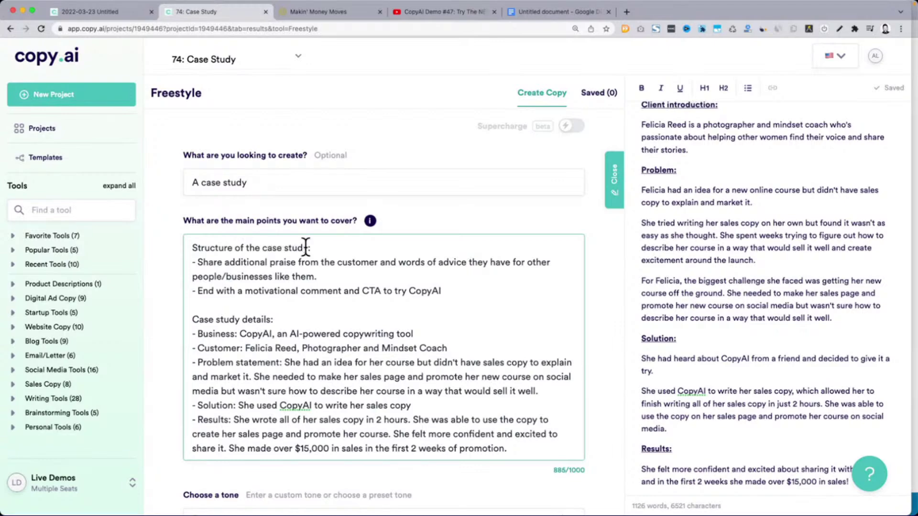
Paste the seven-item Case Study Outline under the structure heading
scroll(827, 255, "up", 10)
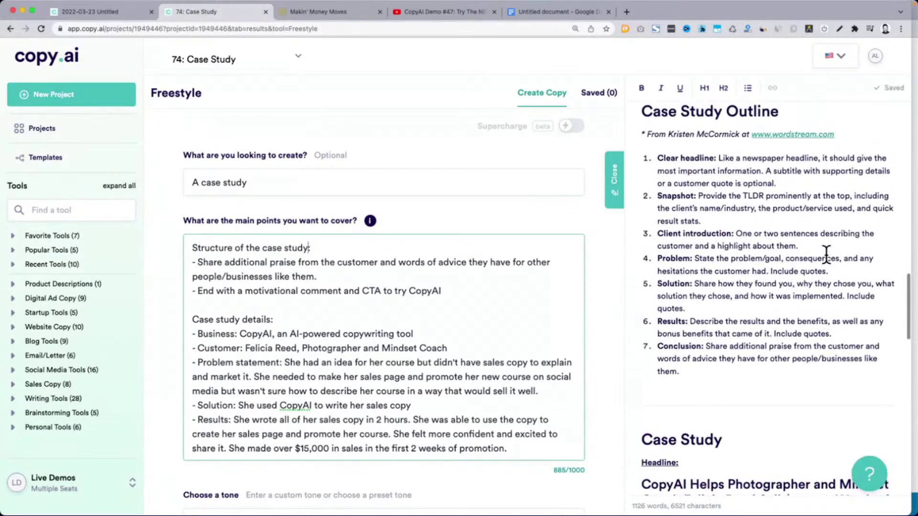
left_click_drag(658, 184, 708, 403)
key("super+c")
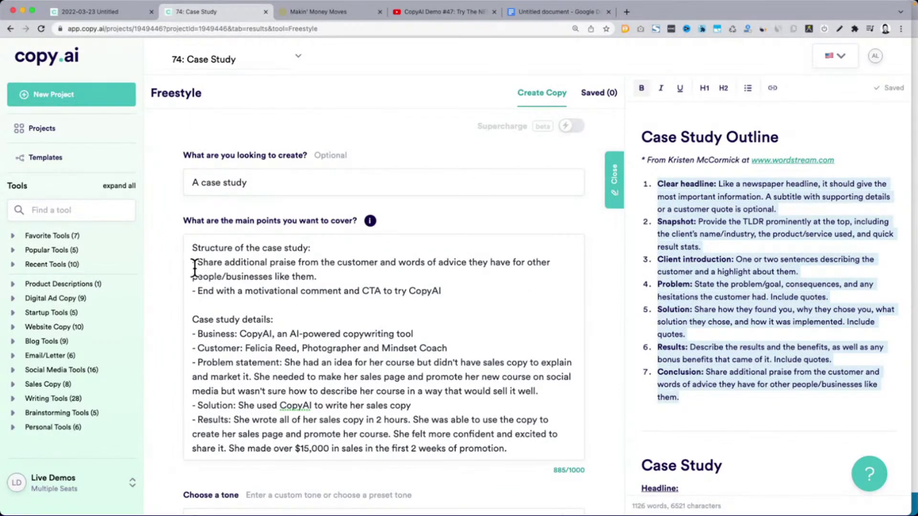
left_click(198, 265)
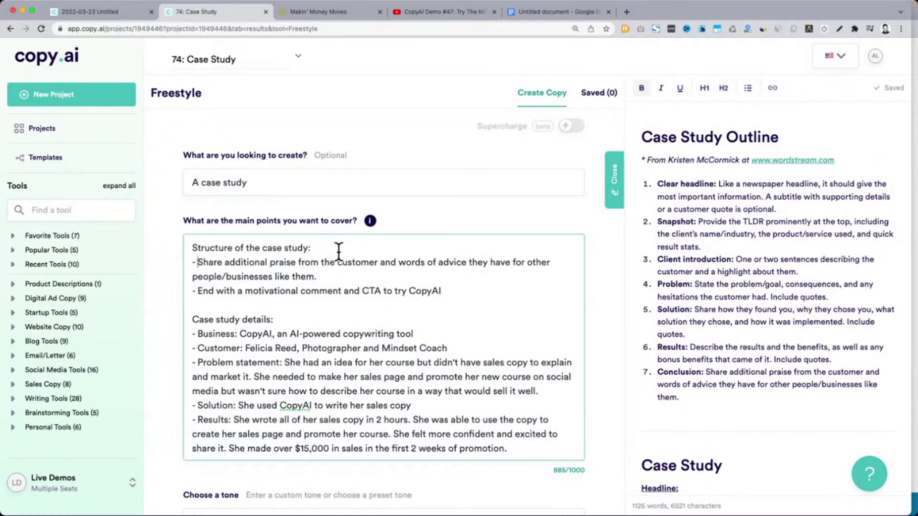
key("super+v")
scroll(534, 266, "down", 3)
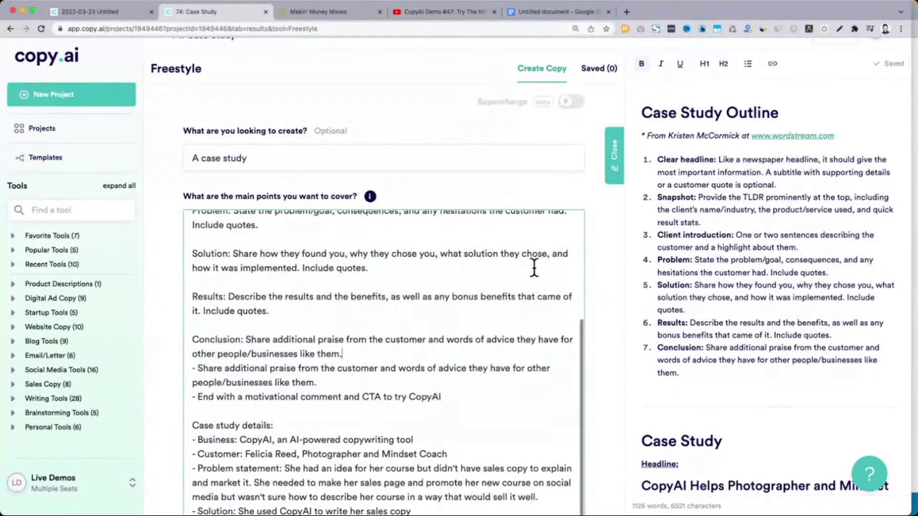
scroll(618, 253, "down", 3)
scroll(569, 432, "up", 5)
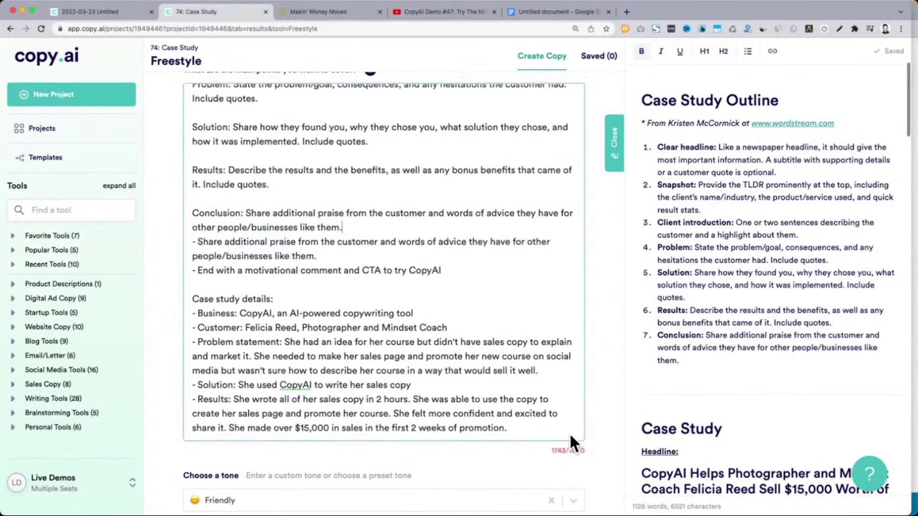
scroll(545, 424, "up", 5)
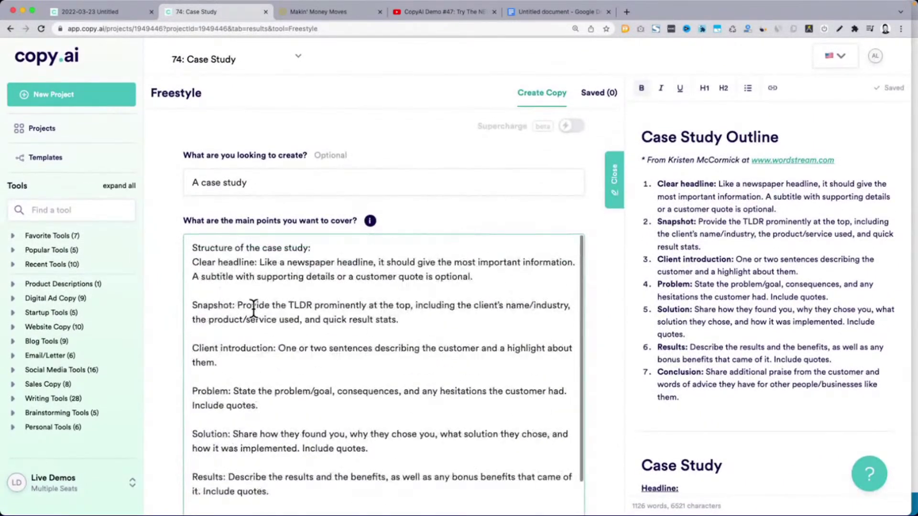
Bullet the headline and Snapshot lines, dropping the optional subtitle and extra Snapshot description
left_click(193, 263)
type("-")
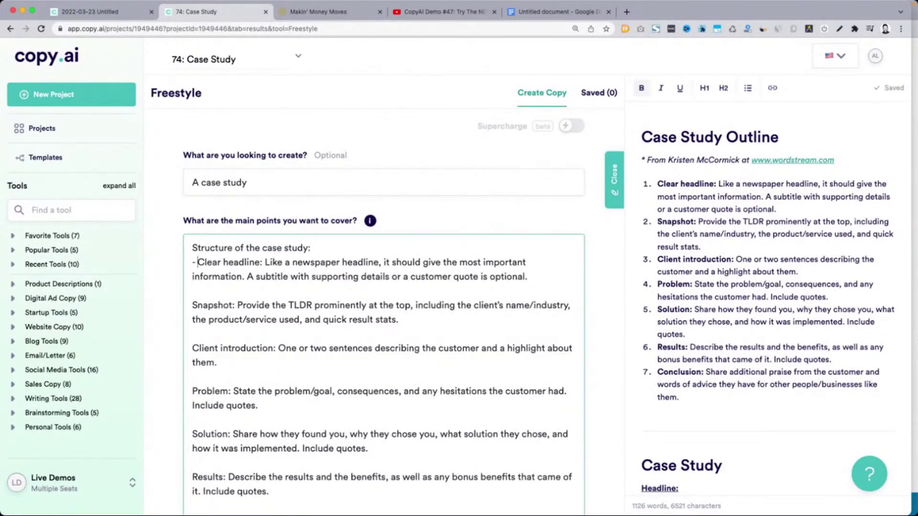
key("BackSpace")
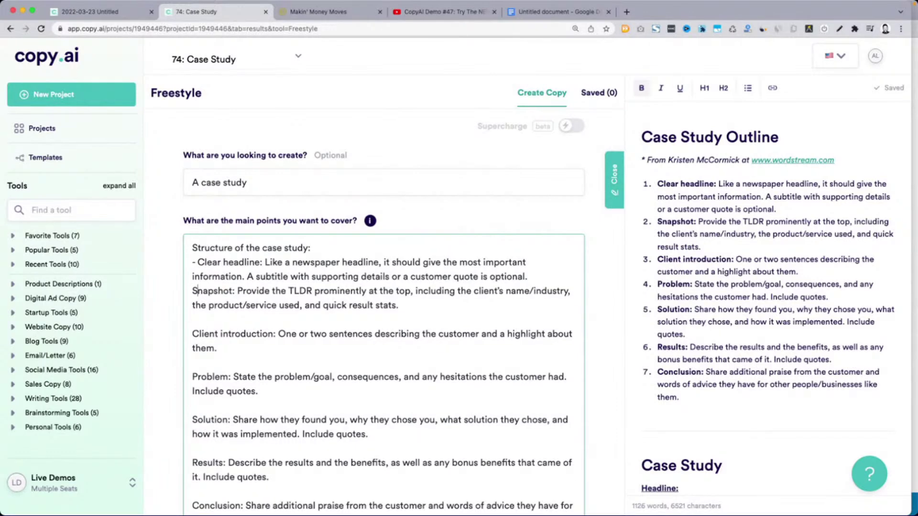
type("-")
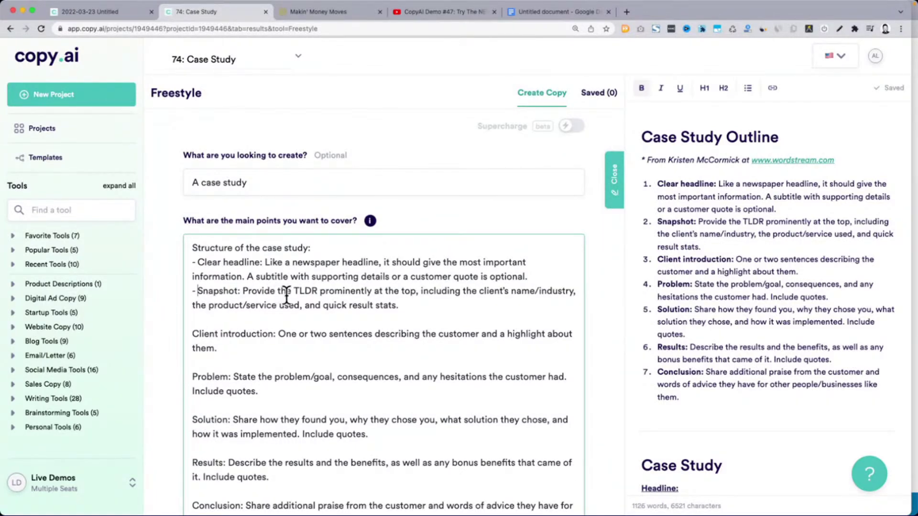
left_click(259, 320)
key("BackSpace")
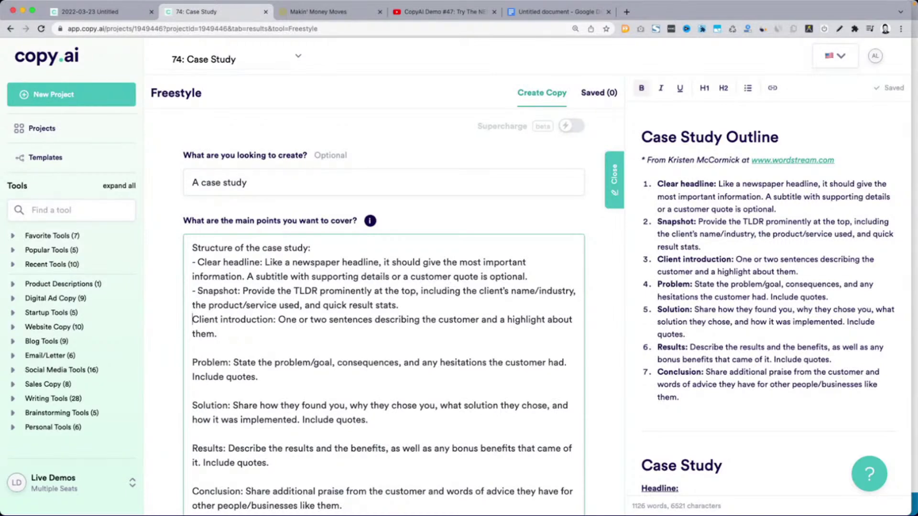
type("-")
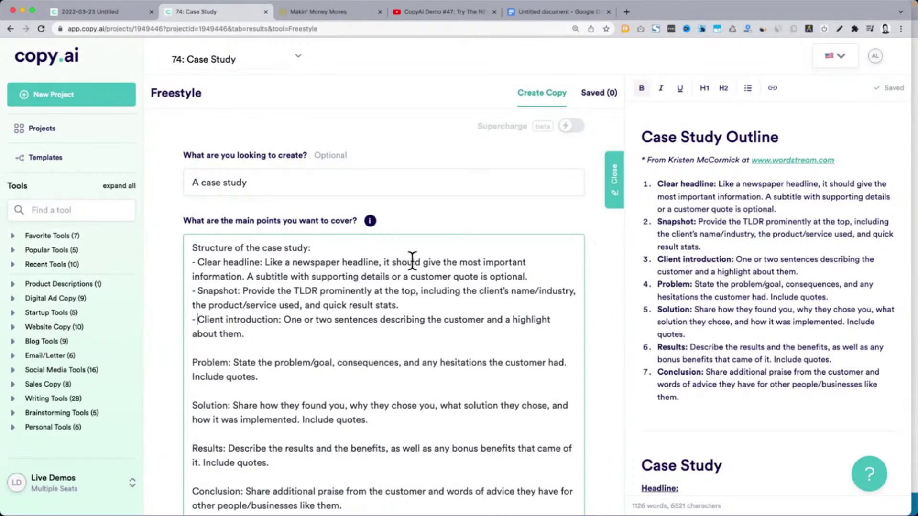
key("shift+End")
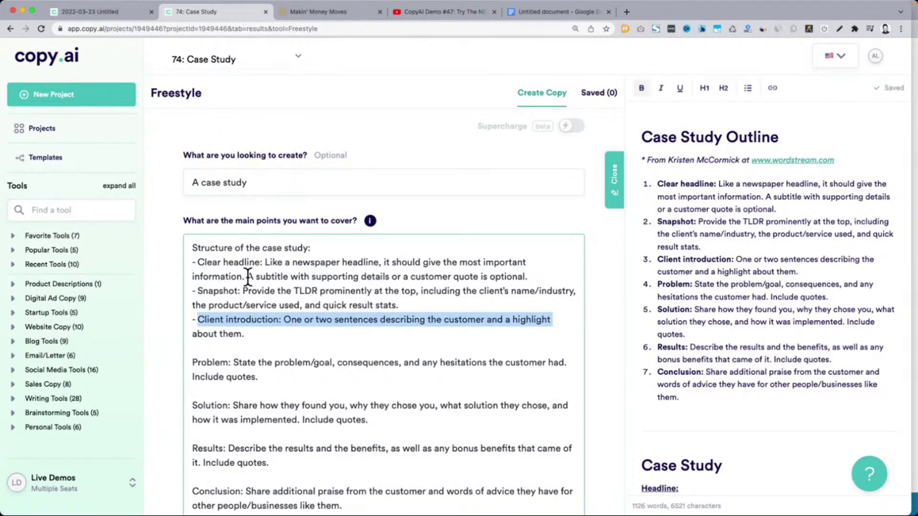
left_click(248, 276)
key("shift+End")
key("BackSpace")
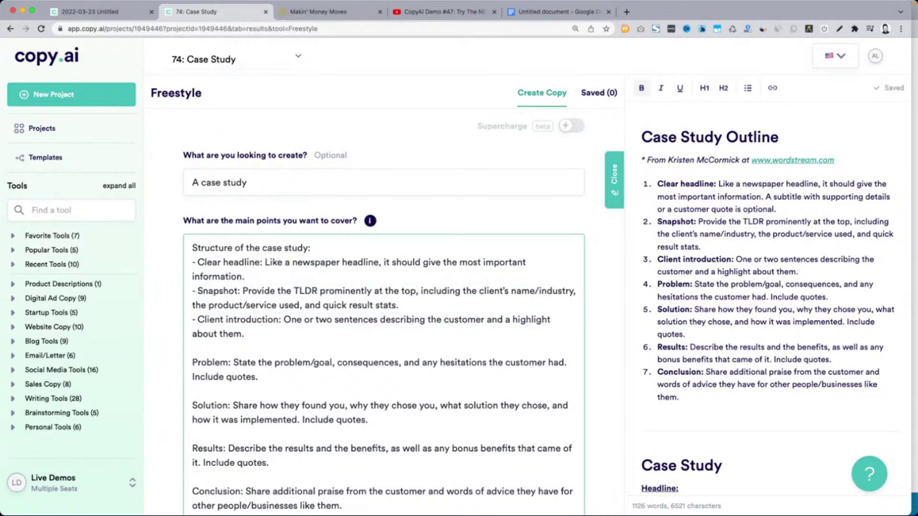
left_click(420, 292)
key("shift+Down")
key("BackSpace")
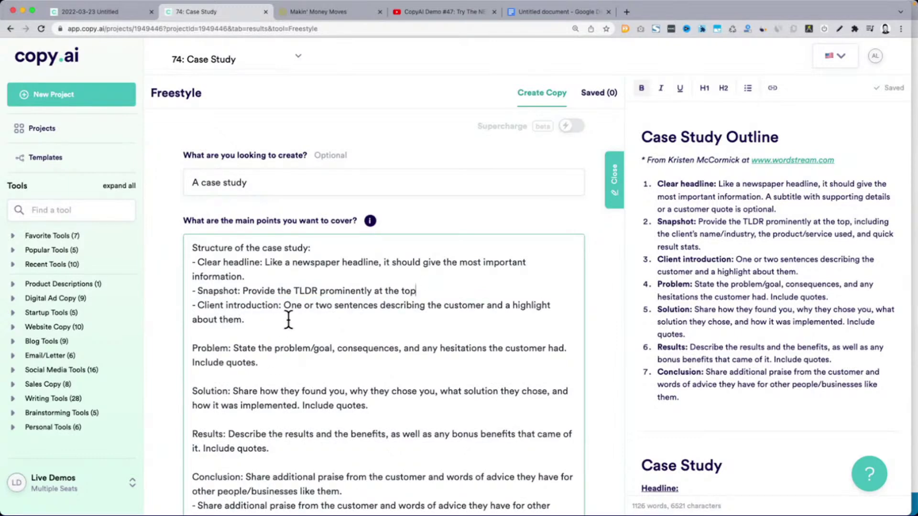
key("BackSpace")
Bullet the Client introduction, Problem and Solution lines, trimming the client clause and 'Include quotes'
left_click(484, 307)
key("shift+Down")
key("BackSpace")
key("Delete")
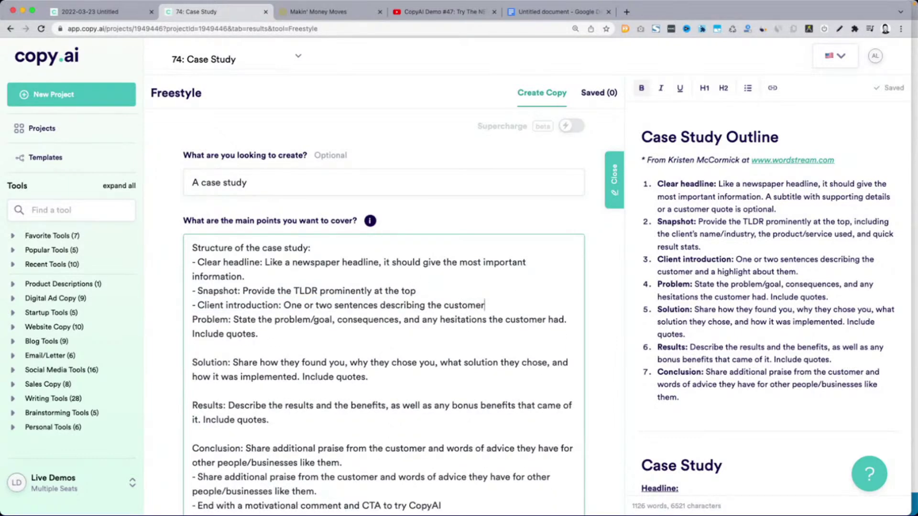
key("Right")
type("-")
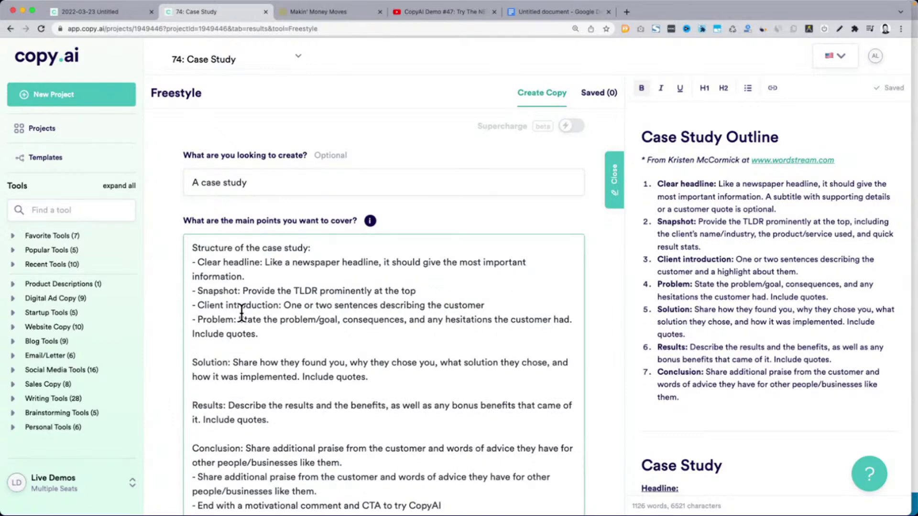
left_click(405, 319)
type(",")
left_click(298, 338)
key("BackSpace")
key("BackSpace")
key("BackSpace")
key("BackSpace")
key("BackSpace")
key("BackSpace")
key("BackSpace")
key("BackSpace")
key("BackSpace")
key("BackSpace")
key("BackSpace")
key("BackSpace")
key("BackSpace")
key("BackSpace")
key("BackSpace")
key("BackSpace")
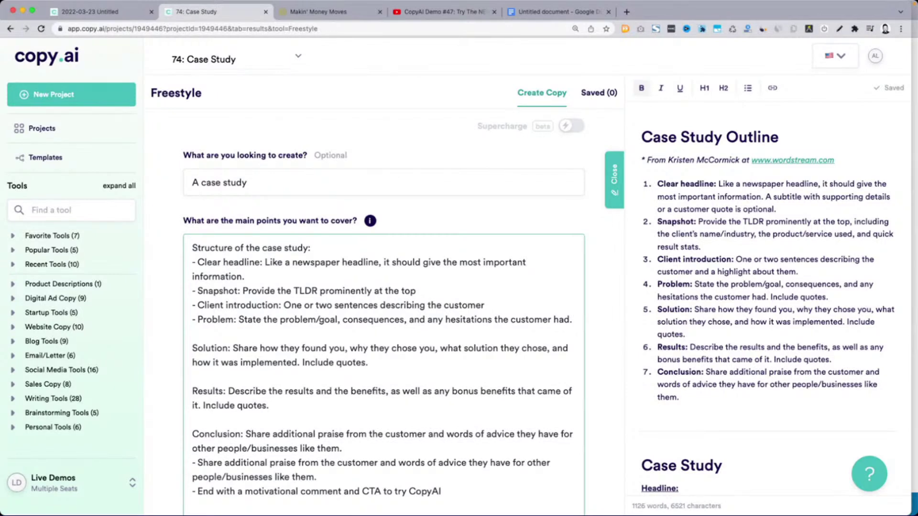
key("Delete")
type("-")
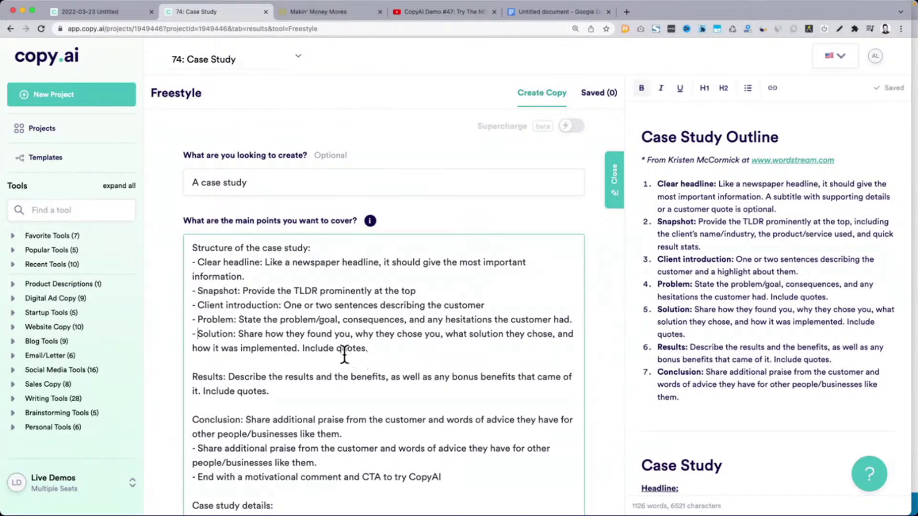
Bullet the Results line, cut its bonus-benefits clause, and delete the Conclusion paragraph
left_click(328, 364)
key("BackSpace")
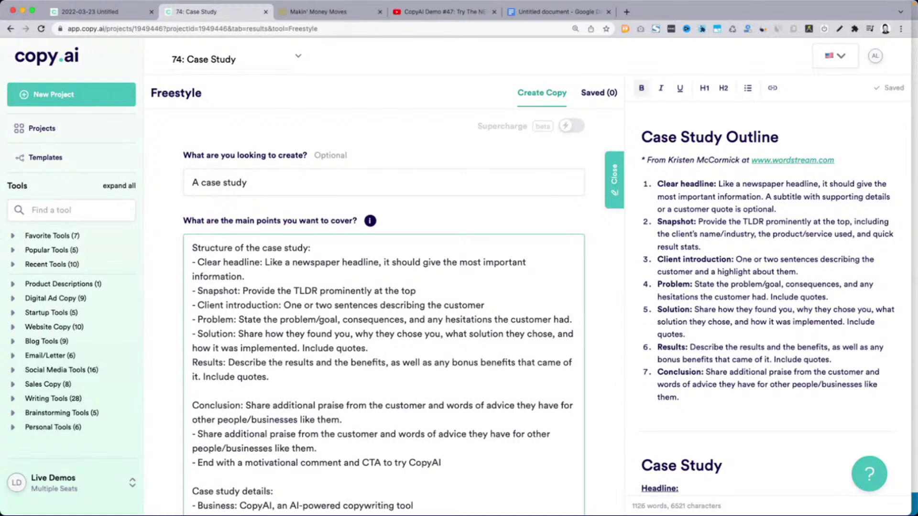
type("-")
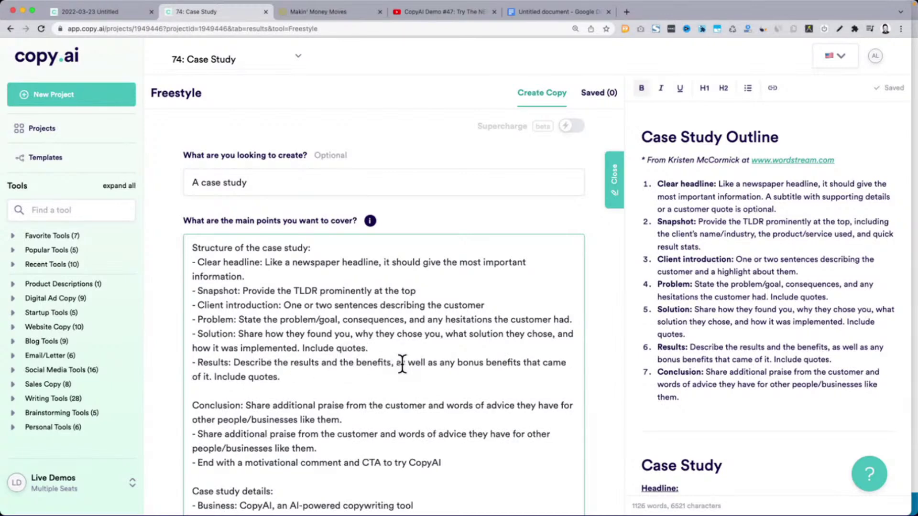
key("shift+Down")
key("BackSpace")
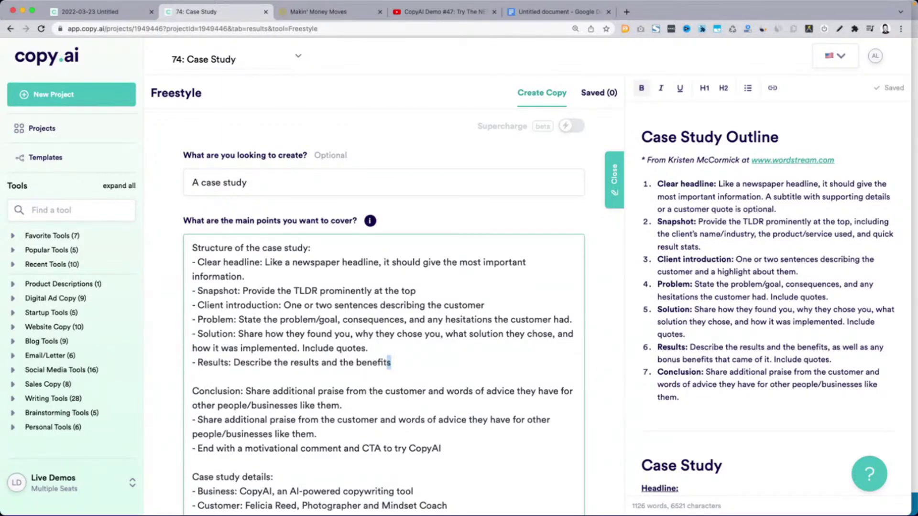
left_click(211, 378)
key("BackSpace")
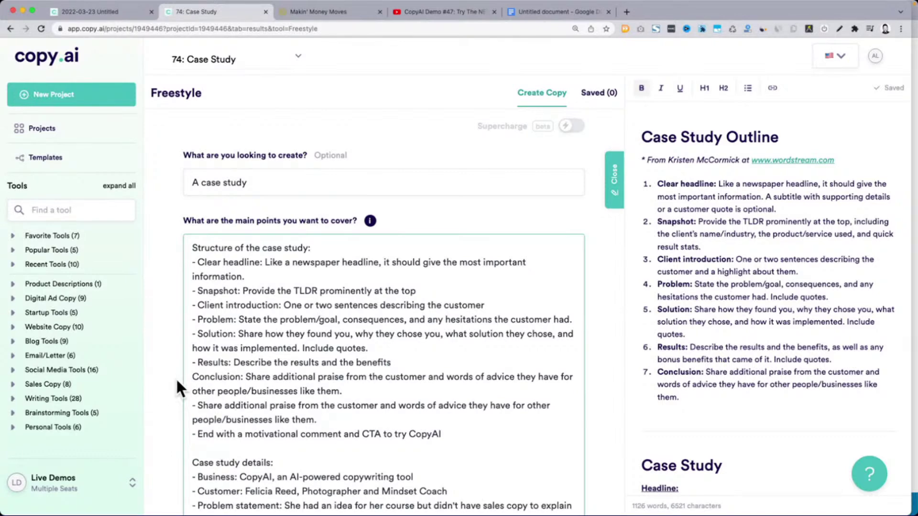
triple_click(246, 375)
key("BackSpace")
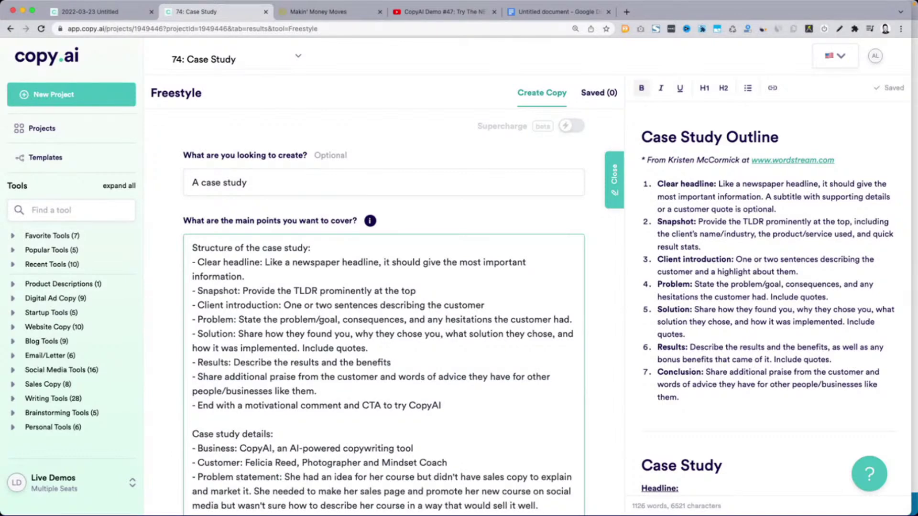
End the Problem line at 'problem/goal' and remove 'what solution they chose' from Solution
scroll(595, 374, "down", 4)
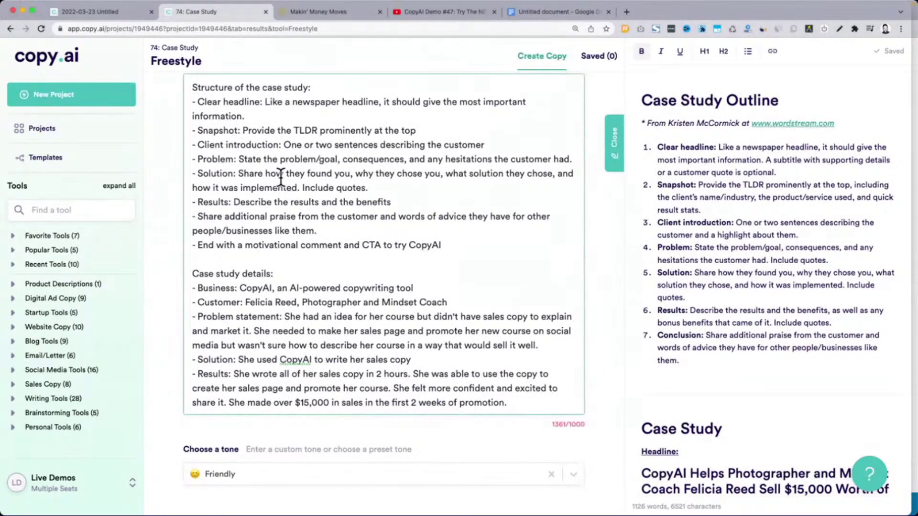
scroll(281, 180, "up", 1)
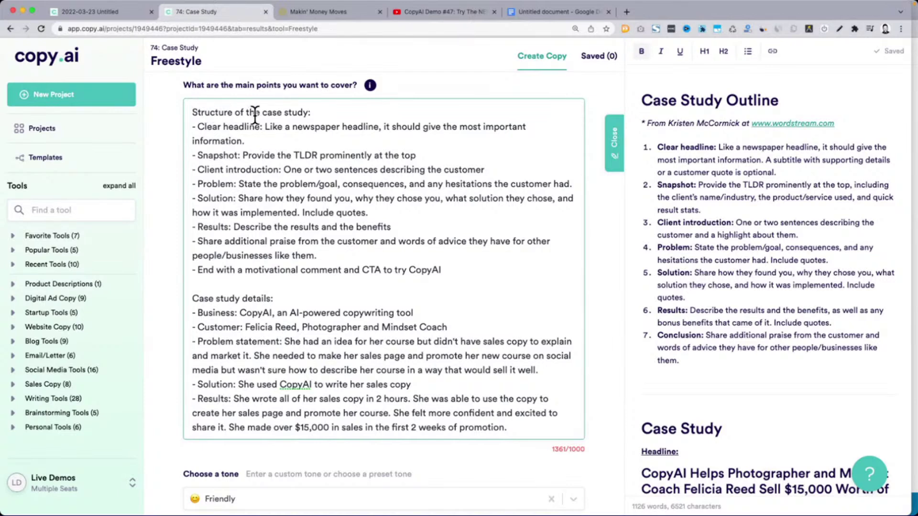
scroll(172, 189, "up", 4)
left_click_drag(191, 144, 295, 146)
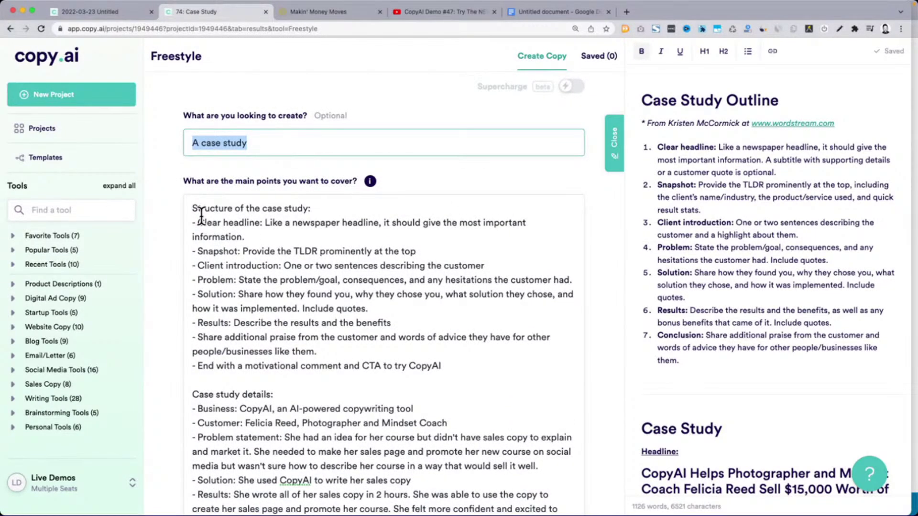
left_click_drag(191, 208, 345, 221)
left_click(252, 251)
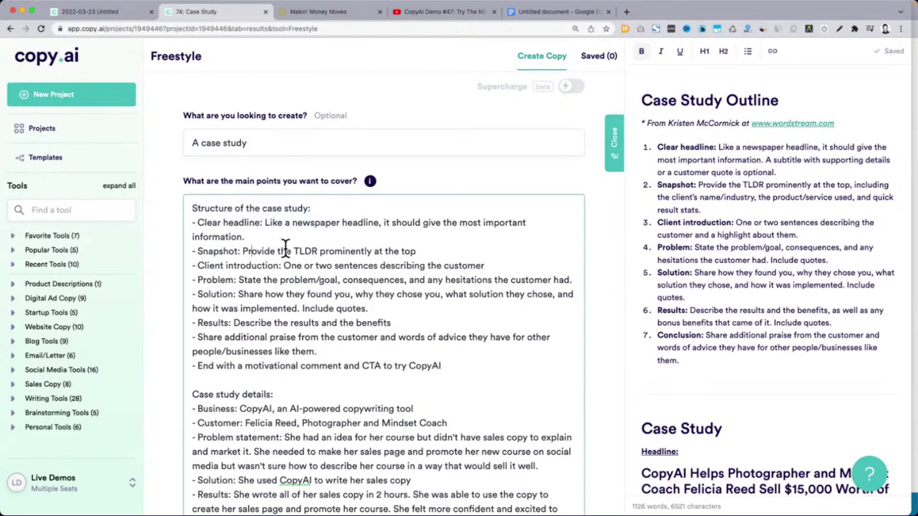
left_click(214, 265)
double_click(369, 279)
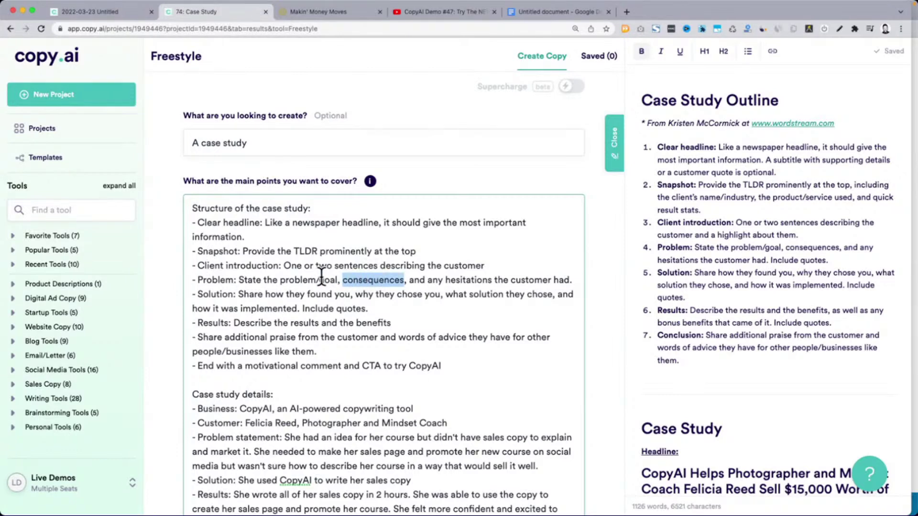
key("Left")
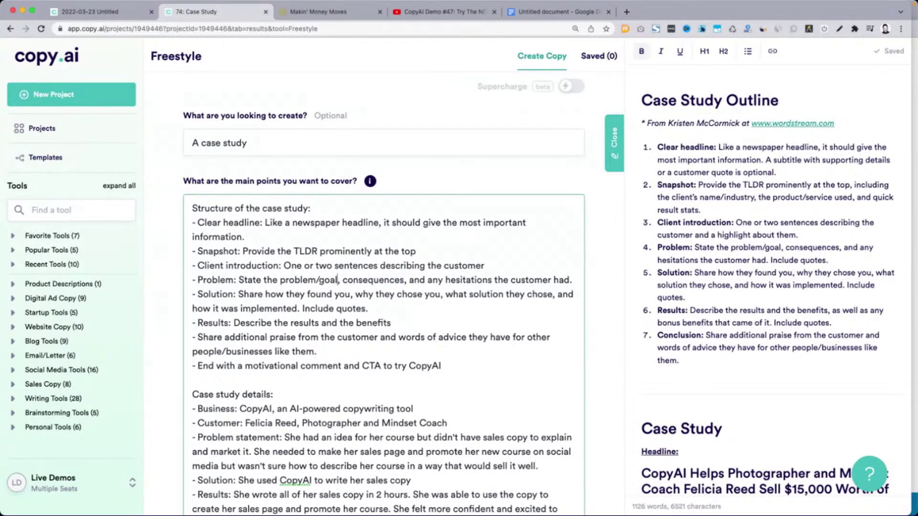
key("shift+End")
key("BackSpace")
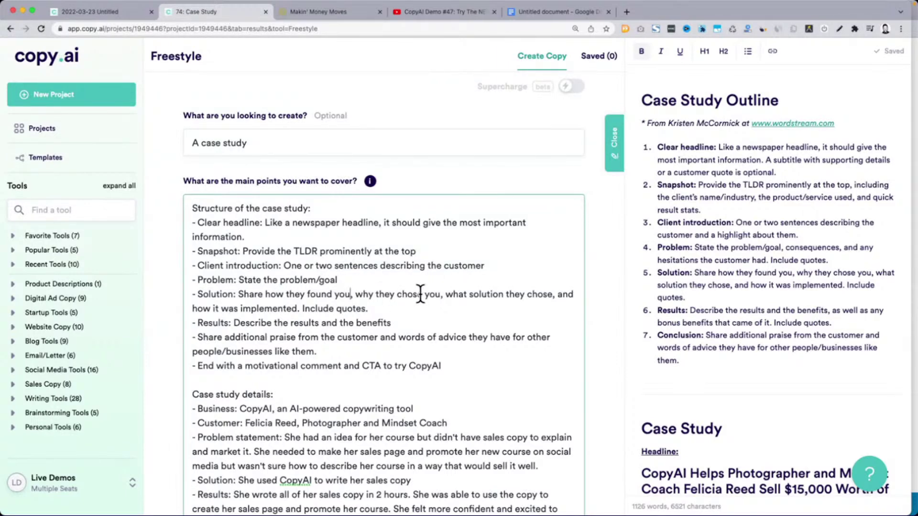
key("shift+Down")
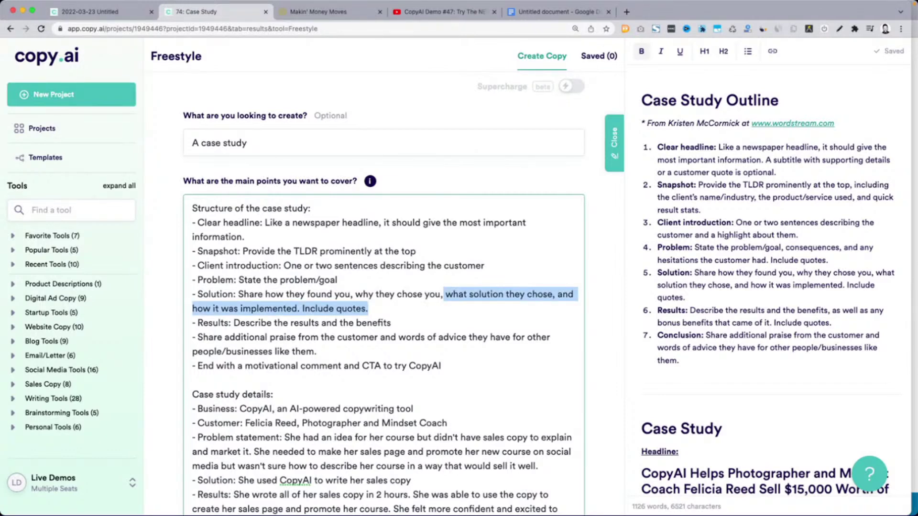
left_click(448, 294)
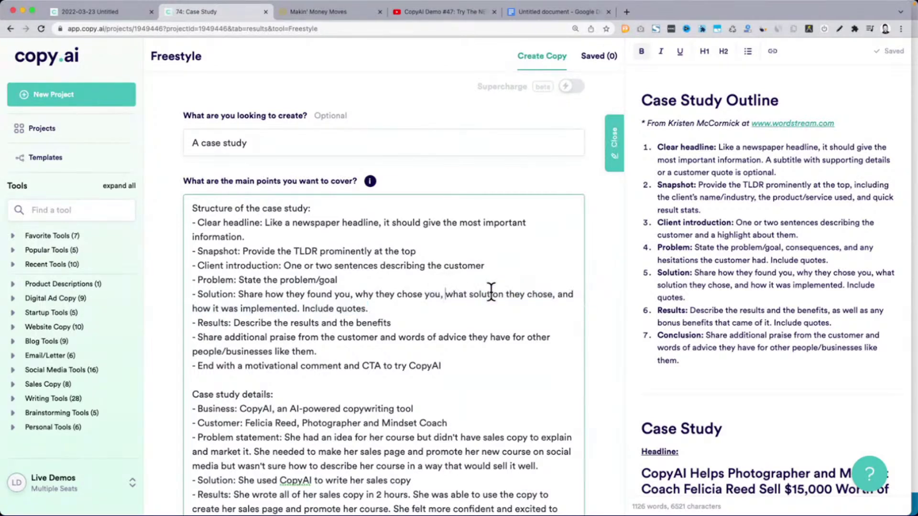
left_click(558, 294, "shift")
key("BackSpace")
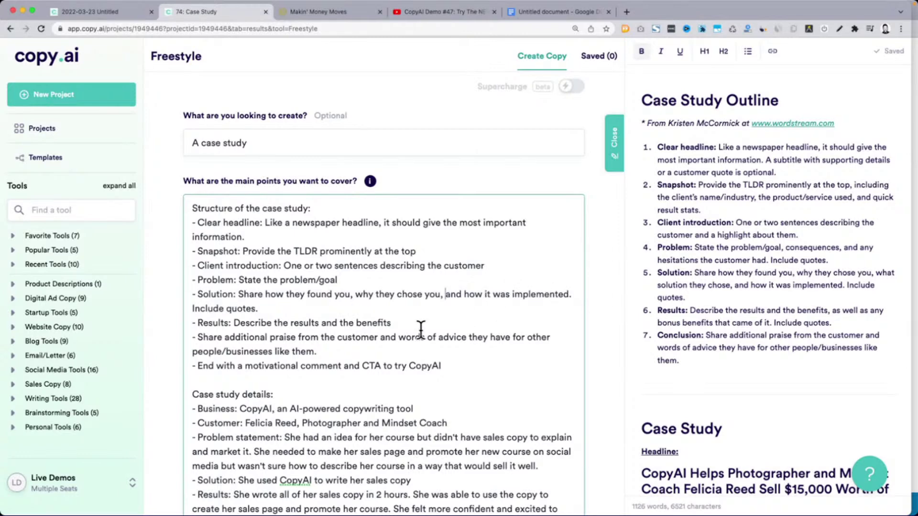
Drop the headline explanation, 'describing the customer' and 'how they found you' wording
scroll(421, 328, "down", 3)
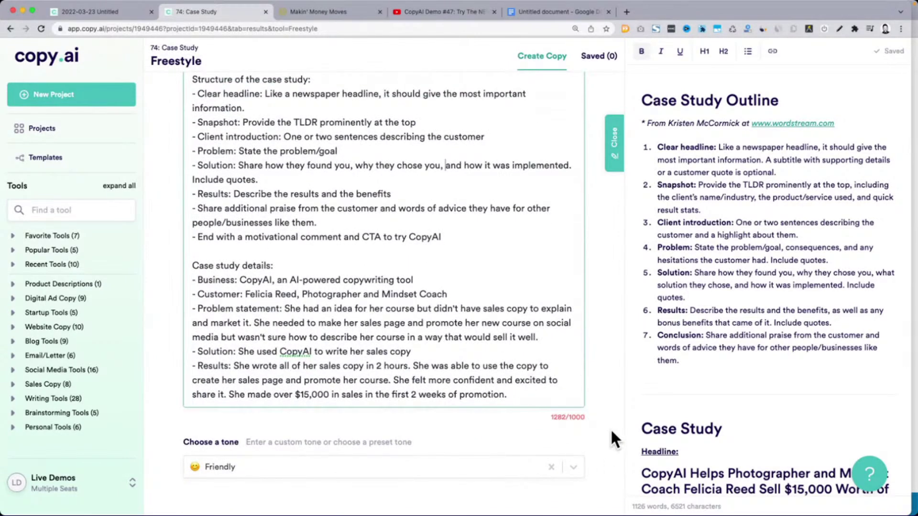
scroll(604, 426, "up", 2)
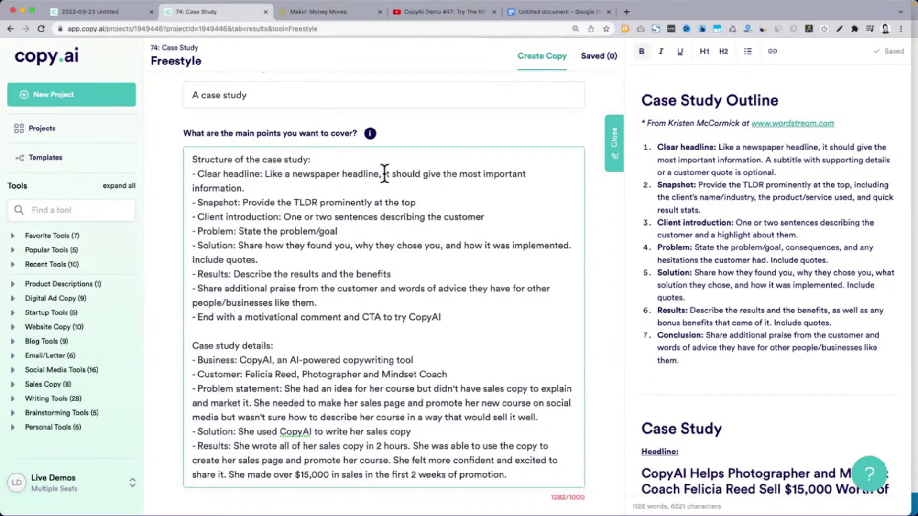
left_click_drag(379, 174, 244, 188)
key("BackSpace")
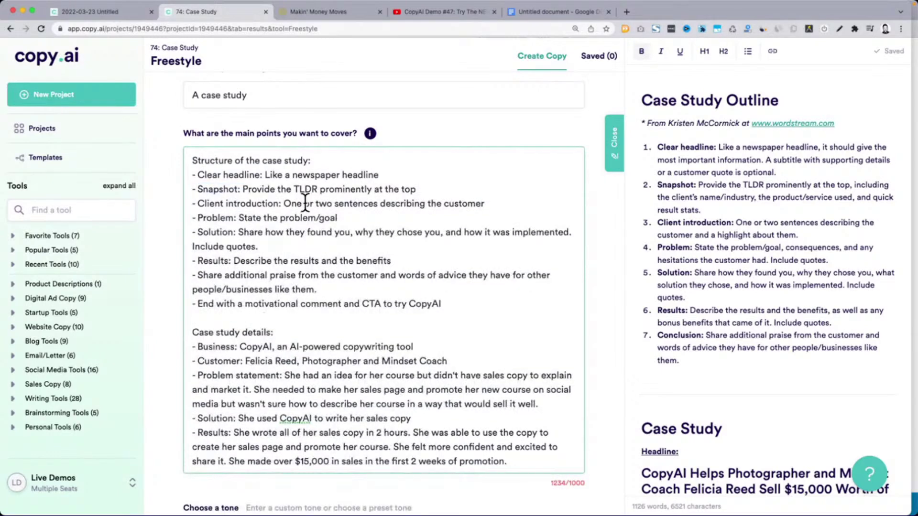
left_click(300, 202)
left_click_drag(378, 204, 484, 203)
key("BackSpace")
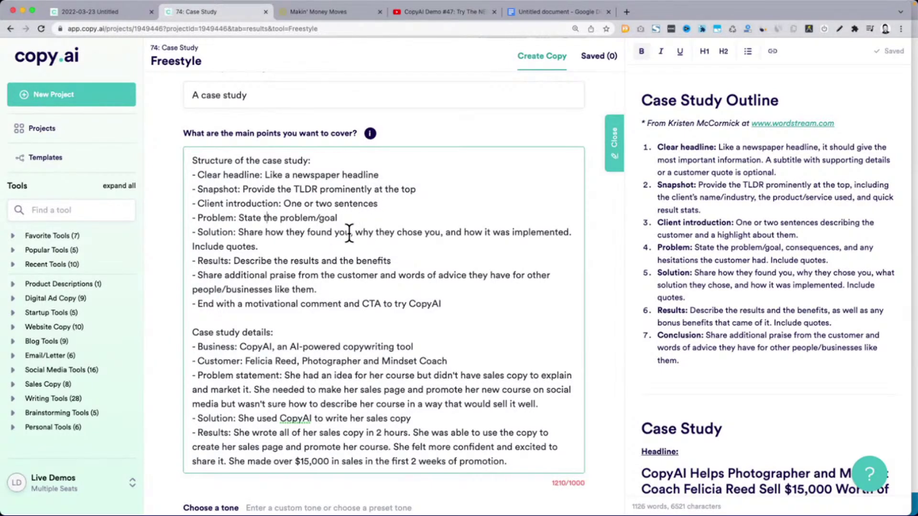
left_click(353, 233)
left_click(269, 232, "shift")
key("BackSpace")
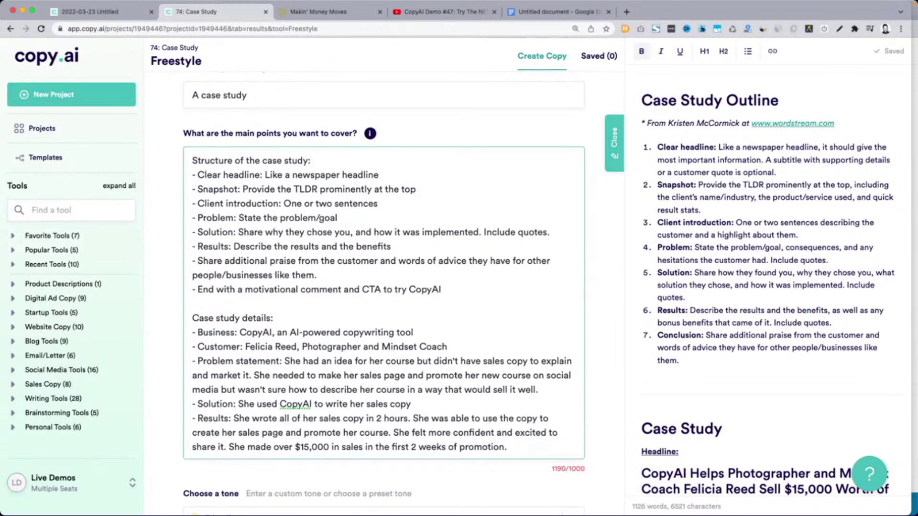
left_click(353, 233)
key("BackSpace")
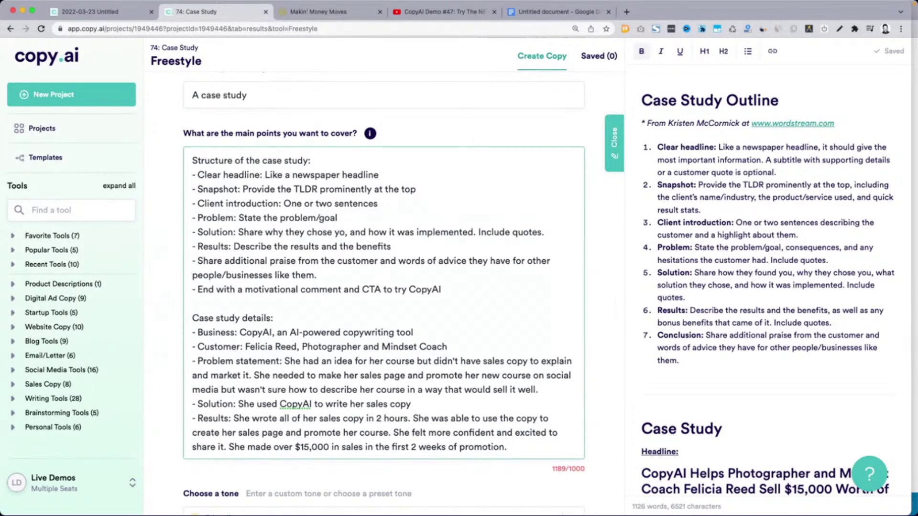
Compare the praise line wording against outline items 1–6 on the right
left_click(234, 260)
left_click_drag(198, 260, 249, 260)
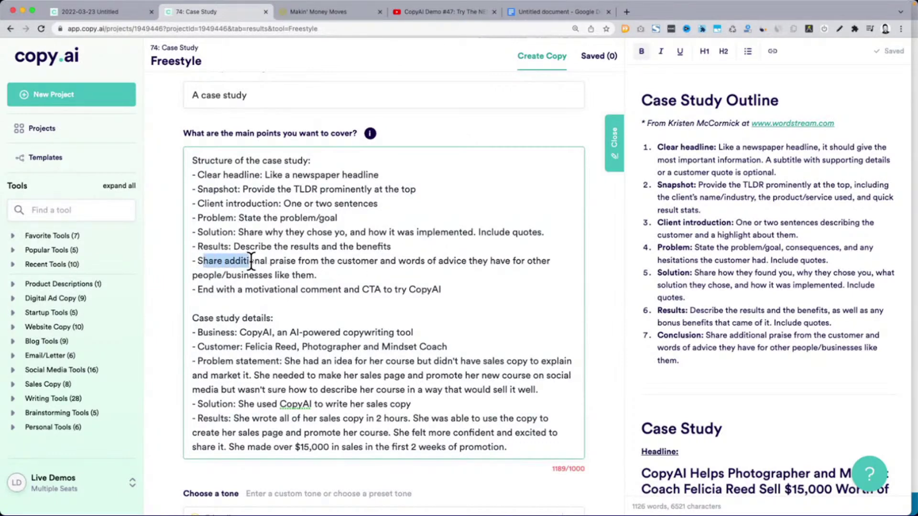
left_click(380, 234)
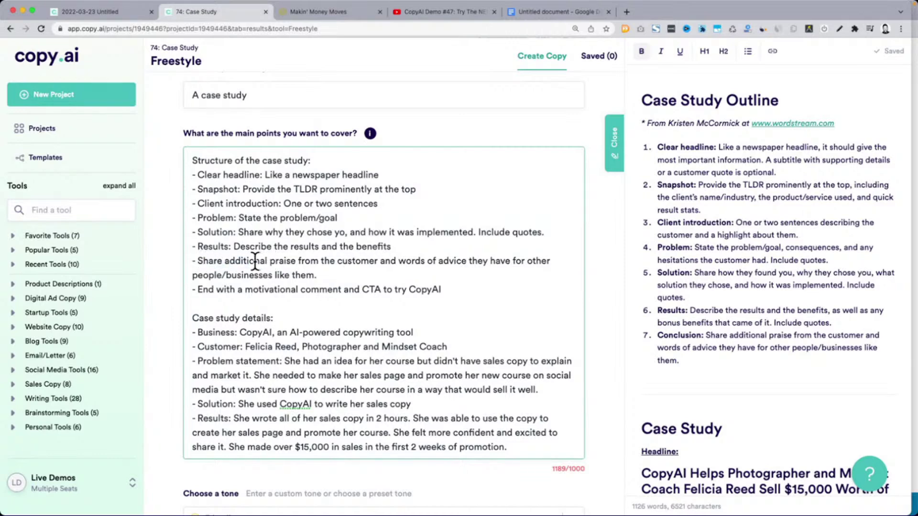
left_click_drag(488, 260, 489, 271)
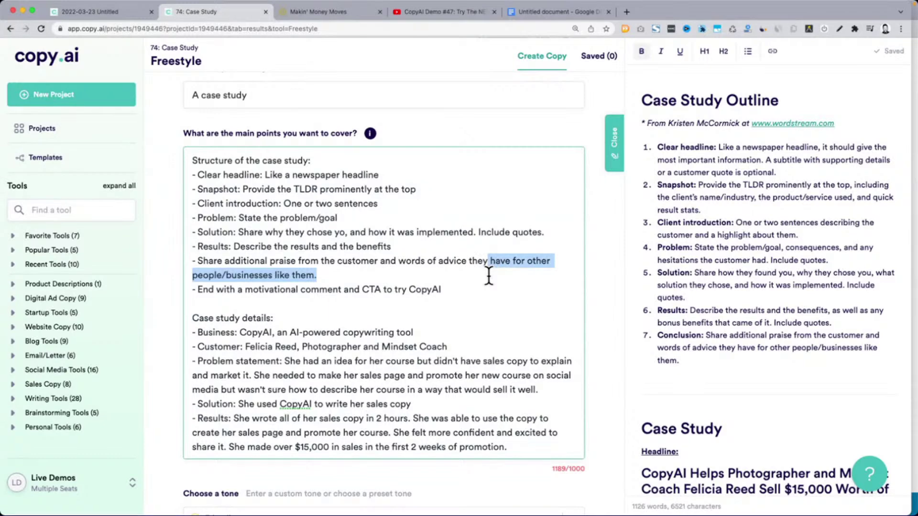
left_click_drag(659, 147, 727, 349)
left_click(352, 288)
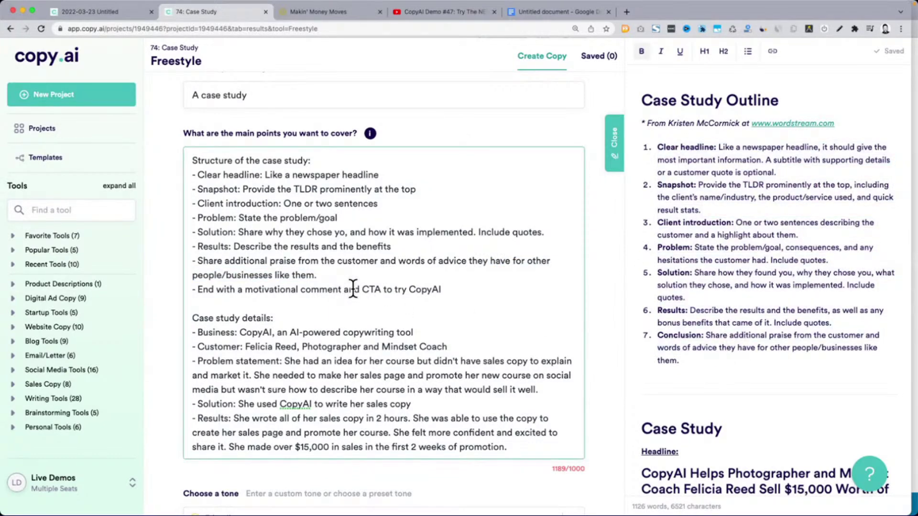
Cut the clause describing her course after 'media' in the problem details
left_click(198, 261)
scroll(293, 331, "down", 1)
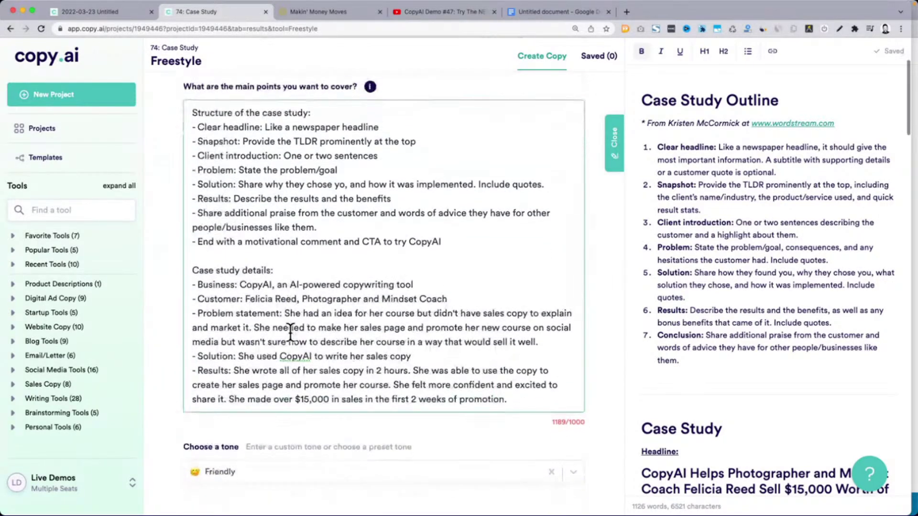
left_click(329, 381)
left_click(350, 320)
left_click_drag(536, 342, 220, 342)
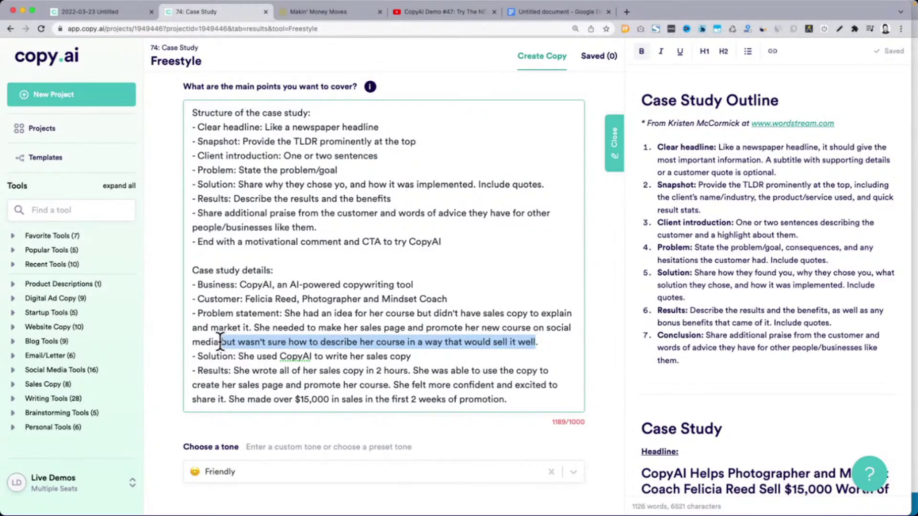
key("BackSpace")
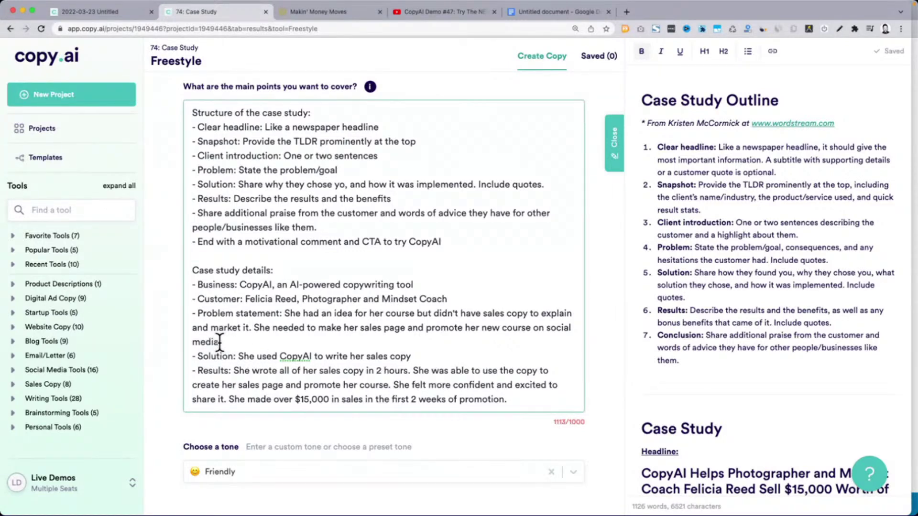
Delete 'additional praise from the customer and' and the word 'statement' from the Problem label
scroll(295, 265, "up", 1)
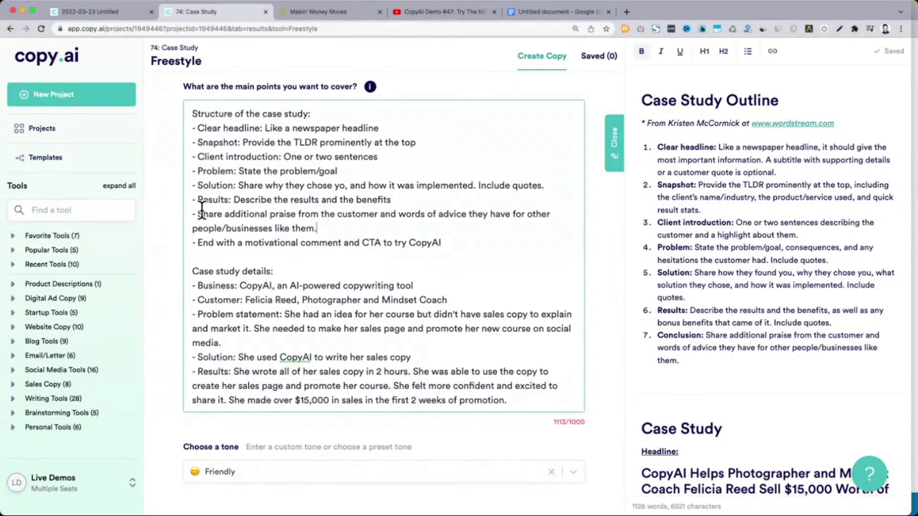
left_click_drag(201, 214, 315, 214)
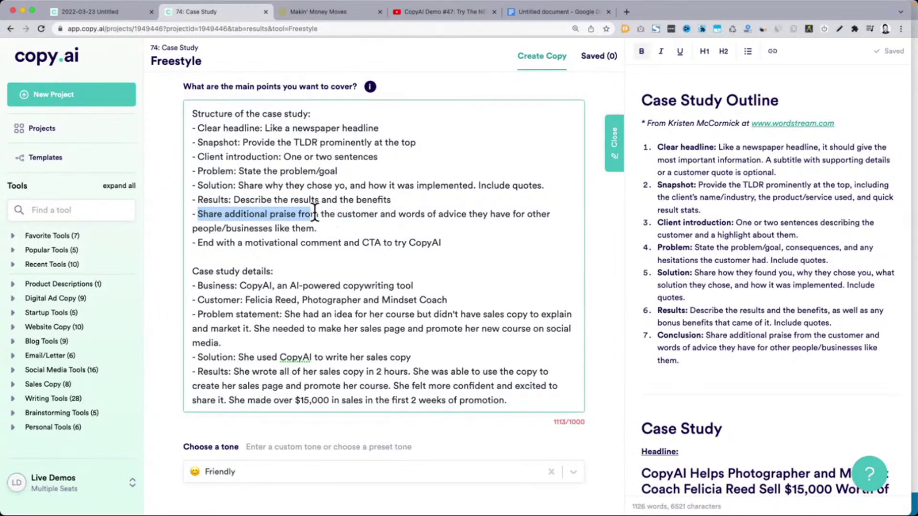
left_click(310, 213)
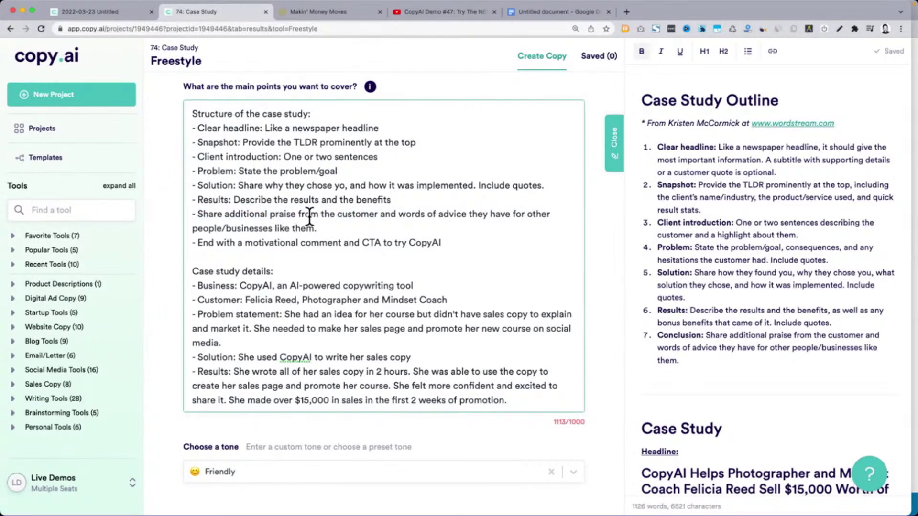
left_click_drag(226, 214, 401, 214)
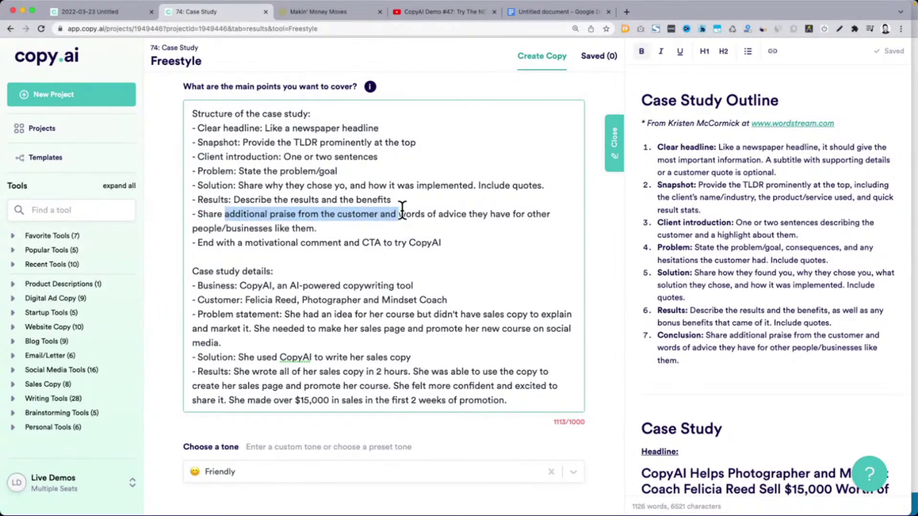
key("BackSpace")
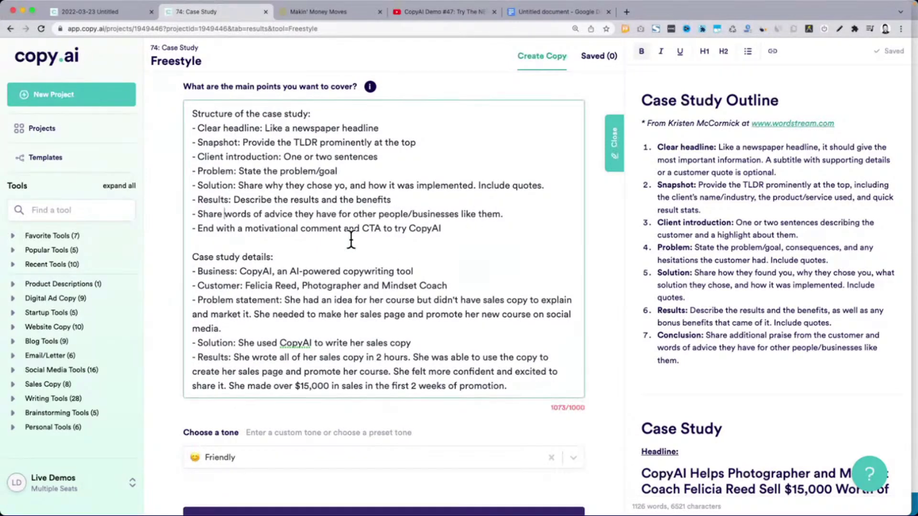
left_click(303, 228)
scroll(306, 228, "up", 1)
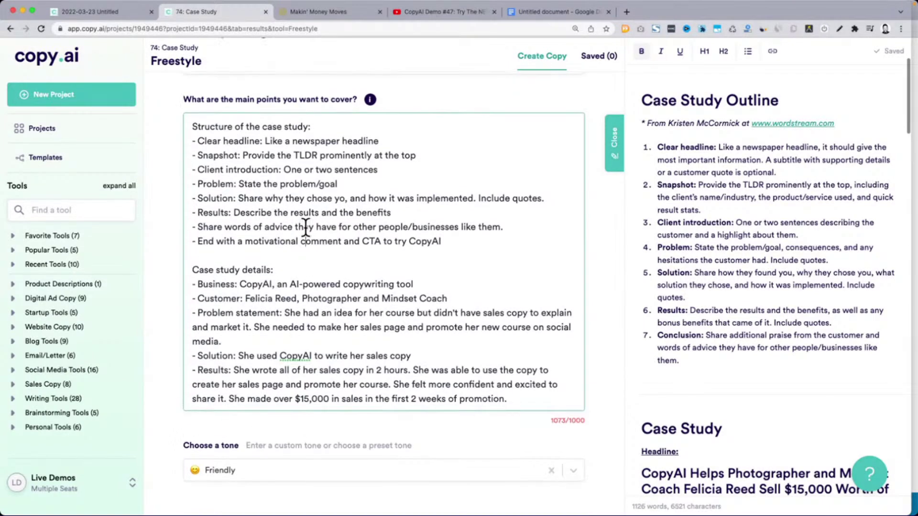
scroll(311, 229, "down", 1)
left_click(334, 292)
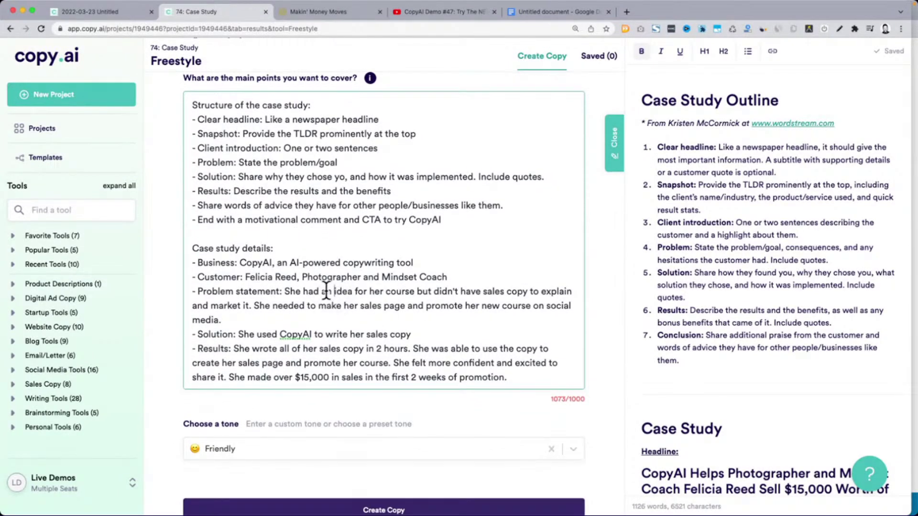
double_click(255, 289)
key("BackSpace")
key("BackSpace")
Remove the sales-page and social-media sentence, bringing main points to 985/1000 characters
scroll(353, 325, "up", 3)
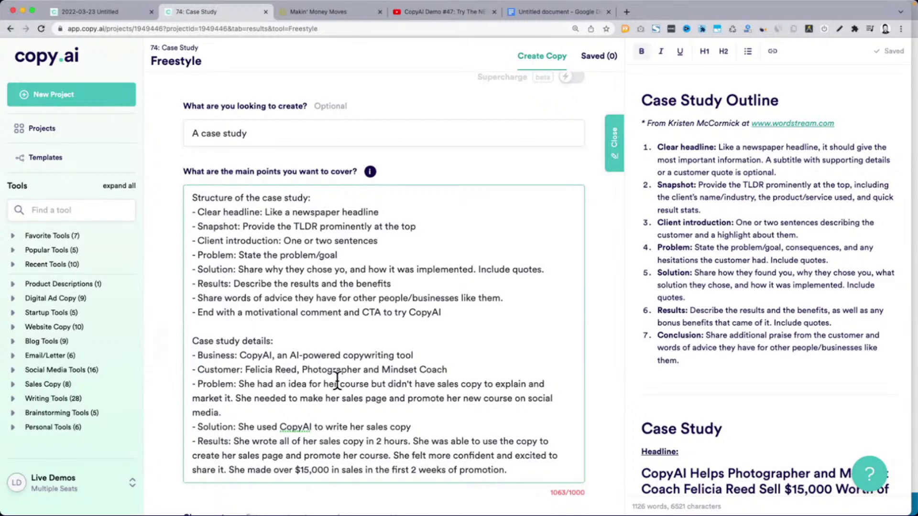
scroll(337, 381, "down", 2)
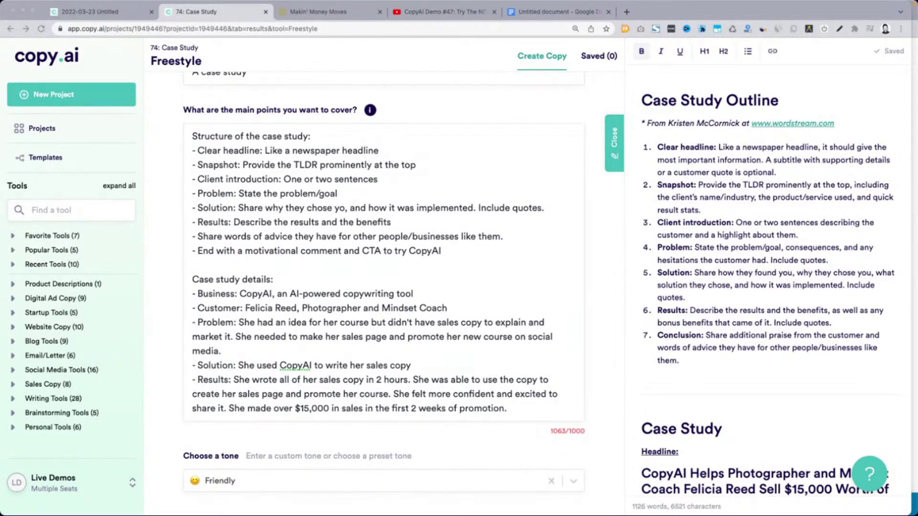
left_click(310, 308)
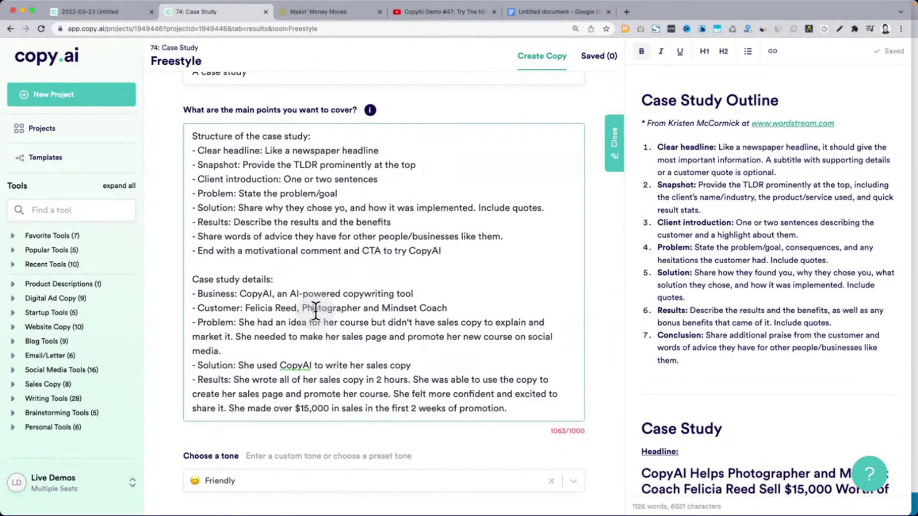
scroll(315, 311, "down", 1)
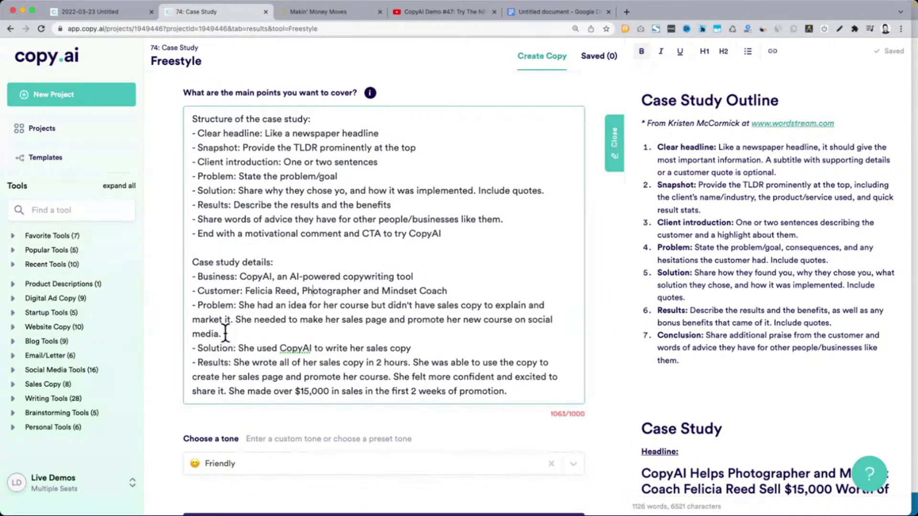
left_click_drag(236, 318, 235, 329)
key("BackSpace")
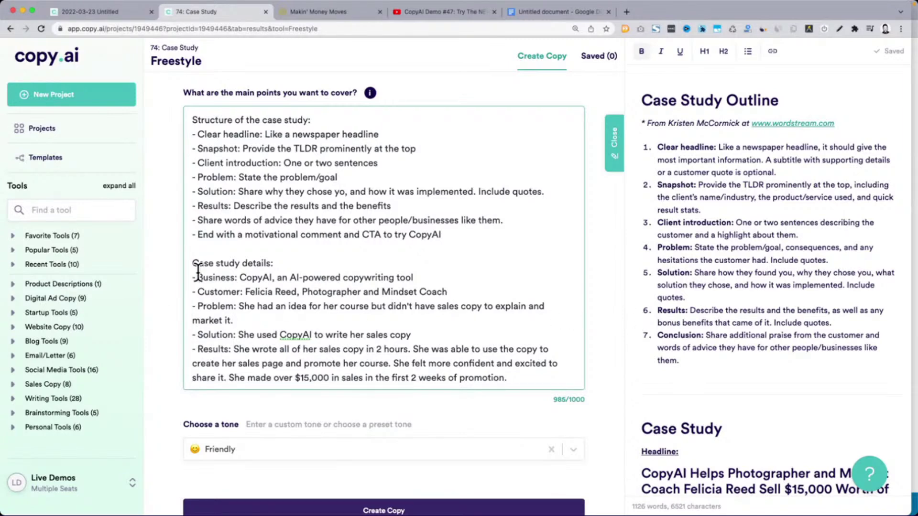
left_click_drag(197, 273, 529, 375)
left_click(196, 121)
scroll(597, 263, "down", 1)
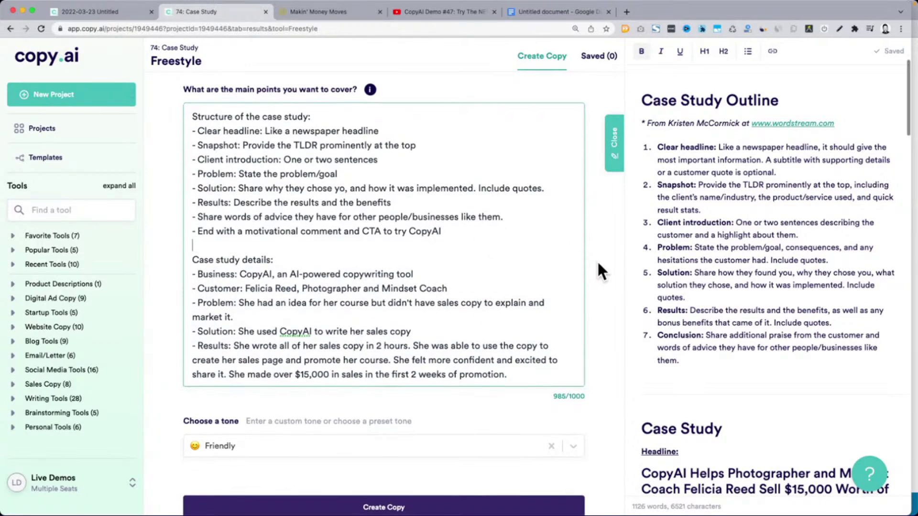
scroll(598, 263, "down", 5)
Generate case-study drafts from the trimmed prompt and scroll through the results
left_click(419, 388)
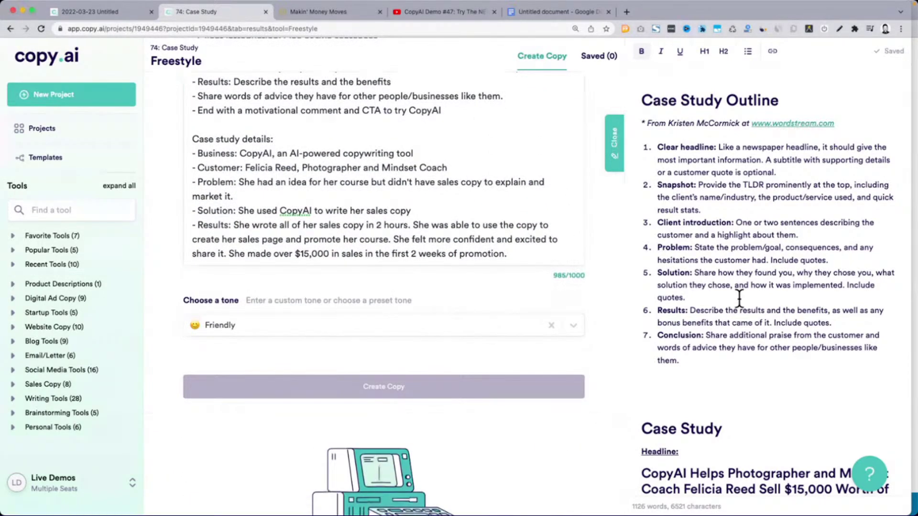
scroll(739, 299, "down", 10)
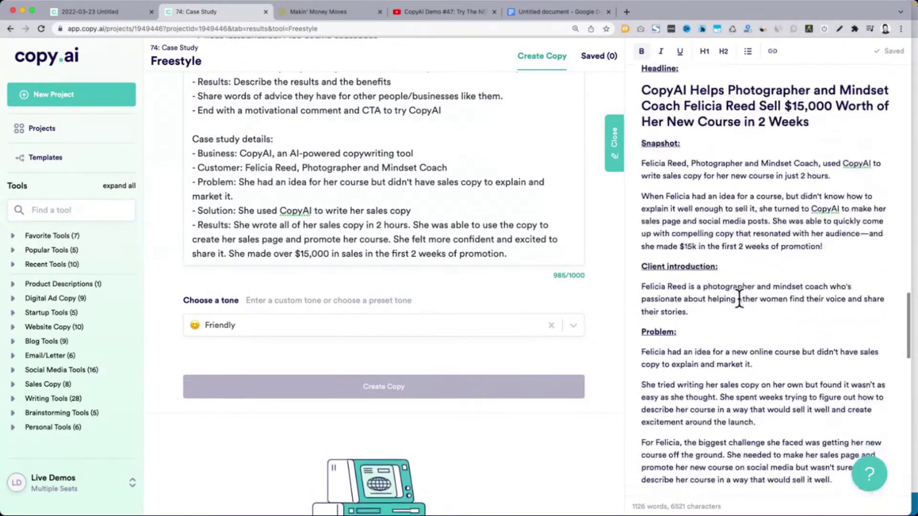
scroll(740, 299, "down", 1)
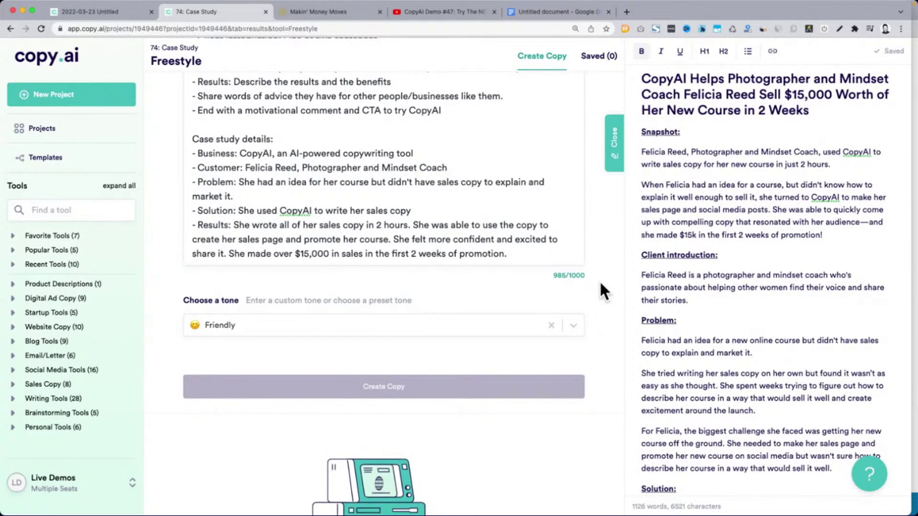
scroll(601, 283, "up", 2)
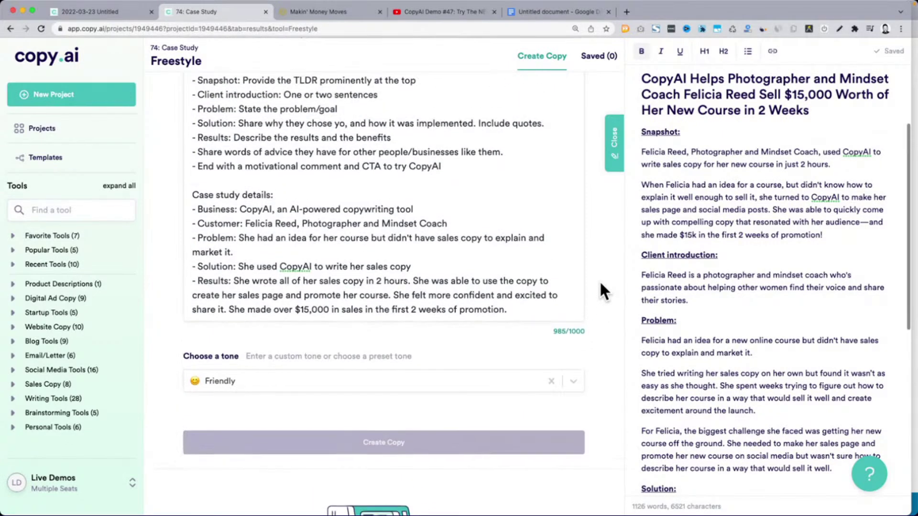
scroll(601, 289, "up", 1)
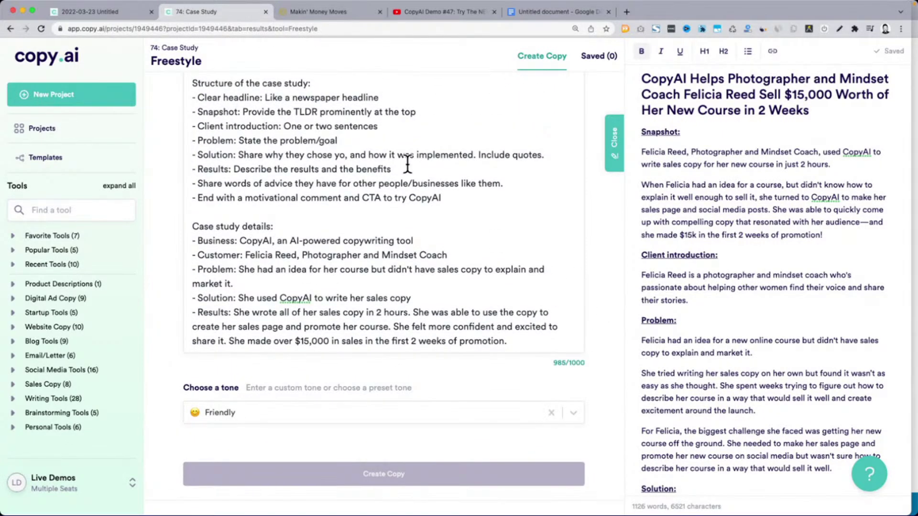
scroll(605, 298, "down", 10)
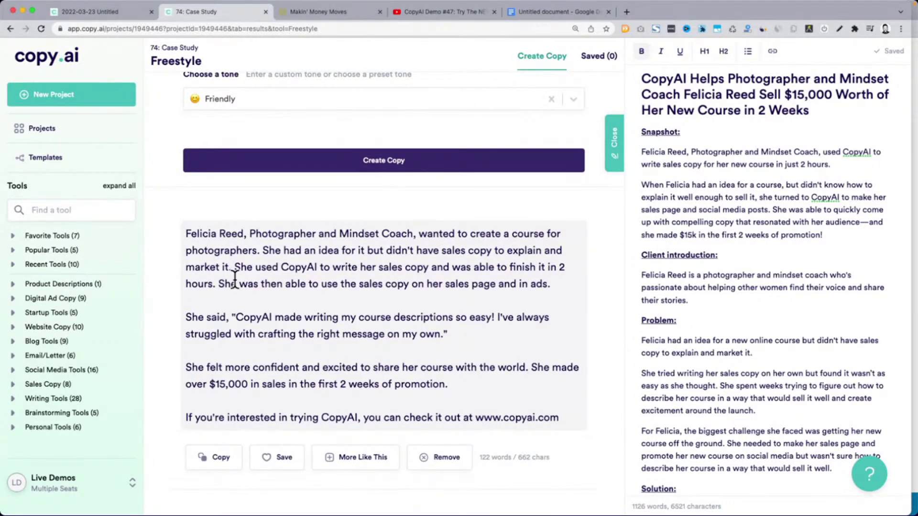
scroll(234, 280, "down", 7)
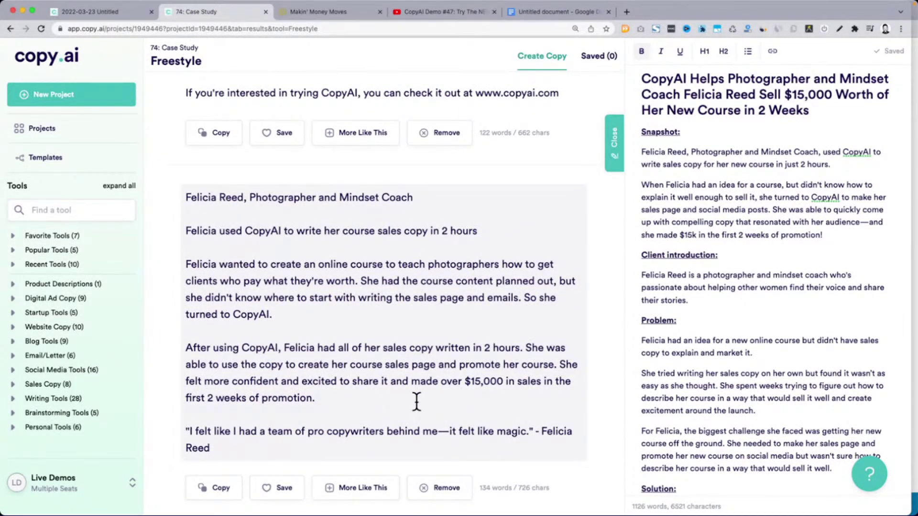
scroll(416, 402, "down", 1)
scroll(417, 401, "down", 1)
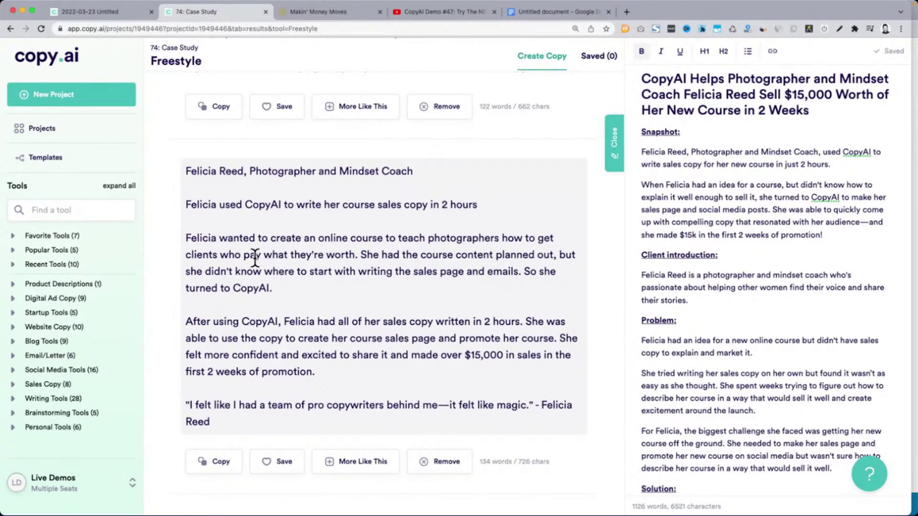
Highlight the problem paragraph, customer quote, background and CopyAI-discovery passages in the drafts
left_click_drag(345, 255, 473, 281)
scroll(372, 288, "down", 2)
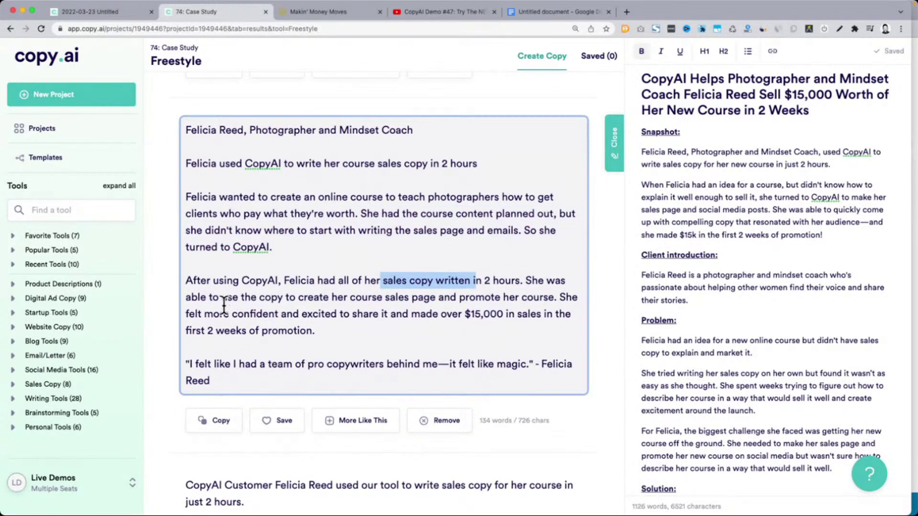
left_click_drag(193, 364, 448, 381)
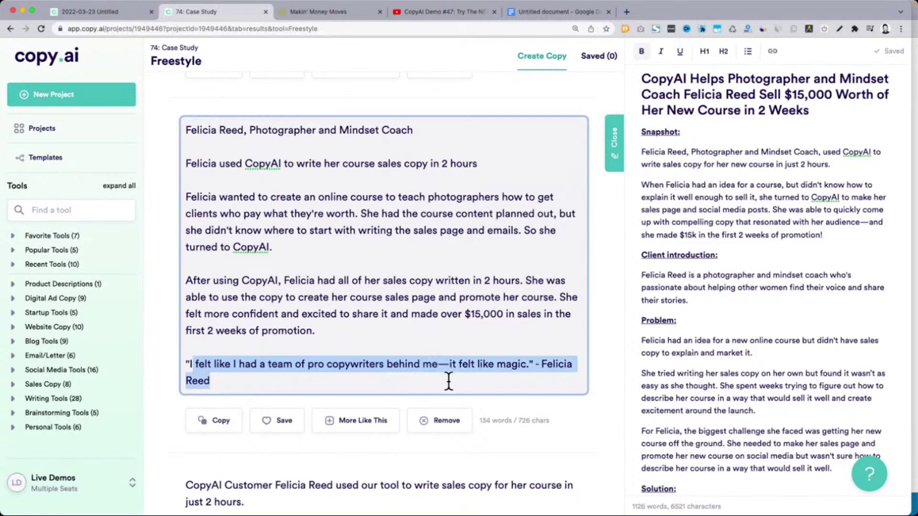
left_click(460, 223)
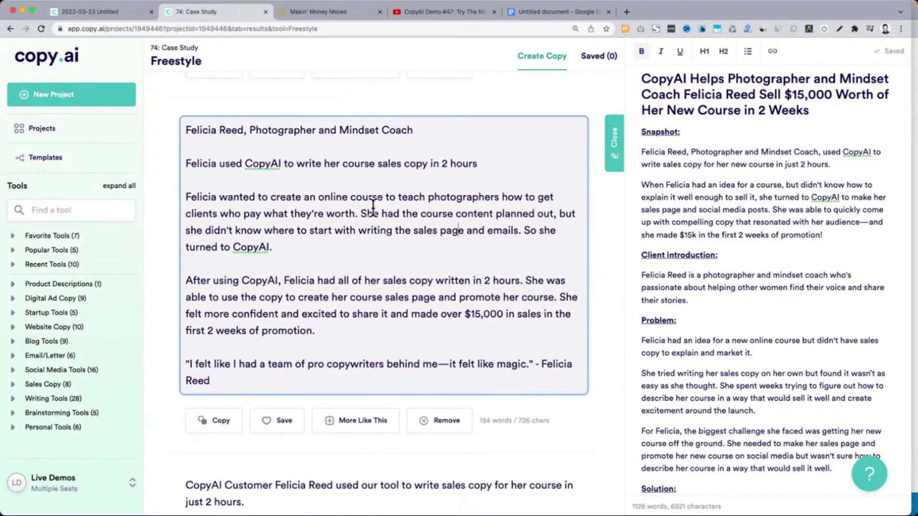
scroll(165, 283, "down", 6)
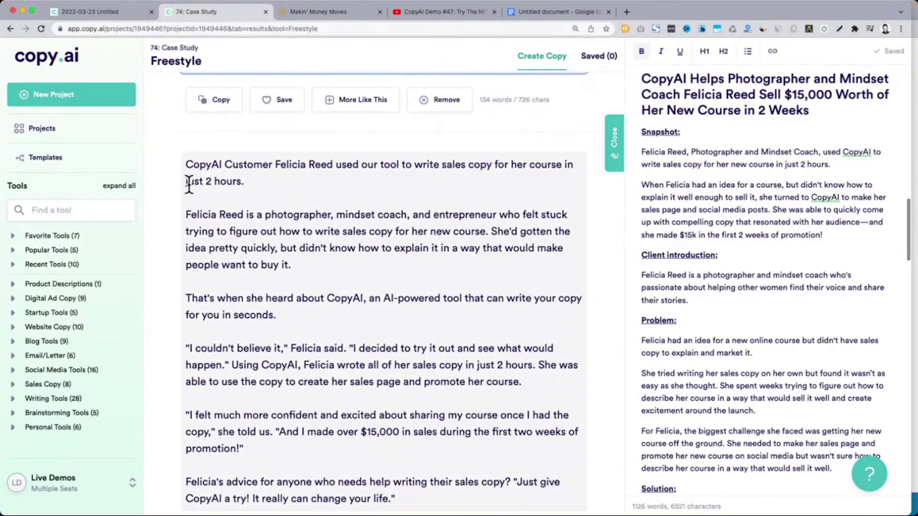
left_click_drag(186, 164, 353, 180)
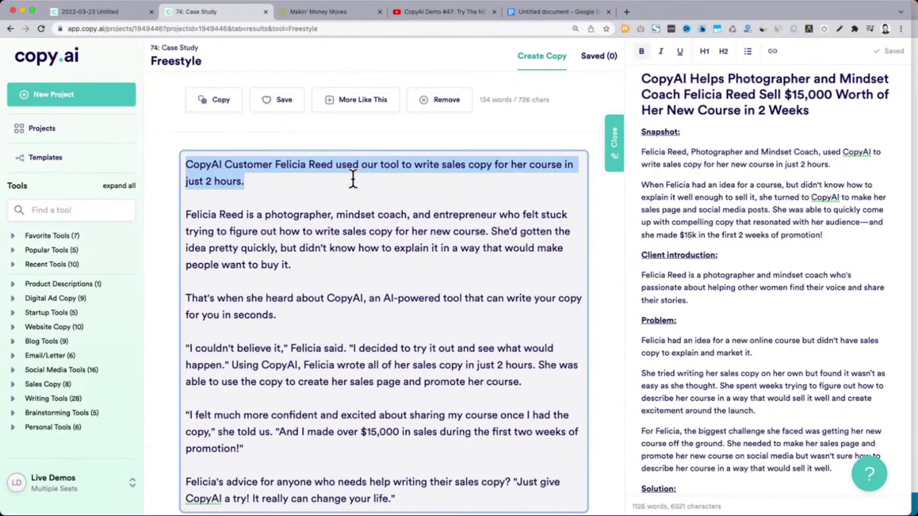
left_click_drag(186, 214, 243, 215)
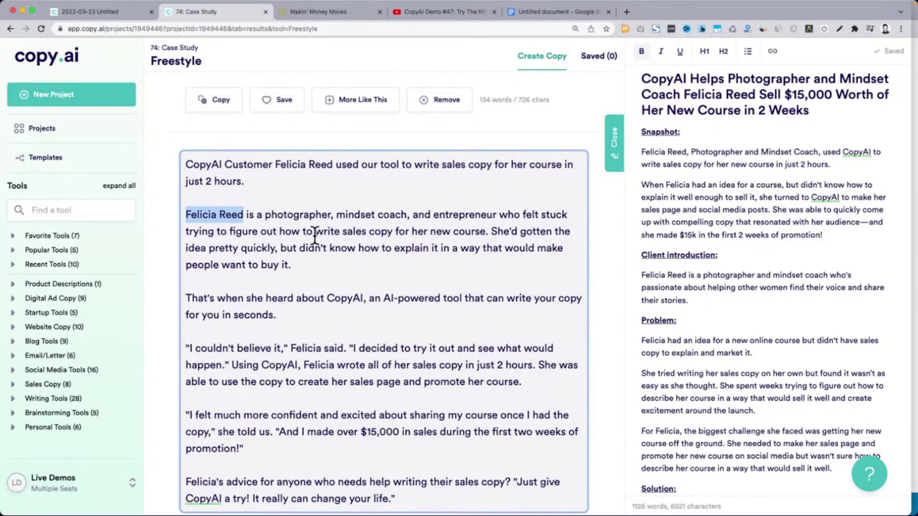
triple_click(259, 246)
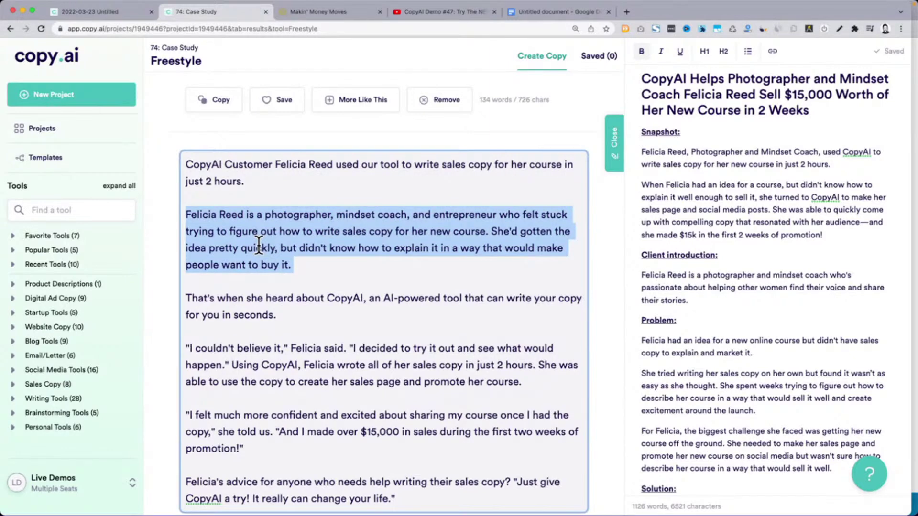
scroll(259, 246, "down", 3)
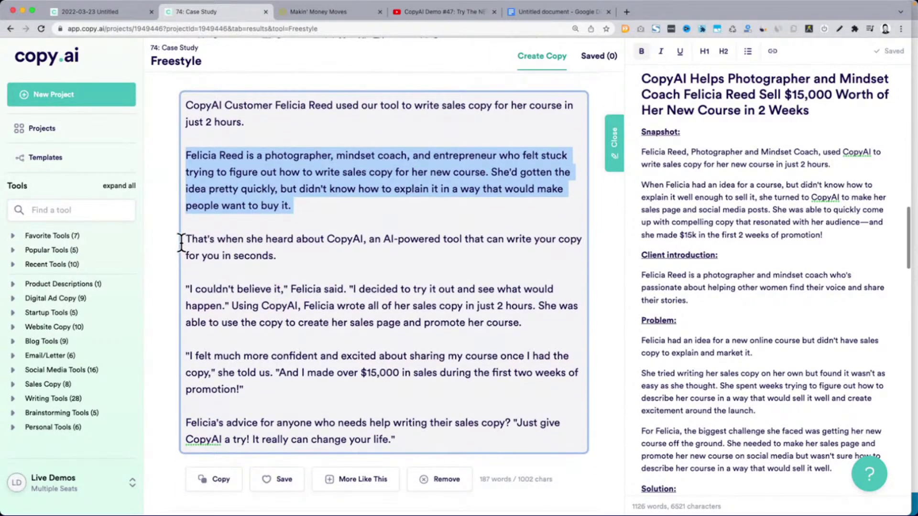
left_click_drag(185, 239, 309, 260)
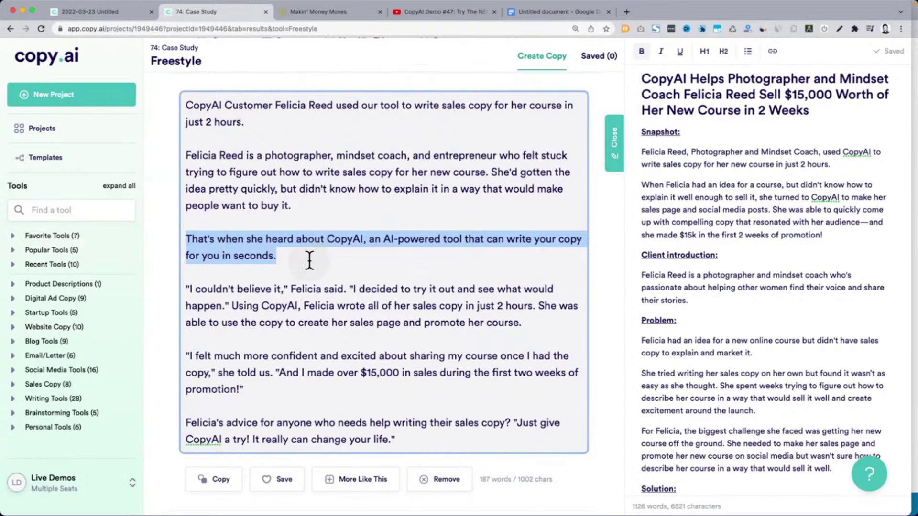
left_click_drag(195, 288, 526, 313)
Review the closing advice paragraph and select the full 187-word draft
scroll(344, 289, "down", 1)
scroll(188, 387, "down", 3)
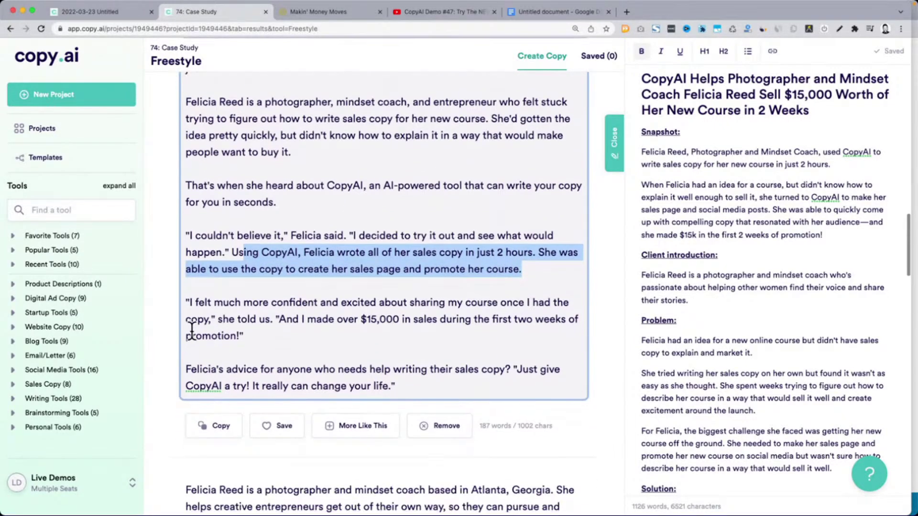
left_click_drag(223, 302, 361, 308)
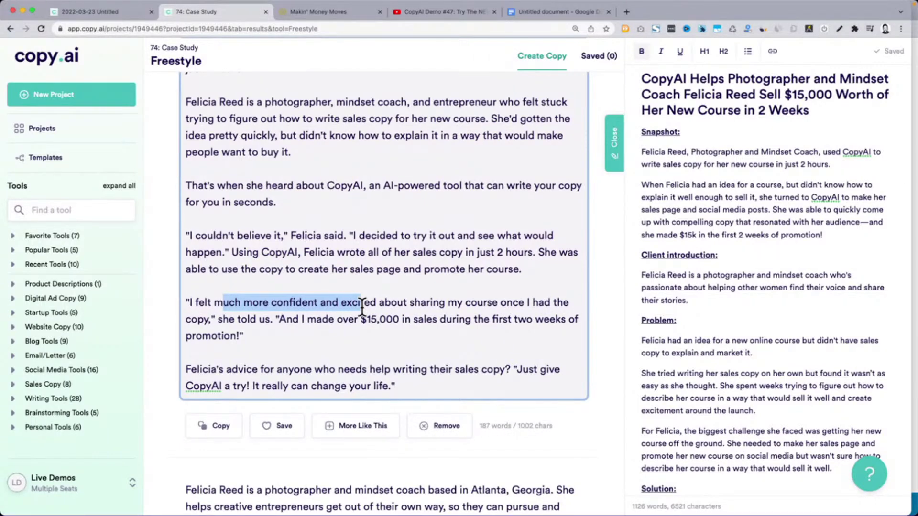
left_click(362, 308)
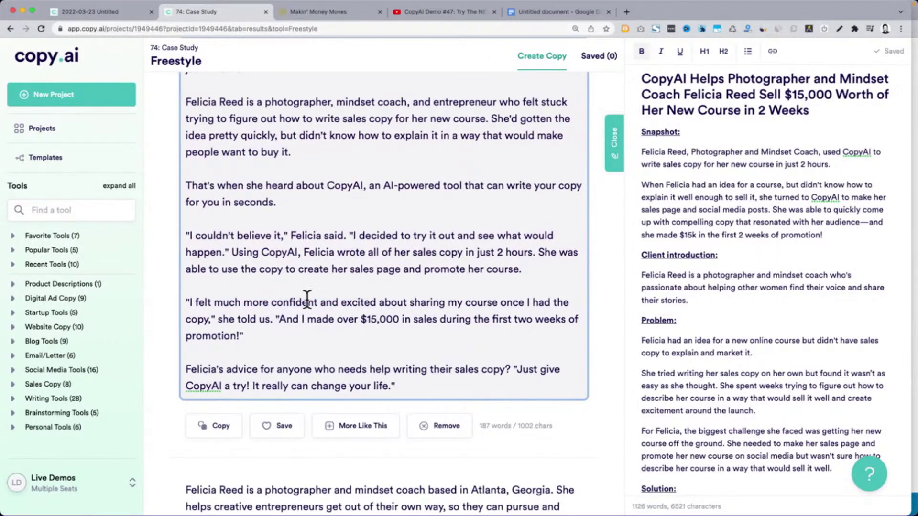
scroll(207, 311, "down", 3)
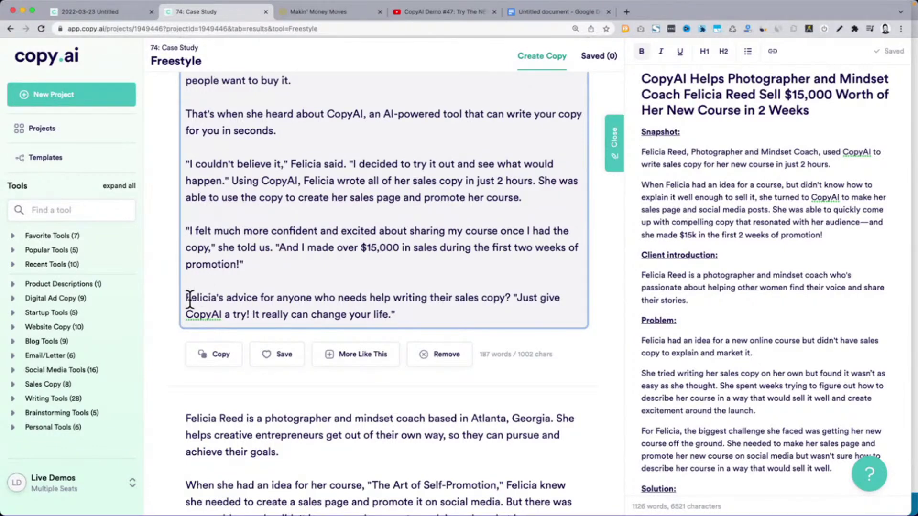
left_click_drag(187, 298, 447, 311)
left_click(446, 311)
scroll(449, 306, "up", 3)
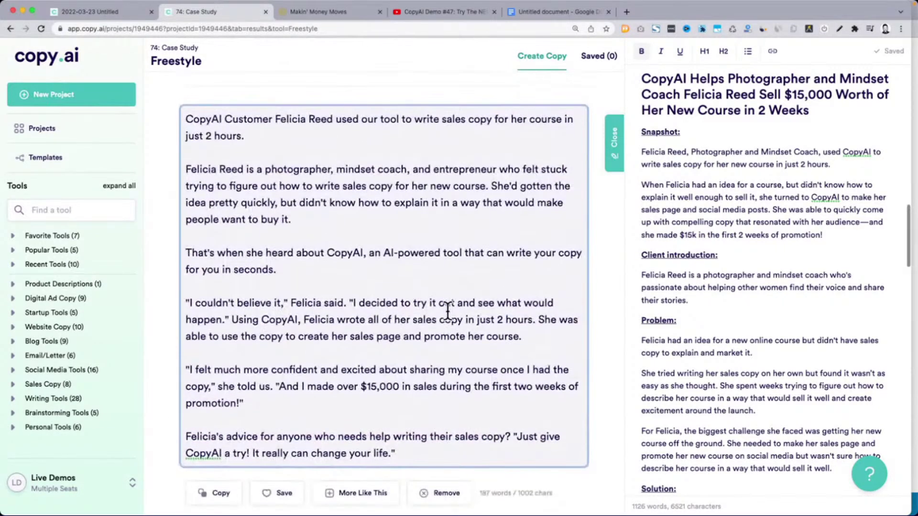
left_click_drag(186, 119, 455, 456)
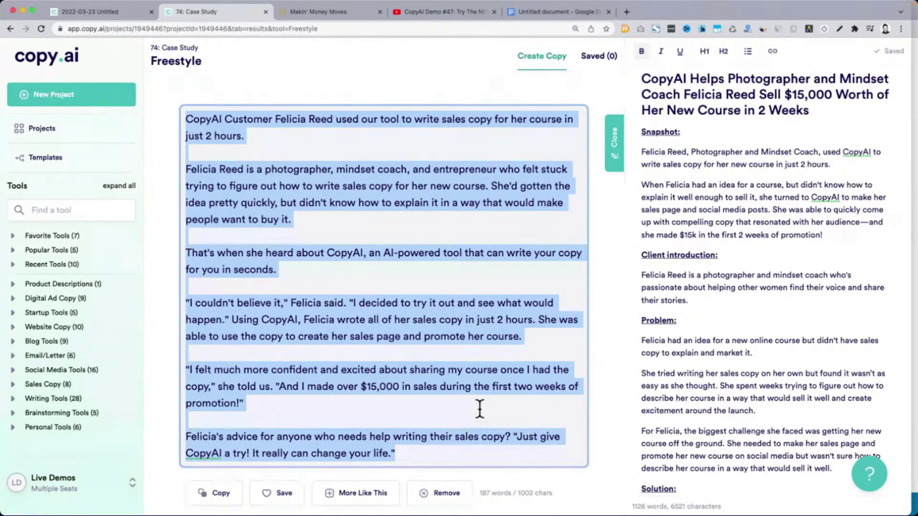
Save the $15,000 course-launch draft so Saved reads 1
scroll(479, 409, "down", 1)
left_click(273, 464)
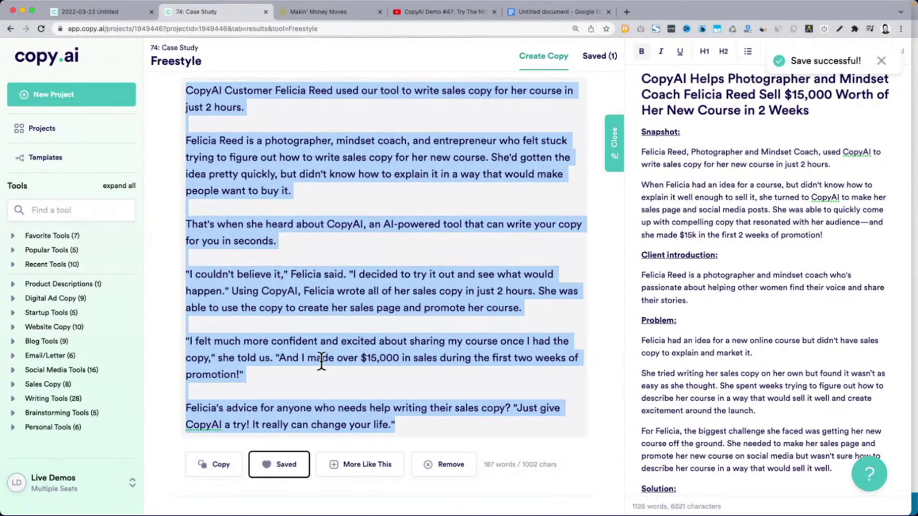
left_click(319, 364)
scroll(258, 273, "up", 2)
left_click_drag(187, 138, 428, 467)
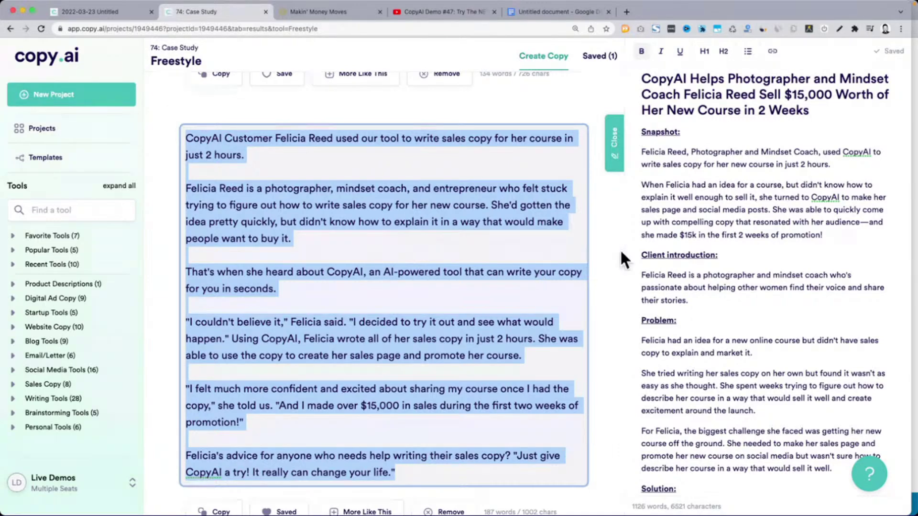
Review the case-study details section and structure list in the main-points prompt
scroll(604, 277, "up", 10)
scroll(603, 277, "up", 7)
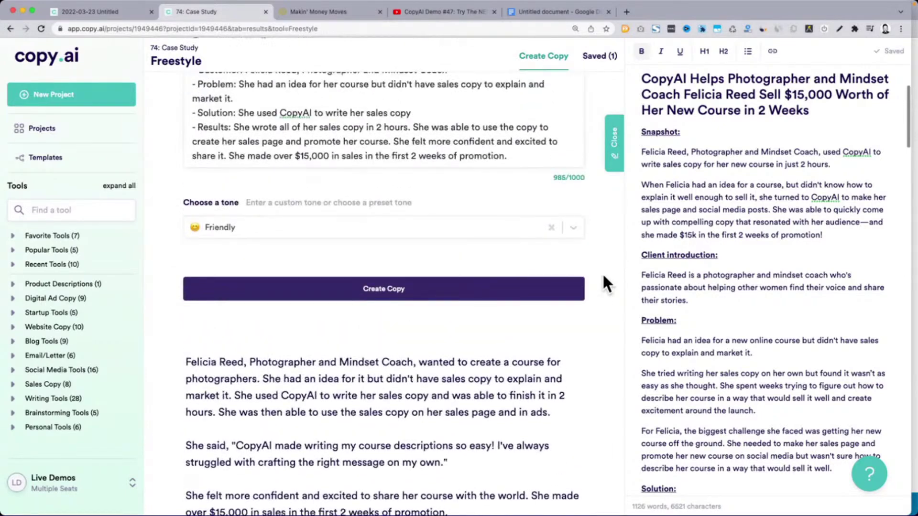
scroll(241, 90, "up", 1)
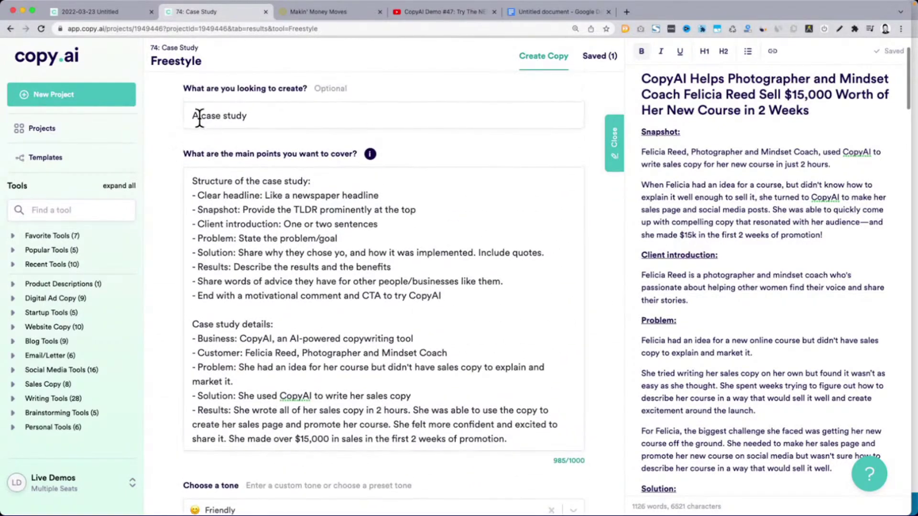
left_click_drag(189, 116, 275, 114)
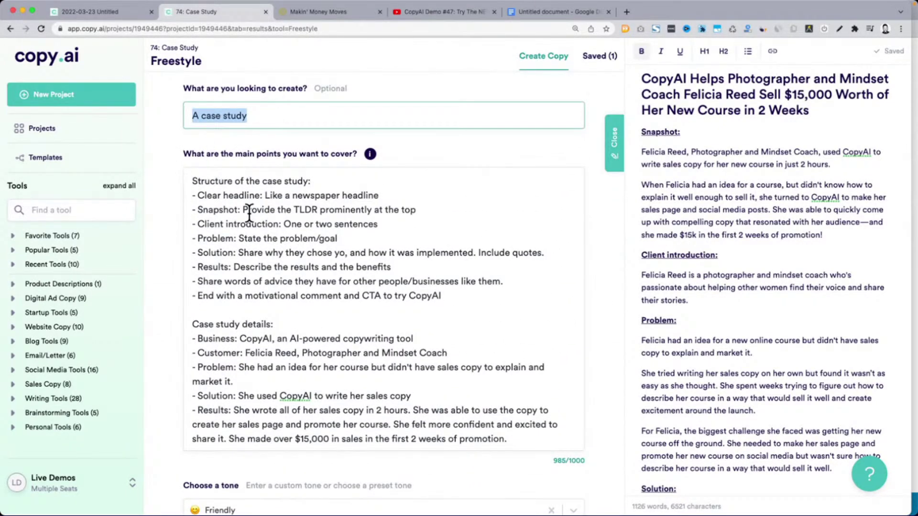
left_click_drag(193, 324, 518, 436)
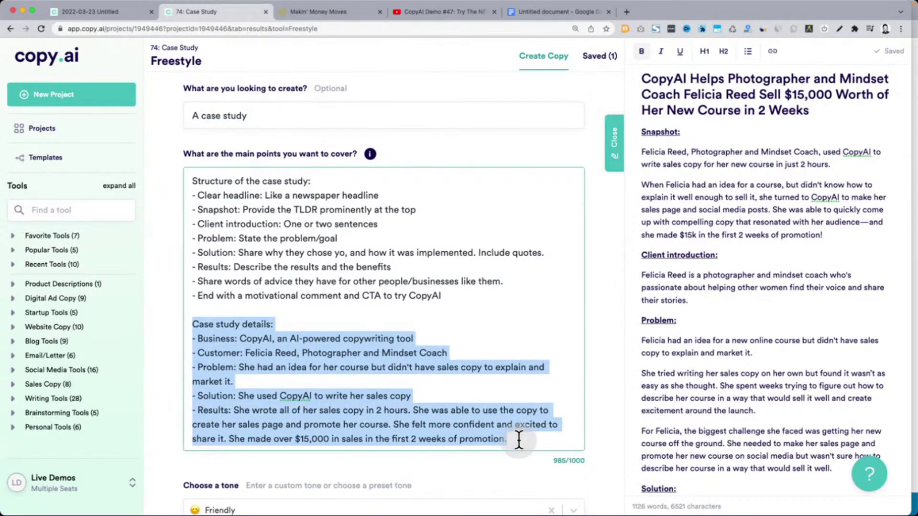
left_click(416, 226)
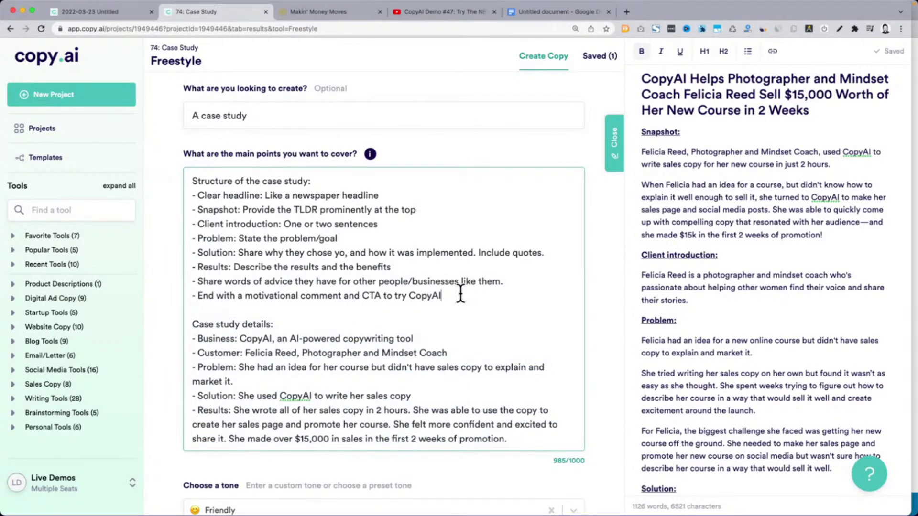
left_click_drag(459, 293, 191, 181)
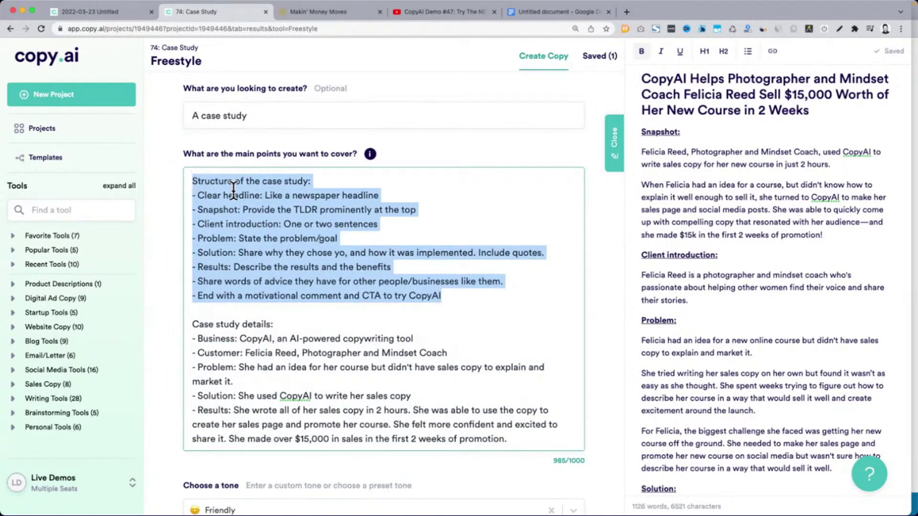
left_click(260, 244)
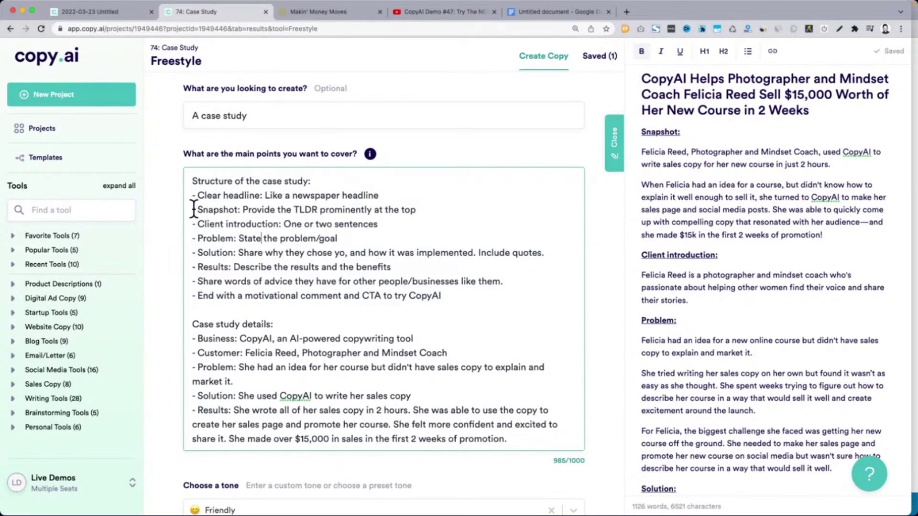
Delete the '- Snapshot: Provide the TLDR…' line, leaving main points at 933/1000
left_click_drag(193, 209, 431, 209)
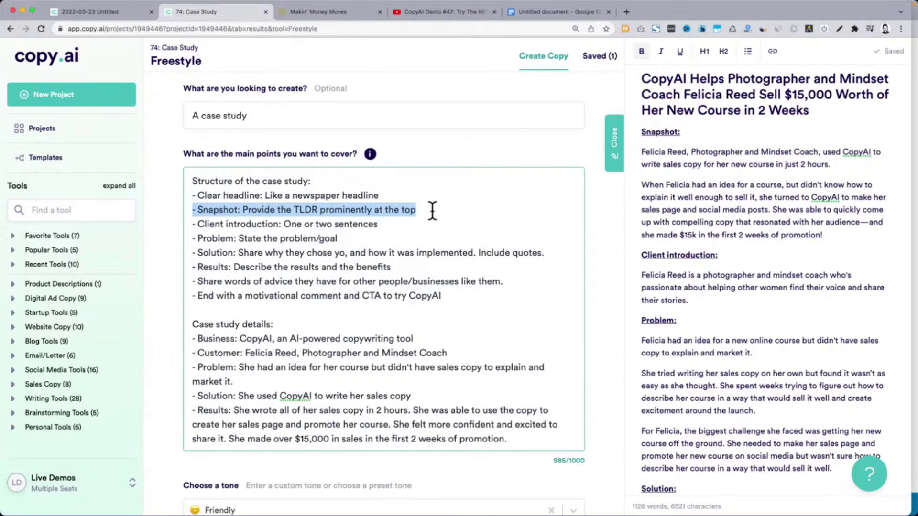
left_click(433, 210)
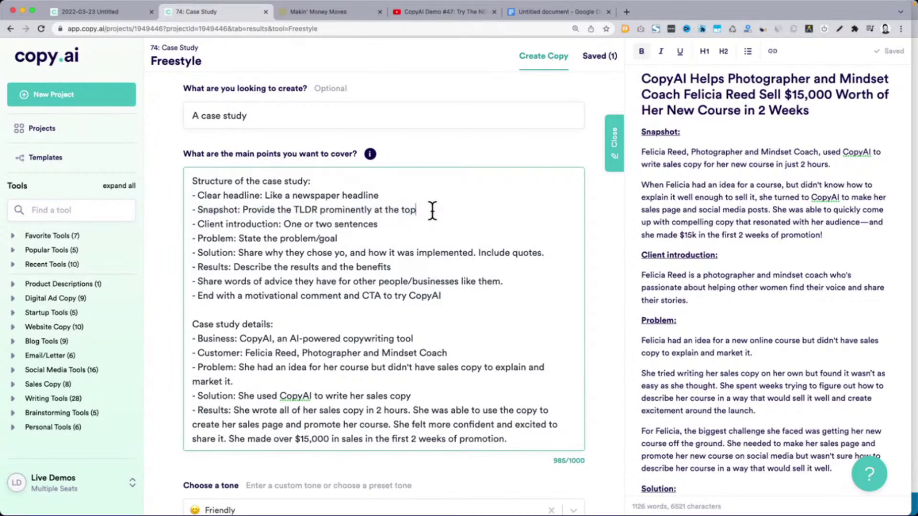
left_click(244, 209, "shift")
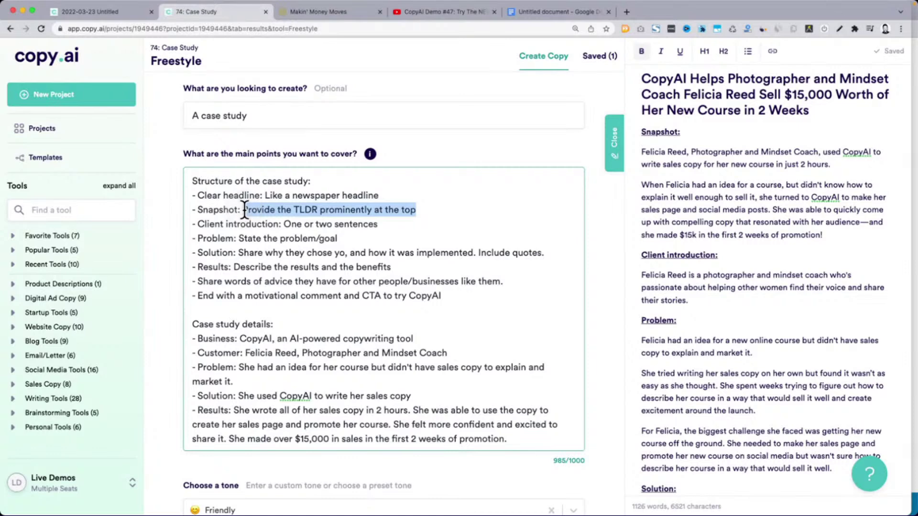
key("BackSpace")
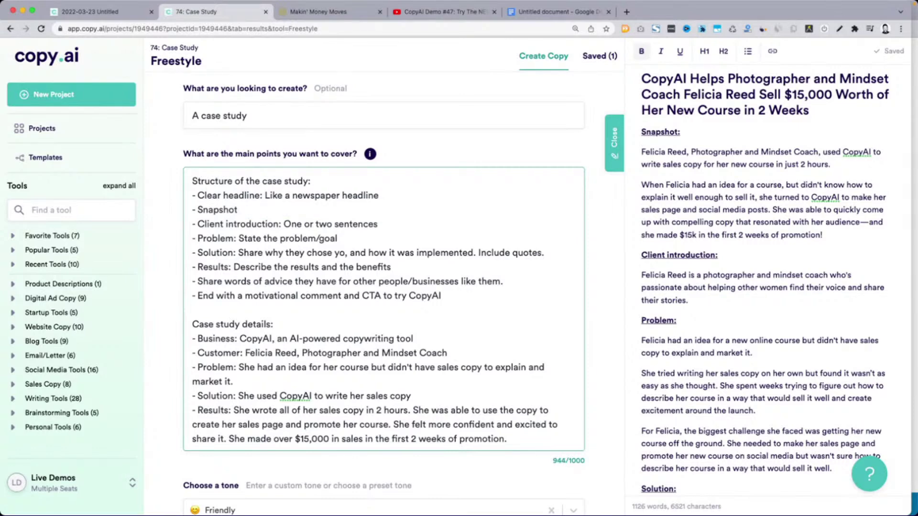
left_click(195, 202, "shift")
key("BackSpace")
key("BackSpace")
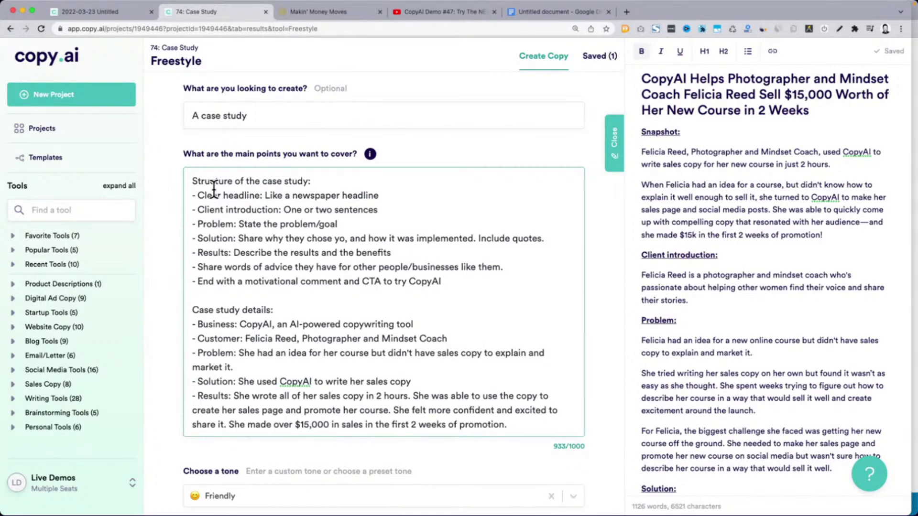
double_click(208, 209)
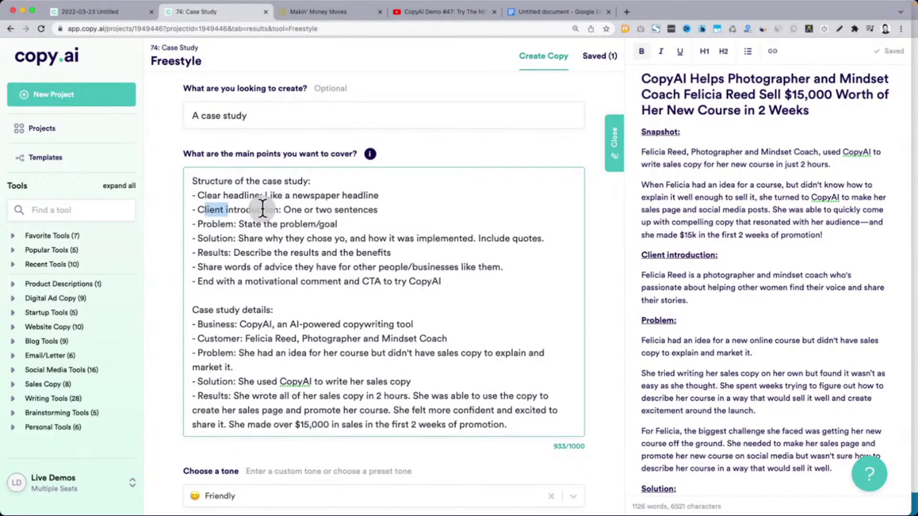
left_click(165, 282)
Check the case-study notes document, then reselect the main-points prompt text
scroll(165, 277, "down", 5)
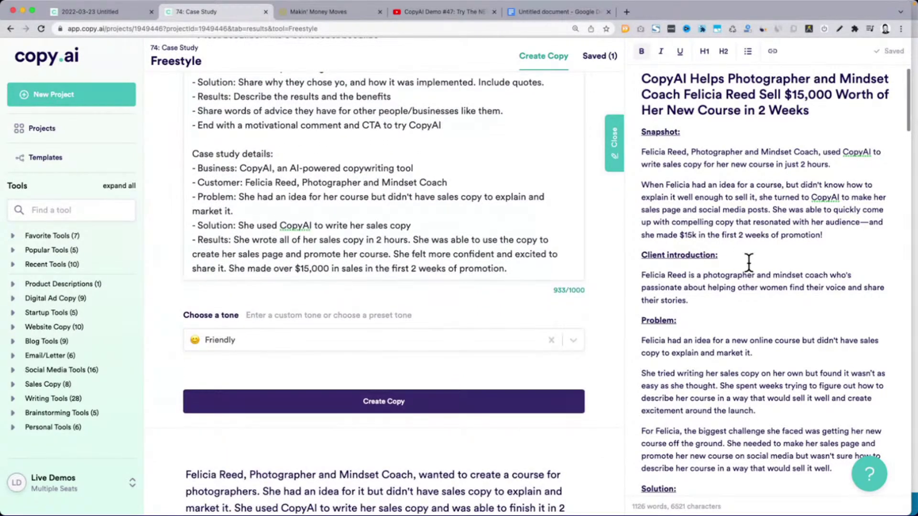
left_click(748, 262)
scroll(749, 261, "down", 15)
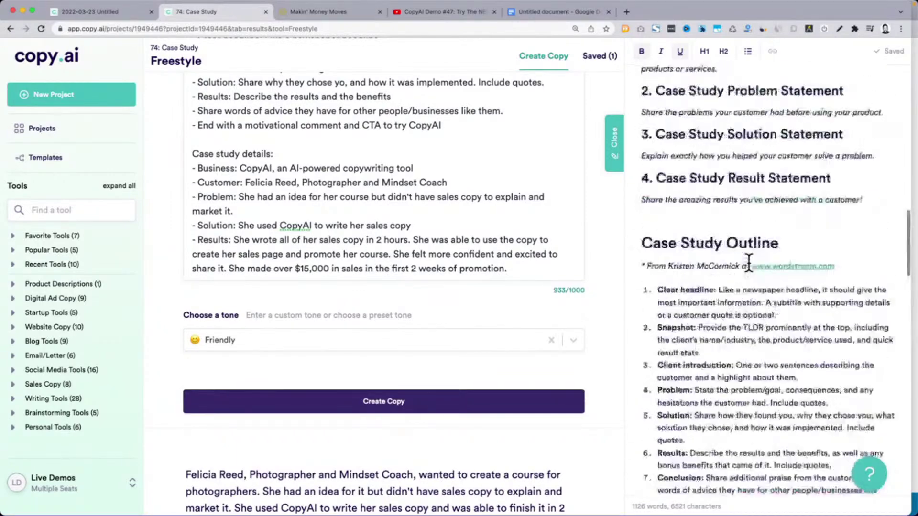
scroll(748, 262, "up", 5)
scroll(749, 262, "down", 3)
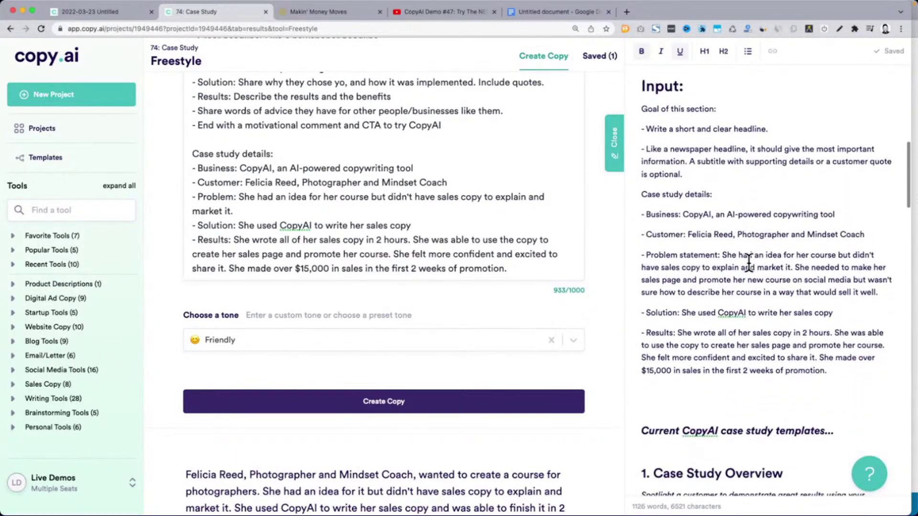
scroll(487, 281, "up", 3)
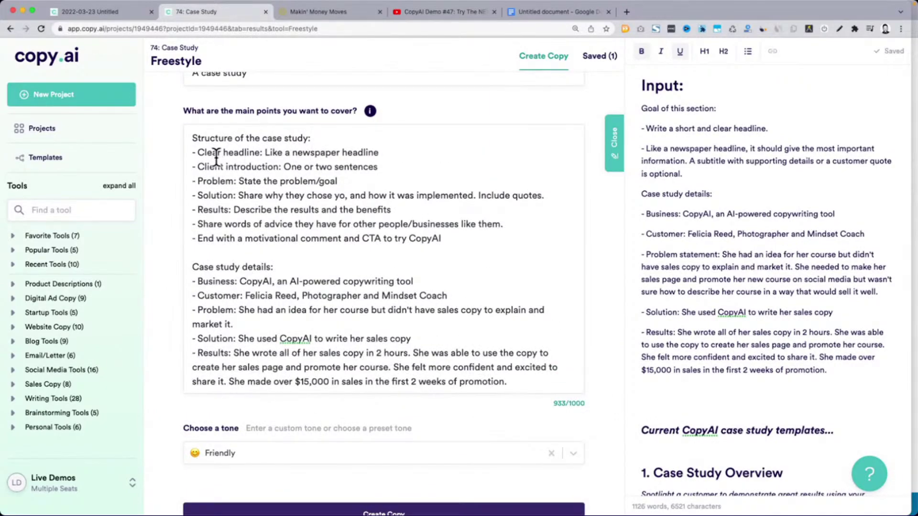
left_click(193, 141)
left_click_drag(192, 140, 499, 261)
scroll(603, 321, "down", 8)
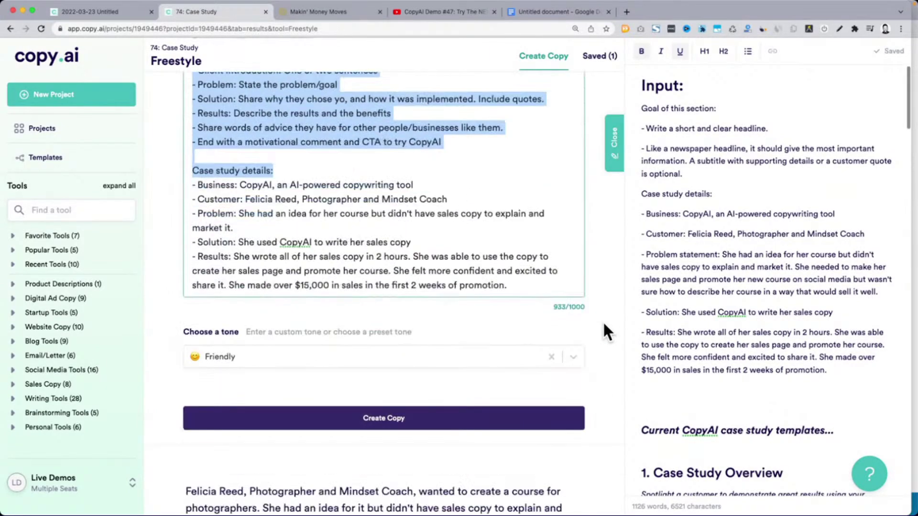
Review the Atlanta photographer-and-coach draft's 'The Art of Self-Promotion' details and save it
scroll(603, 329, "down", 15)
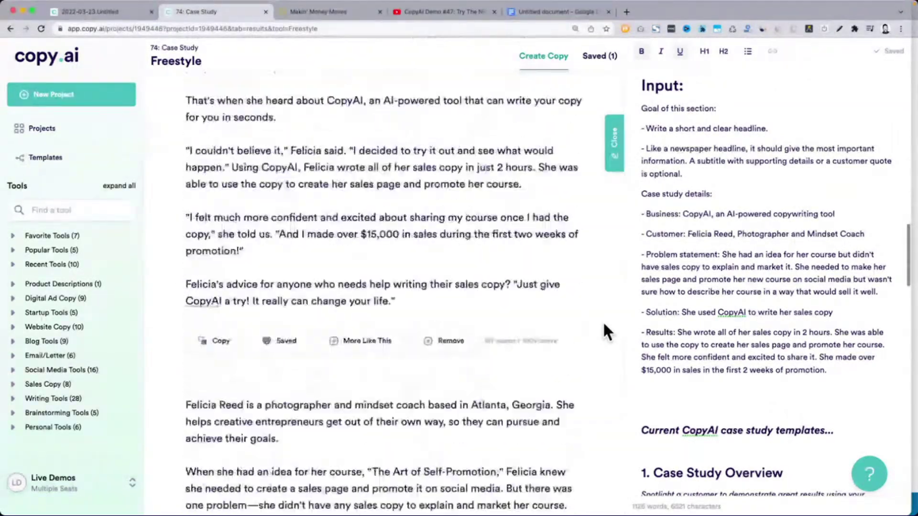
scroll(602, 321, "down", 5)
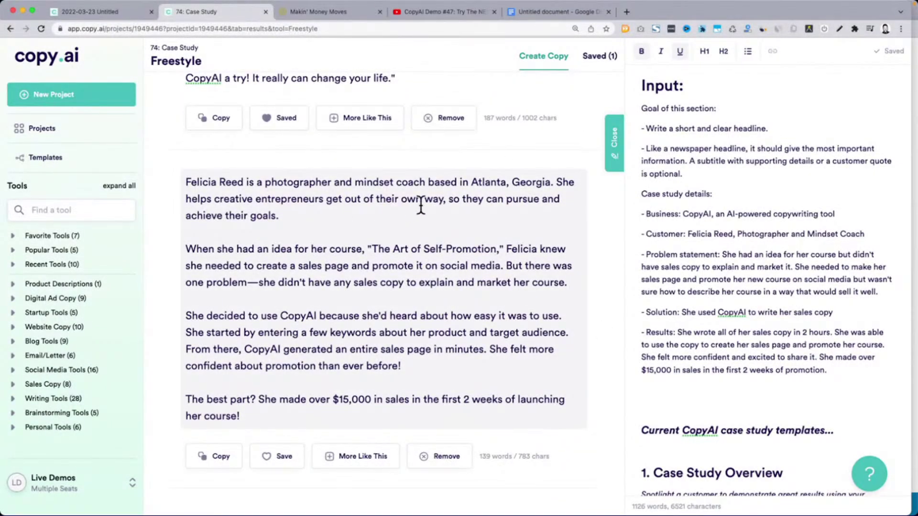
left_click_drag(186, 248, 365, 251)
left_click(433, 248)
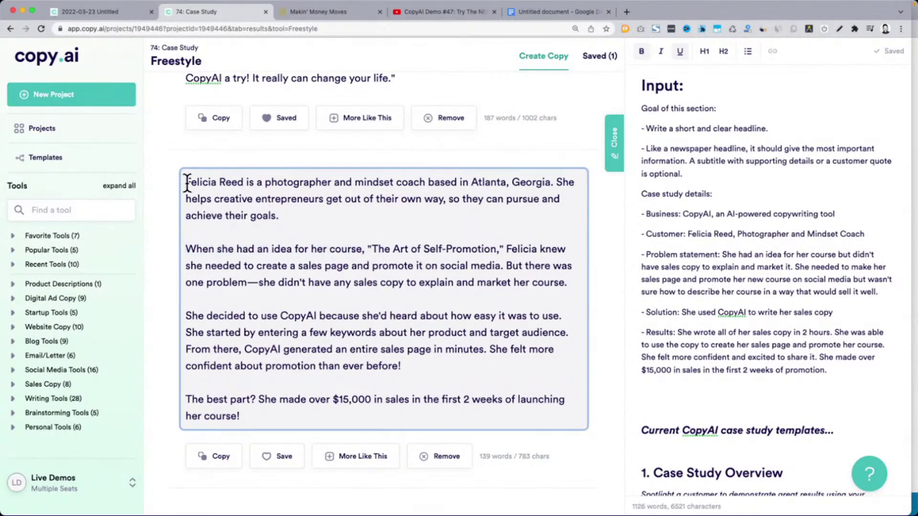
left_click_drag(188, 182, 356, 350)
left_click(356, 350)
left_click_drag(474, 182, 550, 183)
left_click_drag(373, 250, 471, 252)
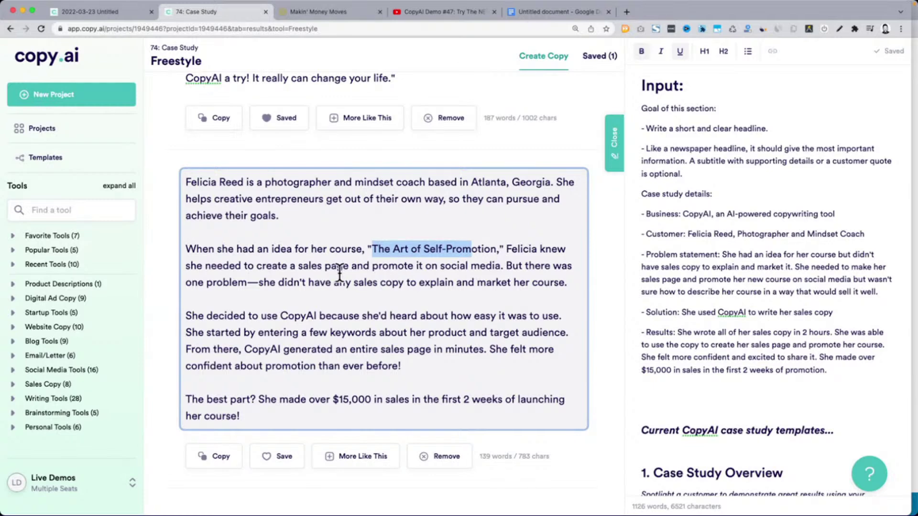
left_click_drag(263, 282, 569, 286)
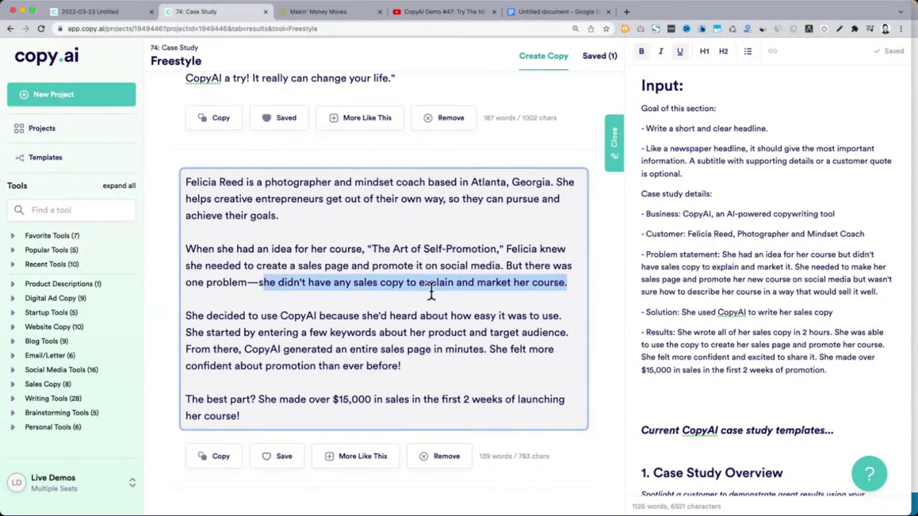
left_click_drag(187, 314, 237, 314)
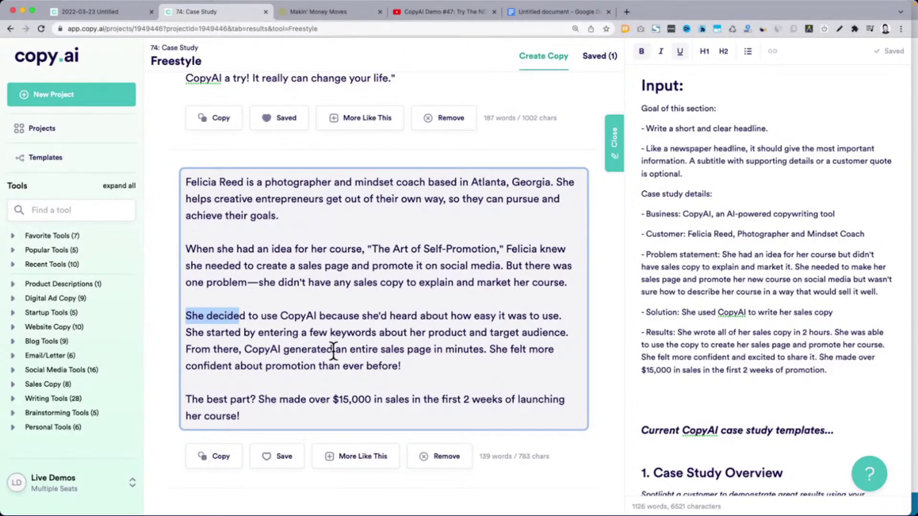
scroll(416, 339, "down", 1)
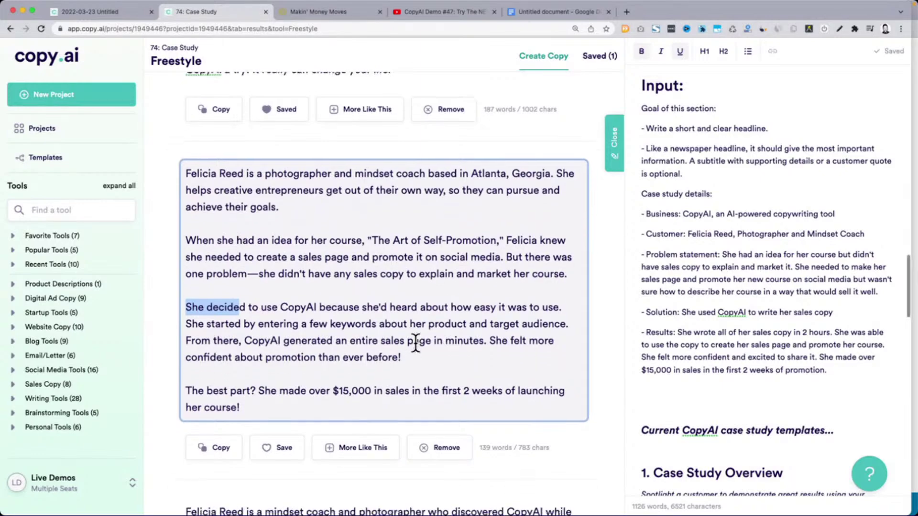
left_click(284, 436)
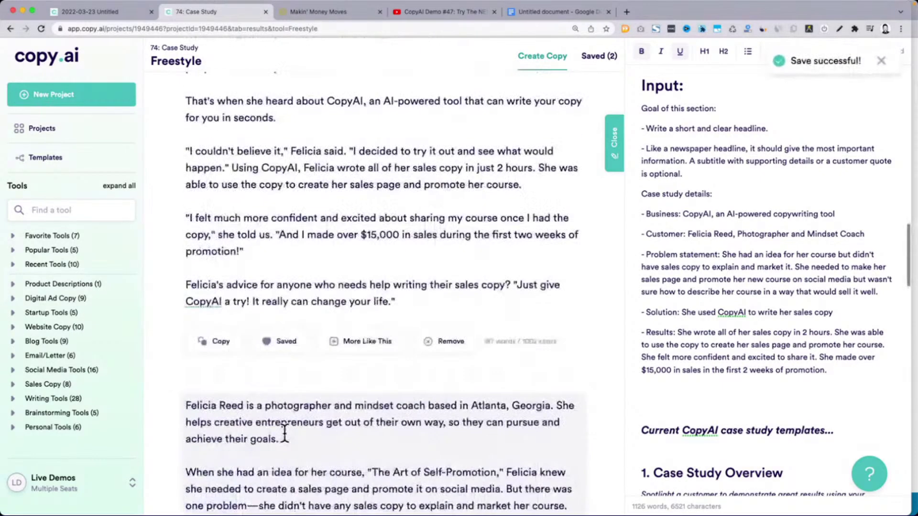
Highlight the moon-photography course description and customer quote in the next draft
scroll(287, 425, "up", 5)
scroll(304, 318, "down", 10)
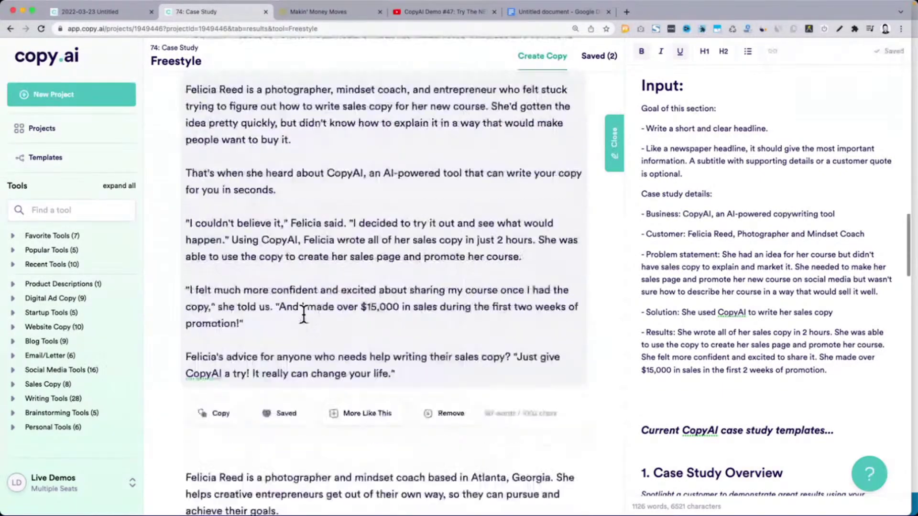
scroll(305, 320, "down", 2)
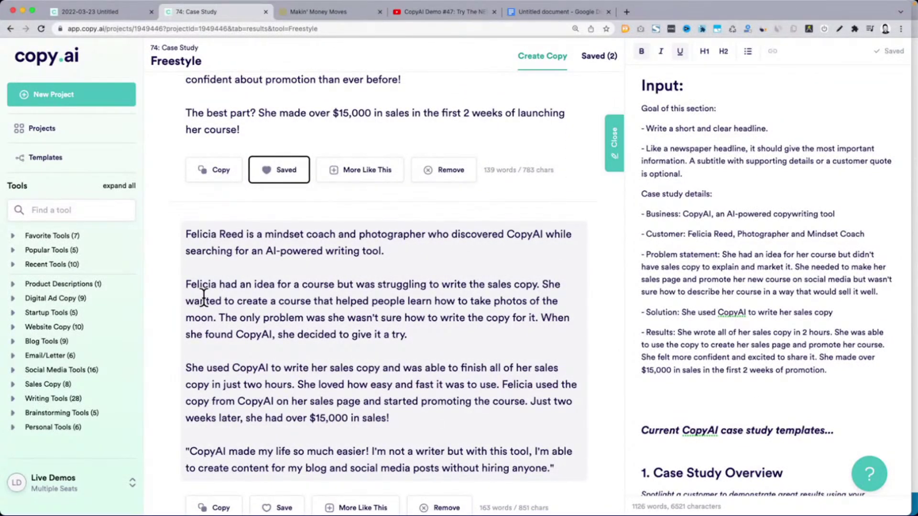
scroll(396, 334, "down", 1)
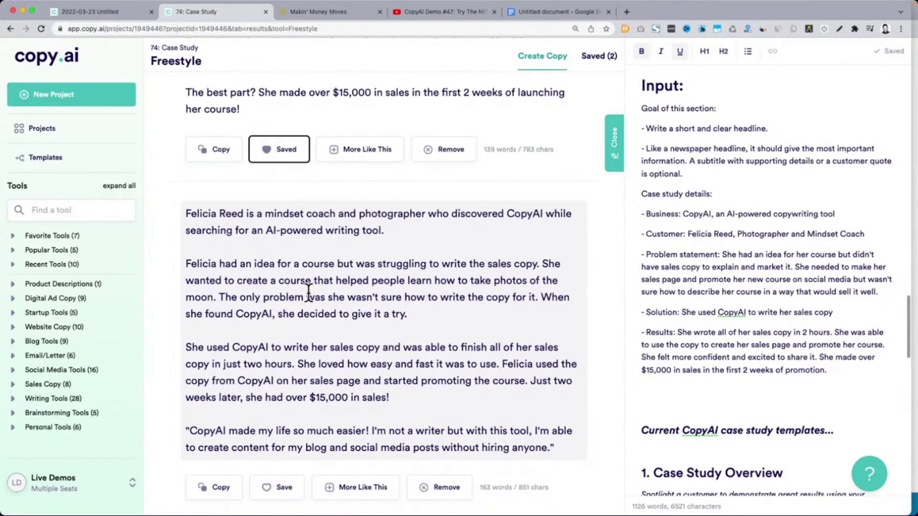
left_click(439, 280)
left_click_drag(409, 280, 221, 295)
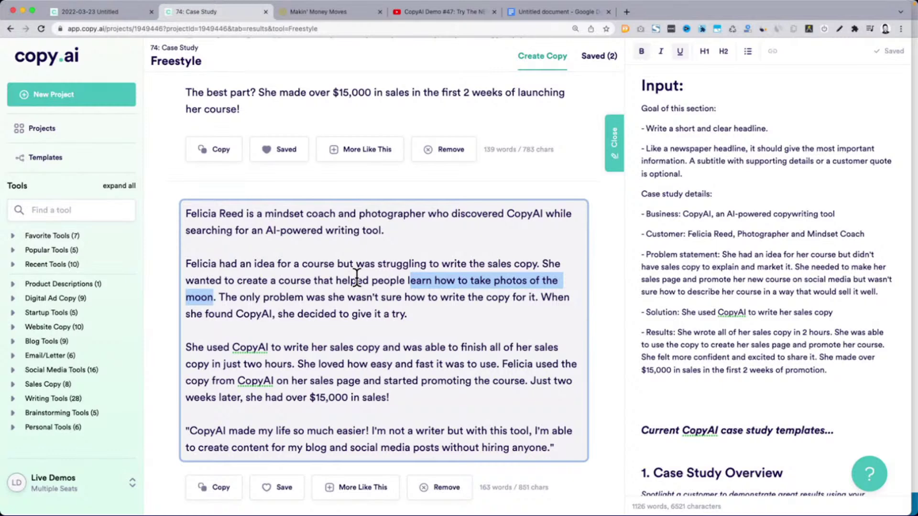
left_click(356, 280)
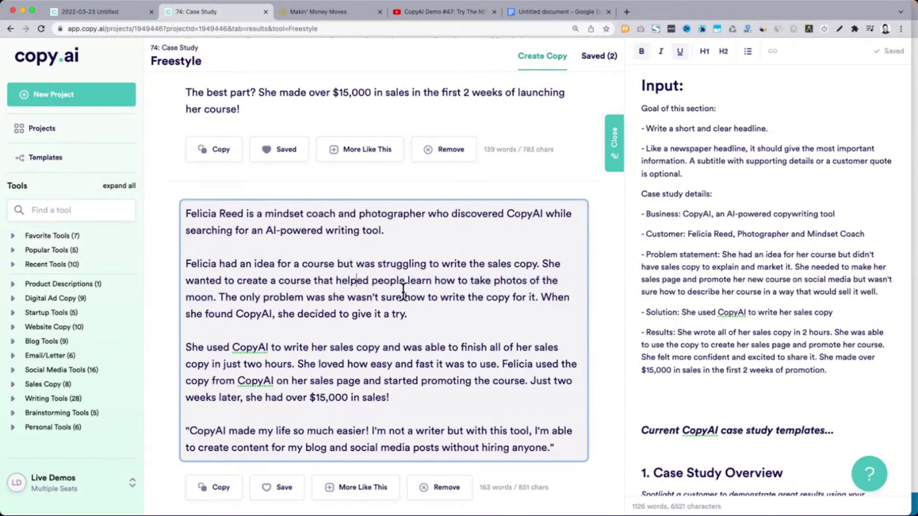
left_click_drag(407, 281, 215, 297)
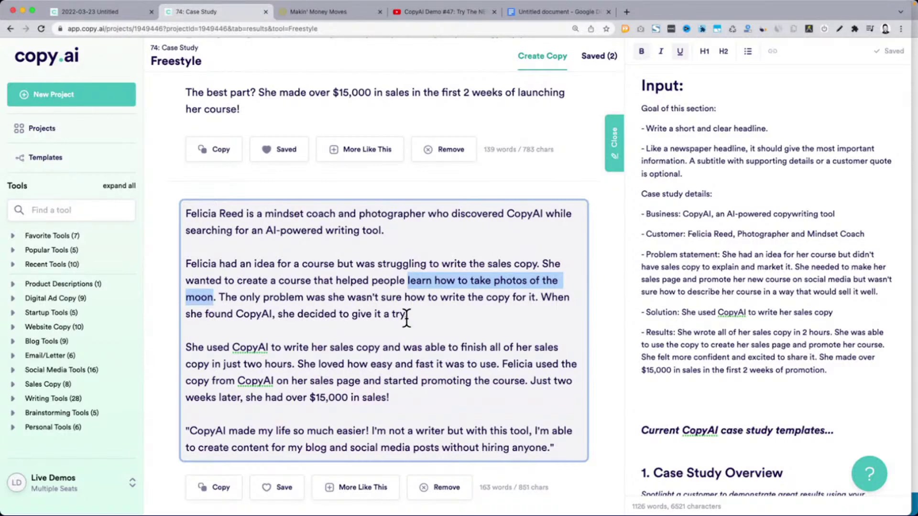
scroll(406, 318, "down", 4)
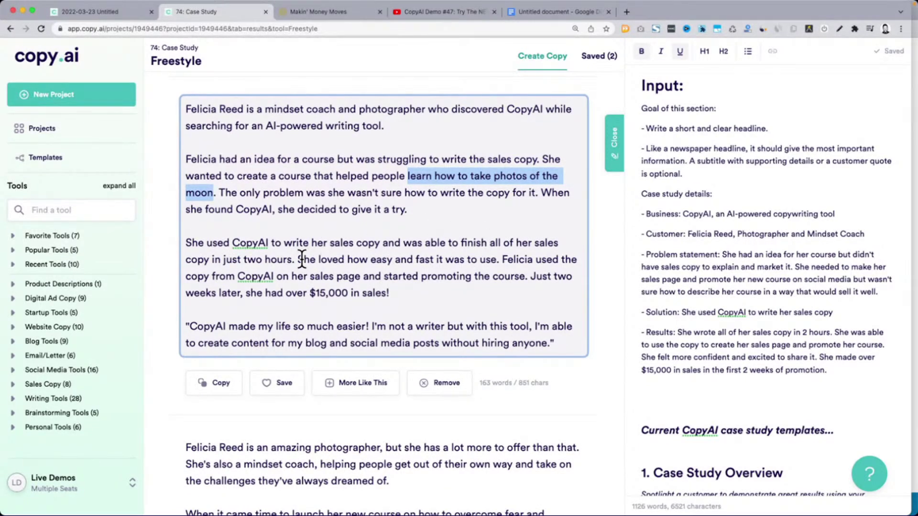
scroll(214, 300, "down", 1)
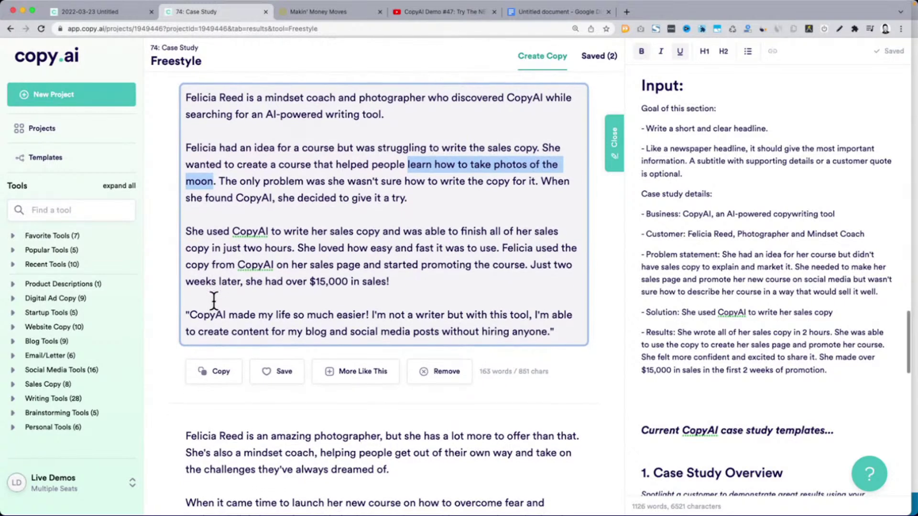
left_click_drag(185, 299, 545, 344)
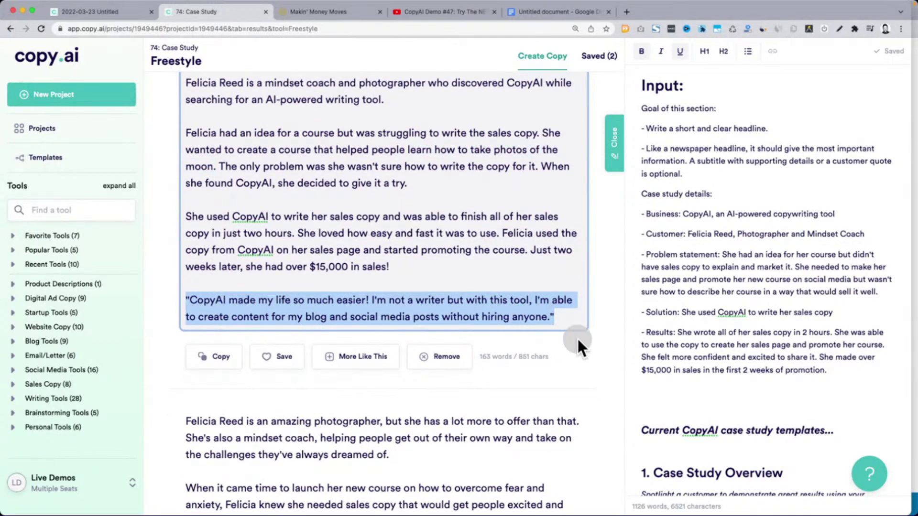
scroll(412, 215, "down", 5)
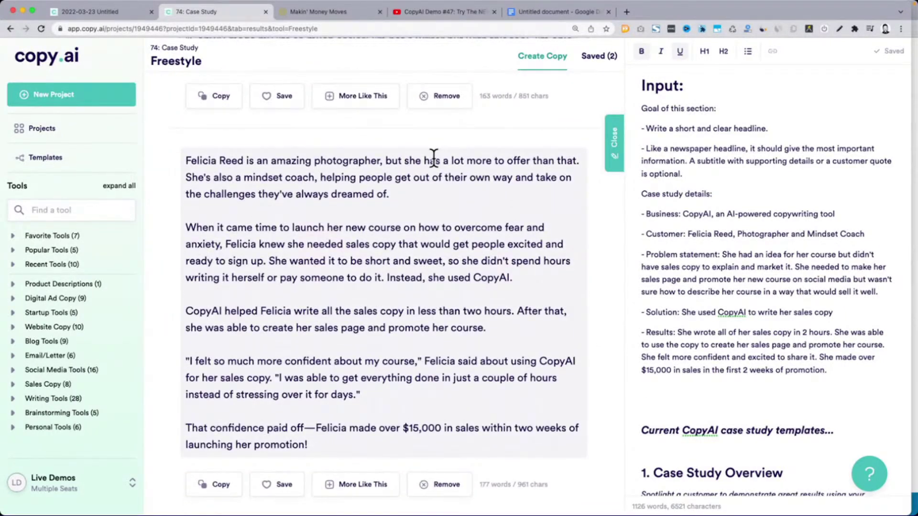
Highlight the mindset-coaching, sales-copy and $15,000 results passages of the next draft
left_click_drag(435, 161, 528, 160)
left_click_drag(206, 178, 419, 193)
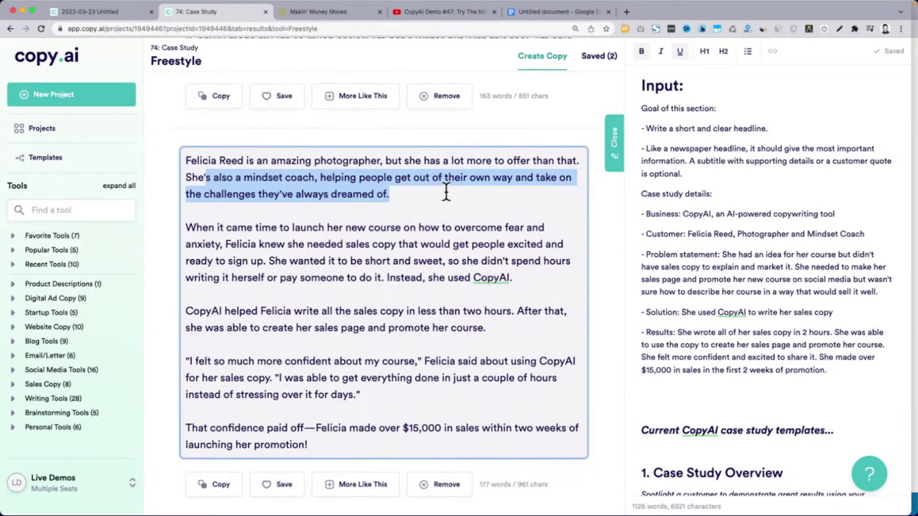
left_click_drag(186, 228, 281, 228)
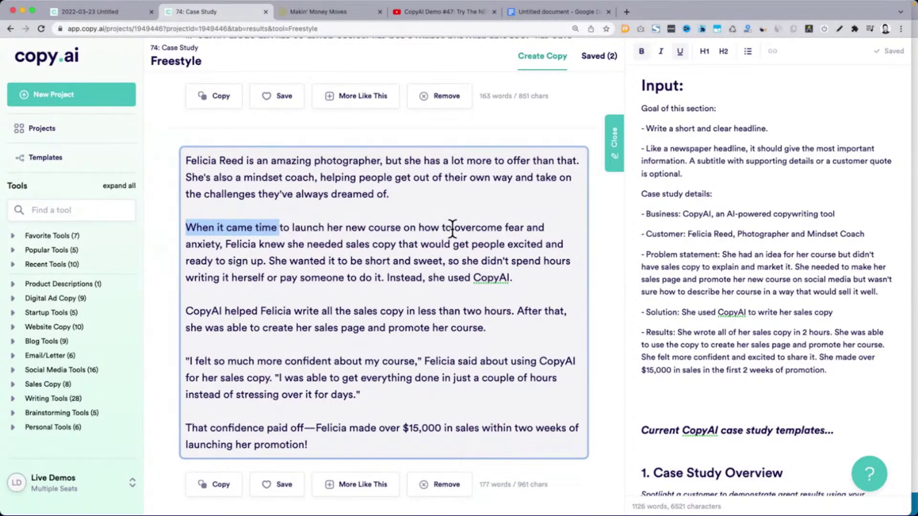
left_click_drag(228, 247, 413, 258)
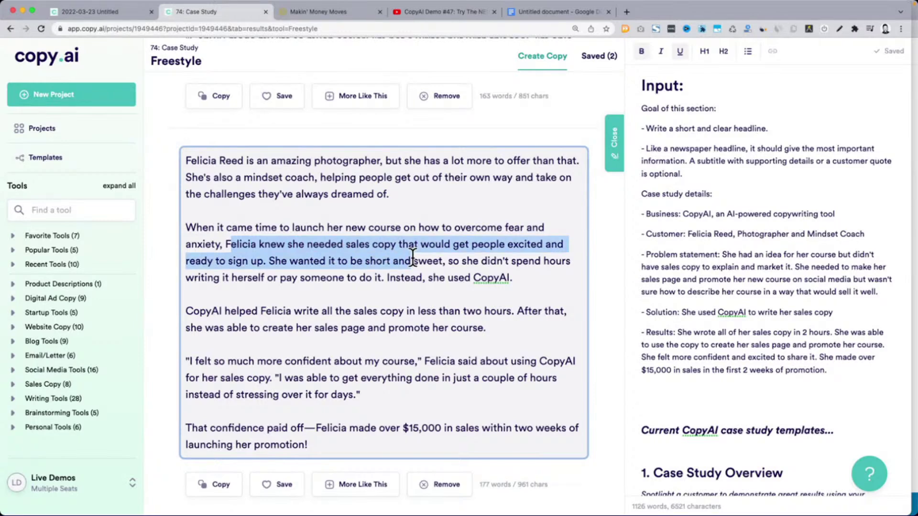
left_click_drag(413, 258, 399, 278)
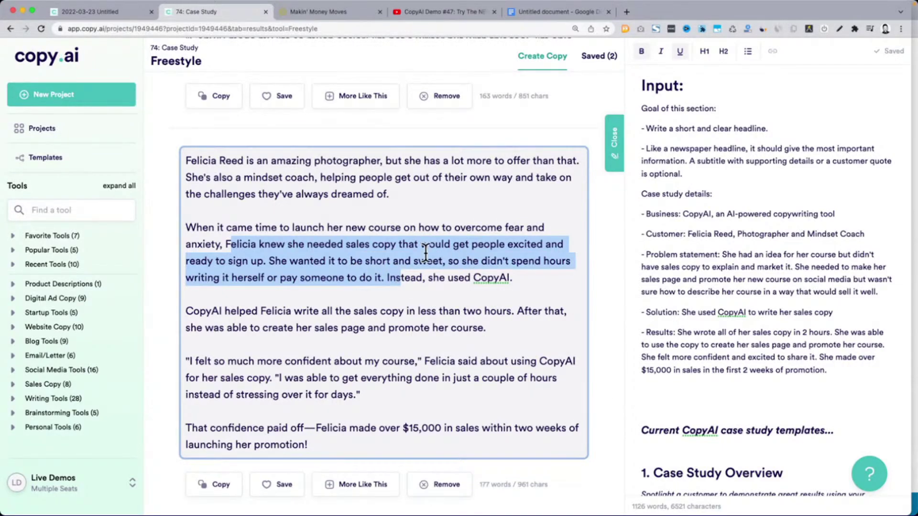
scroll(424, 254, "down", 3)
left_click_drag(220, 295, 318, 311)
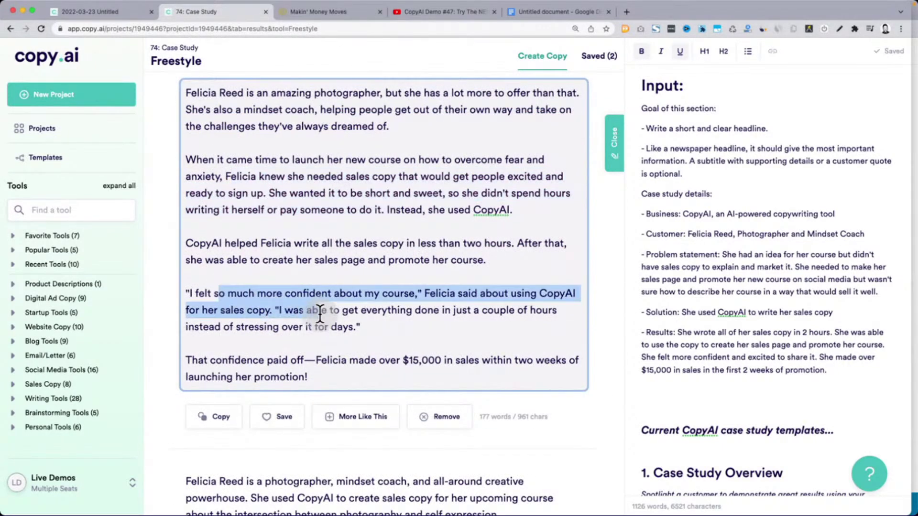
scroll(318, 313, "down", 5)
left_click_drag(191, 228, 445, 248)
scroll(449, 248, "down", 3)
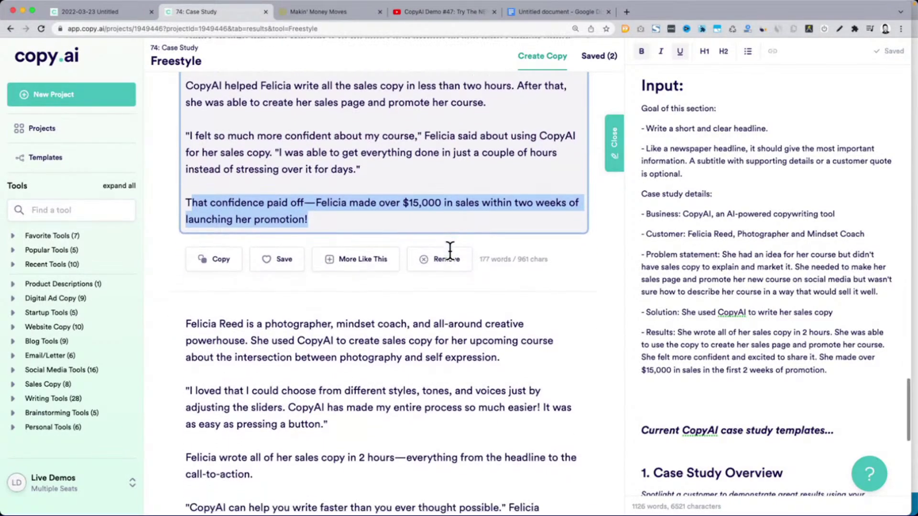
scroll(449, 249, "down", 2)
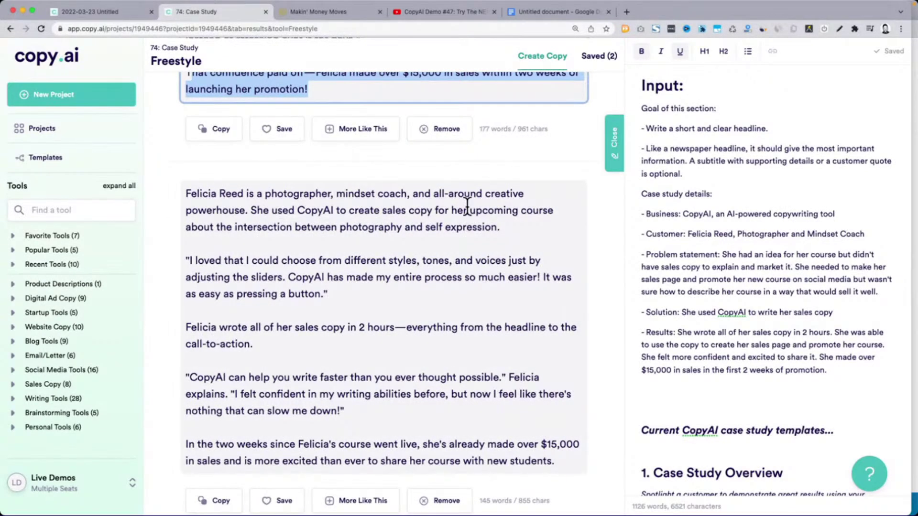
Save the 139-word 'all-around creative powerhouse' draft after reviewing its self-expression line
left_click_drag(414, 194, 235, 211)
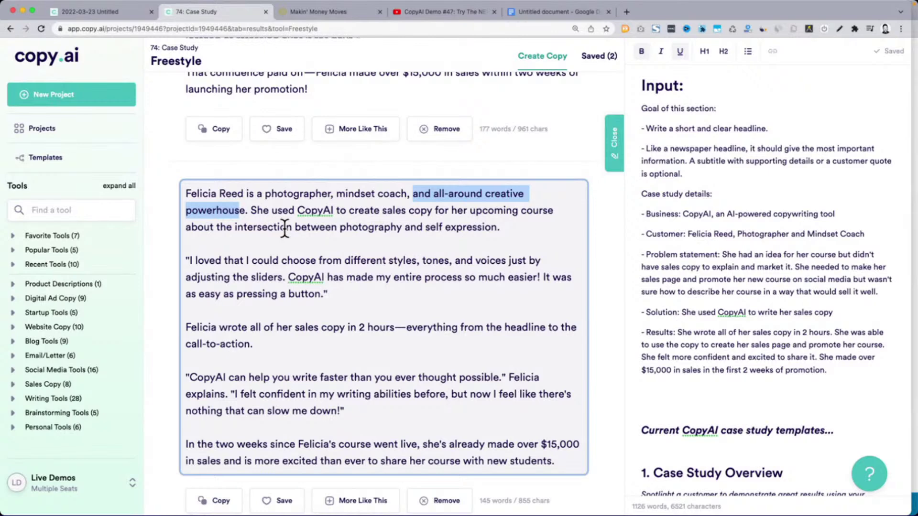
left_click_drag(500, 228, 184, 227)
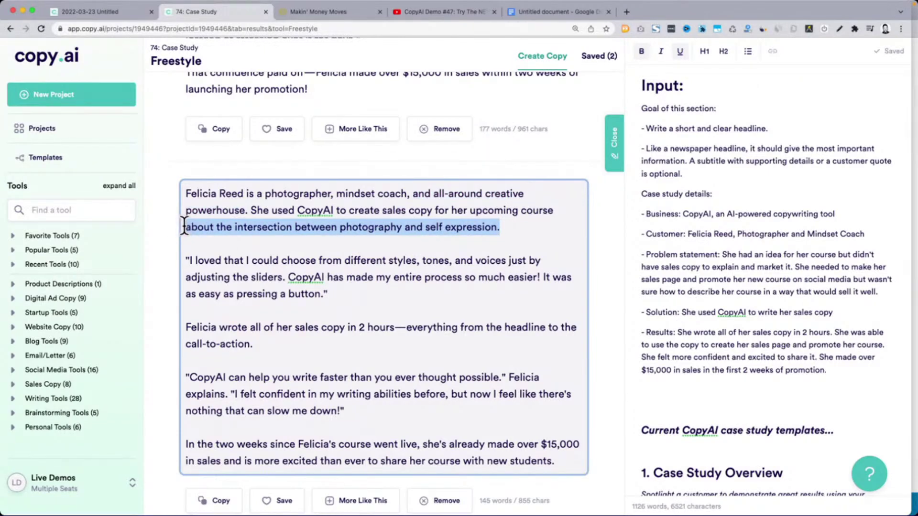
left_click(193, 264)
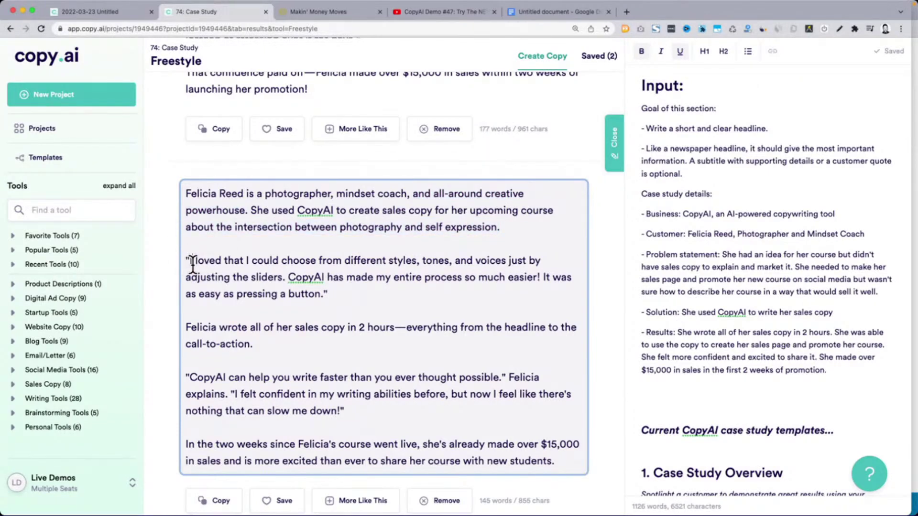
scroll(191, 263, "down", 1)
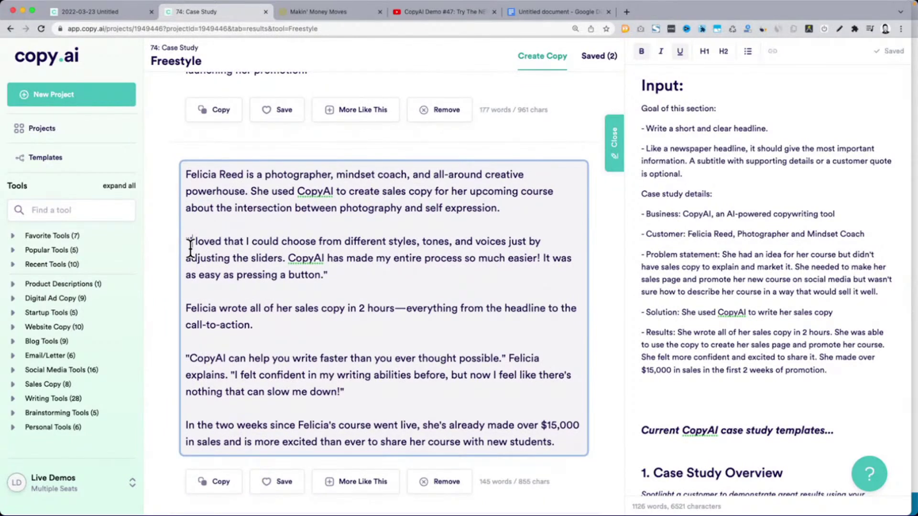
scroll(190, 249, "down", 2)
left_click_drag(187, 266, 293, 288)
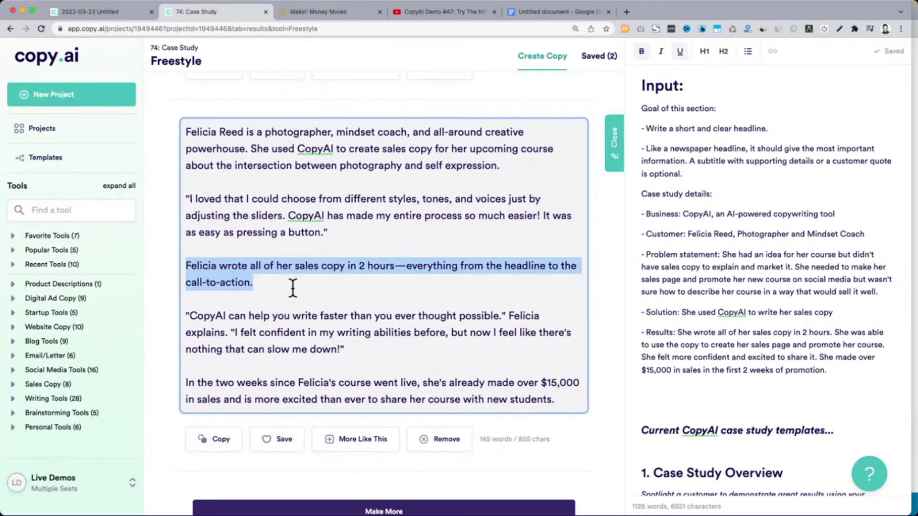
scroll(292, 287, "down", 1)
left_click_drag(190, 293, 360, 330)
scroll(361, 330, "down", 2)
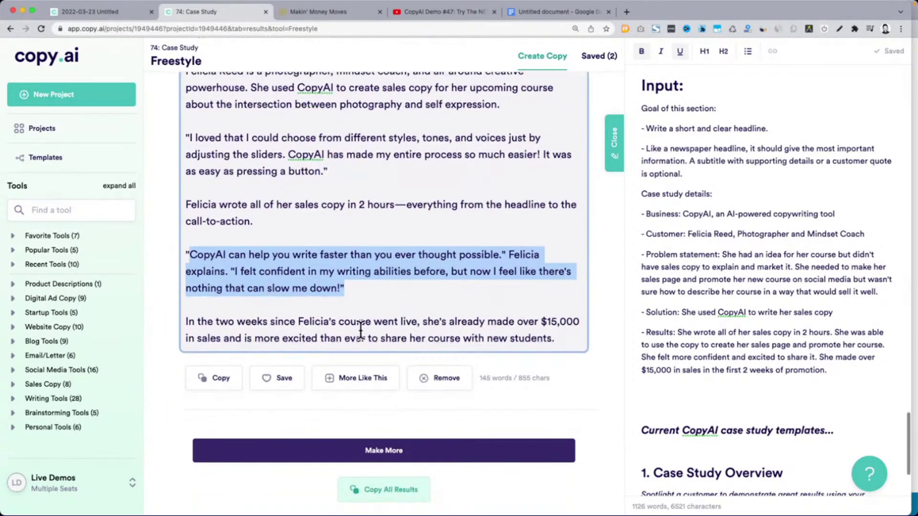
left_click(284, 380)
scroll(284, 378, "down", 10)
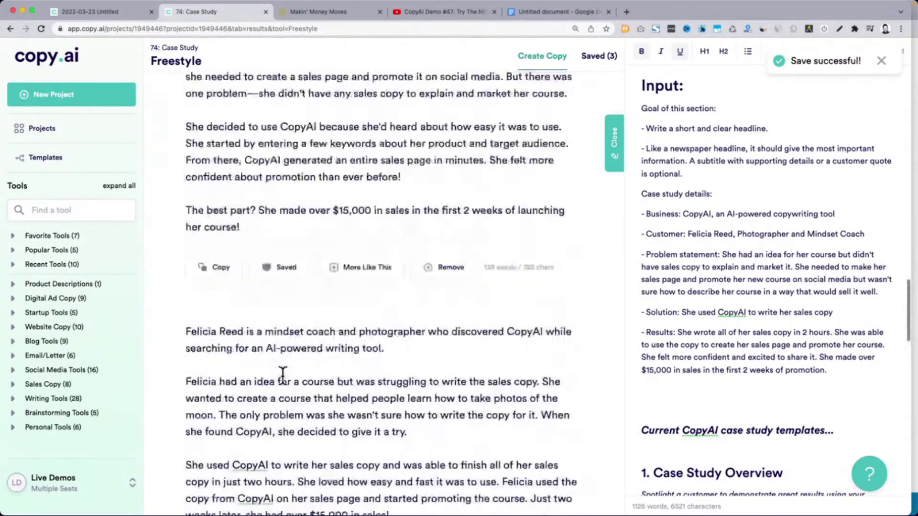
scroll(283, 376, "up", 15)
scroll(283, 375, "down", 2)
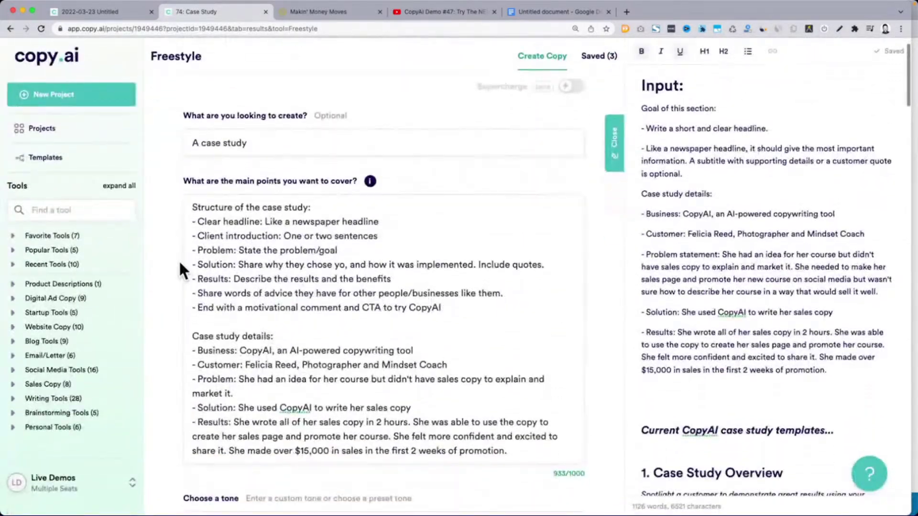
left_click_drag(193, 207, 491, 309)
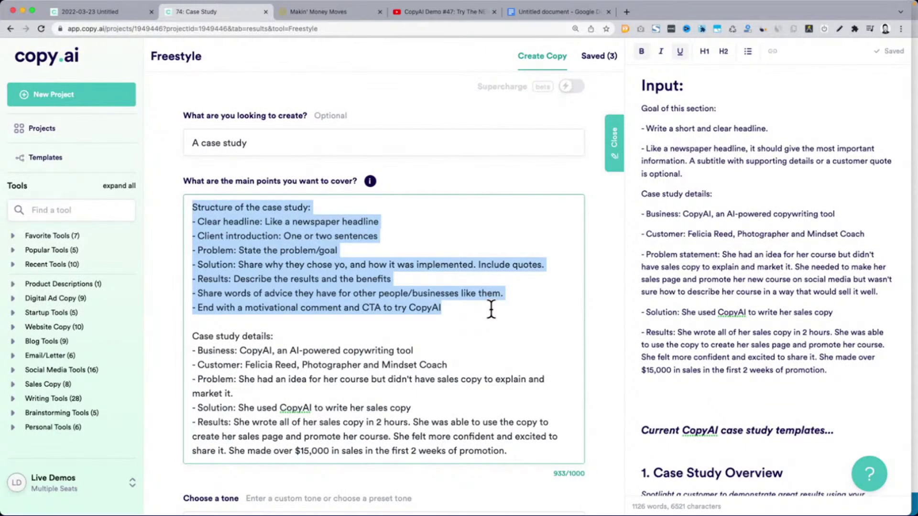
scroll(181, 287, "down", 5)
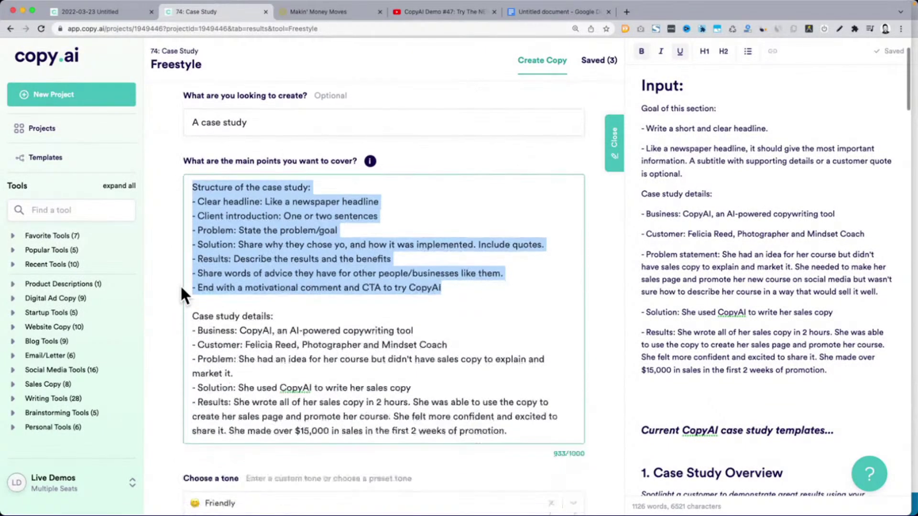
left_click(300, 401)
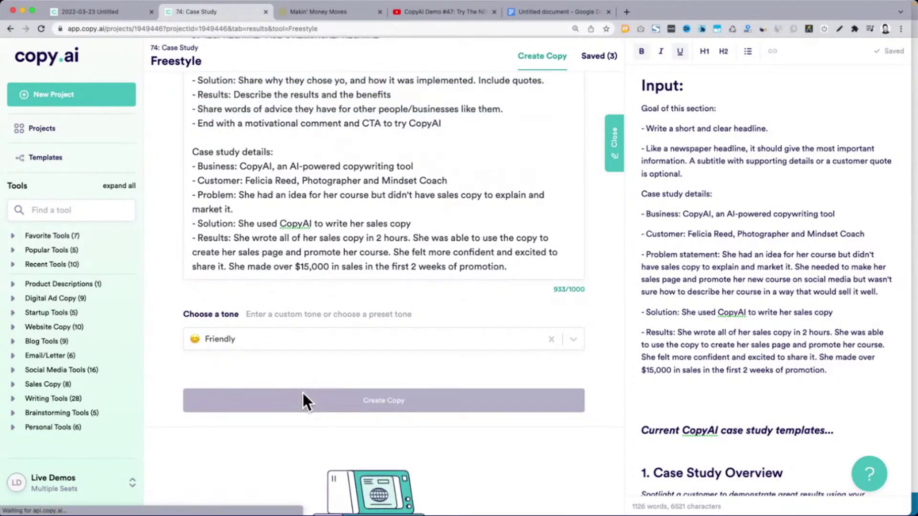
scroll(281, 301, "up", 3)
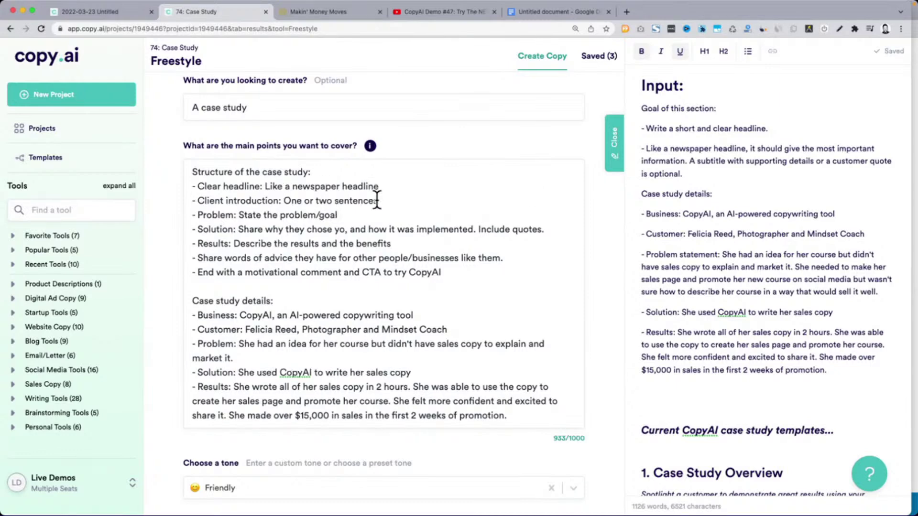
right_click(708, 277)
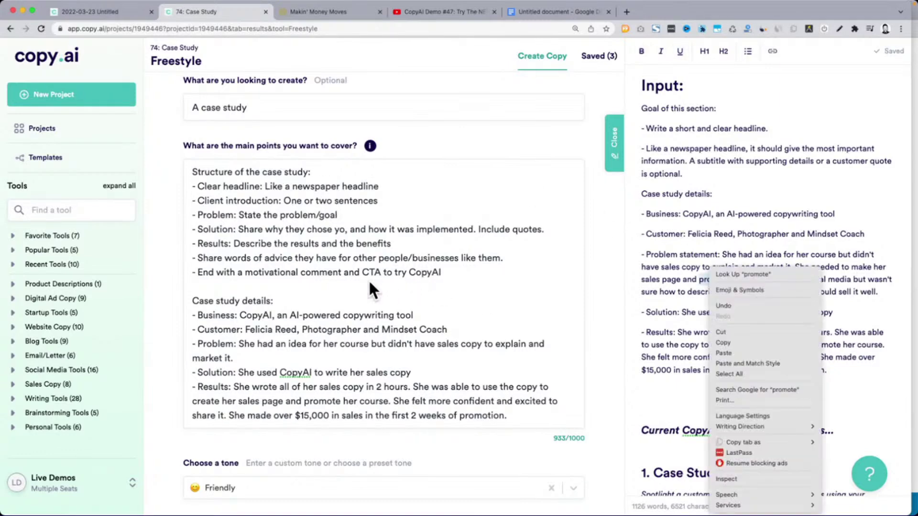
left_click(297, 237)
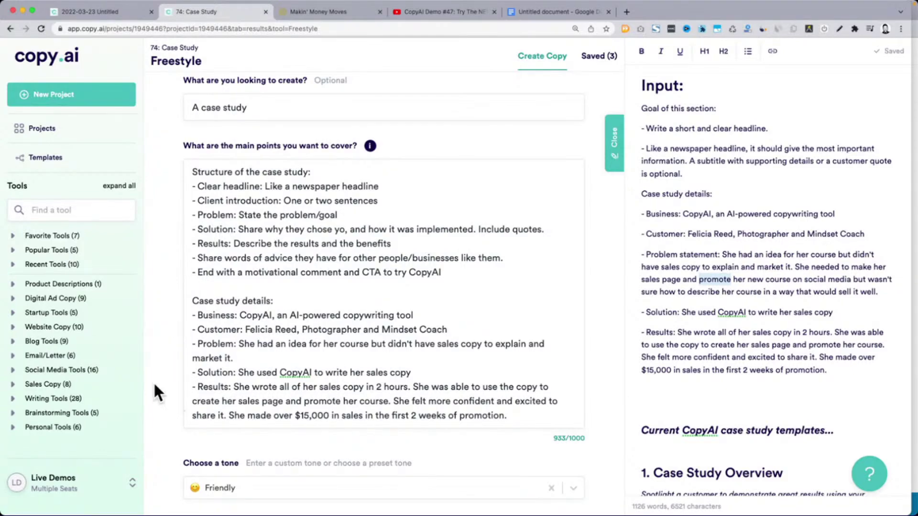
scroll(153, 381, "down", 5)
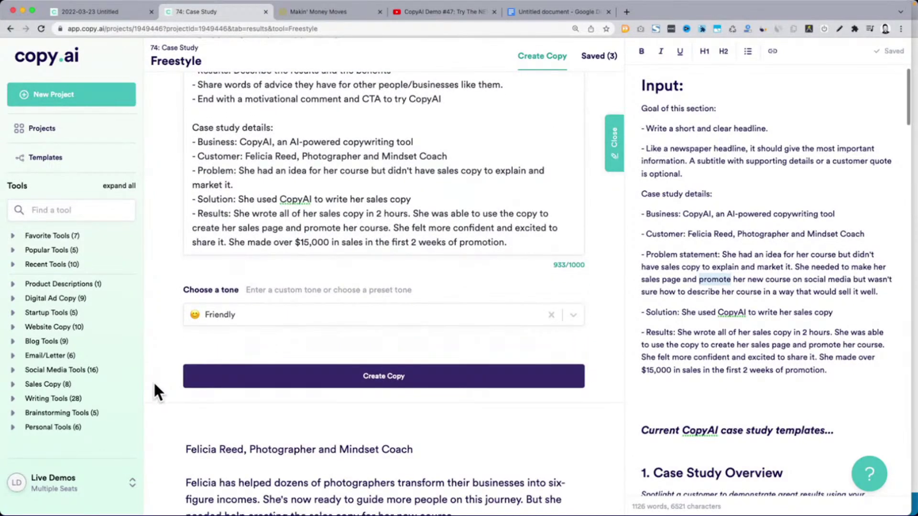
Read the 175-word draft's introduction and customer quote, then save it as the fourth result
scroll(153, 381, "down", 7)
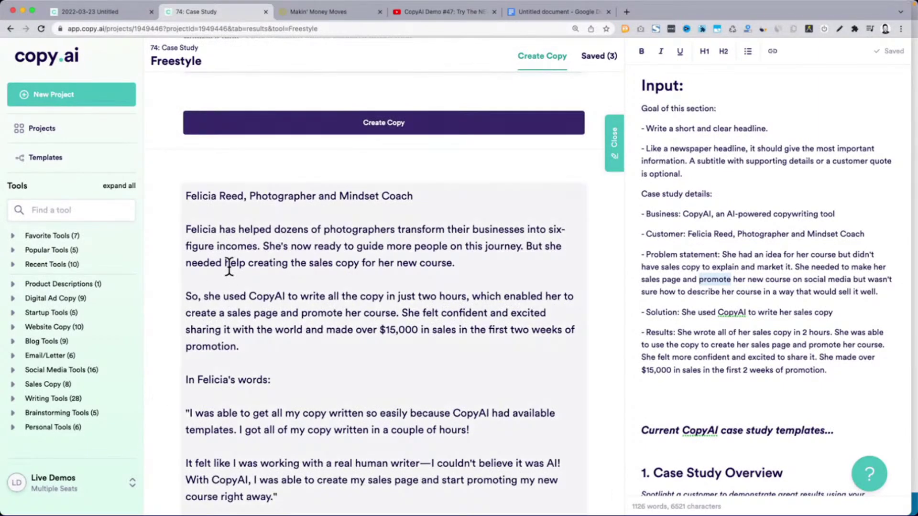
triple_click(212, 237)
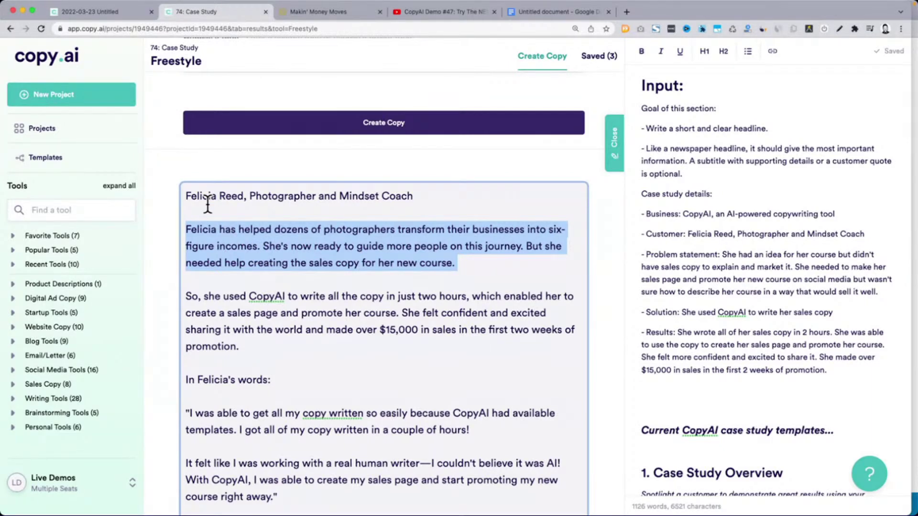
triple_click(297, 239)
scroll(253, 253, "down", 2)
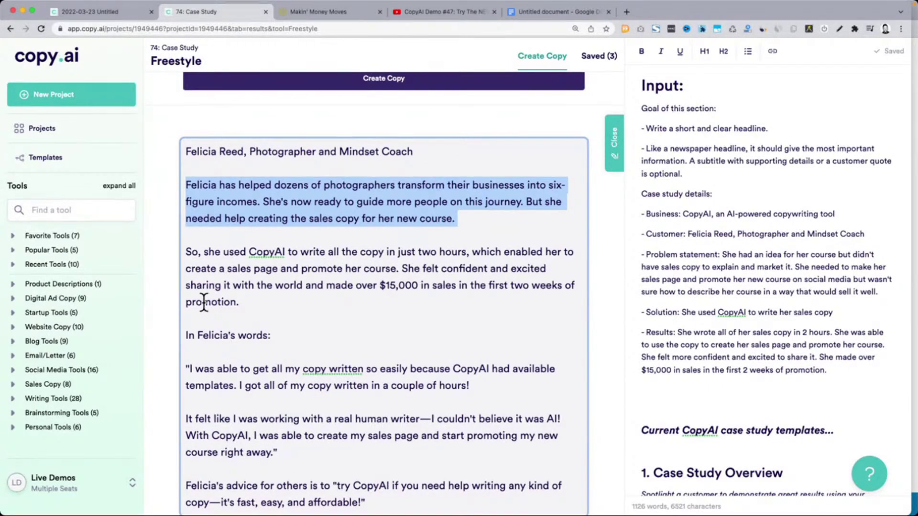
scroll(203, 266, "down", 6)
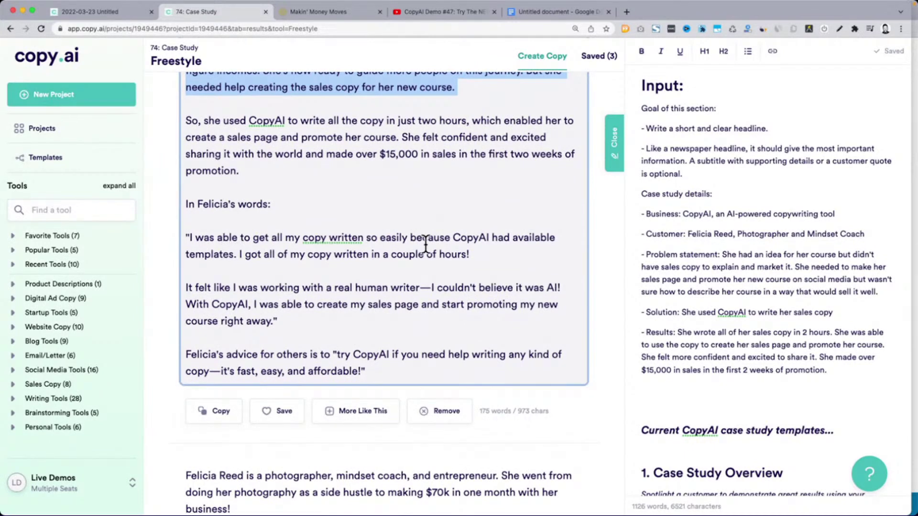
left_click_drag(245, 254, 424, 254)
left_click_drag(189, 289, 440, 317)
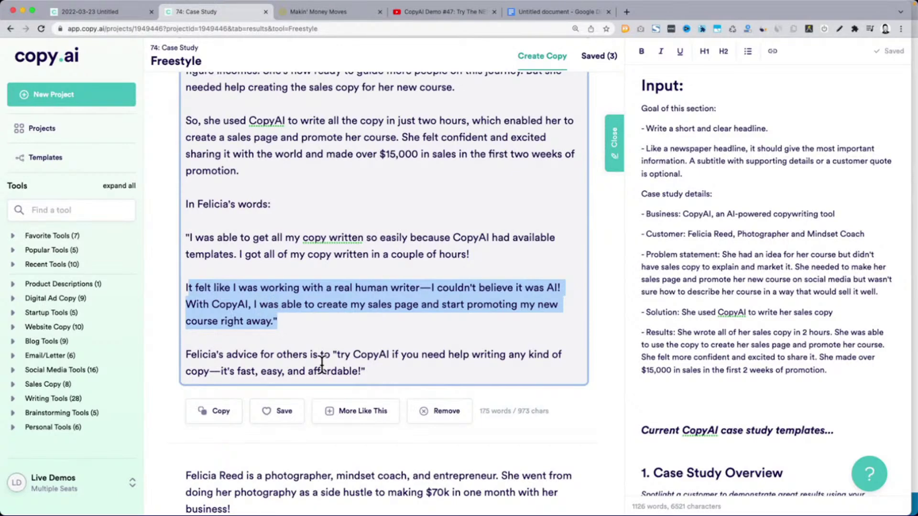
left_click(366, 370)
left_click_drag(366, 371, 187, 127)
scroll(186, 127, "down", 5)
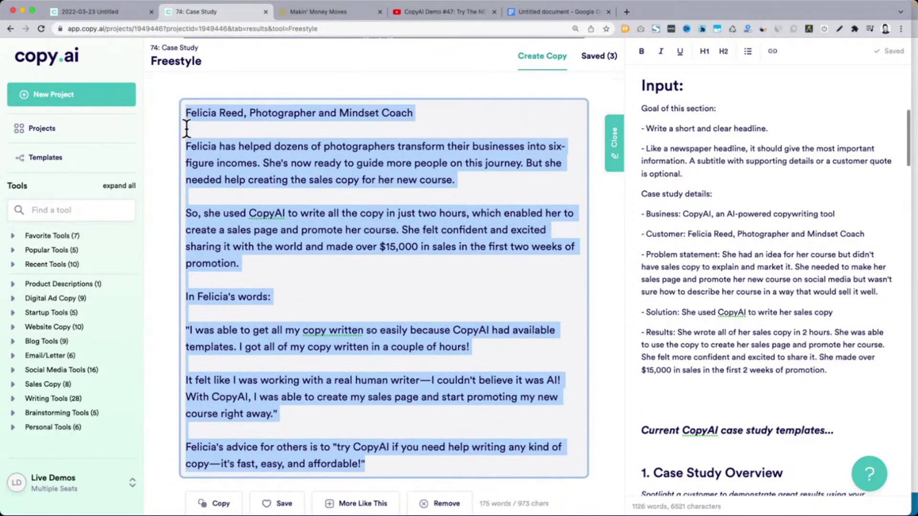
left_click(279, 373)
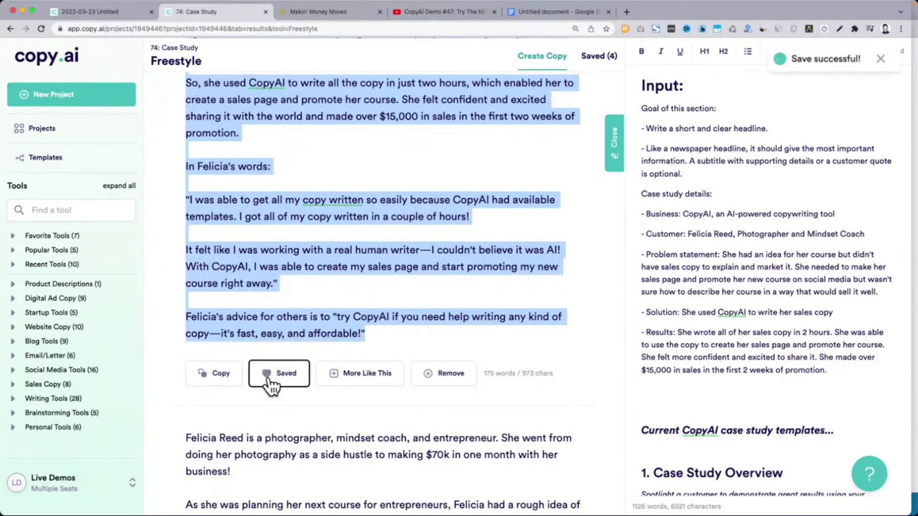
scroll(270, 383, "down", 5)
Review the next draft's paragraphs and save the draft ending with 'Just do it'
scroll(269, 380, "down", 5)
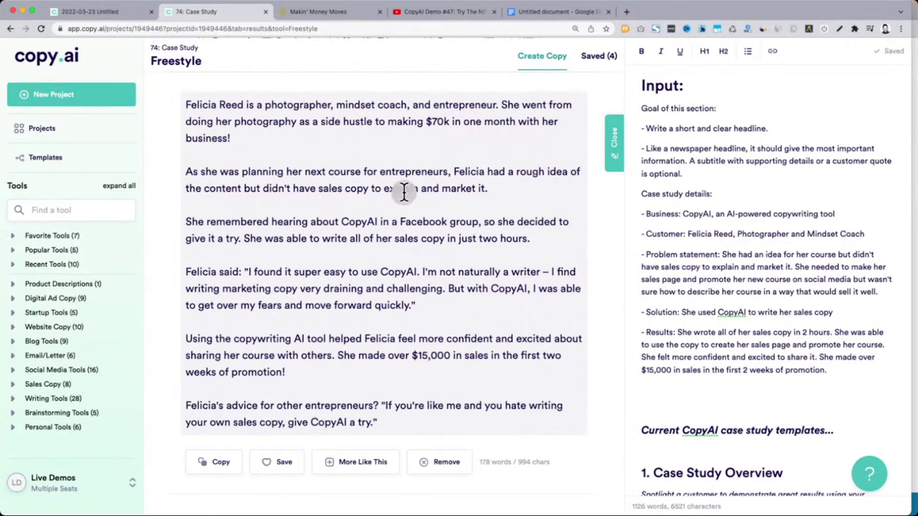
triple_click(395, 191)
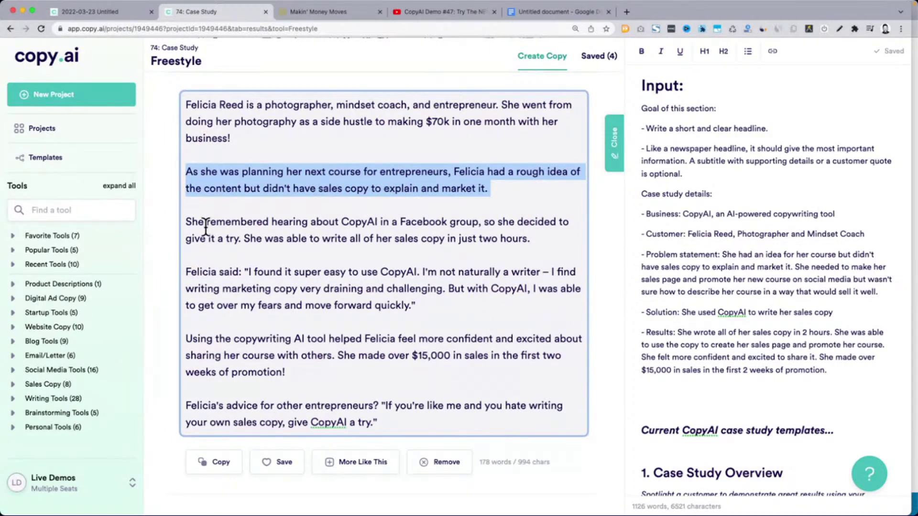
triple_click(415, 231)
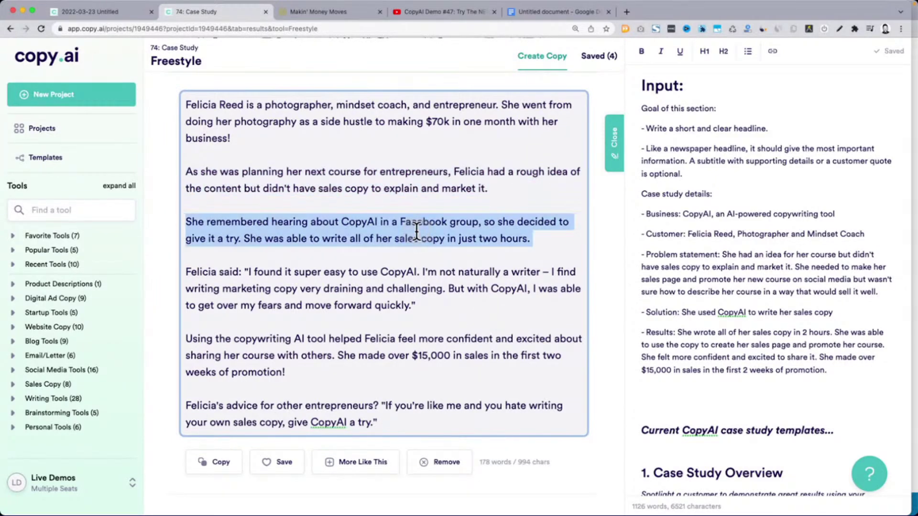
triple_click(324, 287)
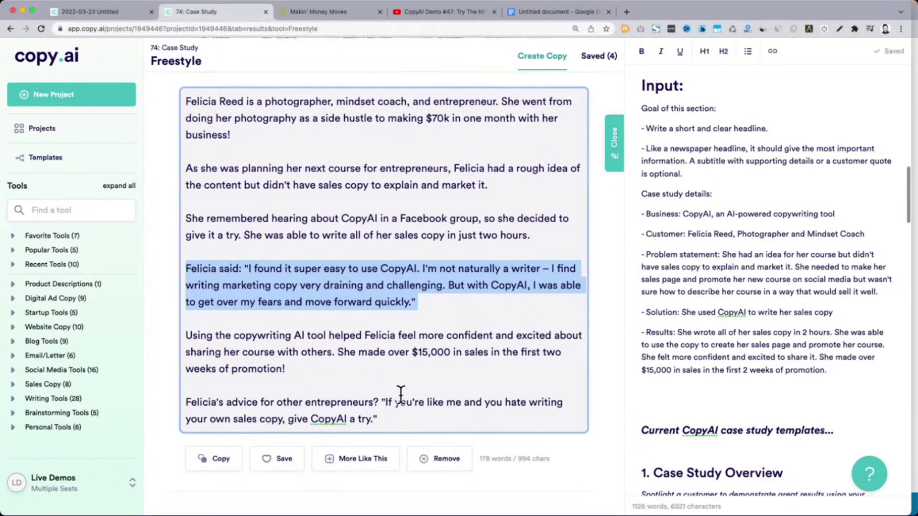
scroll(401, 394, "down", 5)
scroll(400, 394, "down", 5)
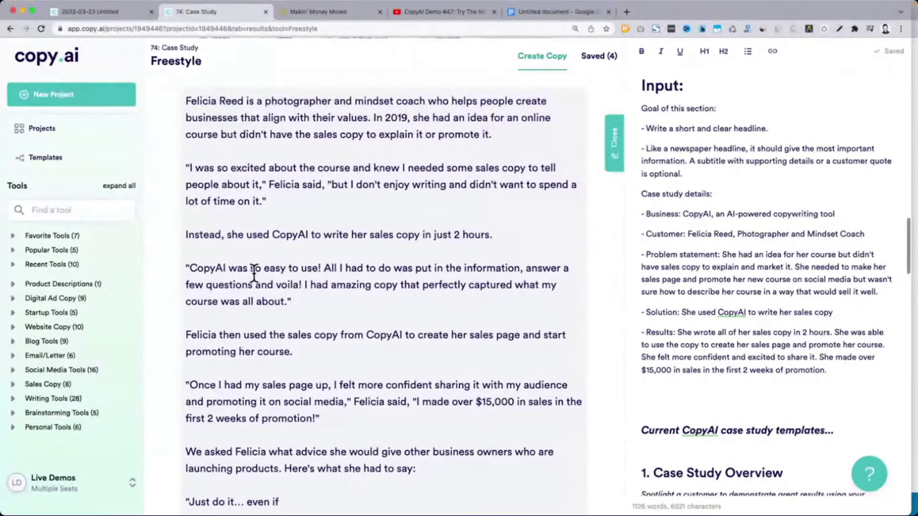
scroll(253, 268, "down", 2)
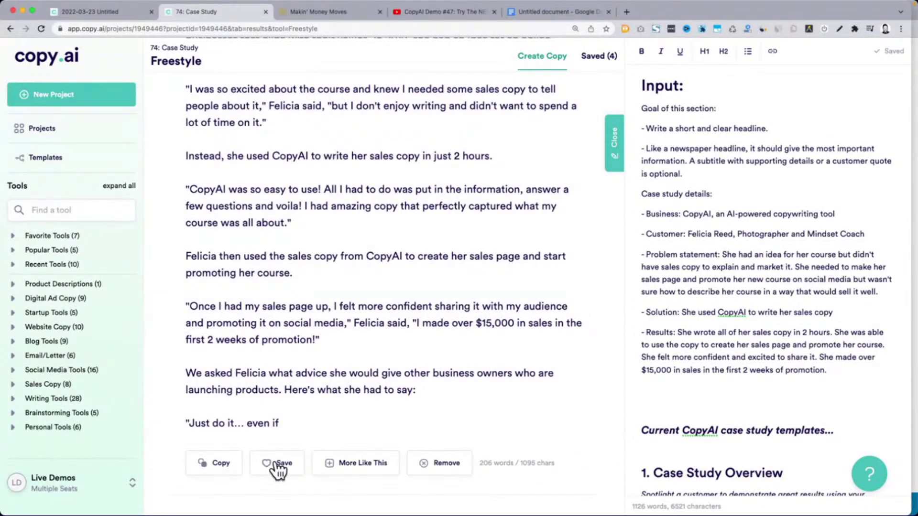
left_click(281, 469)
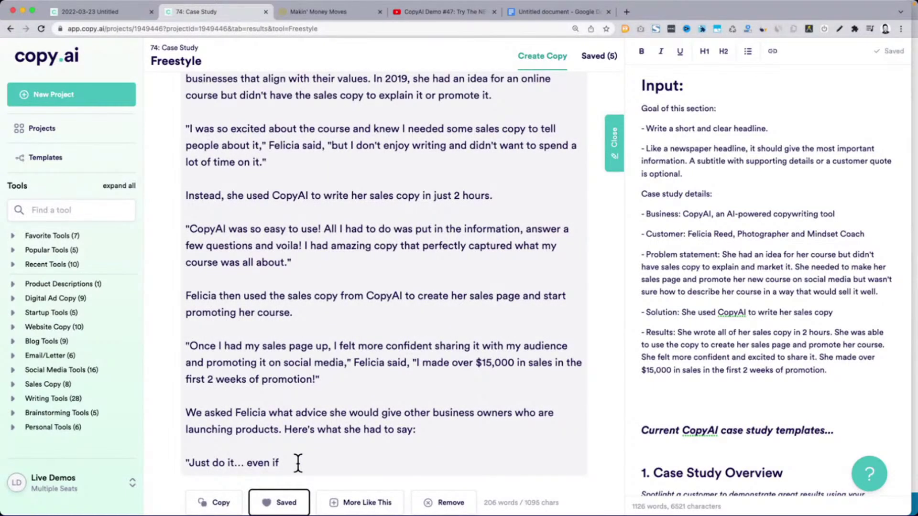
Save the Facebook group, 'Believe & Achieve' and 'Create Your Dream Photography Business' drafts
scroll(297, 463, "up", 10)
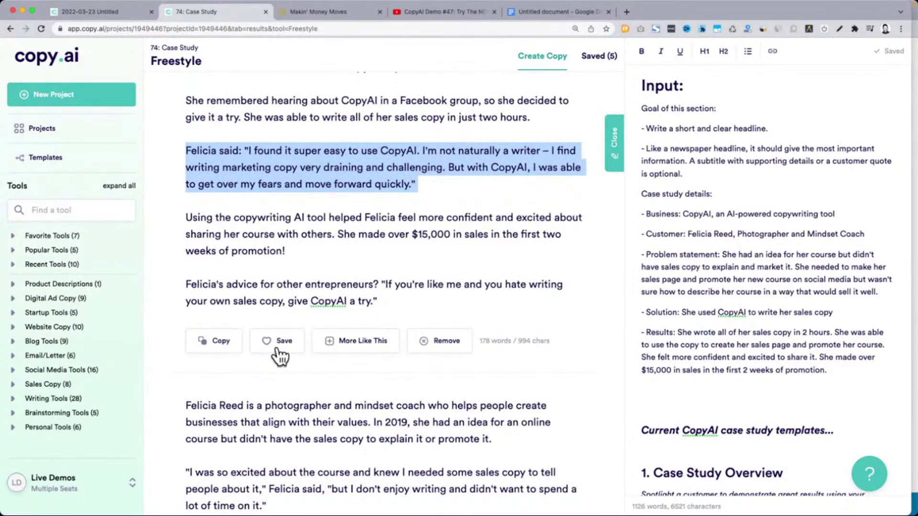
left_click(277, 349)
scroll(278, 348, "down", 5)
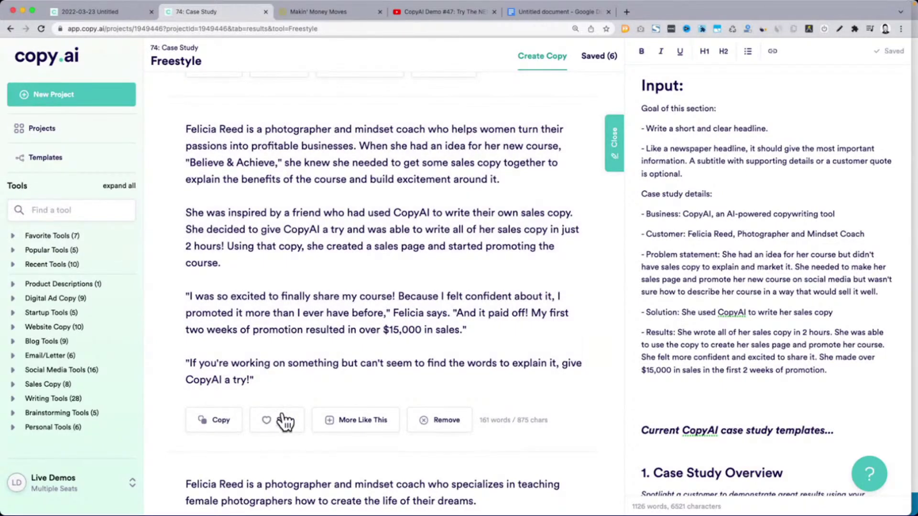
left_click(277, 420)
scroll(283, 421, "down", 5)
scroll(282, 420, "down", 1)
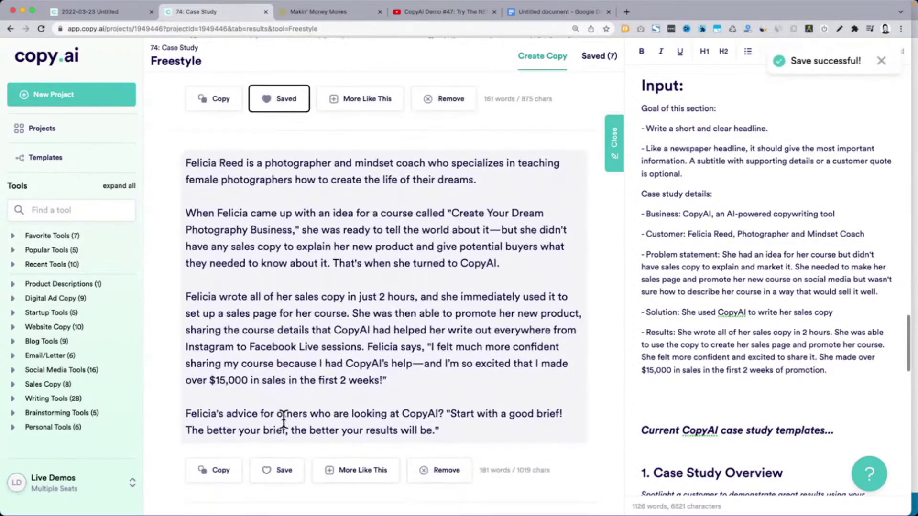
left_click(282, 445)
Save the 'Be Your Own Boss' draft and the last generated draft, reaching 10 saved
scroll(282, 447, "down", 5)
scroll(282, 447, "down", 5)
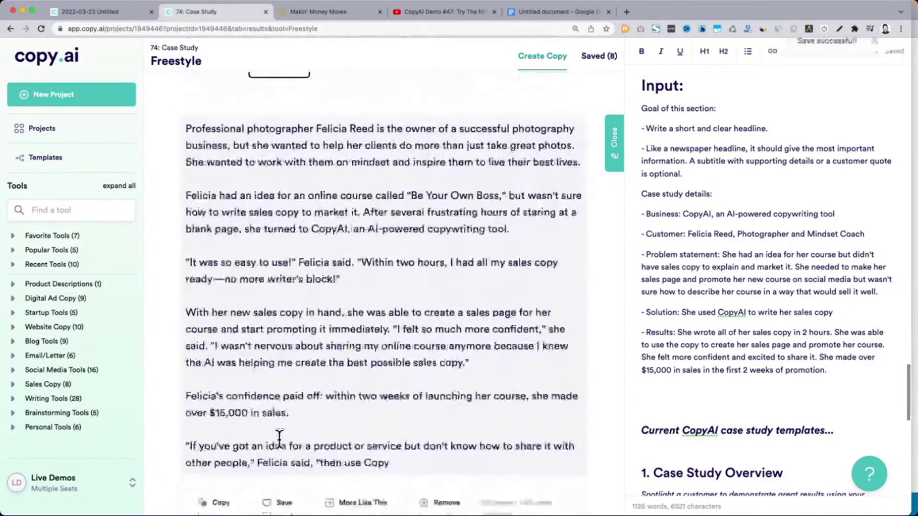
left_click(279, 433)
scroll(282, 431, "down", 3)
scroll(283, 428, "down", 2)
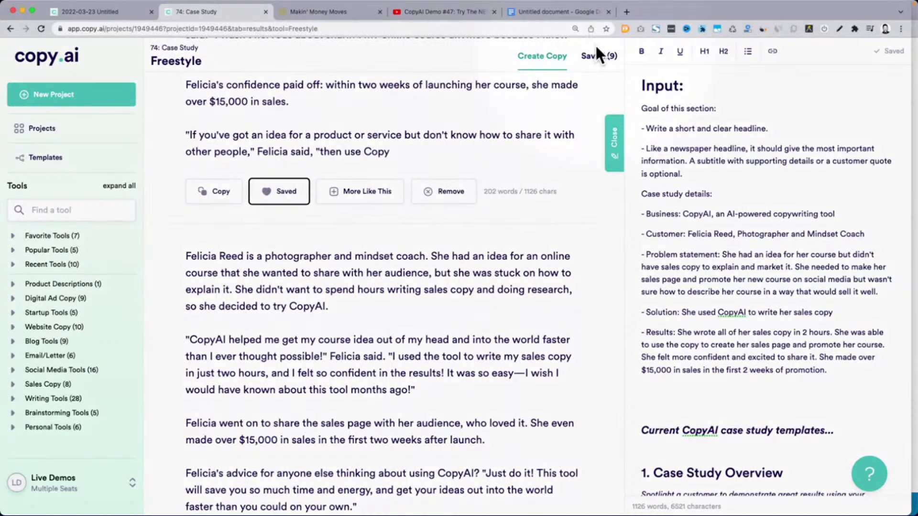
scroll(383, 242, "down", 1)
scroll(383, 242, "down", 5)
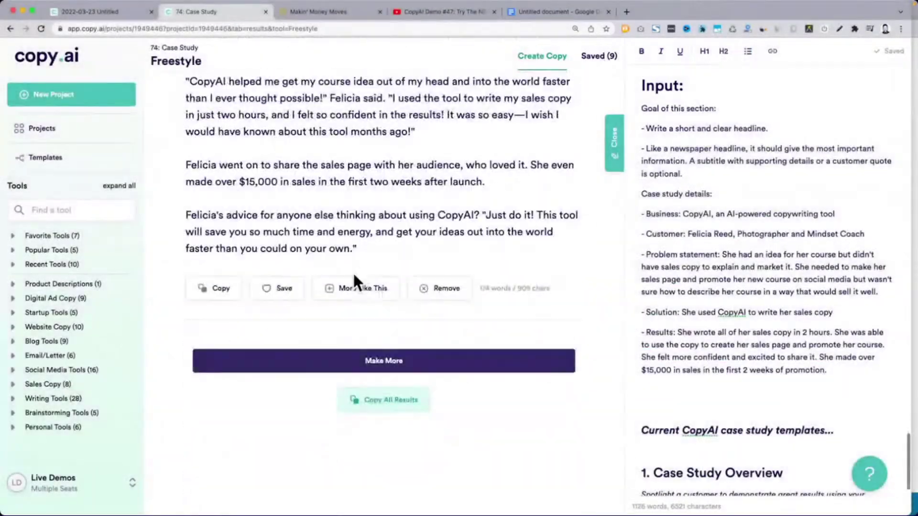
left_click(267, 289)
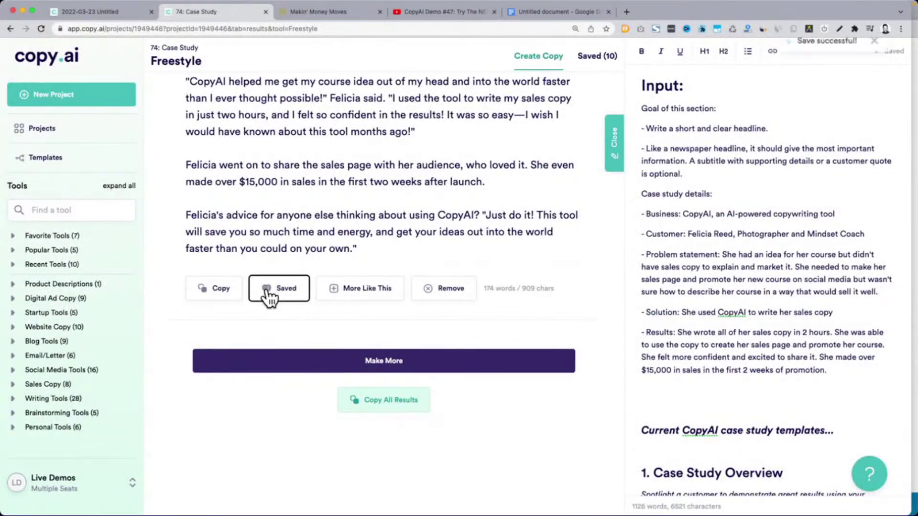
scroll(267, 289, "up", 10)
scroll(266, 288, "up", 10)
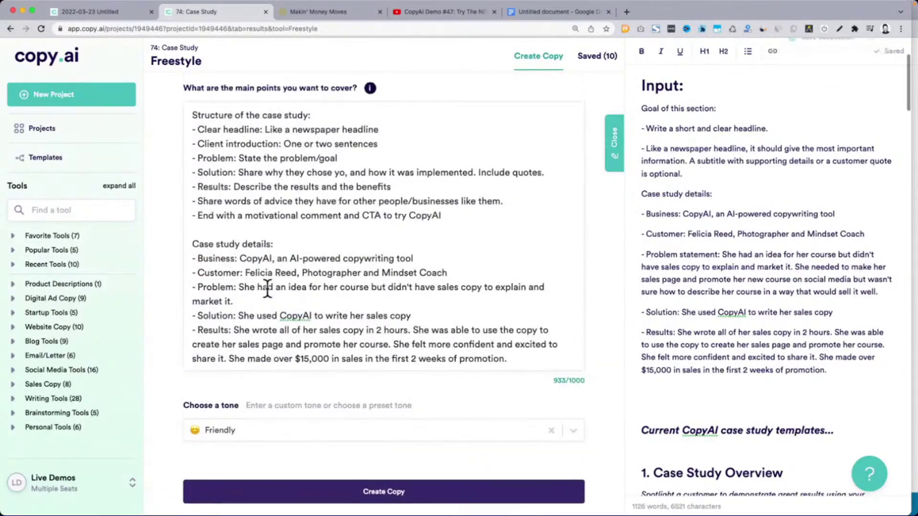
Strip the structure outline and blank lines from the prompt and generate new copy
left_click_drag(192, 248, 455, 348)
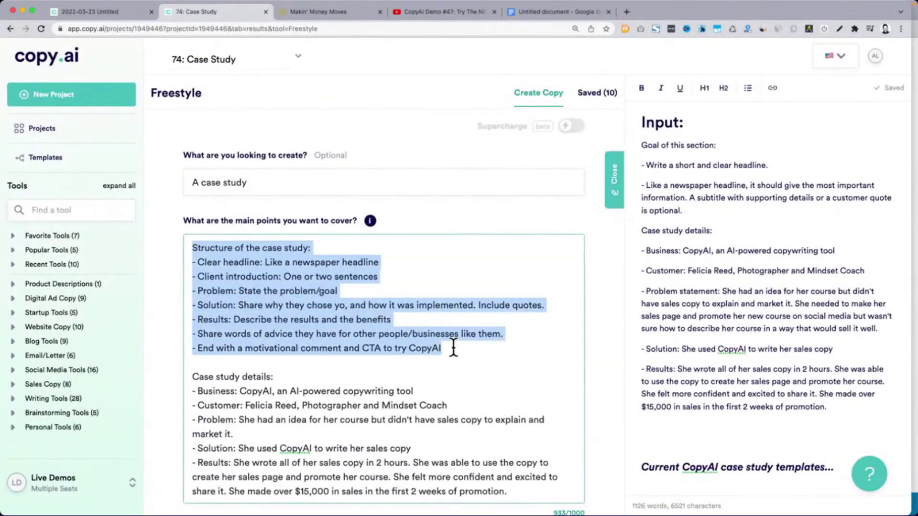
key("BackSpace")
left_click(192, 276)
key("BackSpace")
key("BackSpace")
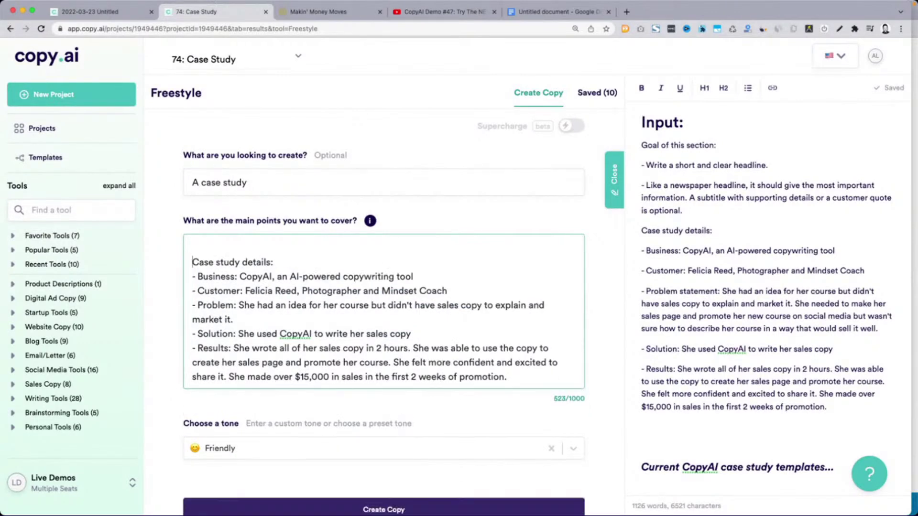
scroll(179, 295, "down", 3)
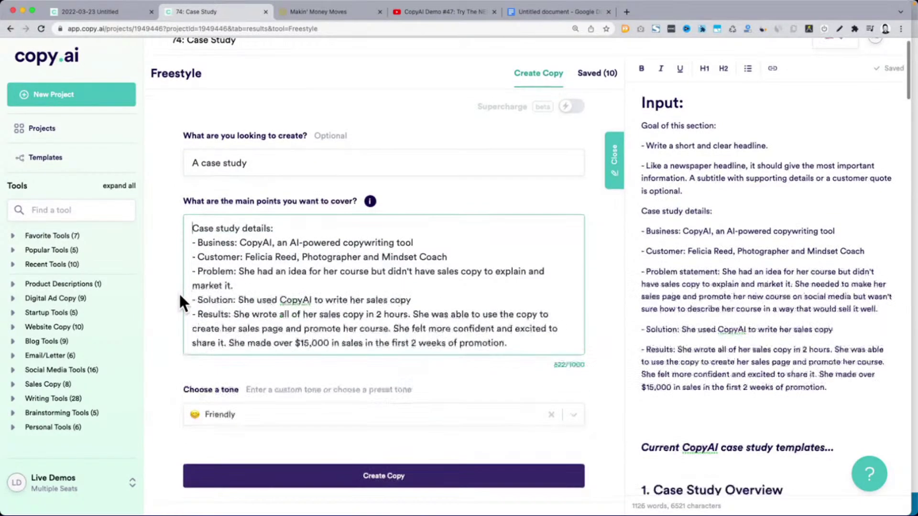
left_click(286, 419)
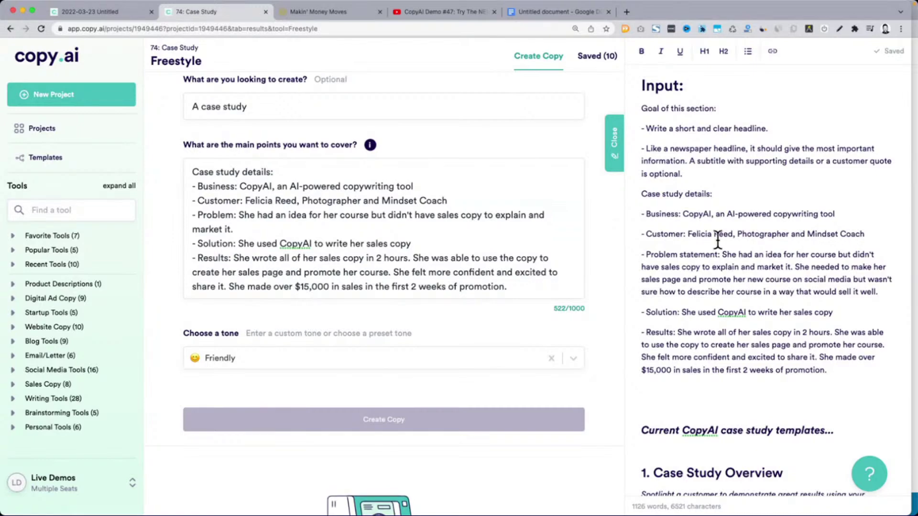
scroll(717, 244, "down", 10)
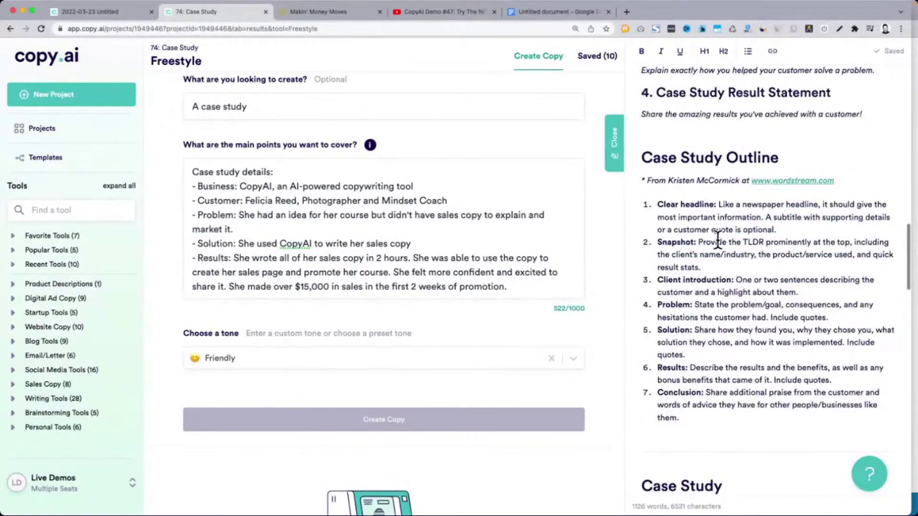
Paste the Case Study Outline from the notes at the top of the main points
left_click_drag(640, 157, 702, 414)
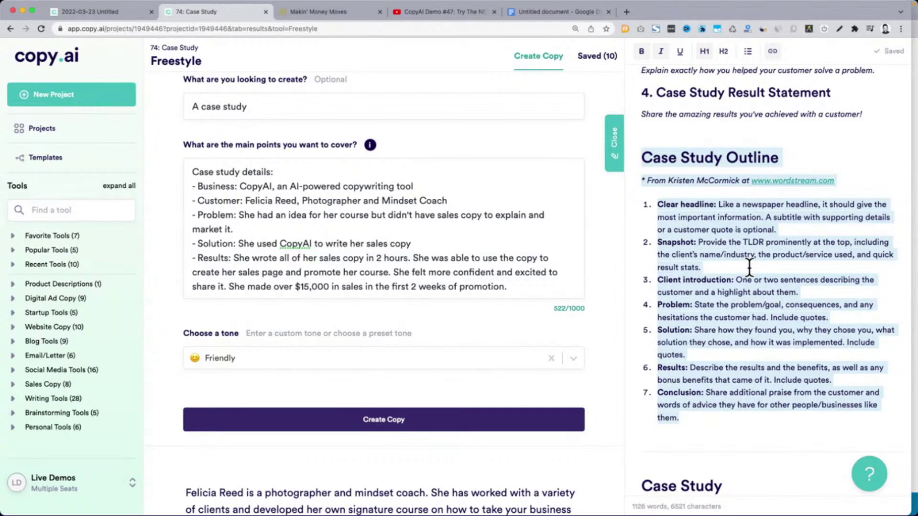
left_click(250, 188)
key("super+v")
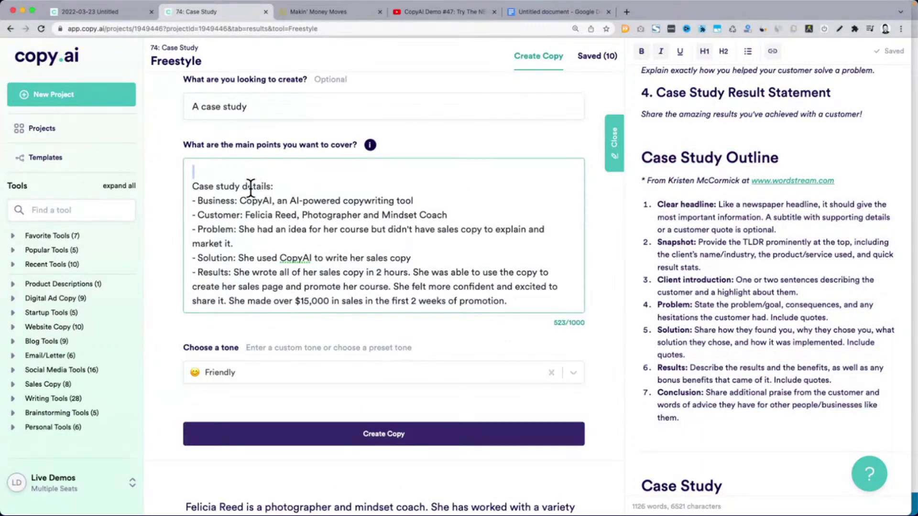
left_click(210, 180)
triple_click(213, 173)
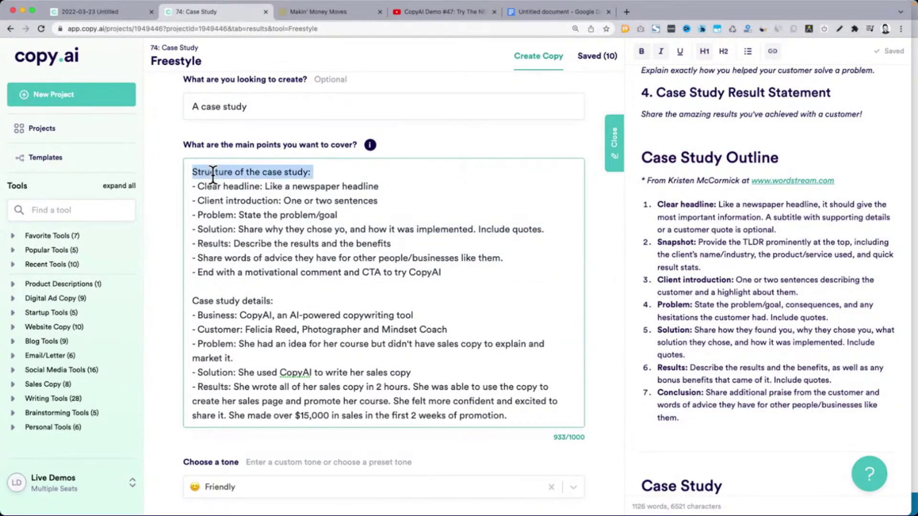
left_click_drag(193, 186, 473, 272)
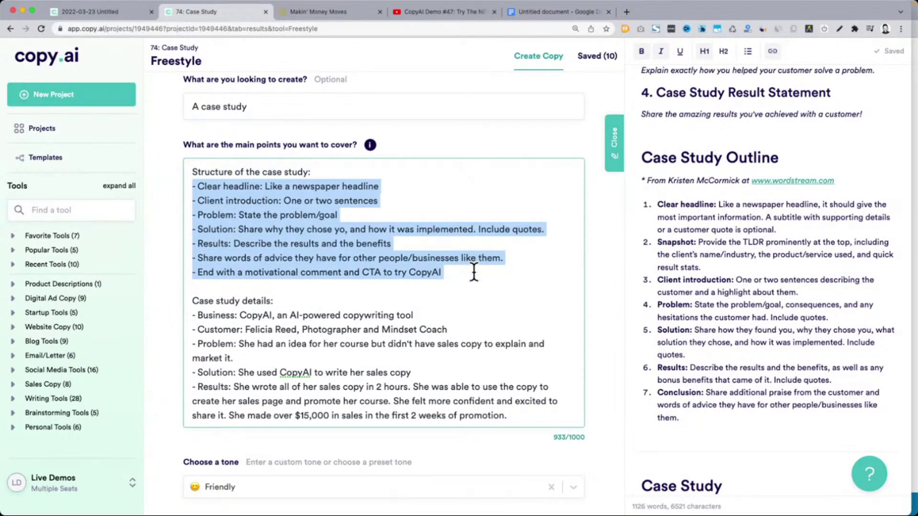
left_click_drag(190, 301, 518, 424)
Undo the paste so the main points hold only the case-study details at 522/1000
left_click(284, 236)
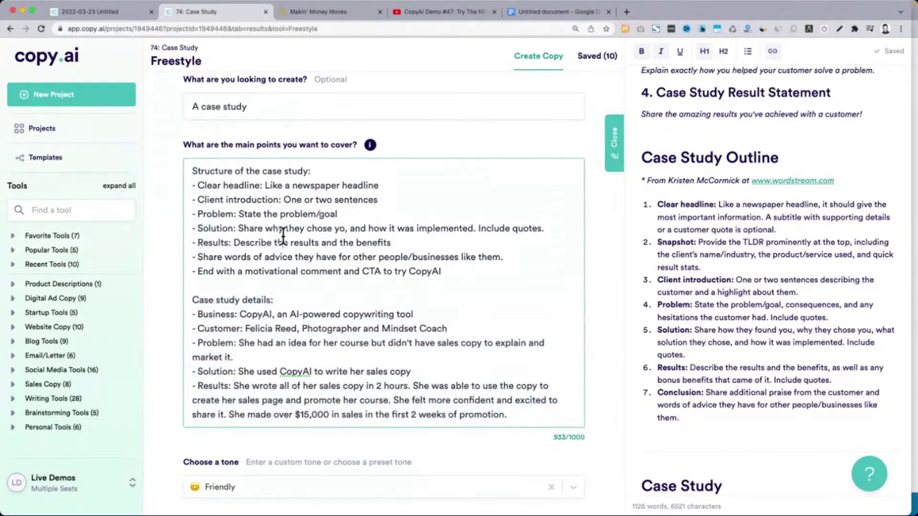
key("super+z")
key("super+z")
key("super+z")
key("super+z")
key("super+z")
key("super+z")
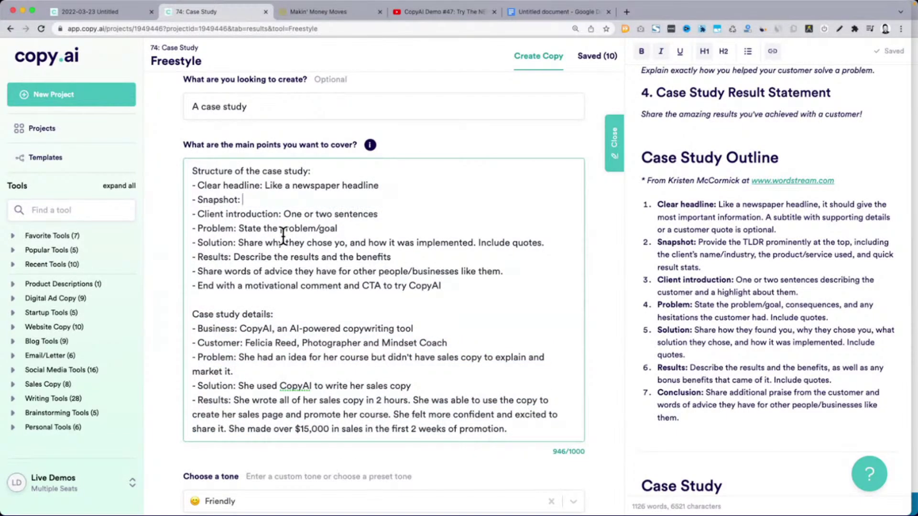
key("super+z")
key("super+z")
key("super+z")
key("super+z")
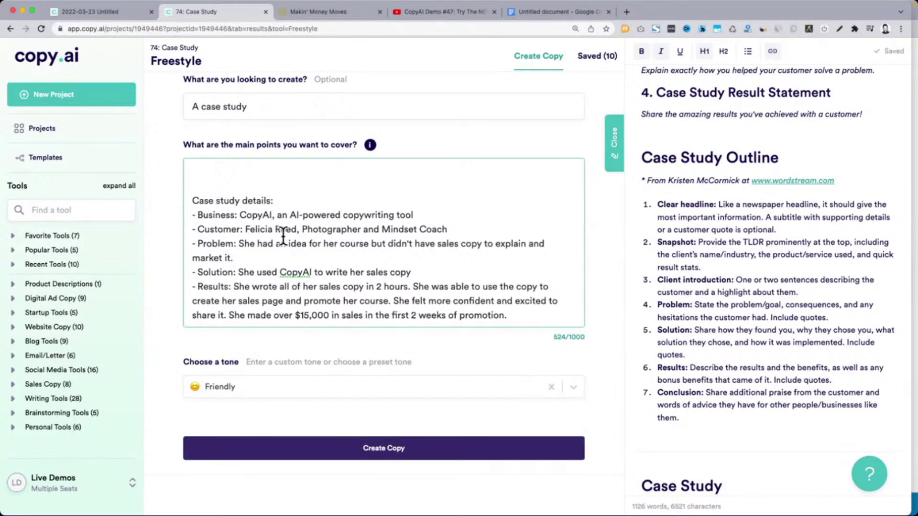
key("super+z")
key("super+z")
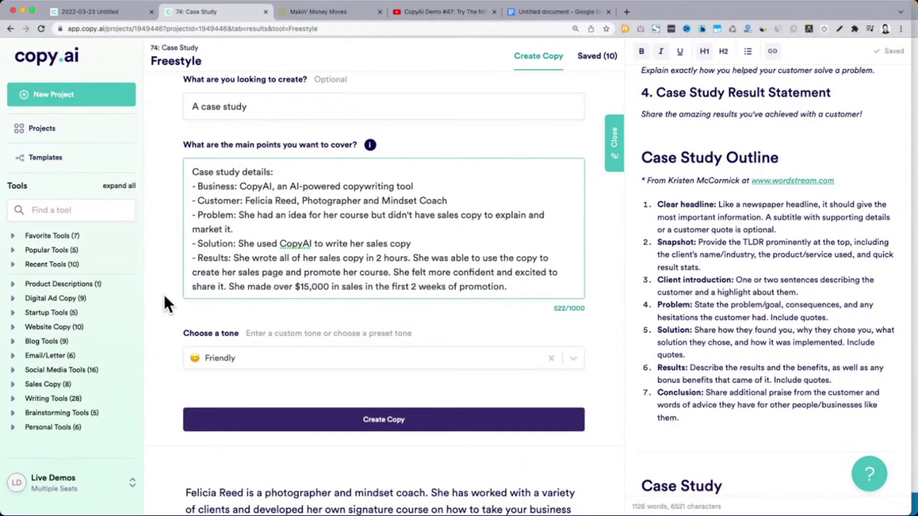
left_click_drag(193, 165, 559, 302)
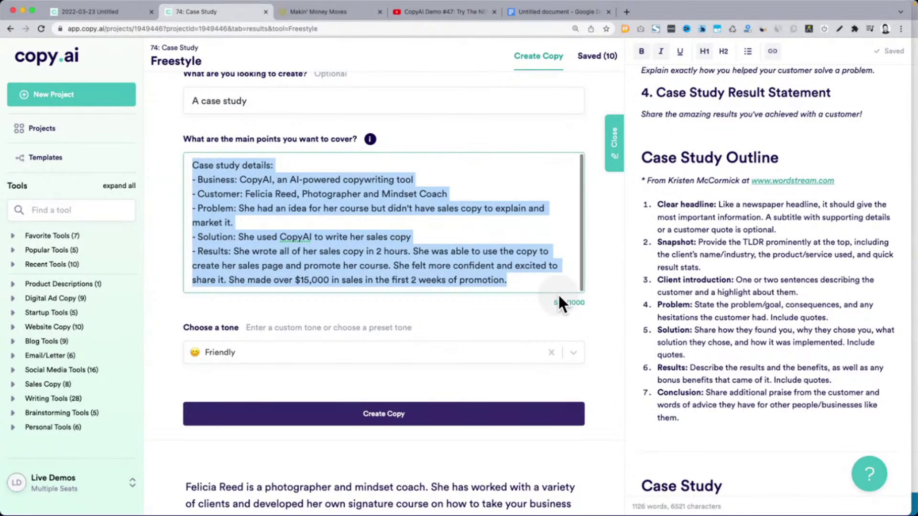
scroll(219, 299, "down", 6)
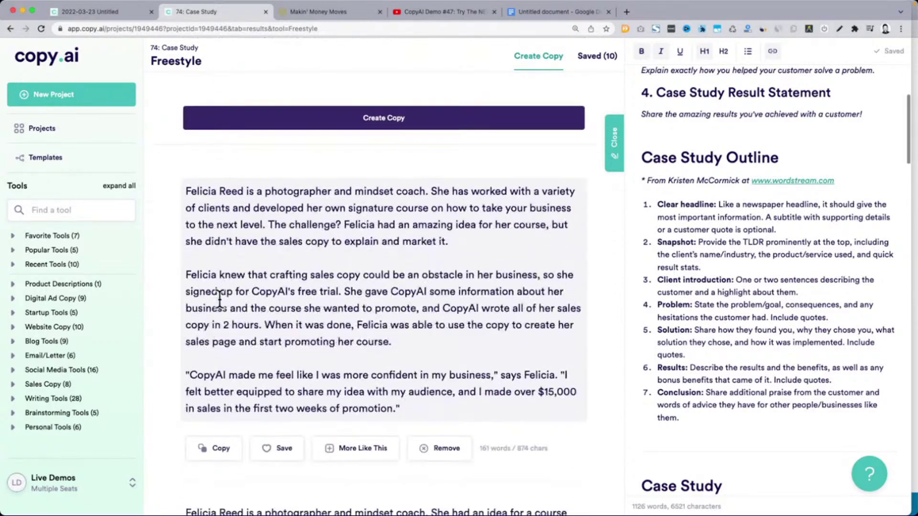
scroll(220, 298, "down", 1)
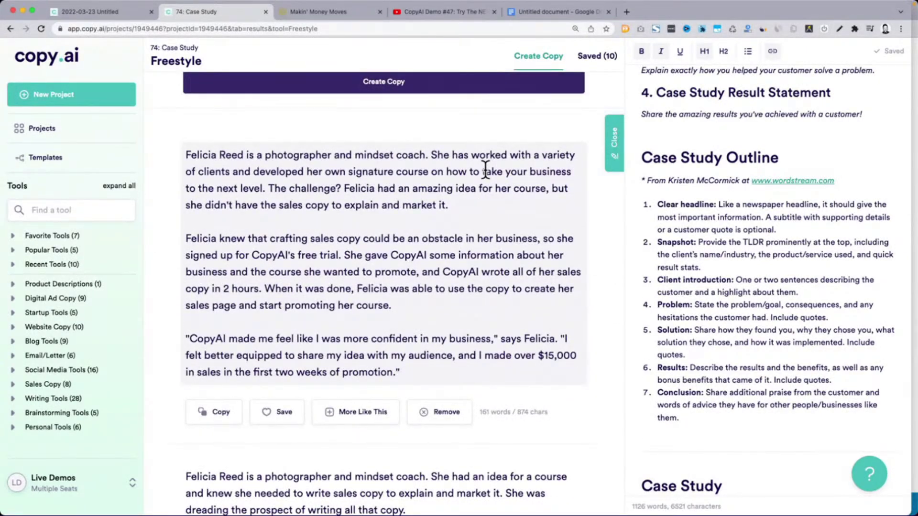
left_click_drag(275, 188, 452, 204)
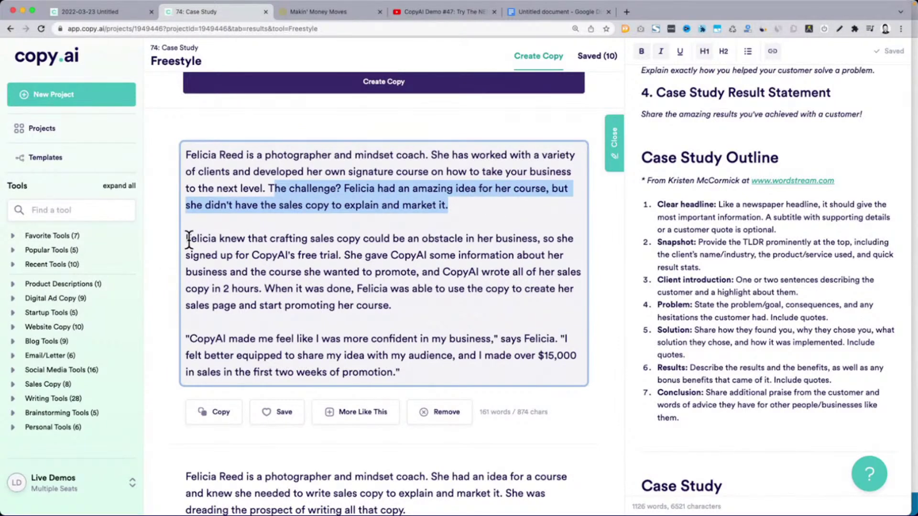
left_click_drag(189, 239, 428, 371)
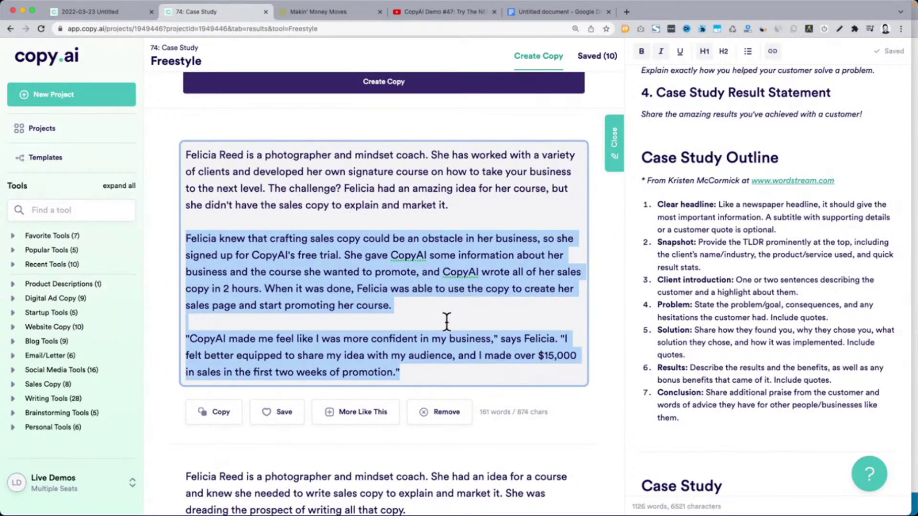
scroll(446, 322, "down", 6)
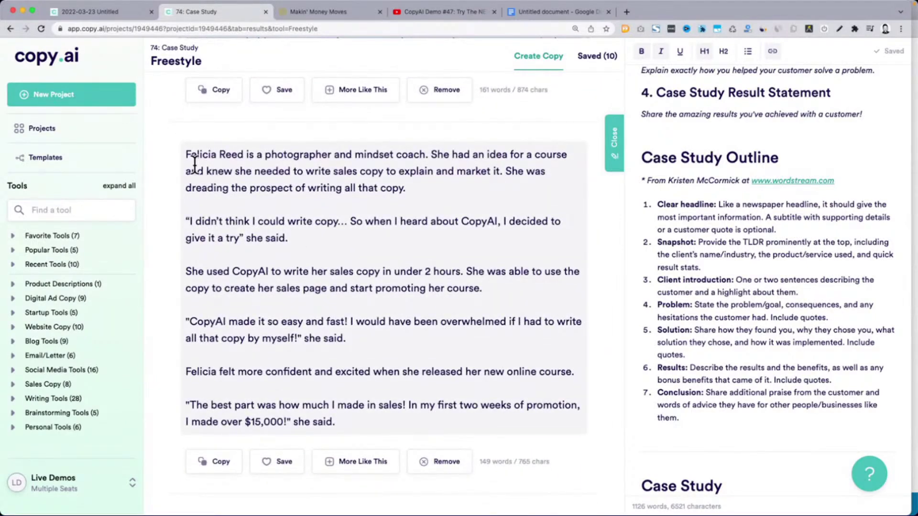
left_click_drag(187, 155, 428, 182)
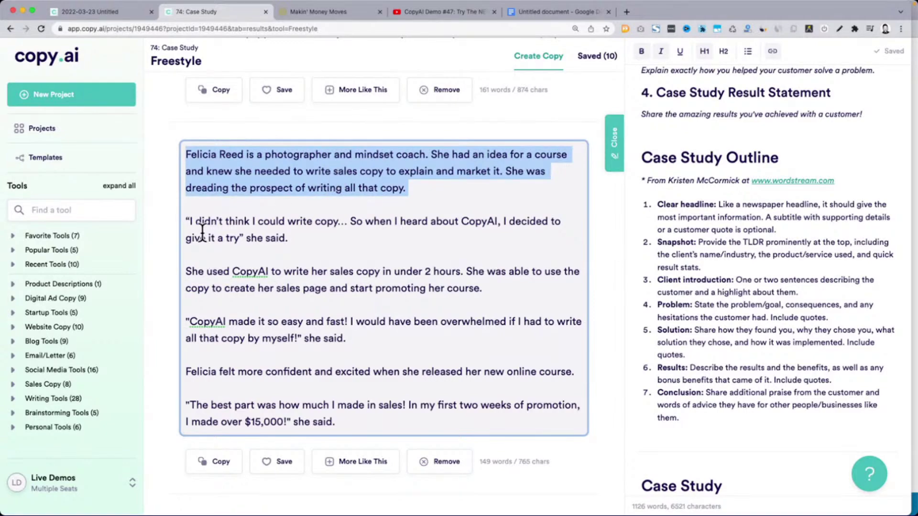
scroll(365, 413, "down", 8)
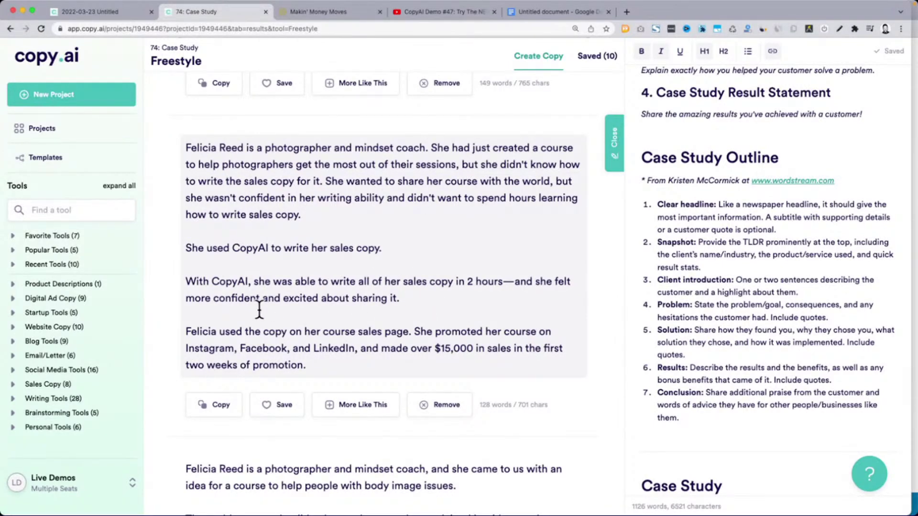
scroll(259, 308, "down", 1)
scroll(259, 309, "down", 6)
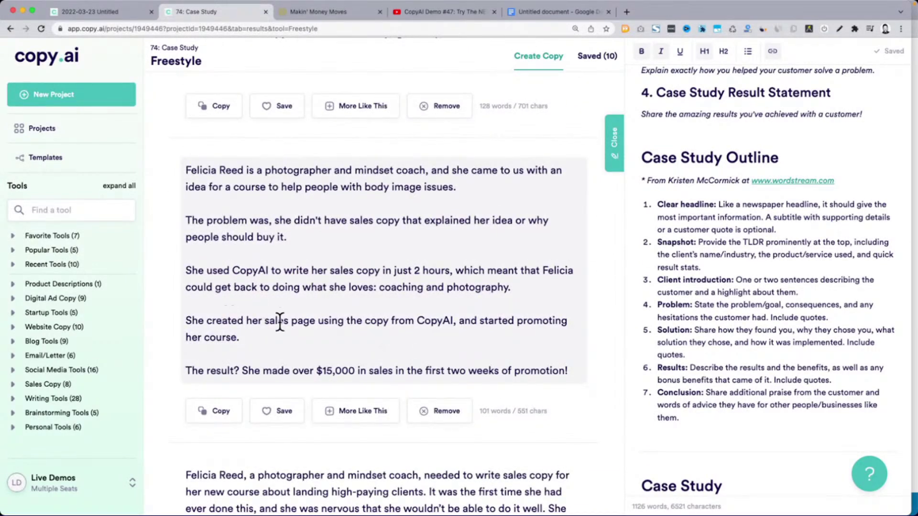
scroll(322, 219, "down", 5)
scroll(321, 219, "down", 1)
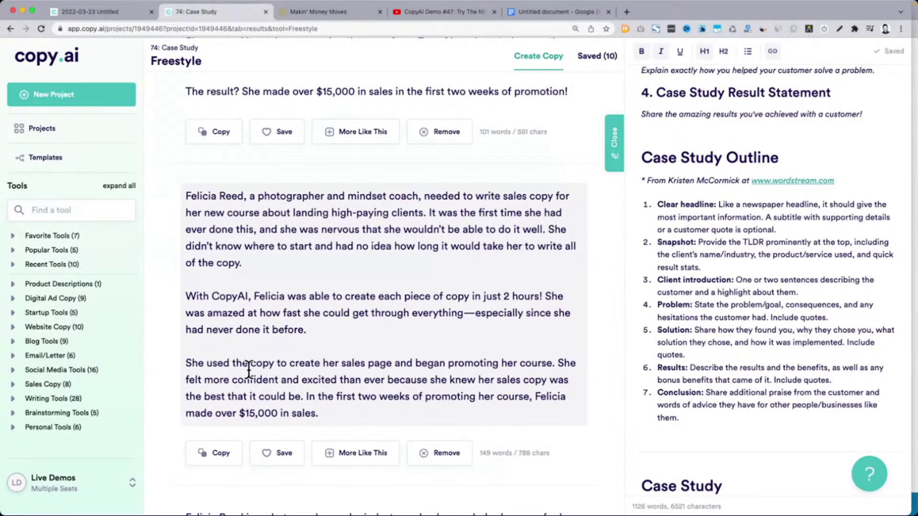
scroll(249, 369, "up", 15)
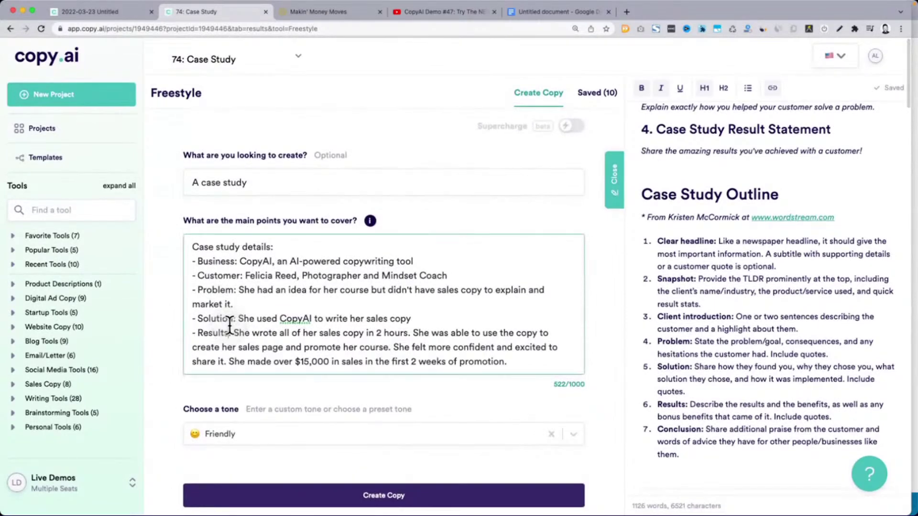
Select and review the case-study description and details text in the main points
left_click_drag(192, 247, 522, 352)
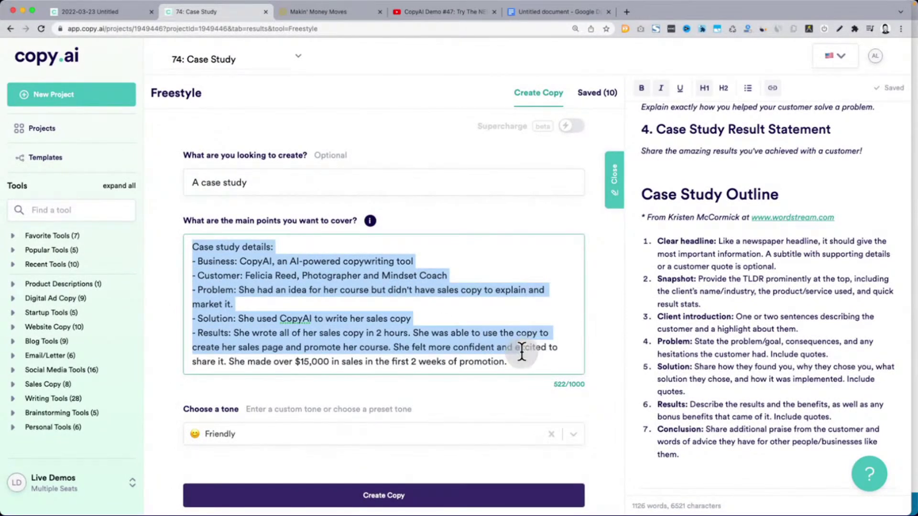
left_click_drag(193, 182, 280, 185)
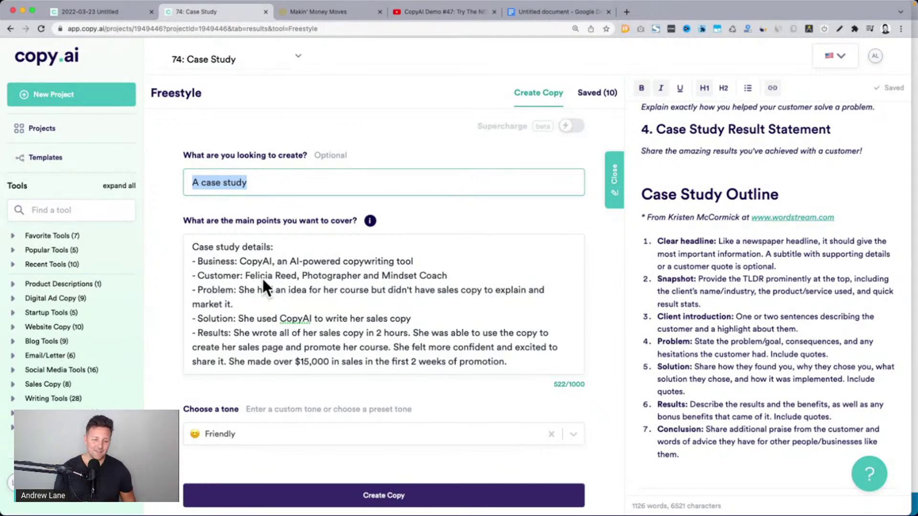
left_click(262, 277)
left_click_drag(191, 248, 509, 362)
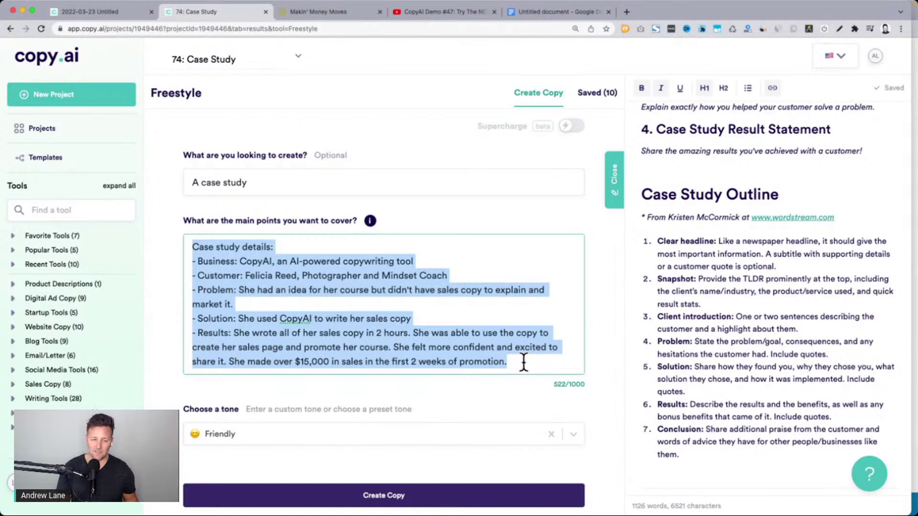
left_click(400, 276)
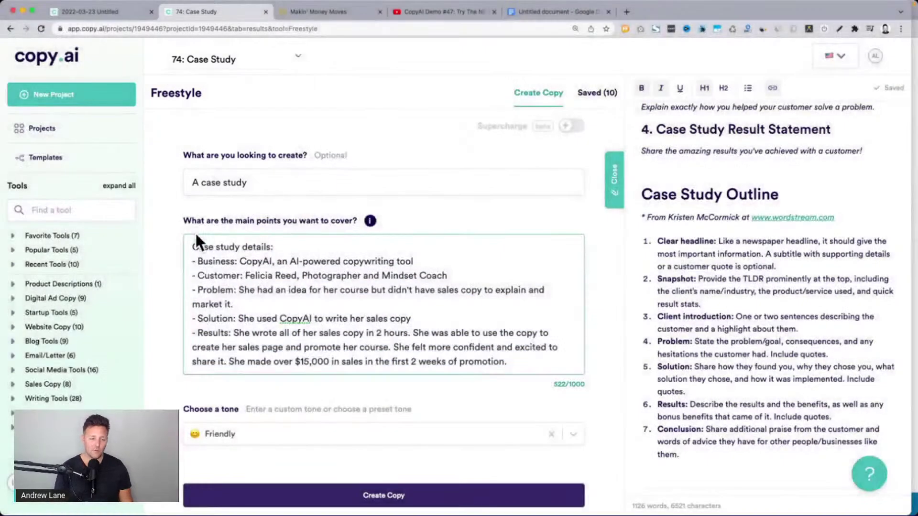
Paste the seven-bullet structure outline above the case-study details, reaching 933/1000
left_click(191, 255)
key("Return")
key("Return")
key("Up")
key("Up")
type("Structure of the case study: - Clear headline: Like a newspaper headline - Client introduction: One or two sentences - Problem: State the problem/goal - Solution: Share why they chose yo, and how it was implemented. Include quotes. - Results: Describe the results and the benefits - Share words of advice they have for other people/businesses like them. - End with a motivational comment and CTA to try CopyAI")
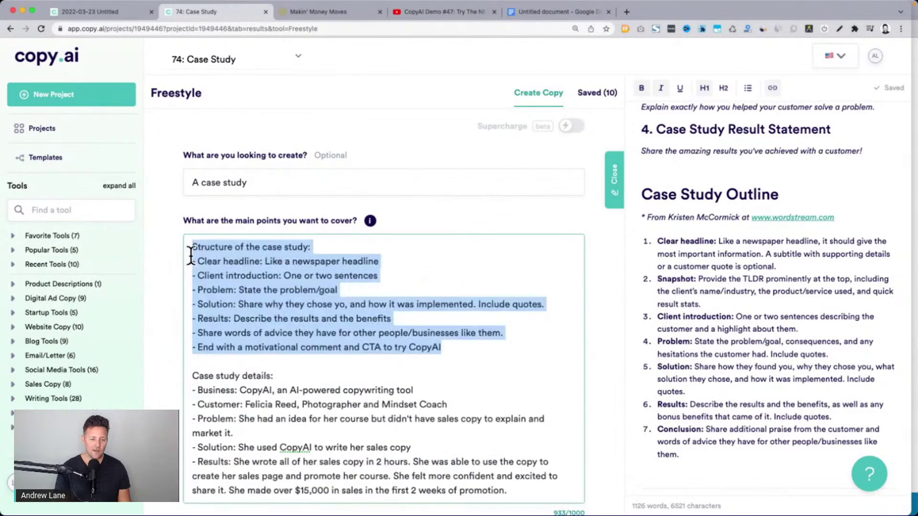
scroll(209, 259, "down", 3)
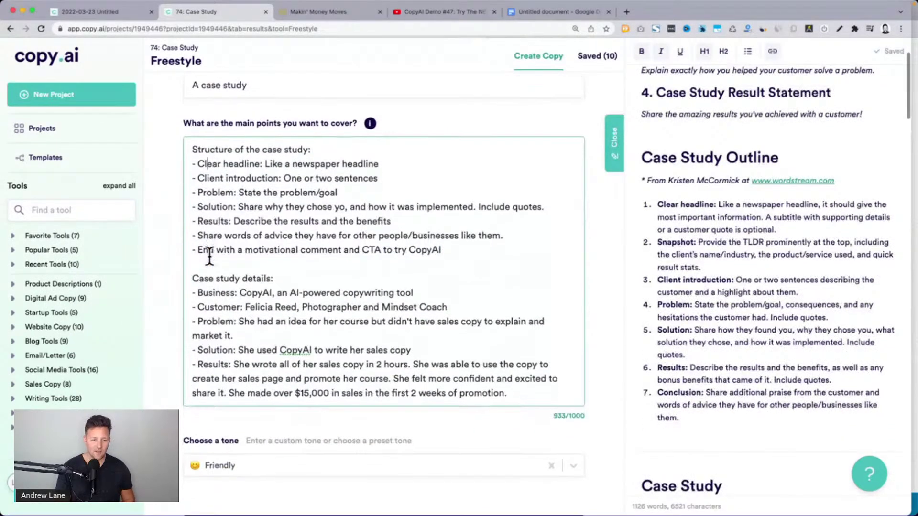
Highlight the customer's name and job title on the Customer line
left_click_drag(244, 302, 426, 302)
left_click(426, 301)
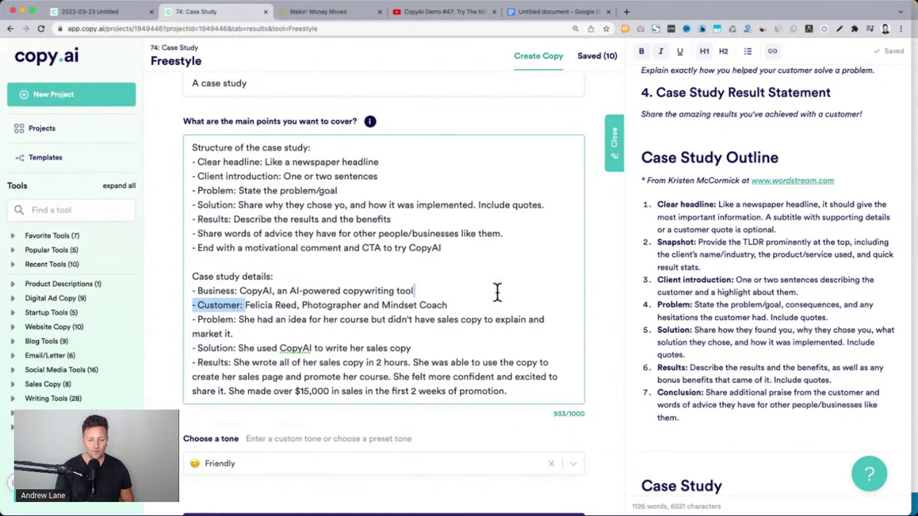
left_click(285, 315)
left_click_drag(246, 305, 454, 303)
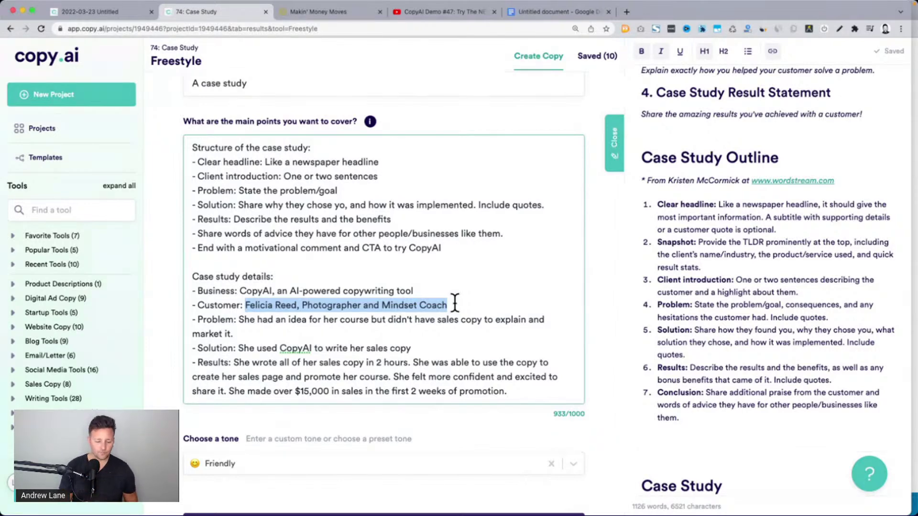
key("super+Tab")
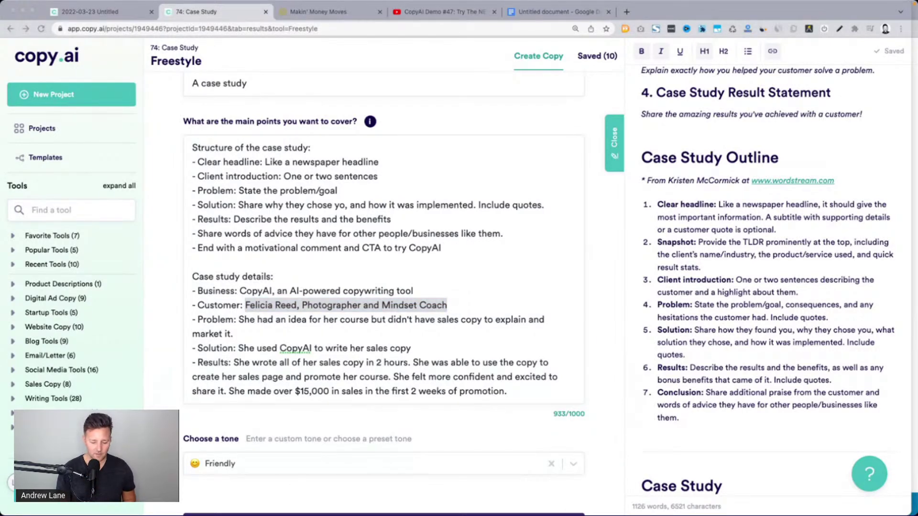
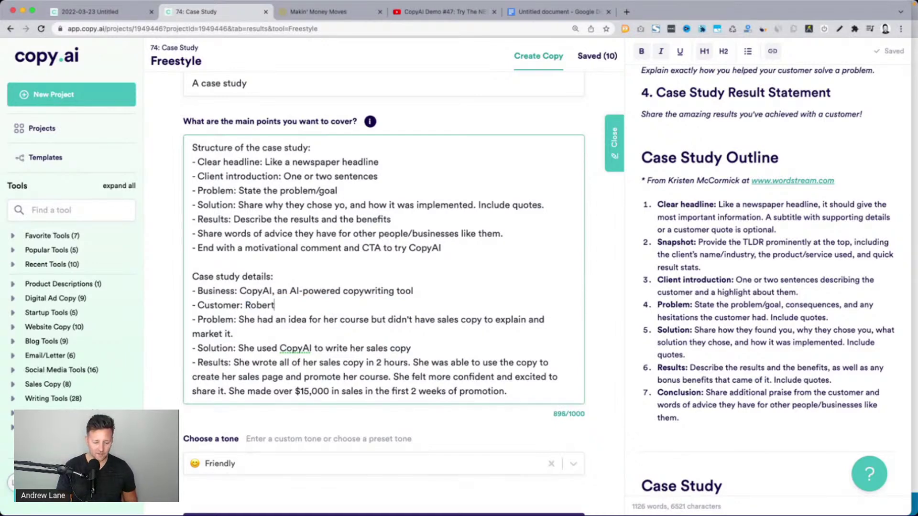
Change the Customer line to the new customer's full name, Lifecycle Marketing Manager
key("super+Tab")
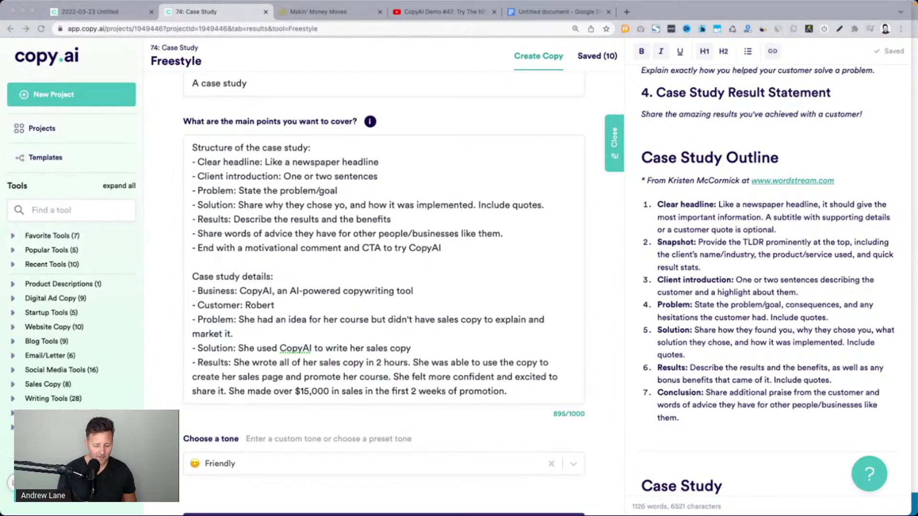
left_click(288, 311)
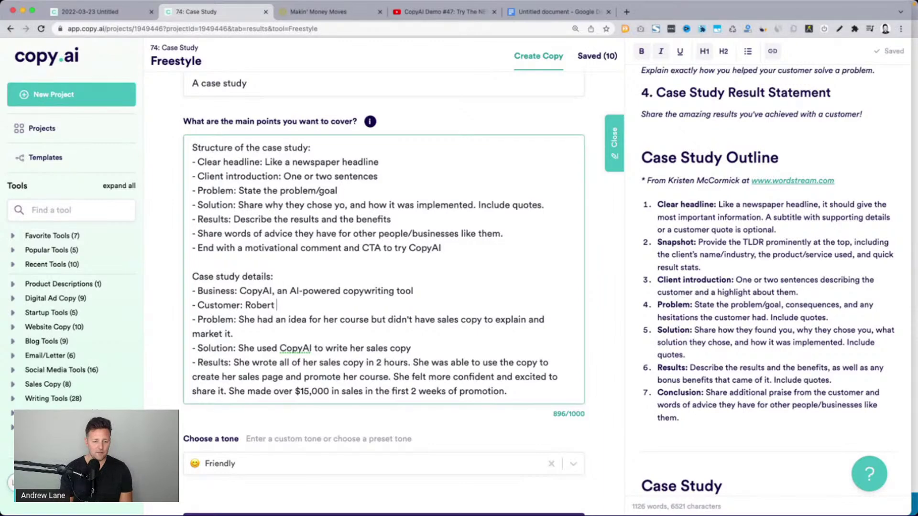
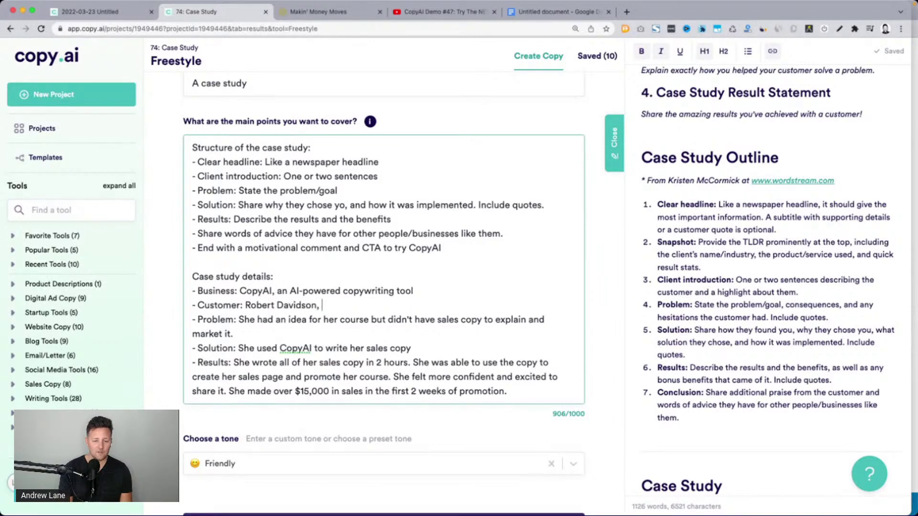
type("Lifecycle ")
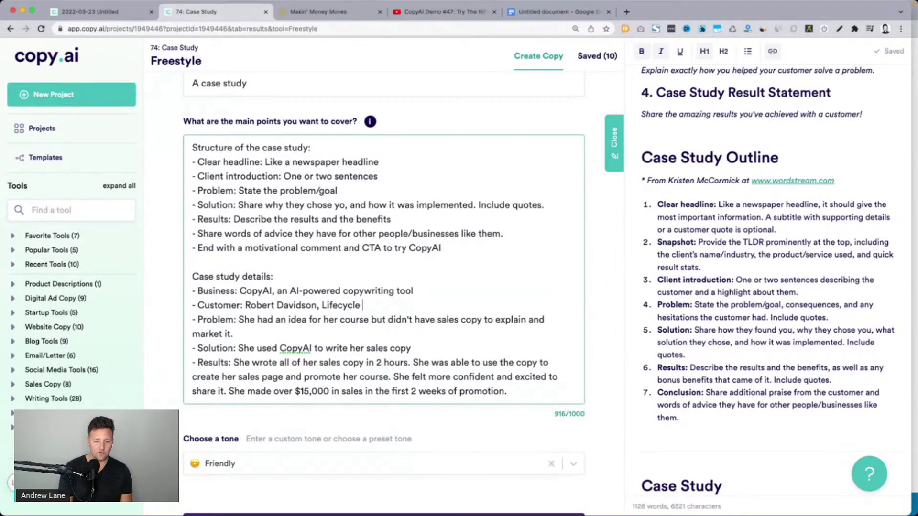
type("Marketing marketing manager")
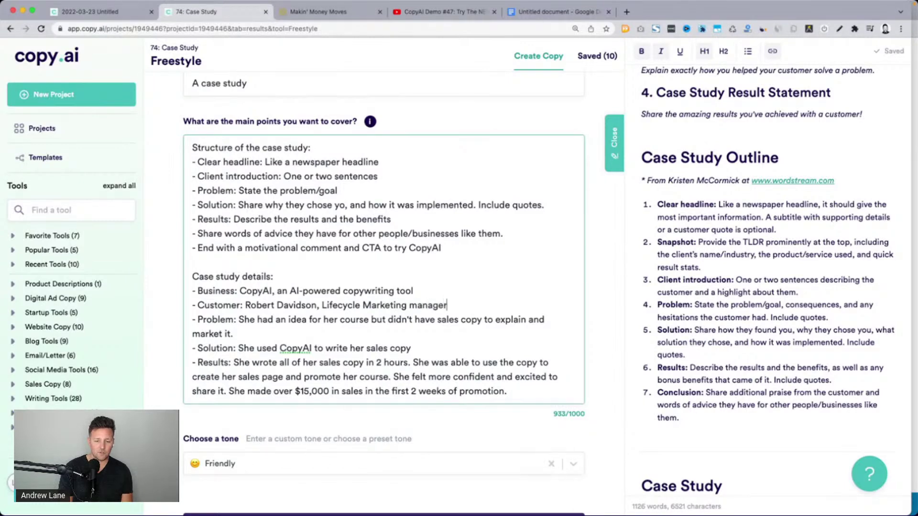
key("BackSpace")
key("BackSpace")
key("BackSpace")
key("BackSpace")
key("BackSpace")
key("BackSpace")
key("BackSpace")
key("BackSpace")
key("BackSpace")
type("Manager")
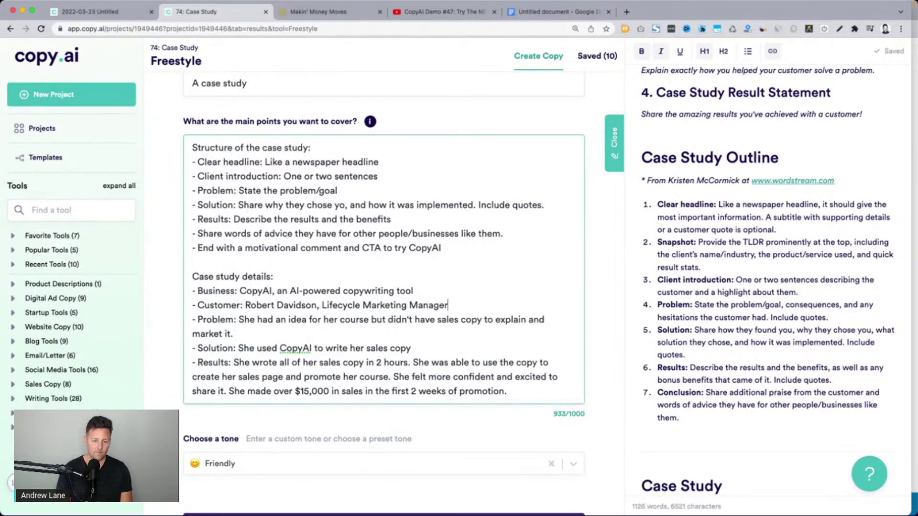
Rewrite the Problem line: he had to write 30 emails in 24 hours and felt overwhelmed
left_click_drag(239, 319, 233, 334)
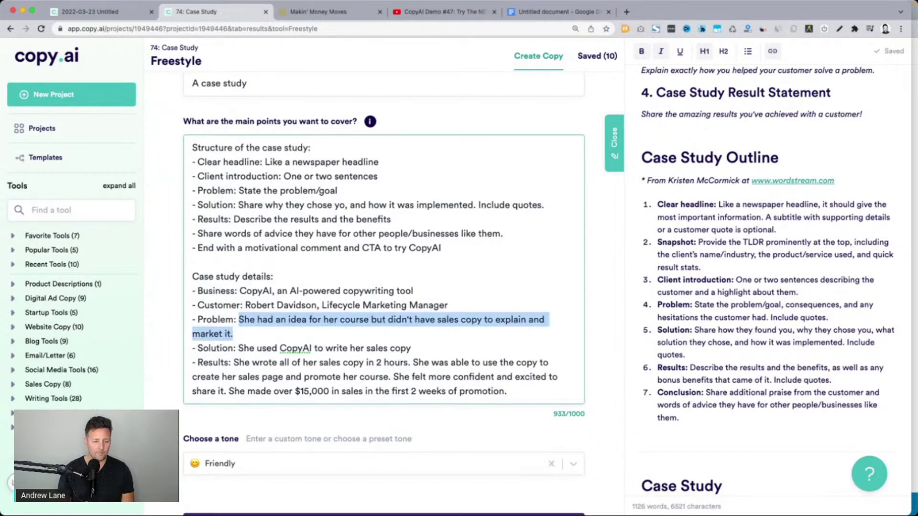
type("He had to write 40")
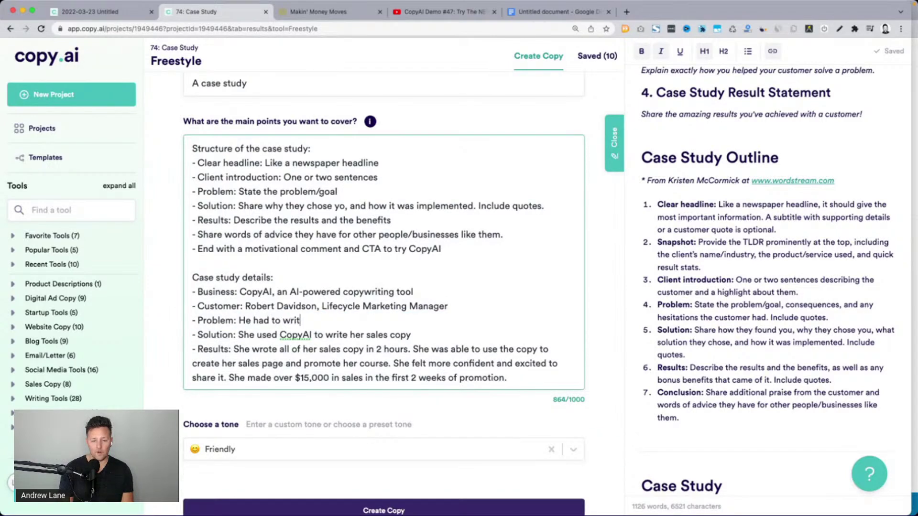
key("BackSpace")
key("BackSpace")
type("30 em")
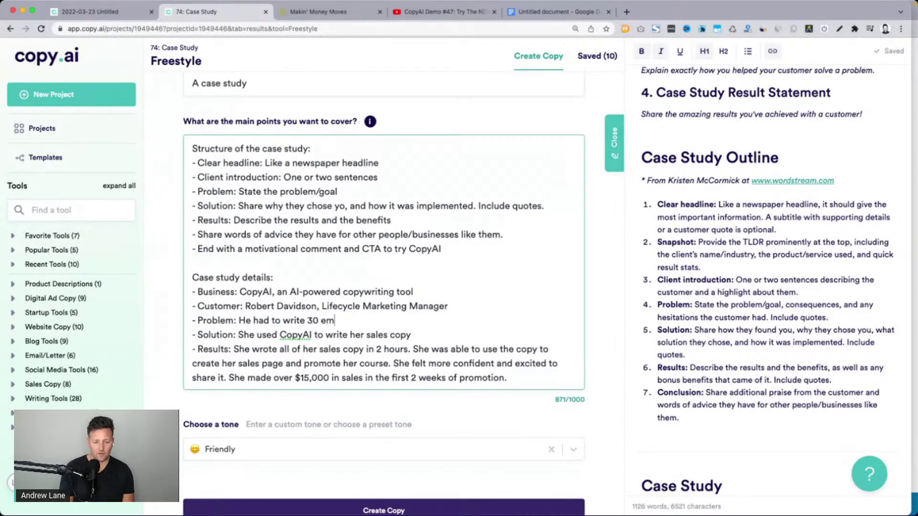
type("ails in 24 horu")
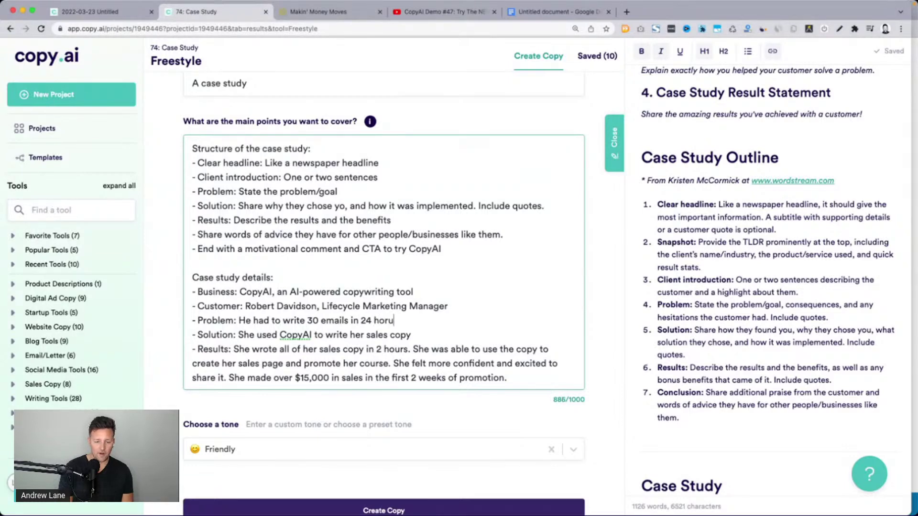
key("BackSpace")
key("BackSpace")
type("urs")
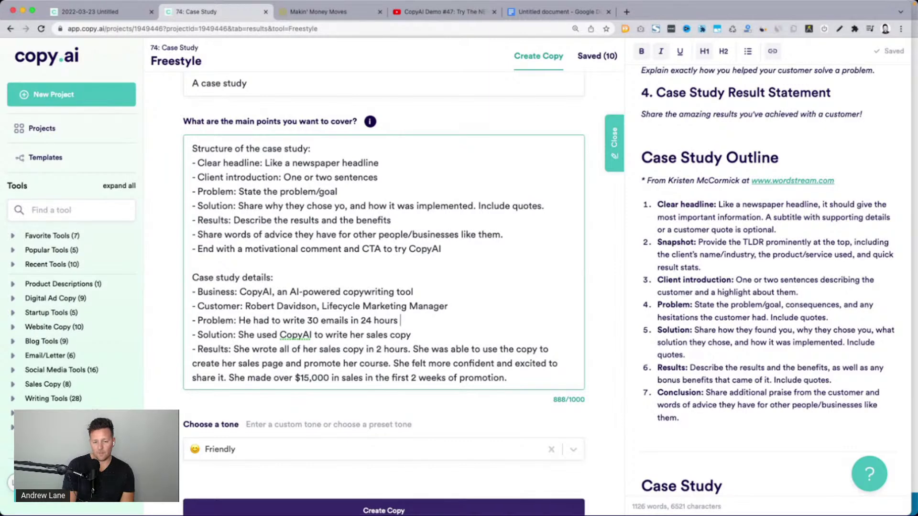
type(" and felt")
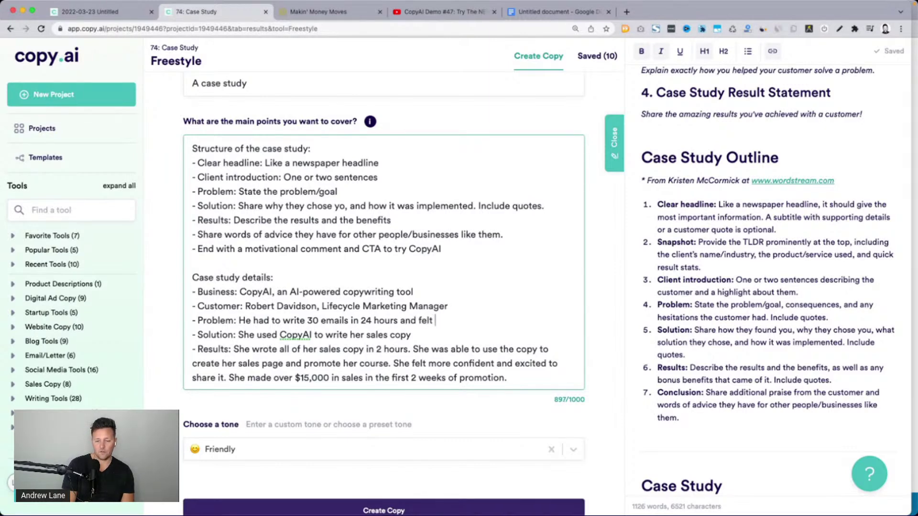
type(" overwhelmed")
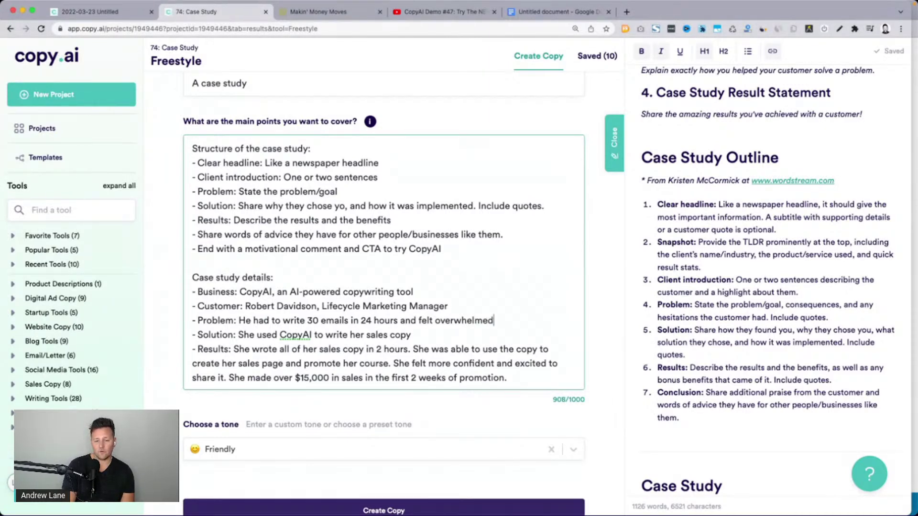
type(" with the work")
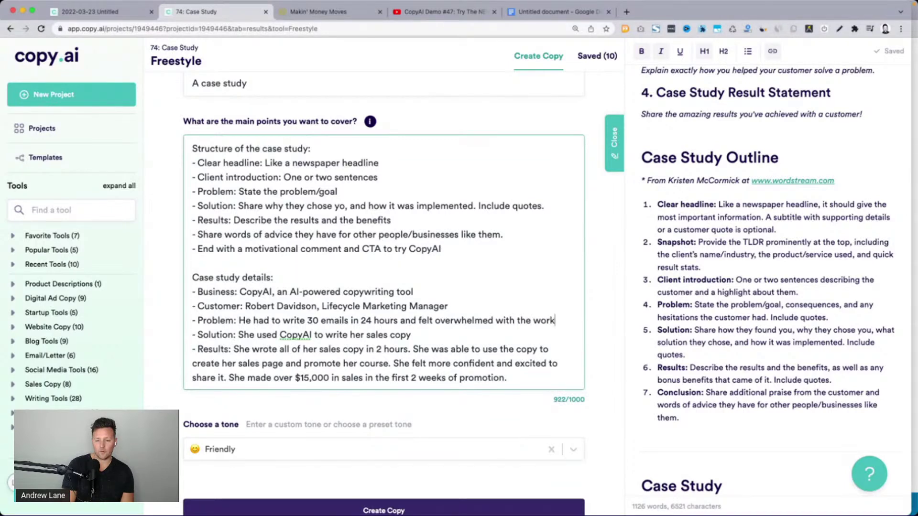
type("load.")
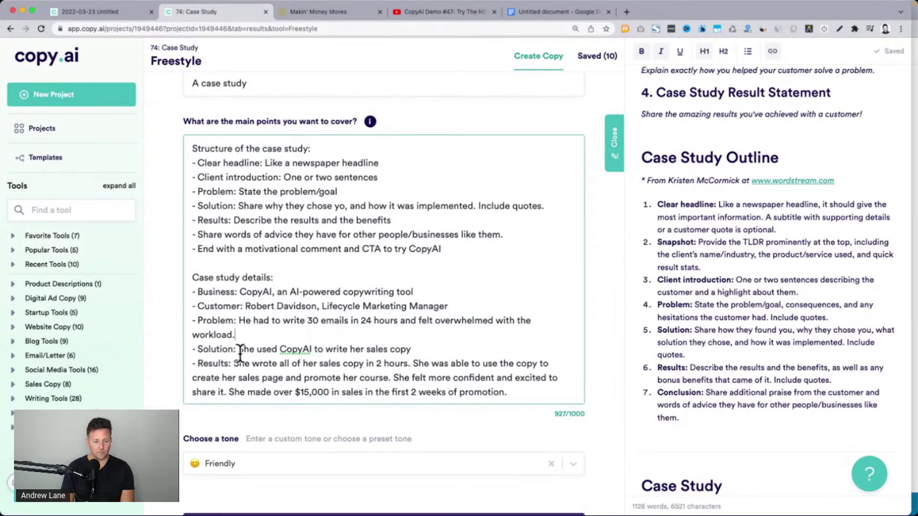
Rewrite the Solution: he created his own template on CopyAI and used it to write the emails
left_click_drag(238, 350, 411, 349)
type("He created a ")
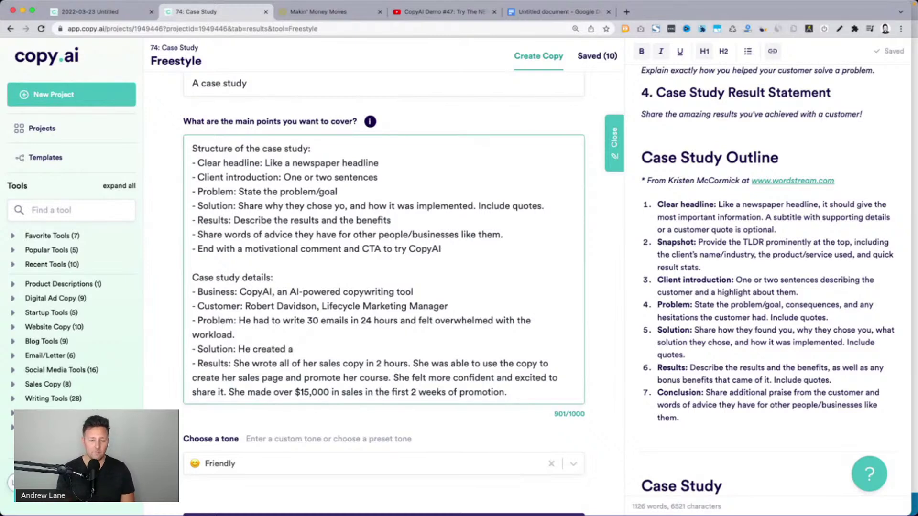
type("template")
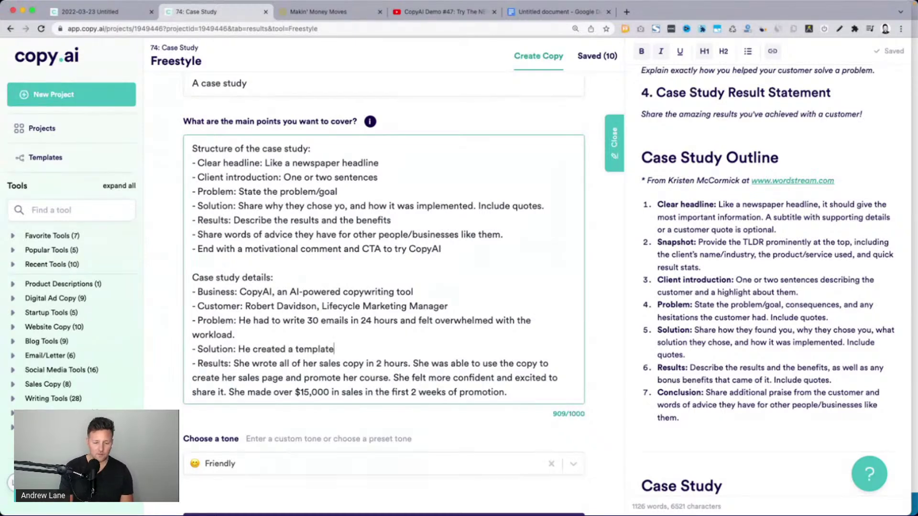
key("BackSpace")
key("BackSpace")
key("BackSpace")
key("BackSpace")
key("BackSpace")
key("BackSpace")
key("BackSpace")
key("BackSpace")
key("BackSpace")
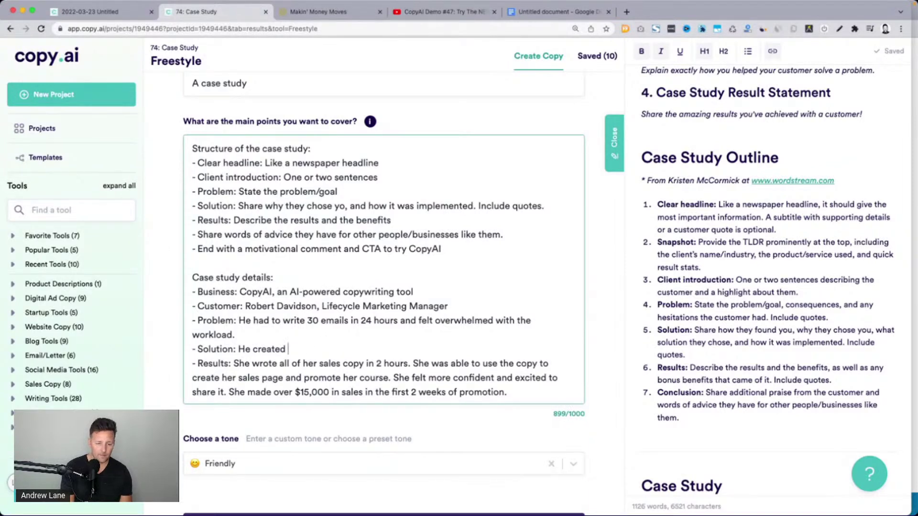
type("his own tem")
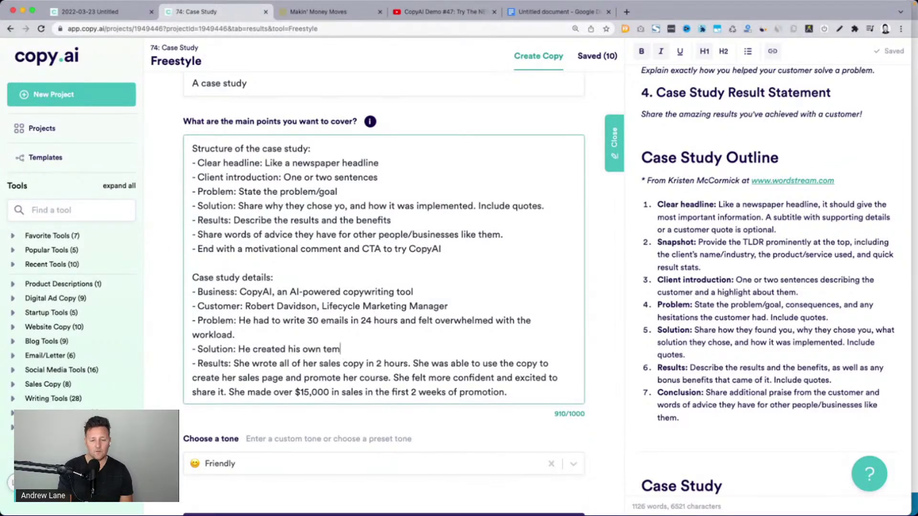
type("plate on CopyAI ")
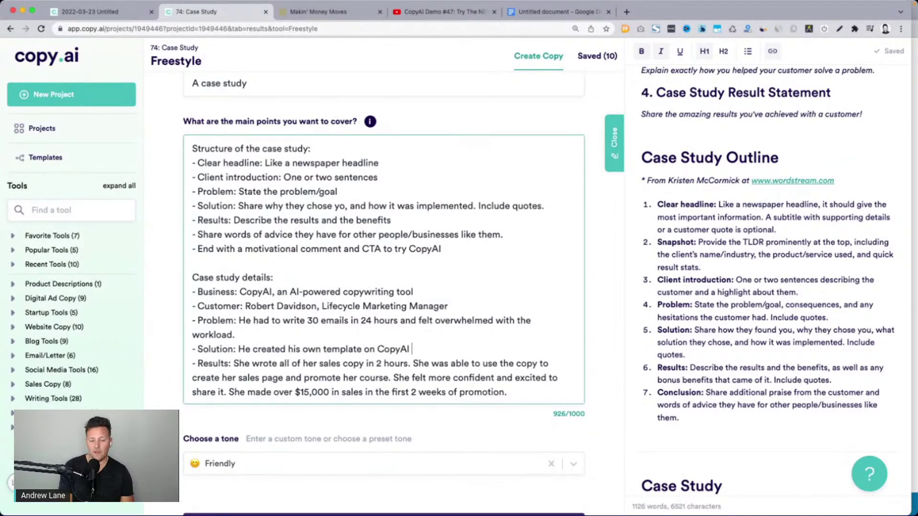
type("wher")
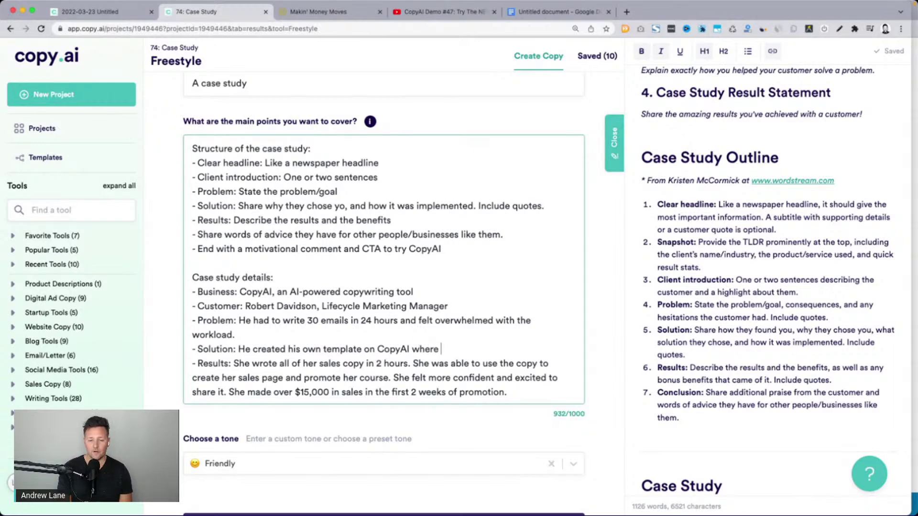
type("e")
key("BackSpace")
key("BackSpace")
key("BackSpace")
key("BackSpace")
key("BackSpace")
key("BackSpace")
type("an")
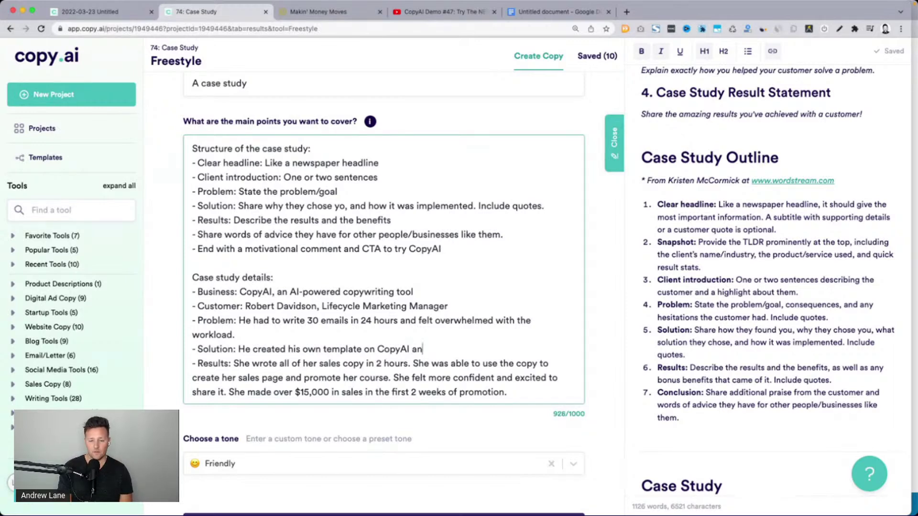
type("d used it to write t")
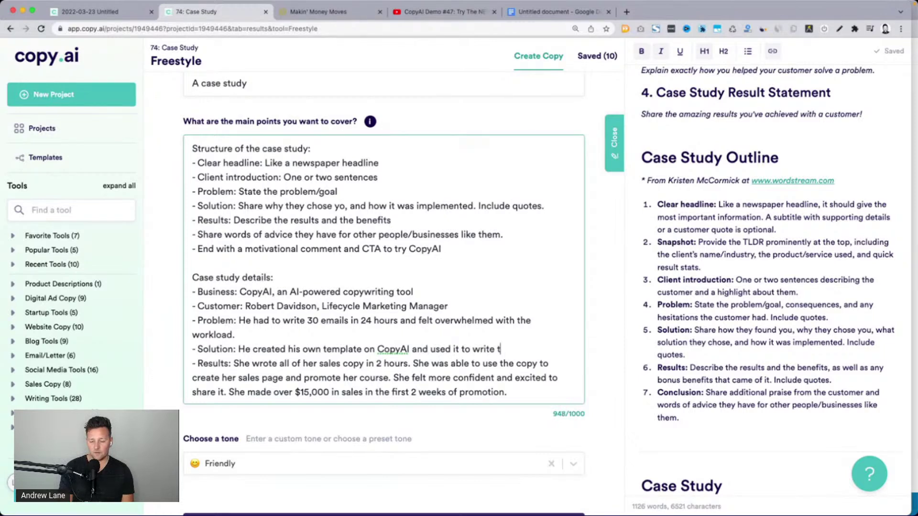
type("he emails")
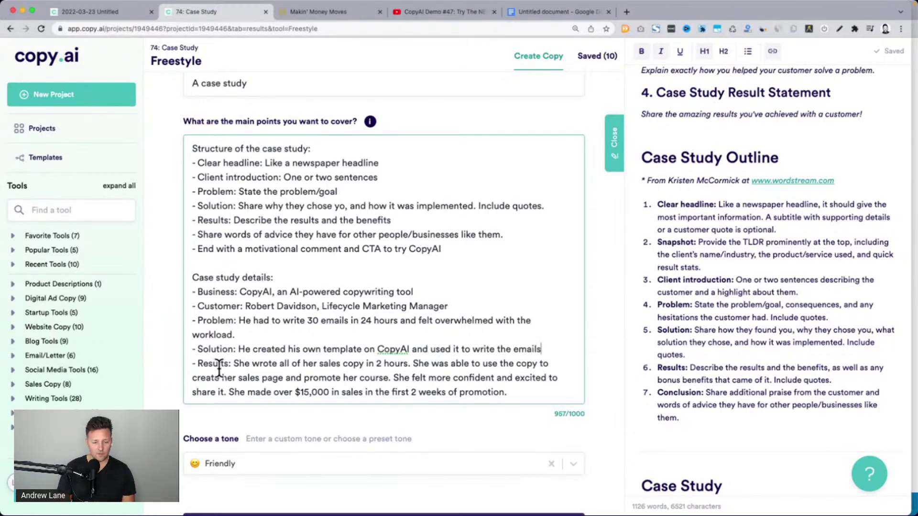
Replace Results with: all 30 emails in 3 hours, top-notch quality, more editor, basketball time
left_click(507, 392, "shift")
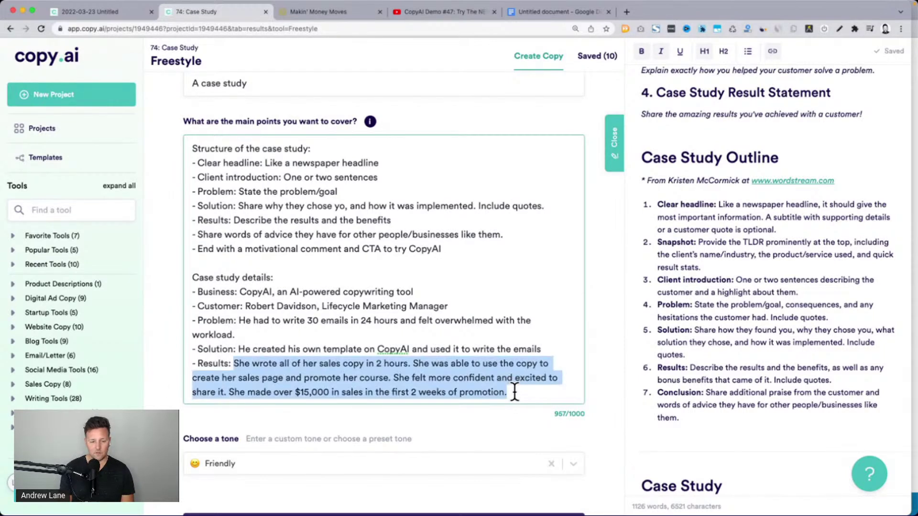
type("He wrote all ")
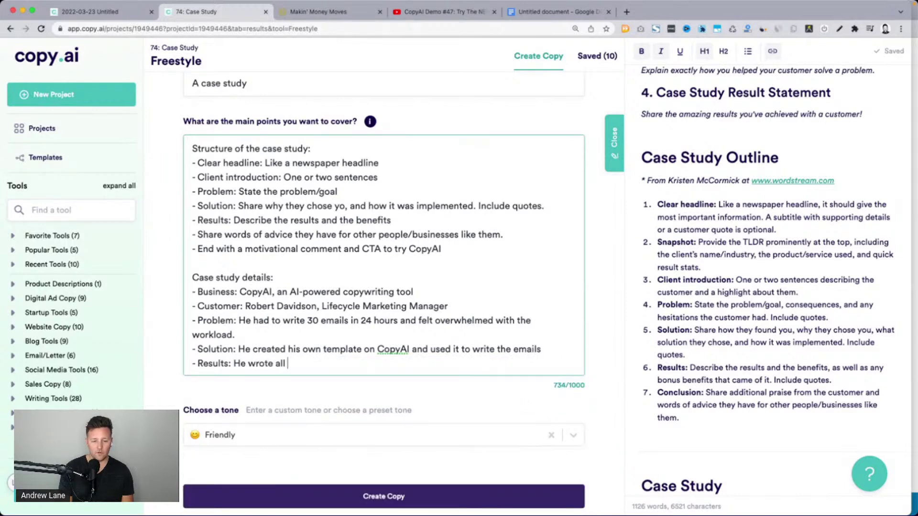
type("30 email s")
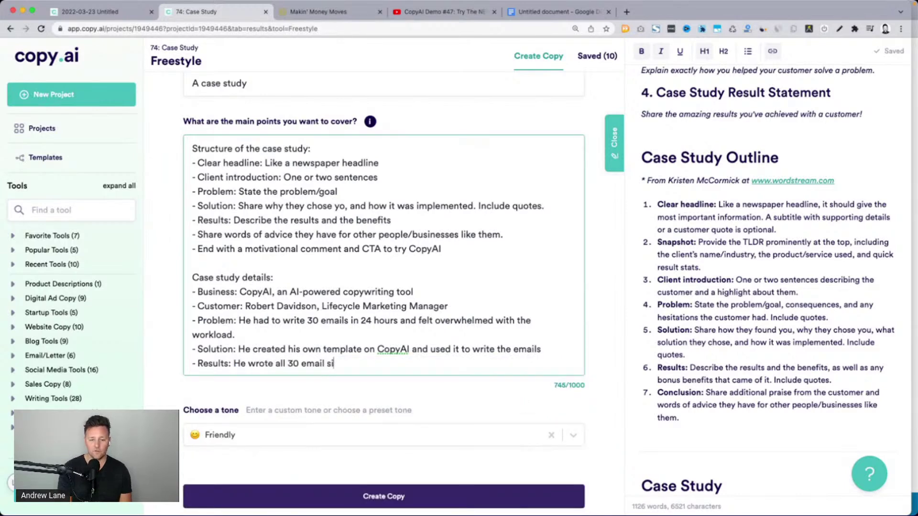
type(" in ")
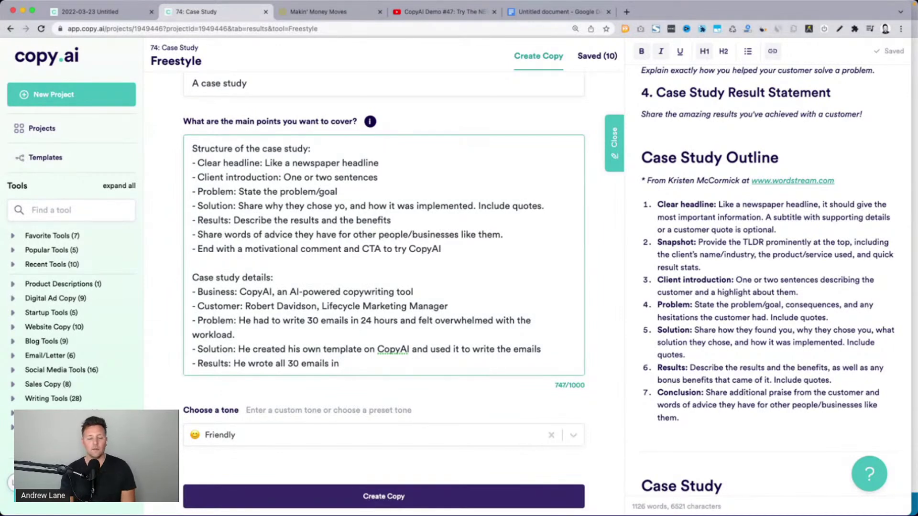
type("3 hours. It wa")
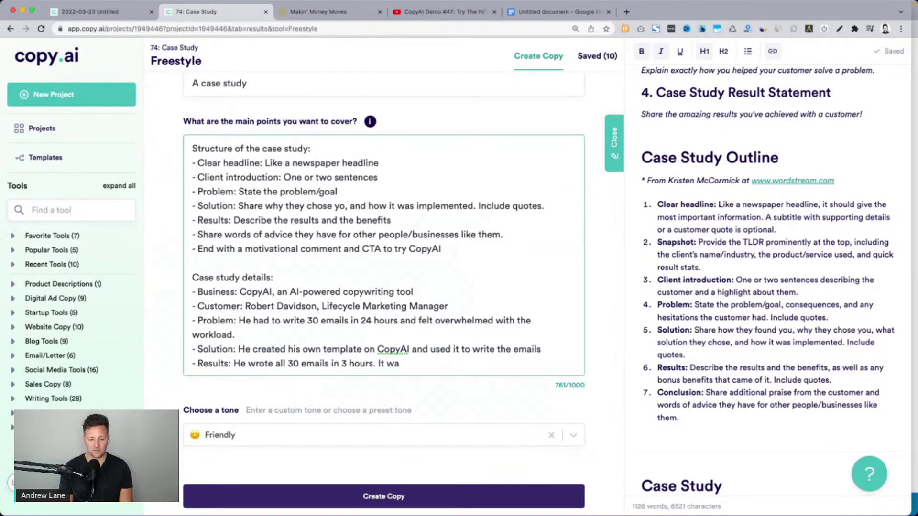
type("y")
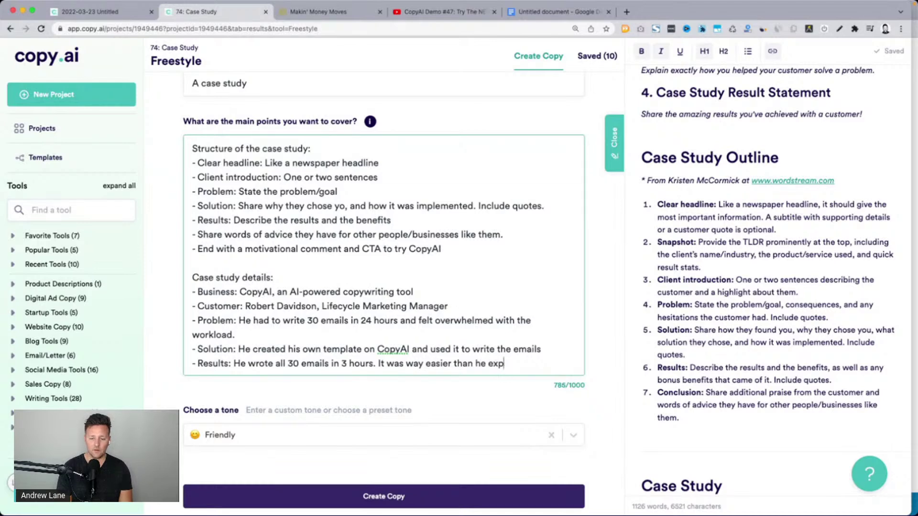
type("easier than he expectedd")
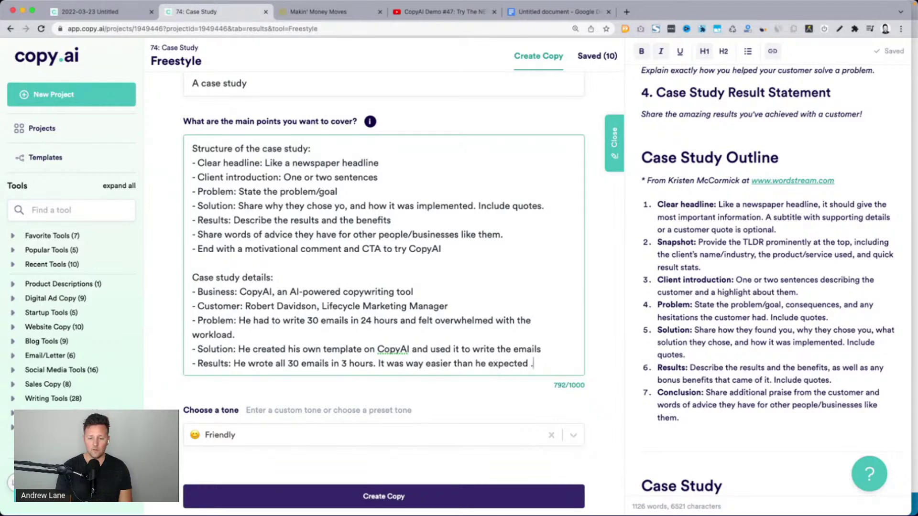
type(" The w")
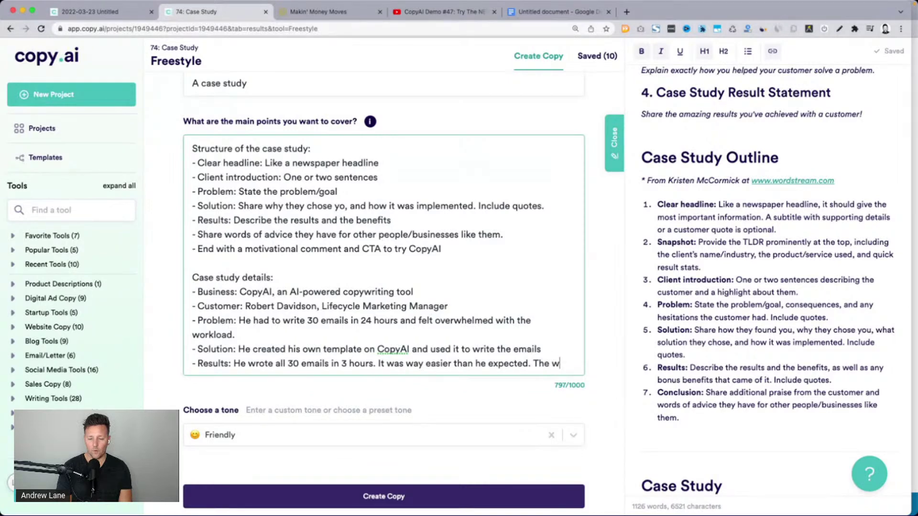
key("BackSpace")
type("quality was")
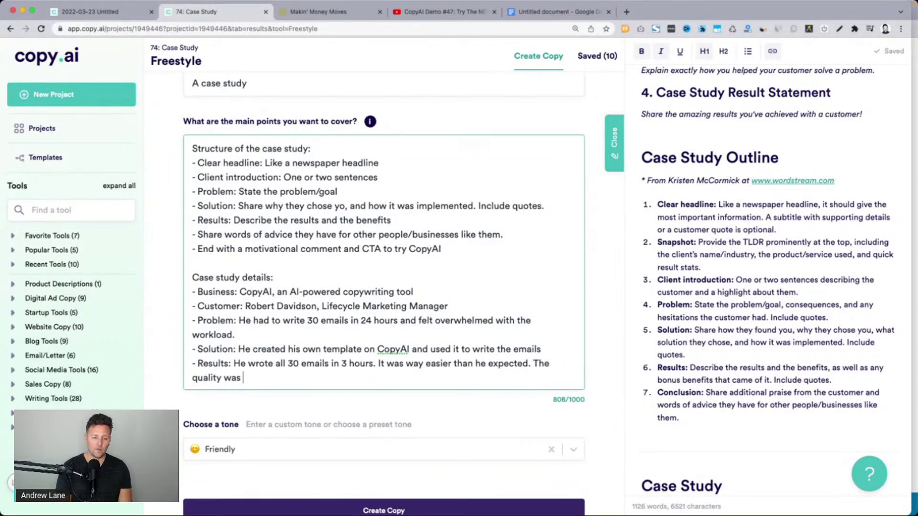
type(" top notch. It took way less")
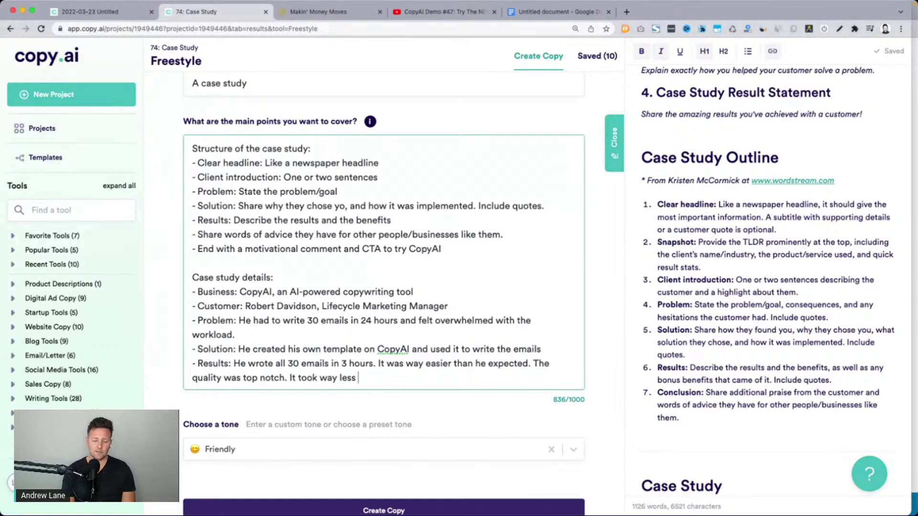
type("creative energy. He was able to be")
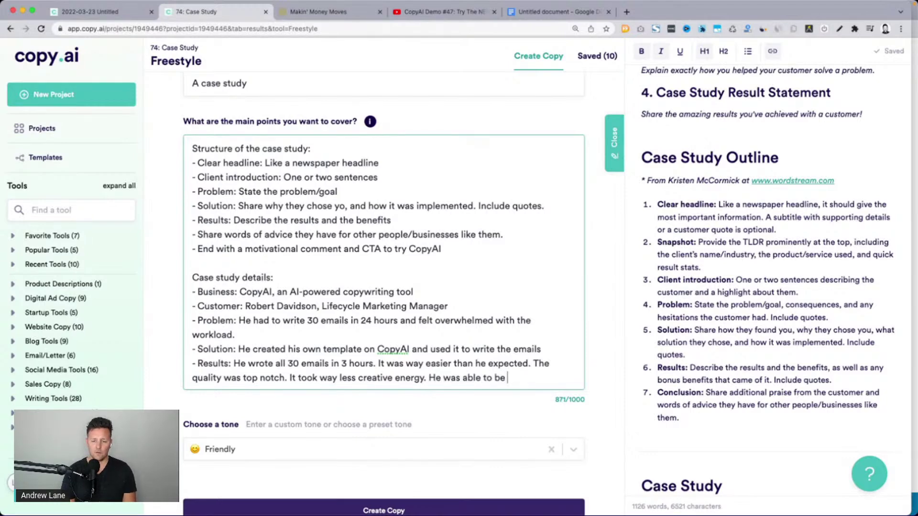
type("of an edit")
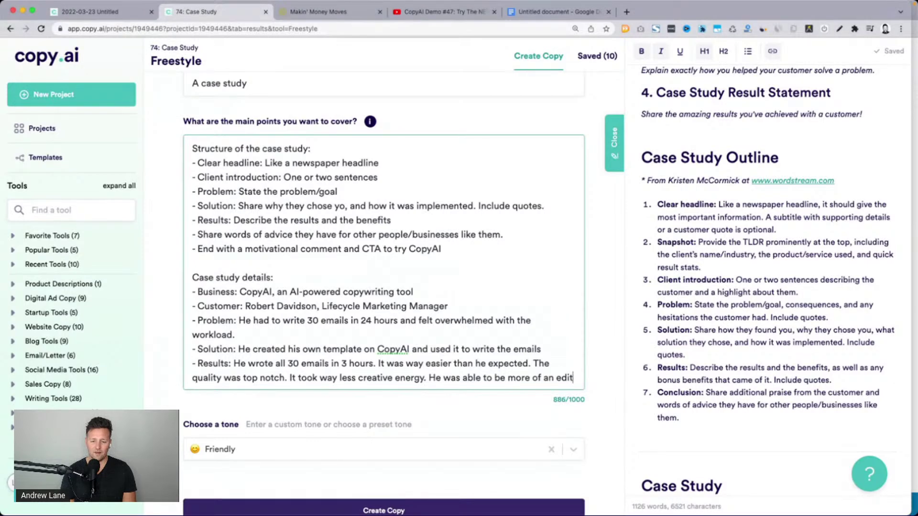
type("or,")
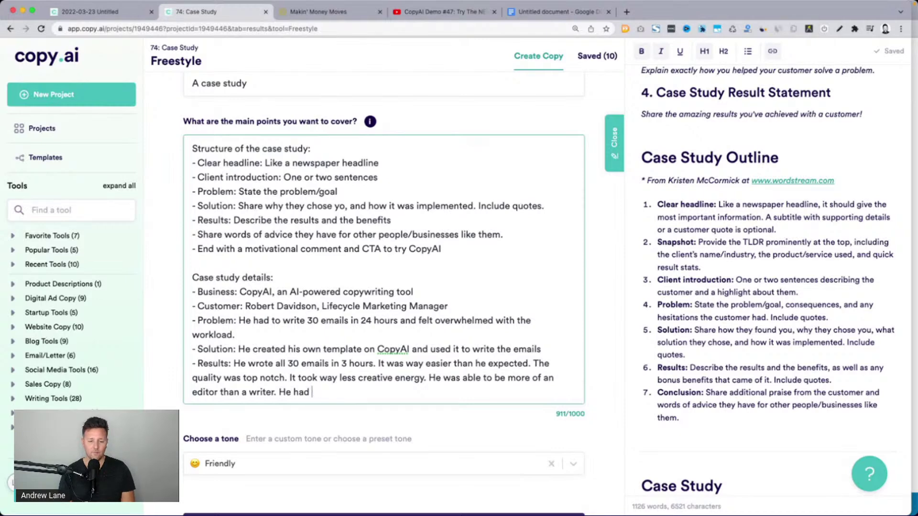
type("time to")
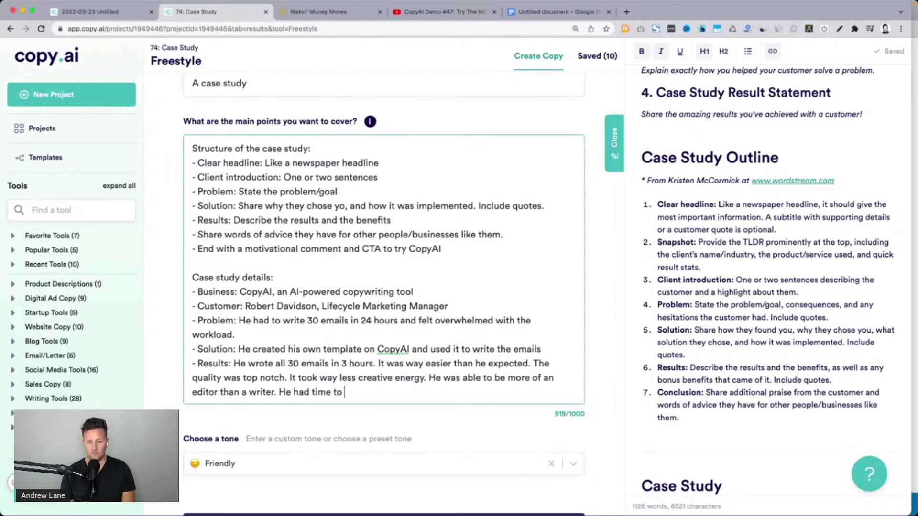
type(" kick back and watch th")
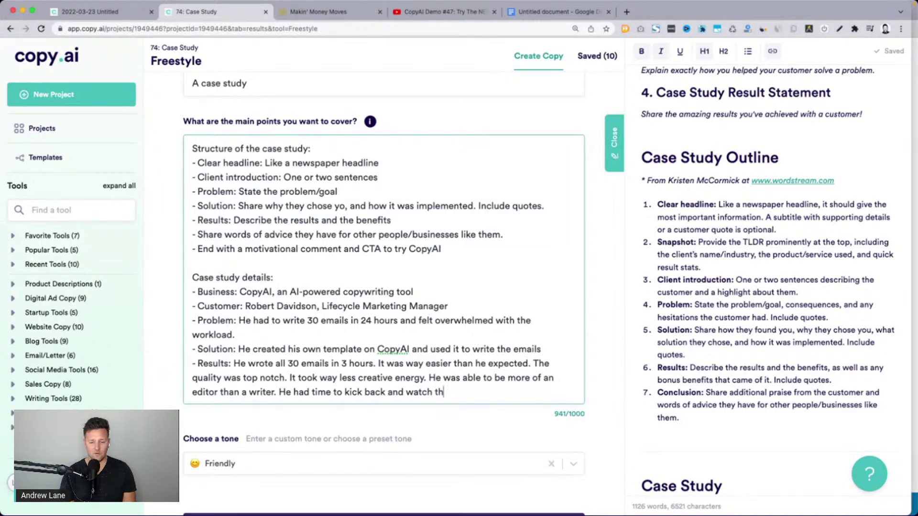
type("e Basketball game.")
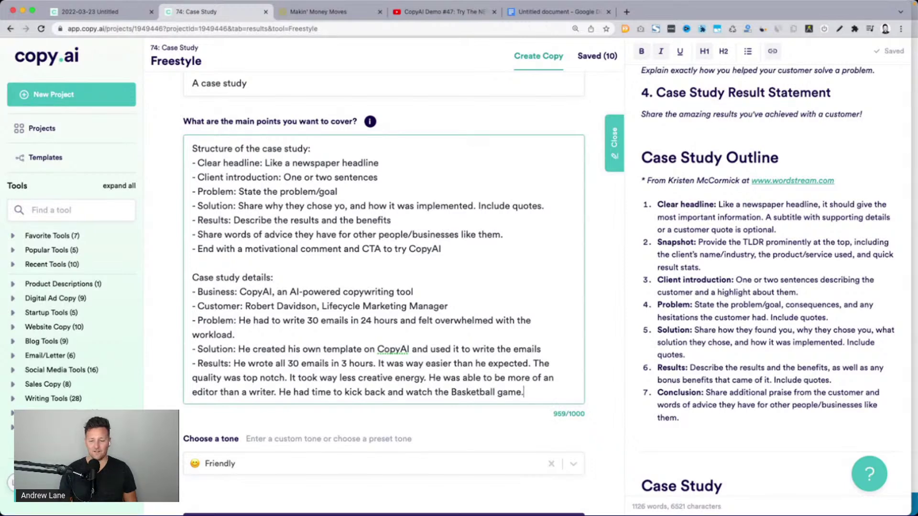
Review the finished prompt's customer title, template solution and structure details
scroll(178, 402, "down", 1)
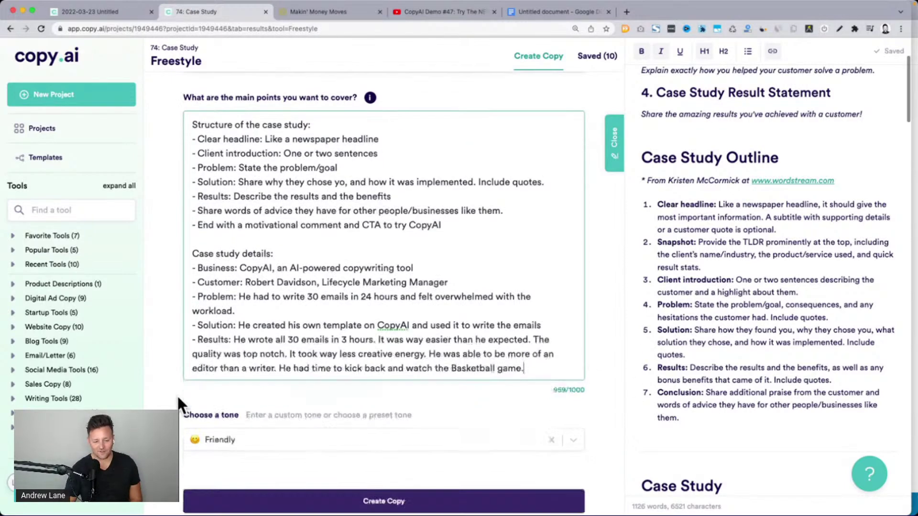
scroll(178, 400, "down", 3)
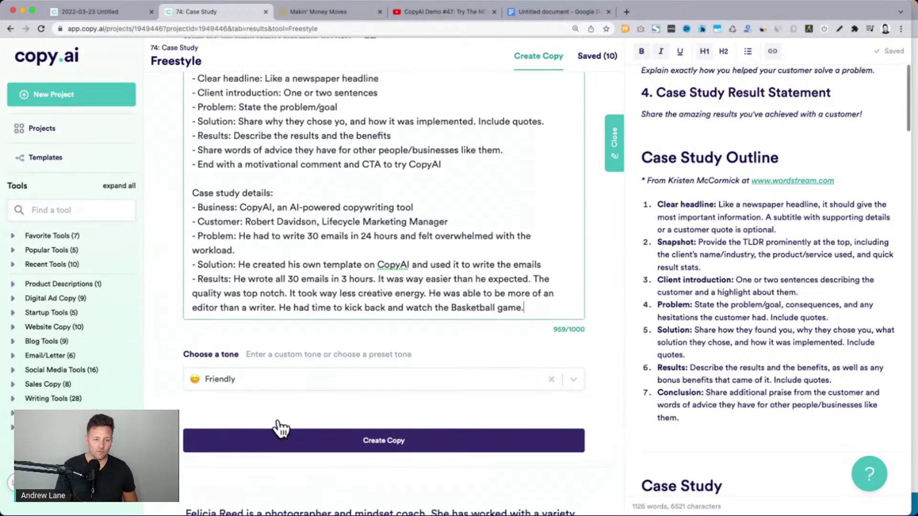
scroll(241, 187, "up", 3)
left_click_drag(245, 272, 400, 274)
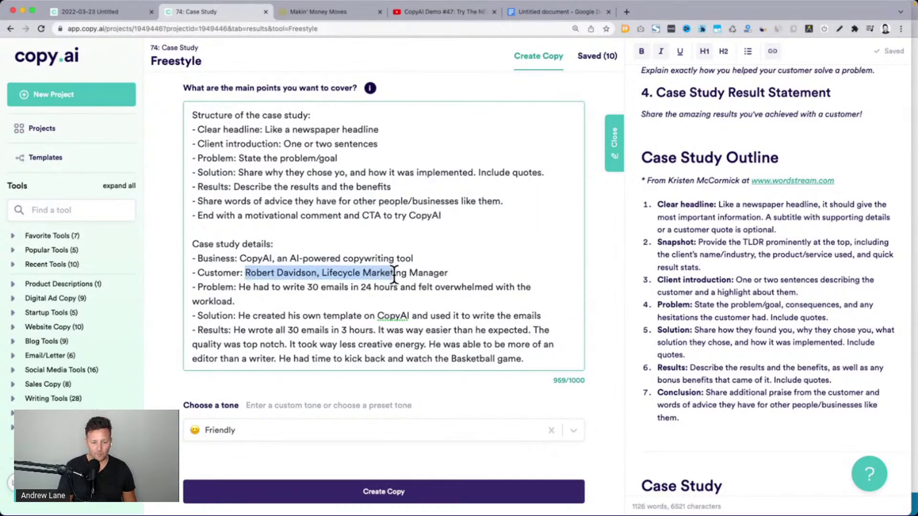
left_click_drag(245, 286, 384, 316)
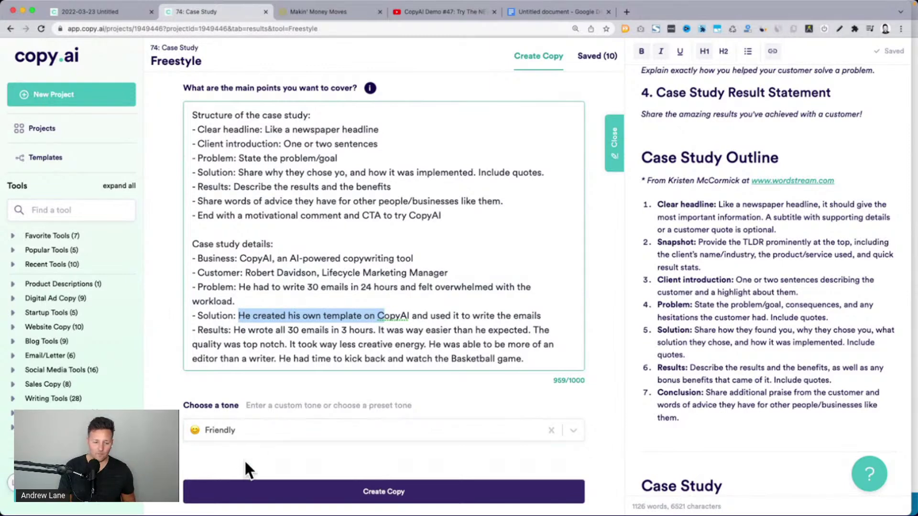
scroll(242, 167, "up", 4)
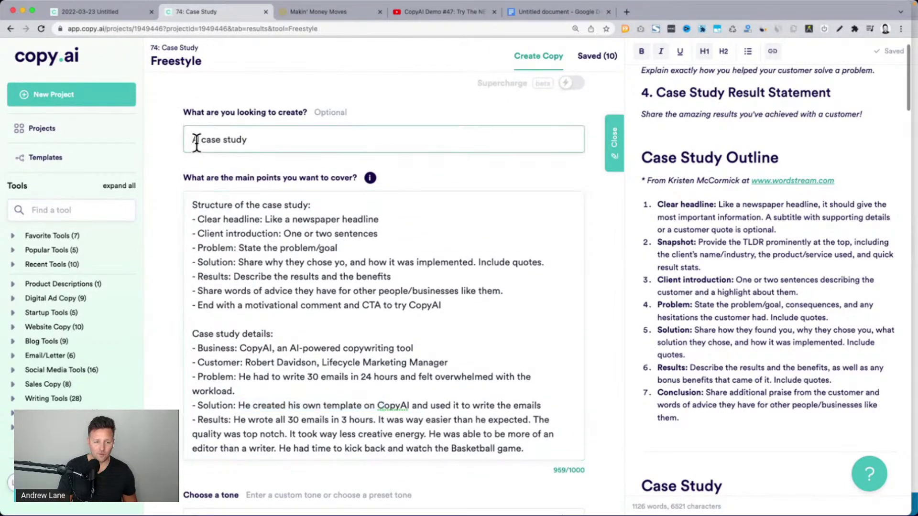
left_click_drag(199, 139, 248, 139)
left_click_drag(195, 225, 437, 293)
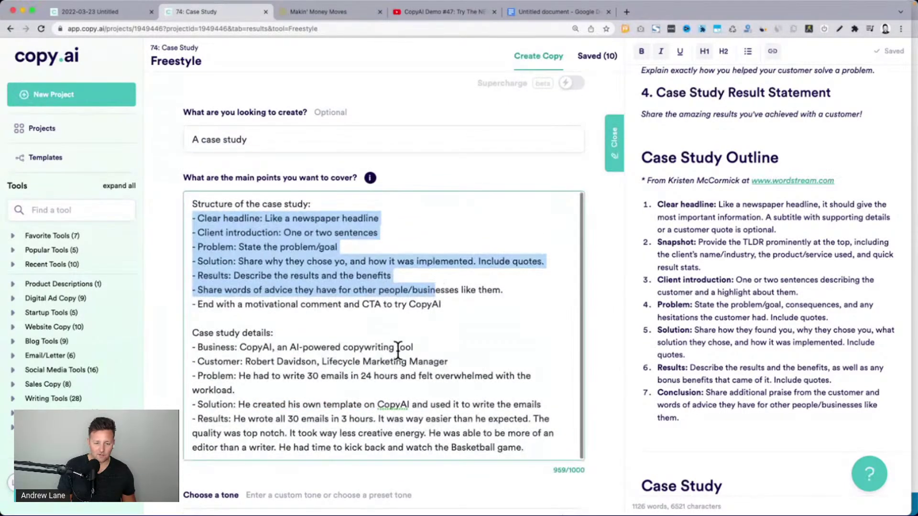
scroll(350, 434, "down", 2)
scroll(350, 435, "down", 2)
Generate case-study copy from the prompt, then recheck the structure outline
left_click(314, 416)
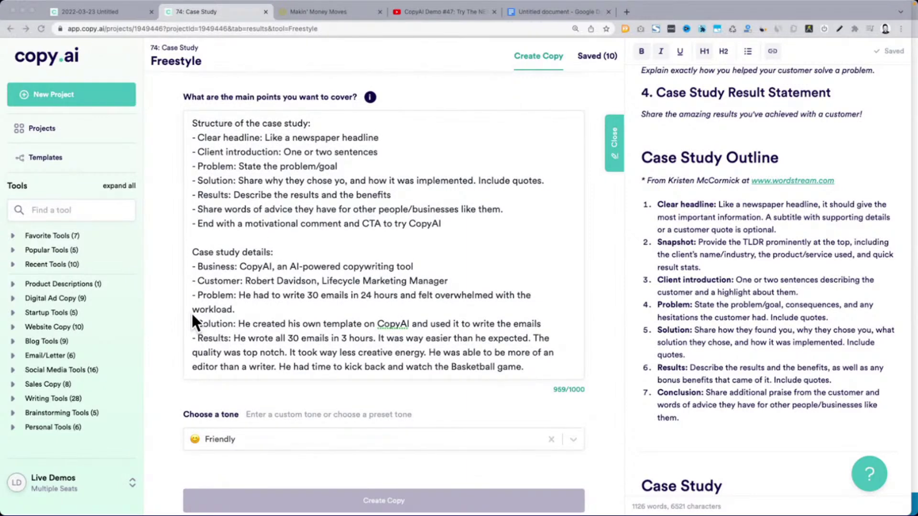
left_click_drag(192, 124, 459, 223)
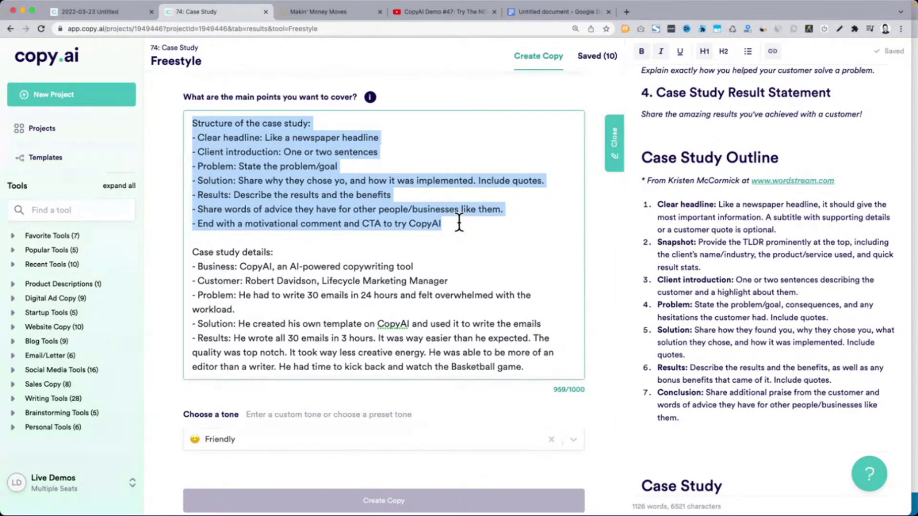
left_click(451, 223)
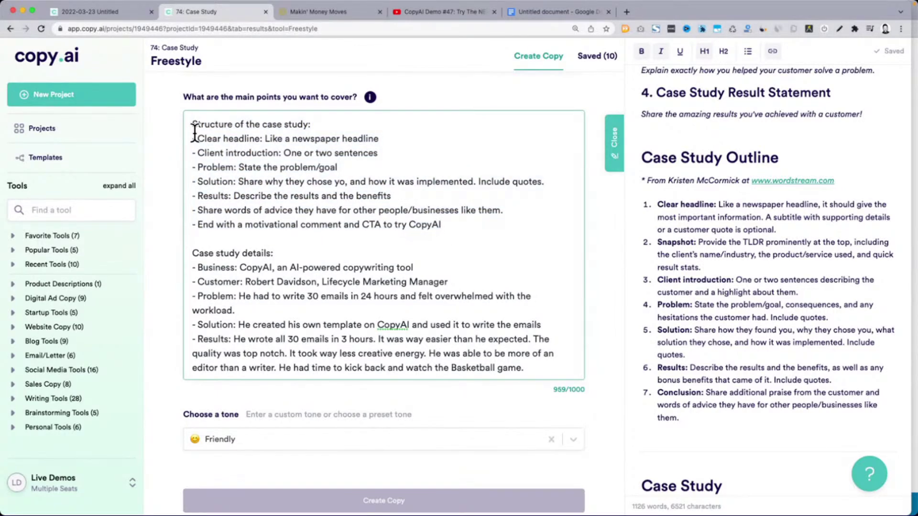
left_click_drag(192, 123, 450, 226)
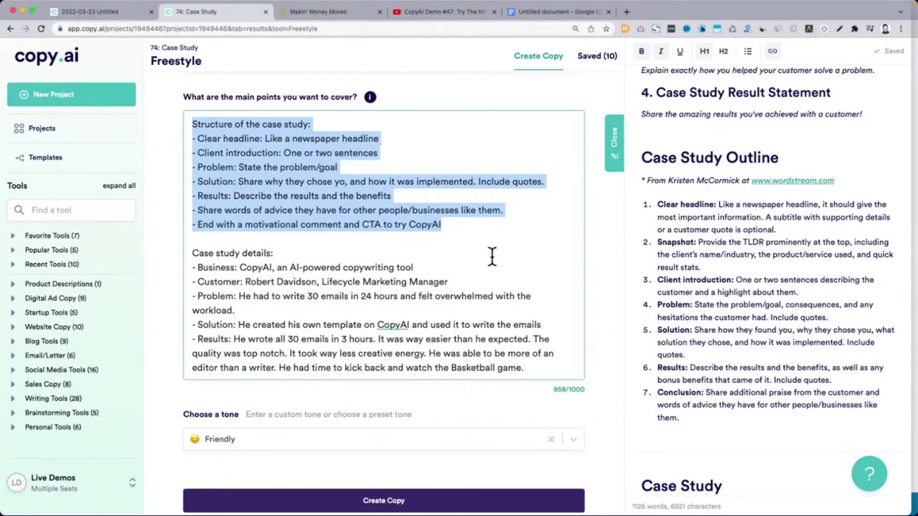
scroll(610, 358, "down", 5)
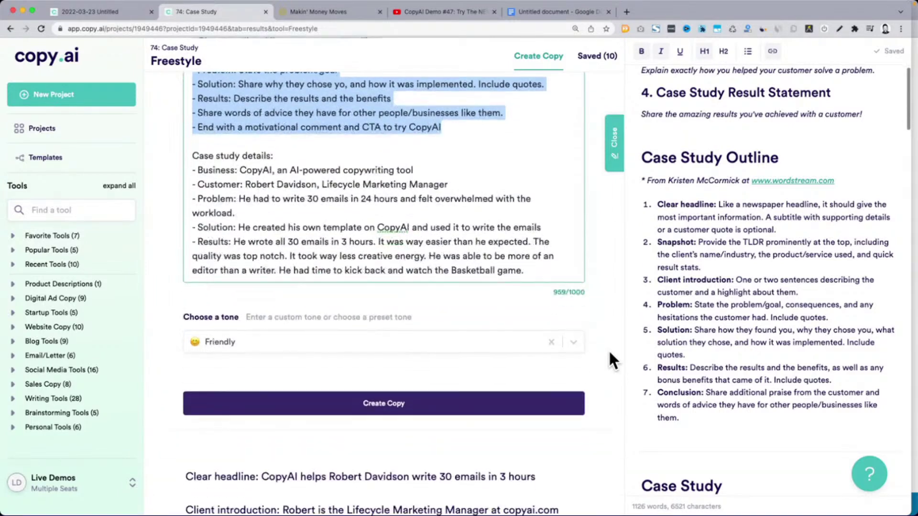
scroll(608, 349, "down", 2)
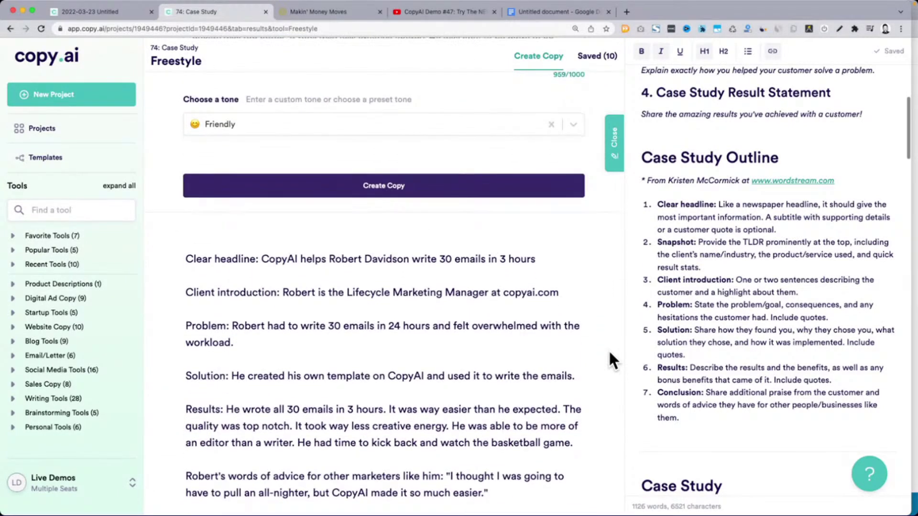
scroll(157, 202, "down", 1)
left_click_drag(186, 203, 261, 204)
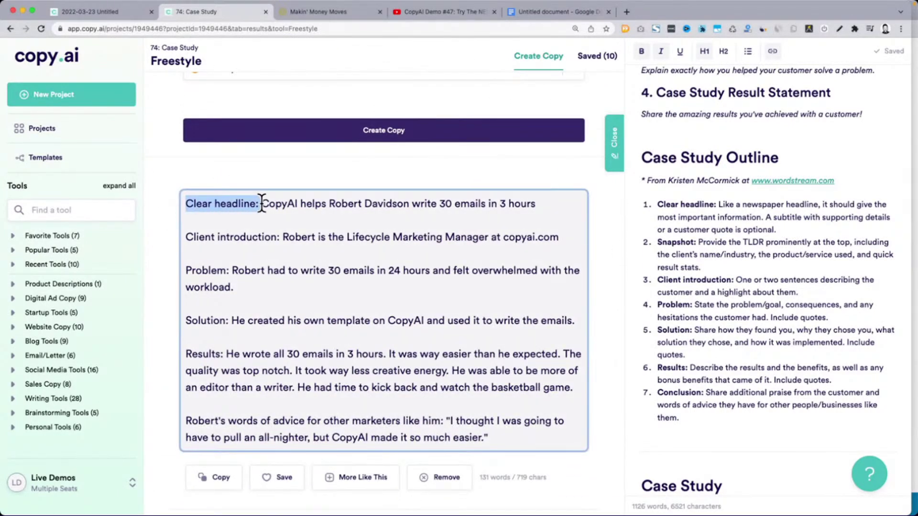
left_click(306, 206)
left_click_drag(270, 203, 536, 204)
left_click(290, 238)
double_click(290, 237)
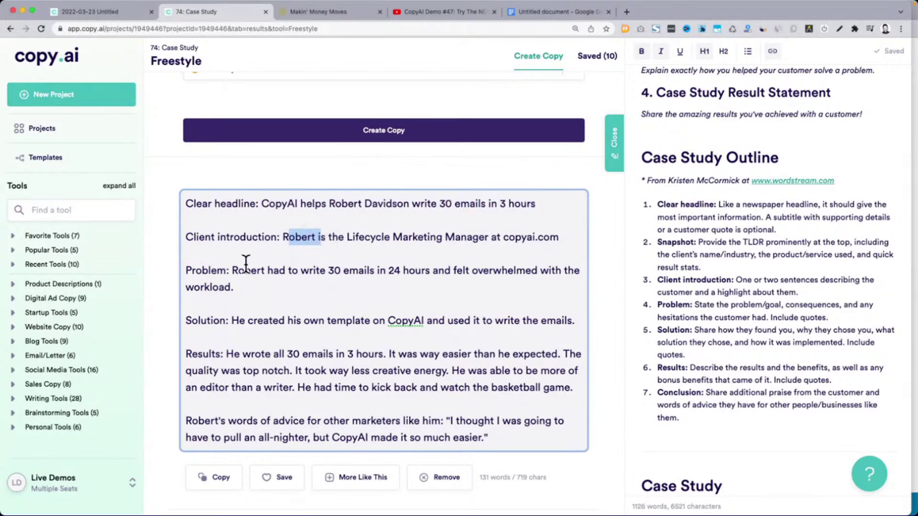
left_click_drag(232, 270, 279, 287)
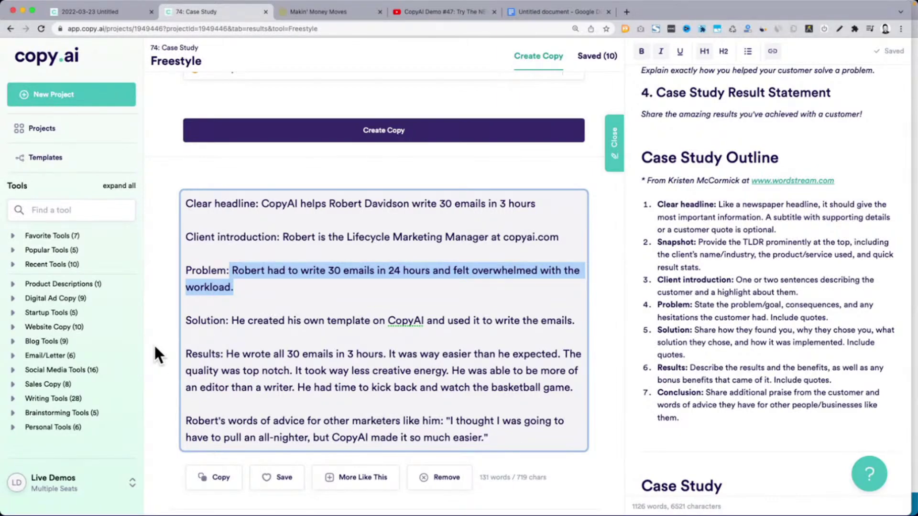
scroll(153, 343, "down", 5)
scroll(153, 343, "down", 3)
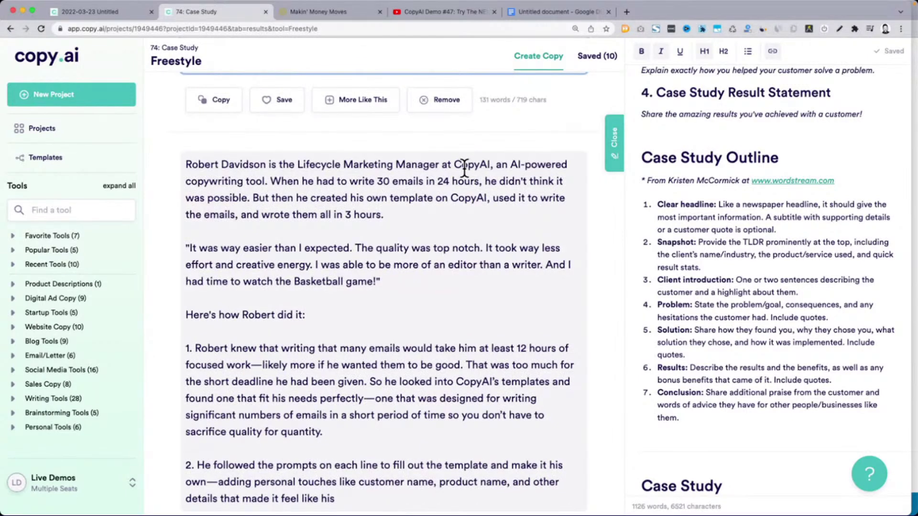
triple_click(311, 187)
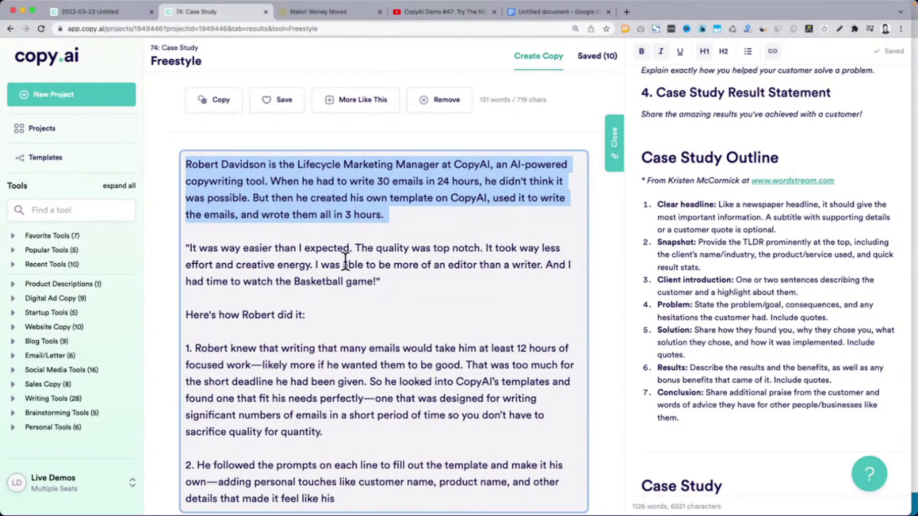
left_click_drag(191, 249, 373, 281)
scroll(371, 278, "down", 3)
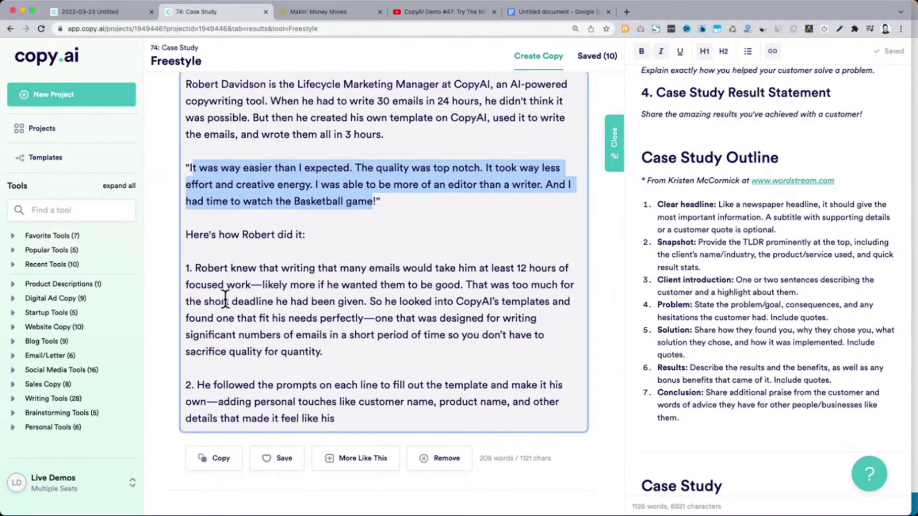
scroll(225, 299, "down", 5)
scroll(225, 297, "down", 3)
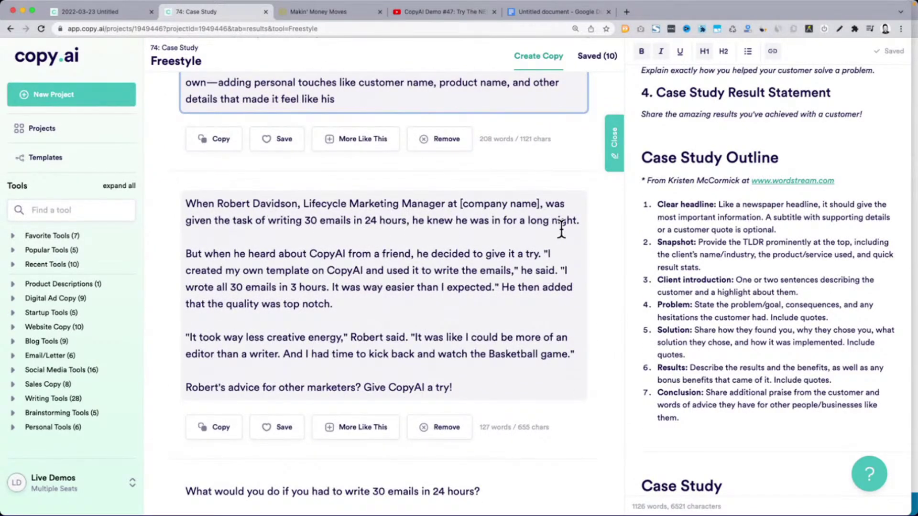
Review the third draft's 30-emails, quality and editor passages, then save it
left_click_drag(578, 218, 414, 222)
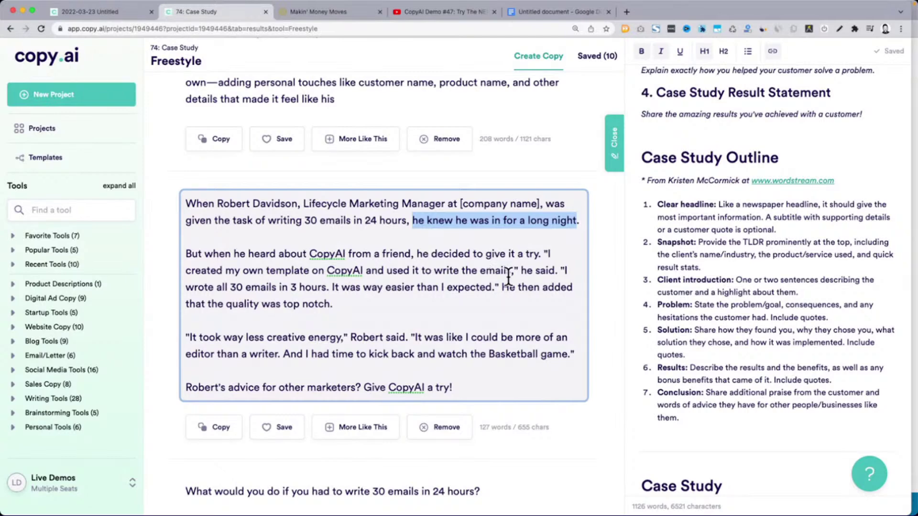
left_click_drag(189, 288, 242, 281)
left_click(242, 280)
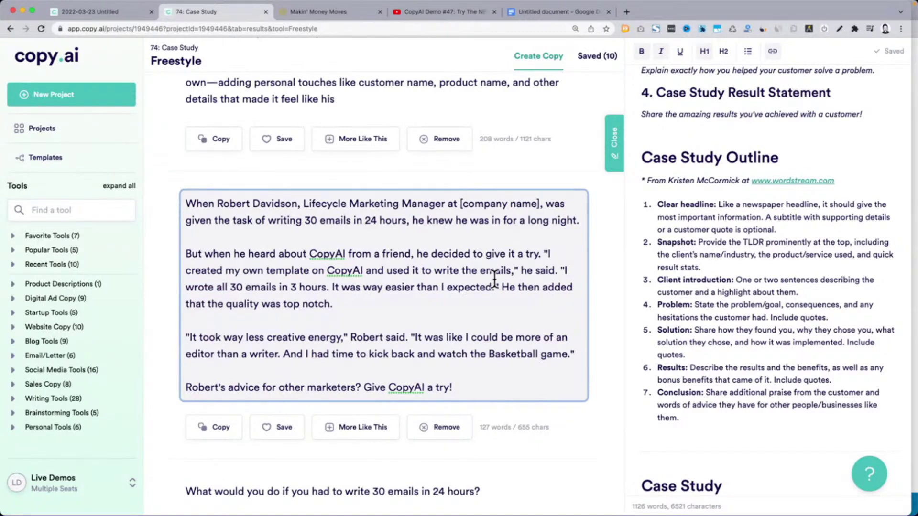
left_click_drag(503, 288, 504, 299)
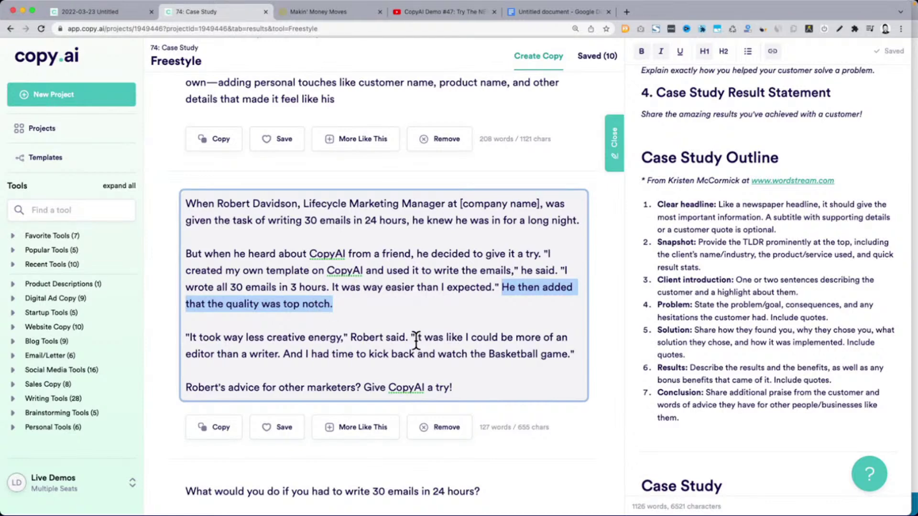
left_click_drag(415, 338, 294, 354)
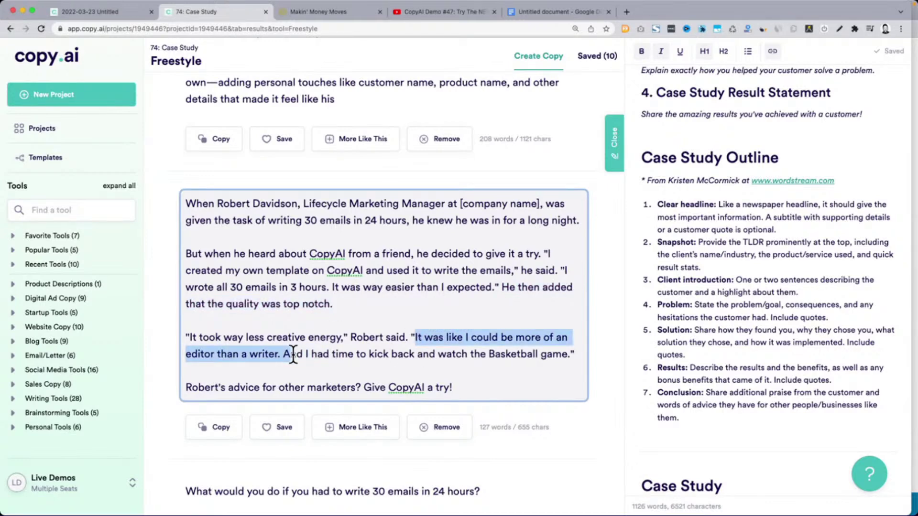
left_click(293, 355)
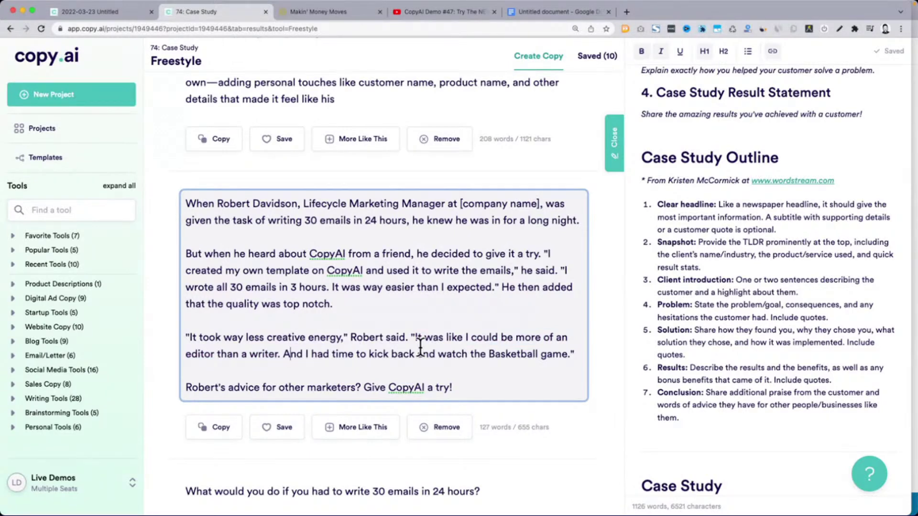
scroll(421, 348, "down", 2)
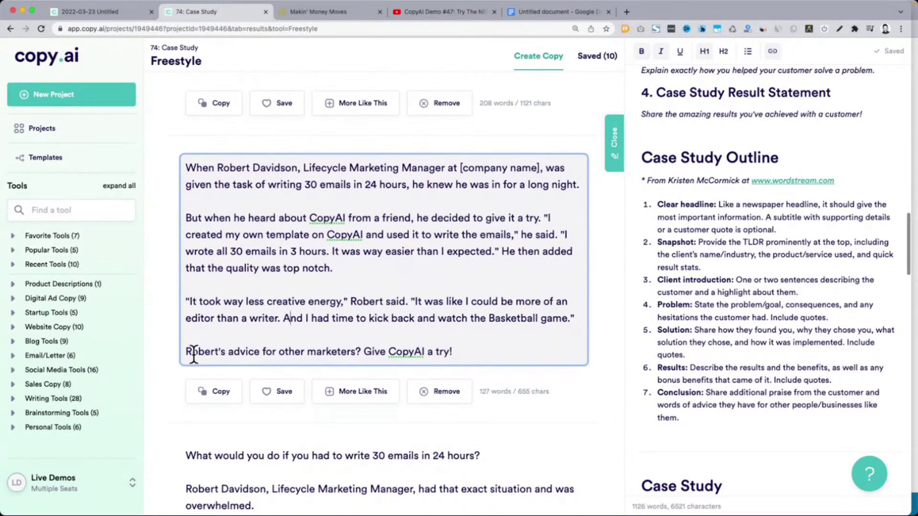
left_click_drag(187, 352, 500, 349)
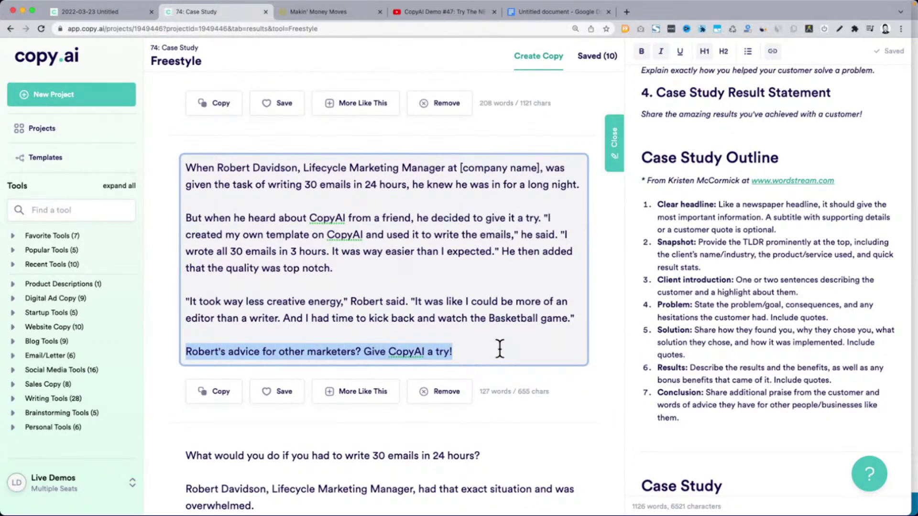
left_click(499, 349)
scroll(500, 349, "down", 5)
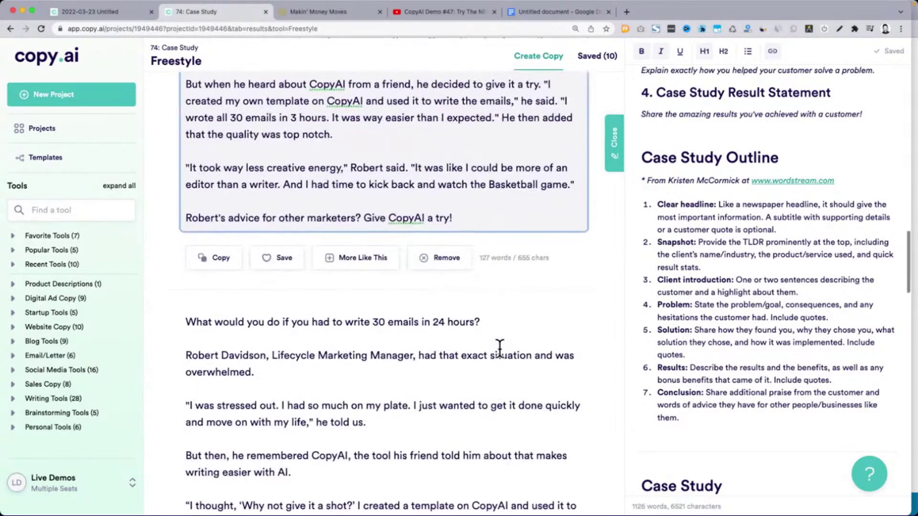
left_click(277, 202)
Read the fourth draft's opening question, overwhelm sentence and stressed-out quote
scroll(276, 202, "down", 3)
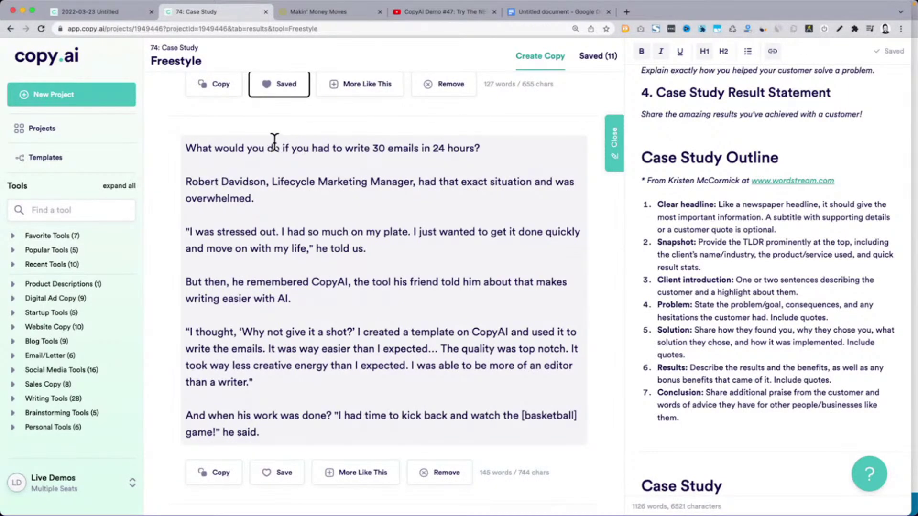
triple_click(237, 153)
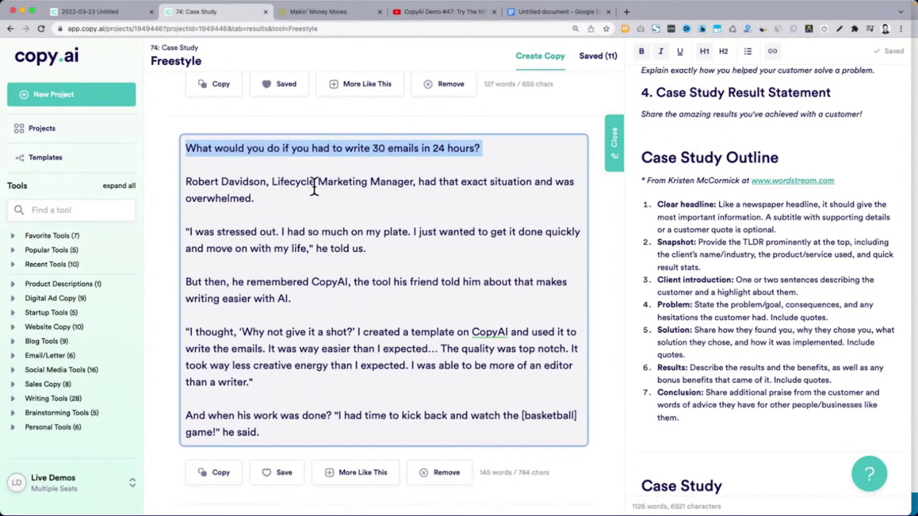
left_click_drag(424, 182, 431, 194)
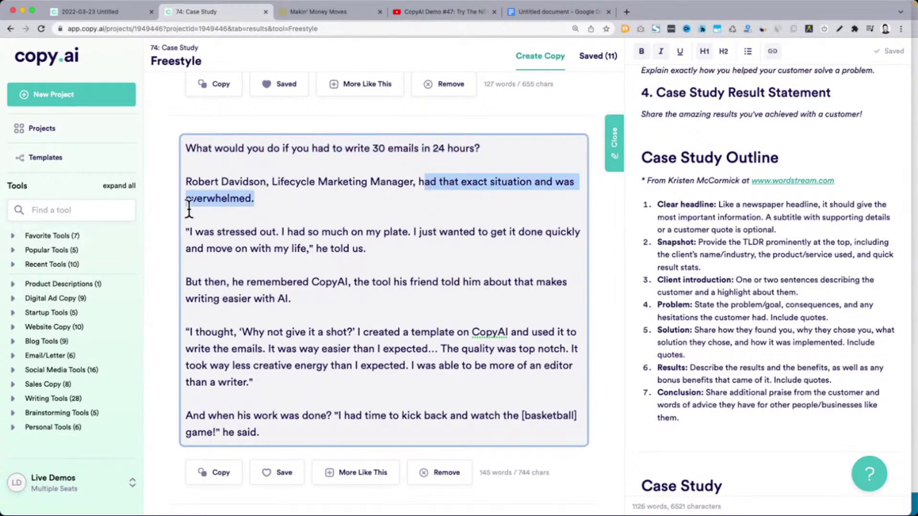
left_click_drag(193, 232, 403, 245)
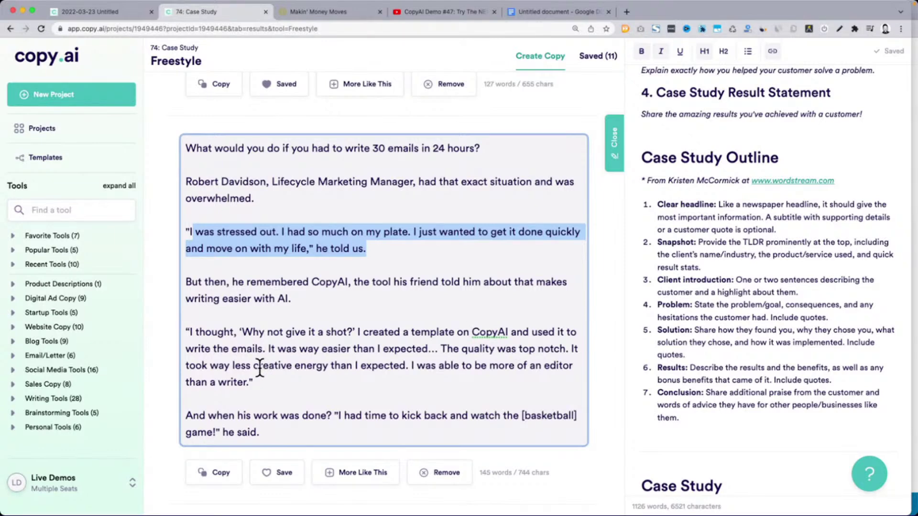
scroll(258, 370, "down", 3)
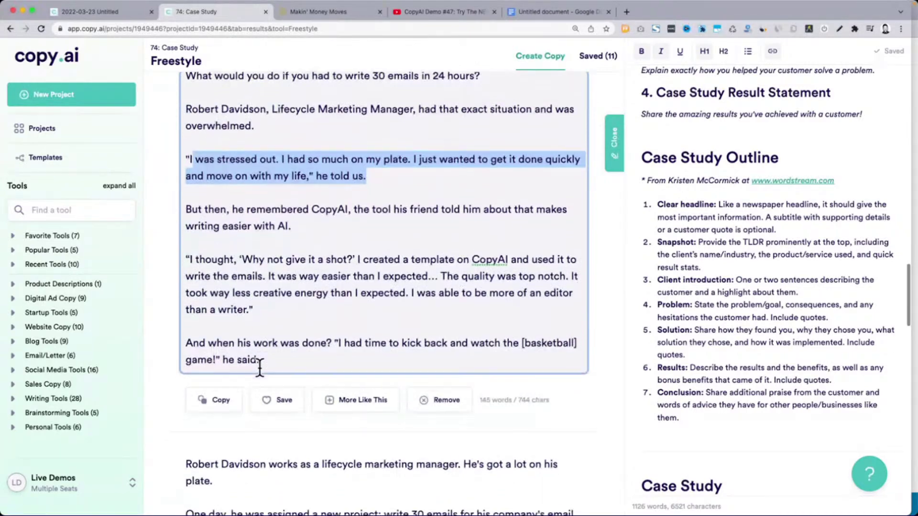
left_click_drag(186, 326, 361, 348)
scroll(358, 348, "down", 5)
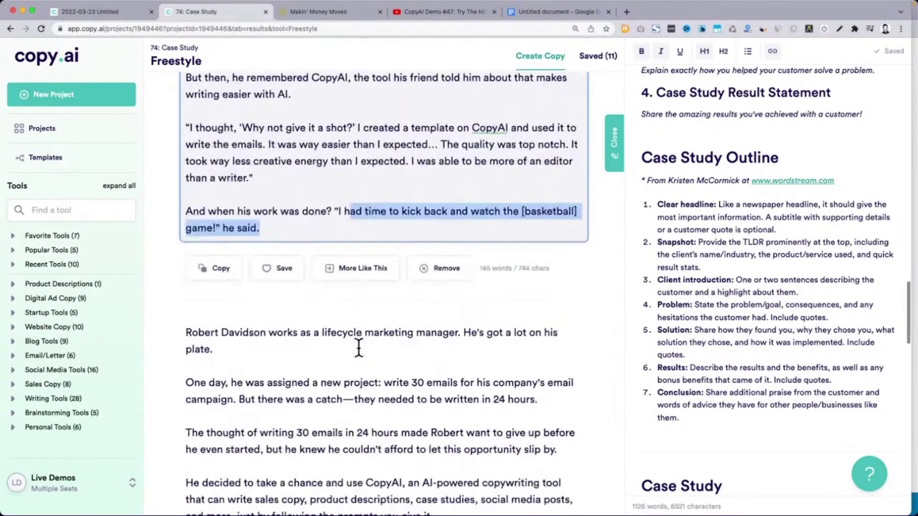
scroll(358, 348, "down", 2)
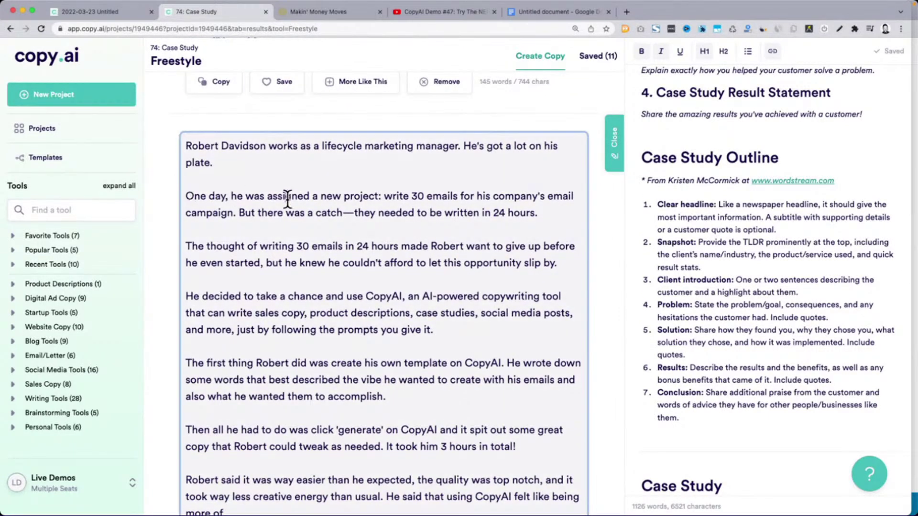
Review the first draft's give-up, use-CopyAI and generate passages, then save it
left_click_drag(191, 247, 482, 265)
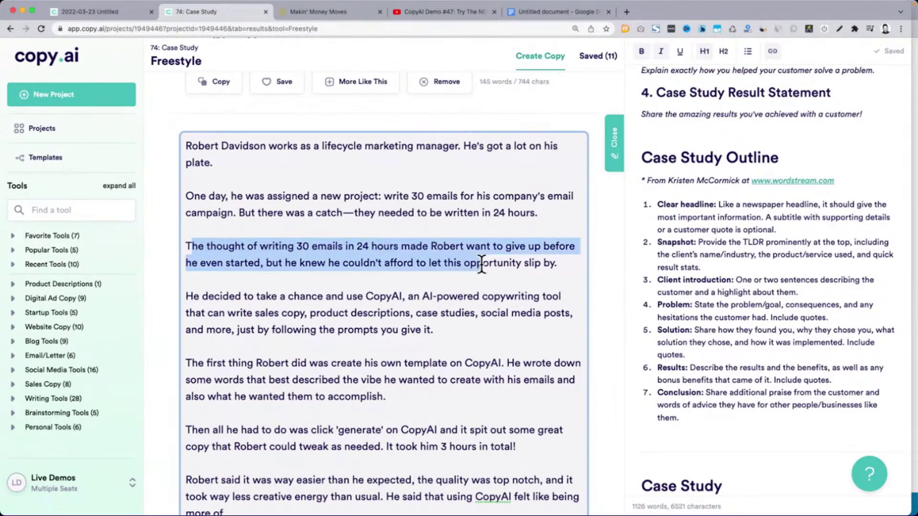
left_click(419, 242)
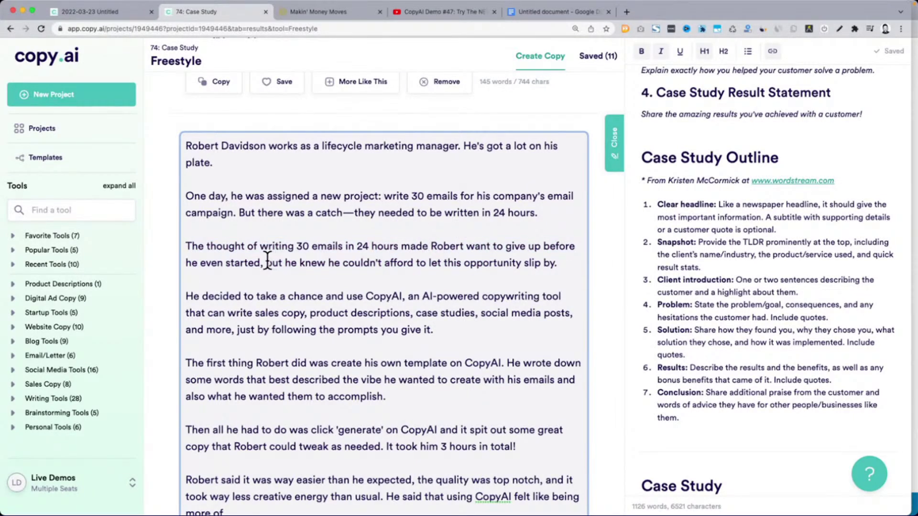
left_click_drag(266, 261, 603, 271)
left_click_drag(194, 296, 410, 299)
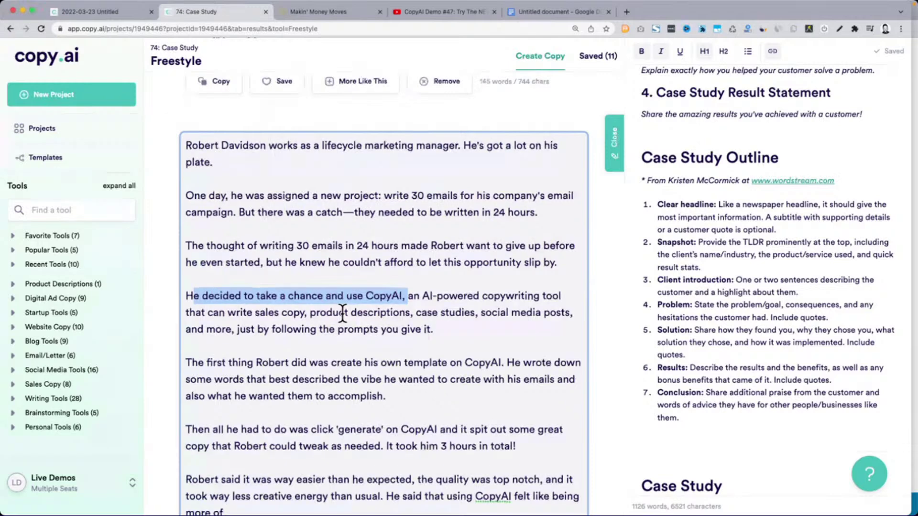
scroll(338, 311, "down", 3)
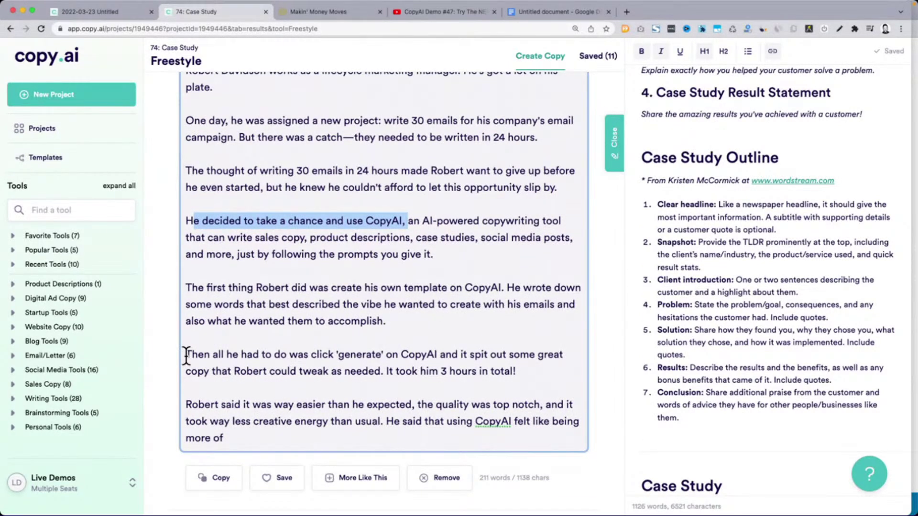
left_click_drag(185, 354, 354, 355)
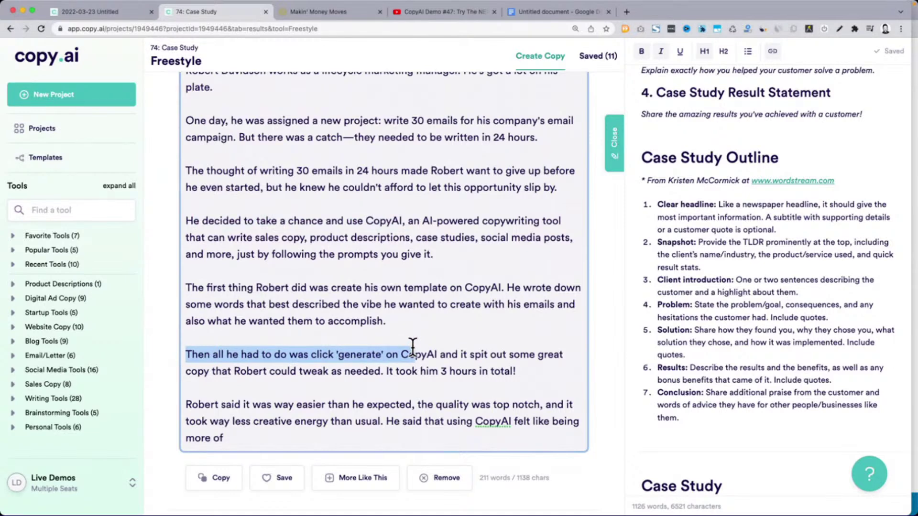
left_click_drag(413, 346, 508, 373)
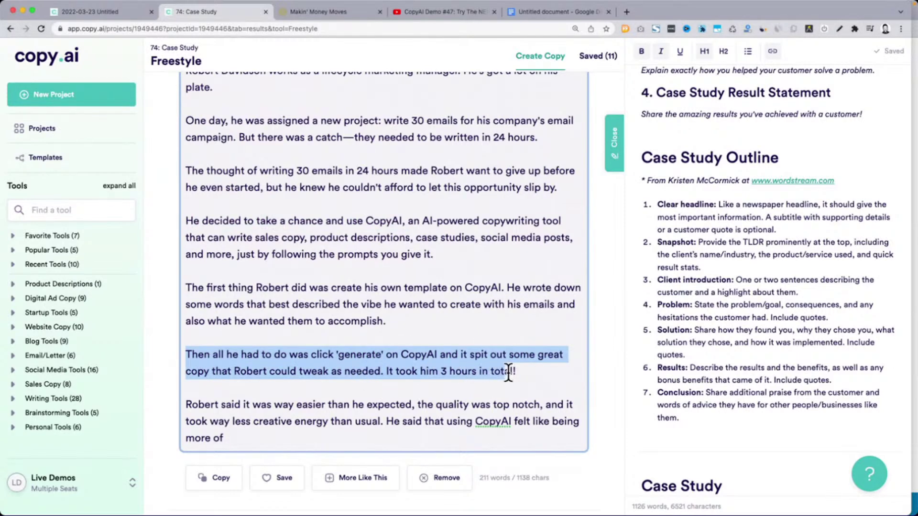
left_click_drag(205, 405, 227, 406)
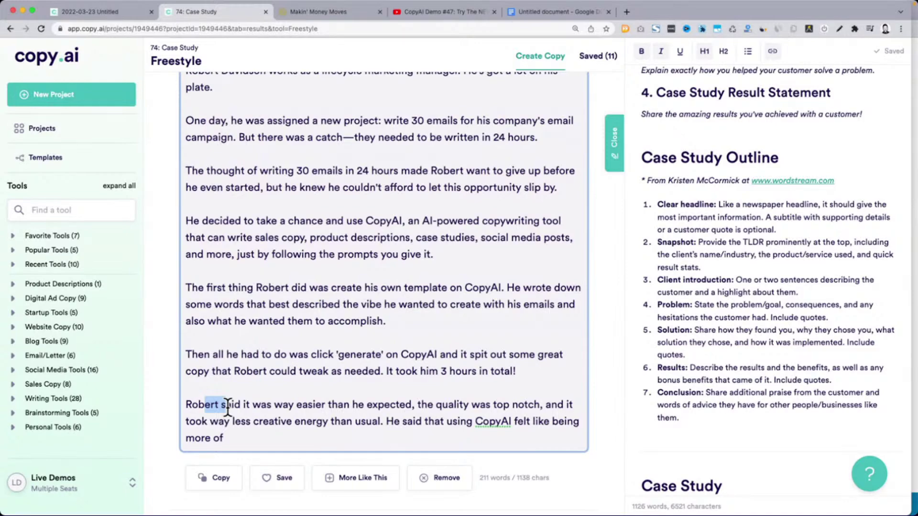
scroll(228, 407, "down", 2)
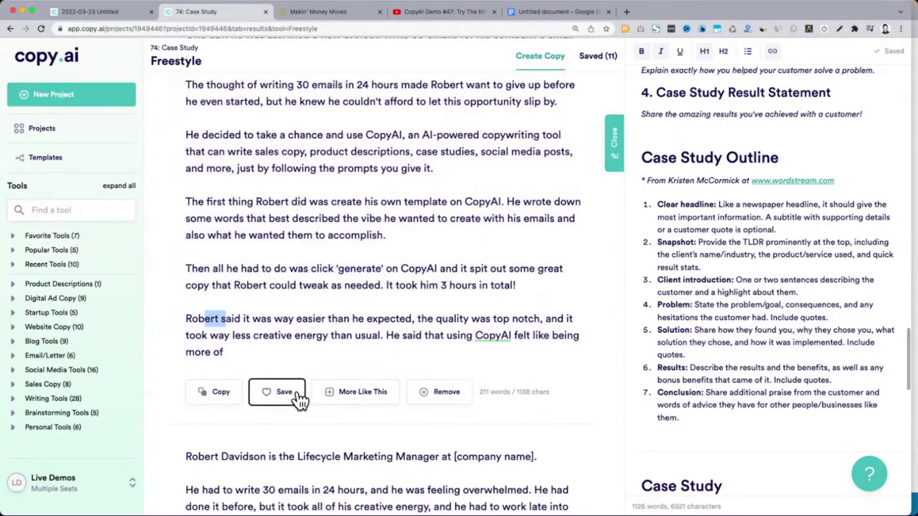
left_click(283, 396)
Save the second draft after checking its quote about writing 30 emails
scroll(294, 399, "down", 3)
scroll(298, 392, "down", 3)
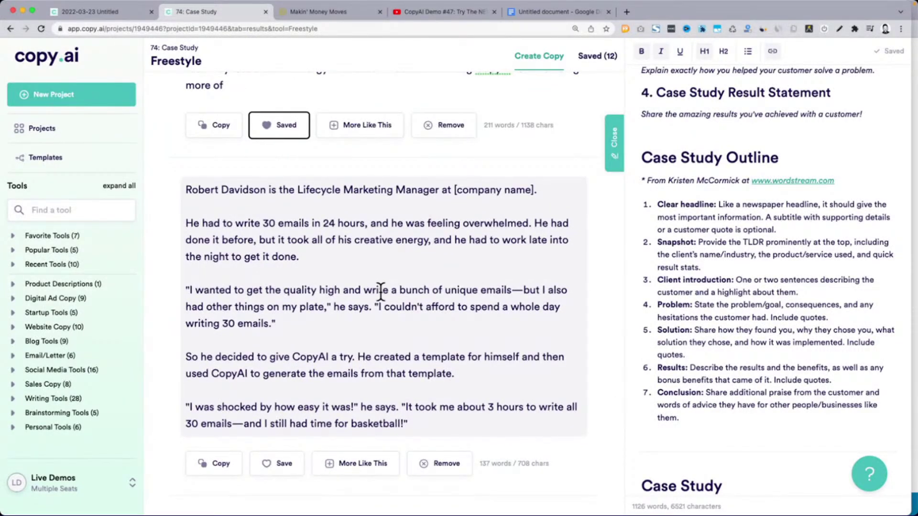
left_click_drag(191, 293, 320, 320)
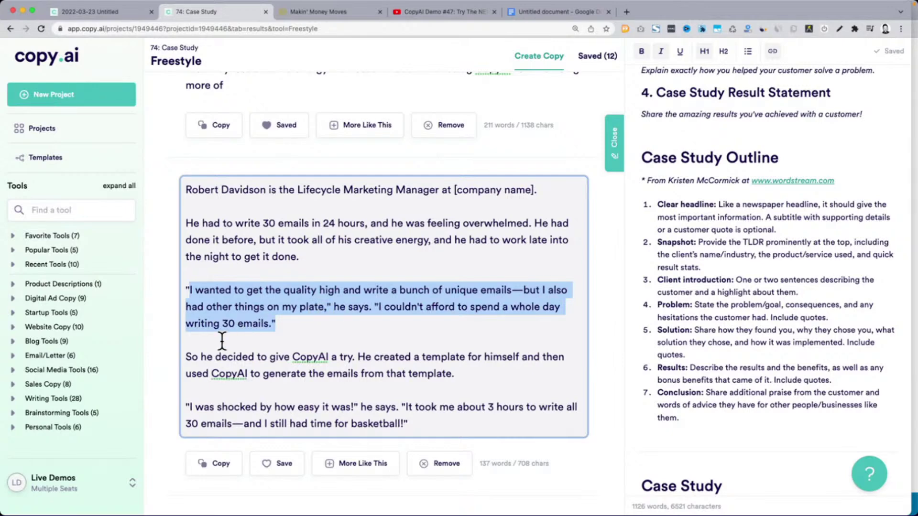
left_click(285, 464)
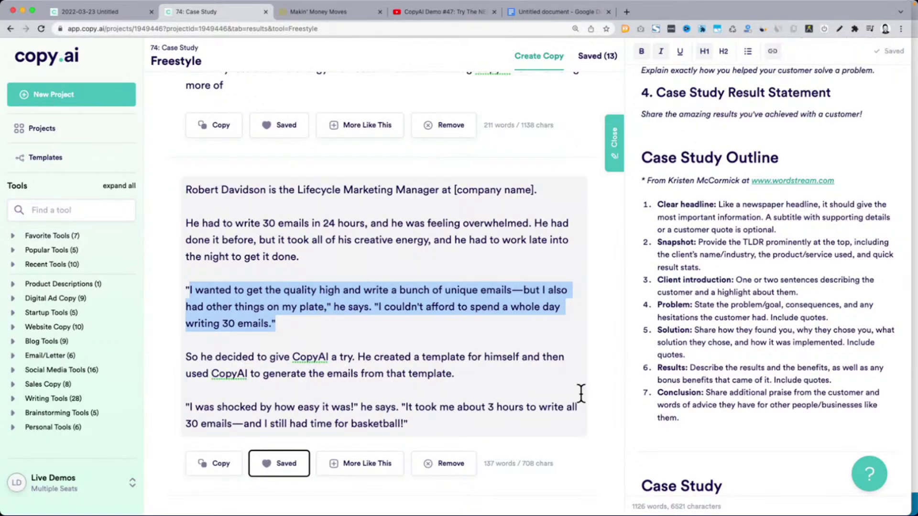
scroll(580, 393, "down", 10)
scroll(580, 392, "up", 15)
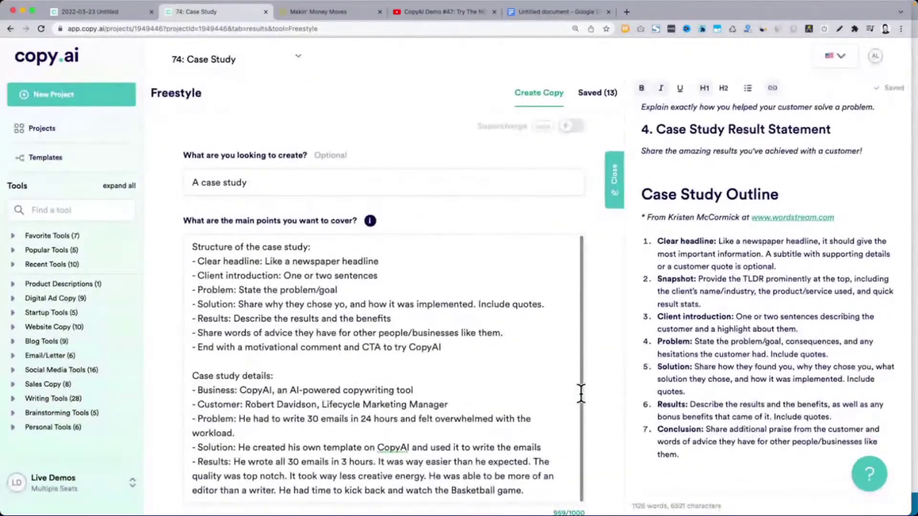
scroll(363, 218, "down", 5)
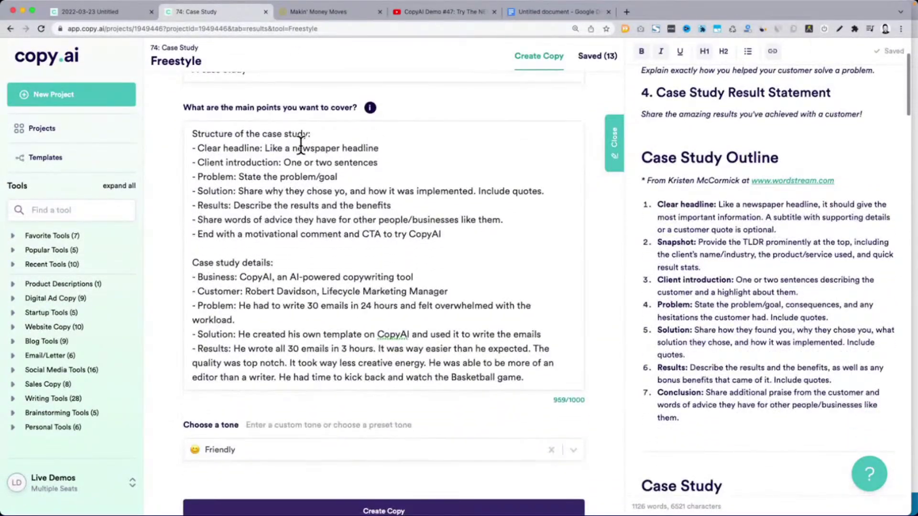
left_click_drag(245, 292, 376, 292)
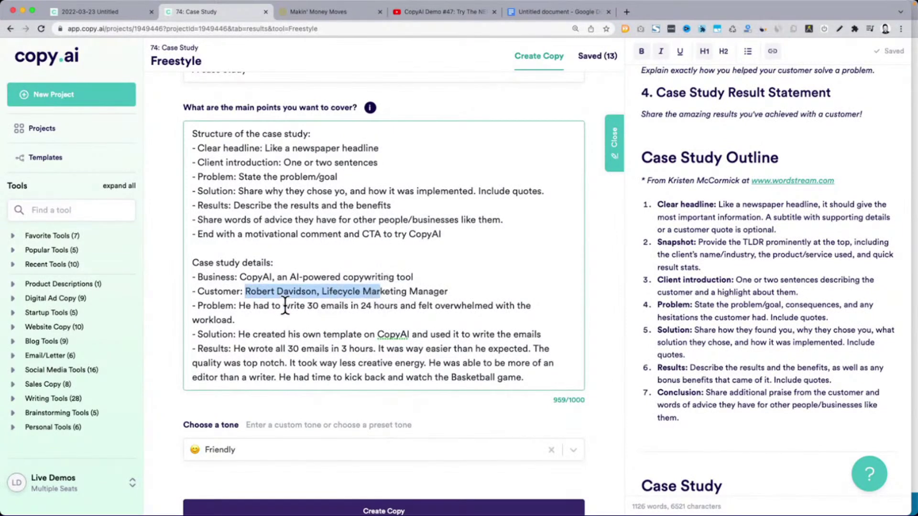
left_click(258, 305)
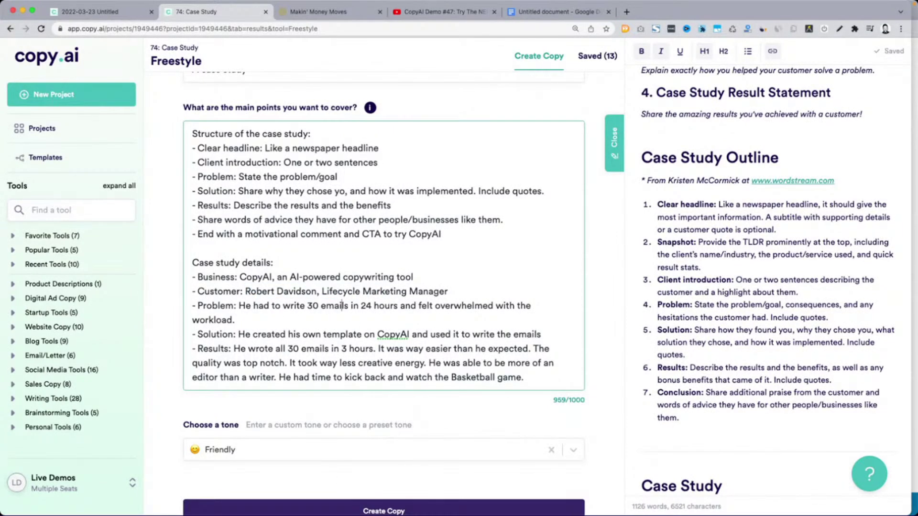
key("super+Tab")
left_click_drag(656, 204, 740, 421)
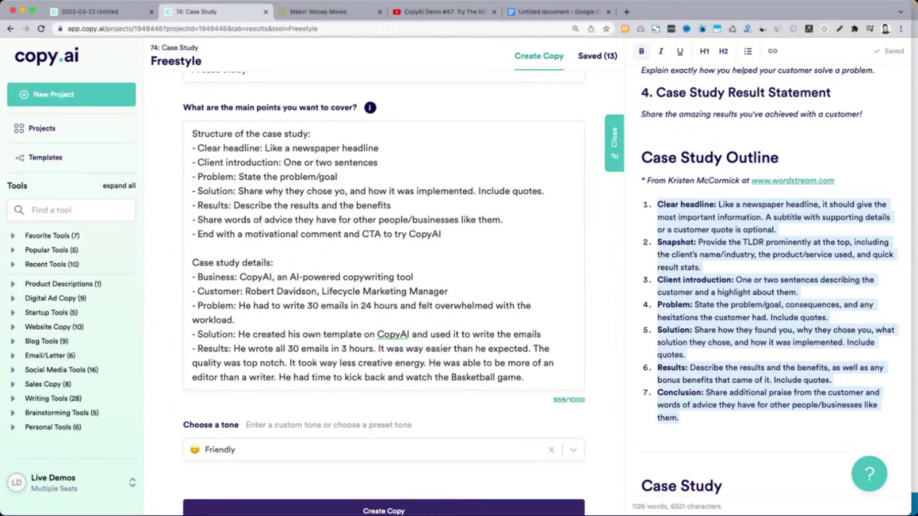
key("super+Tab")
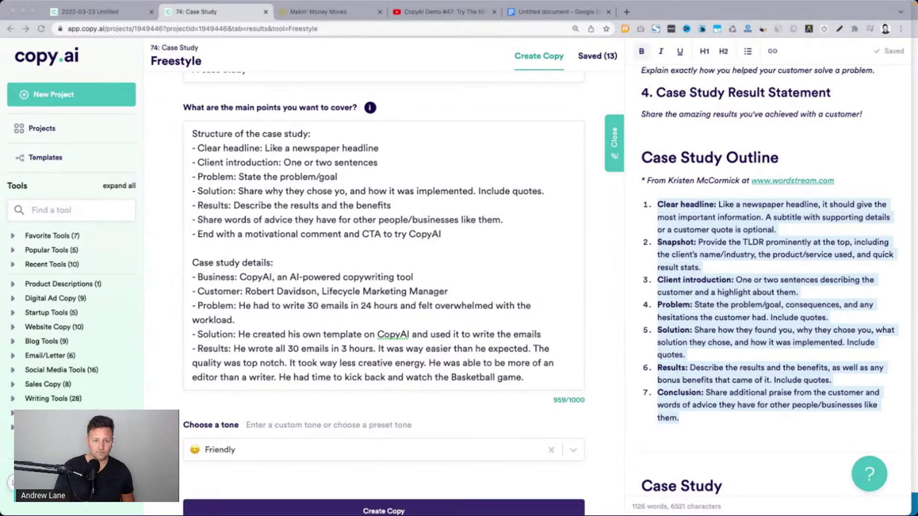
left_click_drag(317, 61, 317, 10)
Pause the CopyAI Demo #68 video, select its title, and jump to the copy.ai app demo
left_click(446, 263)
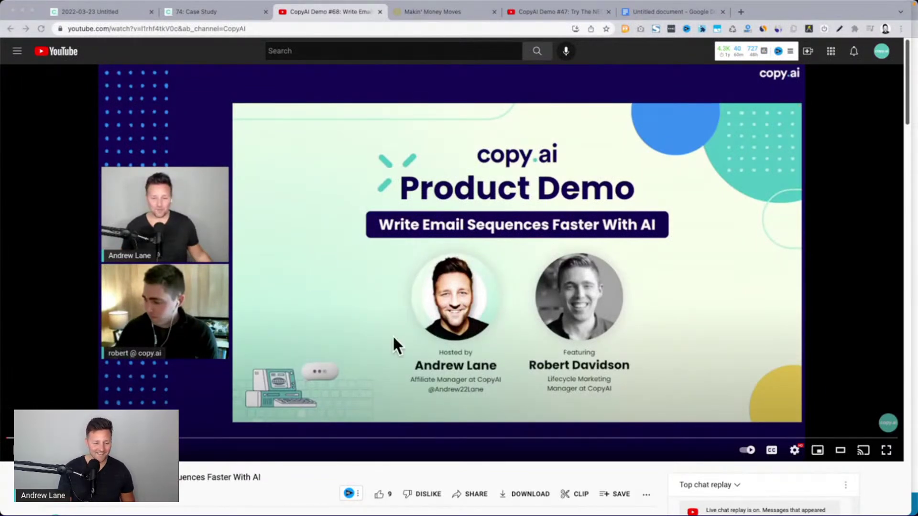
scroll(393, 337, "down", 5)
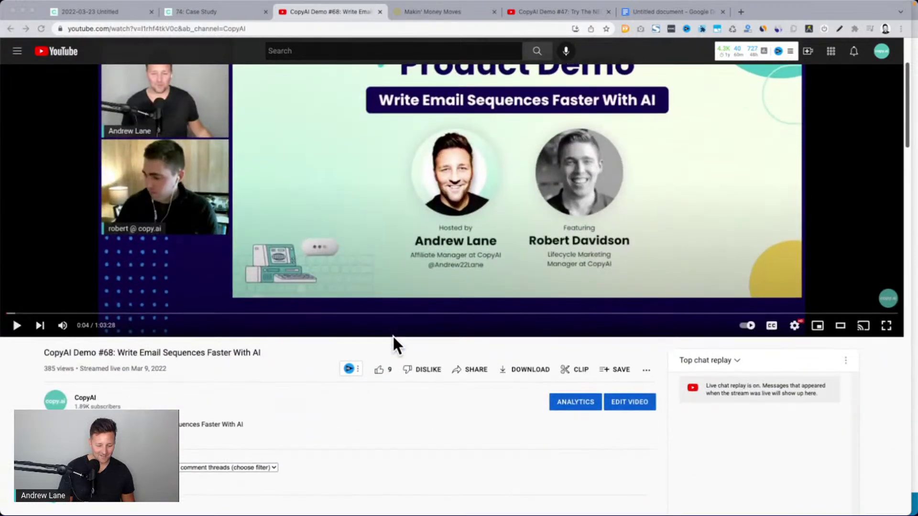
triple_click(77, 359)
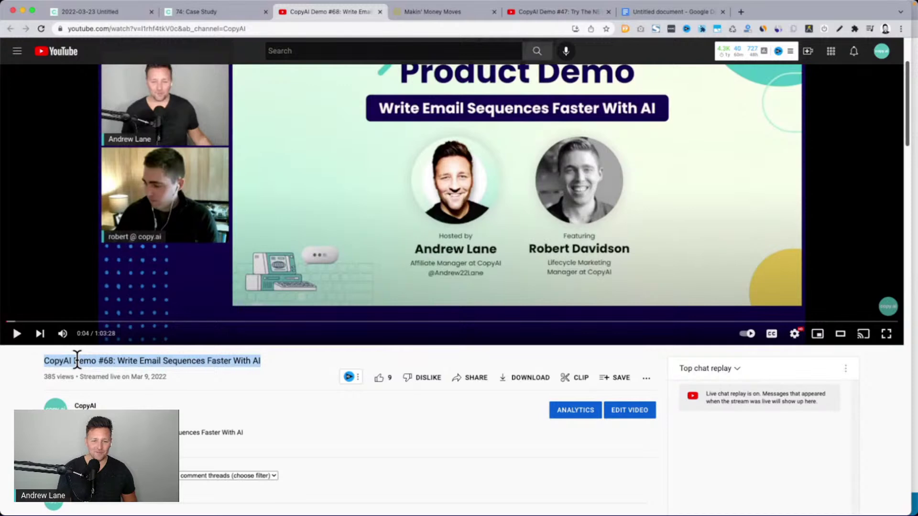
scroll(76, 360, "up", 5)
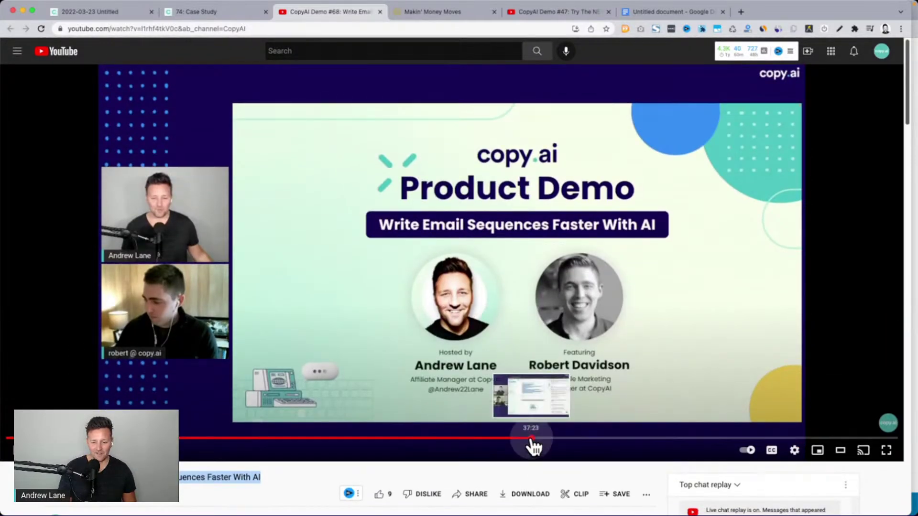
left_click(643, 438)
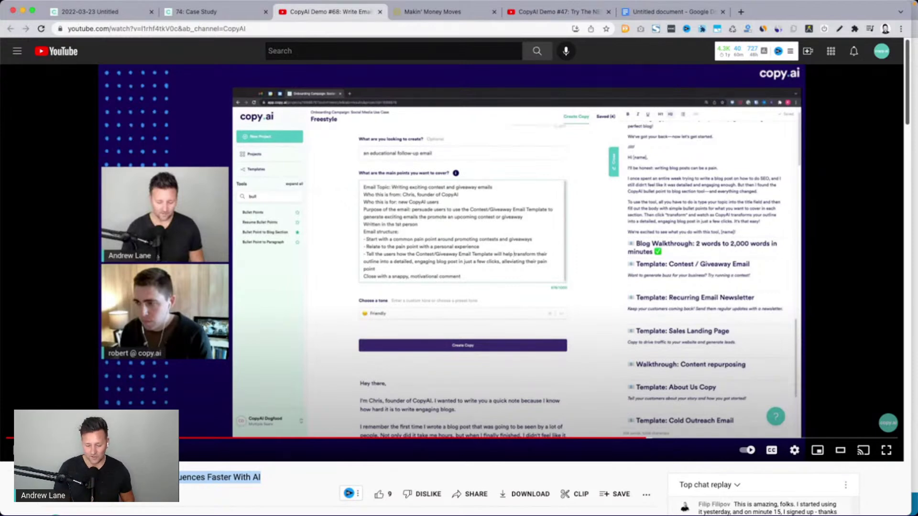
left_click(92, 498)
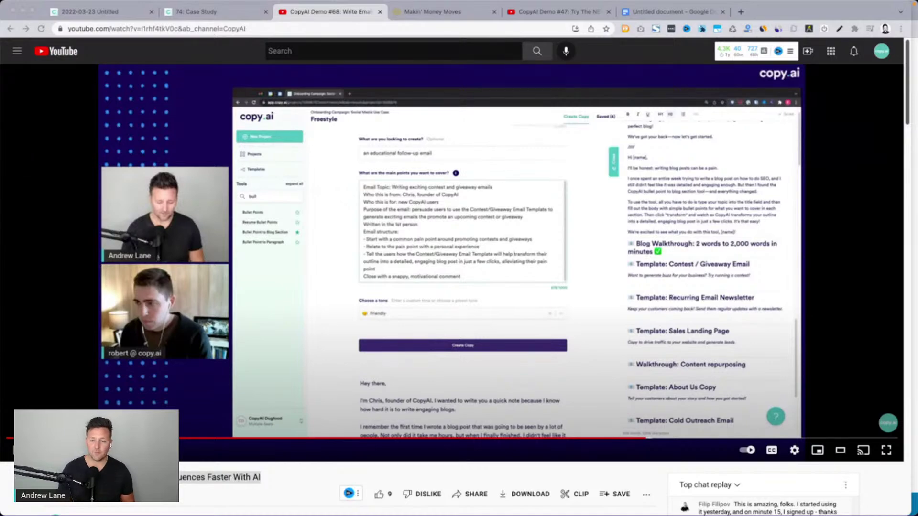
key("ctrl+Up")
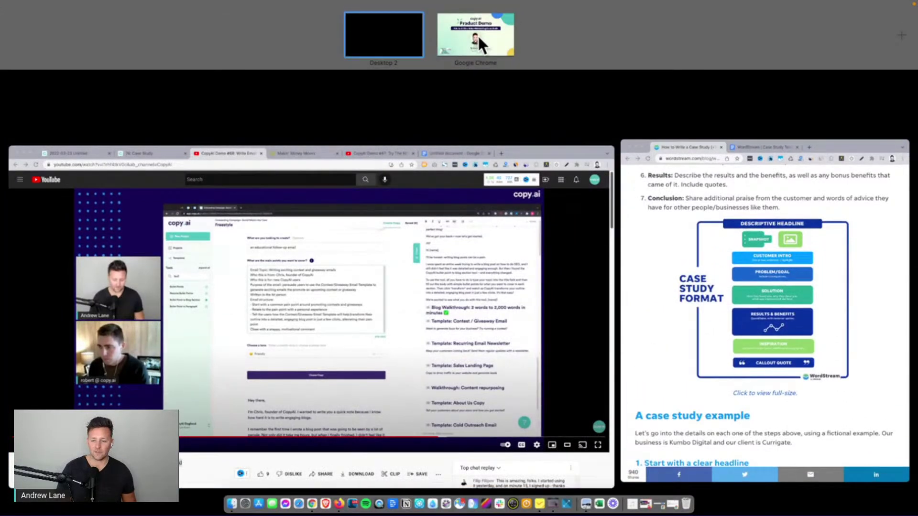
Switch to the second desktop's copy.ai slideshow and advance to 'How does CopyAI work?'
left_click(478, 34)
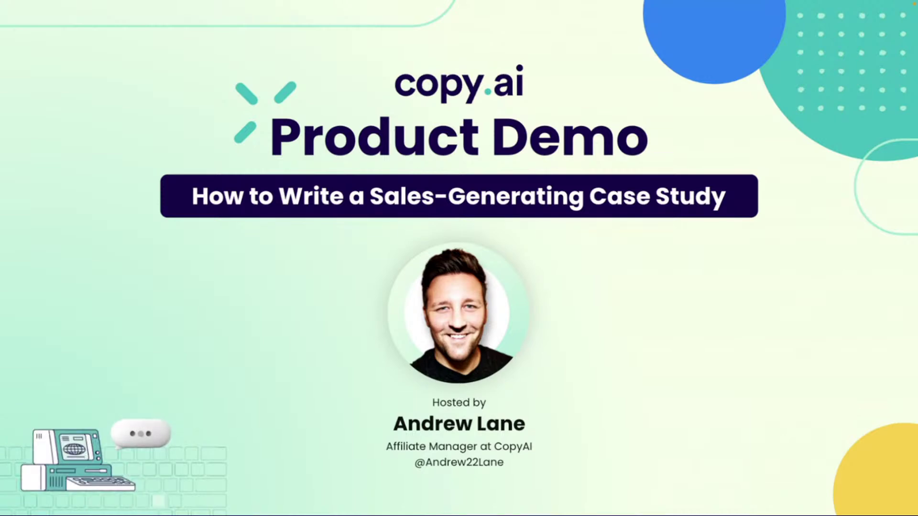
left_click(735, 293)
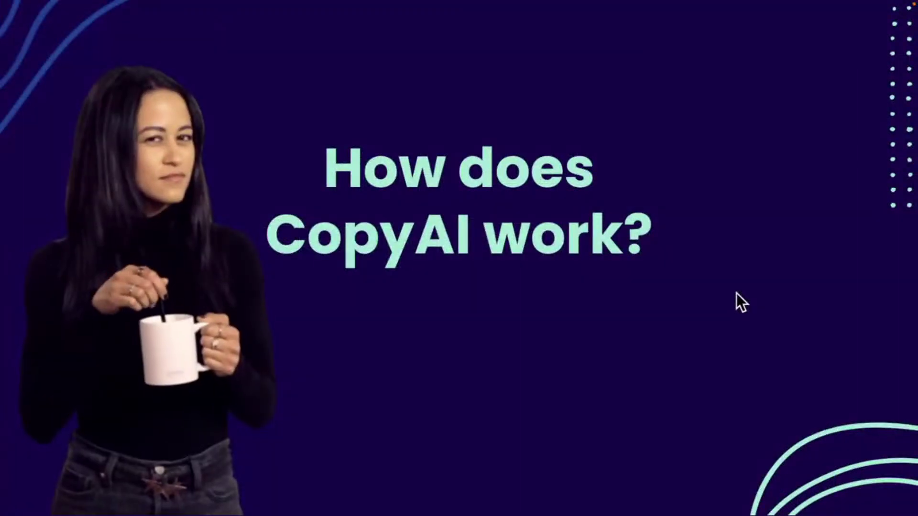